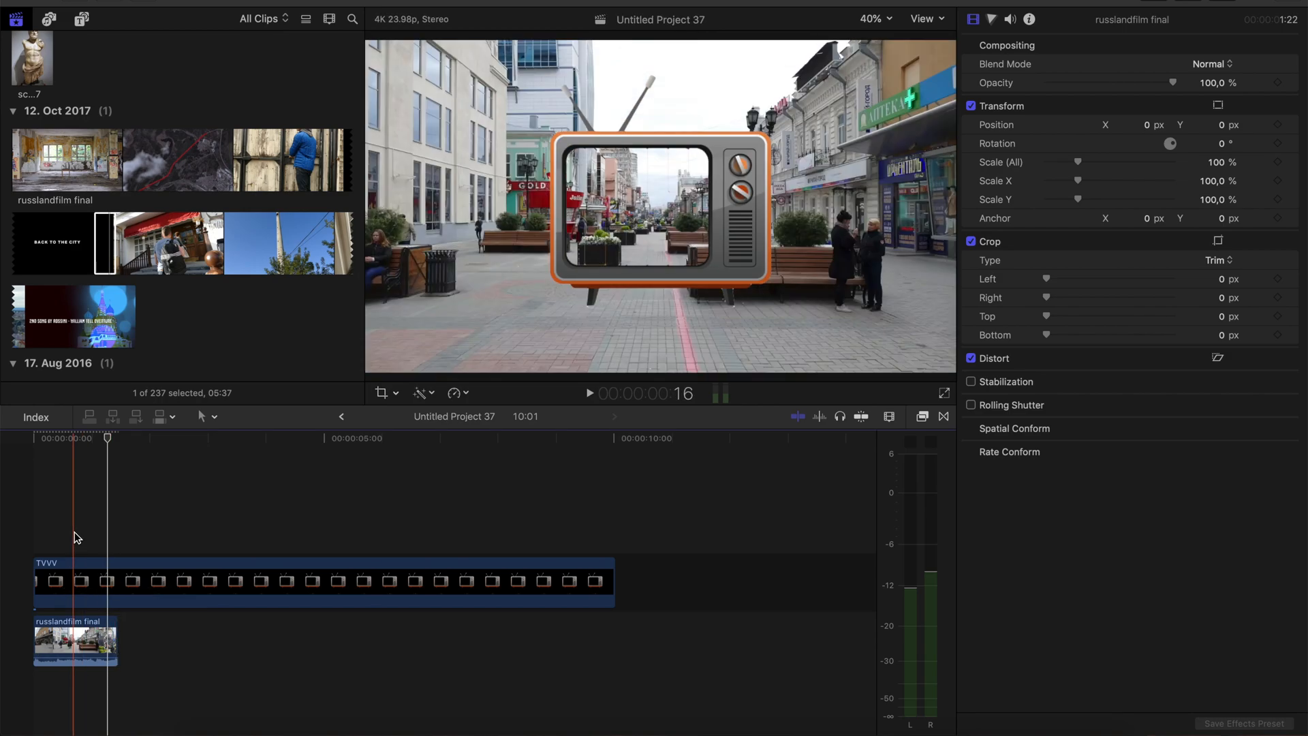
# Scale the russlandfilm final clip beneath the TV graphic to 35% so the footage fits inside its screen
pyautogui.click(75, 532)
pyautogui.click(77, 640)
pyautogui.click(1218, 165)
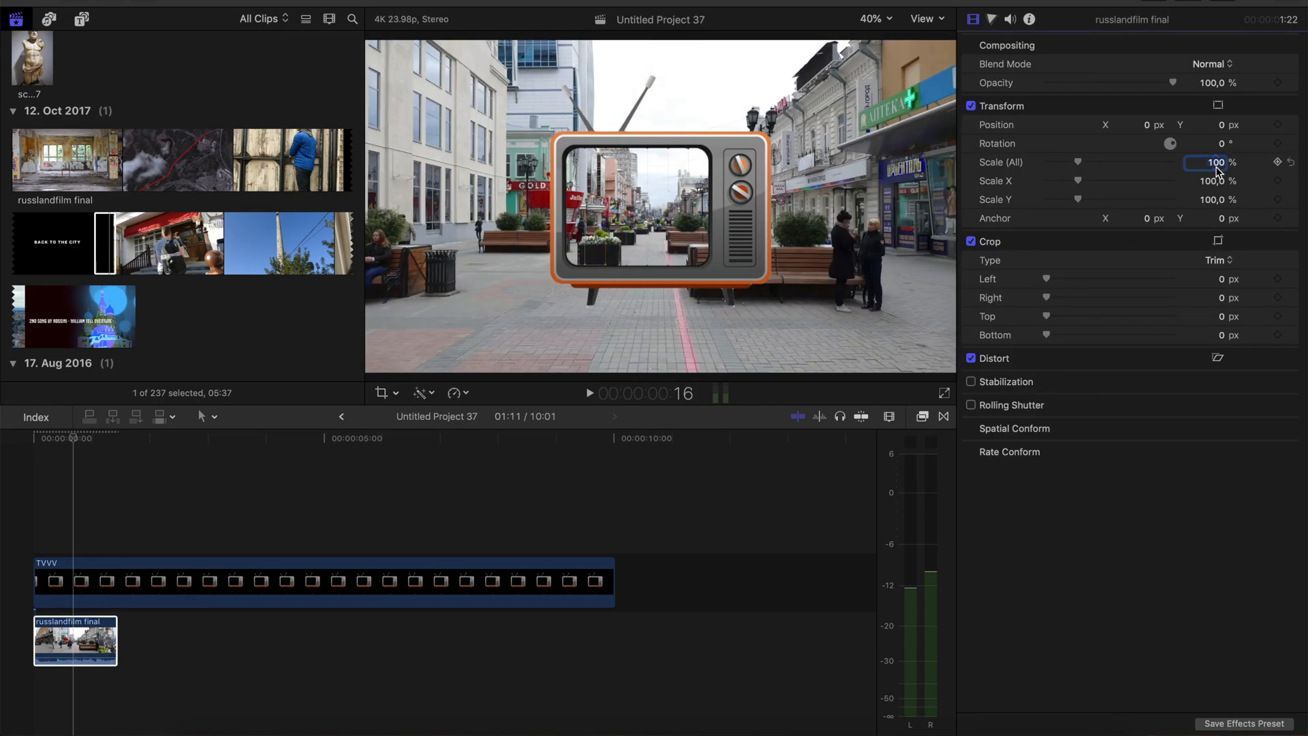
pyautogui.write('34')
pyautogui.press('Return')
pyautogui.press('Up')
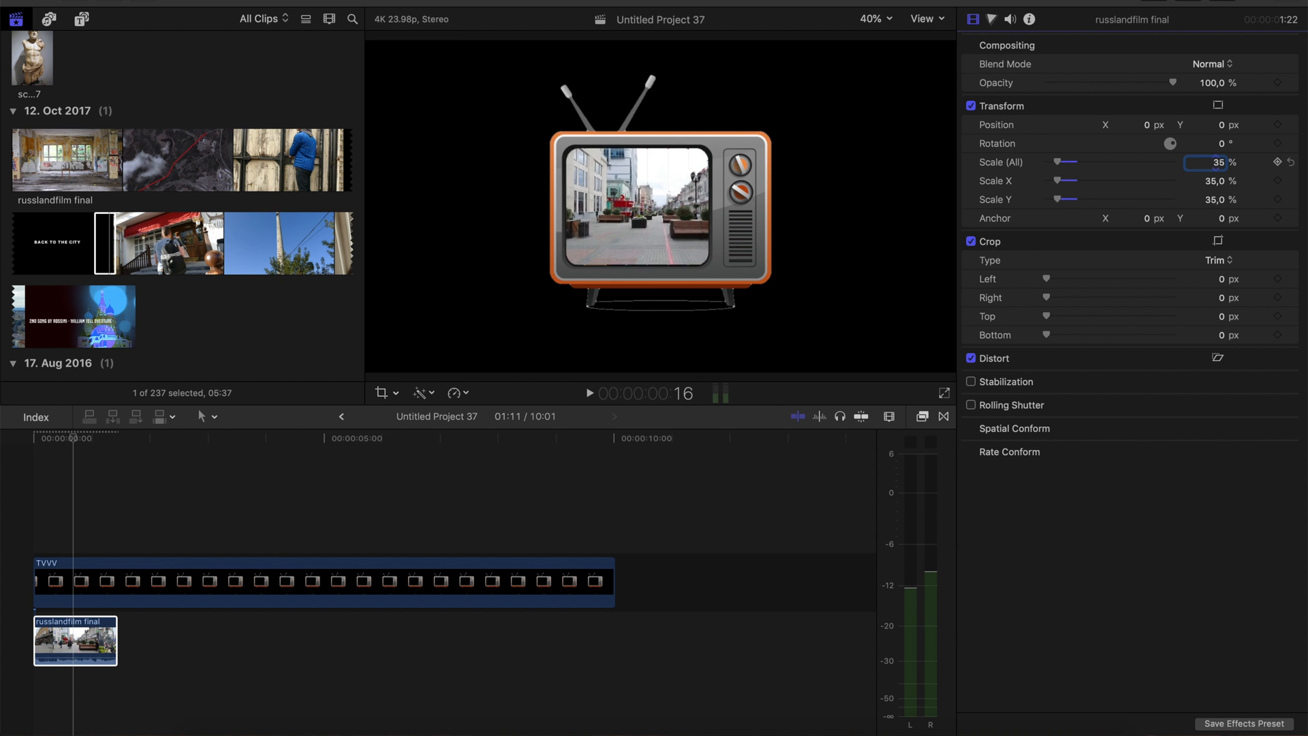
# Play back the TV composite and share it as TV ANIMA with the Apple-Geräte 1080p preset
pyautogui.press('space')
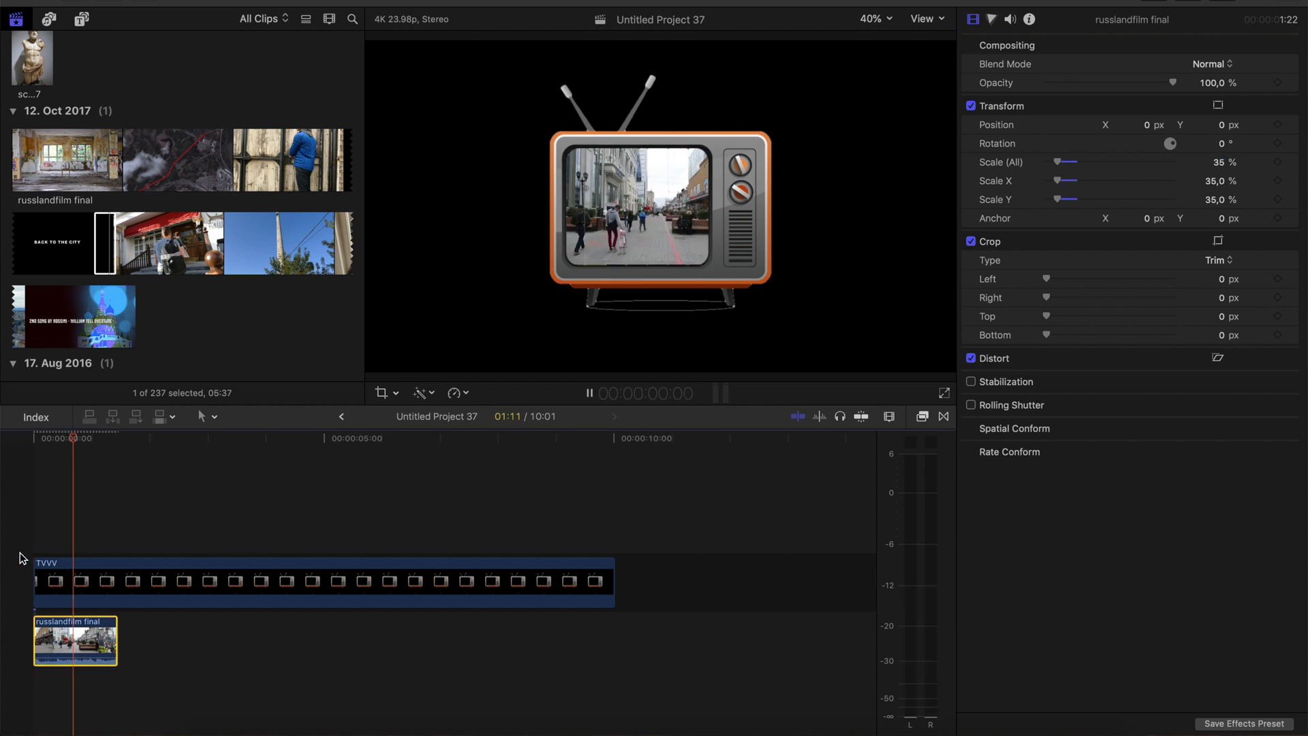
pyautogui.click(20, 559)
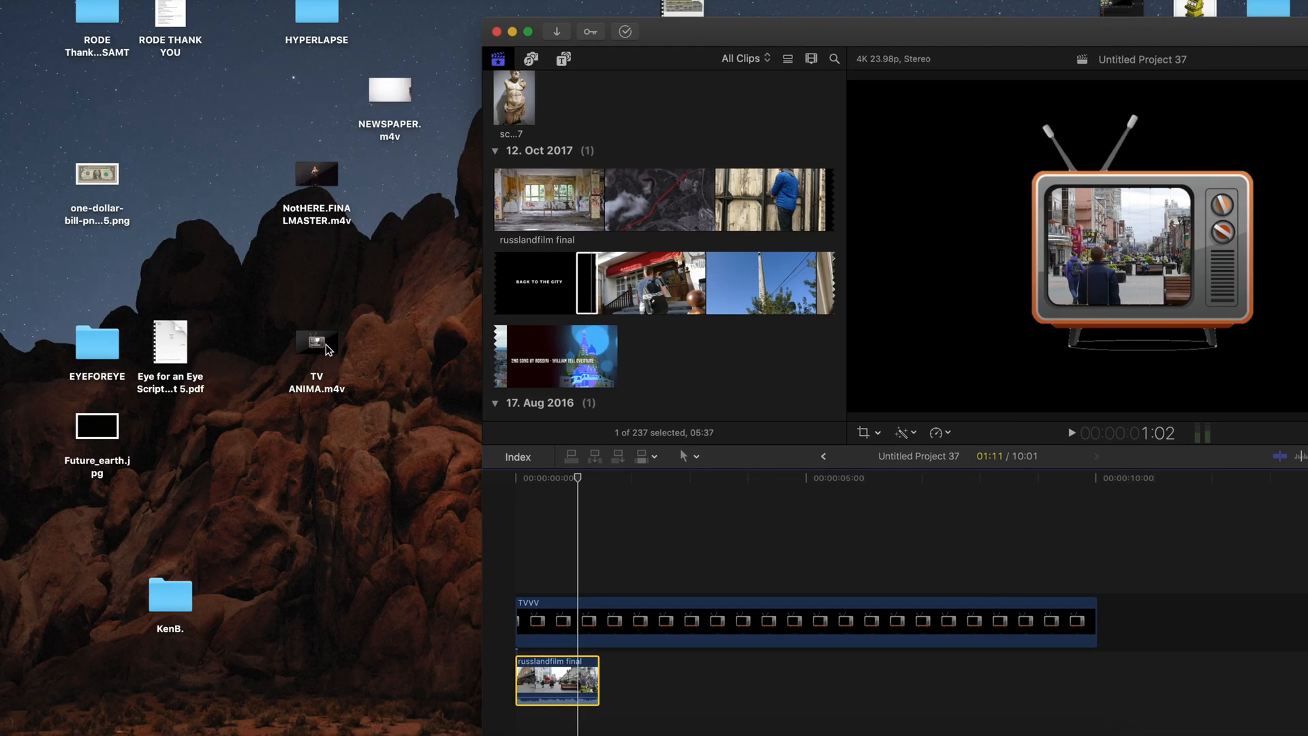
pyautogui.click(318, 344)
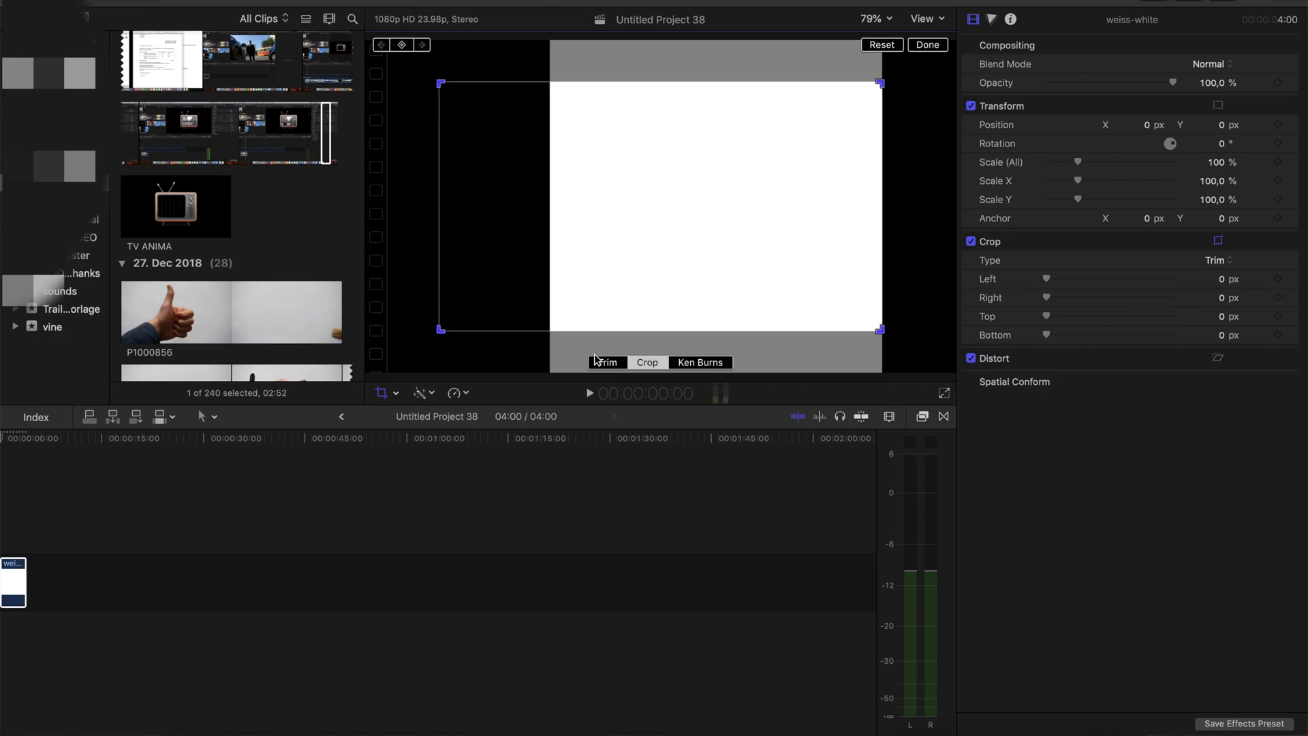
# Crop the weiss-white clip to about 1679.2 left, 375 top and 1319.5 bottom so it fills the frame
pyautogui.moveTo(441, 330); pyautogui.dragTo(627, 224)
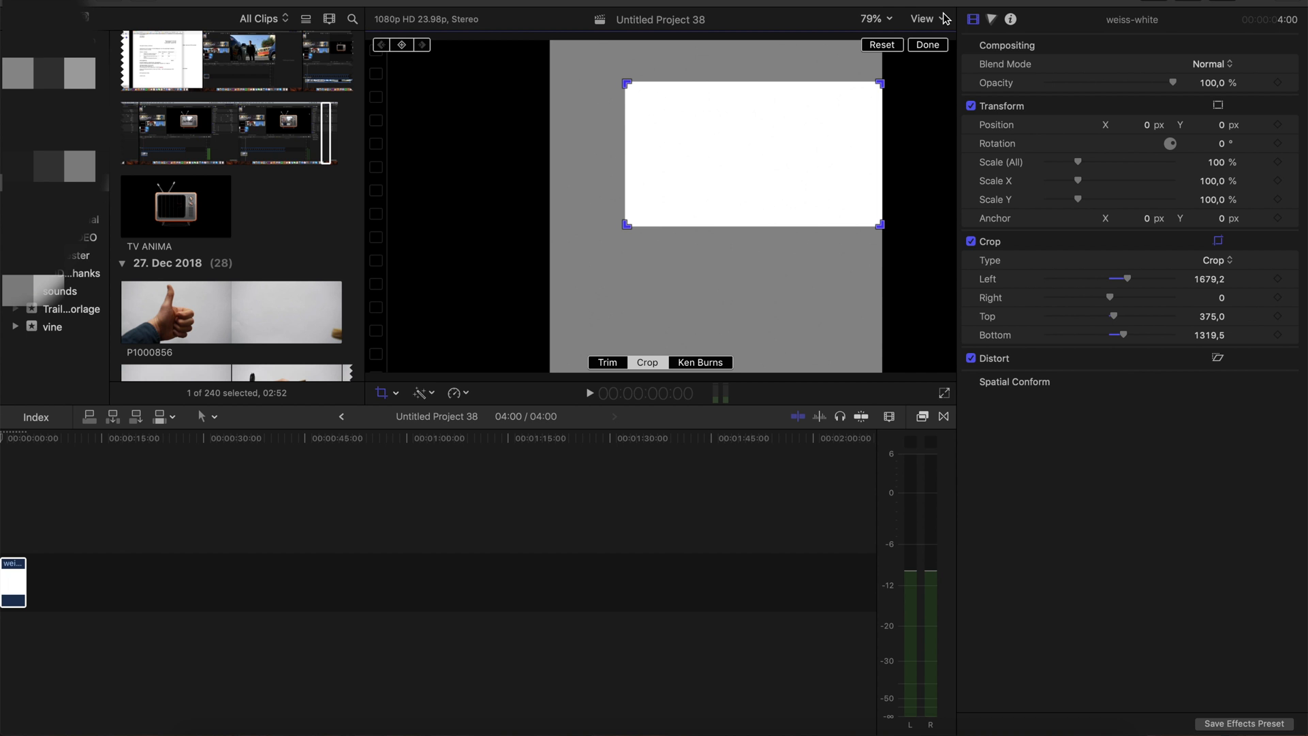
pyautogui.click(928, 45)
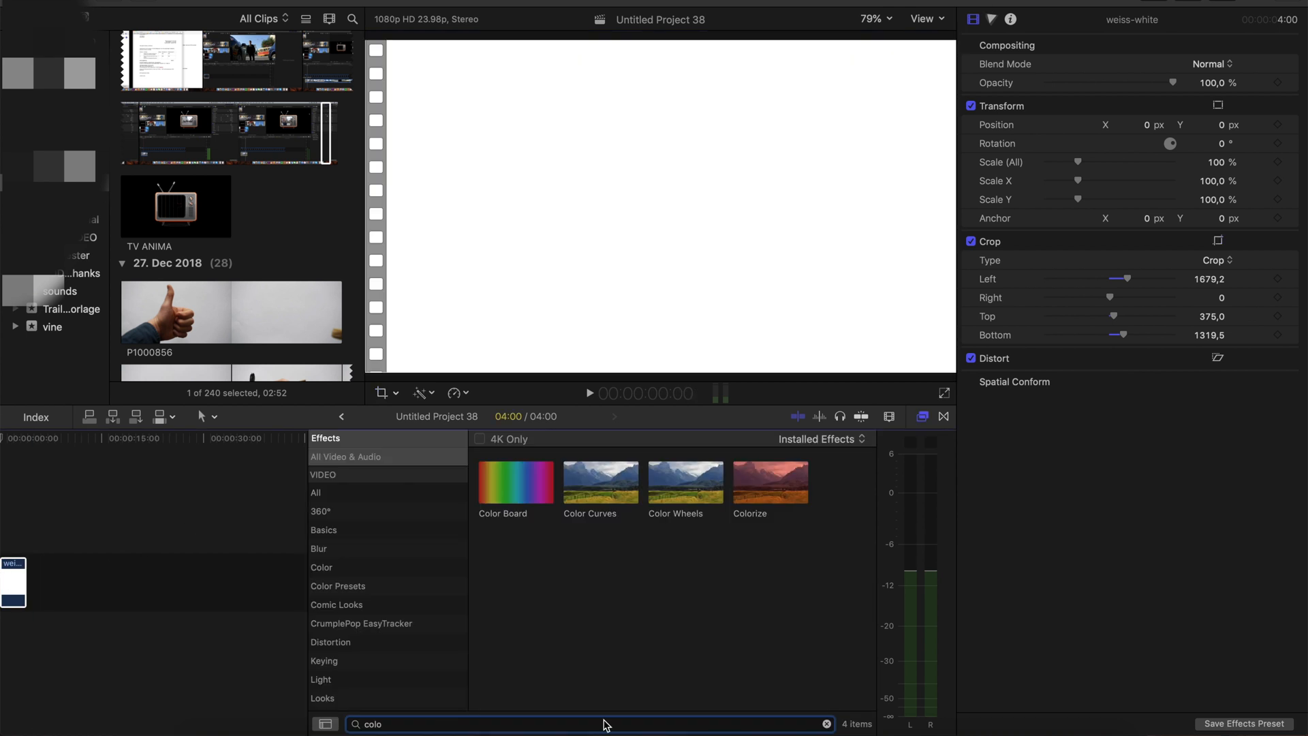
# Apply the Colorize effect to the weiss-white clip and darken its remap colour with the grayscale brightness slider
pyautogui.moveTo(756, 485); pyautogui.dragTo(14, 580)
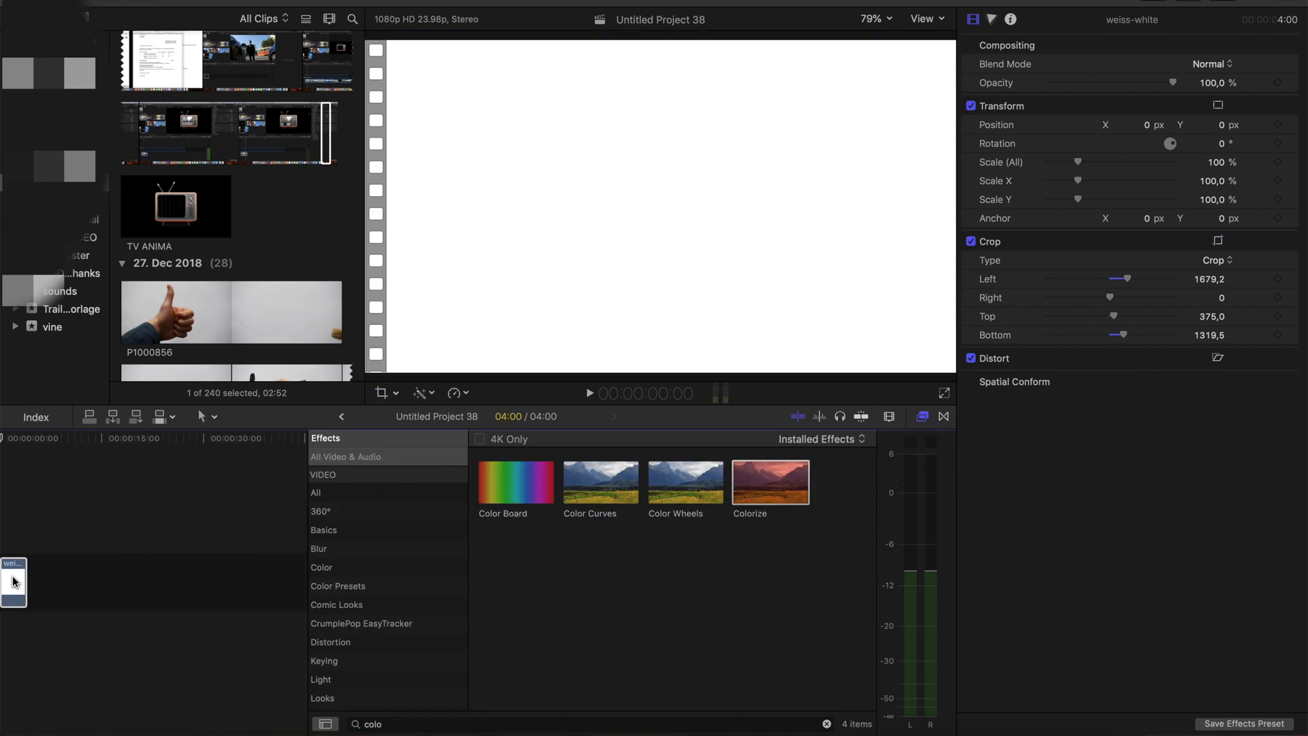
pyautogui.click(923, 416)
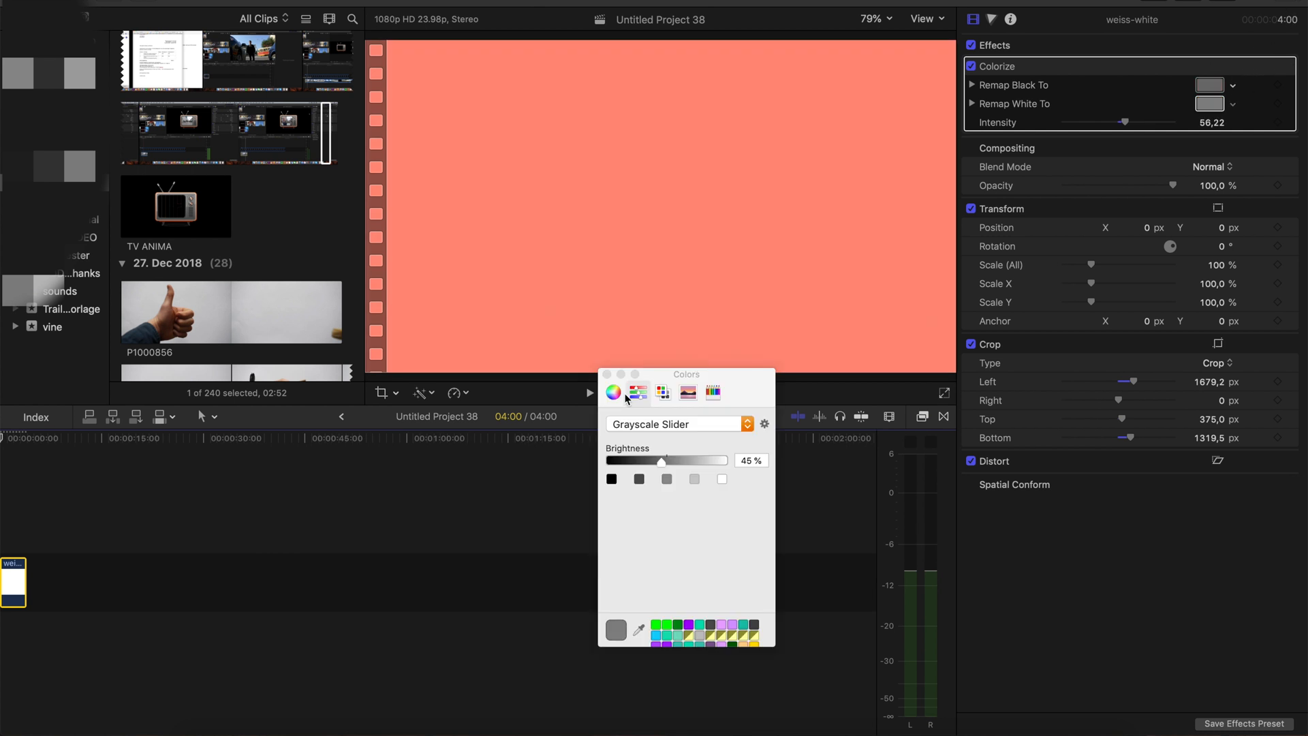
pyautogui.moveTo(657, 465); pyautogui.dragTo(645, 466)
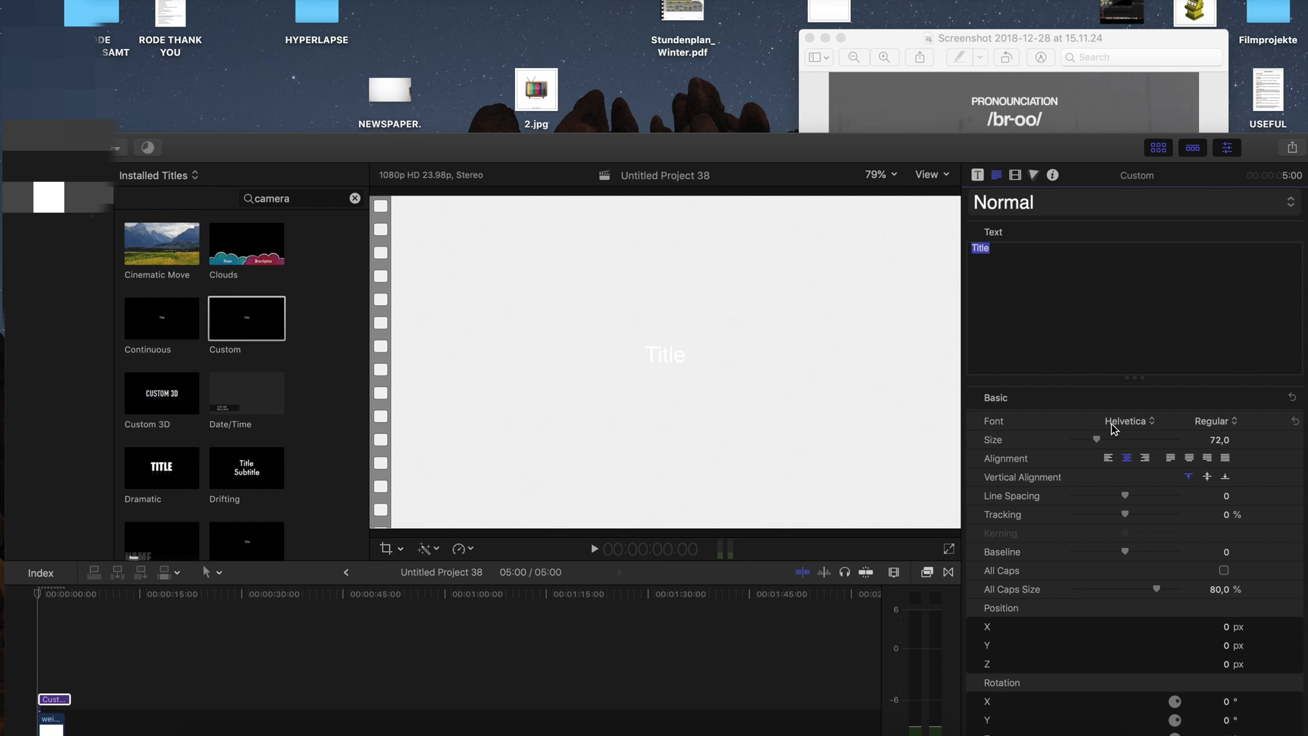
# Change the Custom title's font from the list to Coolvetica
pyautogui.click(1124, 421)
pyautogui.scroll(10, 1164, 179)
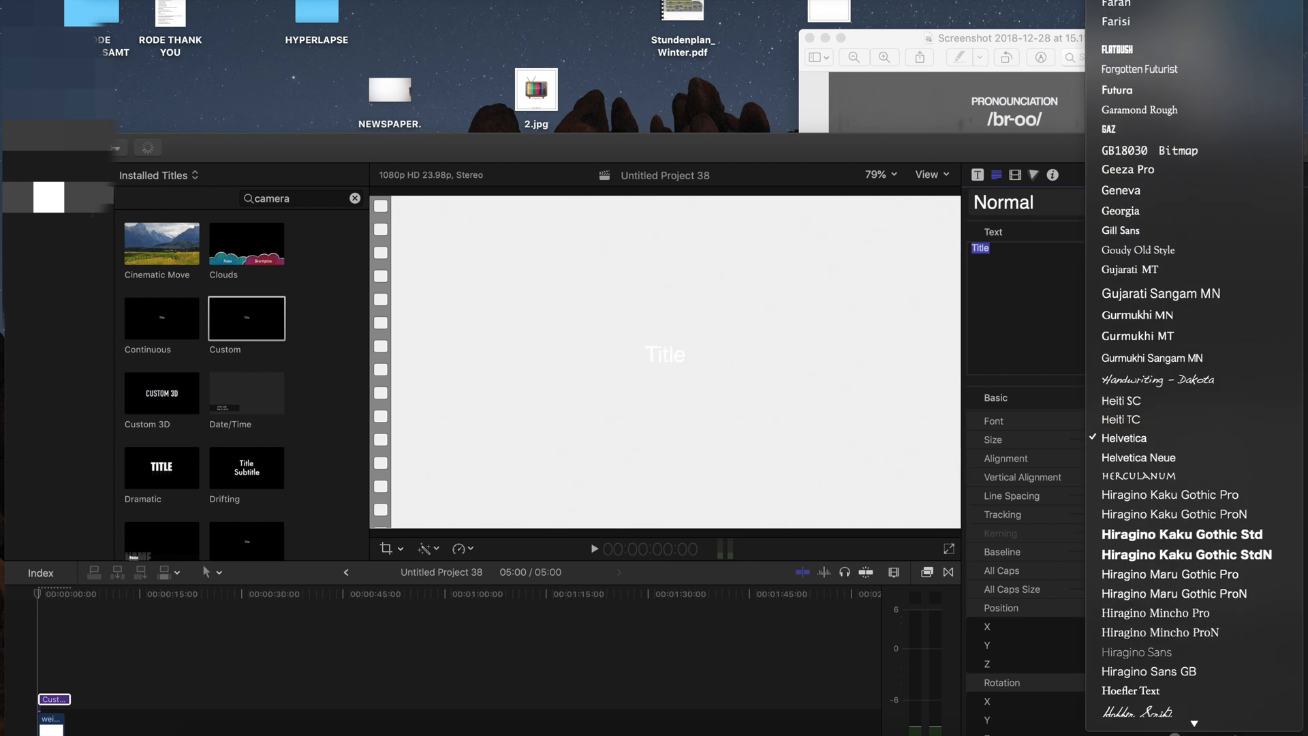
pyautogui.click(1164, 179)
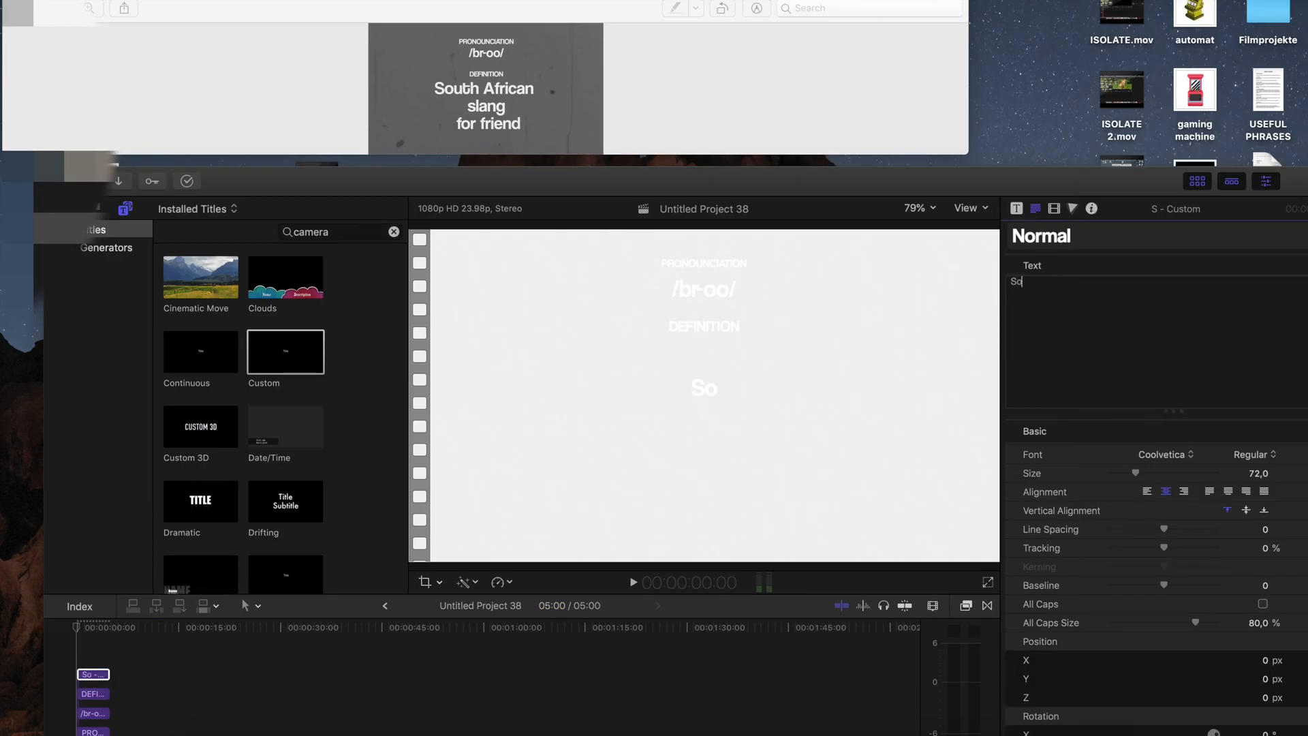
# Position the "South African slang for friend" title horizontally centred beneath the DEFINITION line
pyautogui.moveTo(749, 424); pyautogui.dragTo(750, 430)
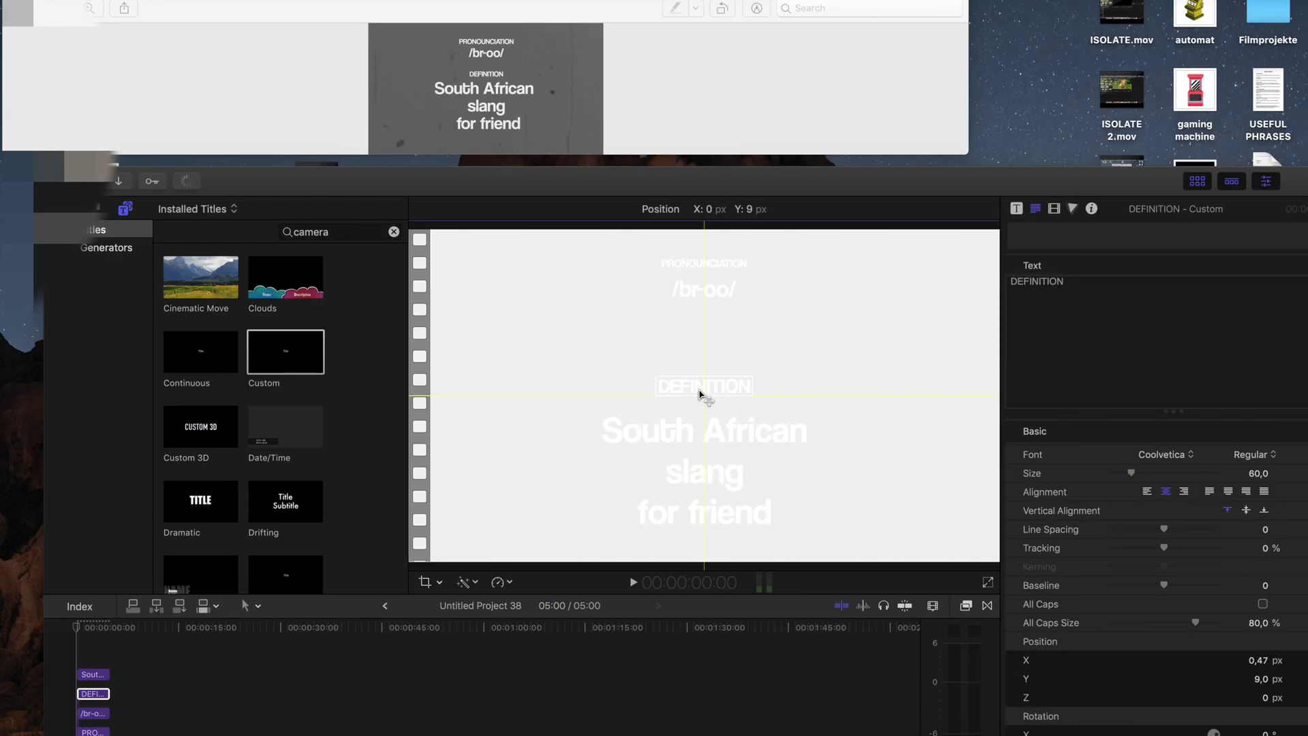
pyautogui.click(747, 330)
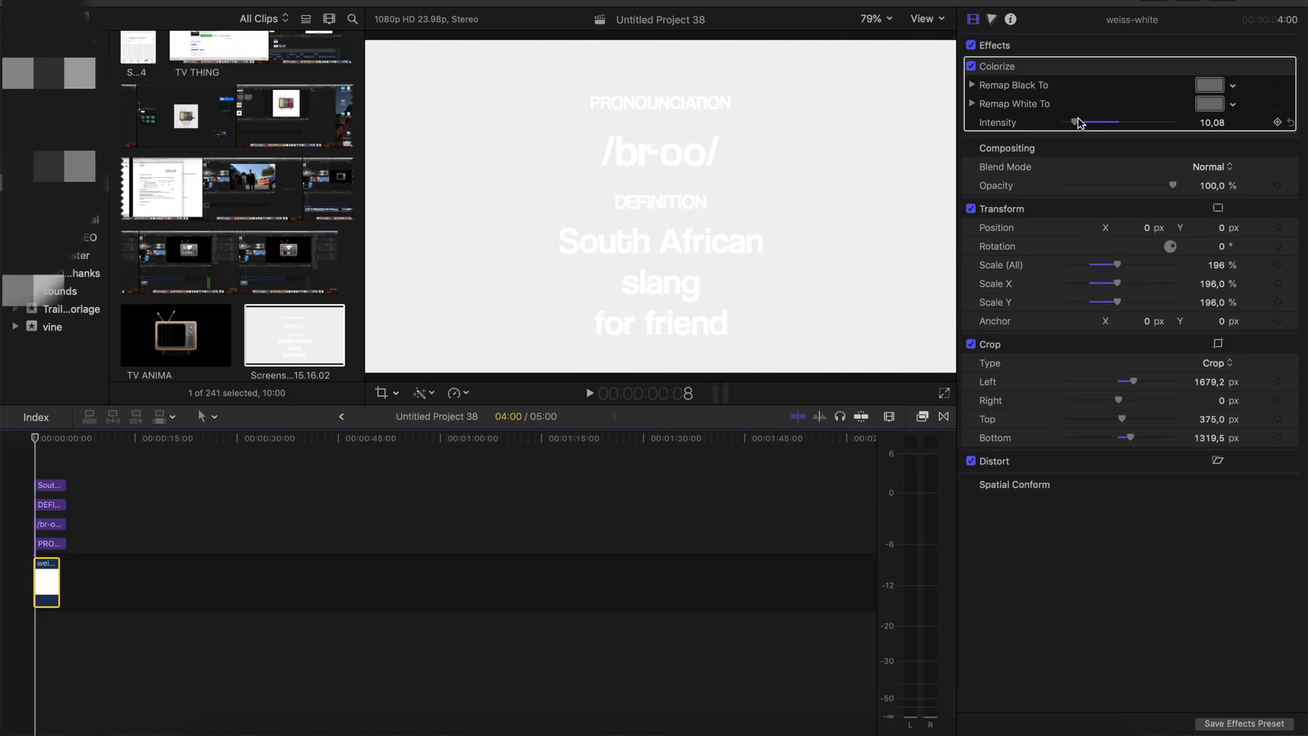
# Set the weiss-white background's Colorize intensity to 100 for a black board and about 52.78 for a grey one
pyautogui.moveTo(1080, 122); pyautogui.dragTo(1239, 152)
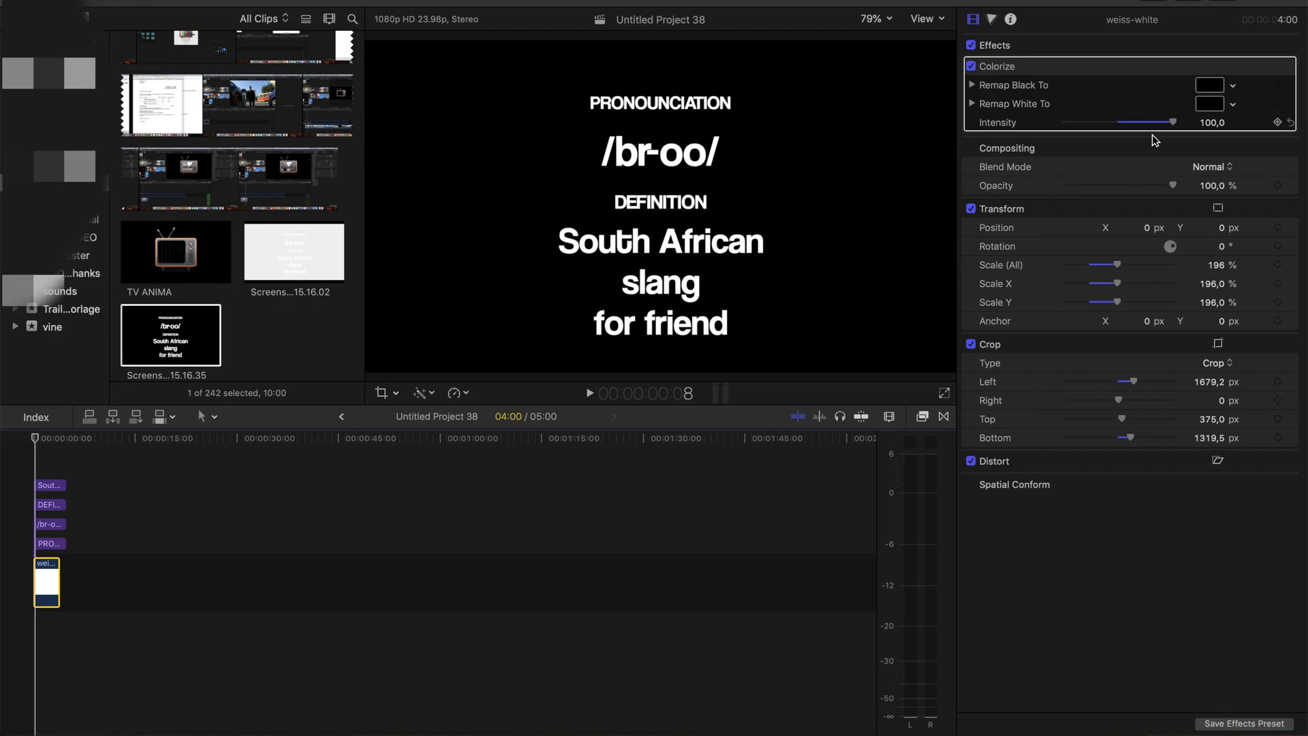
pyautogui.moveTo(1152, 123); pyautogui.dragTo(1125, 122)
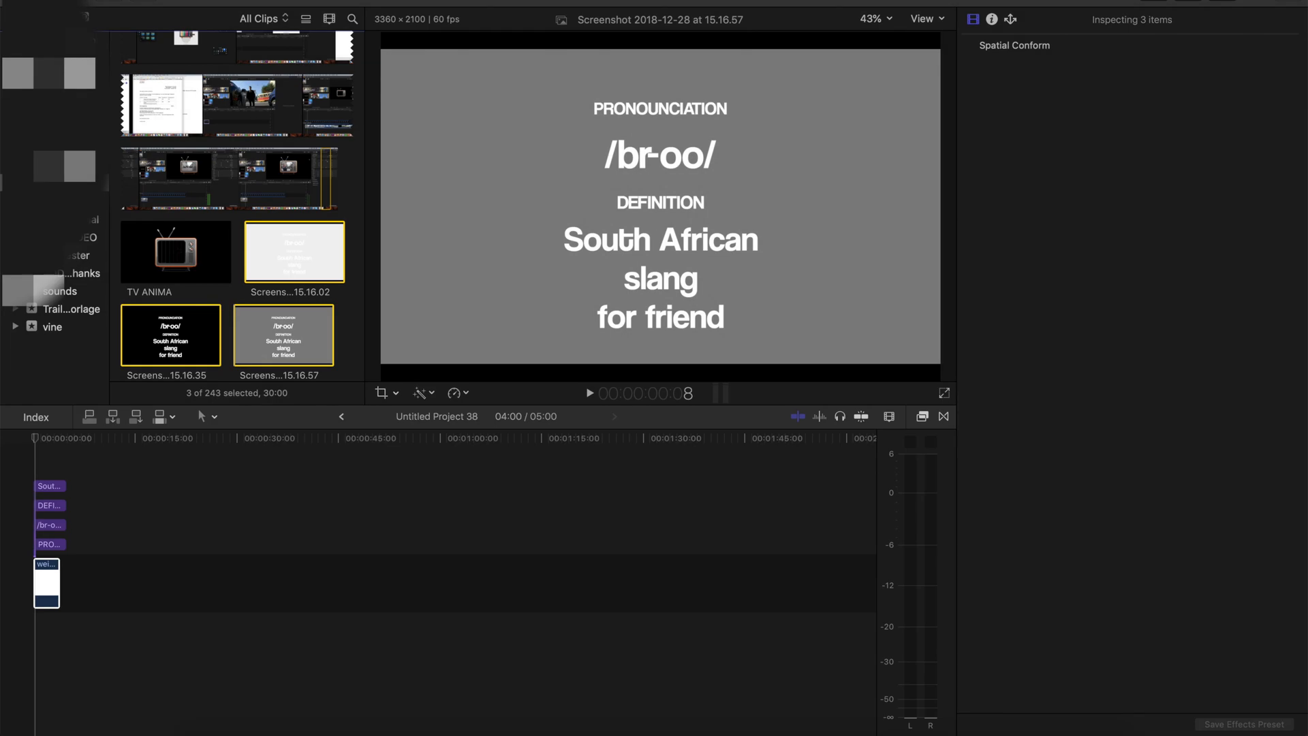
pyautogui.click(47, 579)
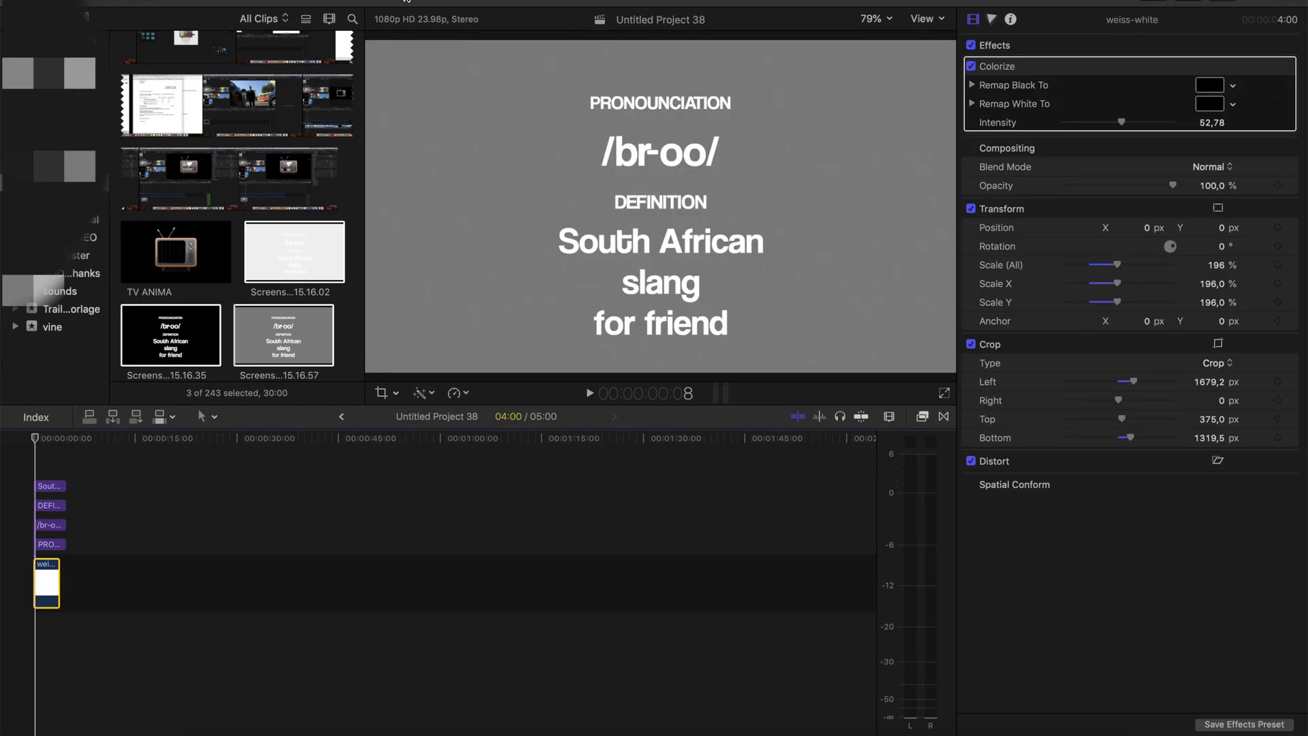
# Combine all selected brush-lettering photo clips in Untitled Project 21 into a compound clip
pyautogui.hotkey('ctrl', 'Right')
pyautogui.hotkey('ctrl', 'Left')
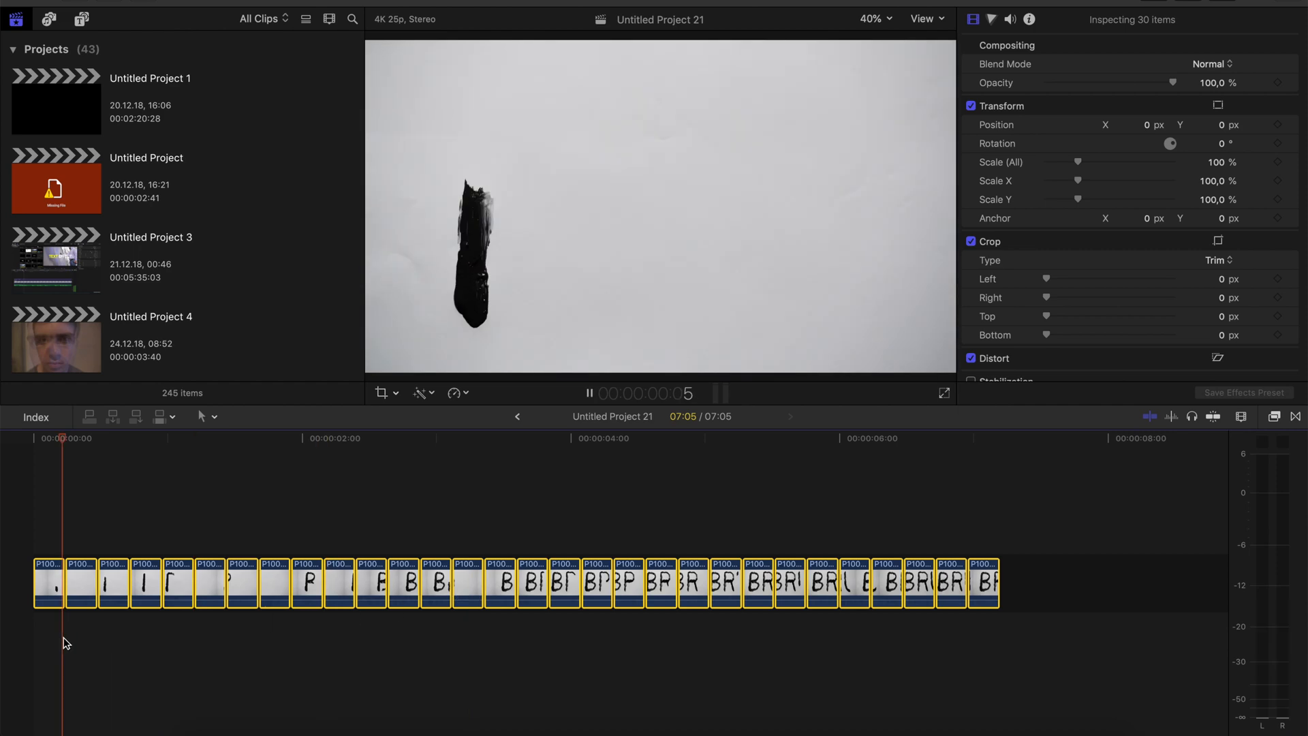
pyautogui.rightClick(276, 582)
pyautogui.click(341, 487)
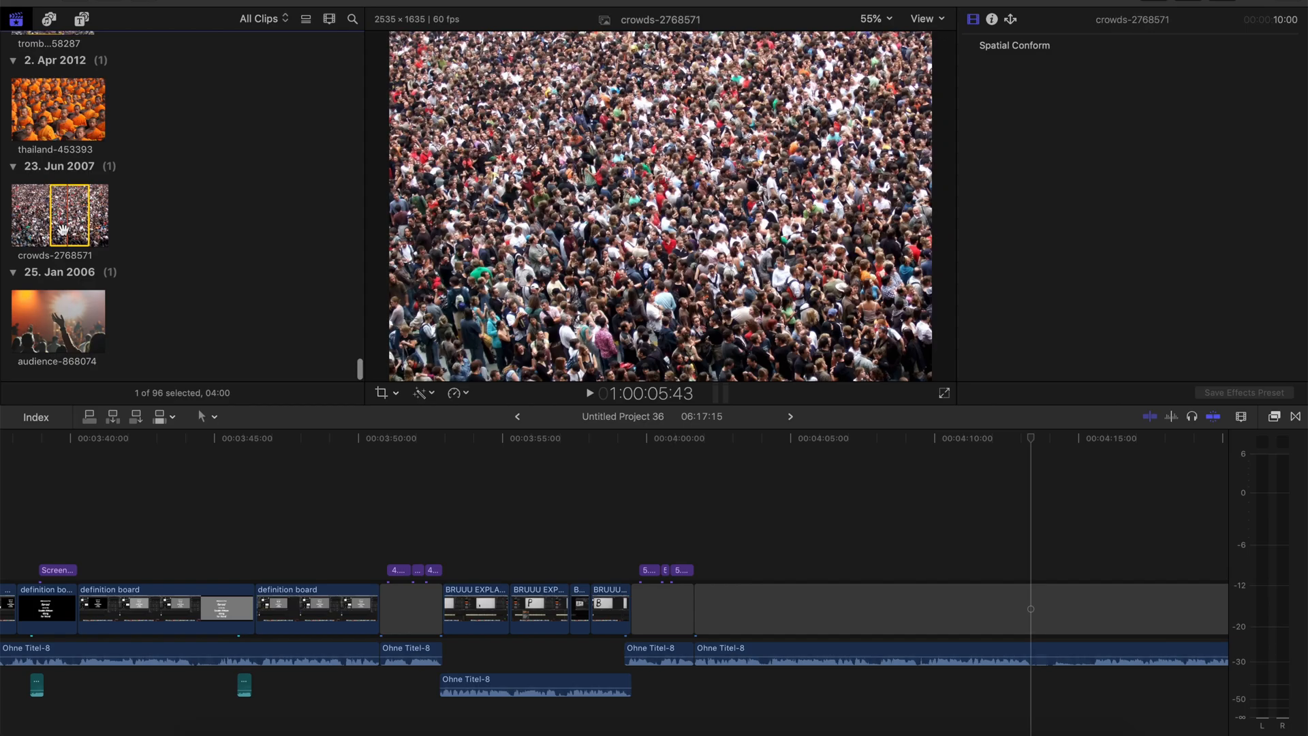
# Browse the imported stills and crowd photos in the media library, including thailand-453393
pyautogui.click(65, 321)
pyautogui.click(78, 115)
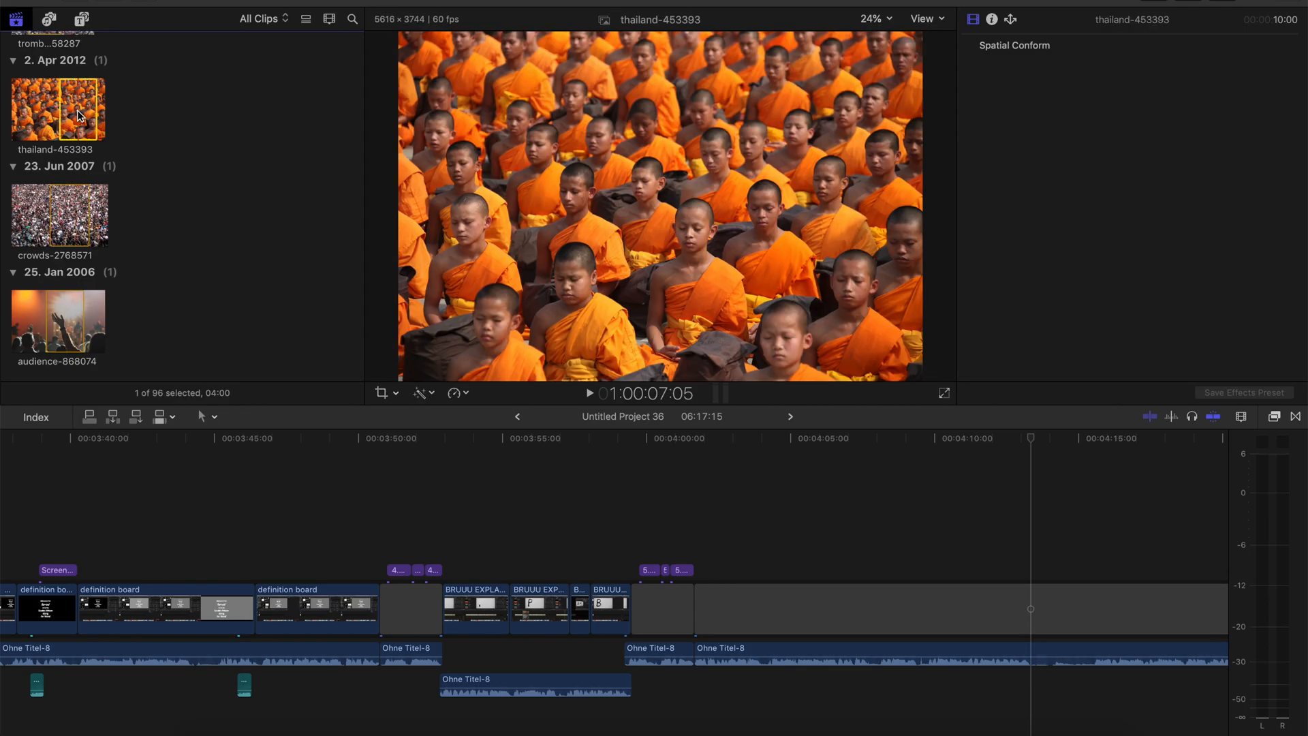
pyautogui.scroll(5, 68, 130)
pyautogui.click(59, 112)
pyautogui.click(51, 197)
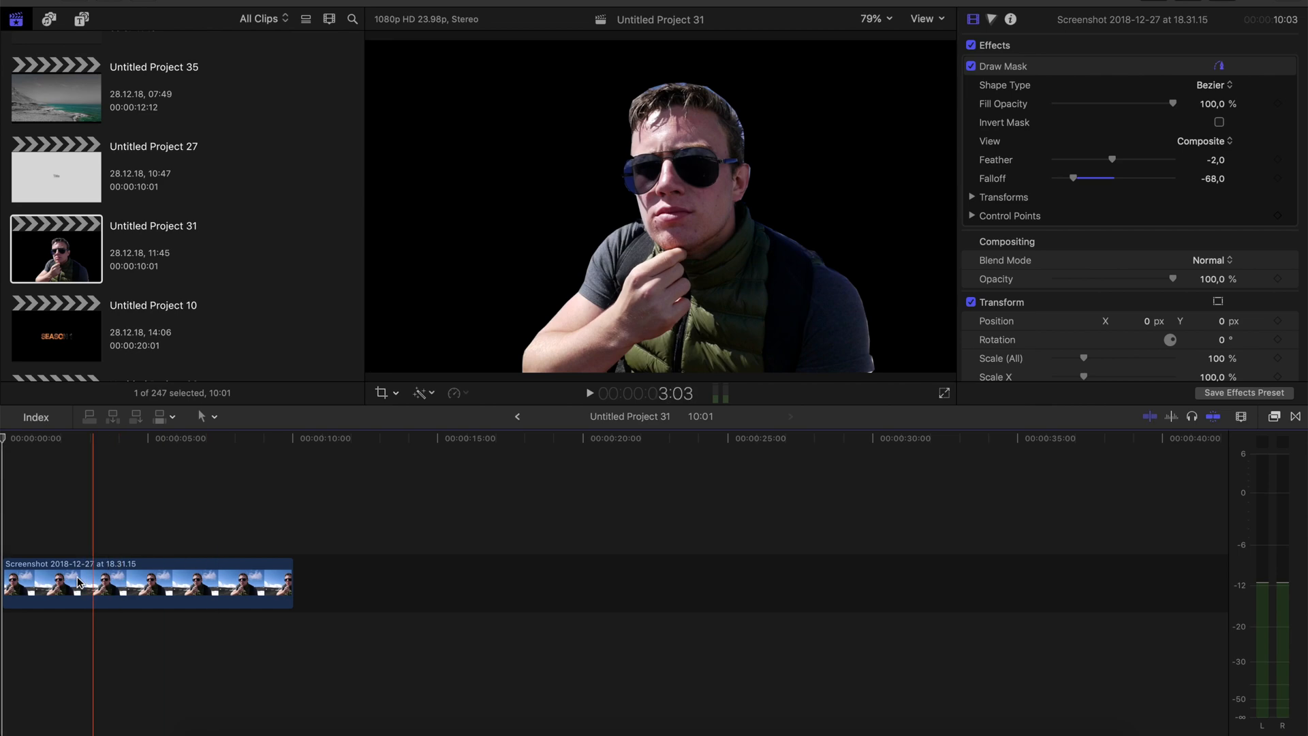
# Disable and re-enable the BRU clip to compare it with the reference video beneath it
pyautogui.click(77, 582)
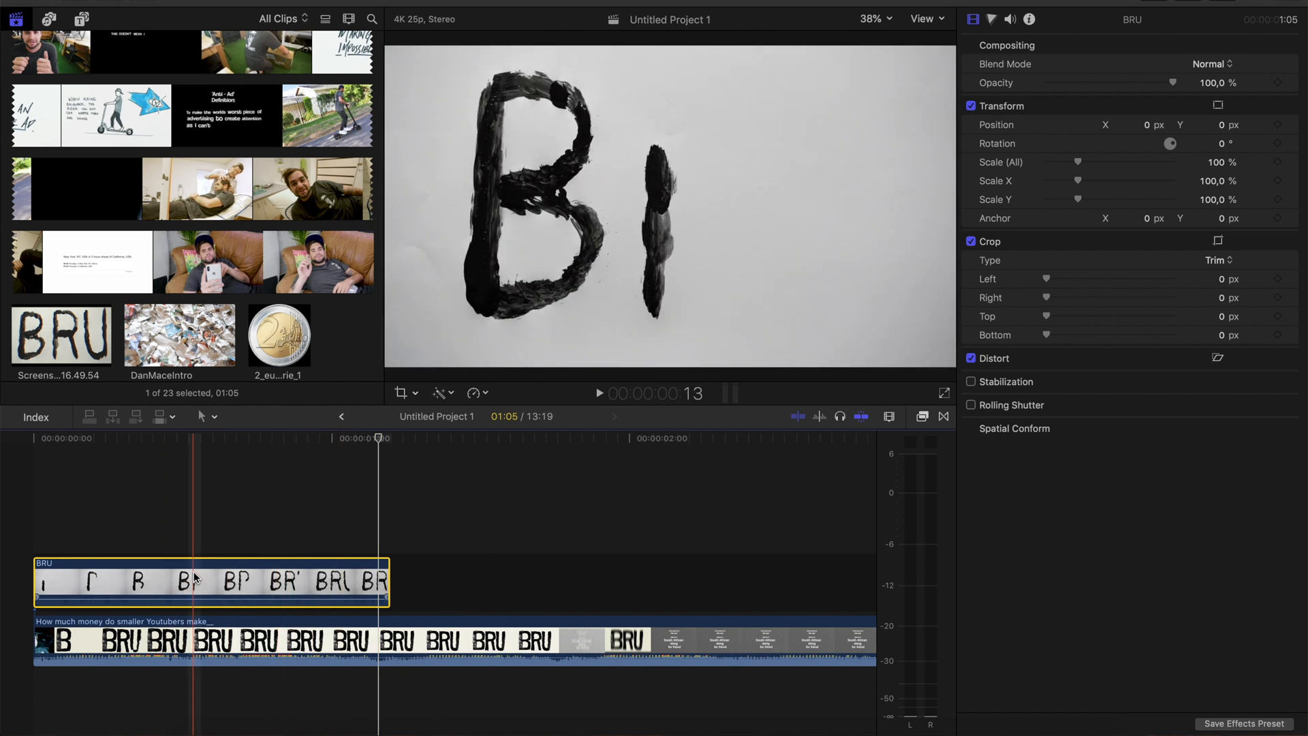
pyautogui.press('v')
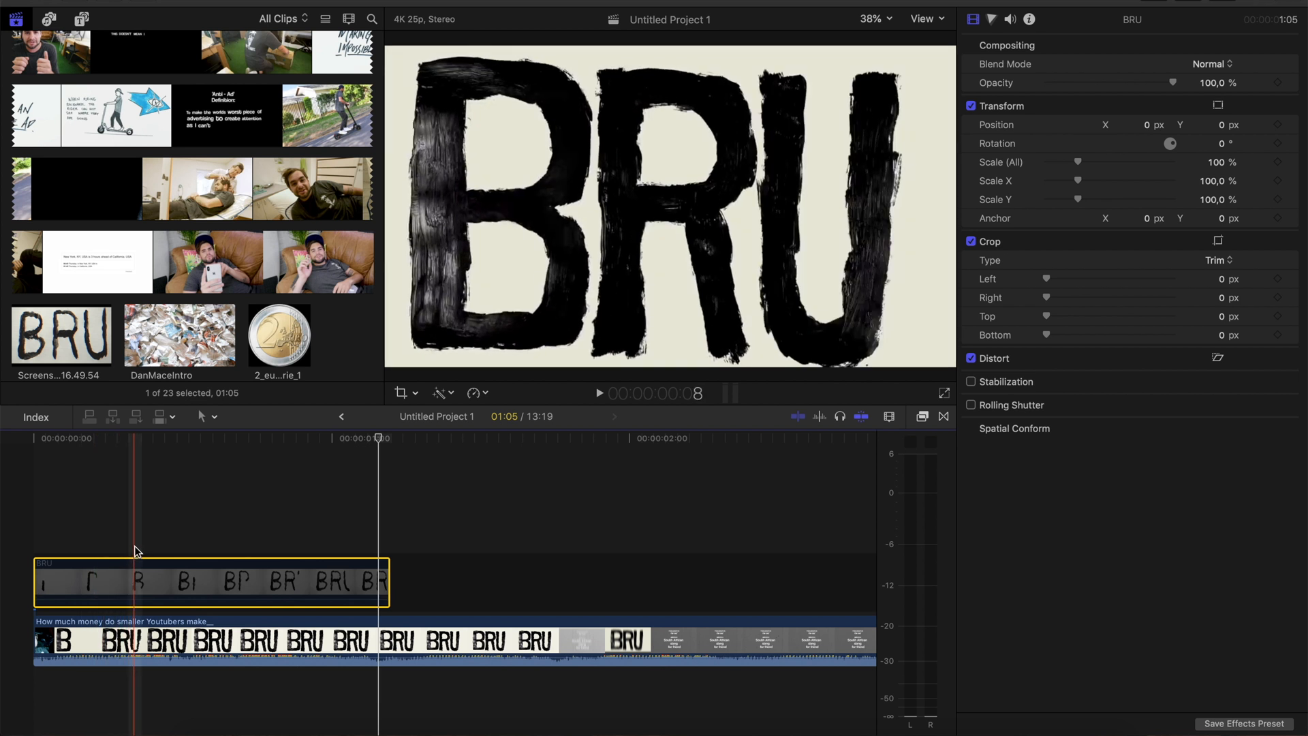
pyautogui.press('v')
# Show the BRU clip's retime editor and add a Hold segment at 1:04, on the finished lettering
pyautogui.press('super+r')
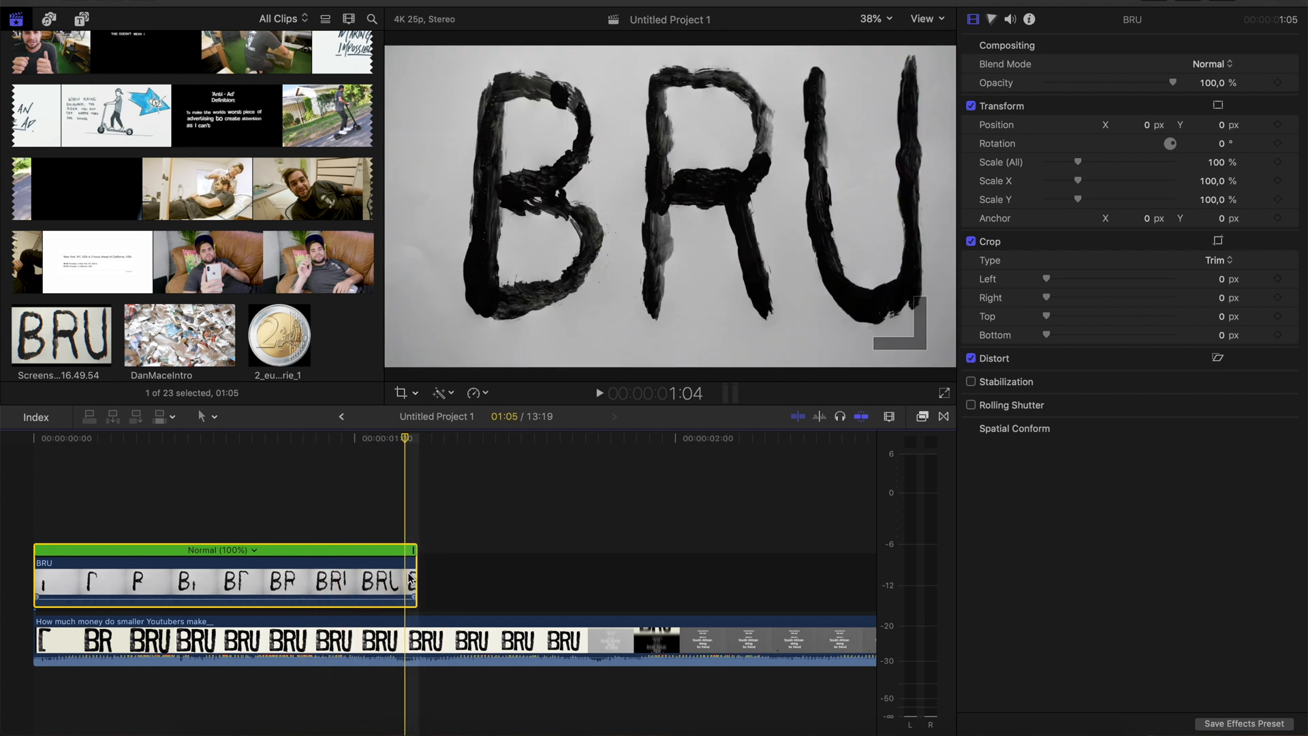
pyautogui.click(475, 395)
pyautogui.click(485, 451)
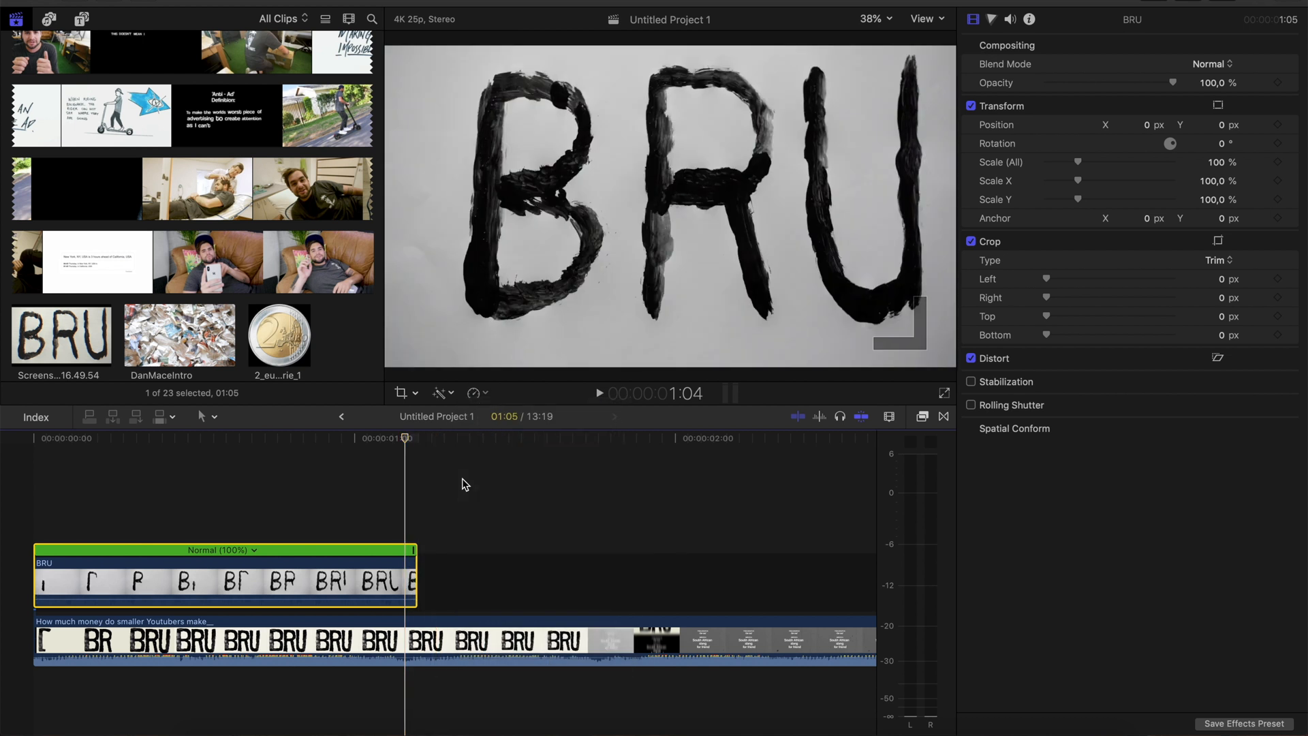
pyautogui.press('super+minus')
pyautogui.press('super+minus')
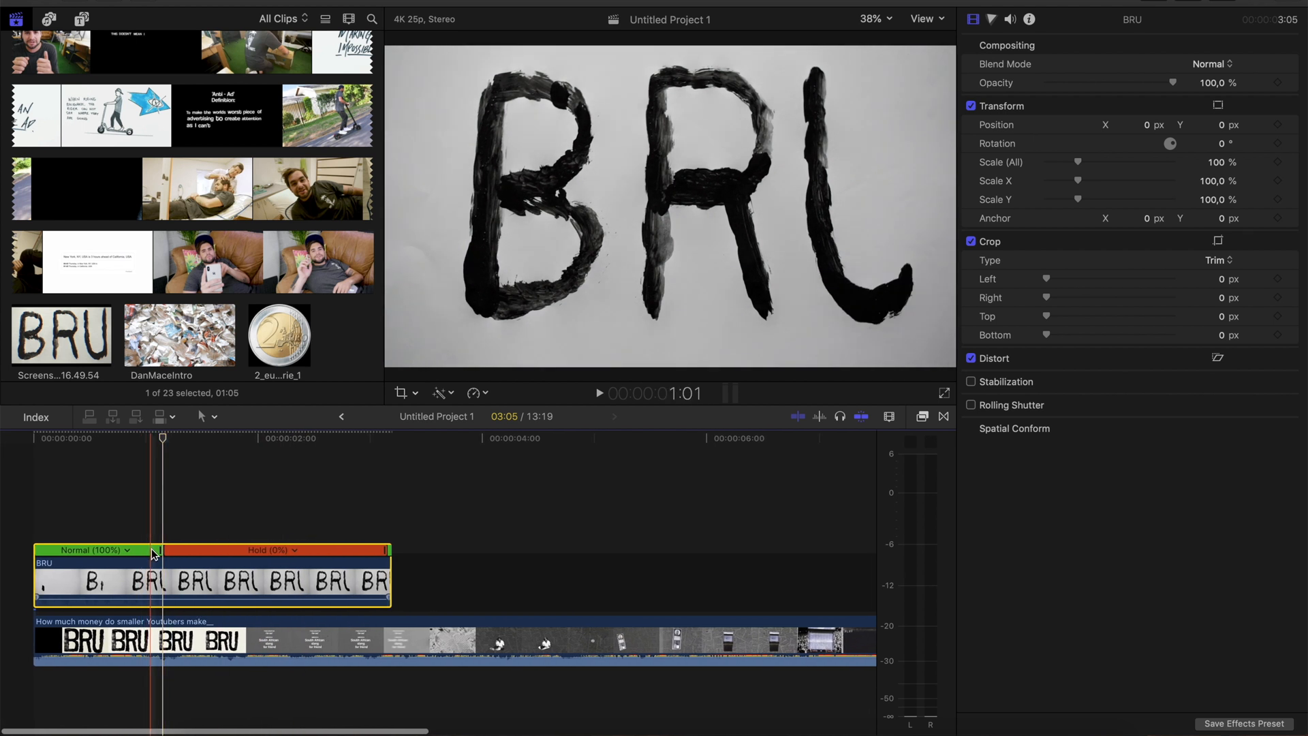
# Speed up the BRU clip's drawing segment before the hold to 292%, checking its timing against the reference video
pyautogui.moveTo(161, 555); pyautogui.dragTo(43, 570)
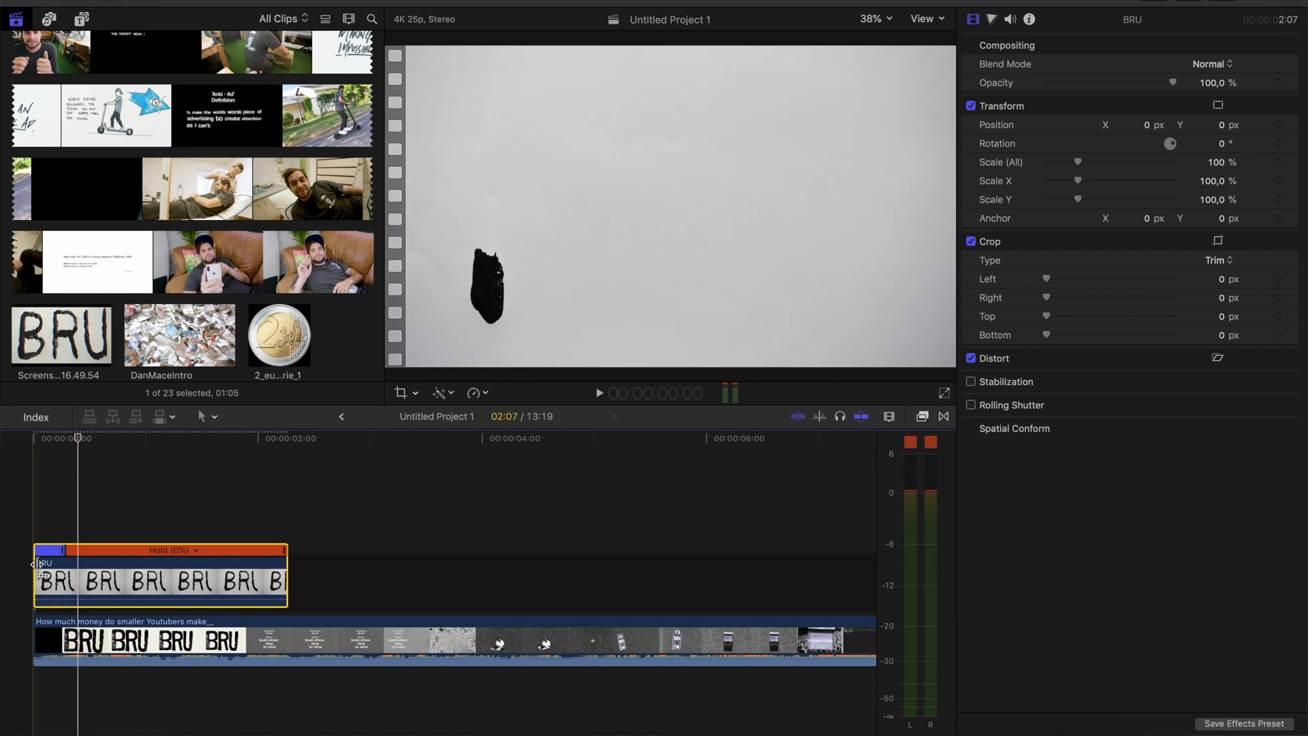
pyautogui.press('v')
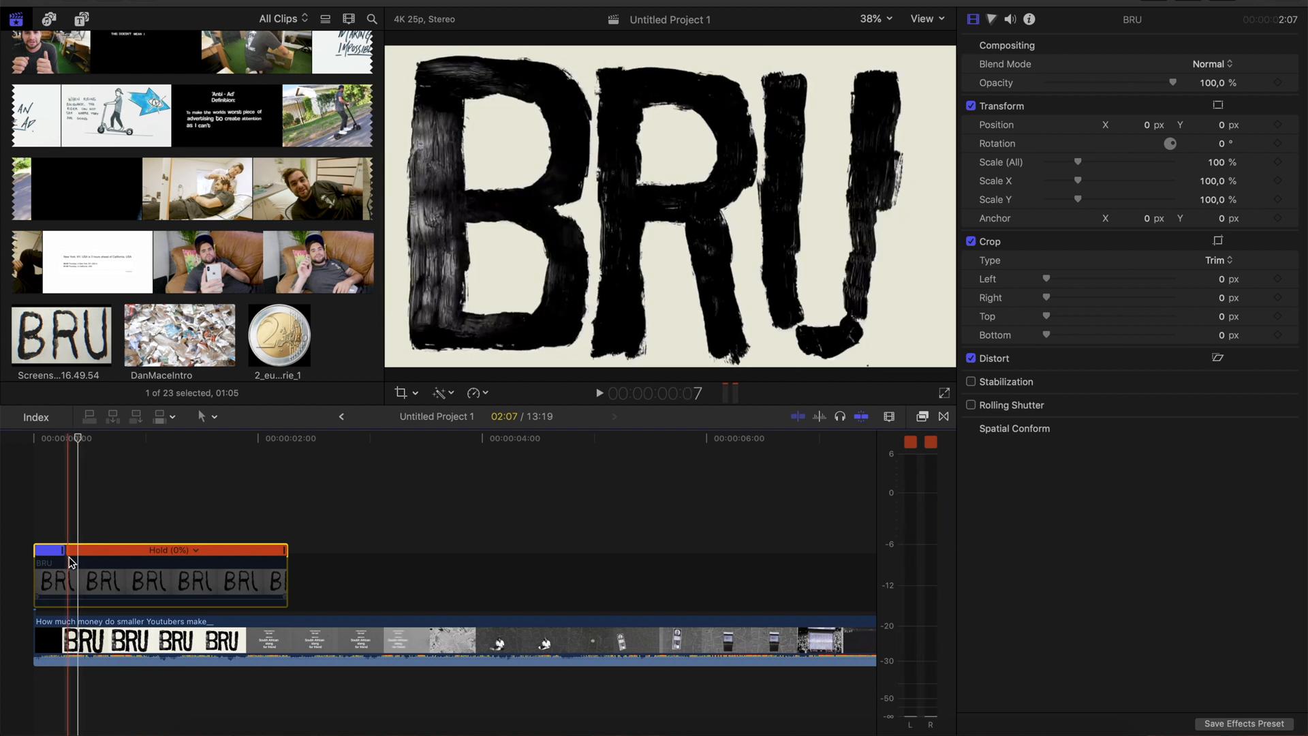
pyautogui.moveTo(64, 552); pyautogui.dragTo(86, 553)
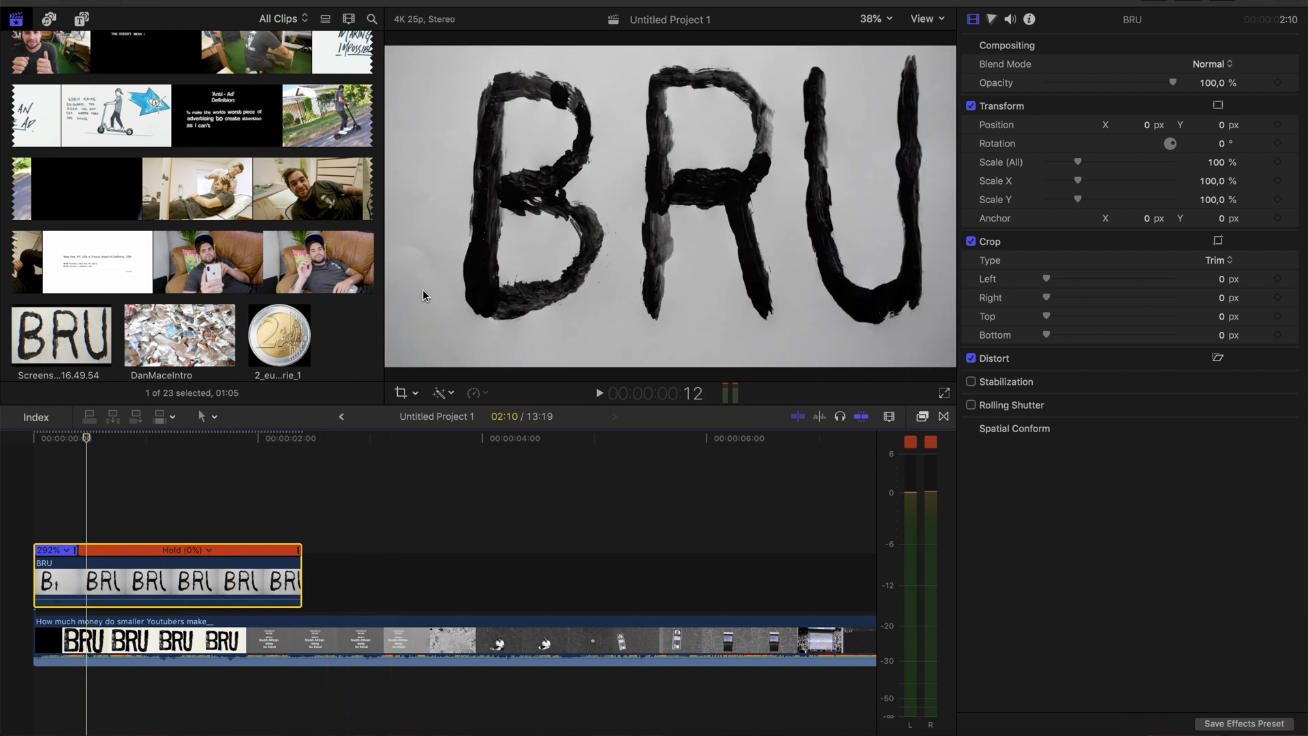
# Crop the BRU clip to 225.6 left, 18.7 right and 137.4 bottom so the lettering fills the frame
pyautogui.click(400, 394)
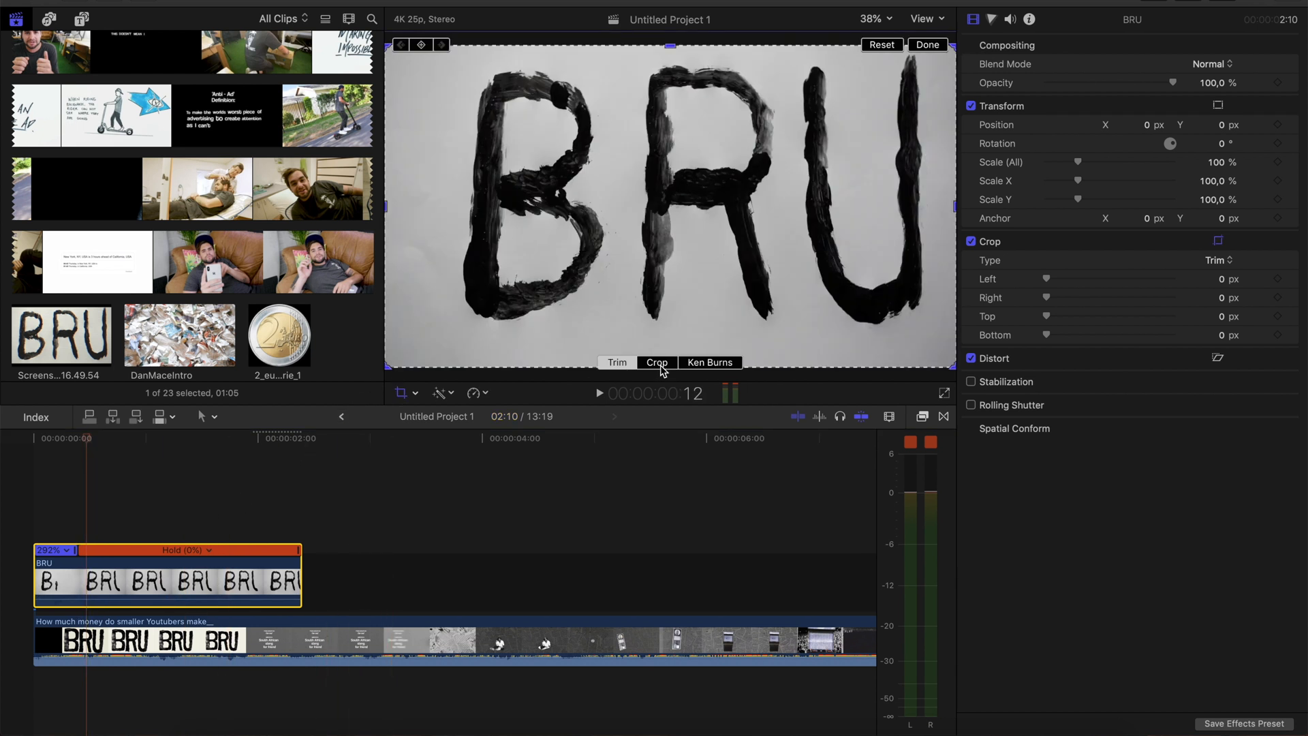
pyautogui.click(650, 365)
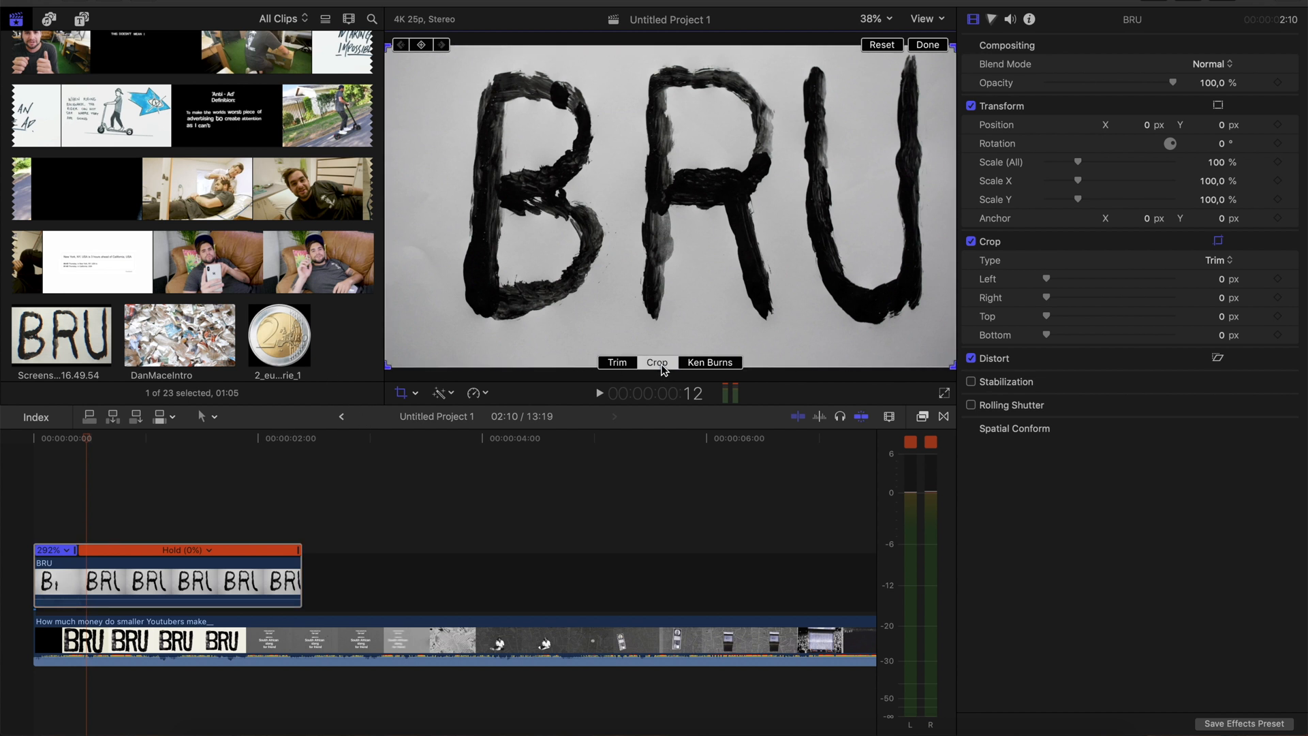
pyautogui.moveTo(386, 363)
pyautogui.mouseDown()
pyautogui.moveTo(409, 365)
pyautogui.moveTo(367, 368)
pyautogui.moveTo(405, 351)
pyautogui.mouseUp()
pyautogui.moveTo(531, 244); pyautogui.dragTo(530, 241)
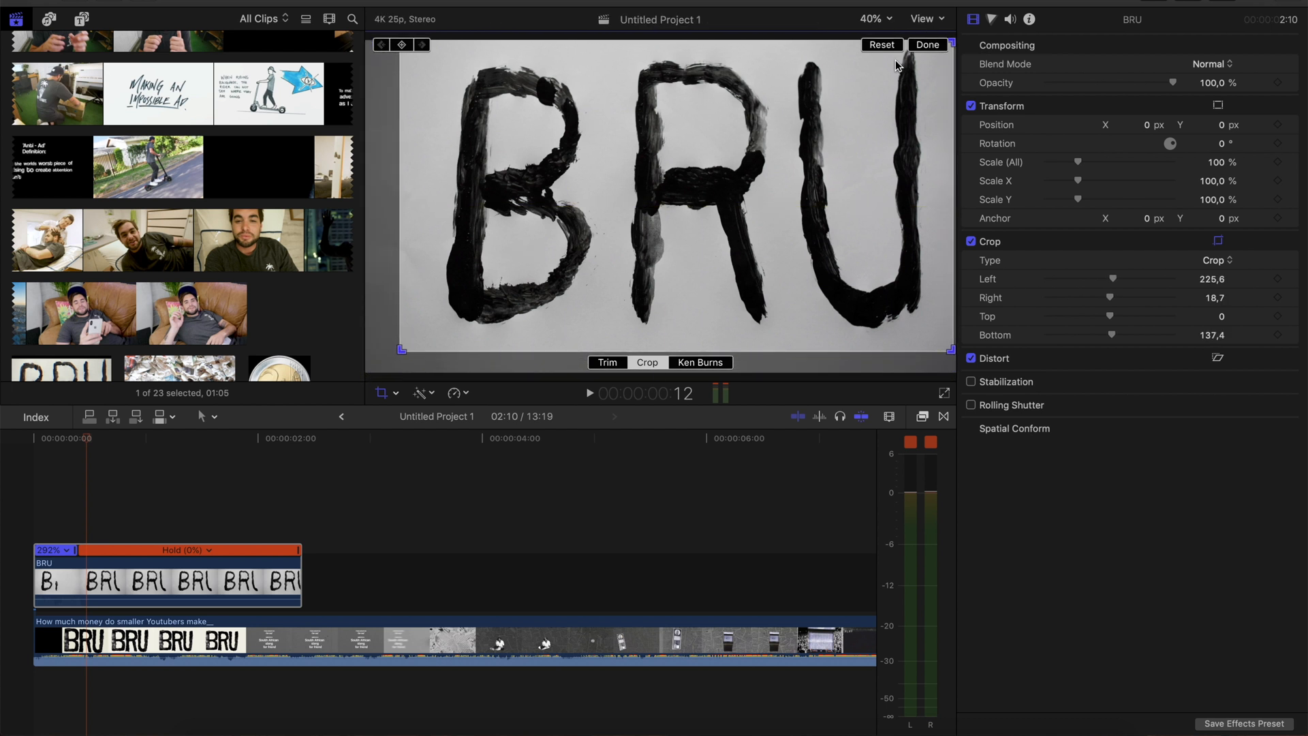
pyautogui.click(928, 45)
# Play the retimed BRU animation repeatedly from the start and compare it with the reference intro
pyautogui.press('Home')
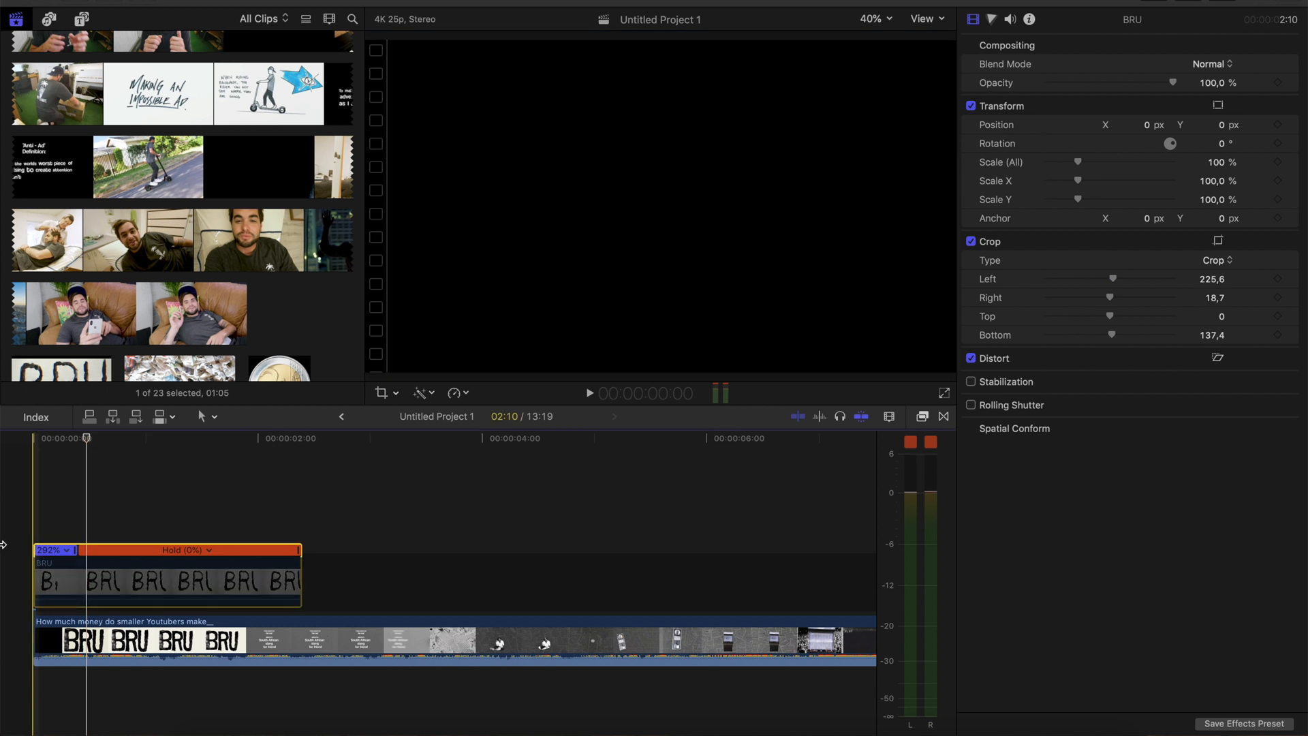
pyautogui.press('space')
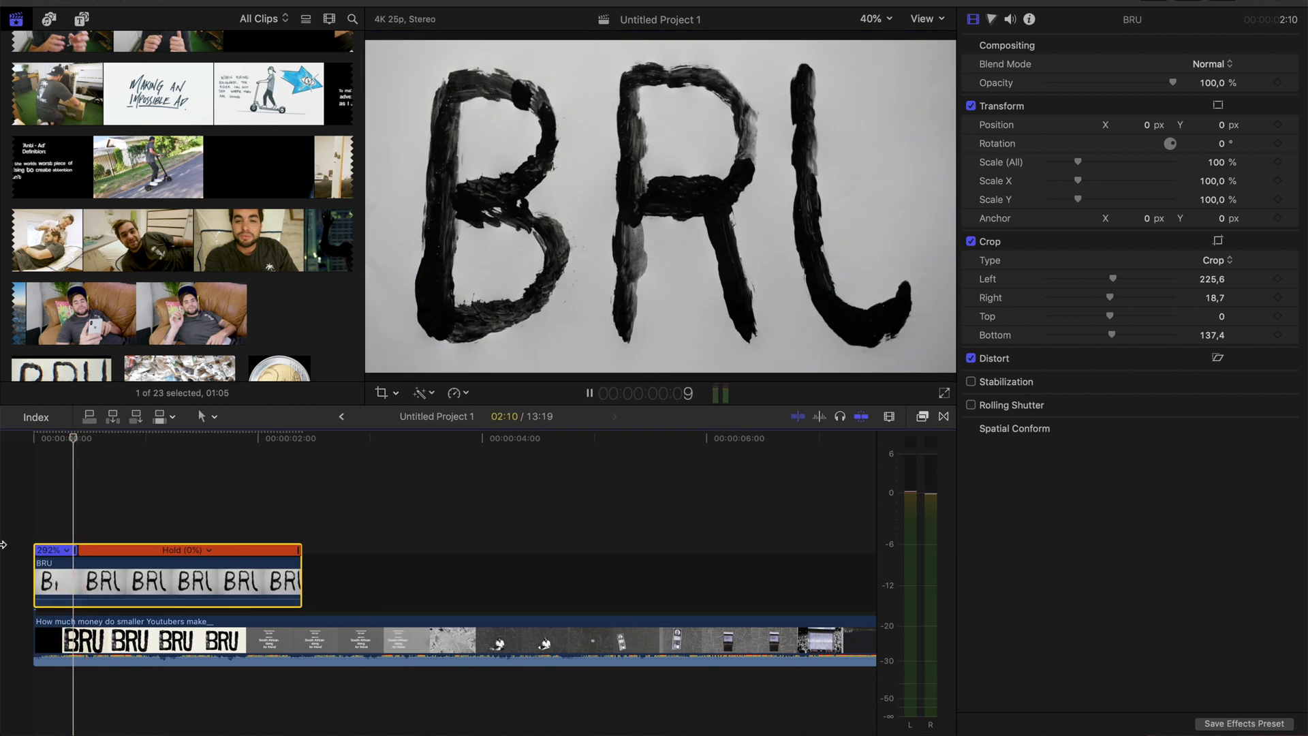
pyautogui.press('space')
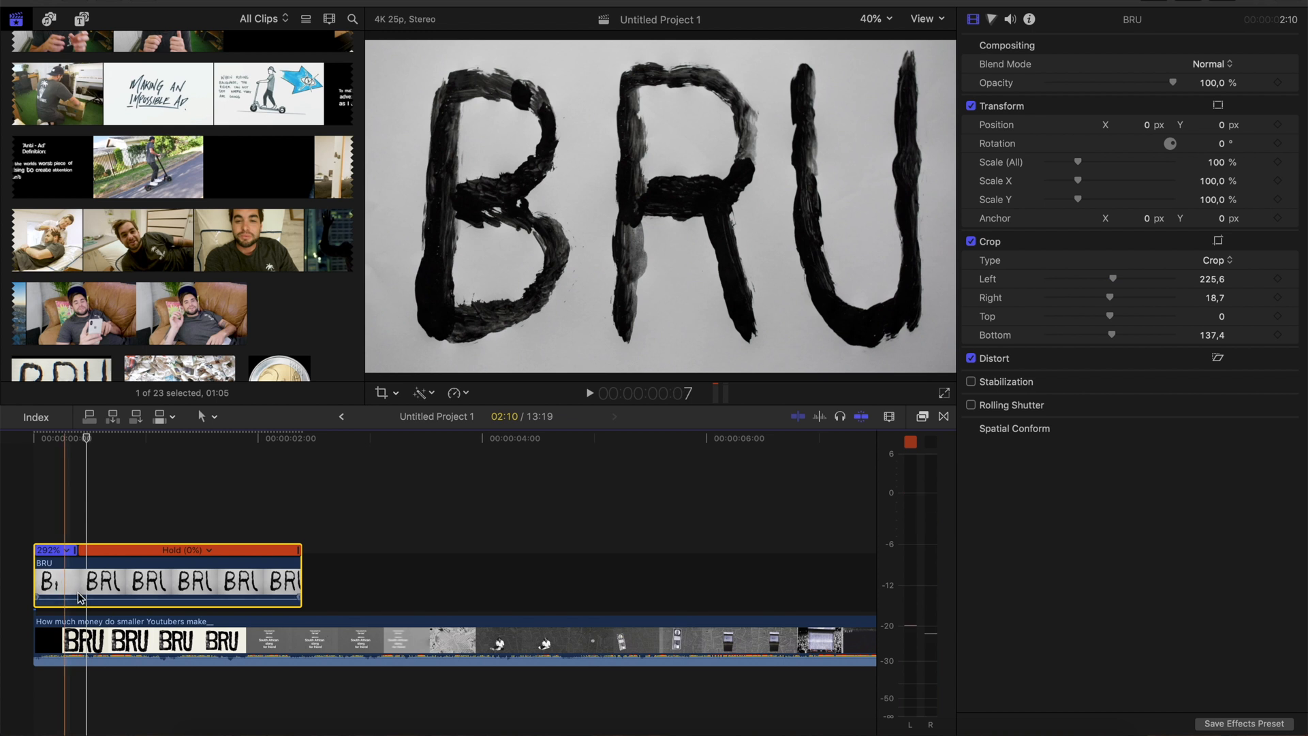
pyautogui.press('v')
pyautogui.press('space')
pyautogui.press('space')
pyautogui.press('space')
pyautogui.press('space')
pyautogui.press('space')
# Add Transform keyframes to the BRU clip at frame 10, where the hold on the finished lettering starts
pyautogui.press('space')
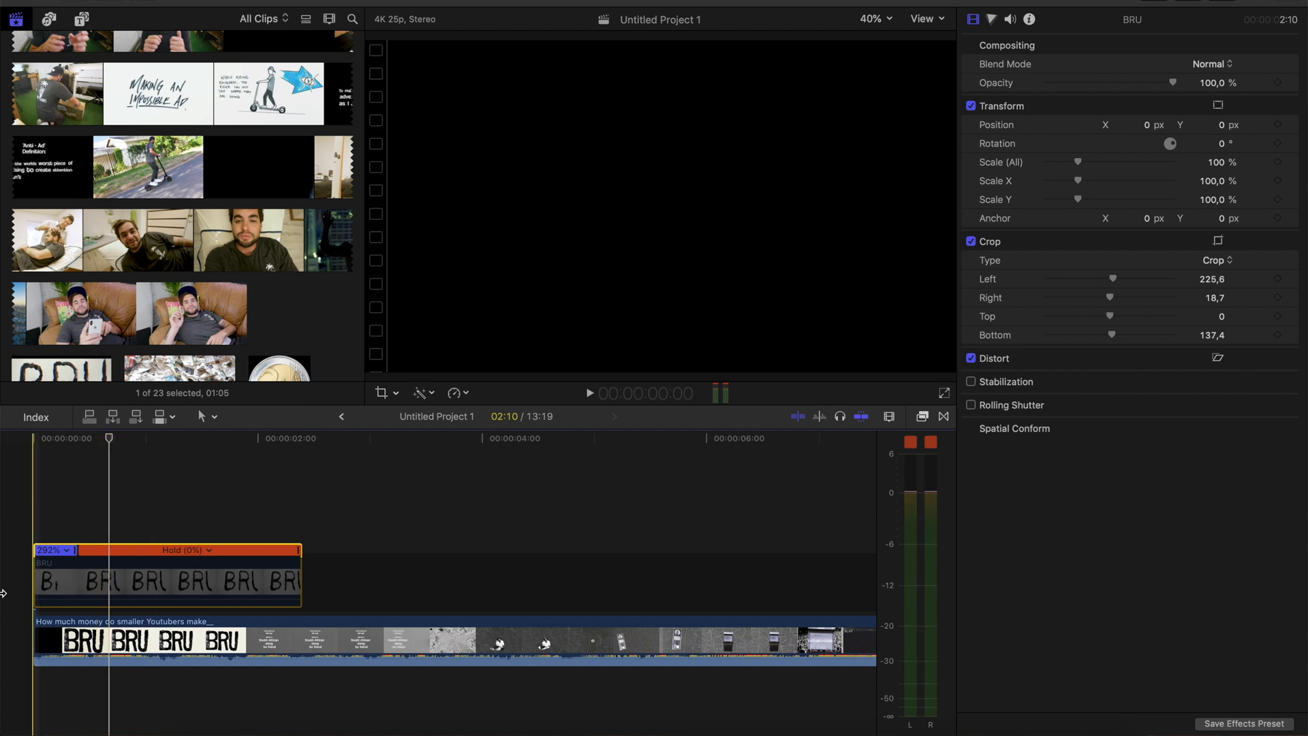
pyautogui.press('space')
pyautogui.press('space')
pyautogui.press('space')
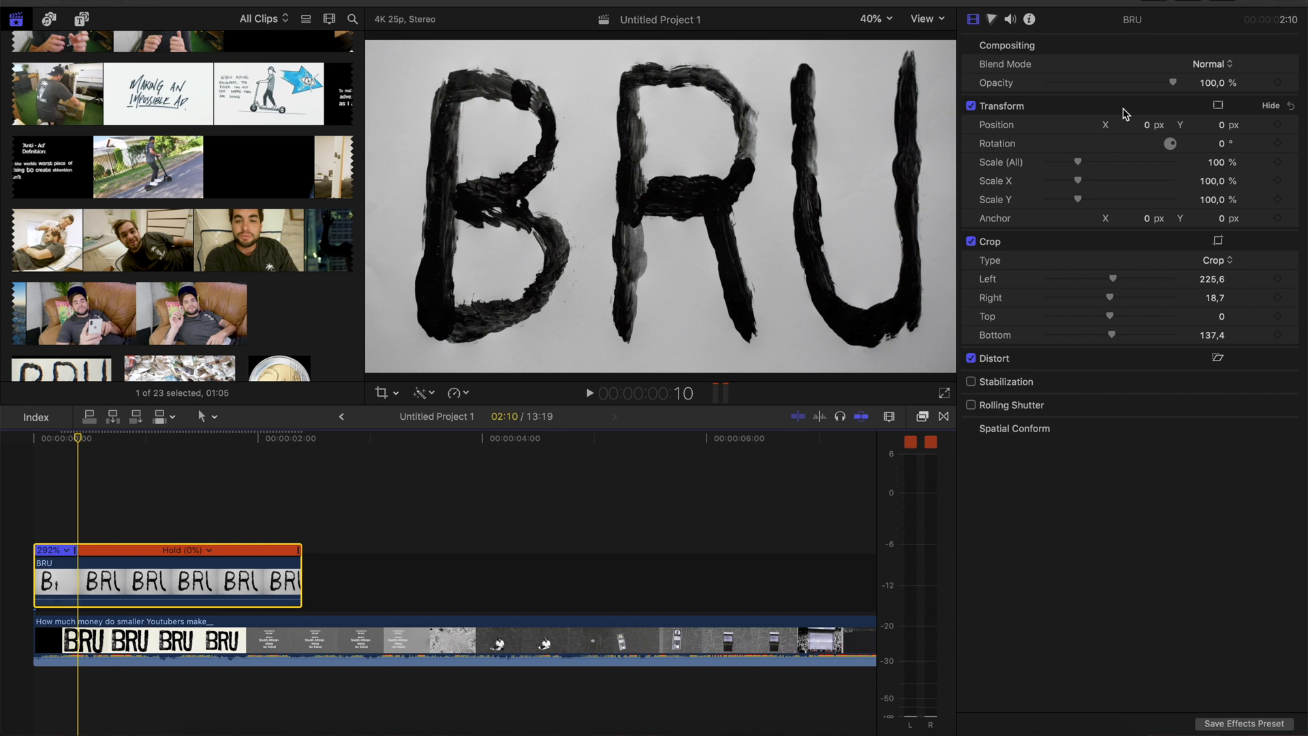
pyautogui.rightClick(1124, 109)
pyautogui.click(1161, 154)
# Set the BRU clip's overall scale to 107% at frame 12, two frames after the first keyframe
pyautogui.press('super+equal')
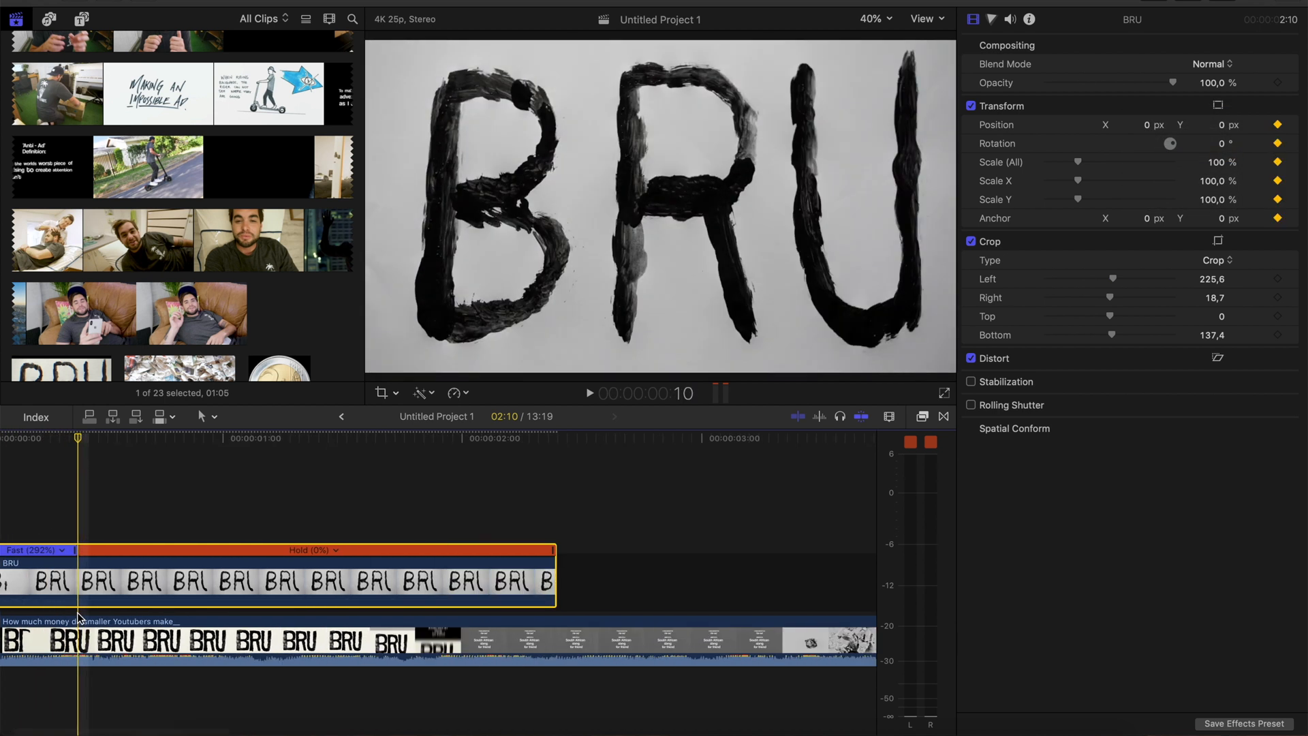
pyautogui.press('Right')
pyautogui.press('Right')
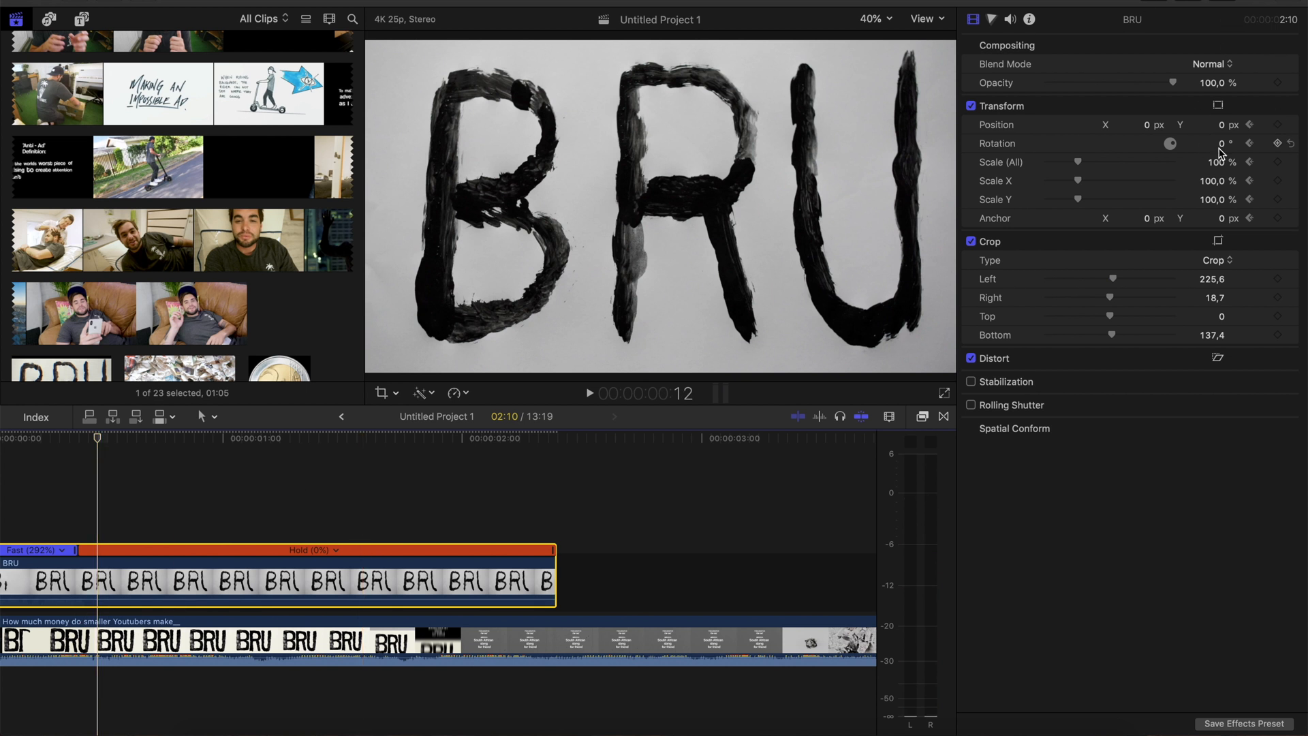
pyautogui.click(1224, 164)
pyautogui.write('107')
pyautogui.press('Return')
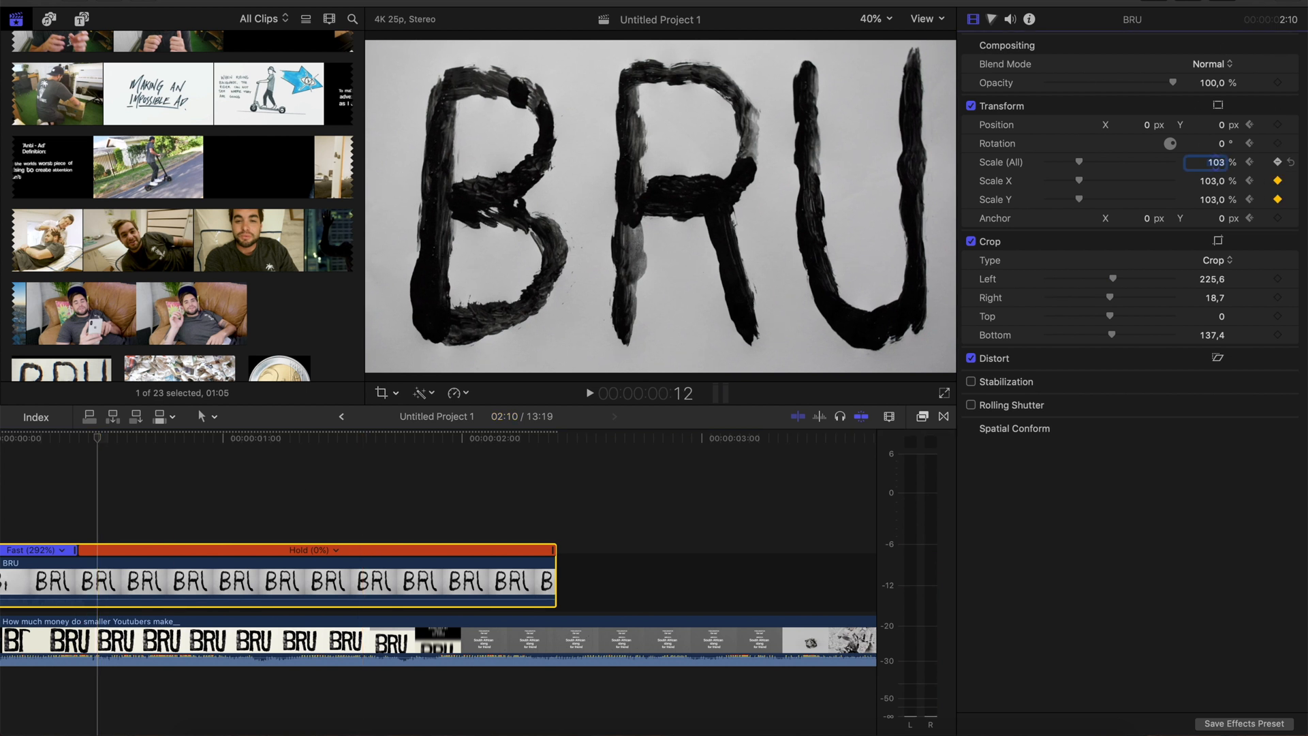
# Return the BRU clip's overall scale to 100% at frame 14
pyautogui.click(92, 551)
pyautogui.press('Right')
pyautogui.press('Right')
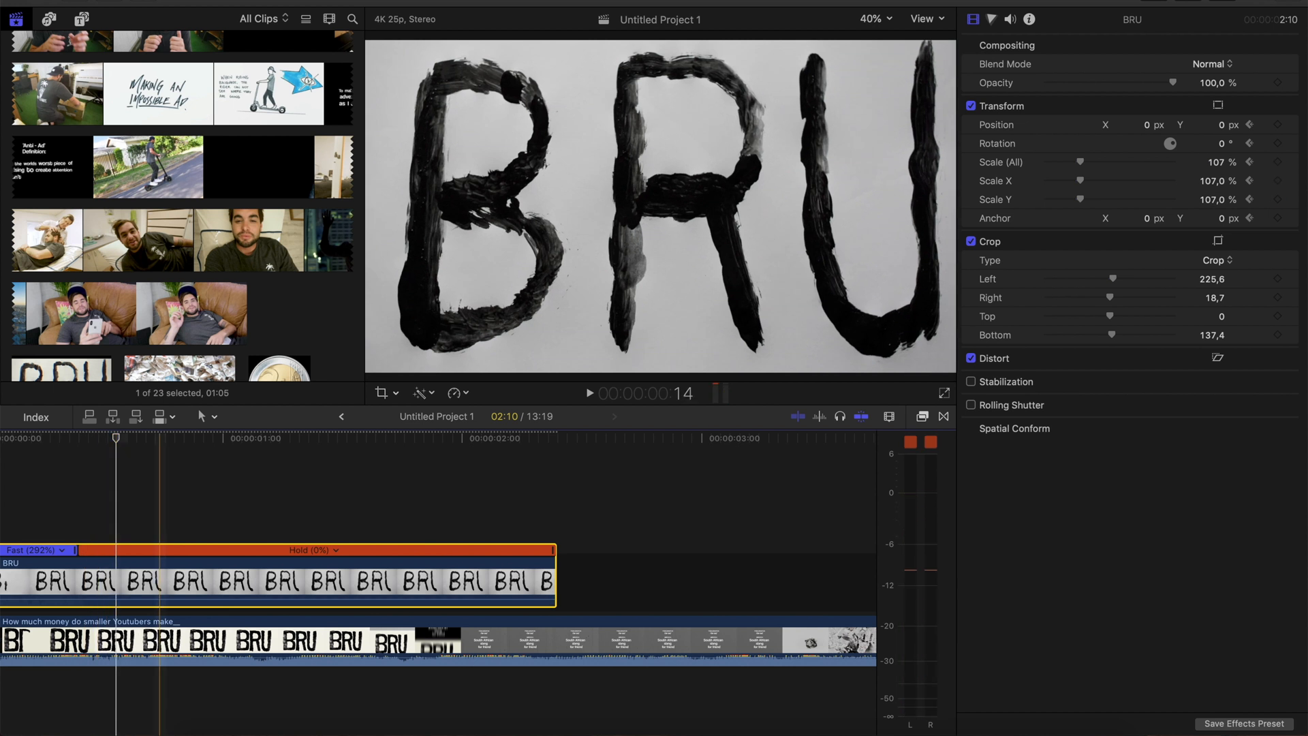
pyautogui.click(1212, 163)
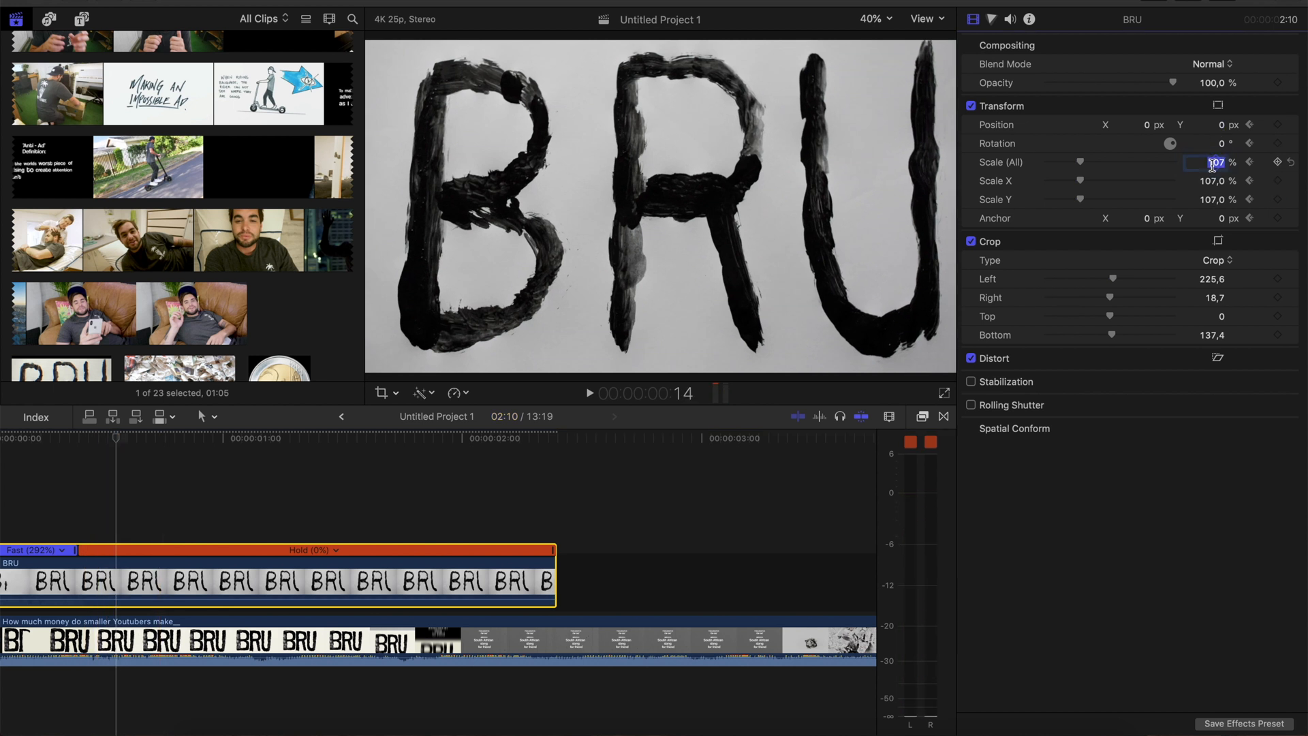
pyautogui.press('Return')
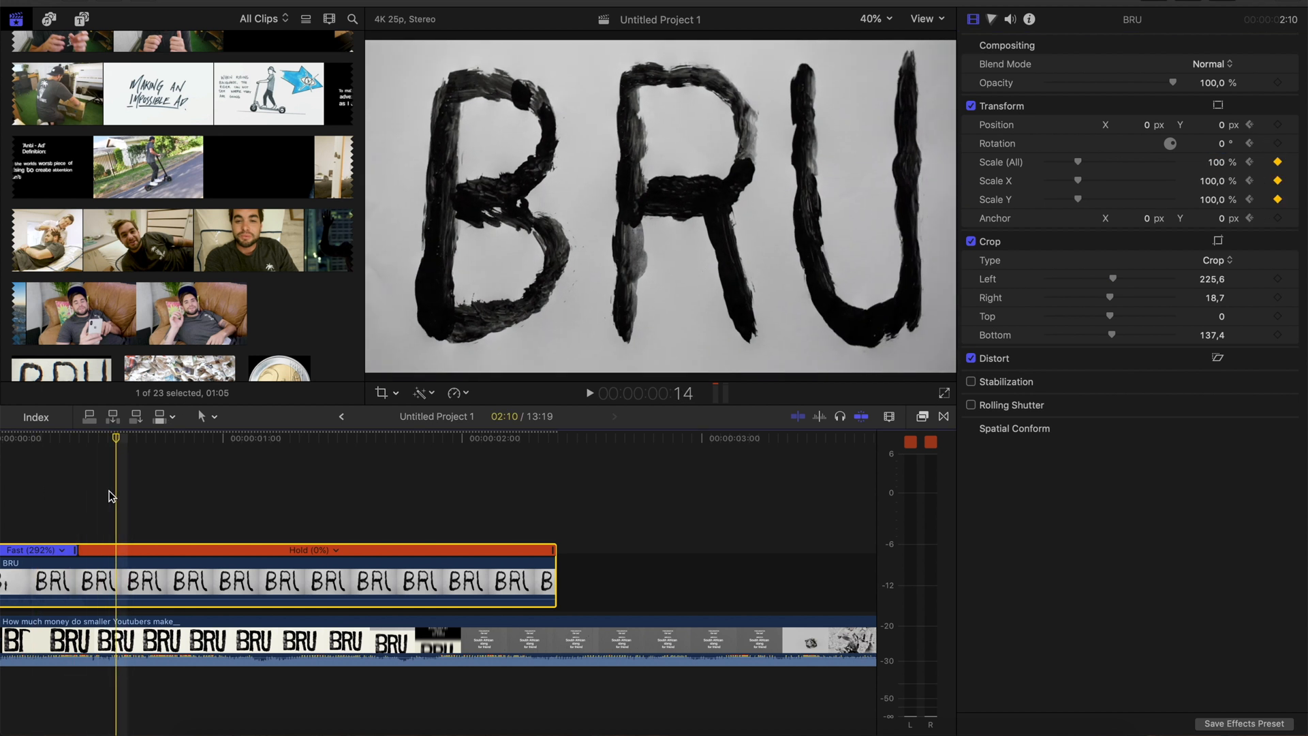
# Set a second zoom pulse on the BRU clip by scaling it to 111% at frame 17
pyautogui.press('Right')
pyautogui.press('Right')
pyautogui.press('Right')
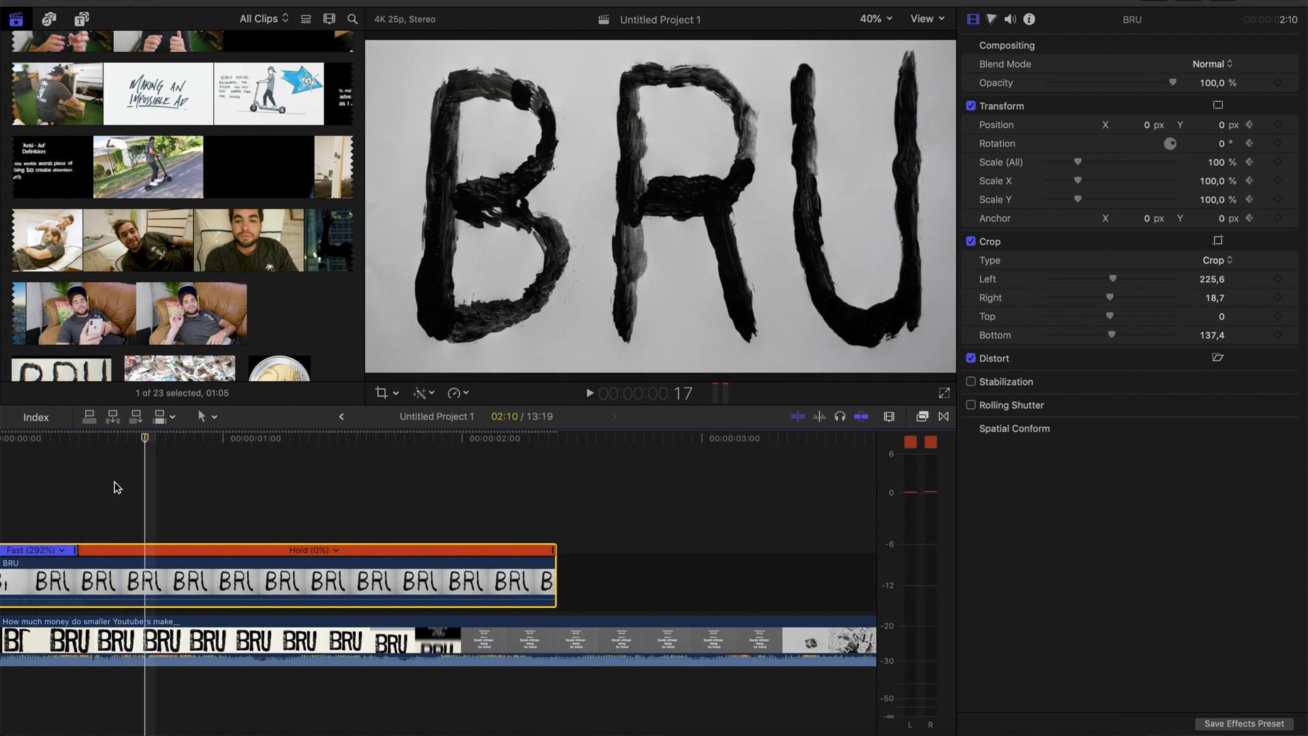
pyautogui.moveTo(1218, 166); pyautogui.dragTo(1219, 162)
pyautogui.press('Return')
# End the second zoom pulse by setting the BRU clip's overall scale to 100% at frame 19
pyautogui.press('Right')
pyautogui.press('Right')
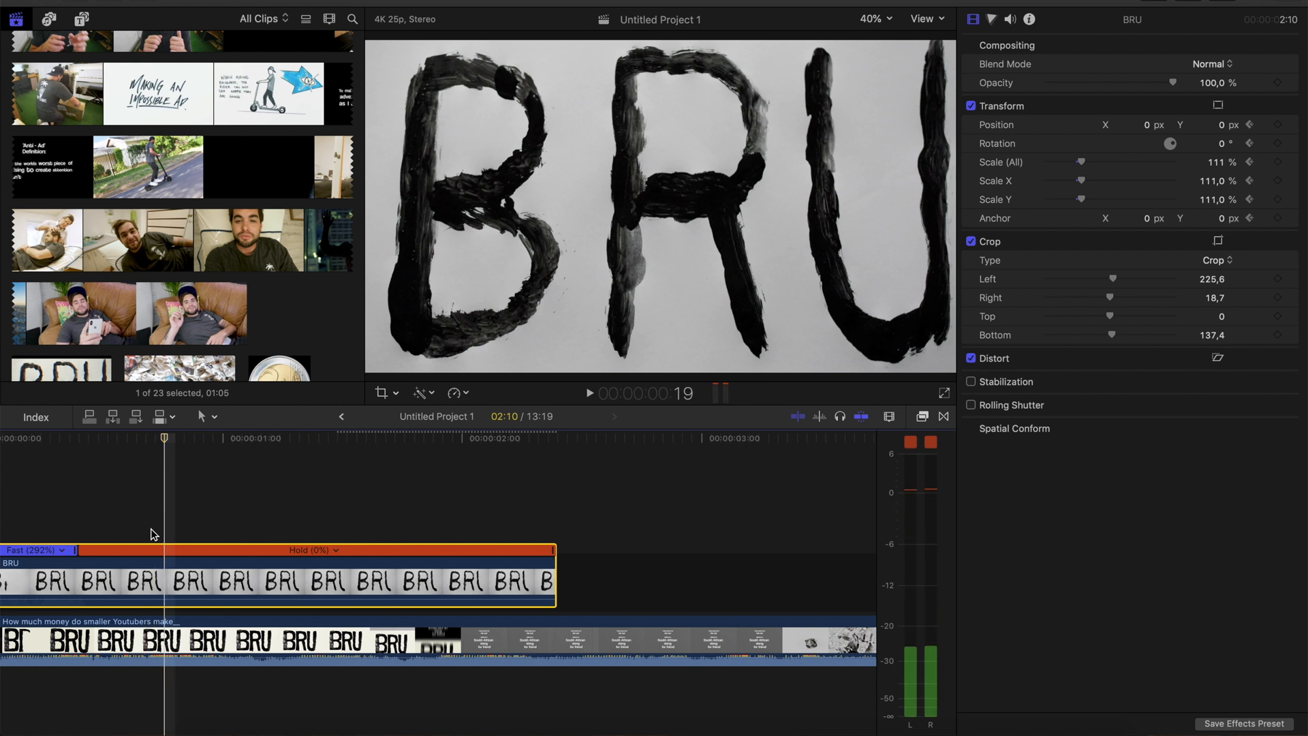
pyautogui.click(1217, 163)
pyautogui.write('100')
pyautogui.press('Return')
# Play the BRU clip from the start to check the two zoom pulses against the reference audio
pyautogui.press('Home')
pyautogui.press('space')
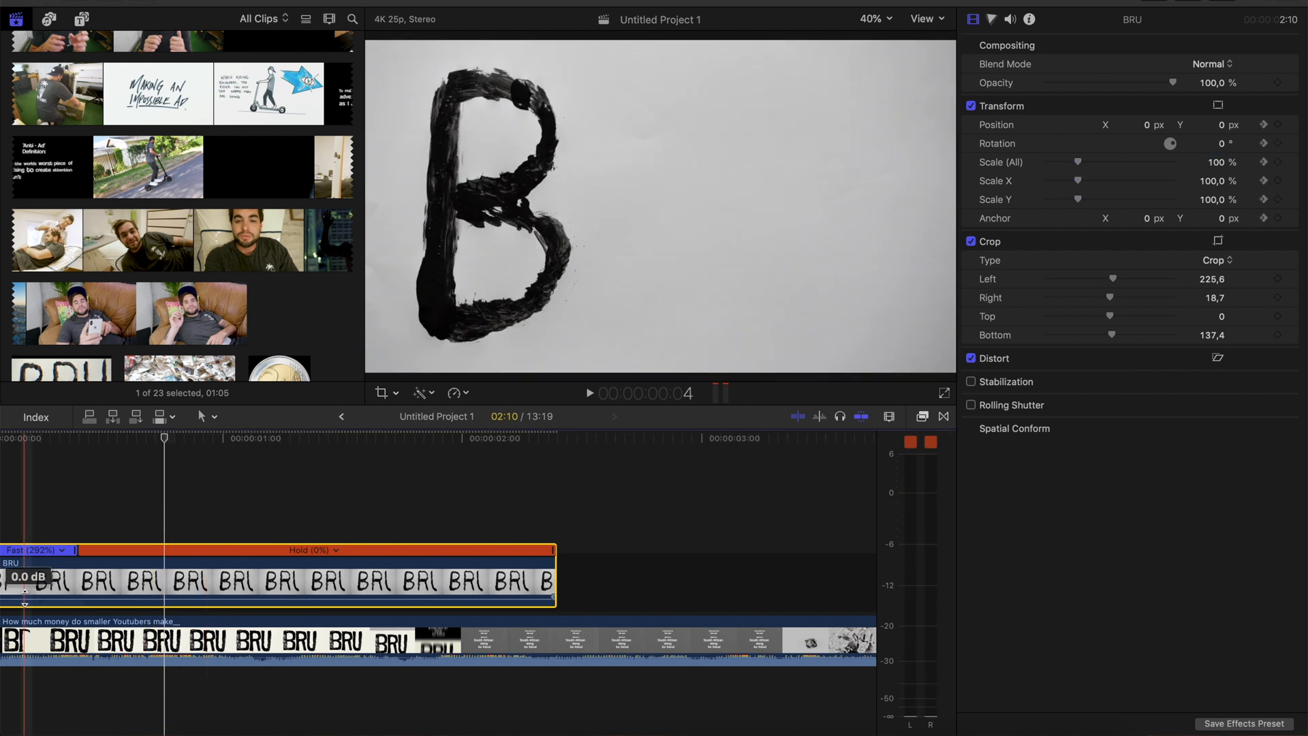
pyautogui.click(11, 491)
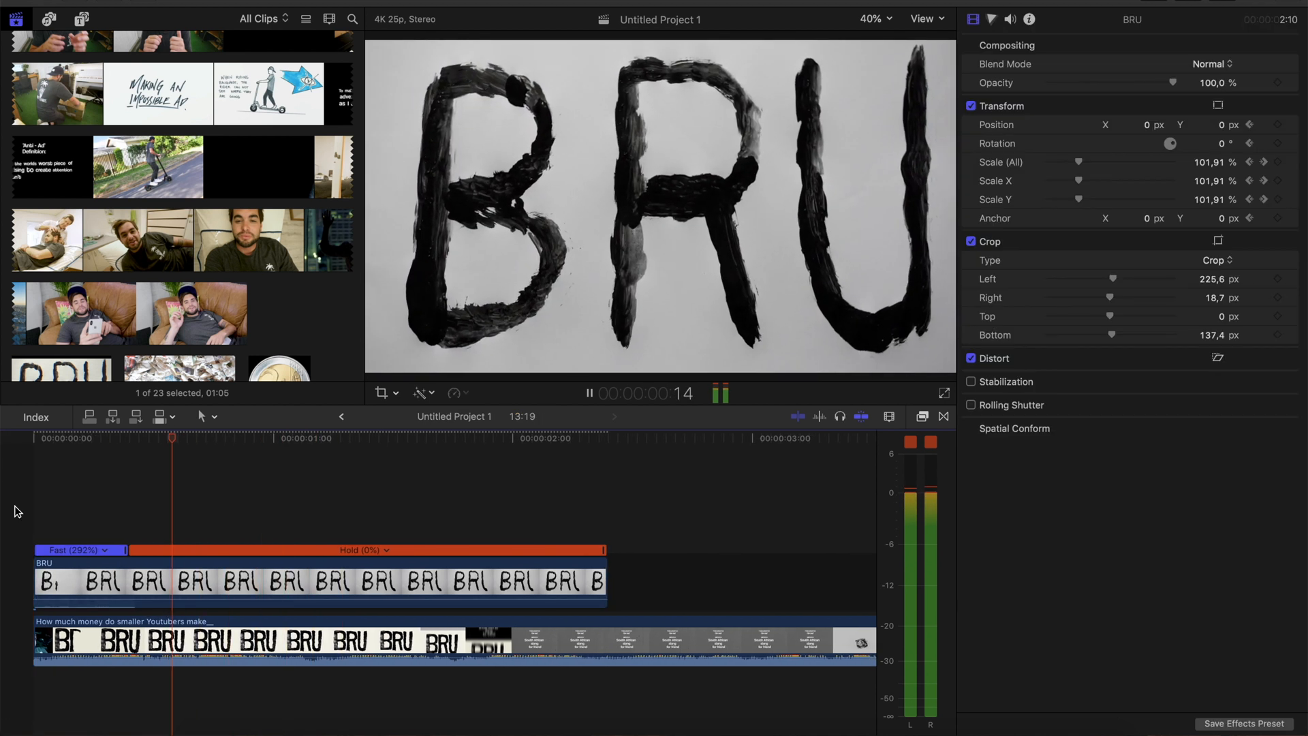
pyautogui.press('space')
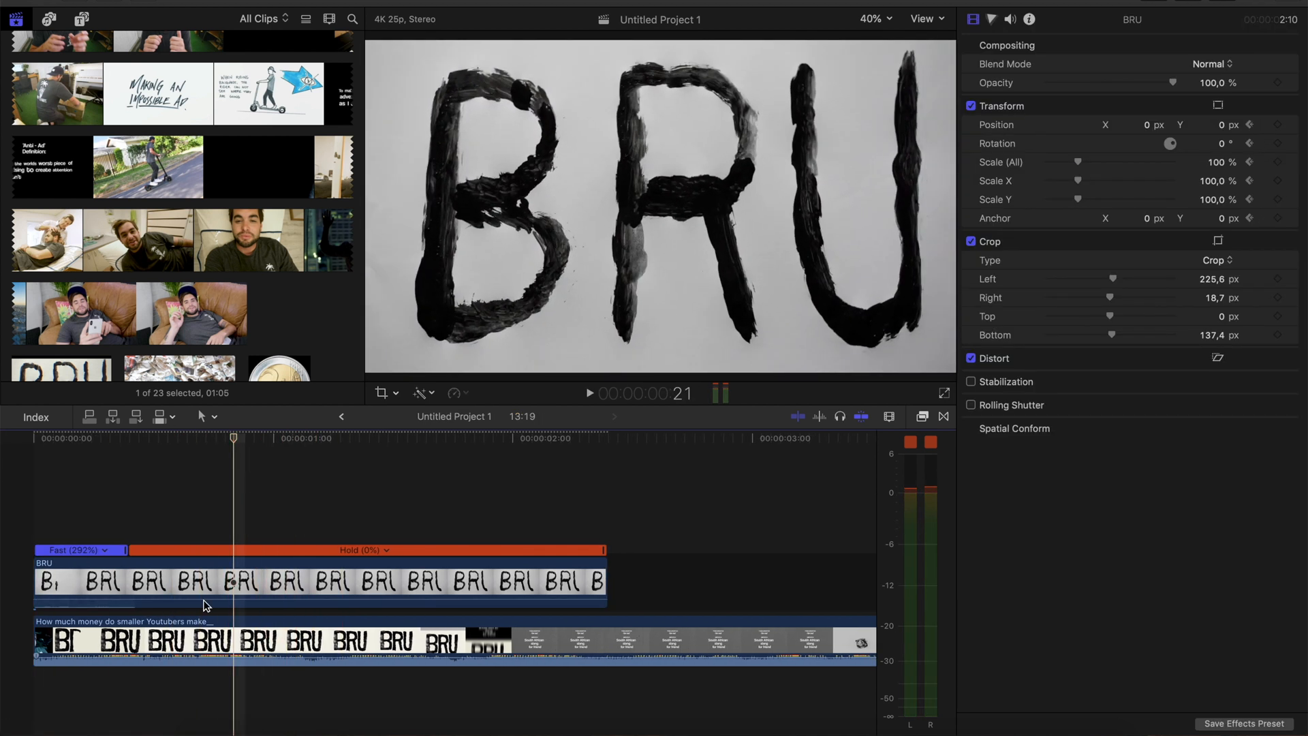
pyautogui.click(186, 580)
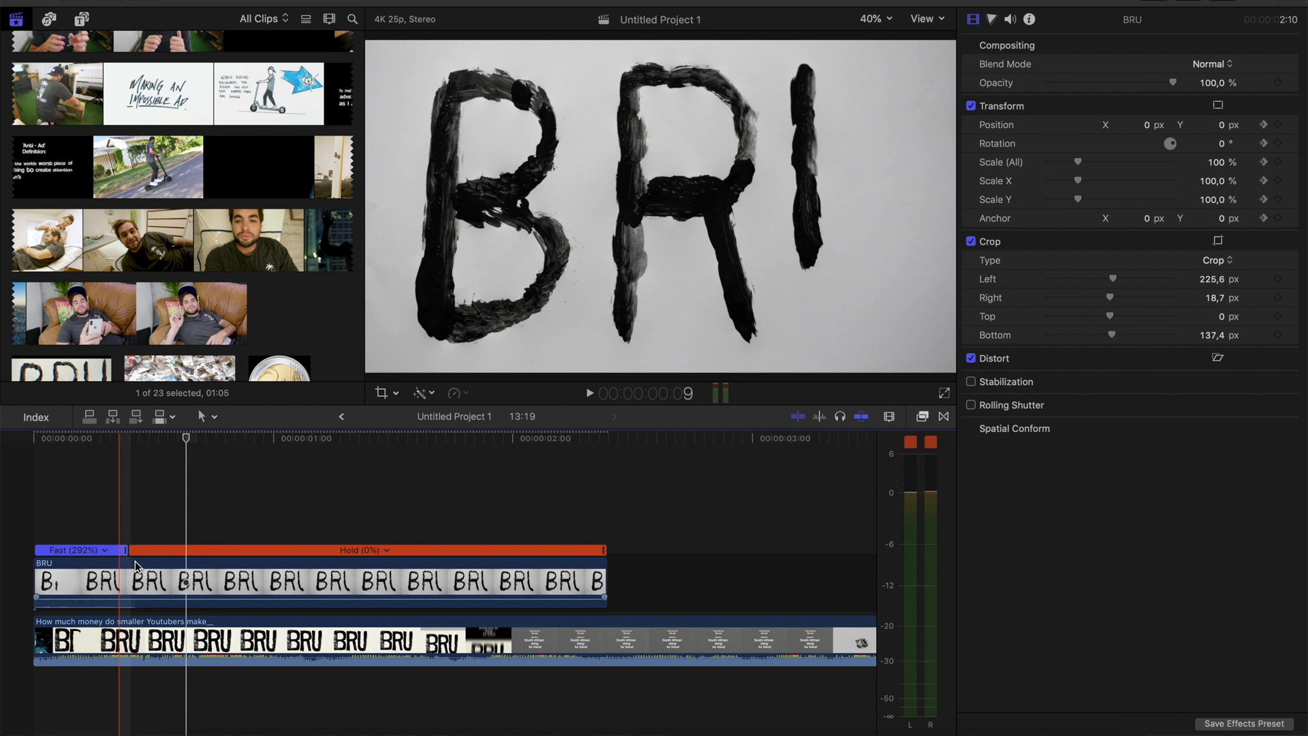
# Create a third zoom pulse three frames after the frame 19 keyframe, scaling the BRU clip to 115% at frame 22
pyautogui.click(1264, 163)
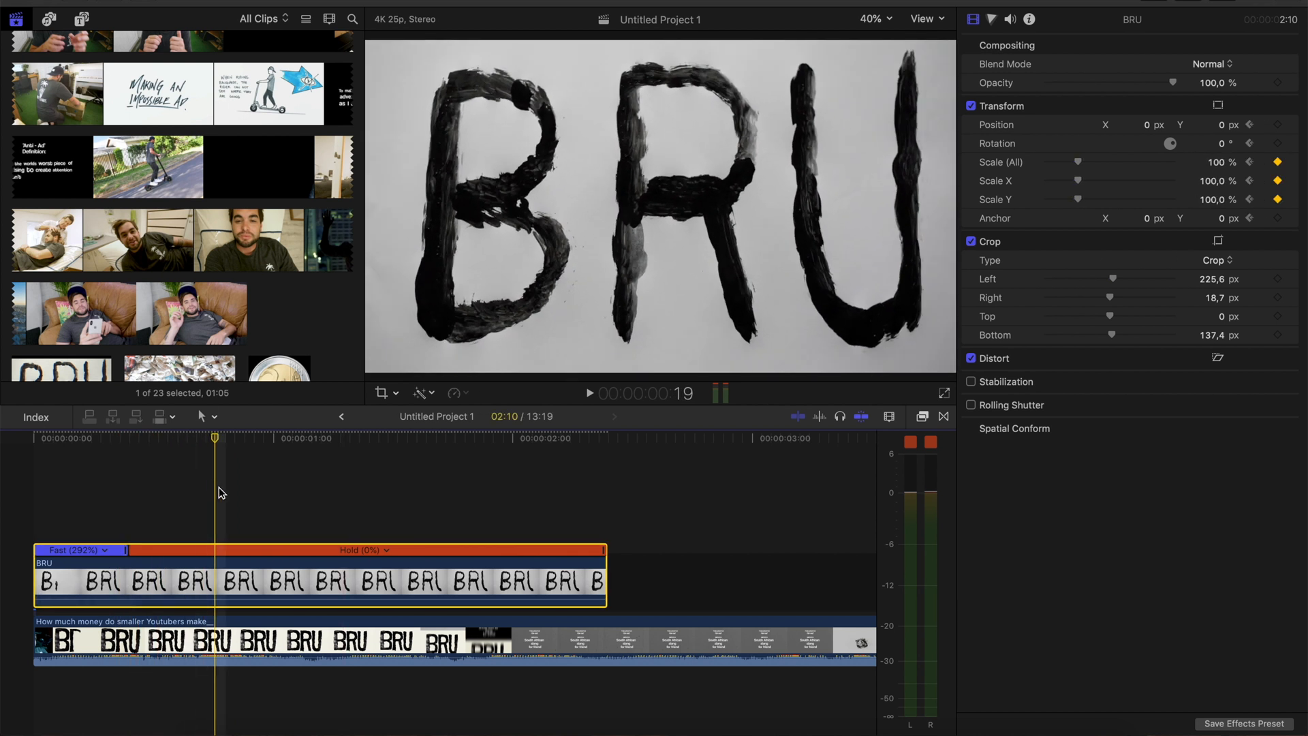
pyautogui.press('Right')
pyautogui.press('Right')
pyautogui.press('Right')
pyautogui.click(1218, 165)
pyautogui.write('115')
pyautogui.press('Return')
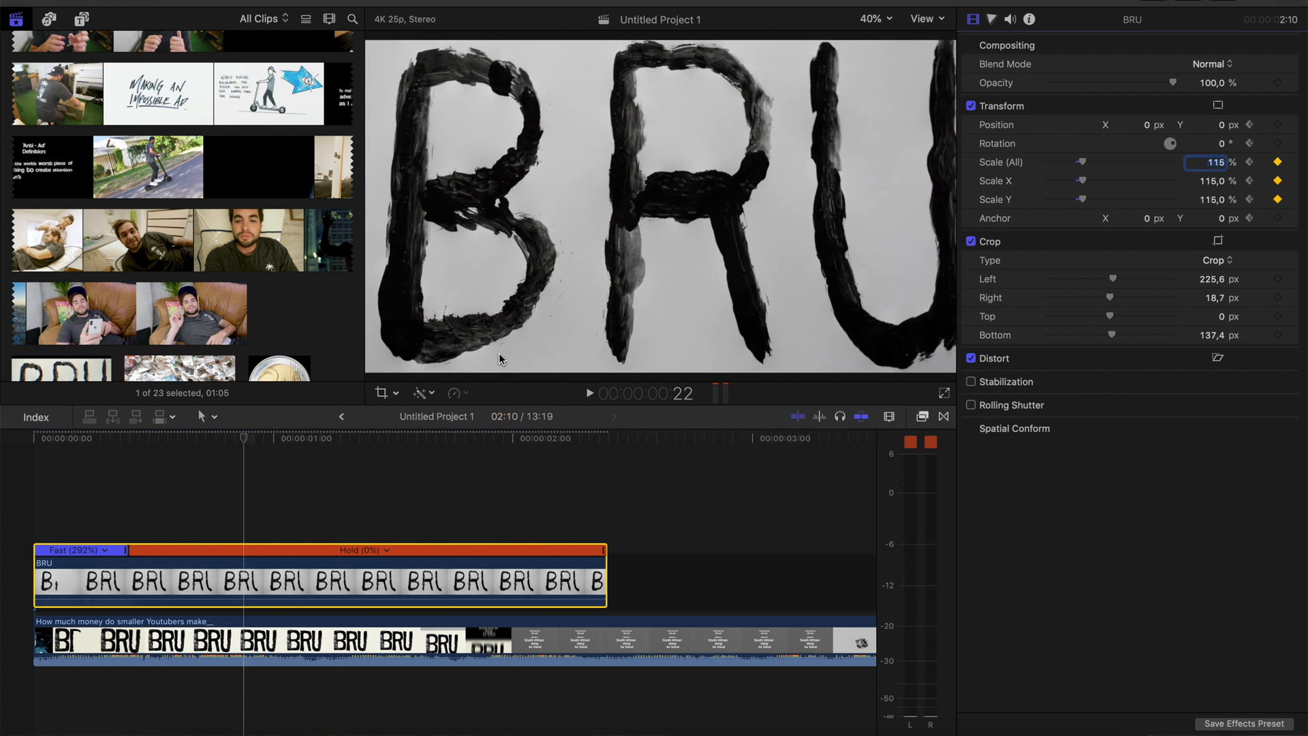
# Return the BRU clip's scale to 100% at frame 24 and add keyframes for all Transform parameters there
pyautogui.click(253, 565)
pyautogui.press('Right')
pyautogui.click(1220, 163)
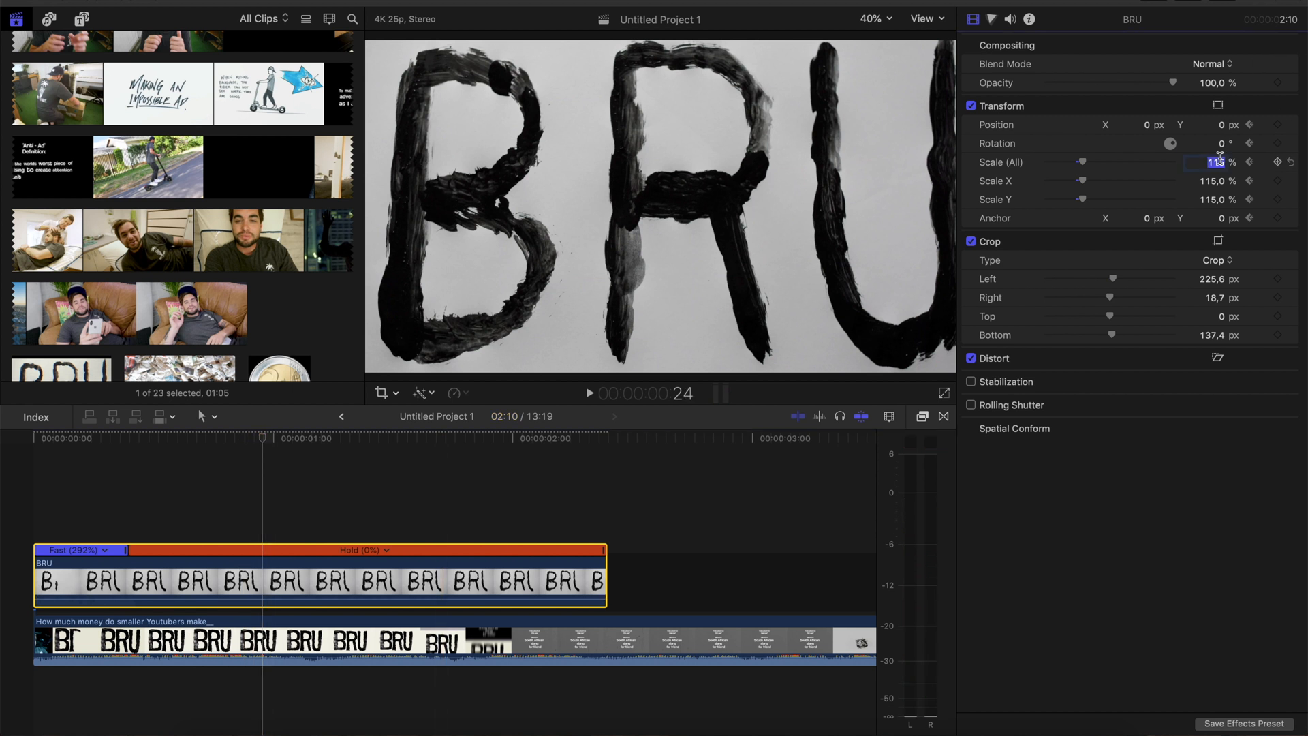
pyautogui.write('100')
pyautogui.press('Return')
pyautogui.click(50, 529)
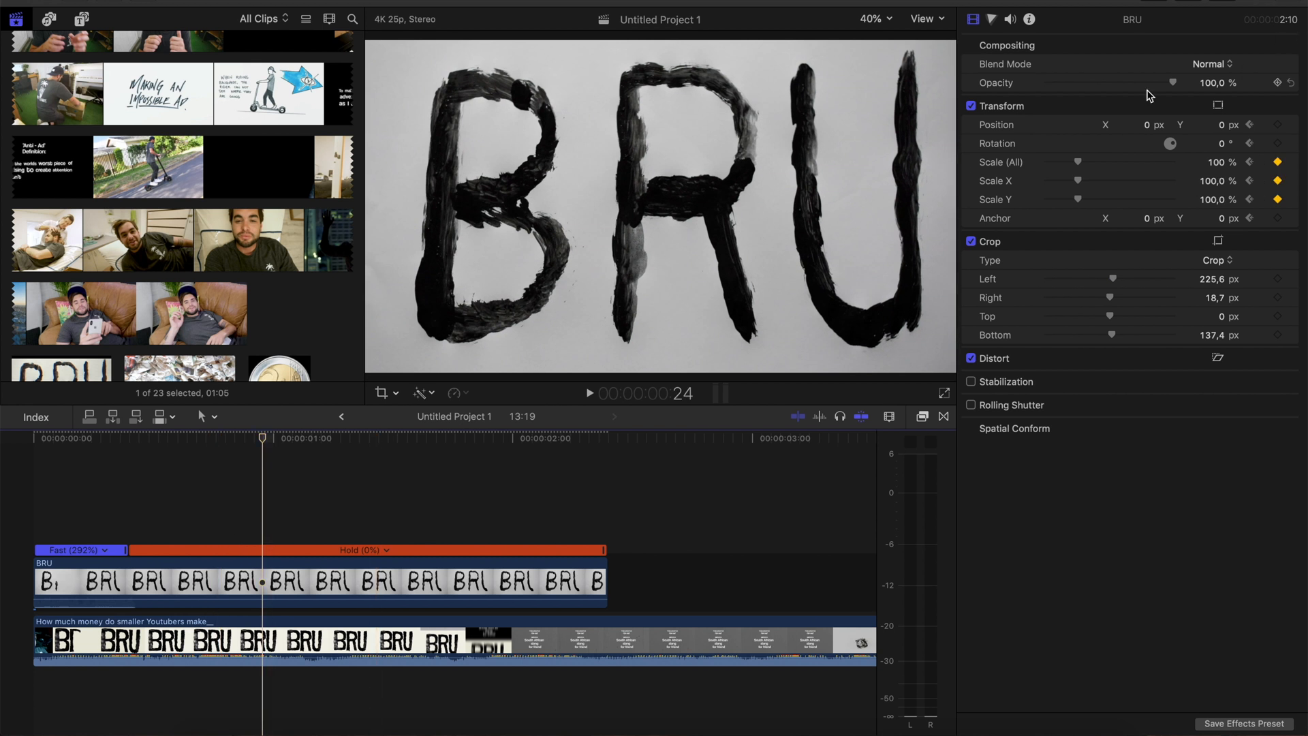
pyautogui.rightClick(1131, 105)
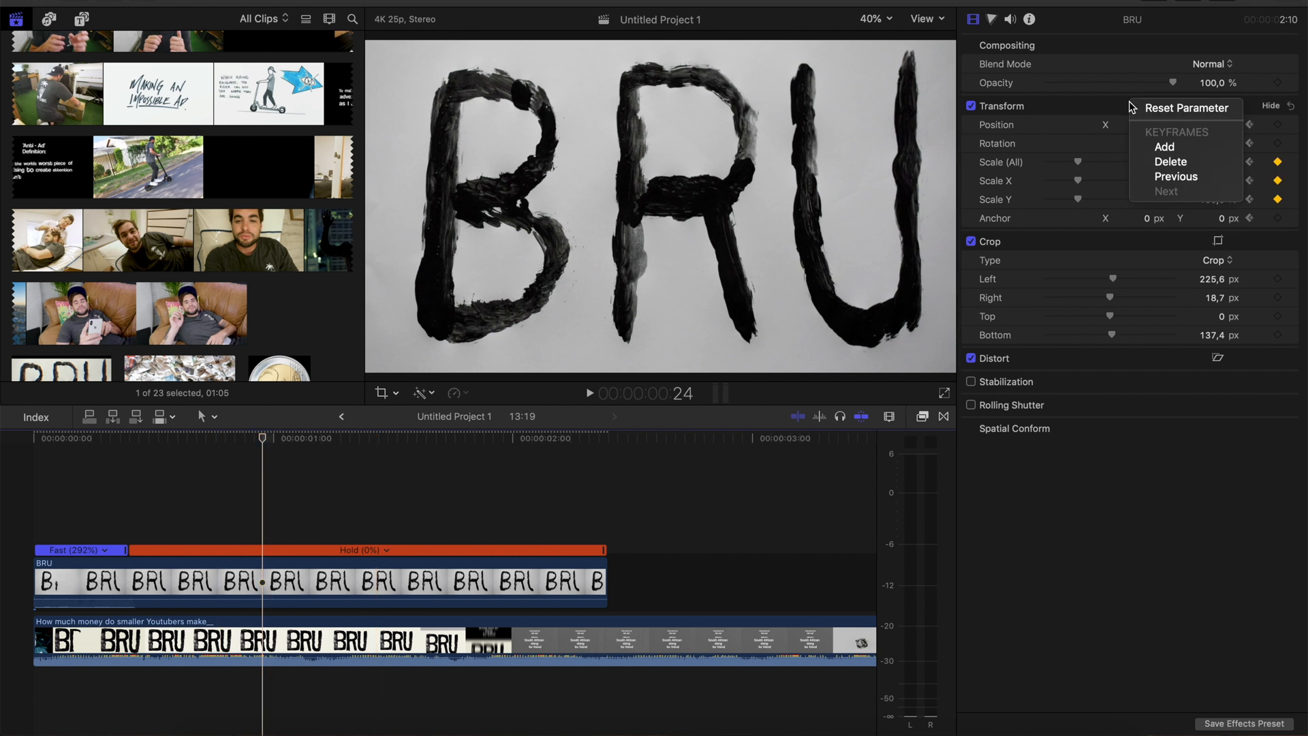
pyautogui.click(1161, 141)
# Set the BRU clip's overall scale to 116% and its rotation to 3° at 1:01
pyautogui.click(272, 573)
pyautogui.press('Right')
pyautogui.press('Right')
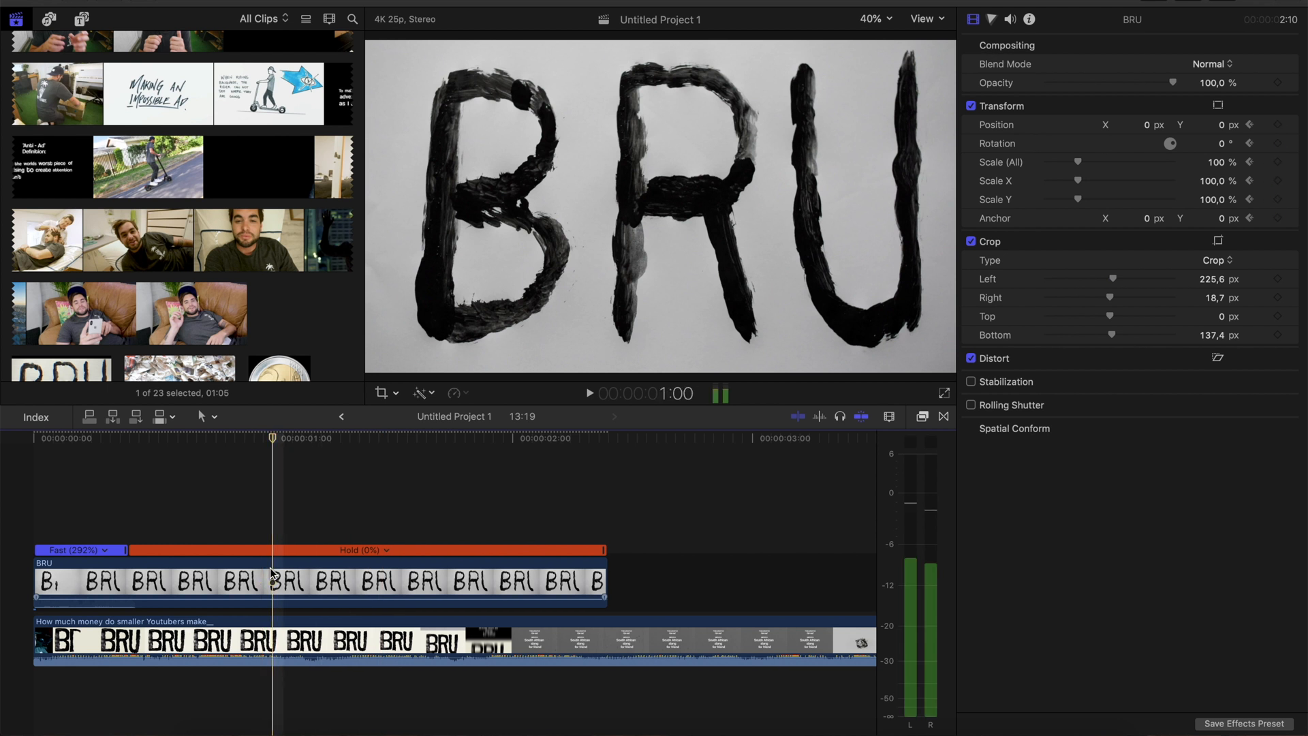
pyautogui.moveTo(1213, 170); pyautogui.dragTo(1227, 160)
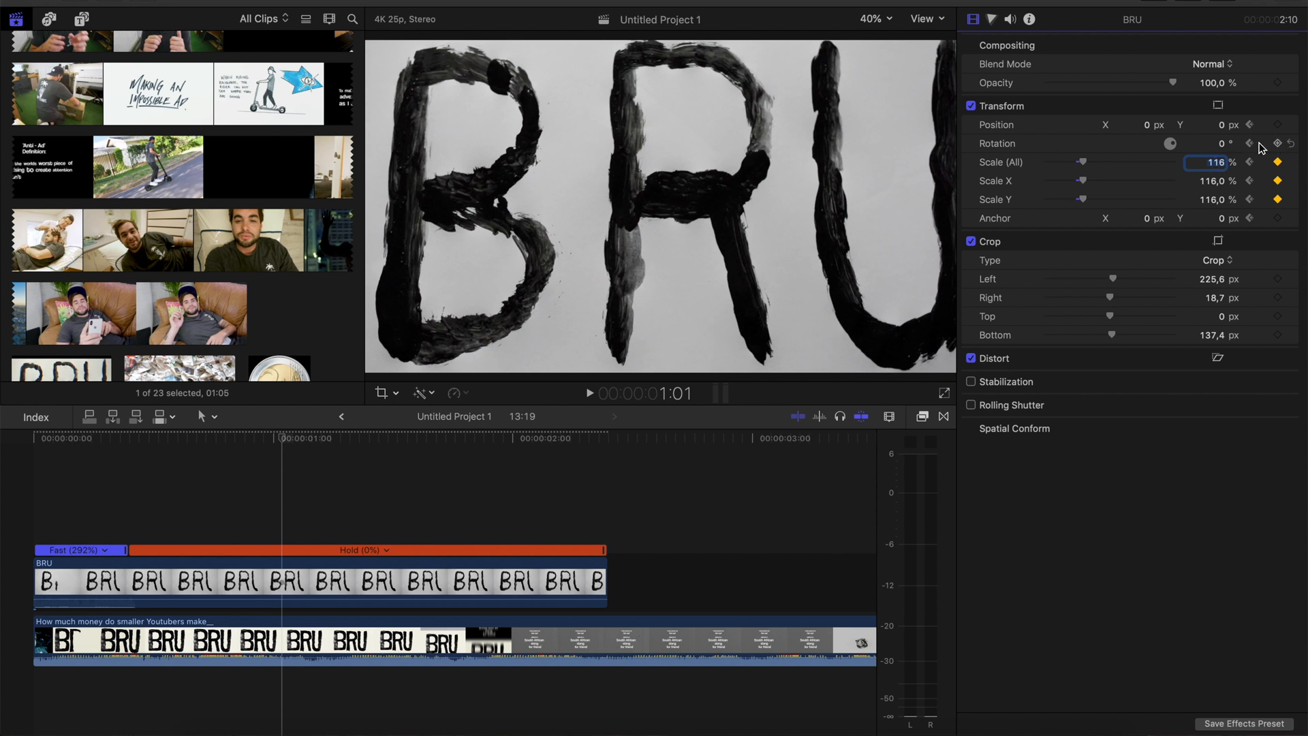
pyautogui.moveTo(1221, 146); pyautogui.dragTo(1225, 136)
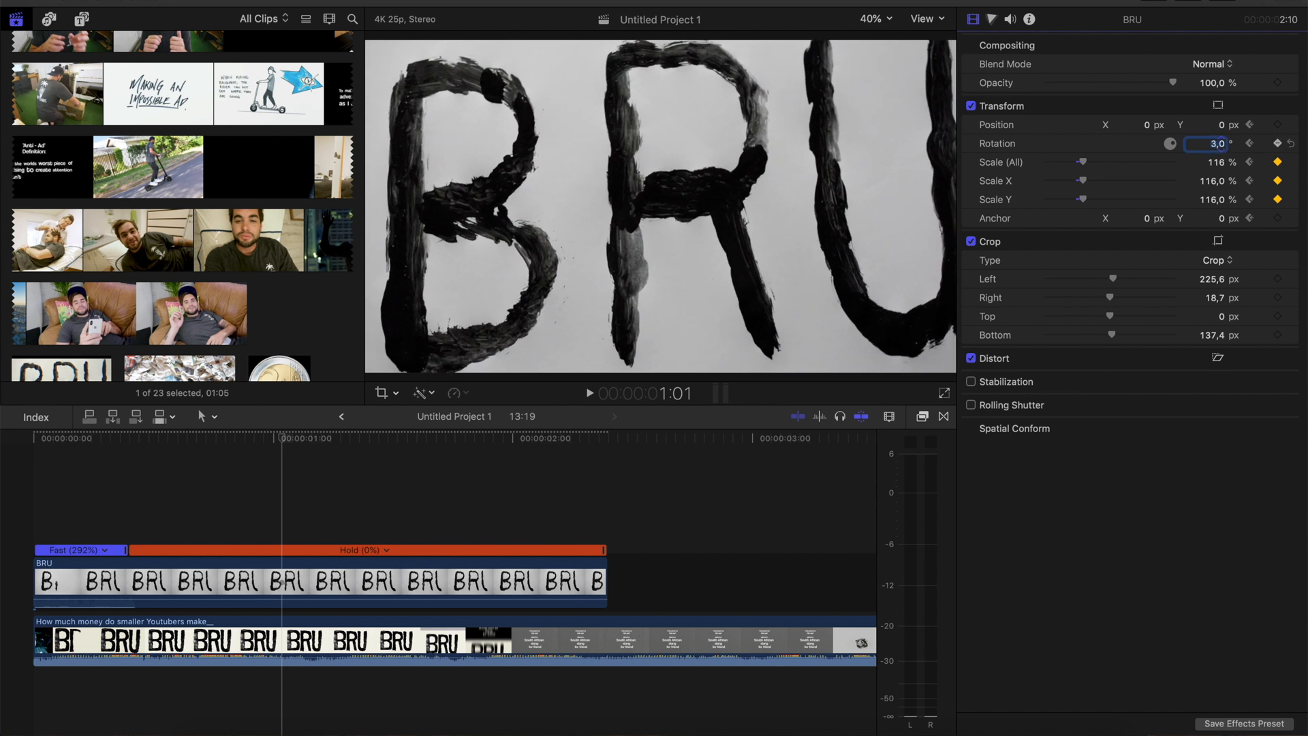
# Disable the BRU clip to check the reference's slide transition frame by frame, and extend the clip's end to 2:00
pyautogui.click(411, 589)
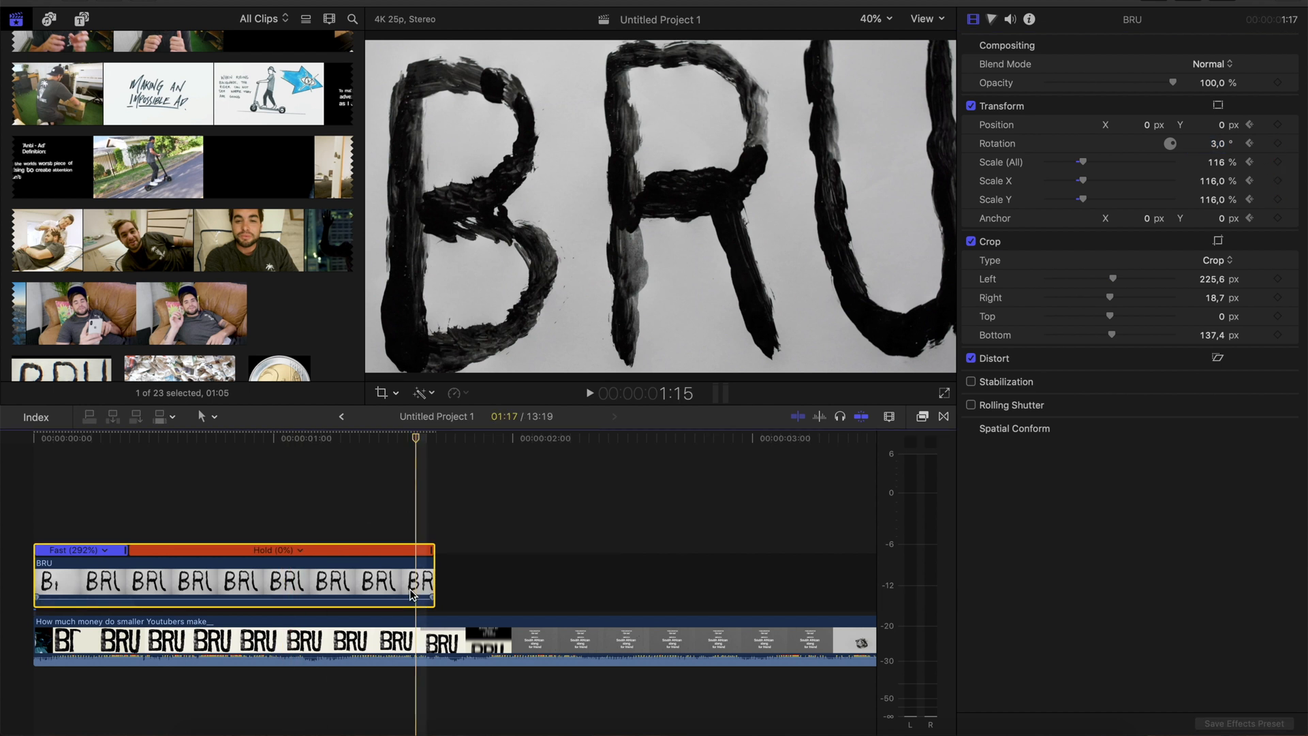
pyautogui.press('v')
pyautogui.press('Right')
pyautogui.press('Right')
pyautogui.press('Right')
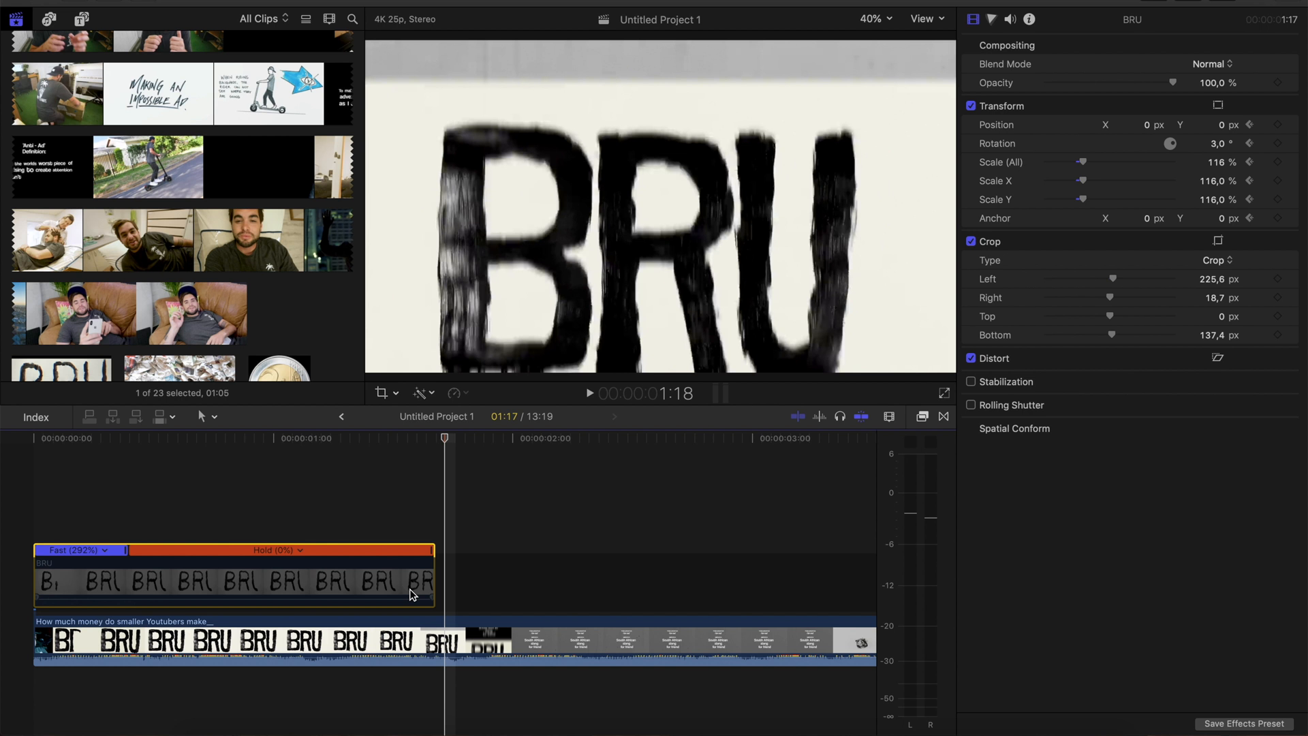
pyautogui.press('Right')
pyautogui.press('Left')
pyautogui.press('Left')
pyautogui.moveTo(433, 581); pyautogui.dragTo(508, 580)
# Set the BRU clip's overall scale to 100% and its rotation to 0° at 1:17
pyautogui.click(439, 580)
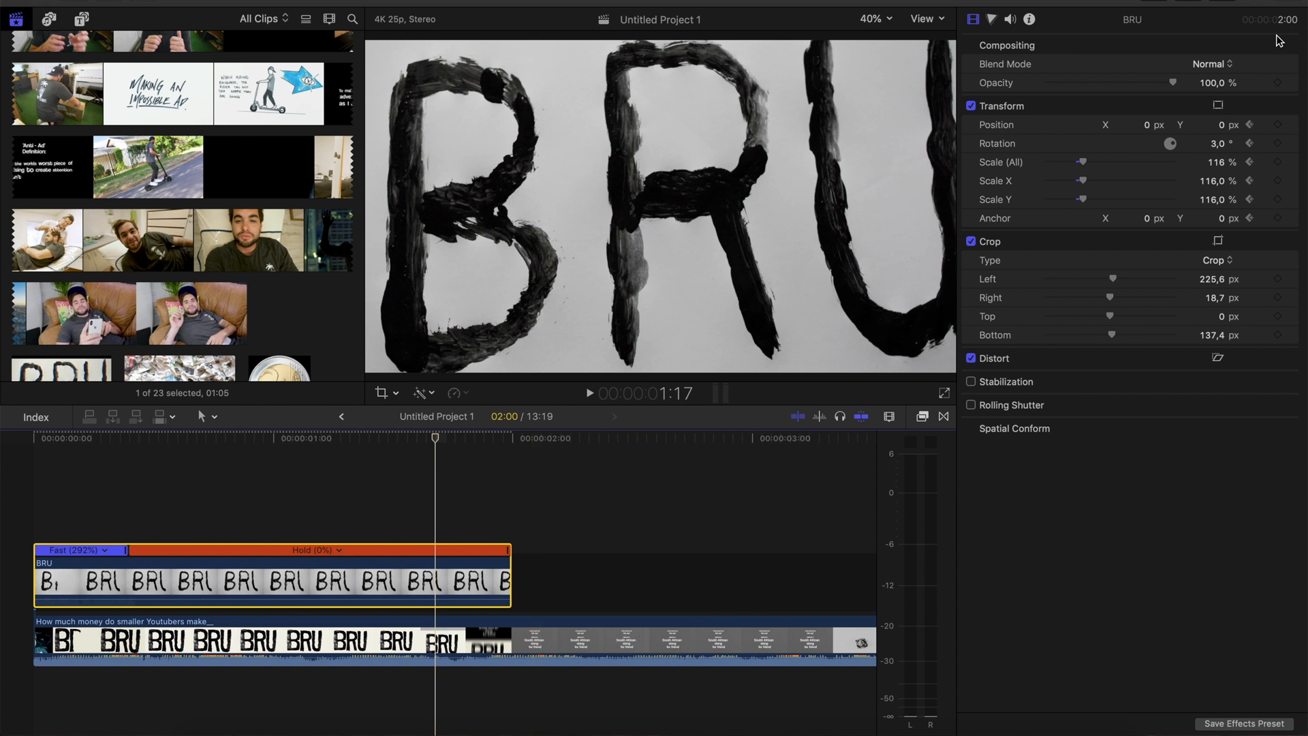
pyautogui.click(1215, 164)
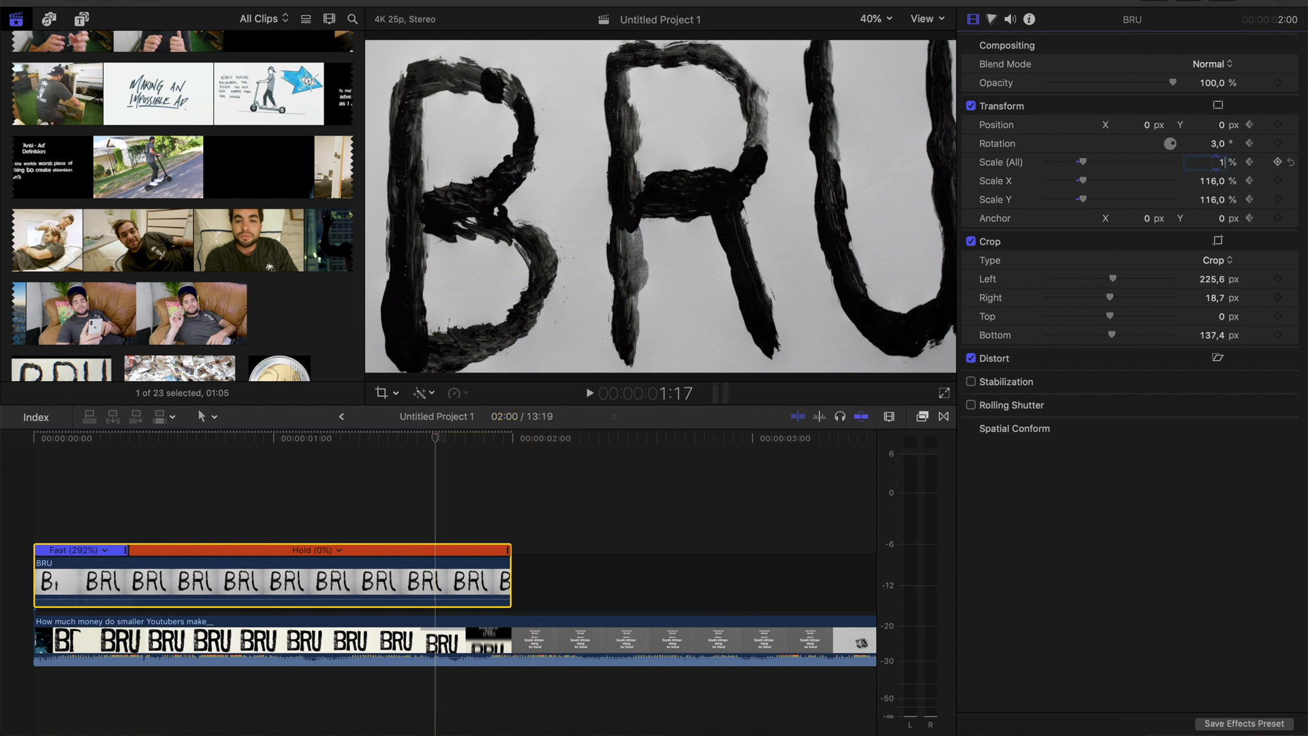
pyautogui.press('Return')
pyautogui.click(1218, 143)
pyautogui.write('0')
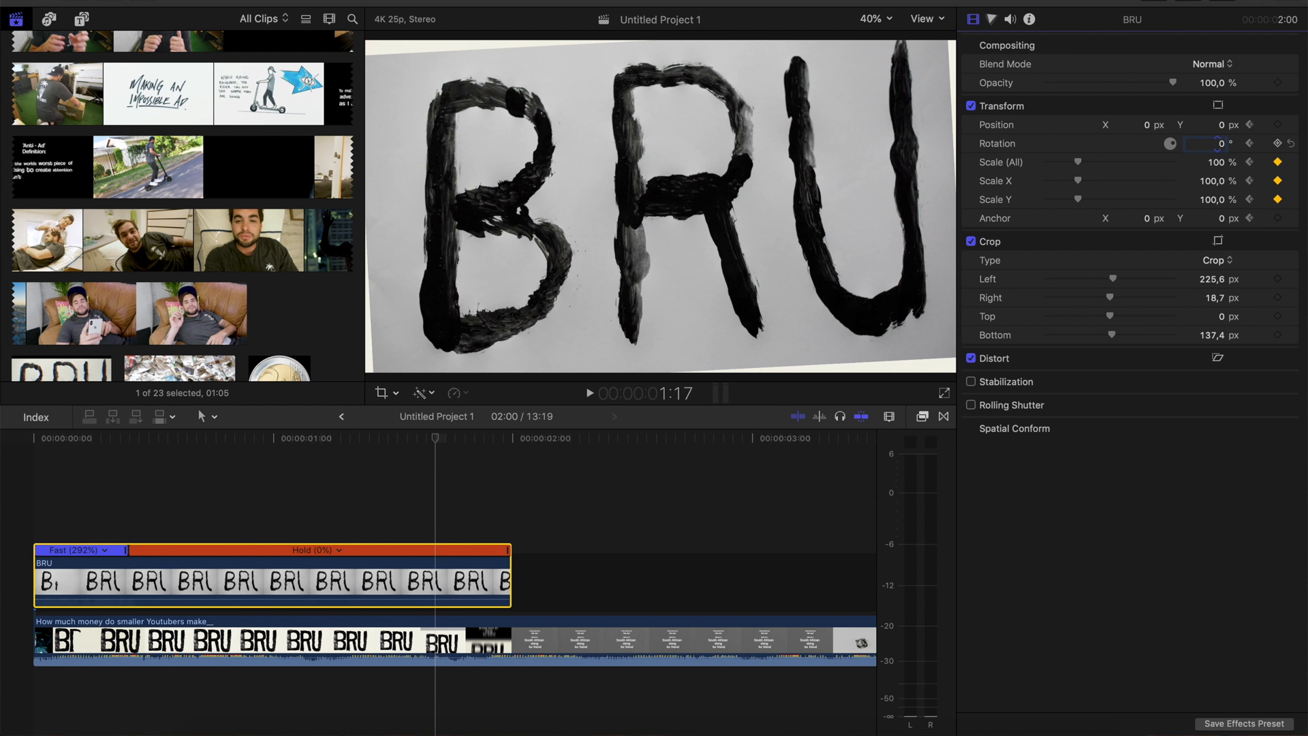
pyautogui.press('Return')
# Step through the BRU clip between 1:15 and 1:19 to check how the zoom and rotation settle
pyautogui.click(320, 501)
pyautogui.press('Right')
pyautogui.press('Right')
pyautogui.press('Right')
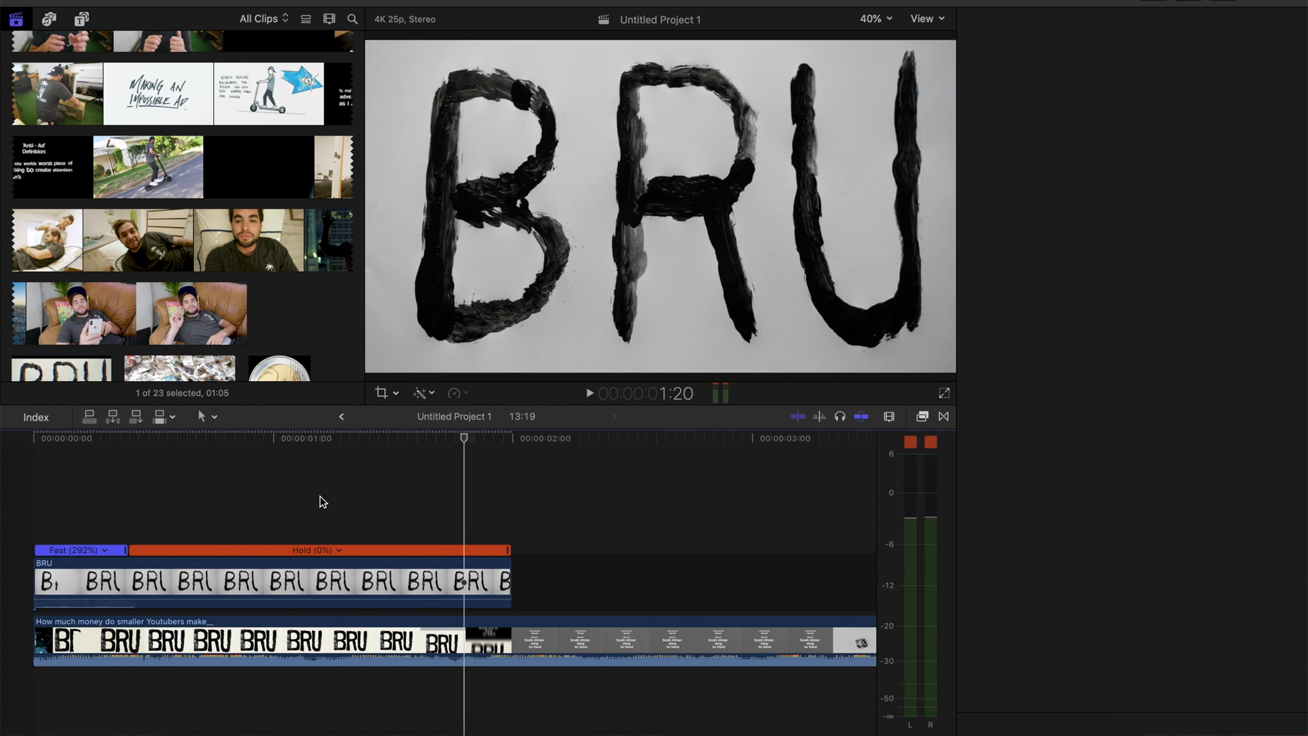
pyautogui.press('Left')
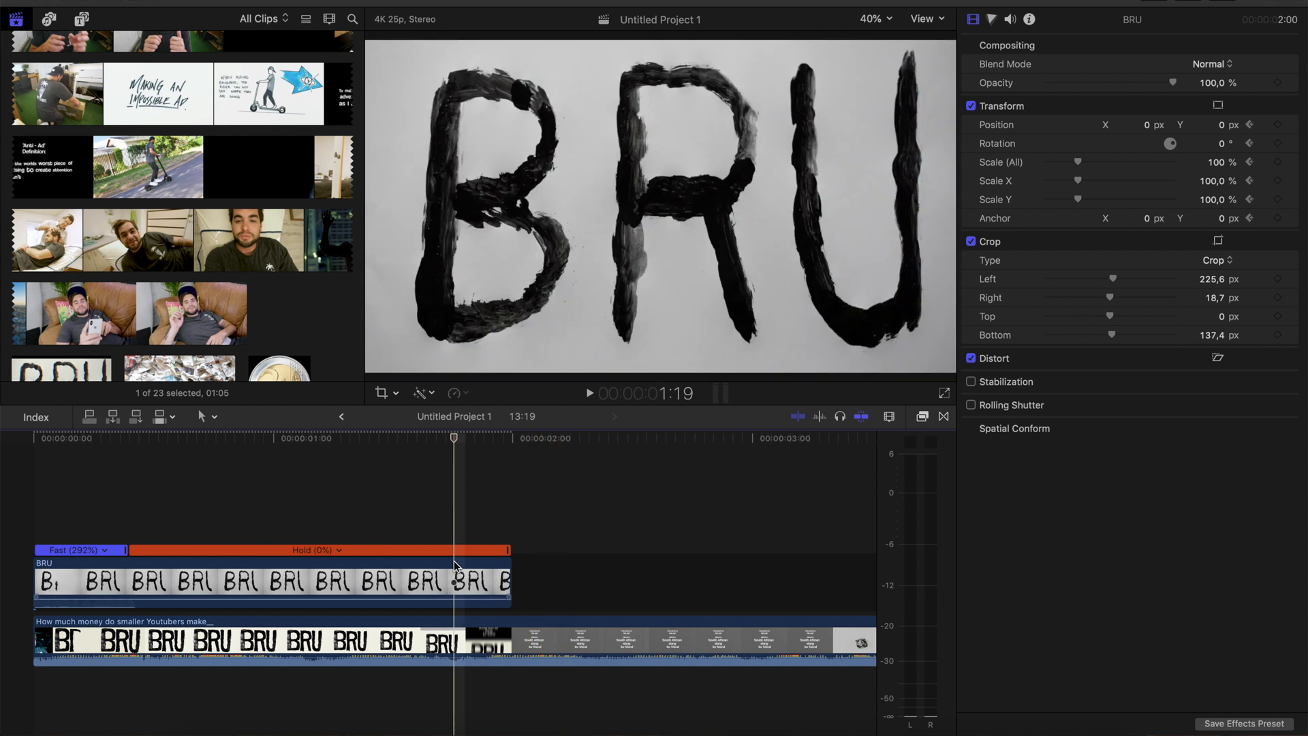
pyautogui.press('Left')
pyautogui.press('Left')
pyautogui.press('Left')
pyautogui.press('Left')
pyautogui.press('Left')
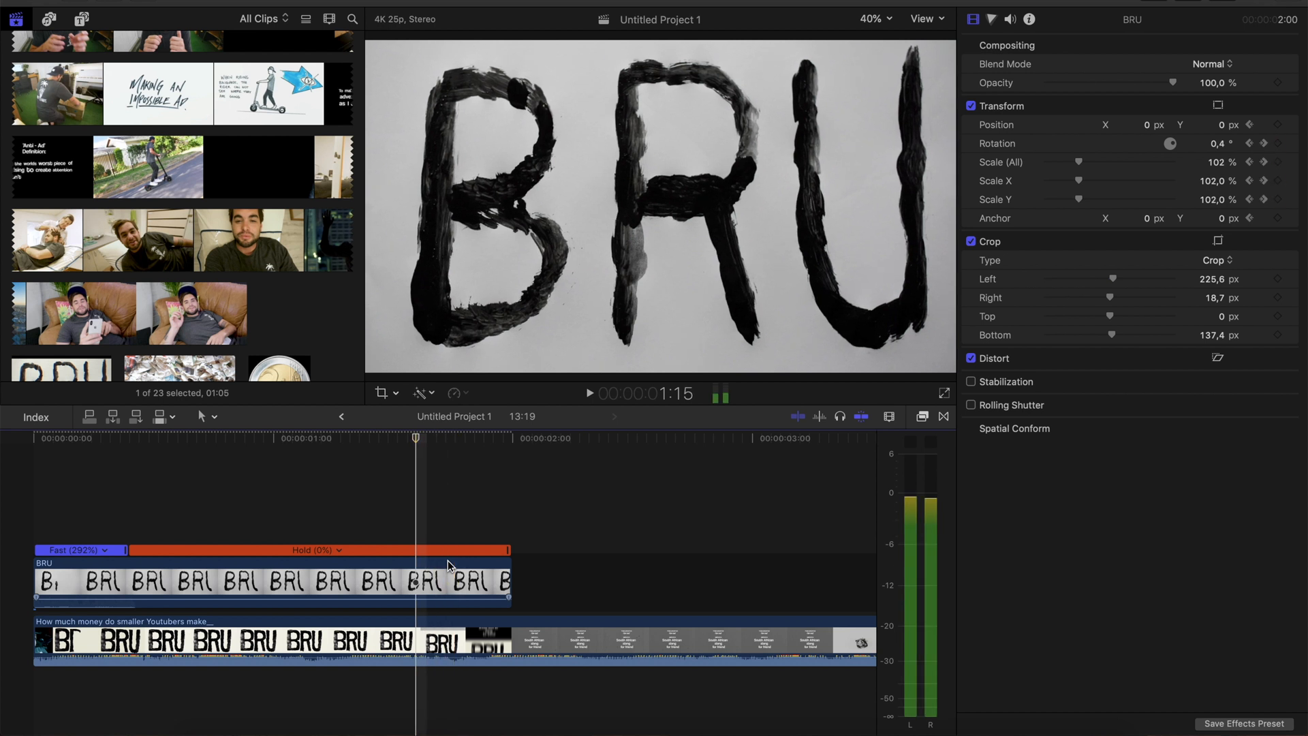
pyautogui.press('Right')
pyautogui.press('Right')
pyautogui.press('Right')
pyautogui.press('Right')
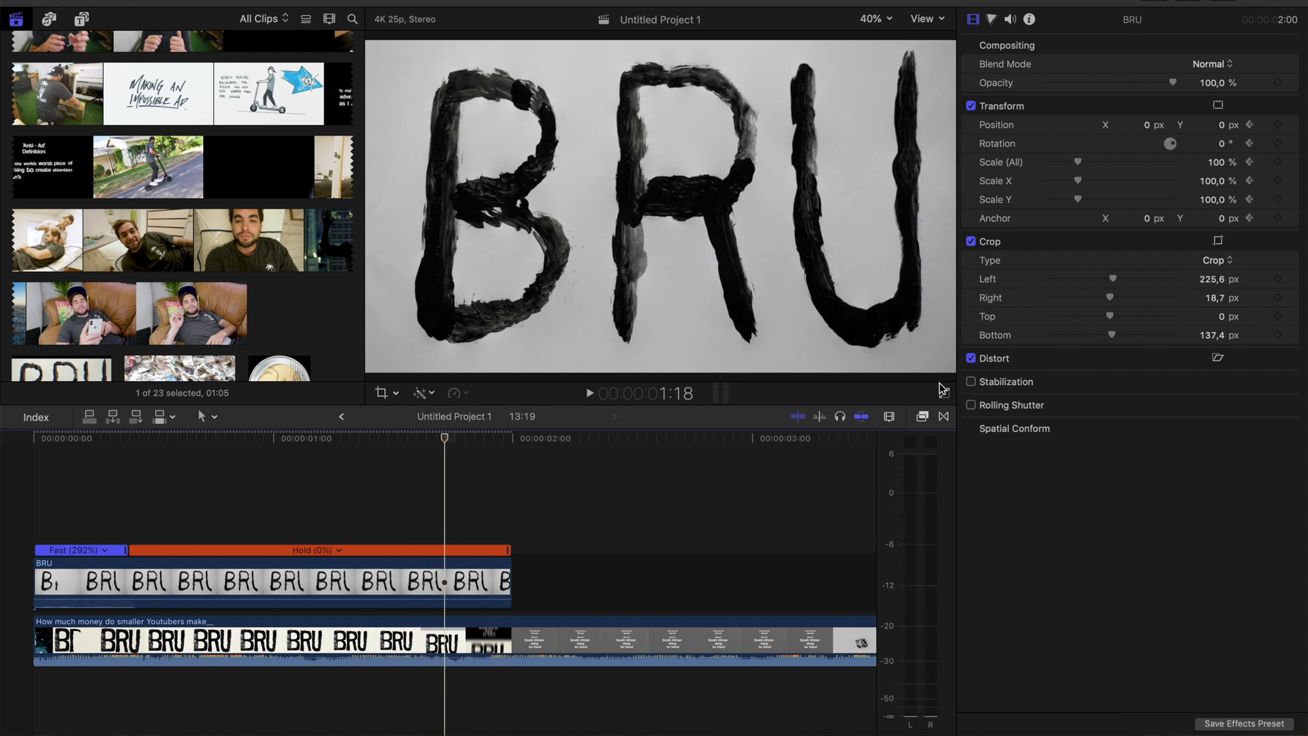
# Capture the finished BRU lettering full screen as a still and place the screenshot directly after the BRU clip
pyautogui.press('super+shift+f')
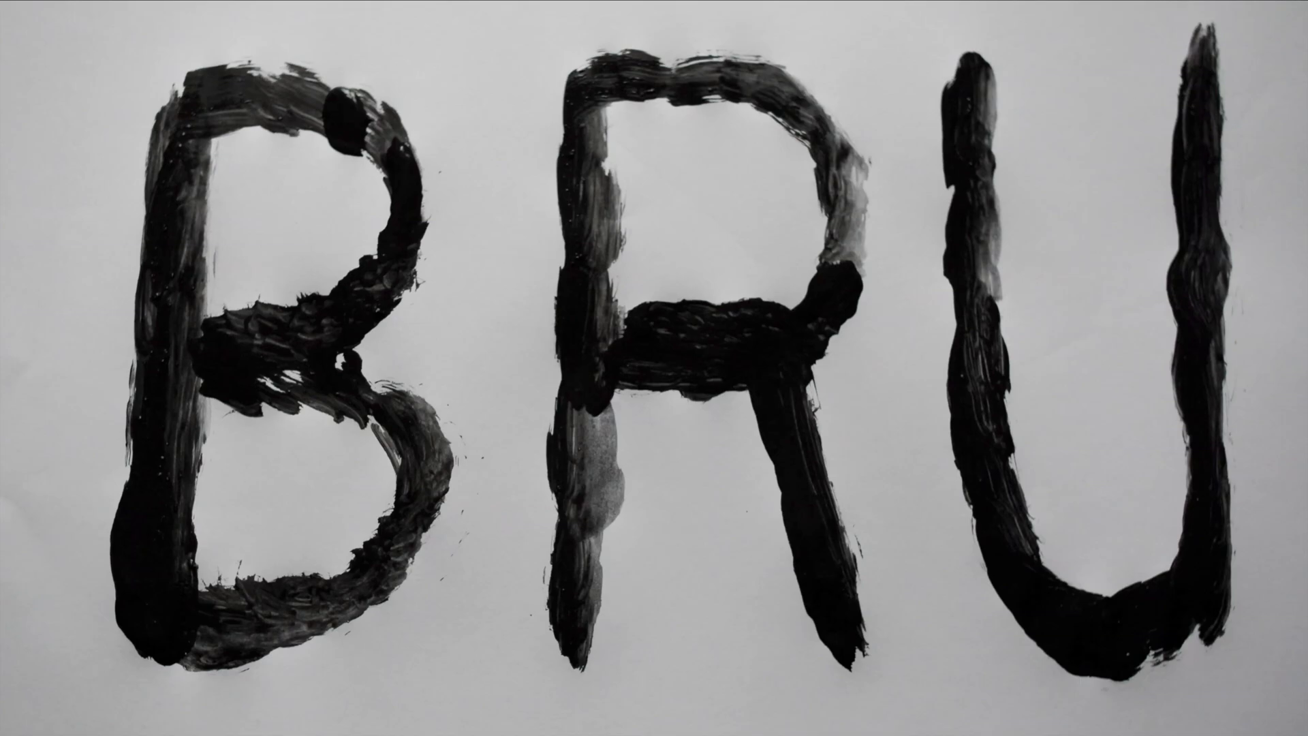
pyautogui.press('Escape')
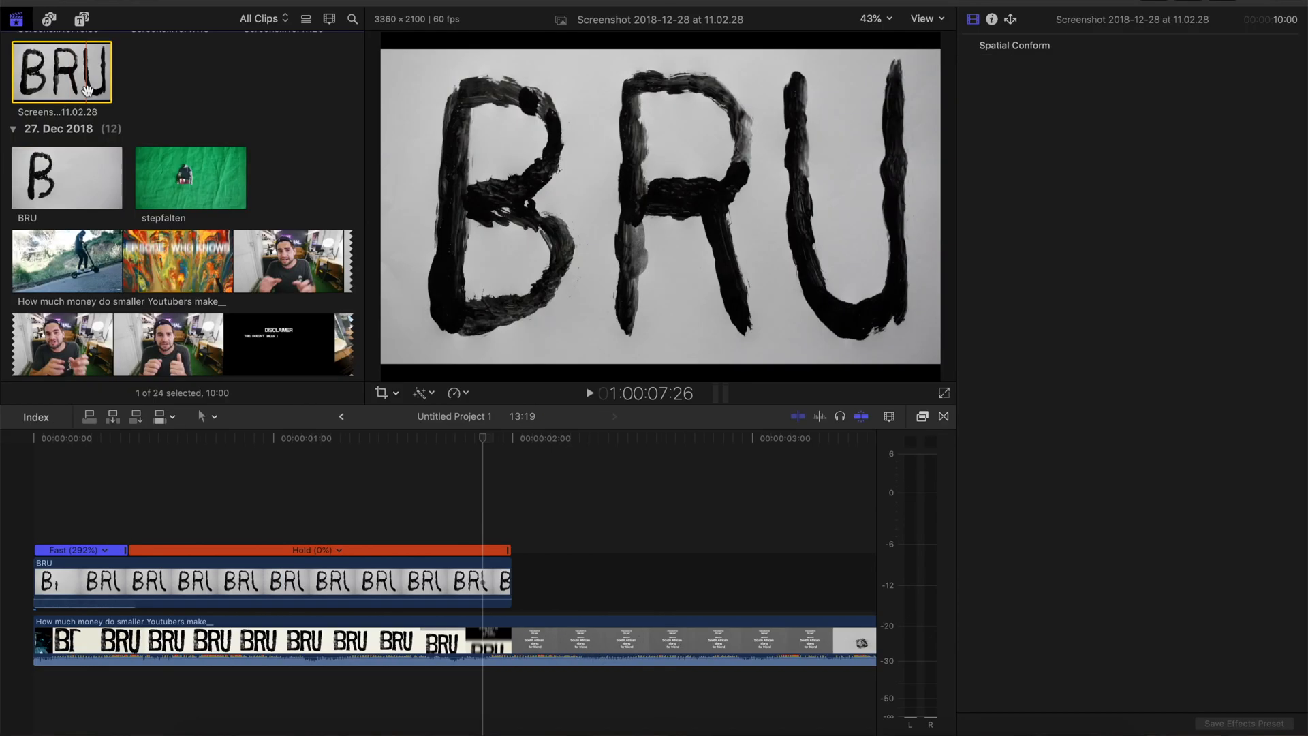
pyautogui.moveTo(495, 410); pyautogui.dragTo(517, 581)
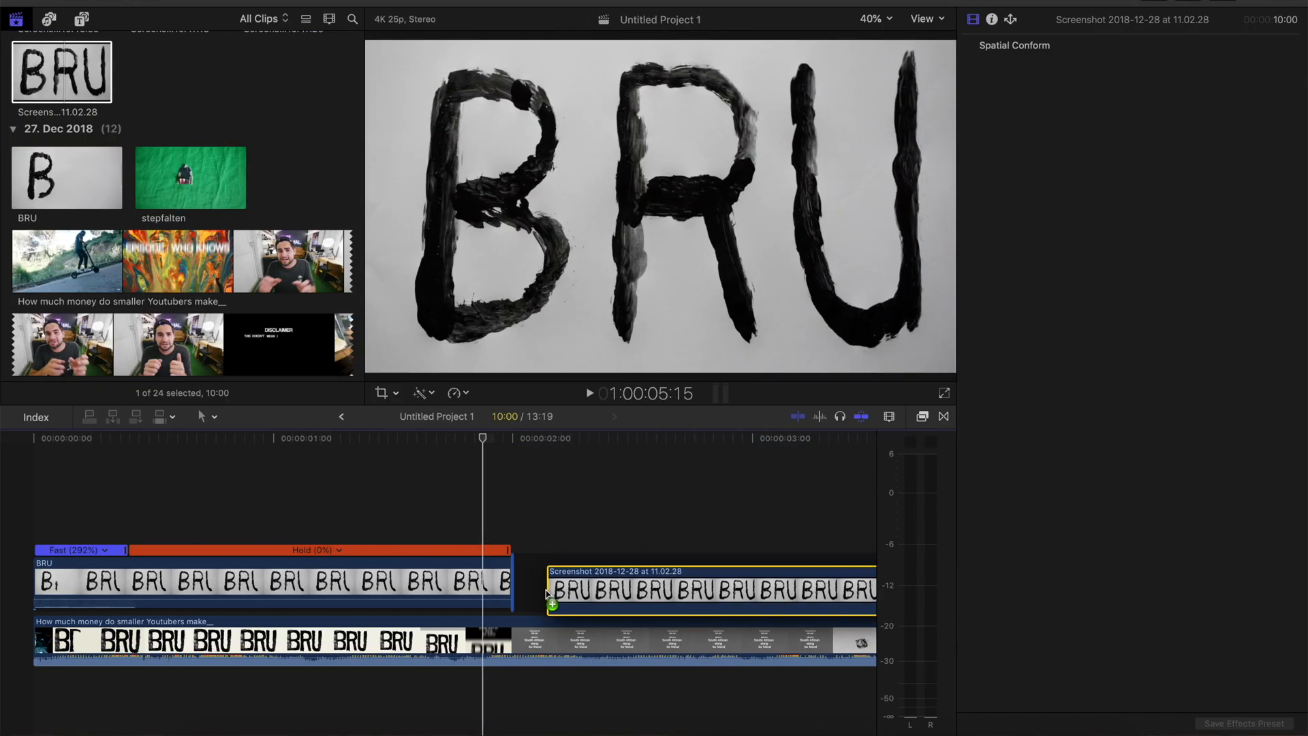
# Temporarily disable the BRU clip to compare it with the reference's slide around 1:18, and trim the clip's end back to 1:17
pyautogui.click(436, 583)
pyautogui.press('Left')
pyautogui.press('Left')
pyautogui.press('Left')
pyautogui.press('Left')
pyautogui.press('Left')
pyautogui.press('Left')
pyautogui.press('Left')
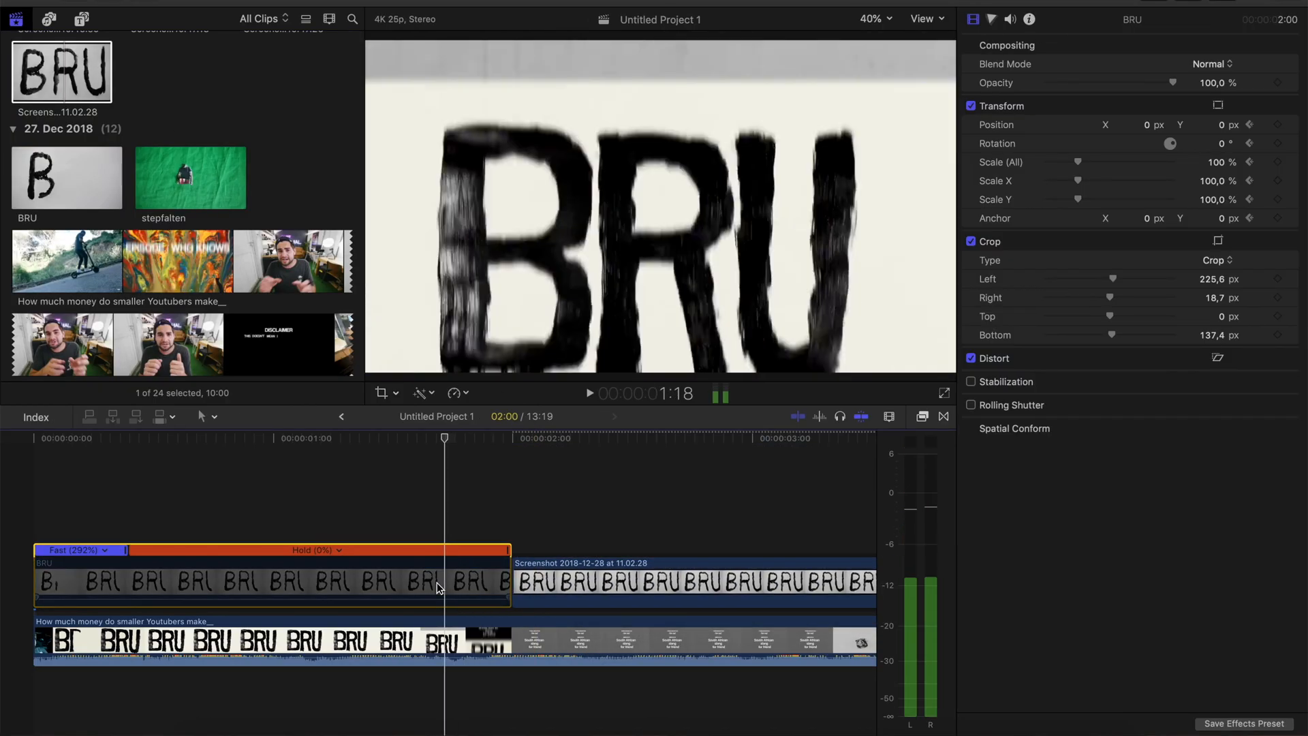
pyautogui.press('Right')
pyautogui.press('Right')
pyautogui.press('Right')
pyautogui.press('Left')
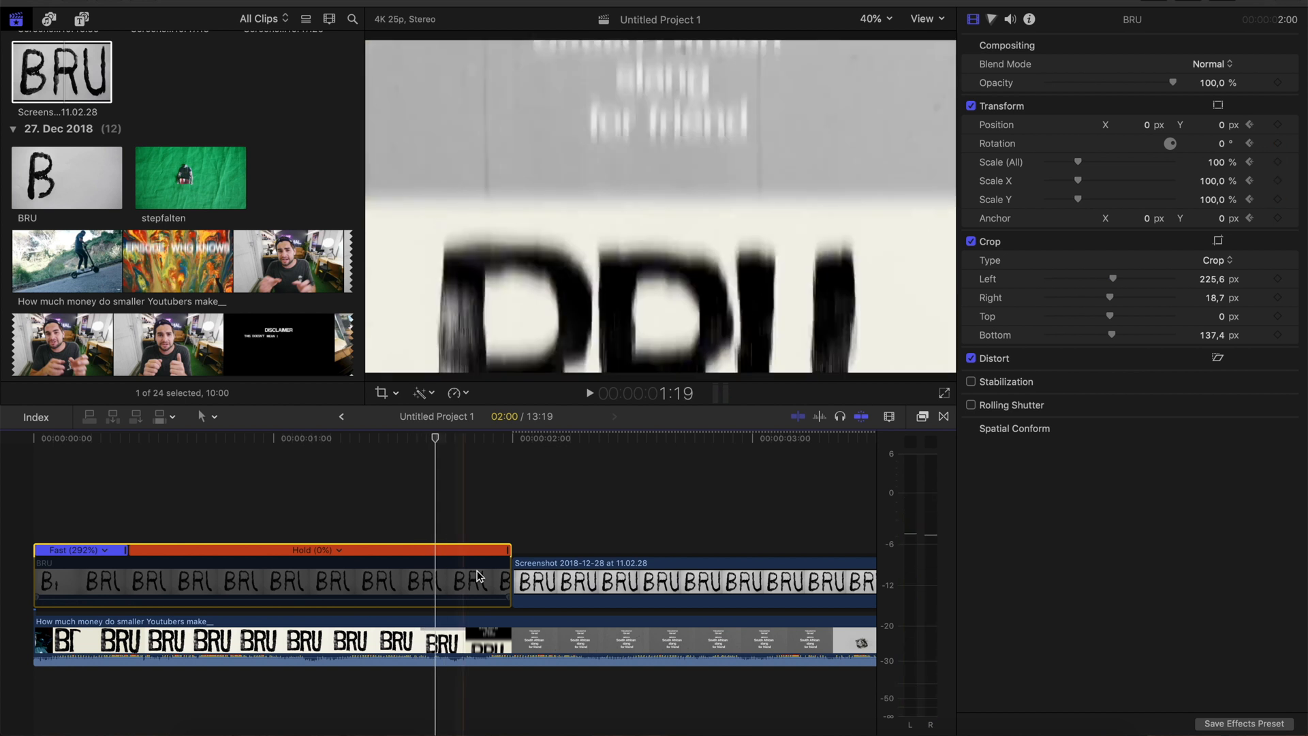
pyautogui.moveTo(509, 583); pyautogui.dragTo(433, 583)
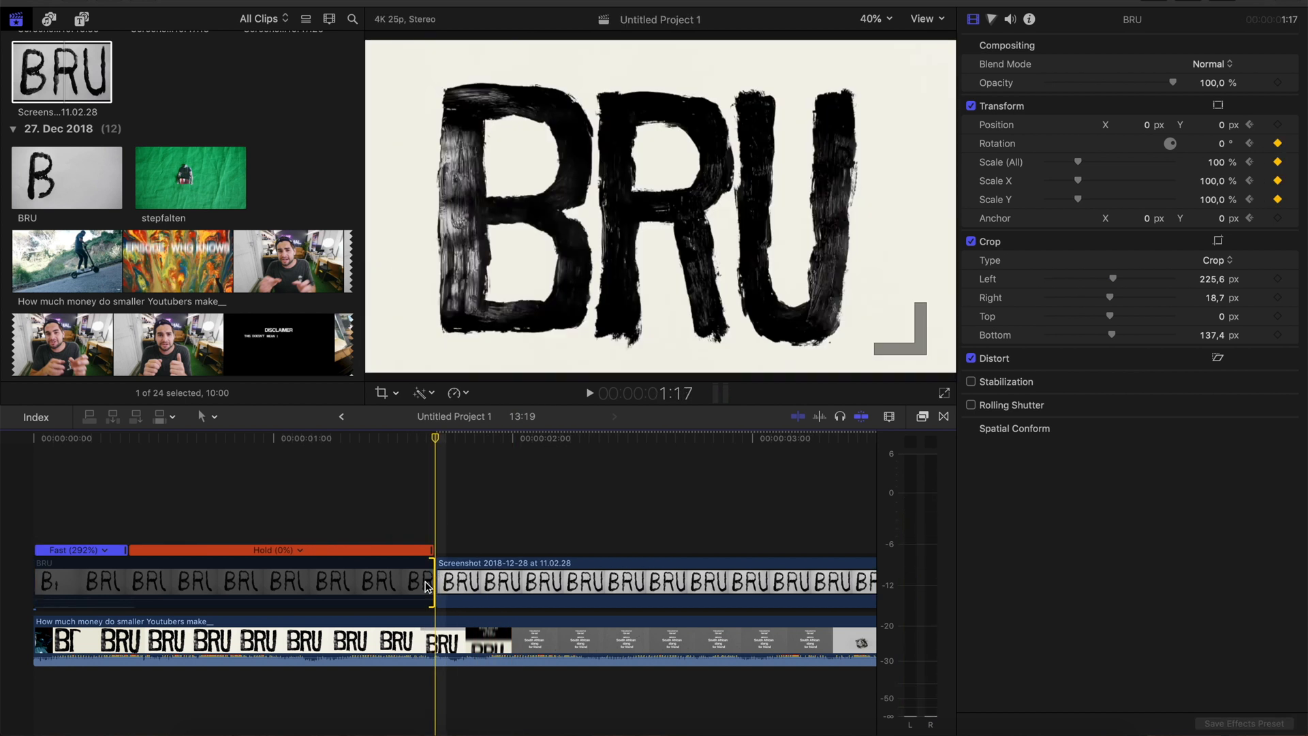
pyautogui.press('space')
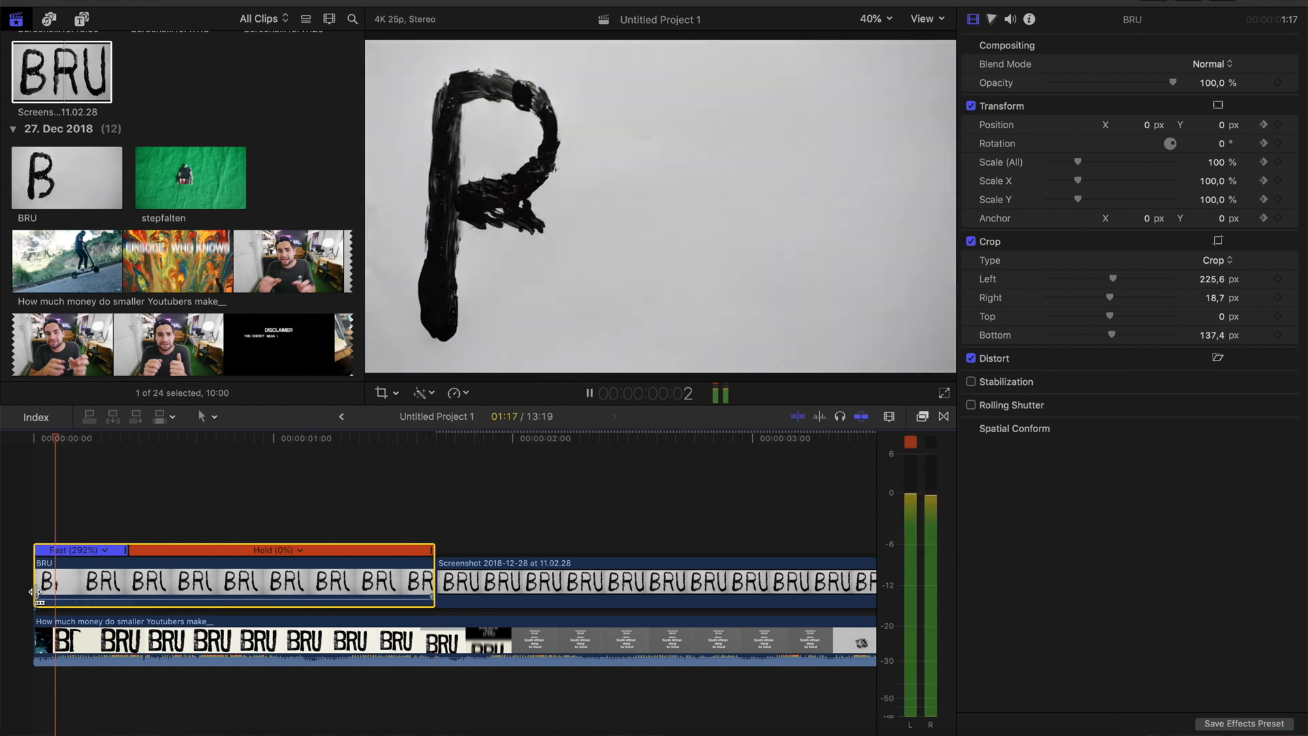
# Crop the BRU still placed after the BRU clip to fill the frame, using the Crop type
pyautogui.click(511, 567)
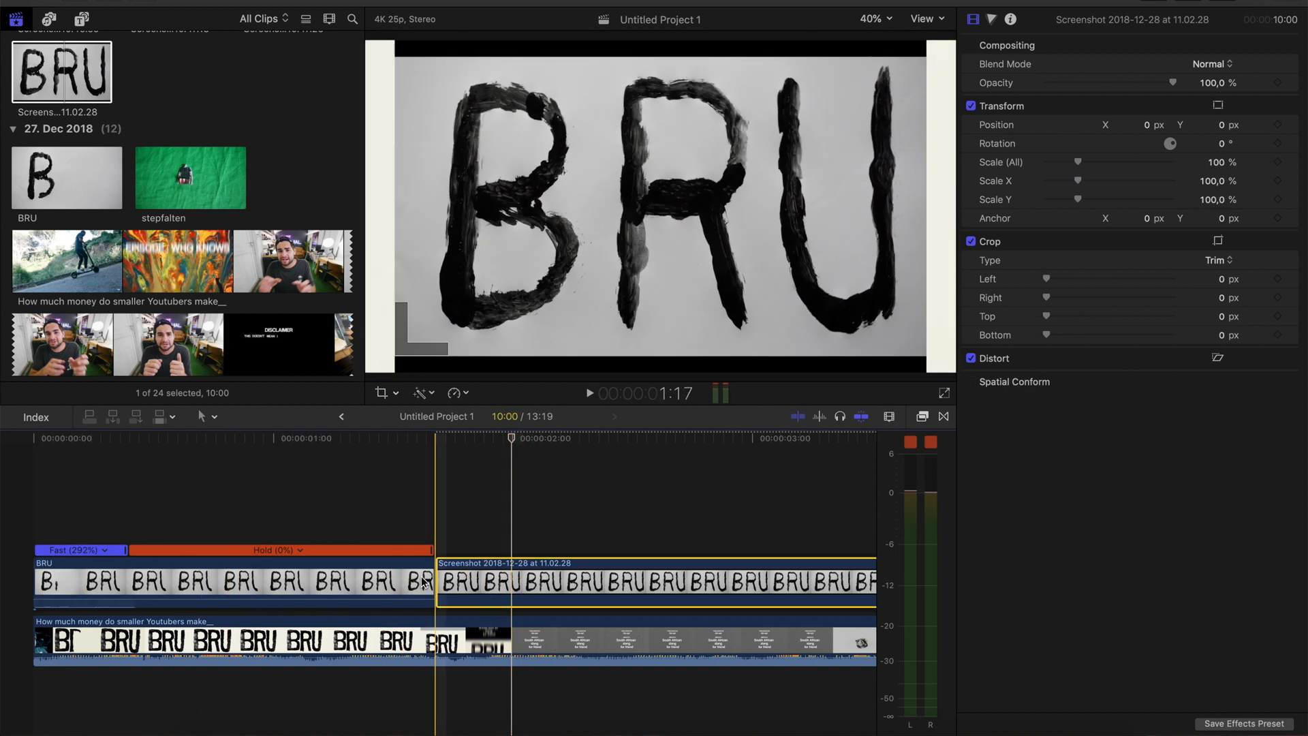
pyautogui.click(380, 394)
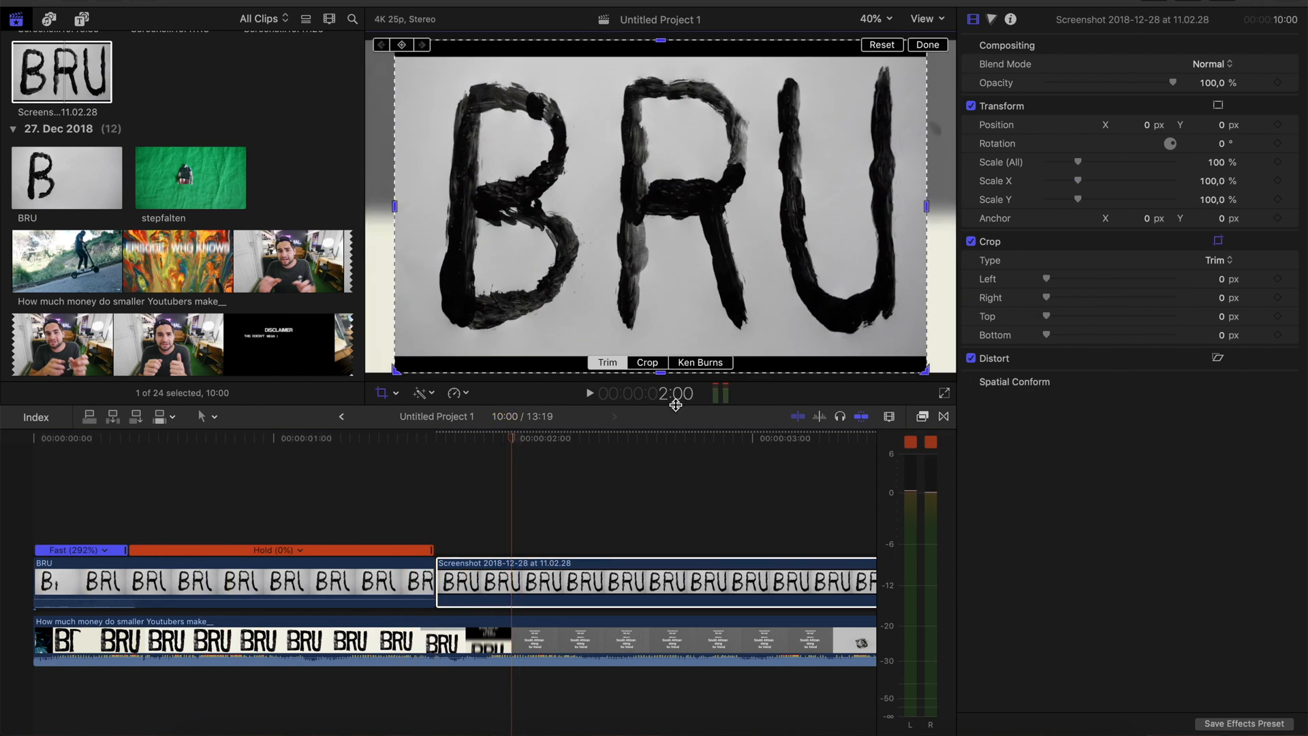
pyautogui.click(651, 361)
pyautogui.click(939, 45)
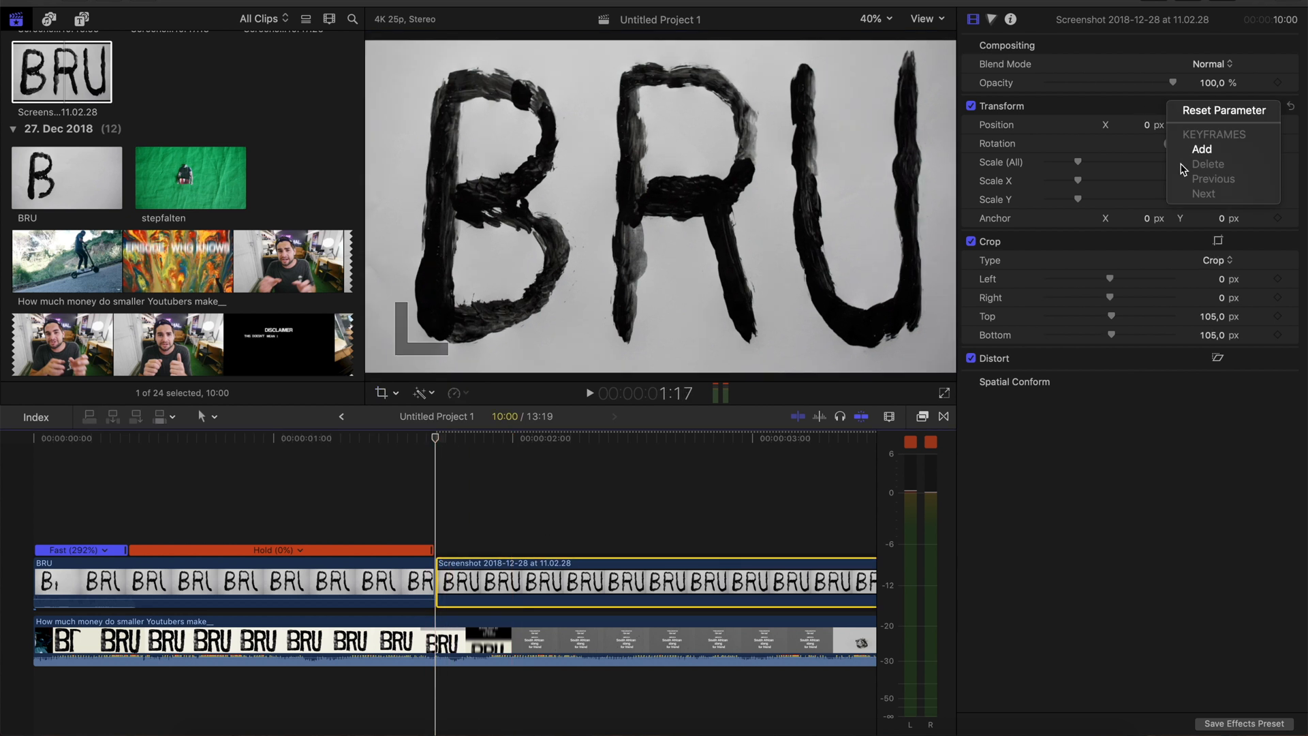
# Keyframe the BRU still's transform from its start, compare it with the reference's slide, and set its vertical position to -2198 px at 1:20
pyautogui.click(1203, 149)
pyautogui.hscroll(5, 280, 581)
pyautogui.hscroll(5, 279, 580)
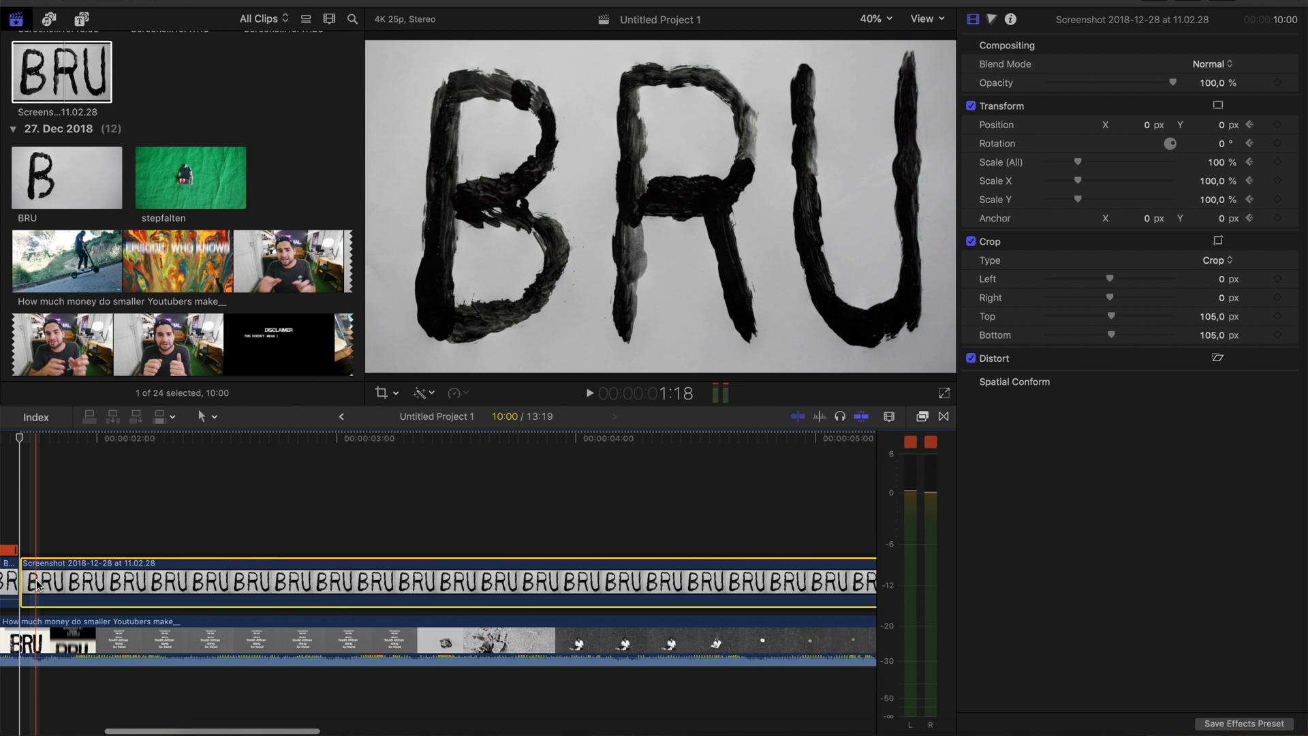
pyautogui.press('v')
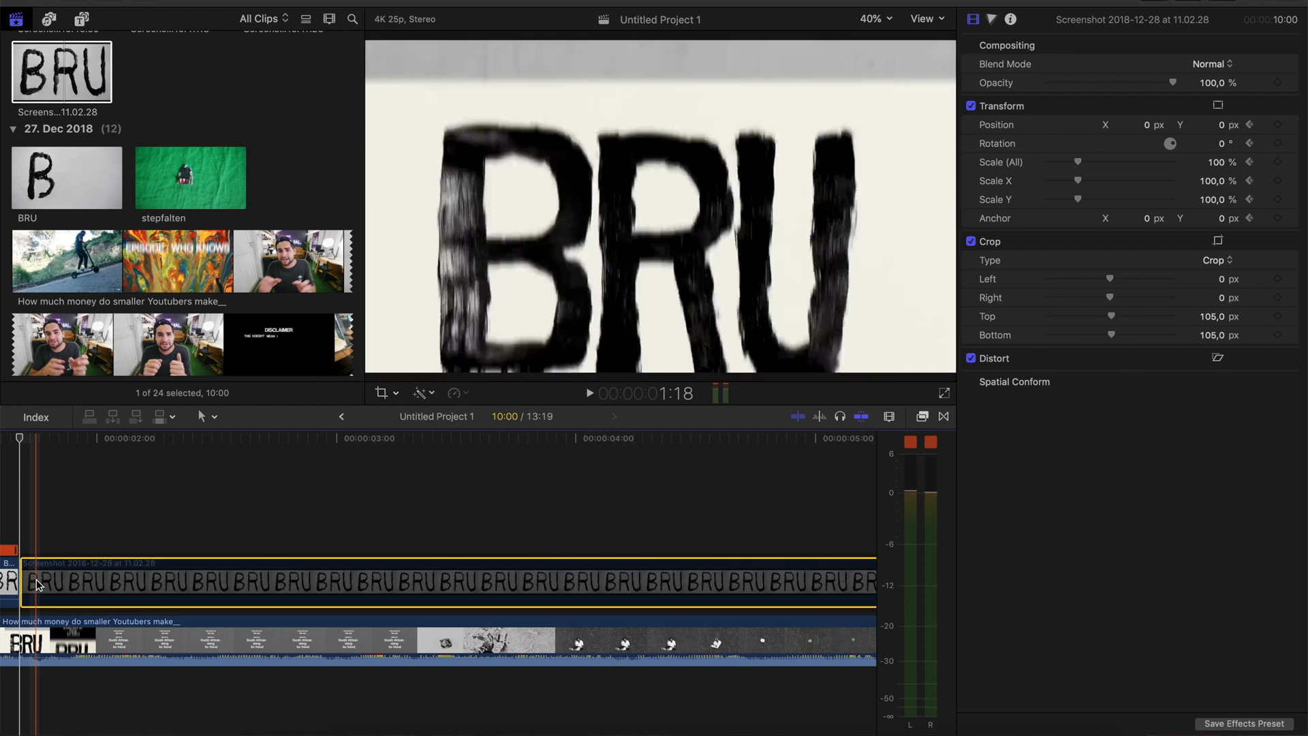
pyautogui.press('space')
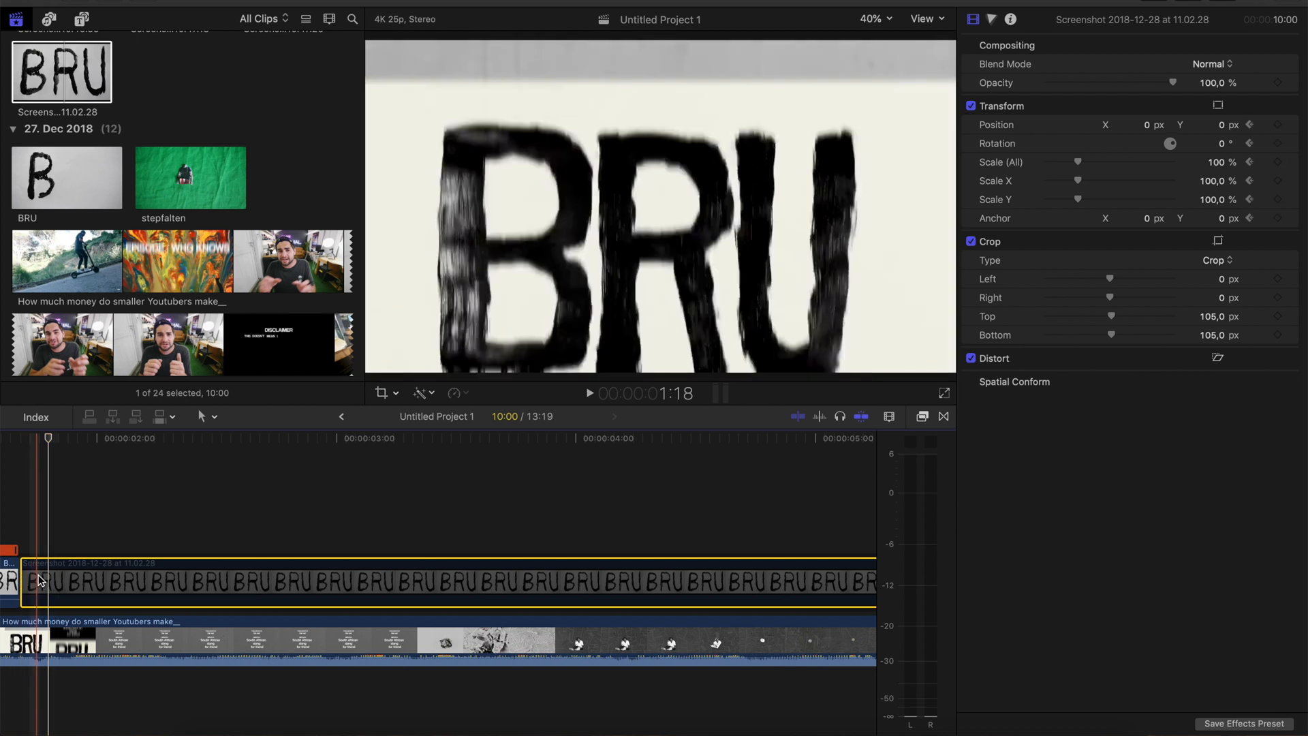
pyautogui.click(1147, 124)
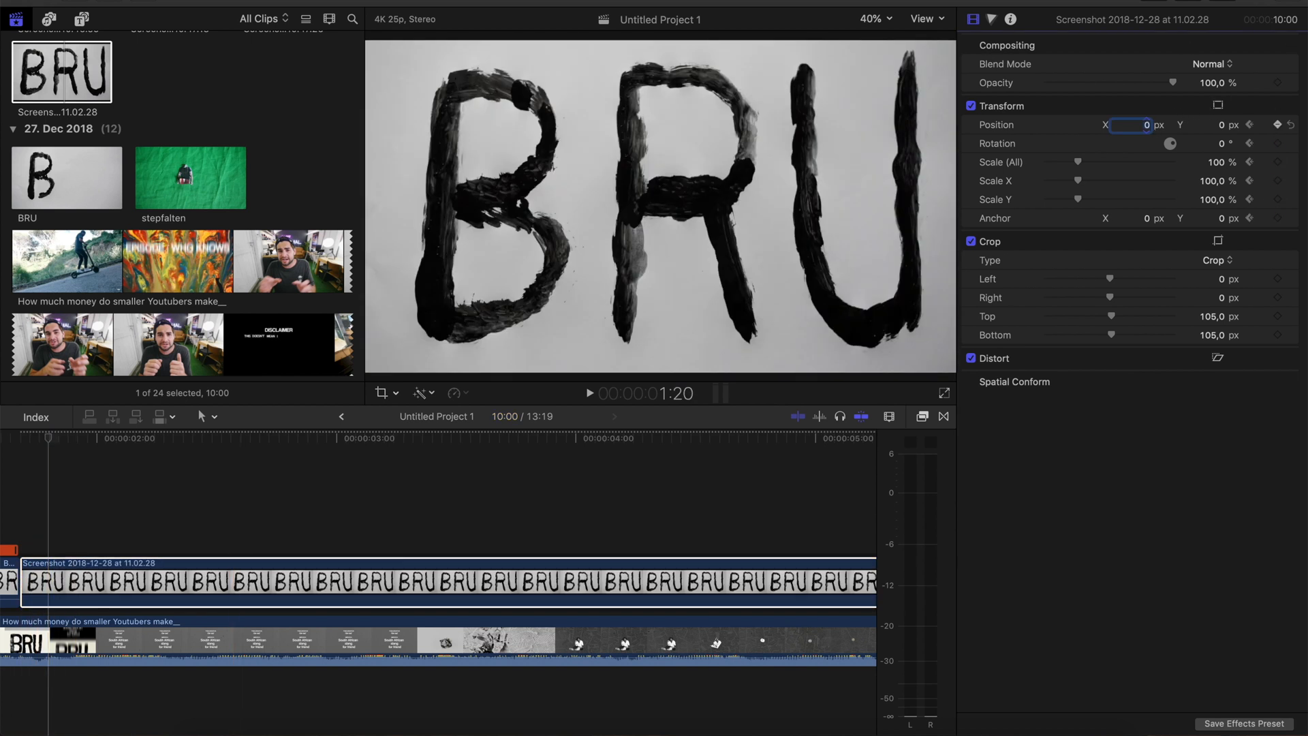
pyautogui.moveTo(1220, 124); pyautogui.dragTo(1220, 475)
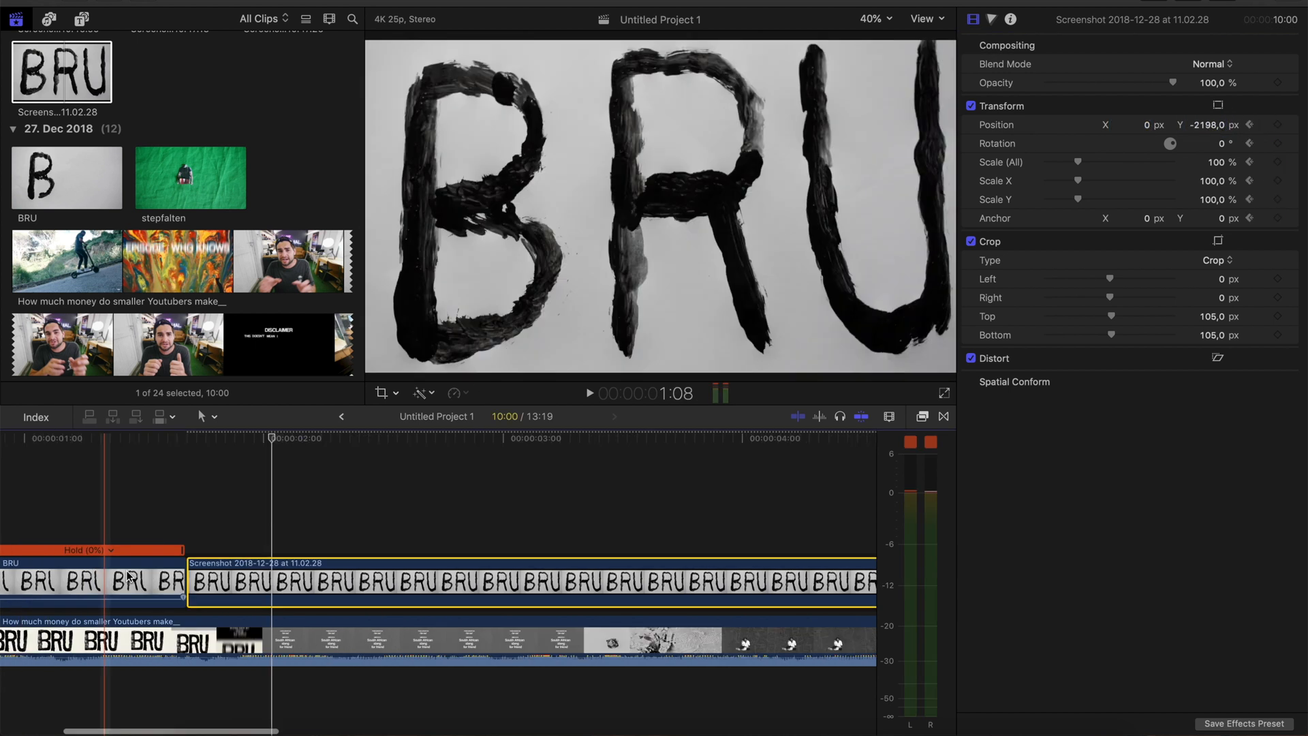
# Search the effects for "direct" and apply Directional blur to the BRU still with amount 160.4 and angle 271°
pyautogui.click(209, 538)
pyautogui.click(204, 579)
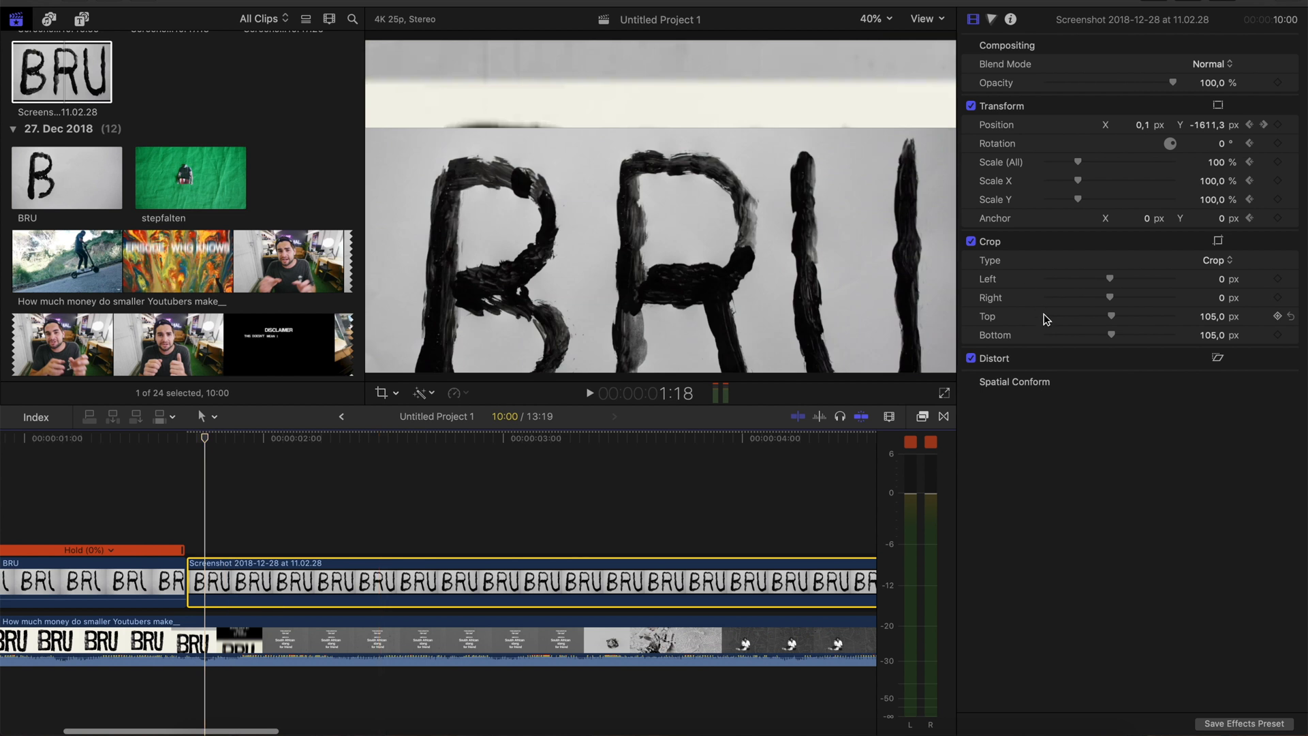
pyautogui.click(923, 416)
pyautogui.click(419, 723)
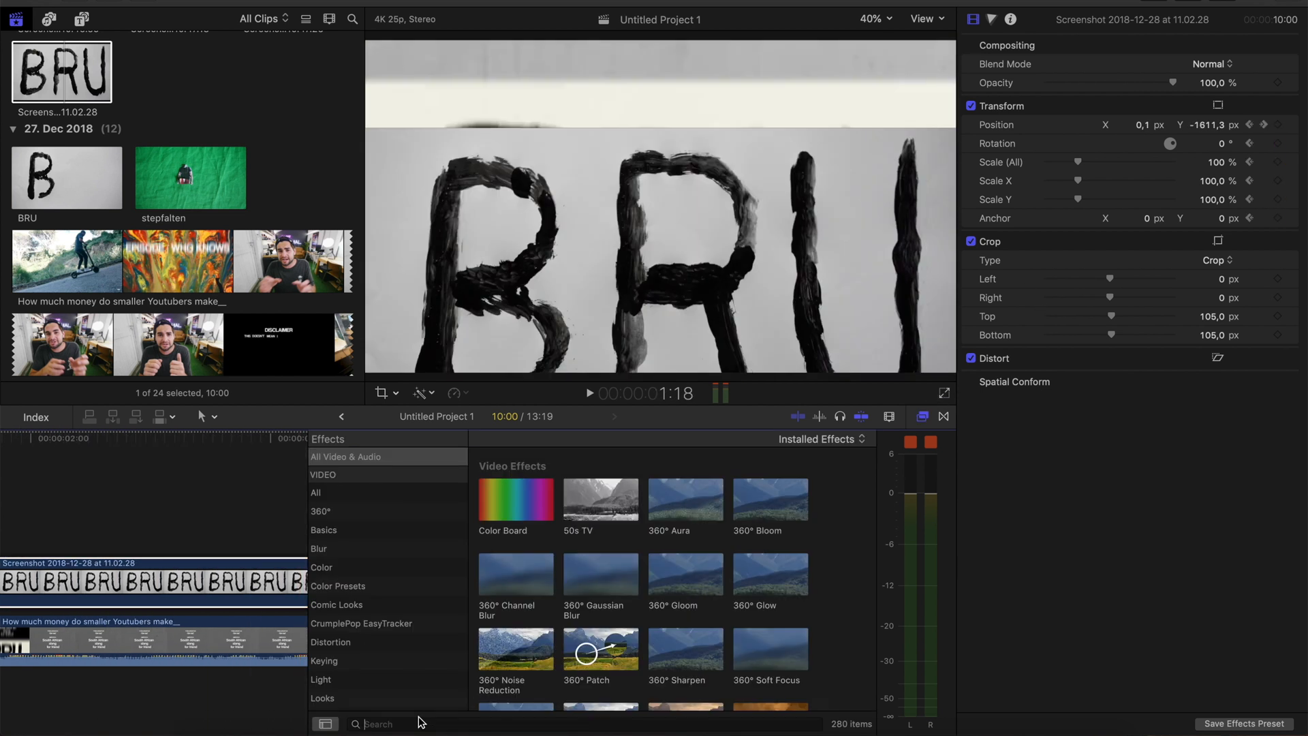
pyautogui.write('direct')
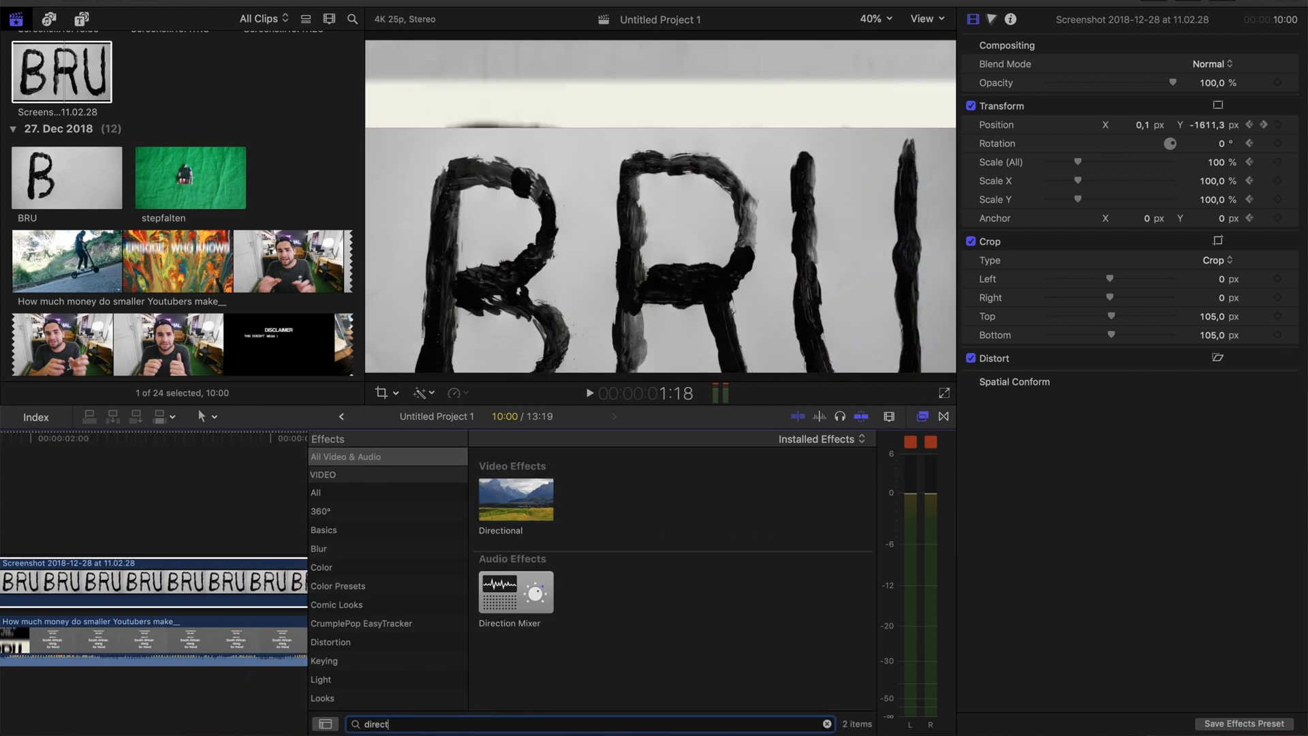
pyautogui.doubleClick(516, 499)
pyautogui.moveTo(684, 297); pyautogui.dragTo(661, 322)
# Place the light grey definition board screenshot above the BRU still at 1:20 and crop it to fill the frame
pyautogui.click(198, 586)
pyautogui.scroll(-8, 176, 166)
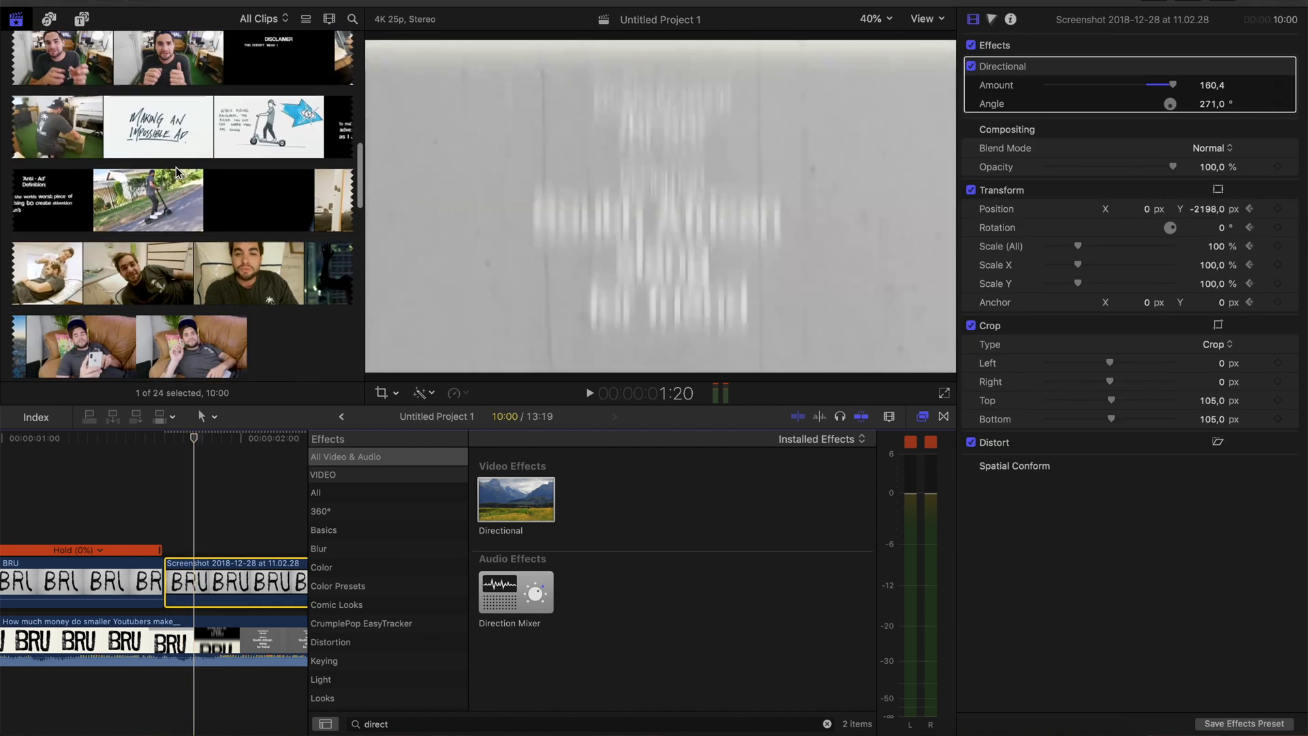
pyautogui.scroll(10, 176, 166)
pyautogui.moveTo(302, 270); pyautogui.dragTo(194, 531)
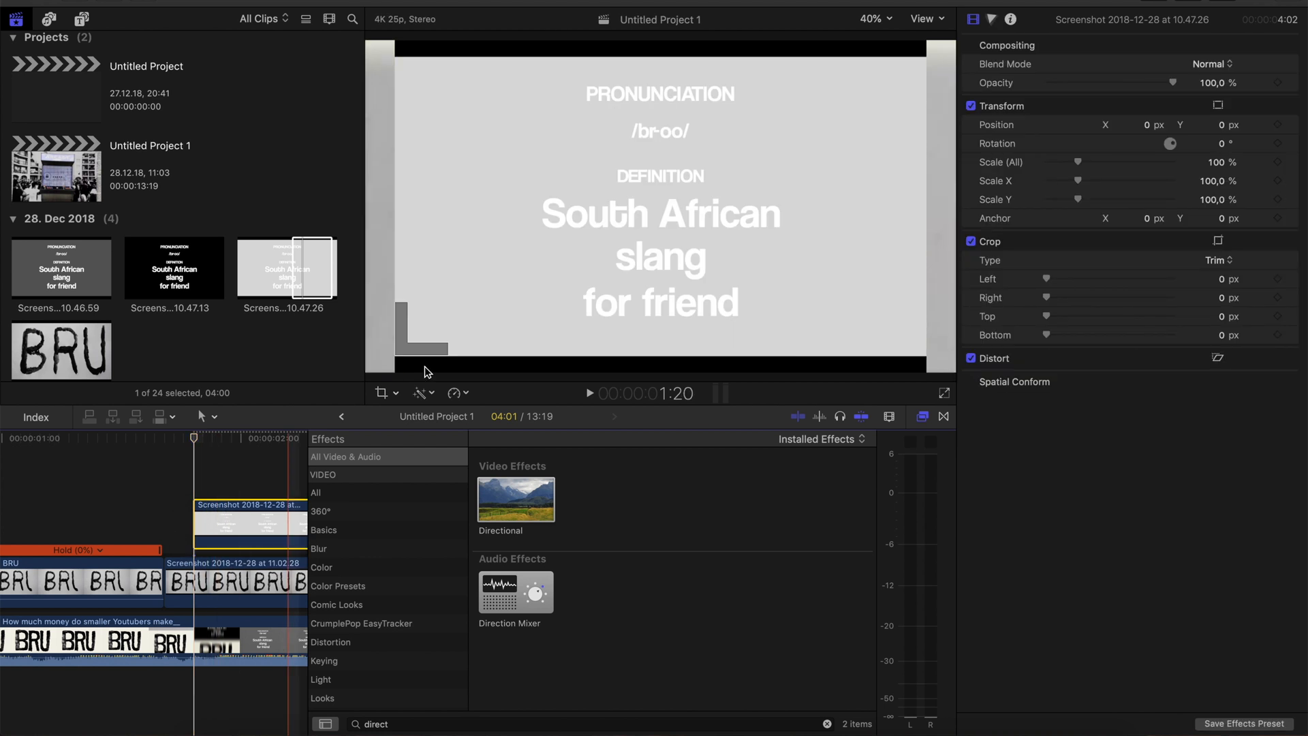
pyautogui.click(382, 393)
pyautogui.click(647, 362)
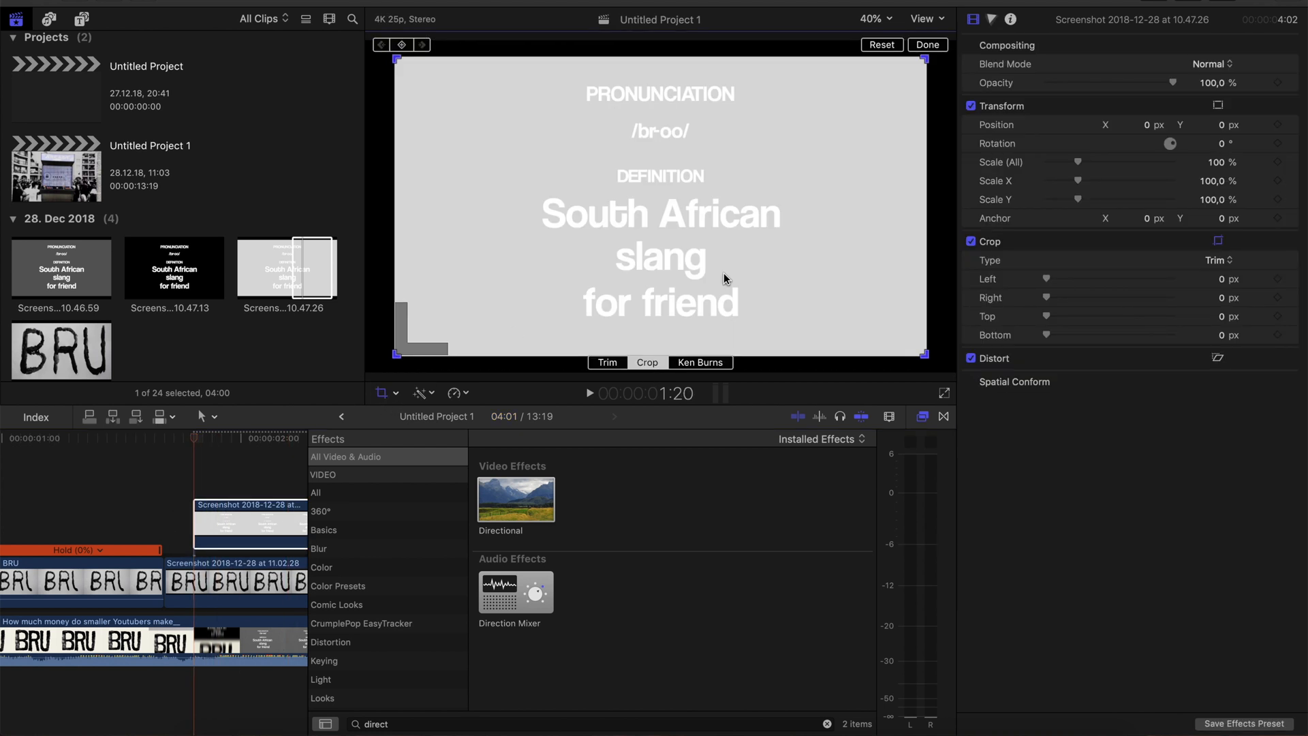
pyautogui.click(928, 45)
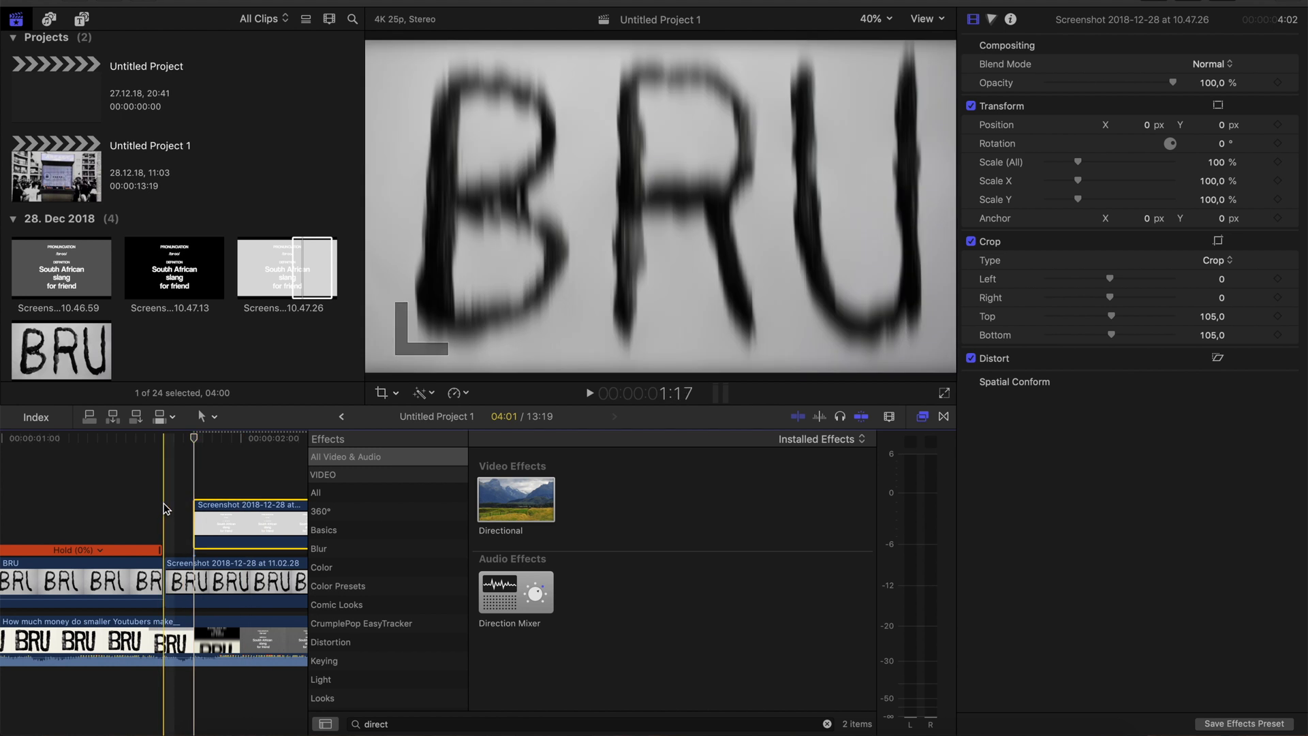
# Move the light grey board's start to 1:18, comparing with the reference, and set its vertical position to 1576 px
pyautogui.moveTo(244, 513); pyautogui.dragTo(225, 523)
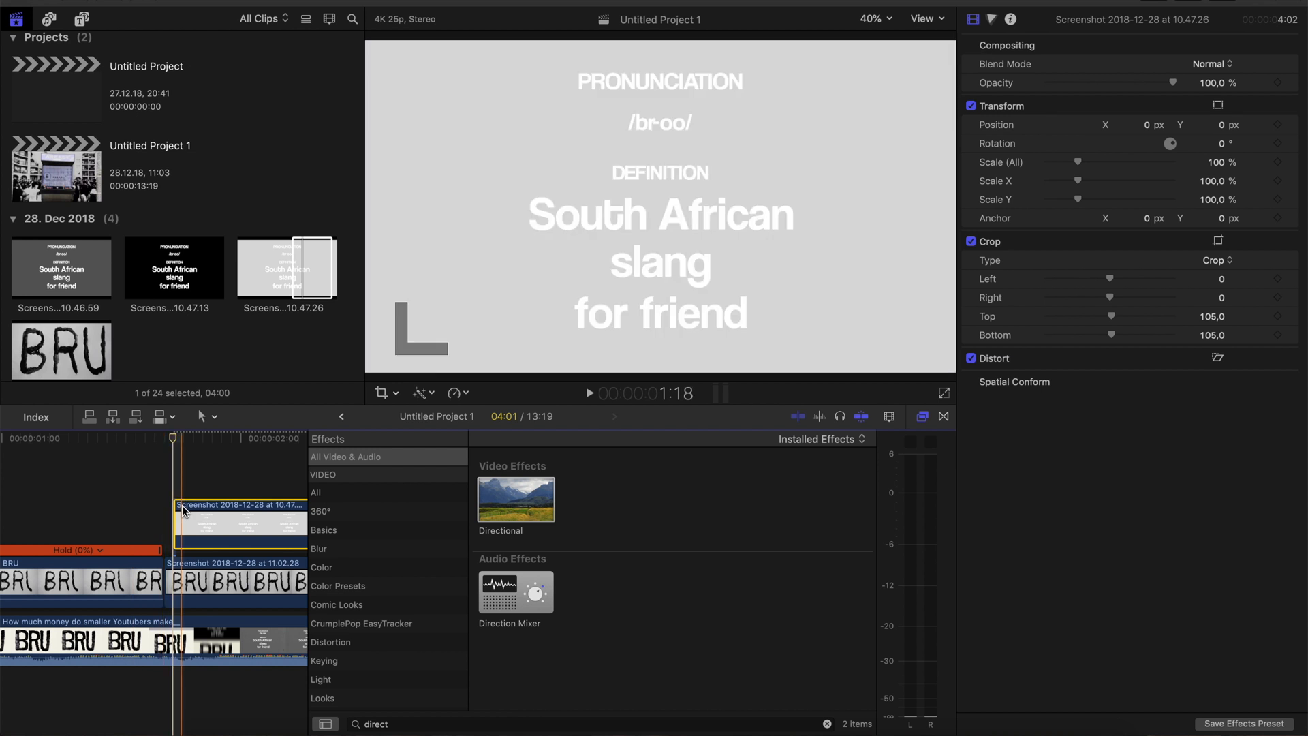
pyautogui.press('v')
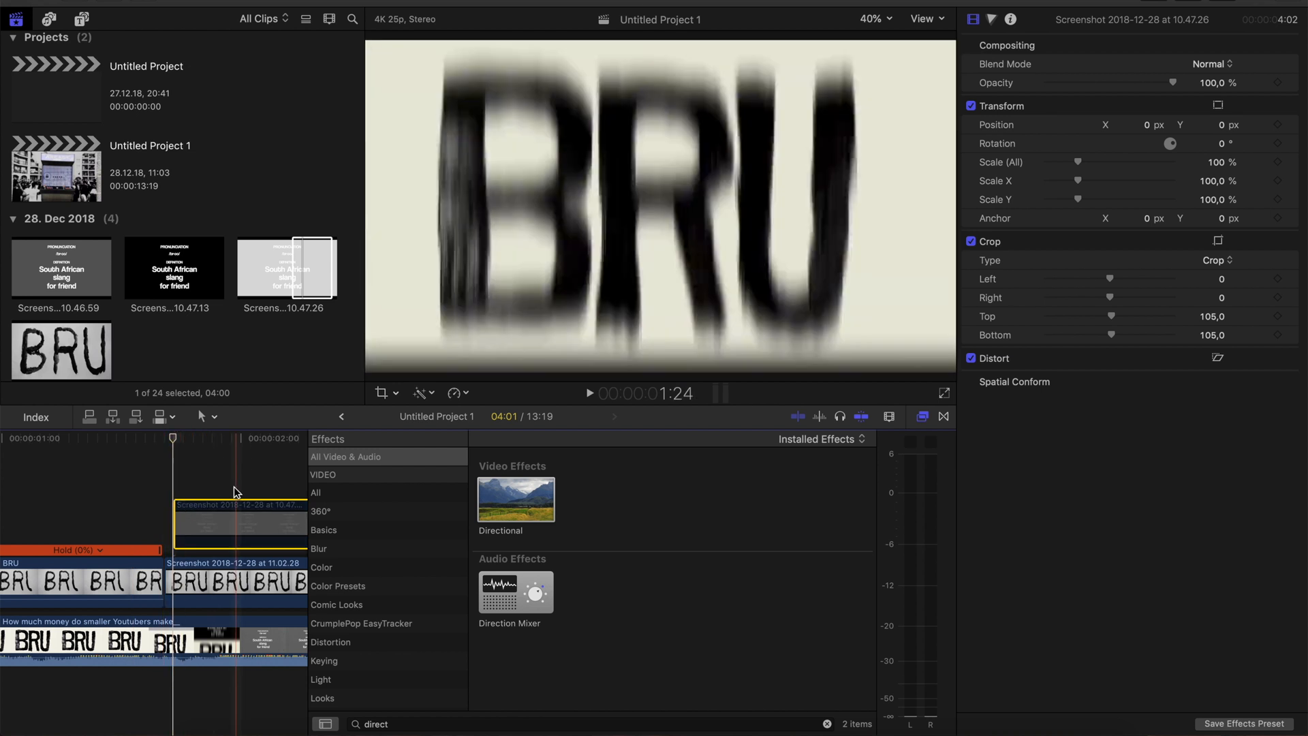
pyautogui.press('v')
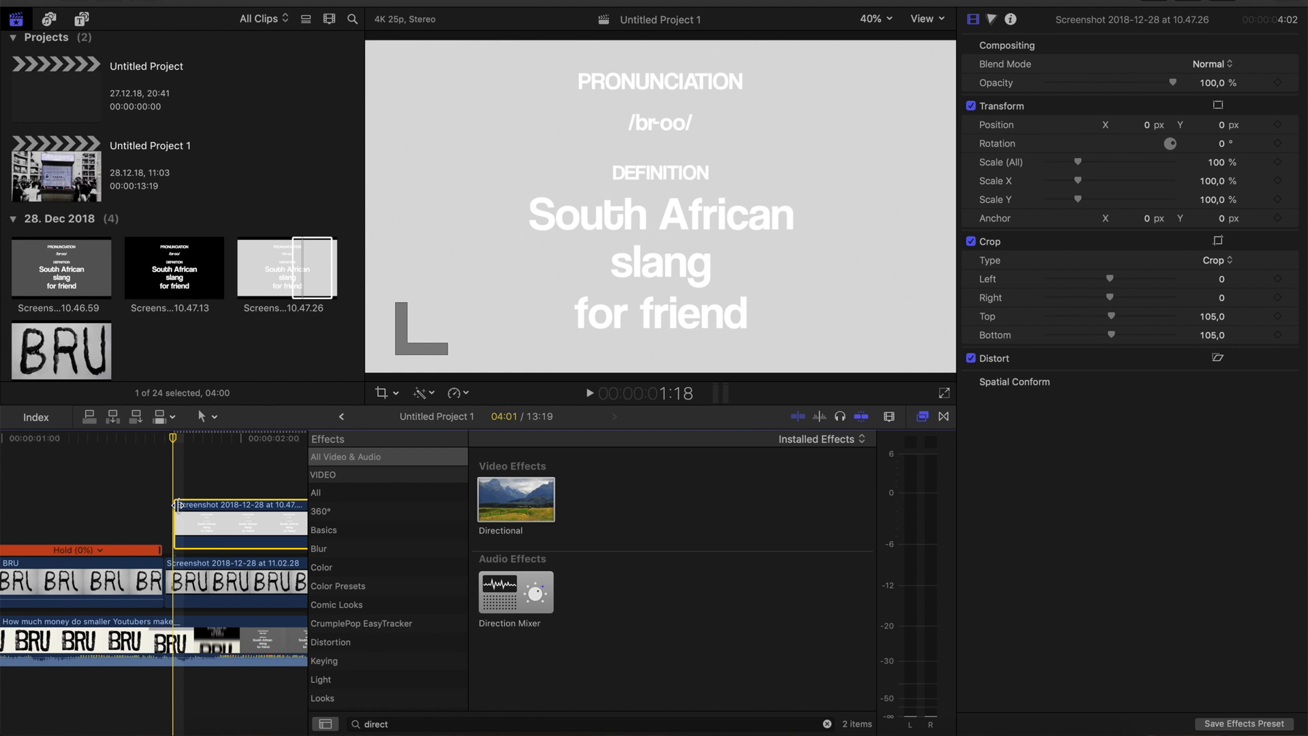
pyautogui.moveTo(1139, 125); pyautogui.dragTo(1225, 3)
# Apply Directional blur to the light grey board with amount 75 and angle 264°
pyautogui.moveTo(529, 472); pyautogui.dragTo(258, 510)
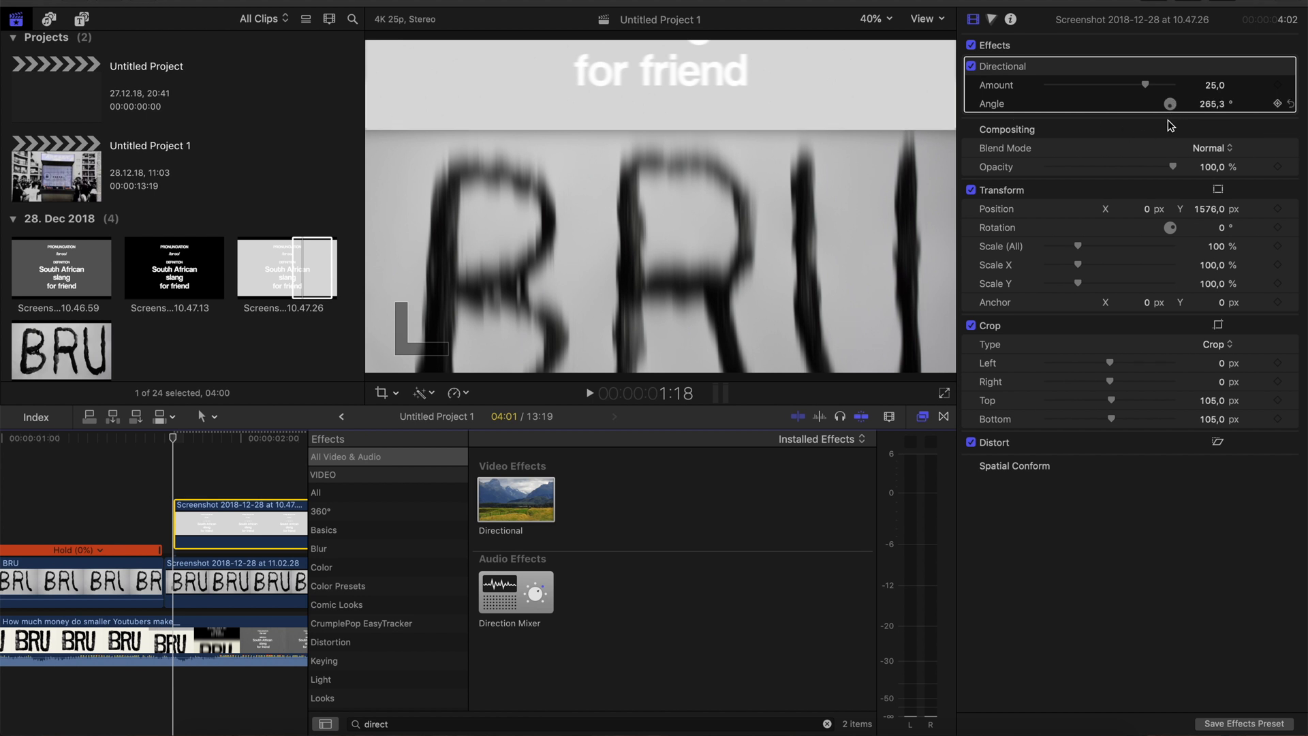
pyautogui.moveTo(1200, 87); pyautogui.dragTo(1216, 26)
pyautogui.moveTo(1214, 85); pyautogui.dragTo(1213, 109)
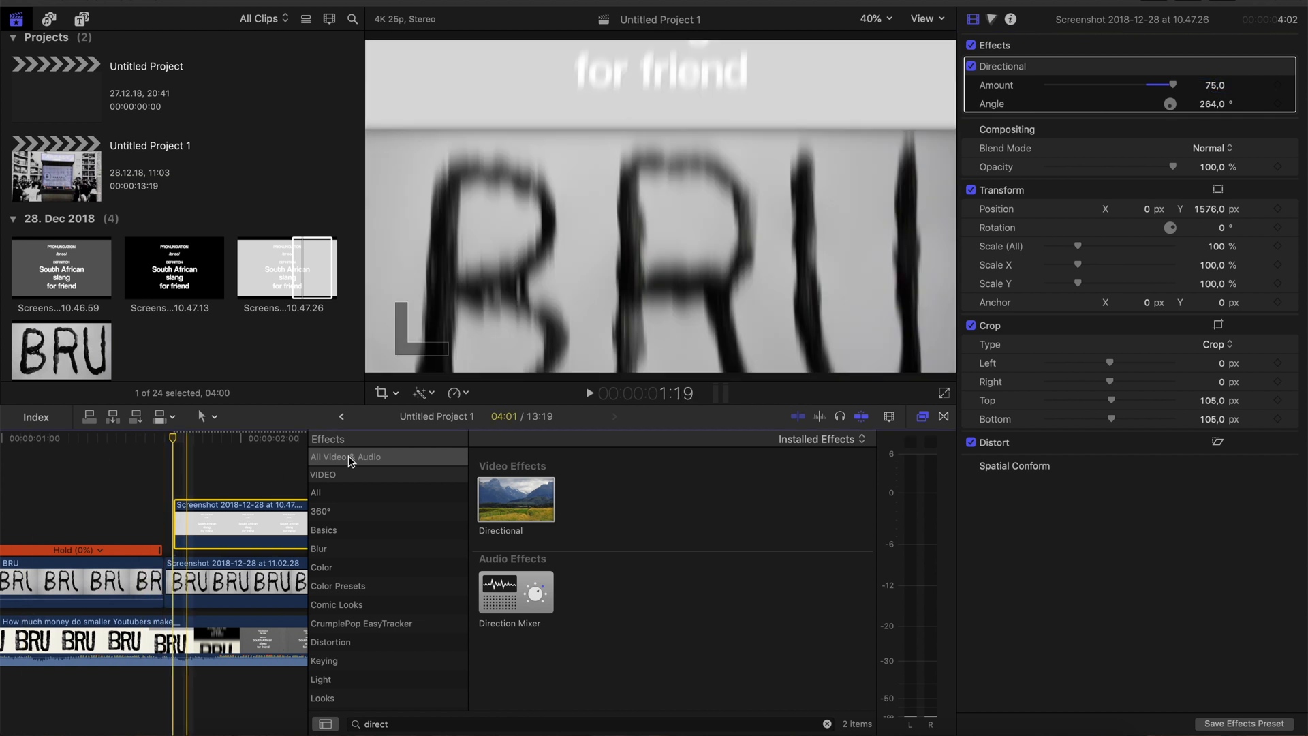
# Keyframe the board's transform at 1:18, and set its vertical position to 511 px at 1:19 and -7 px at 1:20
pyautogui.rightClick(1165, 195)
pyautogui.click(1191, 232)
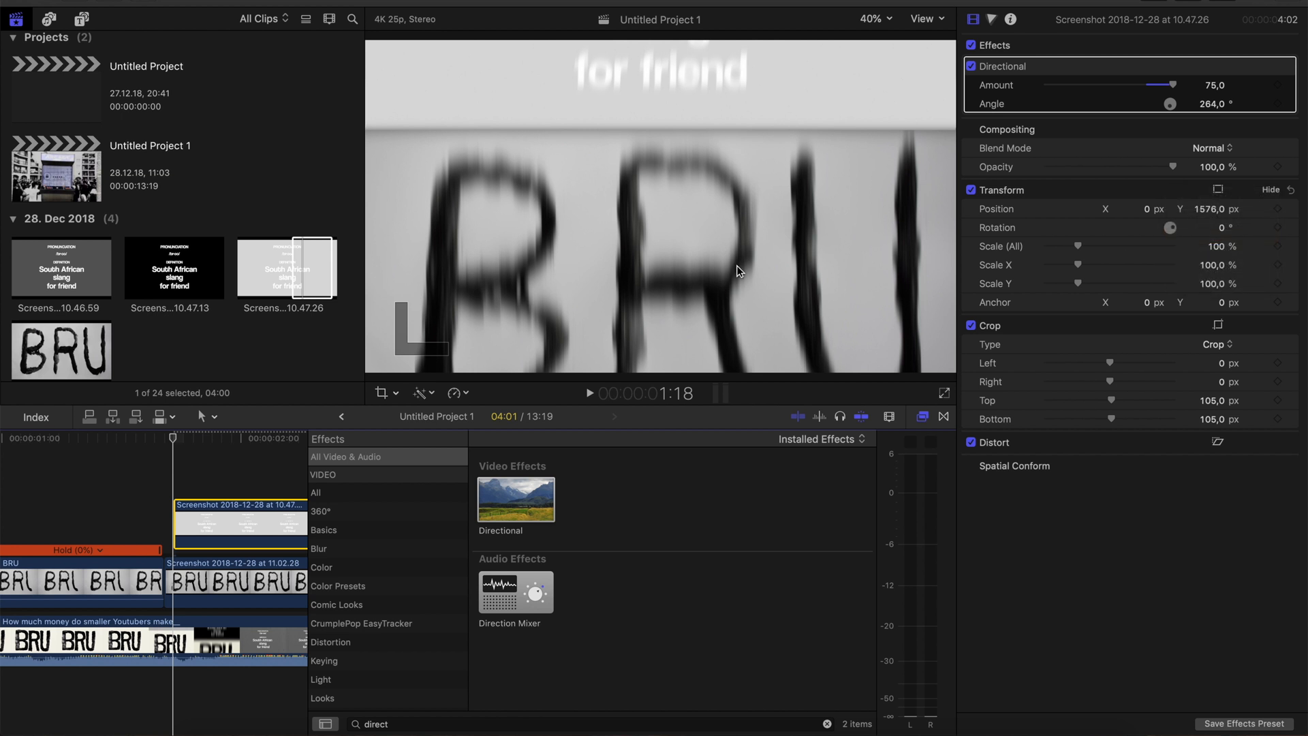
pyautogui.click(181, 516)
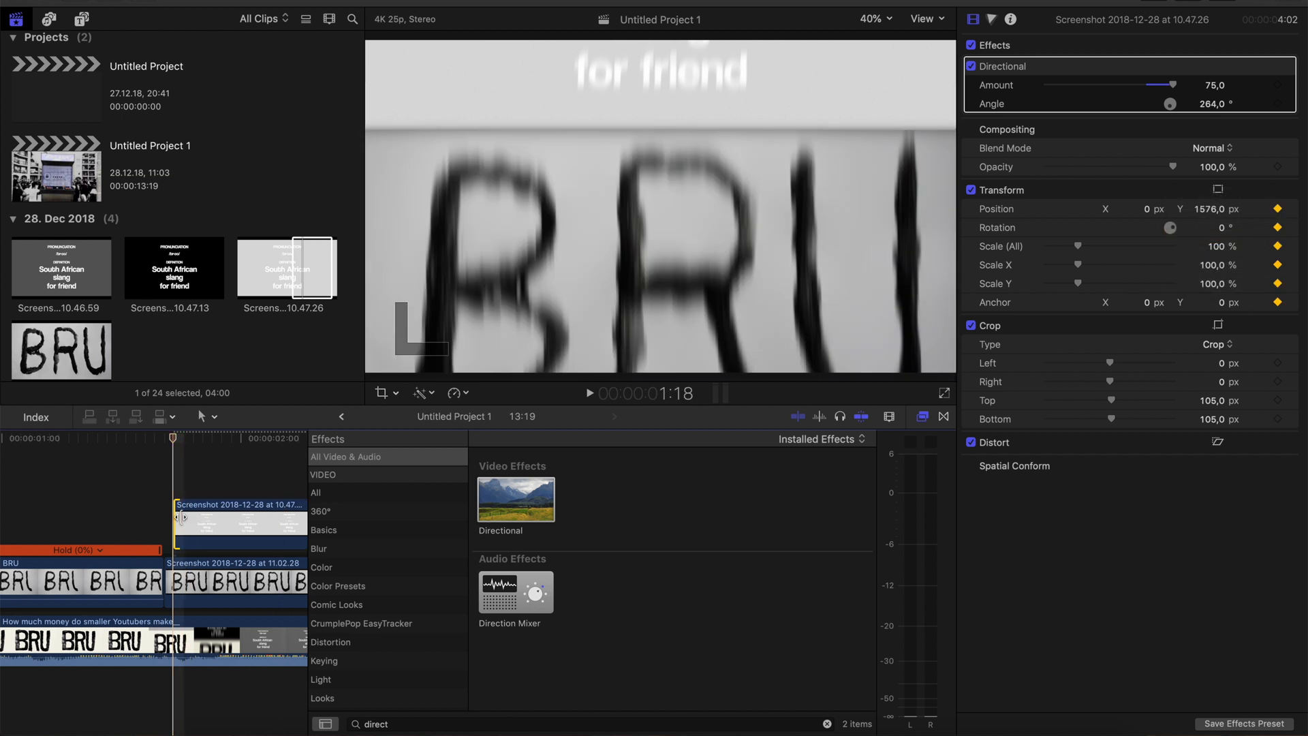
pyautogui.press('Right')
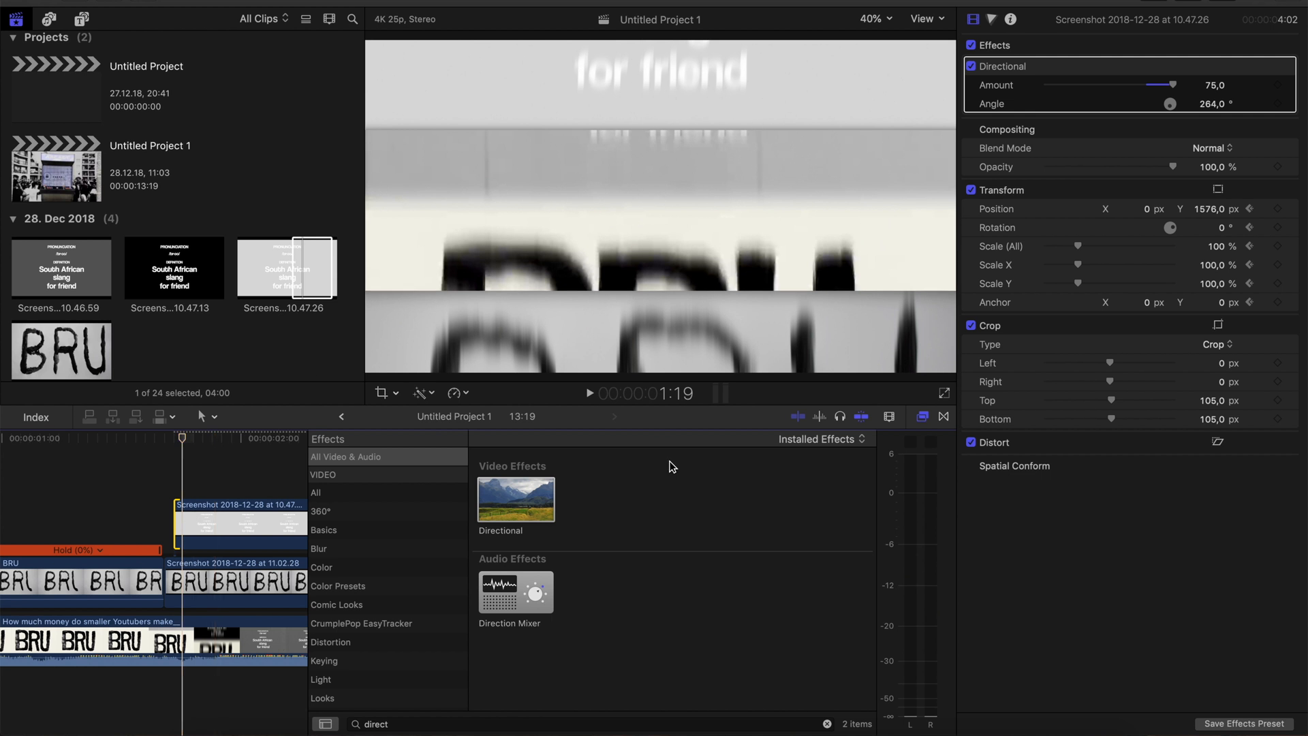
pyautogui.moveTo(1212, 209); pyautogui.dragTo(1208, 212)
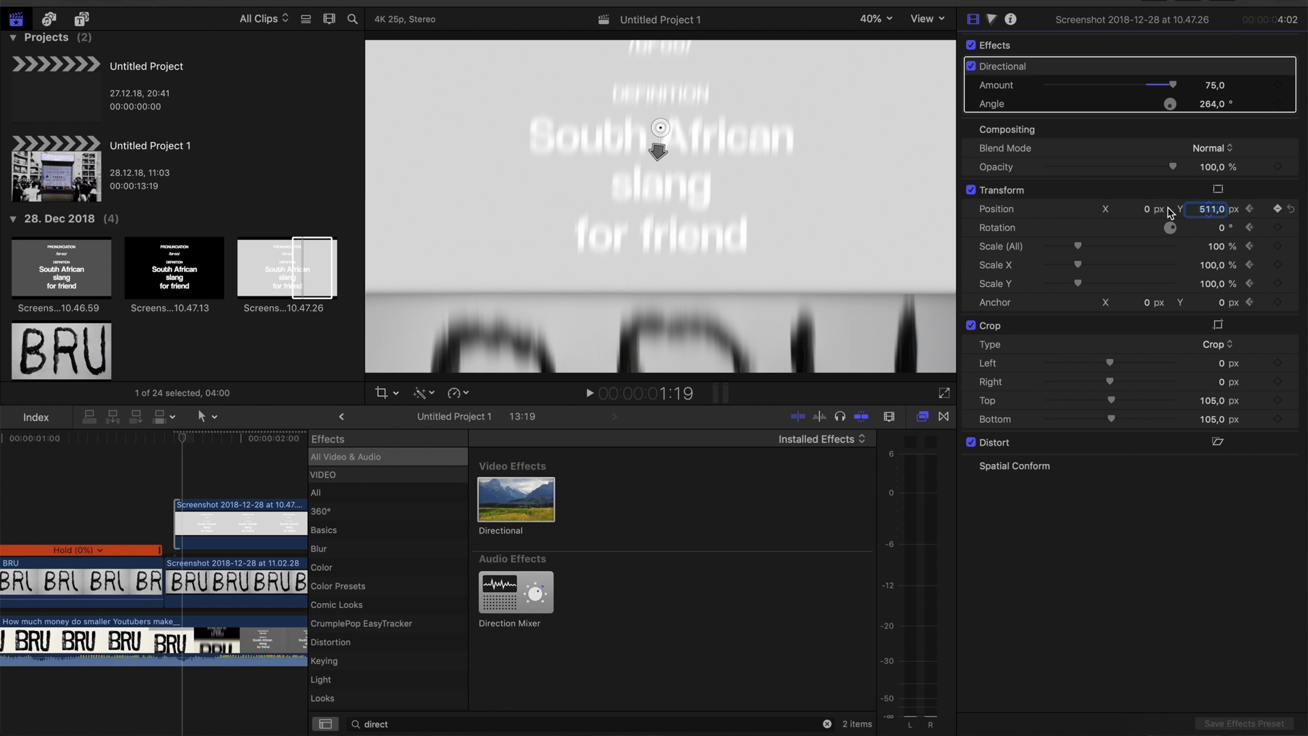
pyautogui.click(178, 502)
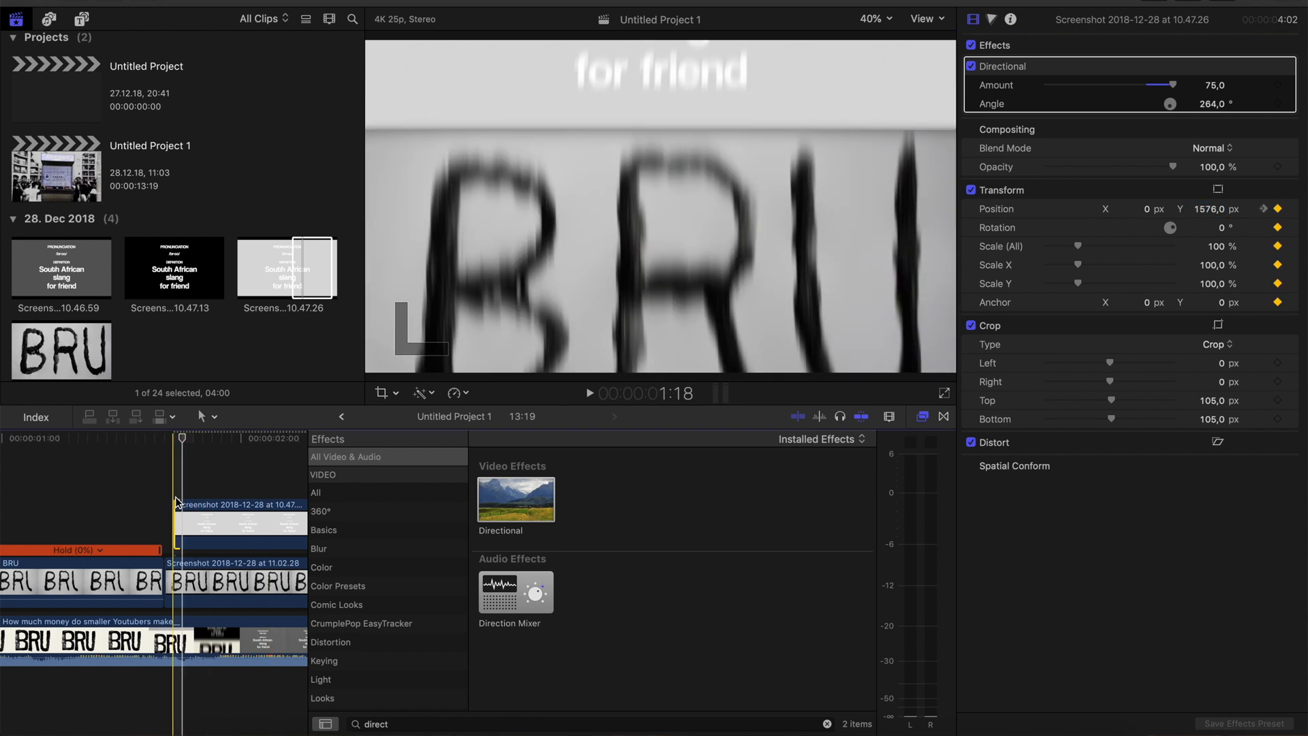
pyautogui.click(184, 503)
pyautogui.click(195, 501)
pyautogui.moveTo(1211, 211); pyautogui.dragTo(907, 214)
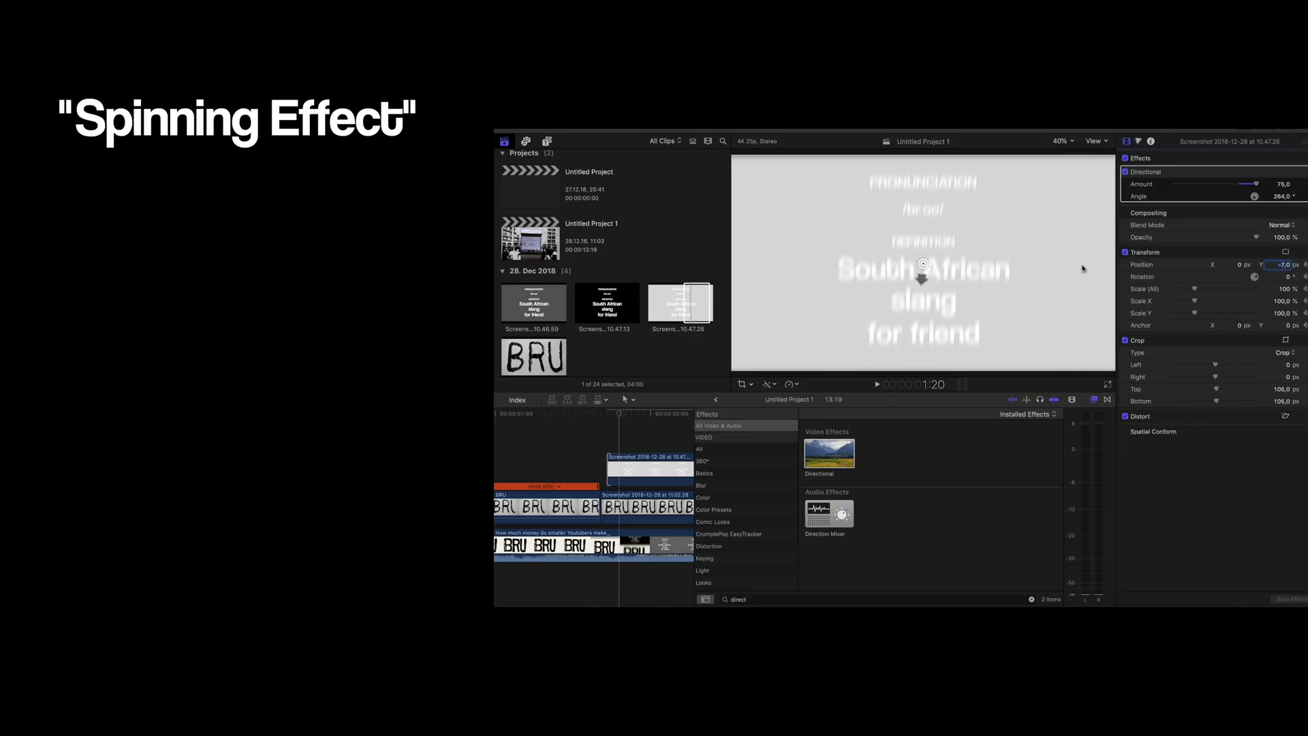
# Repeat the blurred vertical slide with BRU stills and the remaining definition boards on stacked layers, matching the reference's speed
pyautogui.click(205, 540)
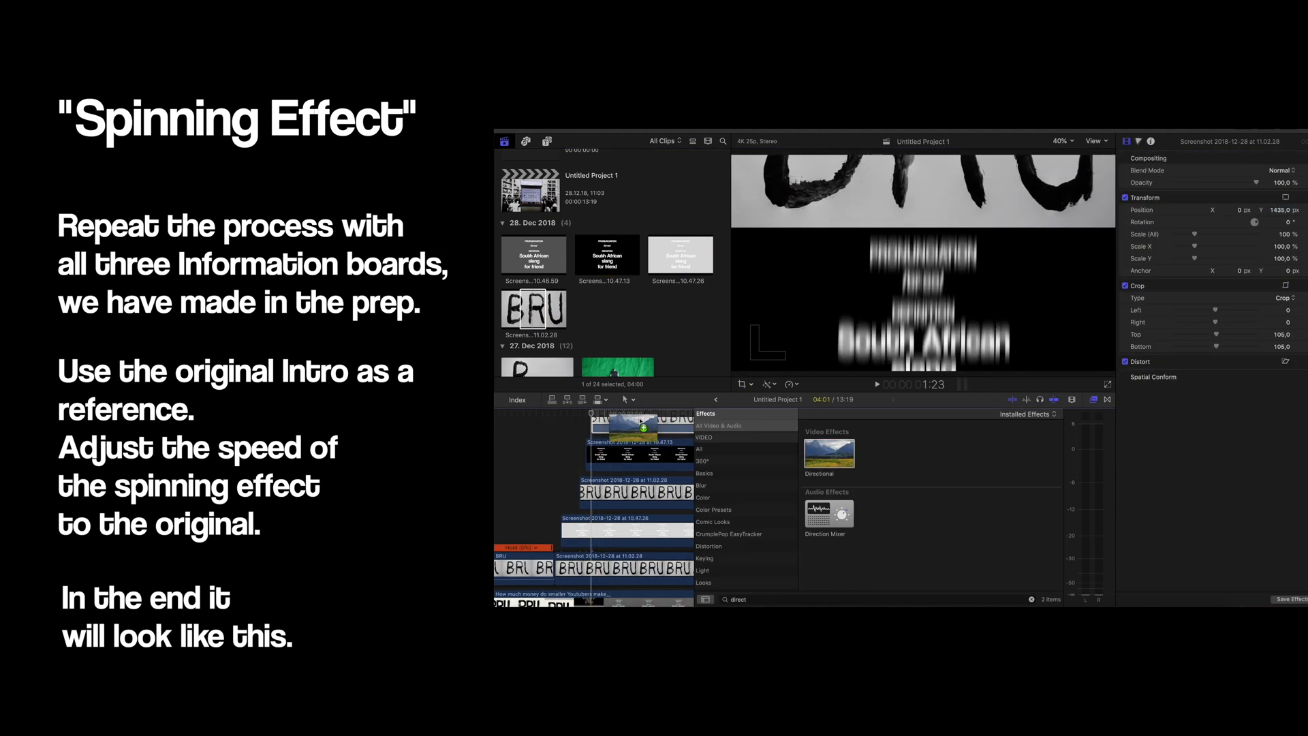
pyautogui.moveTo(641, 421); pyautogui.dragTo(642, 423)
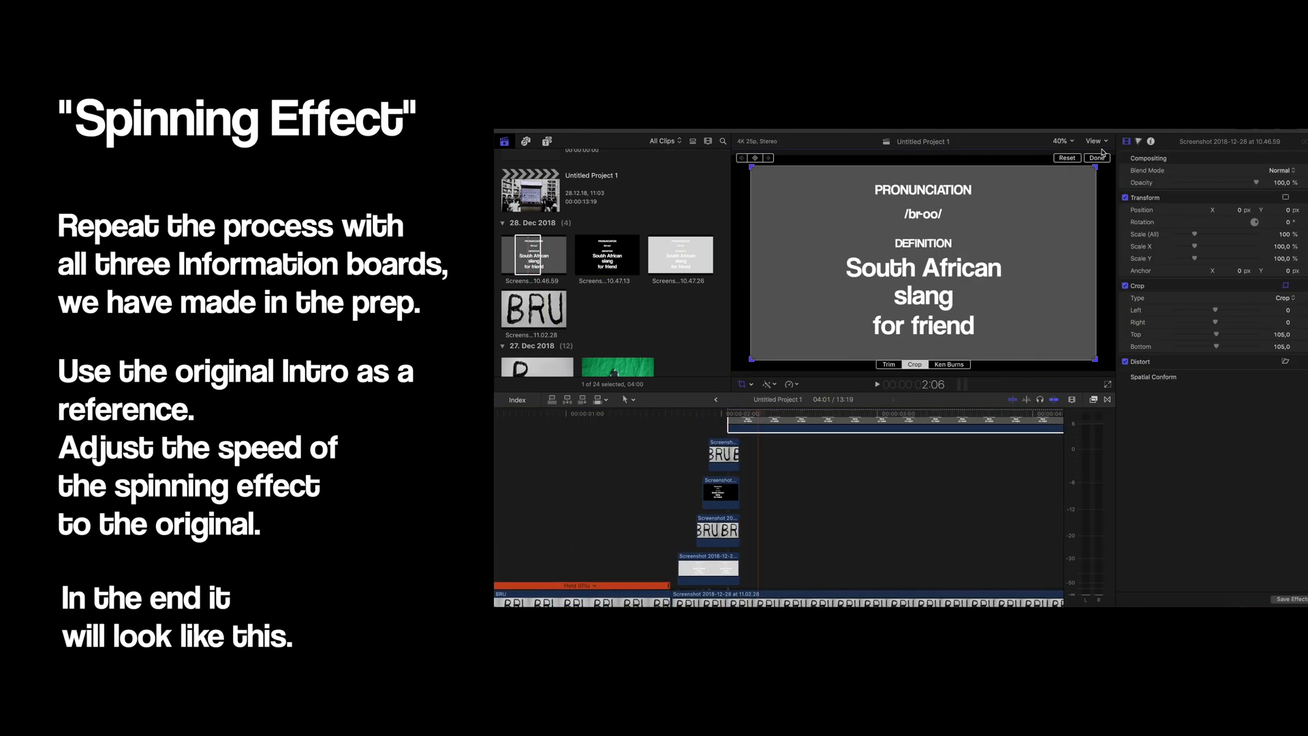
pyautogui.click(1097, 157)
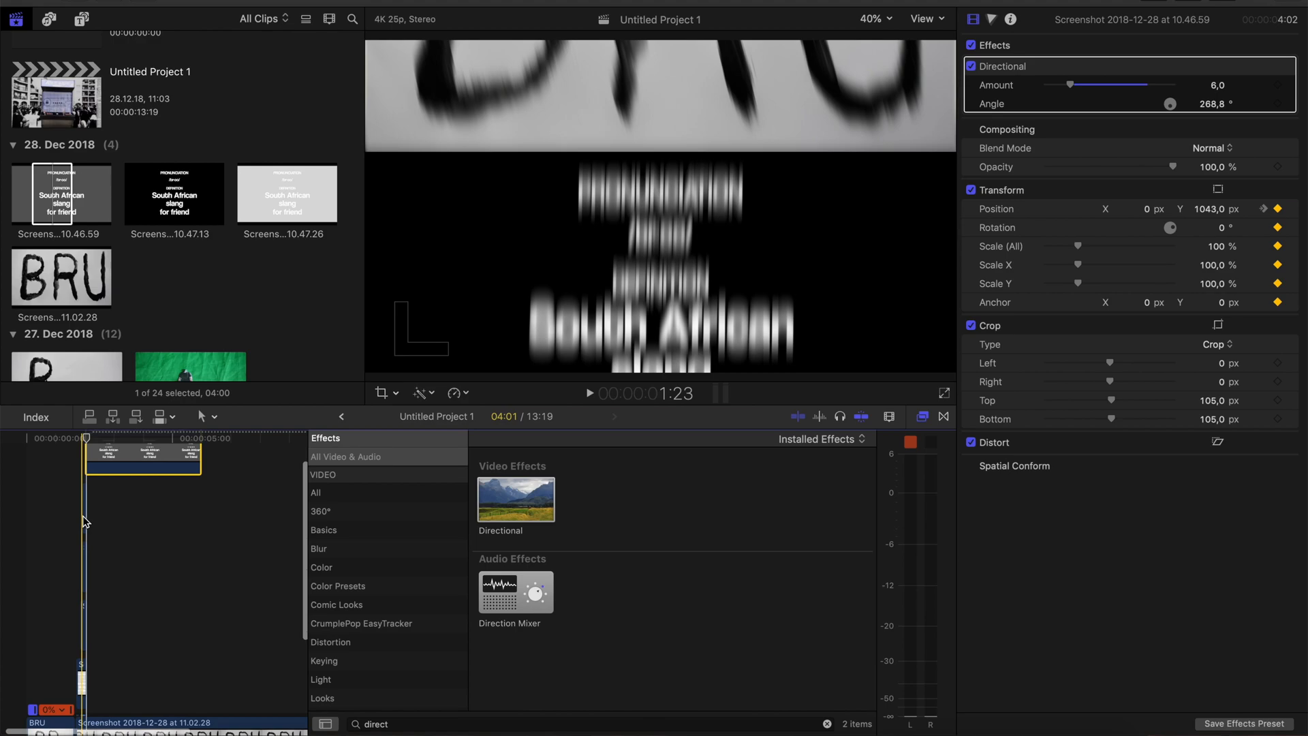
# Play the intro from the start to check the lettering animation and the spinning transition
pyautogui.moveTo(85, 522); pyautogui.dragTo(12, 522)
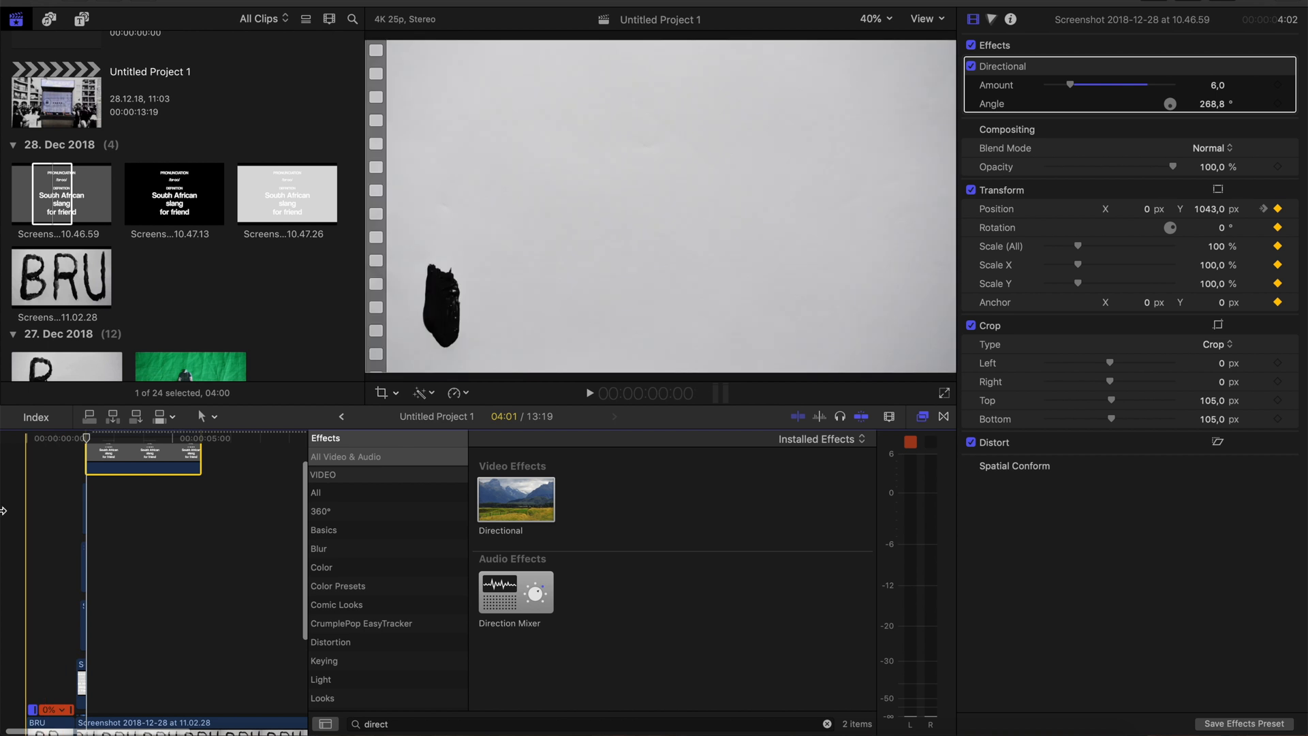
pyautogui.press('space')
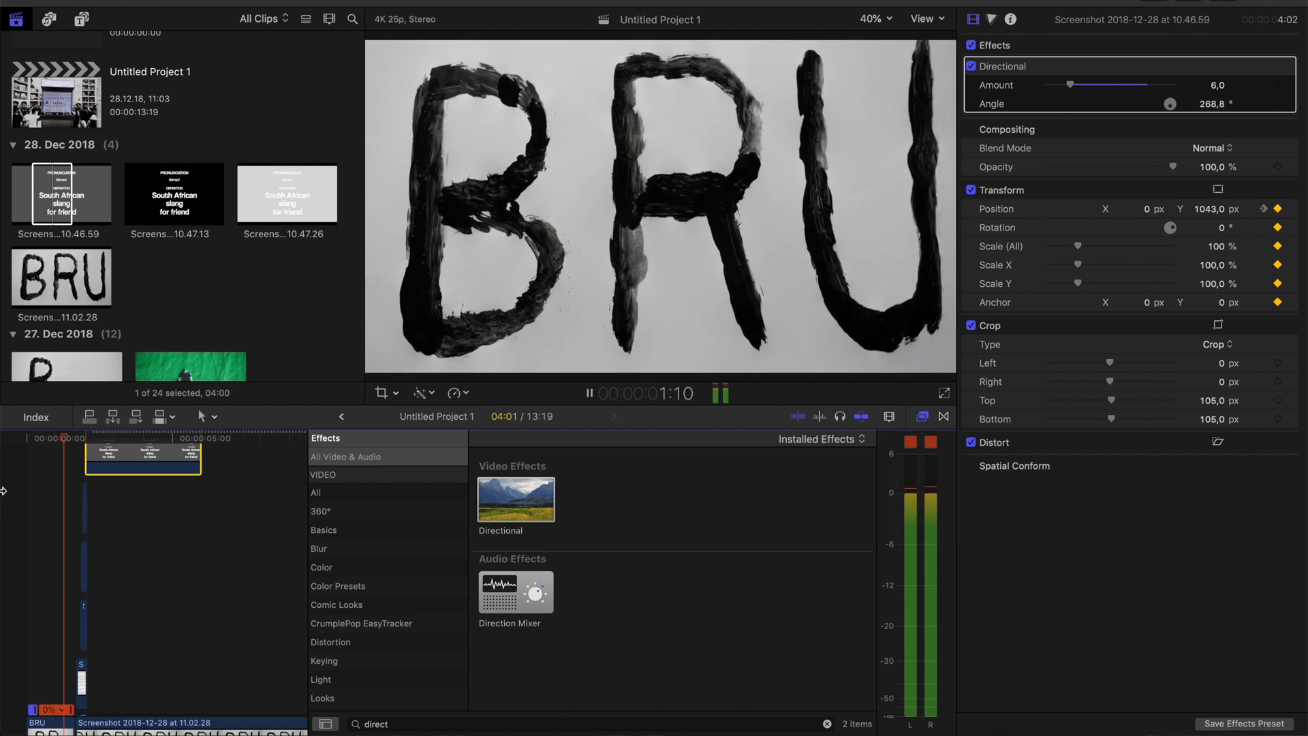
pyautogui.click(3, 490)
pyautogui.scroll(-1, 3, 491)
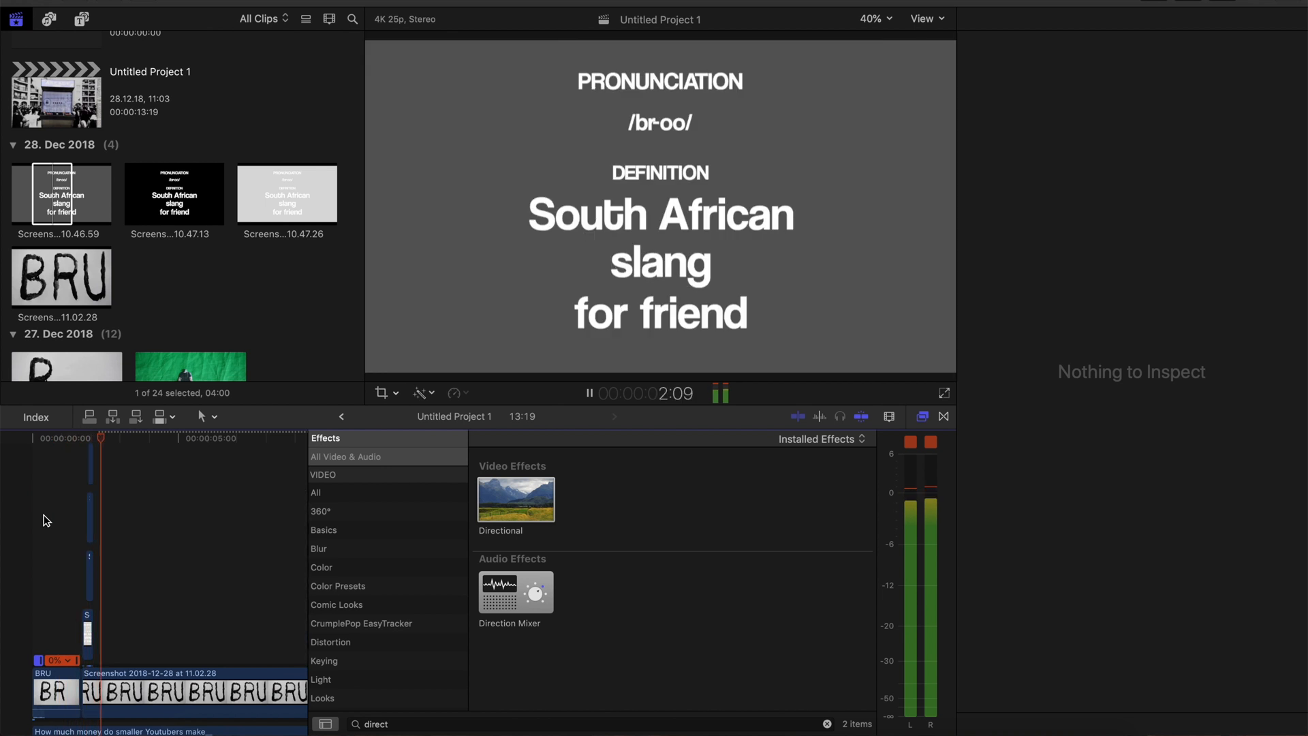
# Apply the Projector effect to the dark grey definition board on the top layer and play the spinning section
pyautogui.press('space')
pyautogui.press('space')
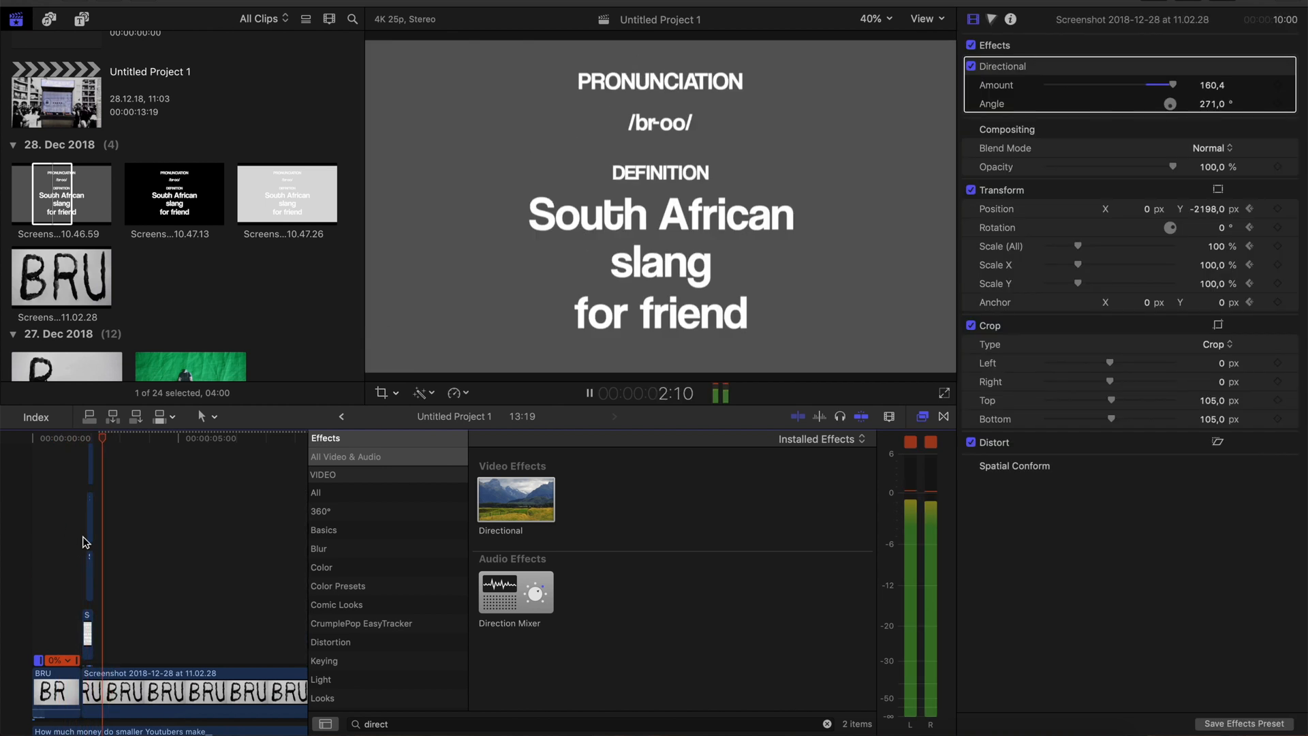
pyautogui.scroll(3, 86, 524)
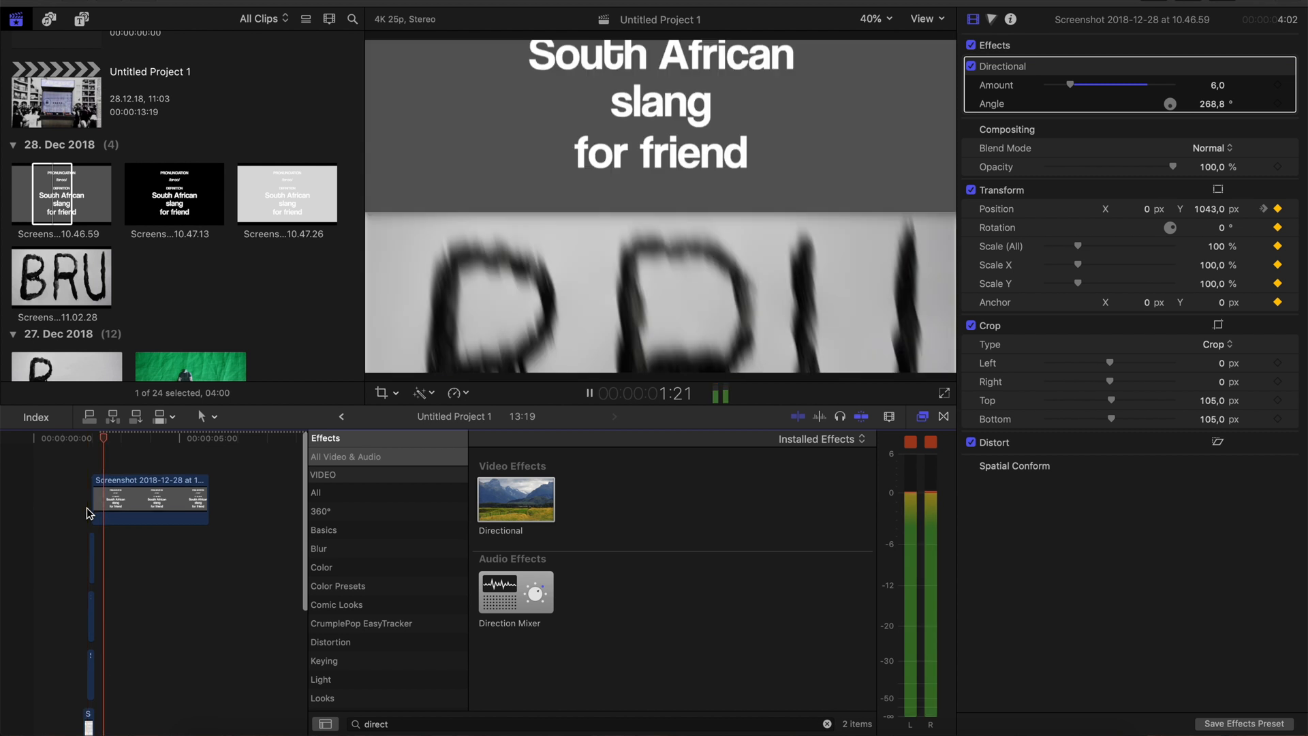
pyautogui.click(112, 501)
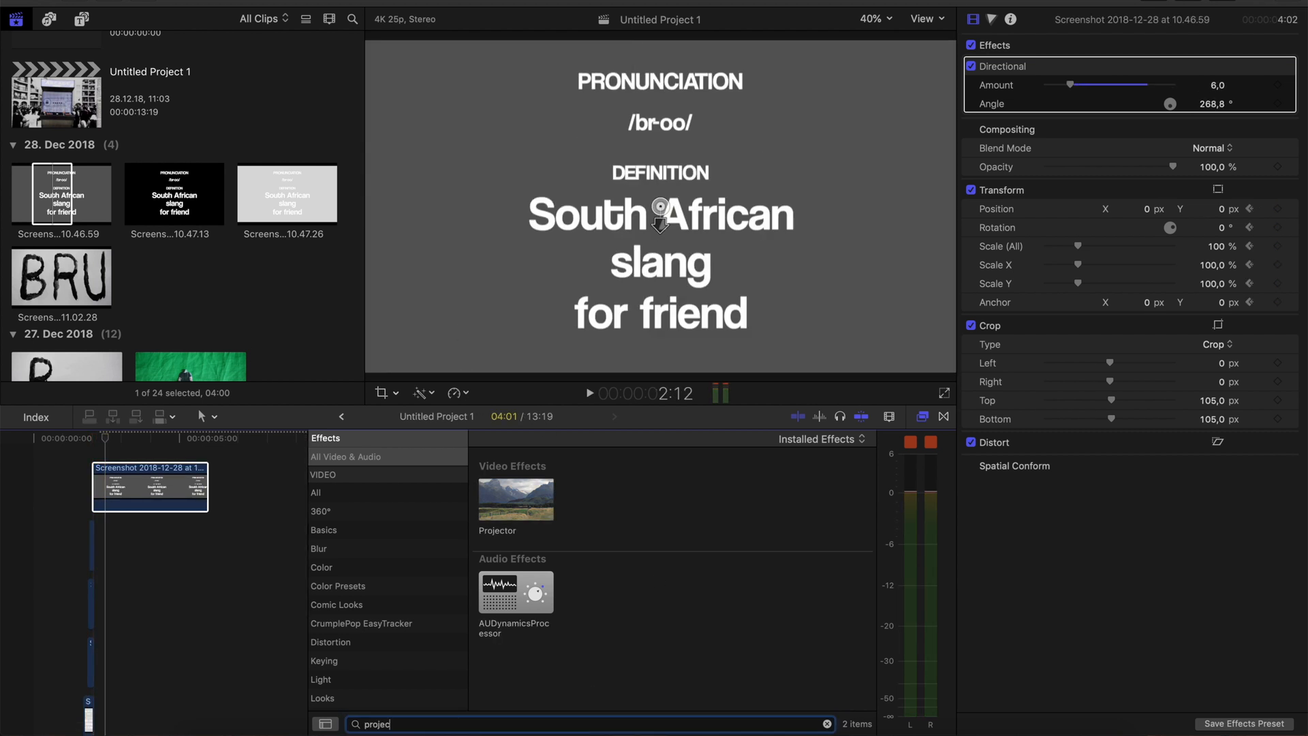
pyautogui.moveTo(520, 491); pyautogui.dragTo(162, 480)
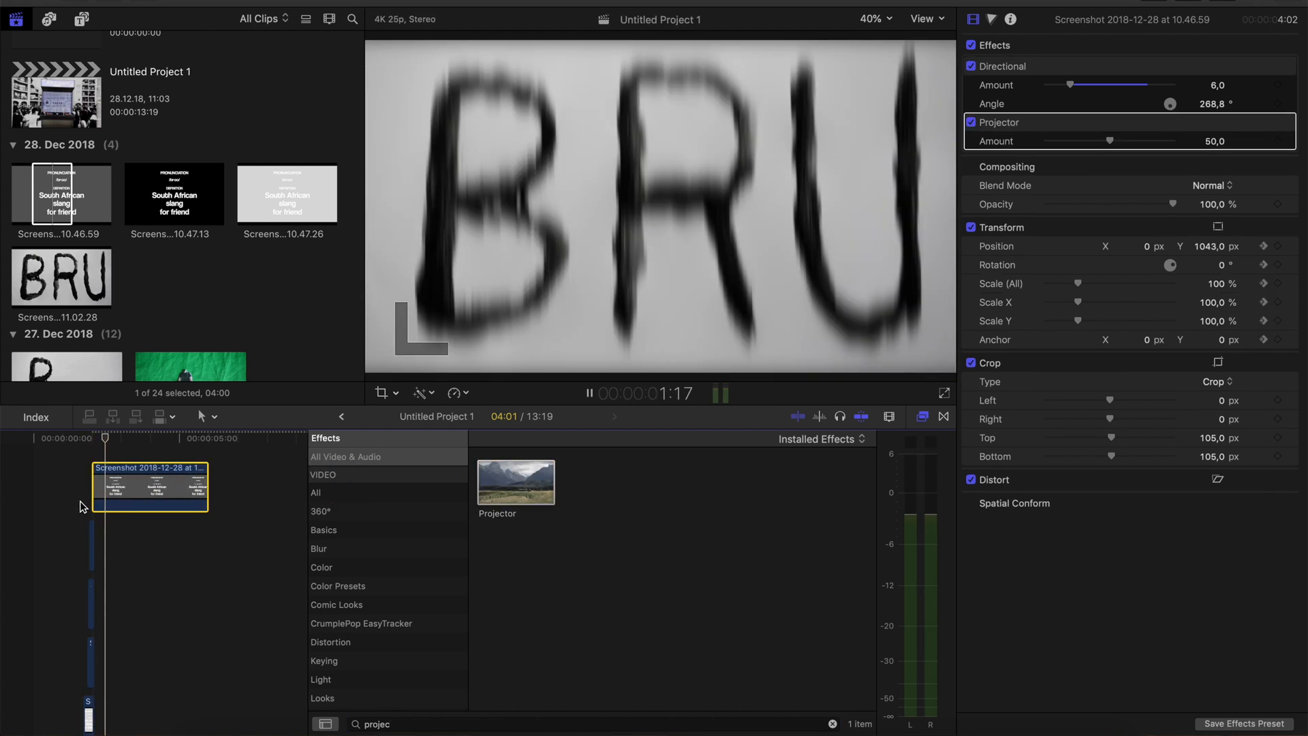
pyautogui.press('space')
# Keyframe the dark grey board's transform at 3:05, set its horizontal position to -3854 px at 3:08, and play the exit slide
pyautogui.scroll(-4, 79, 502)
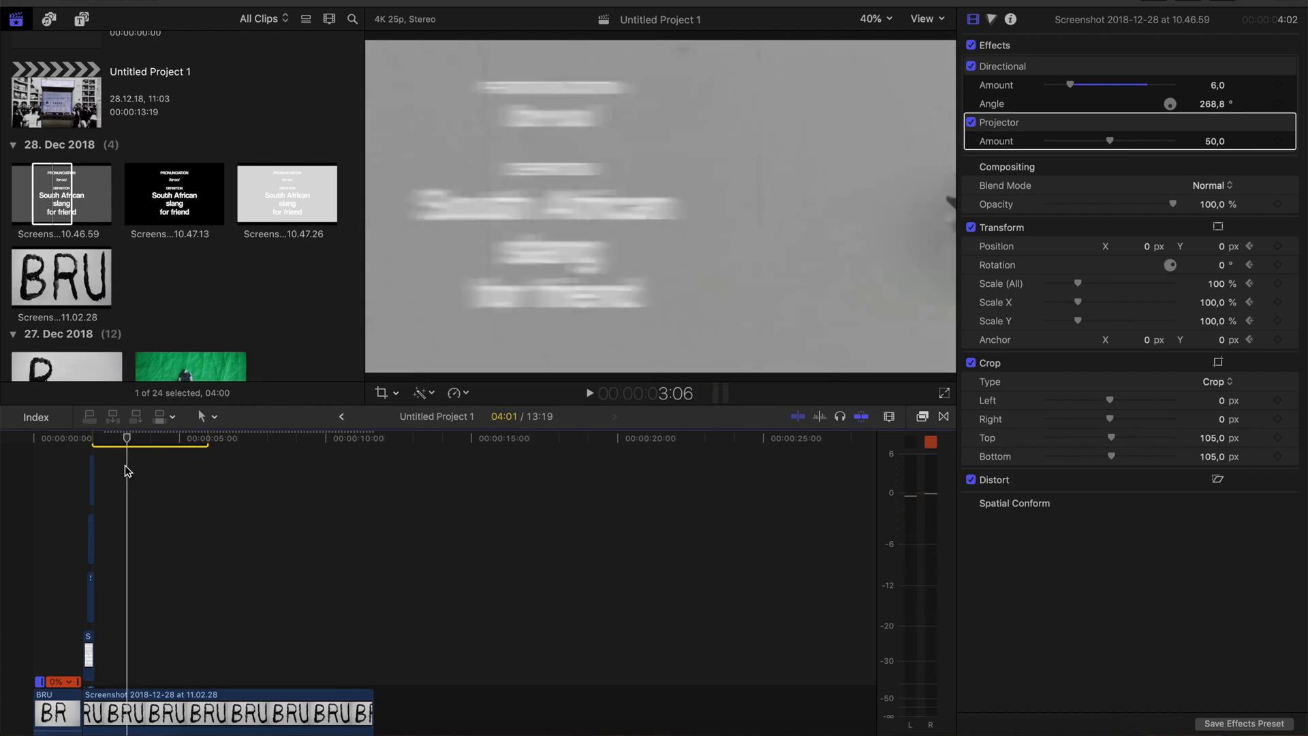
pyautogui.press('Left')
pyautogui.press('Left')
pyautogui.press('Left')
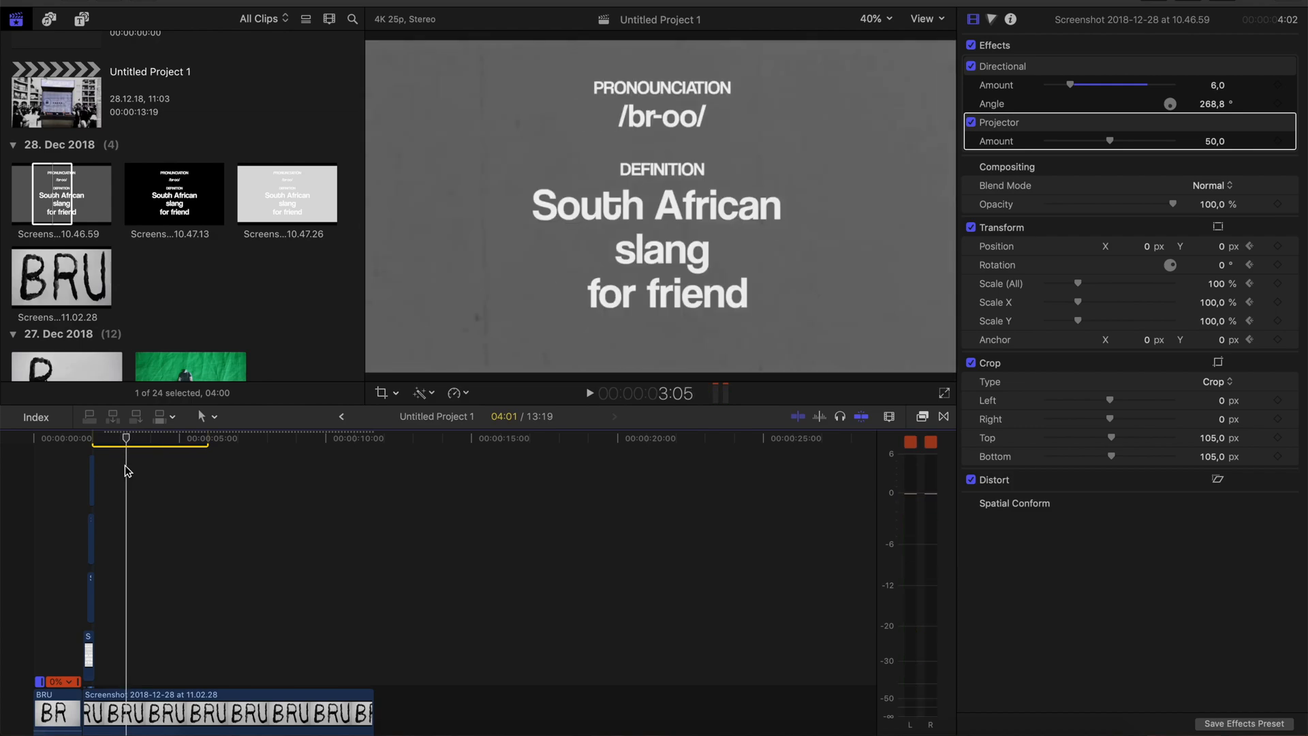
pyautogui.press('q')
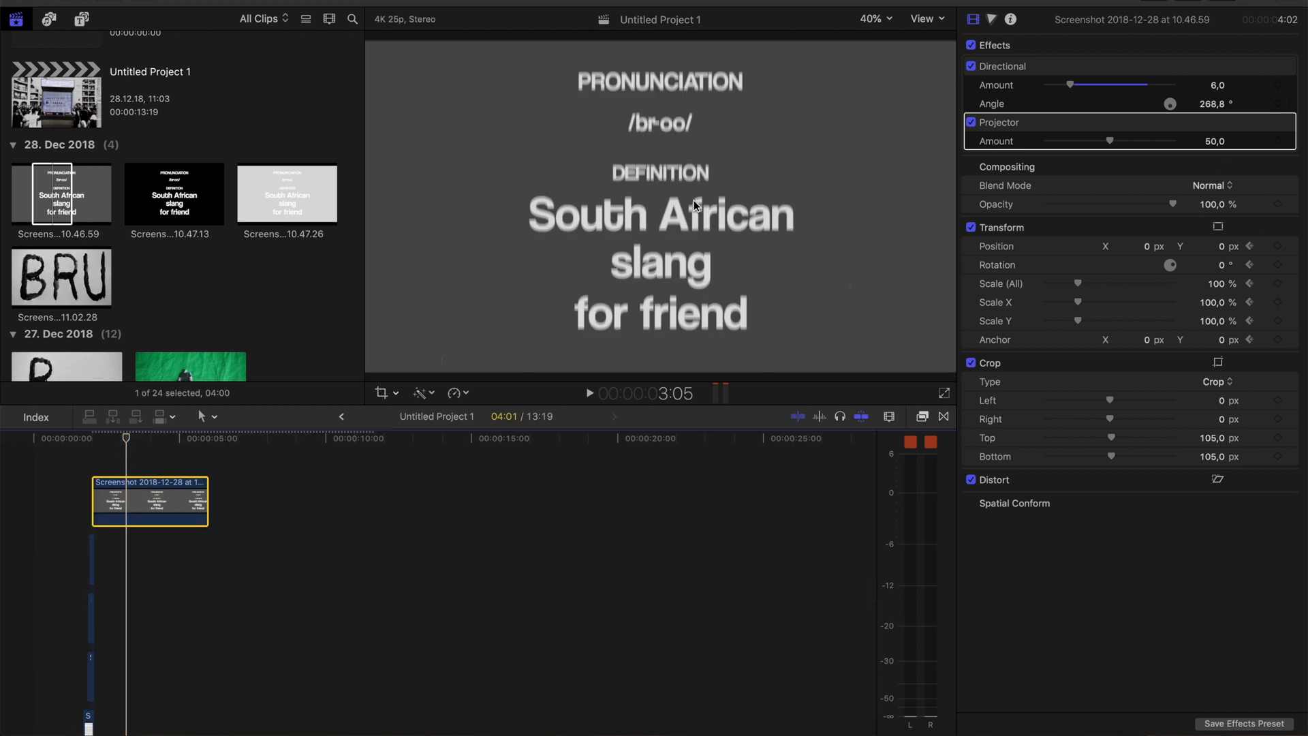
pyautogui.rightClick(1072, 226)
pyautogui.press('Right')
pyautogui.press('Right')
pyautogui.press('Right')
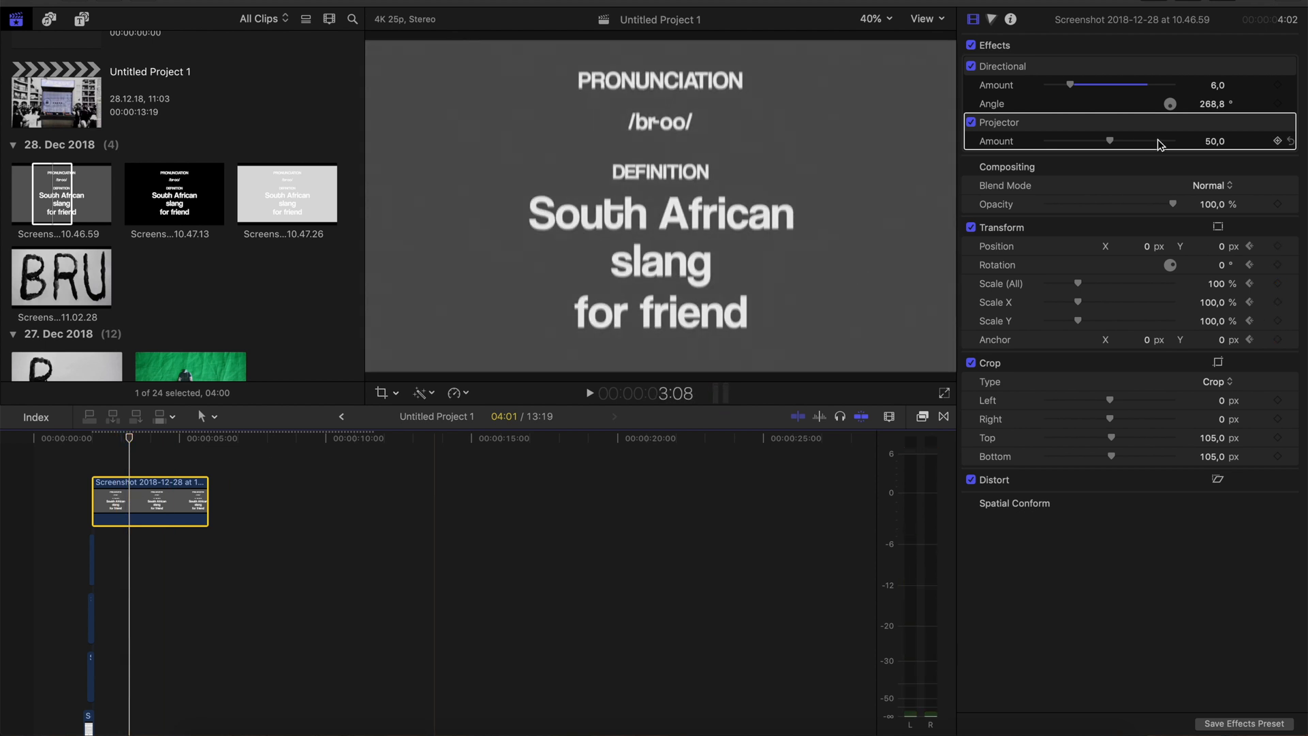
pyautogui.moveTo(1150, 247); pyautogui.dragTo(936, 266)
pyautogui.click(96, 482)
pyautogui.press('space')
pyautogui.press('space')
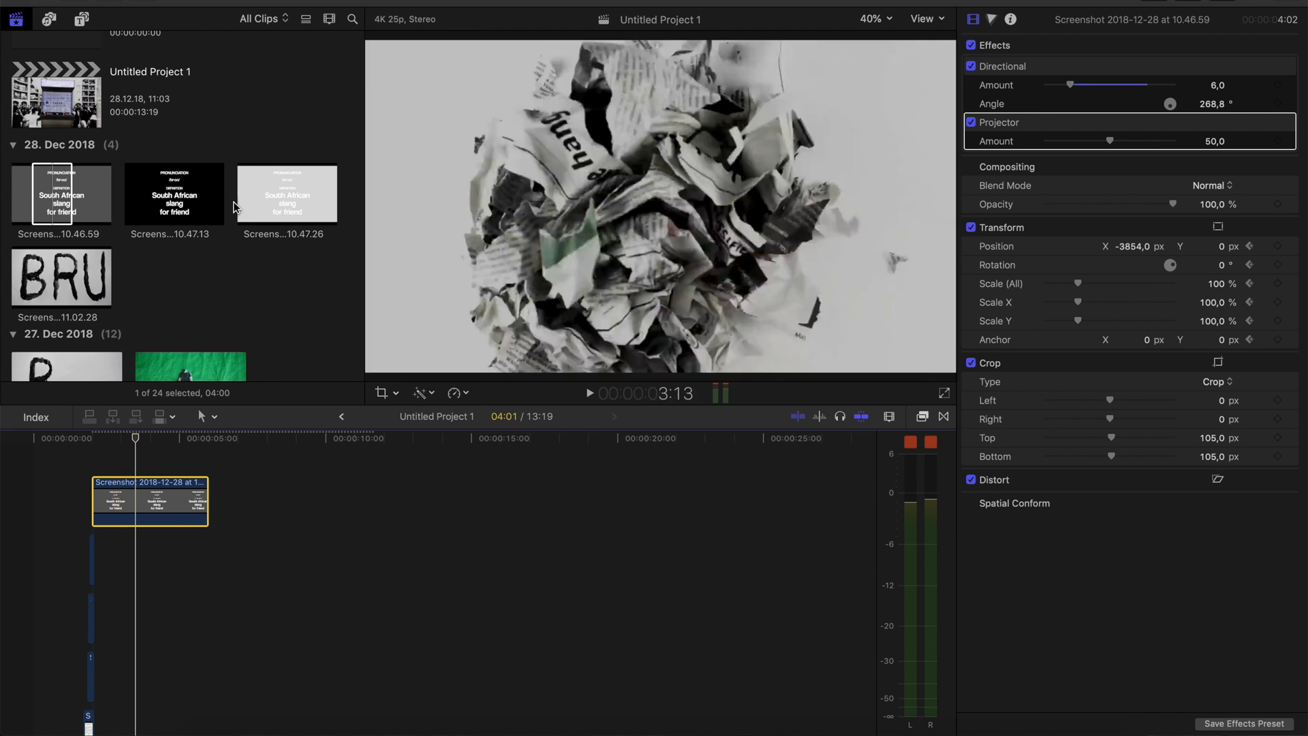
# Place the DanMaceIntro clip from the media library on the timeline at about 4:01 and disable it
pyautogui.scroll(-15, 117, 314)
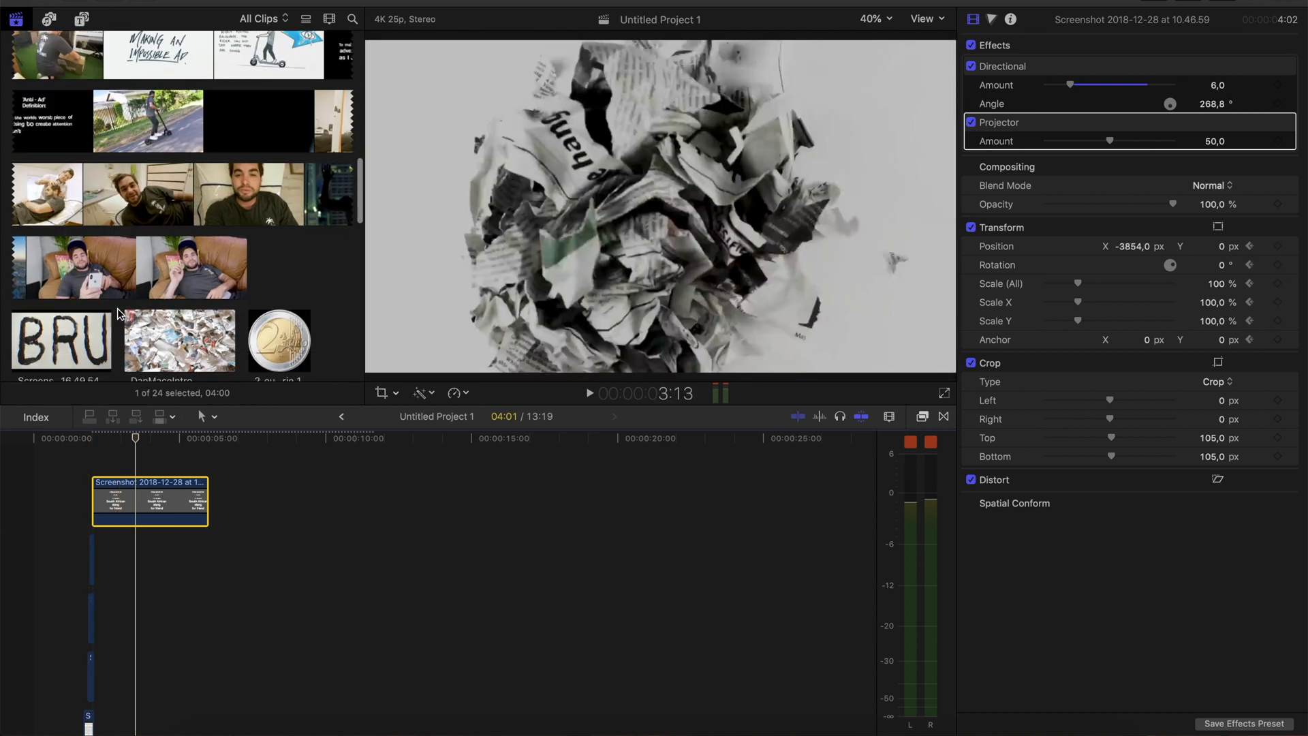
pyautogui.scroll(-3, 118, 315)
pyautogui.moveTo(143, 112); pyautogui.dragTo(152, 609)
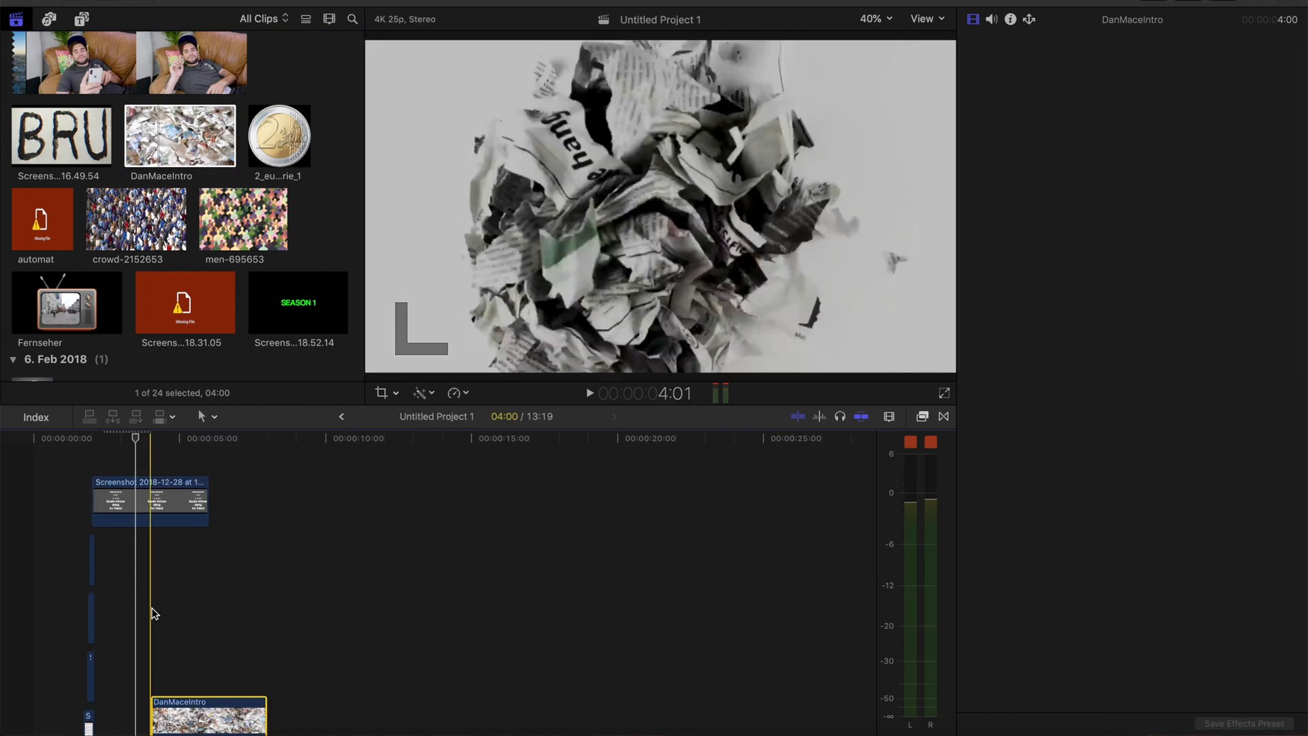
pyautogui.press('v')
# Split the dark grey board clip at about 2:21, during its static hold
pyautogui.press('b')
pyautogui.click(116, 499)
pyautogui.press('a')
# Move the DanMaceIntro clip to start at 3:06 beneath the dark grey board and enable it
pyautogui.scroll(-3, 130, 545)
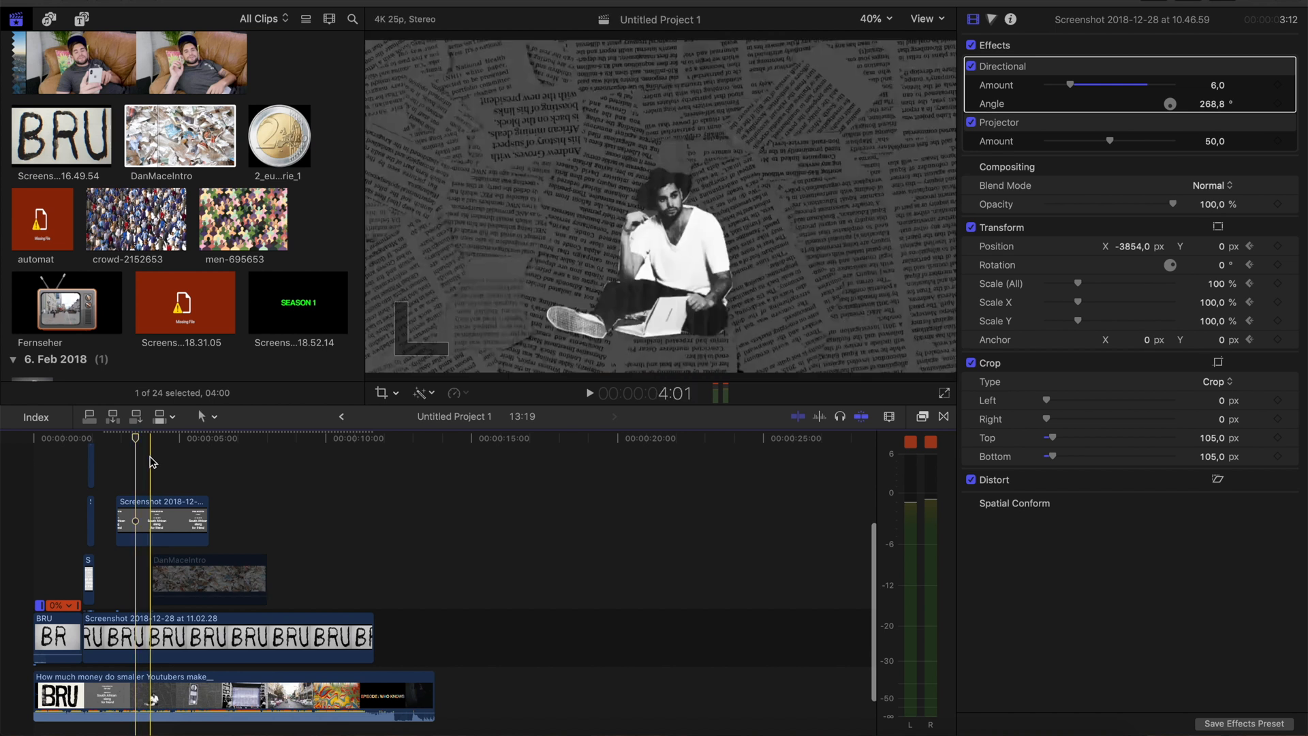
pyautogui.scroll(2, 158, 468)
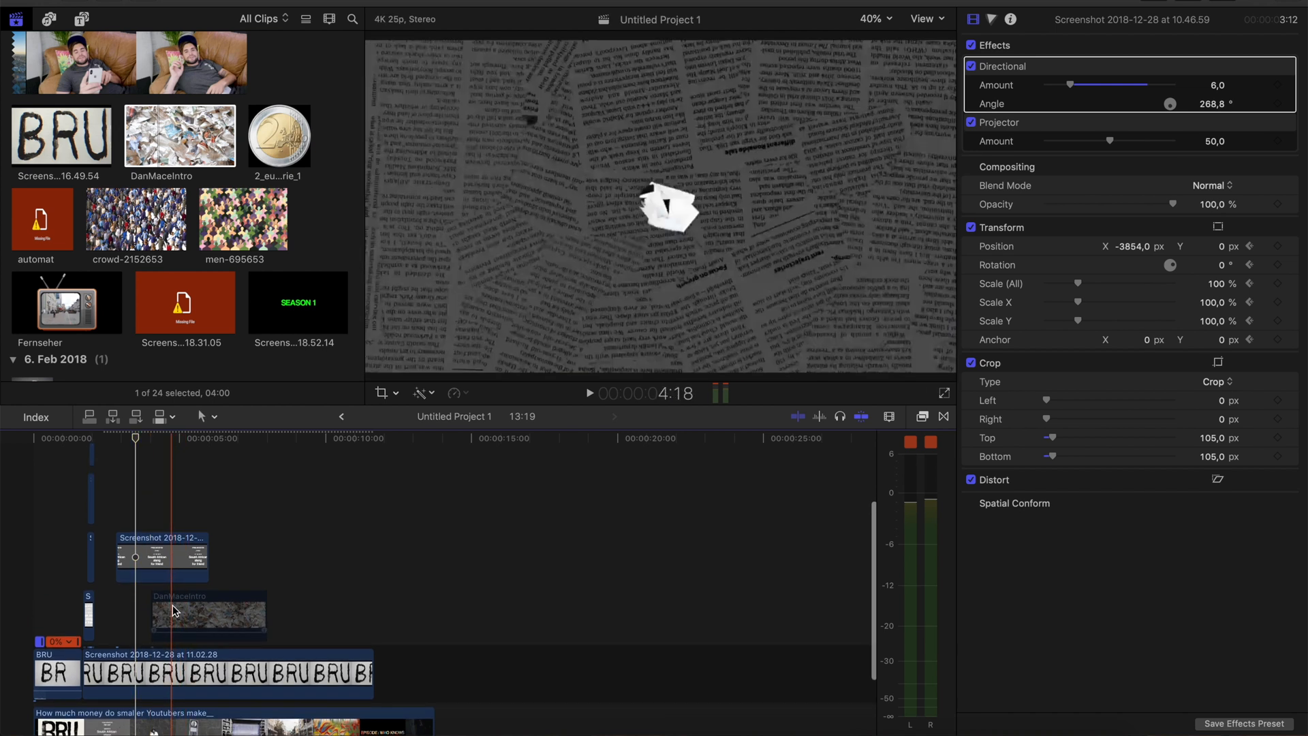
pyautogui.moveTo(172, 613); pyautogui.dragTo(305, 622)
pyautogui.press('space')
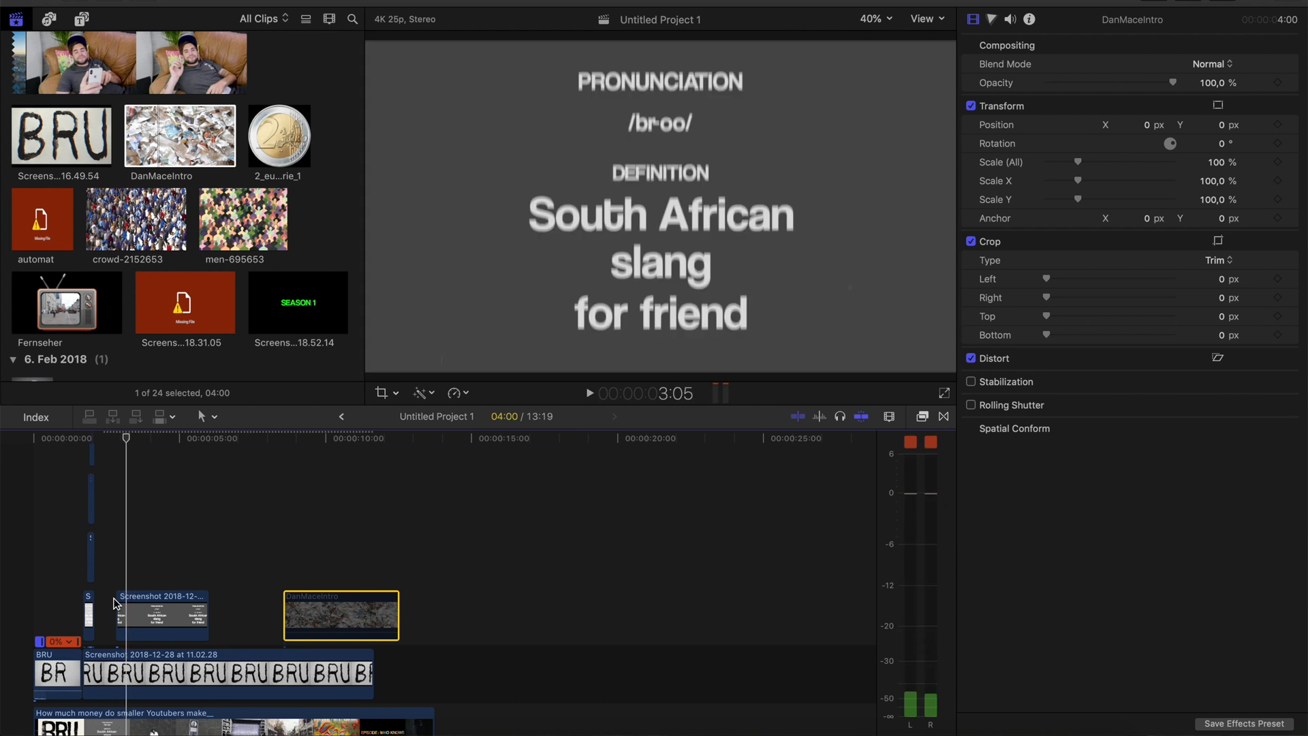
pyautogui.moveTo(340, 625); pyautogui.dragTo(182, 640)
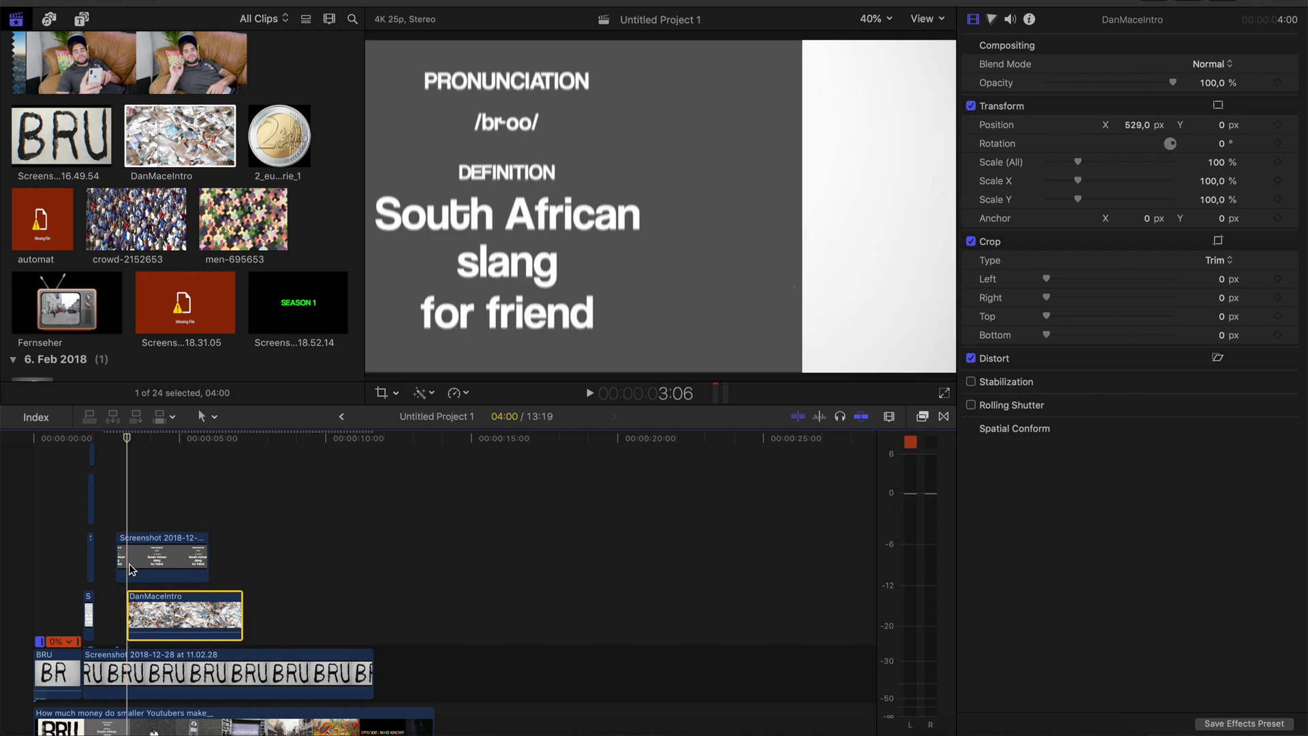
# Keyframe the DanMaceIntro clip's transform with horizontal position 1049 px at 3:06 and 0 px at 3:08
pyautogui.press('super+equal')
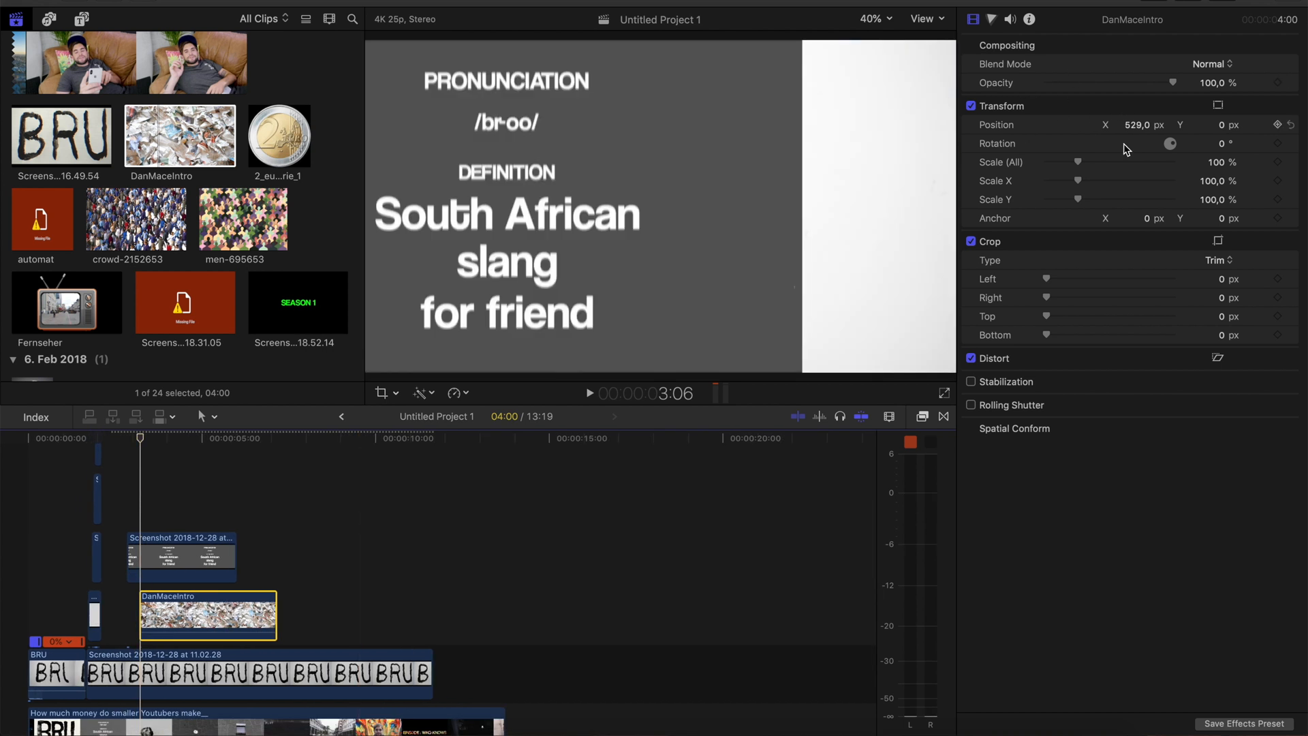
pyautogui.rightClick(1149, 106)
pyautogui.click(1183, 158)
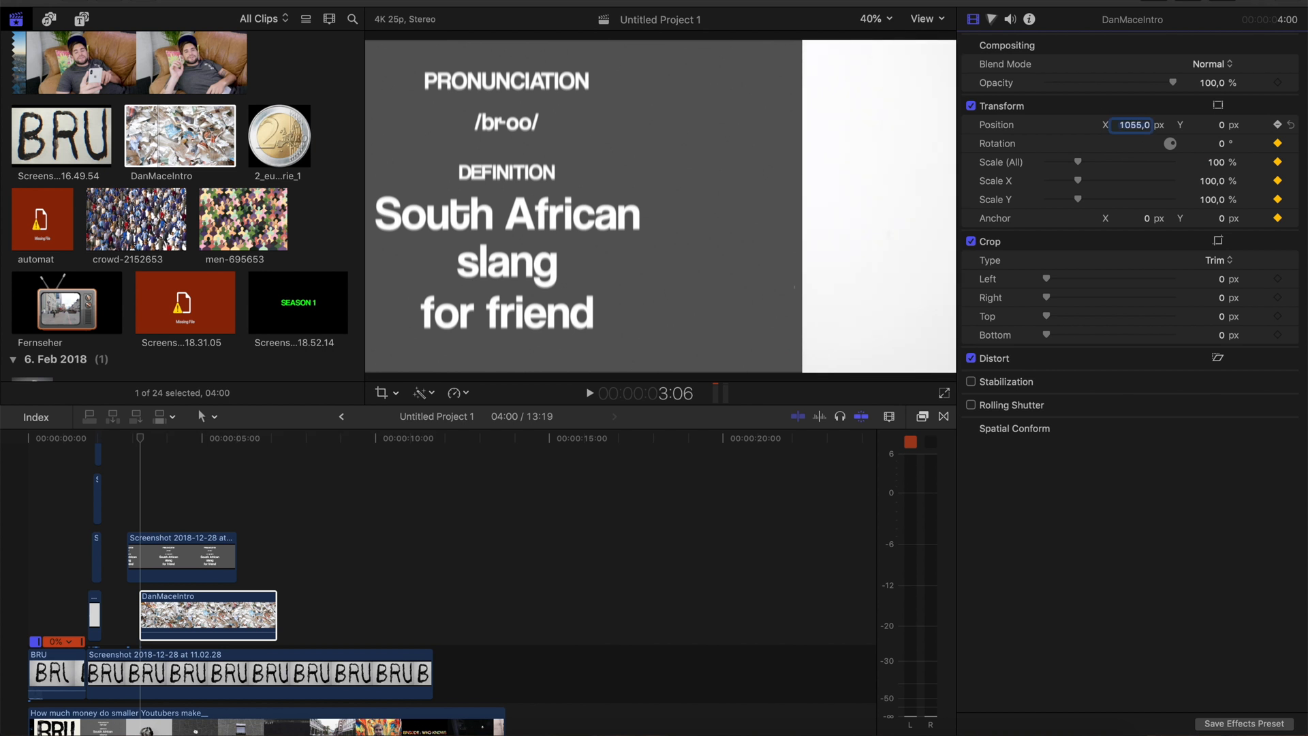
pyautogui.click(147, 528)
pyautogui.press('super+equal')
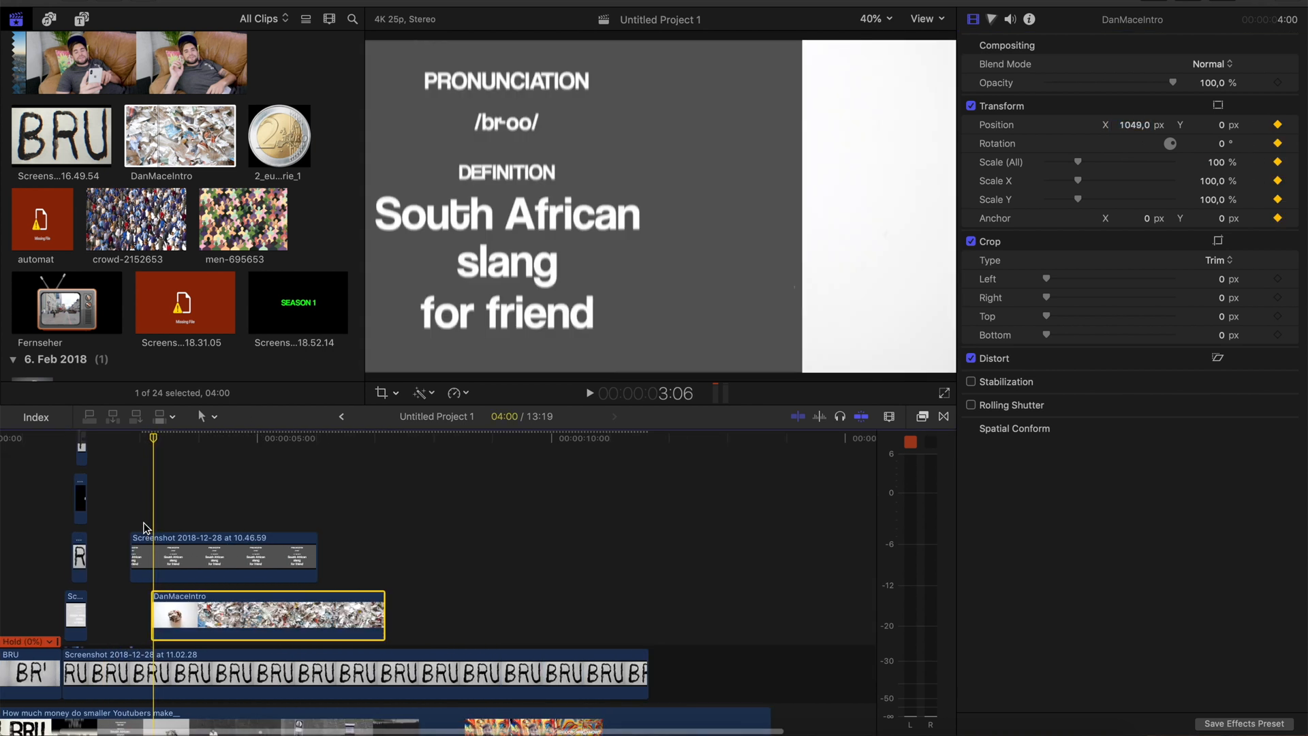
pyautogui.press('Right')
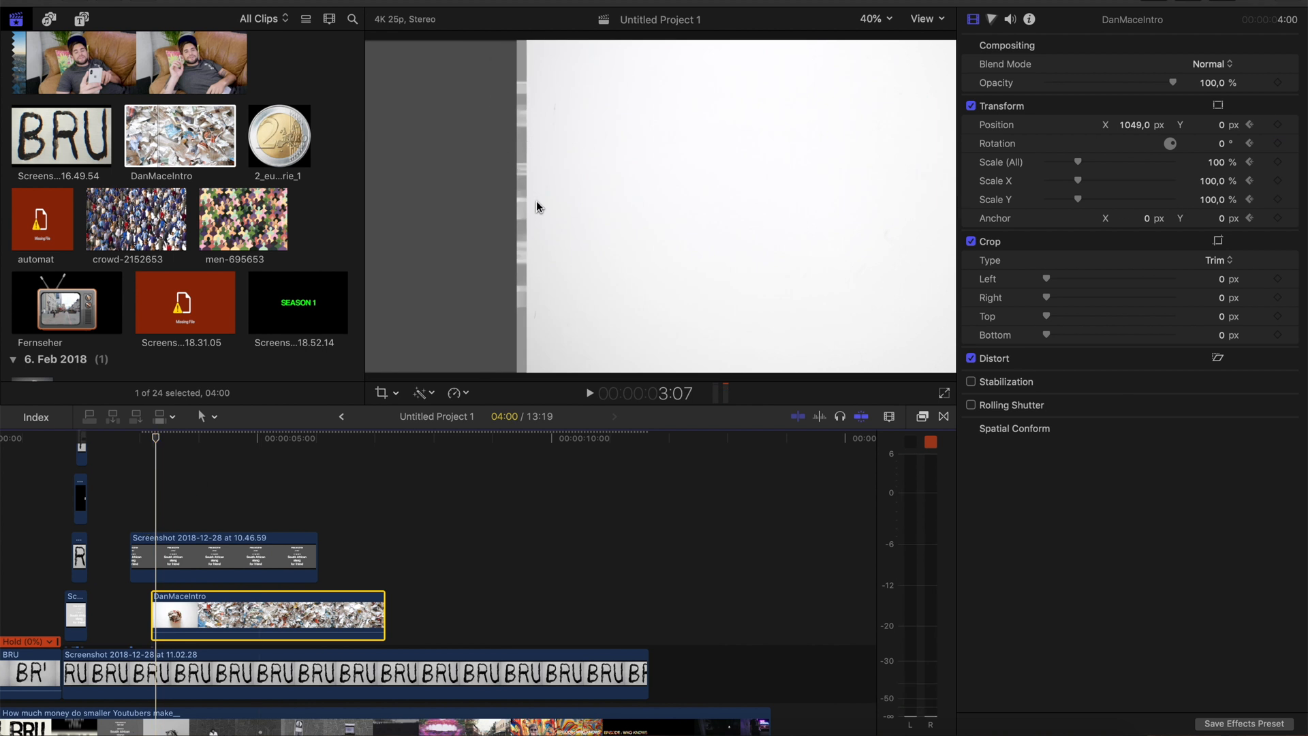
pyautogui.press('Right')
pyautogui.moveTo(1137, 125); pyautogui.dragTo(1137, 127)
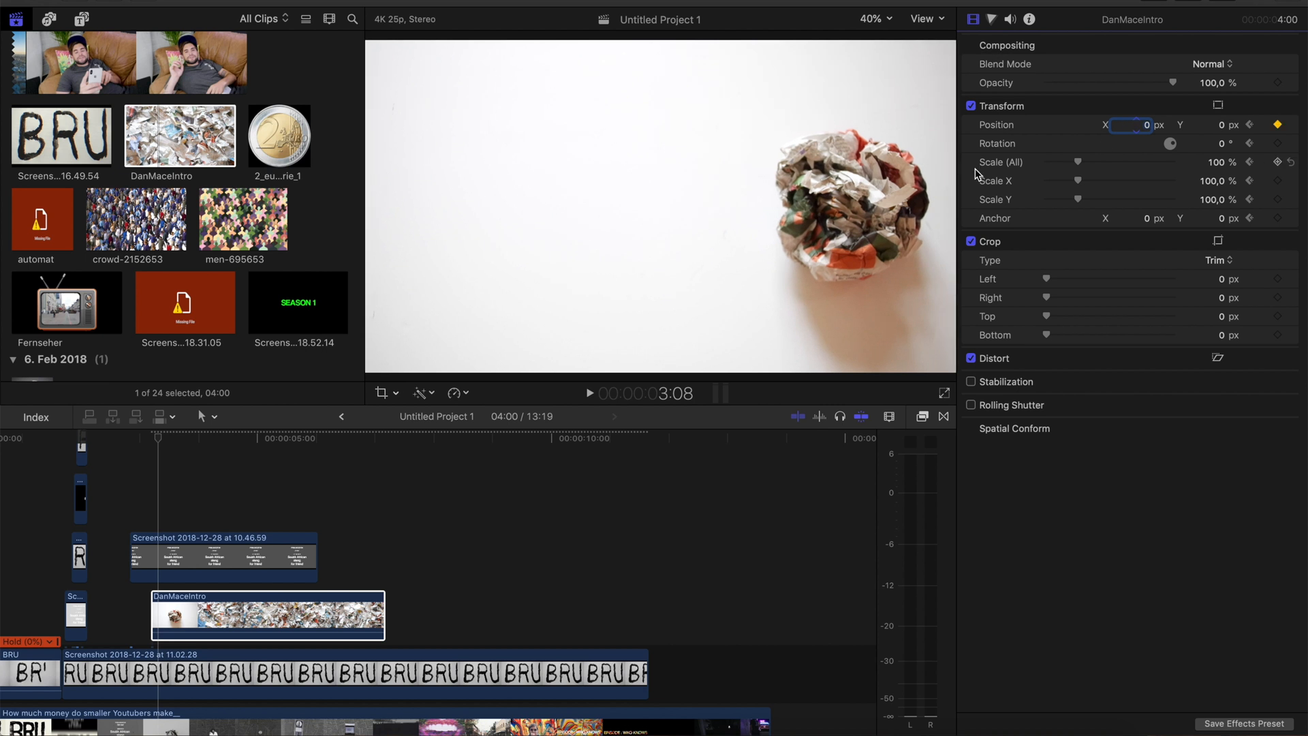
# Play the board-to-paper slide and compare the DanMaceIntro clip with the reference by disabling and re-enabling it
pyautogui.click(129, 494)
pyautogui.click(169, 557)
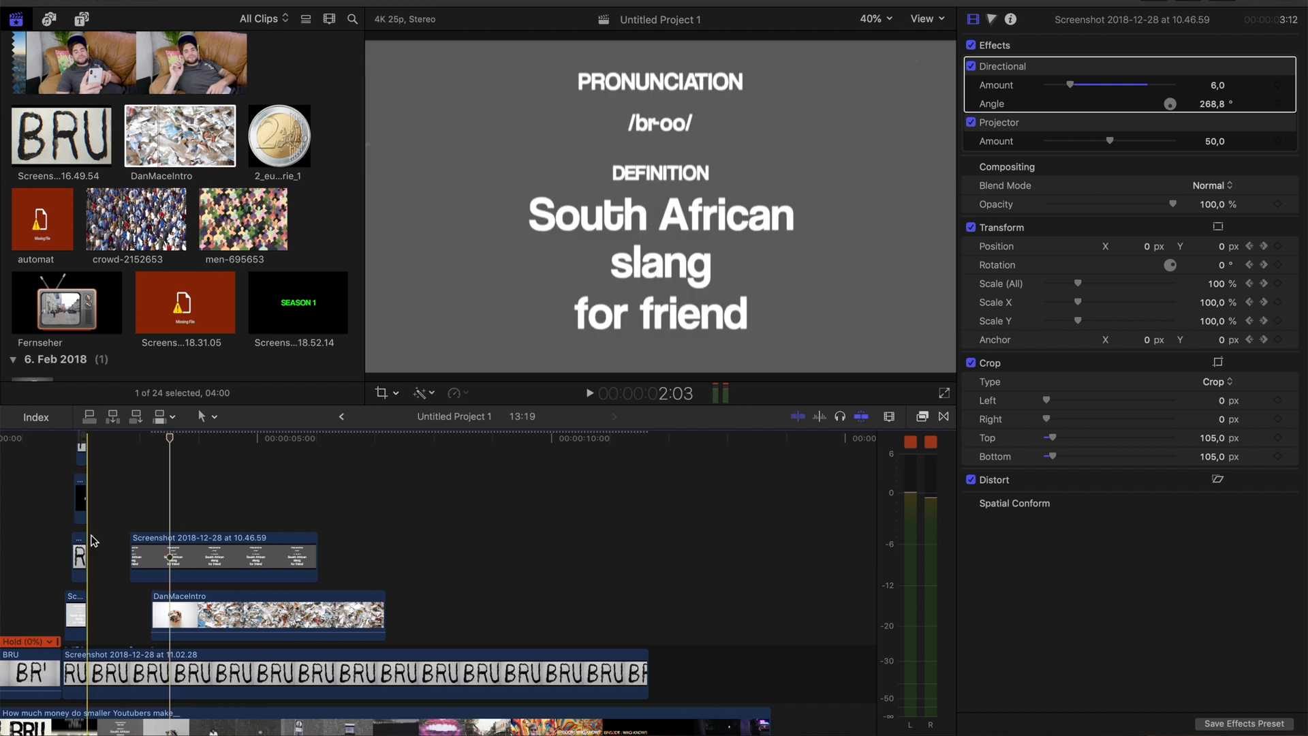
pyautogui.press('space')
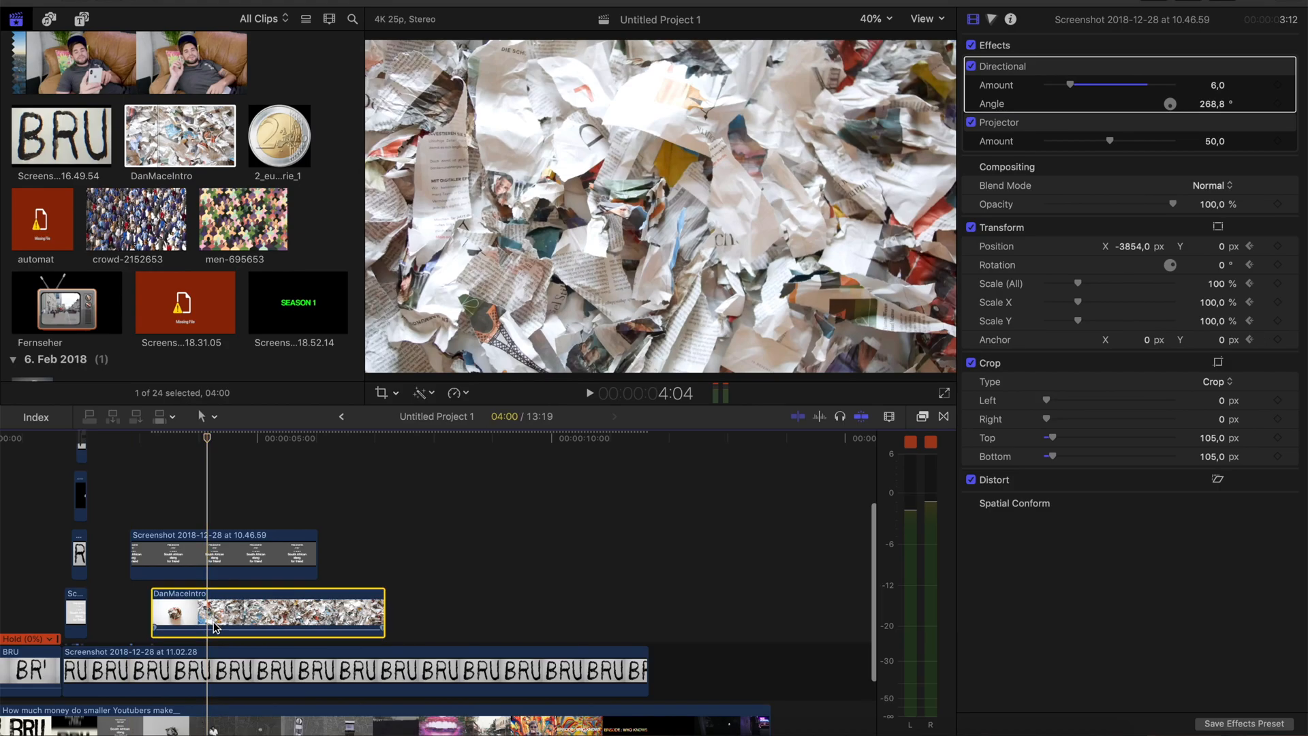
pyautogui.click(214, 627)
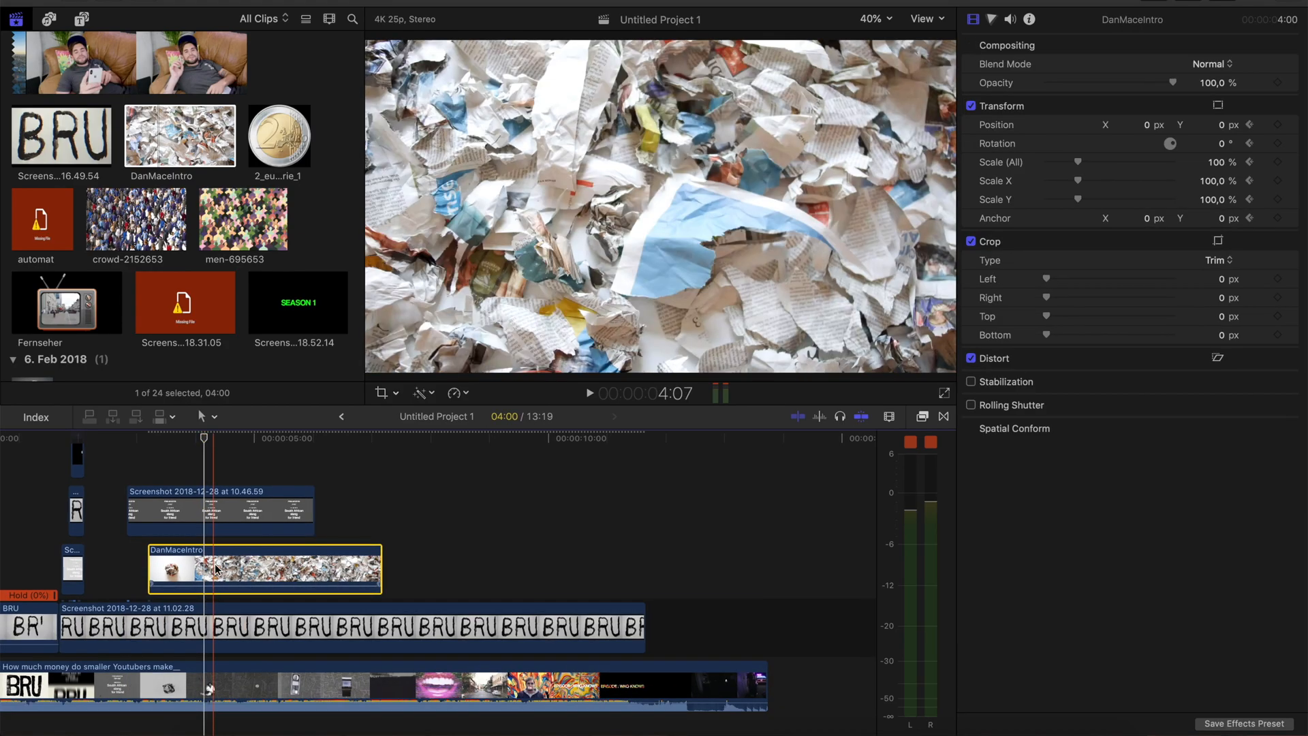
pyautogui.press('v')
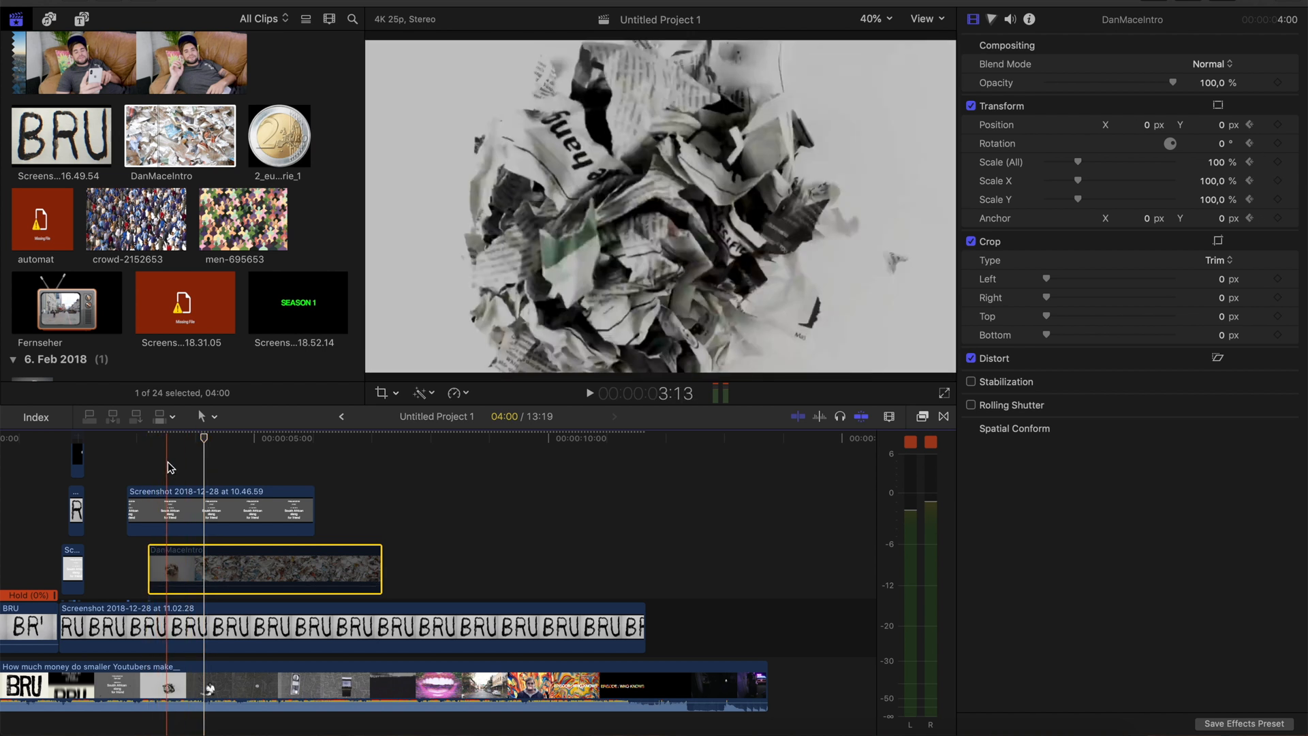
pyautogui.click(167, 463)
pyautogui.click(178, 566)
pyautogui.press('v')
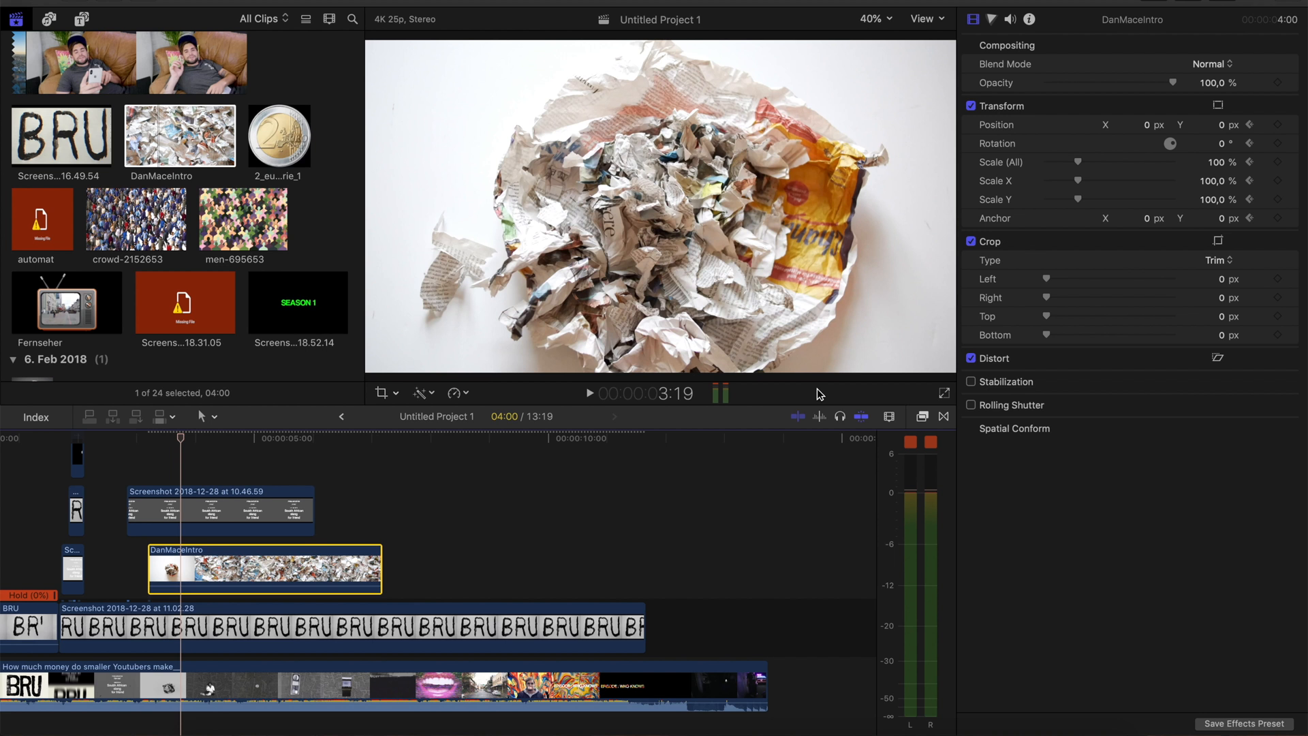
# Apply the Black & White effect to the DanMaceIntro clip and check it in playback against the reference
pyautogui.click(925, 415)
pyautogui.hscroll(3, 262, 535)
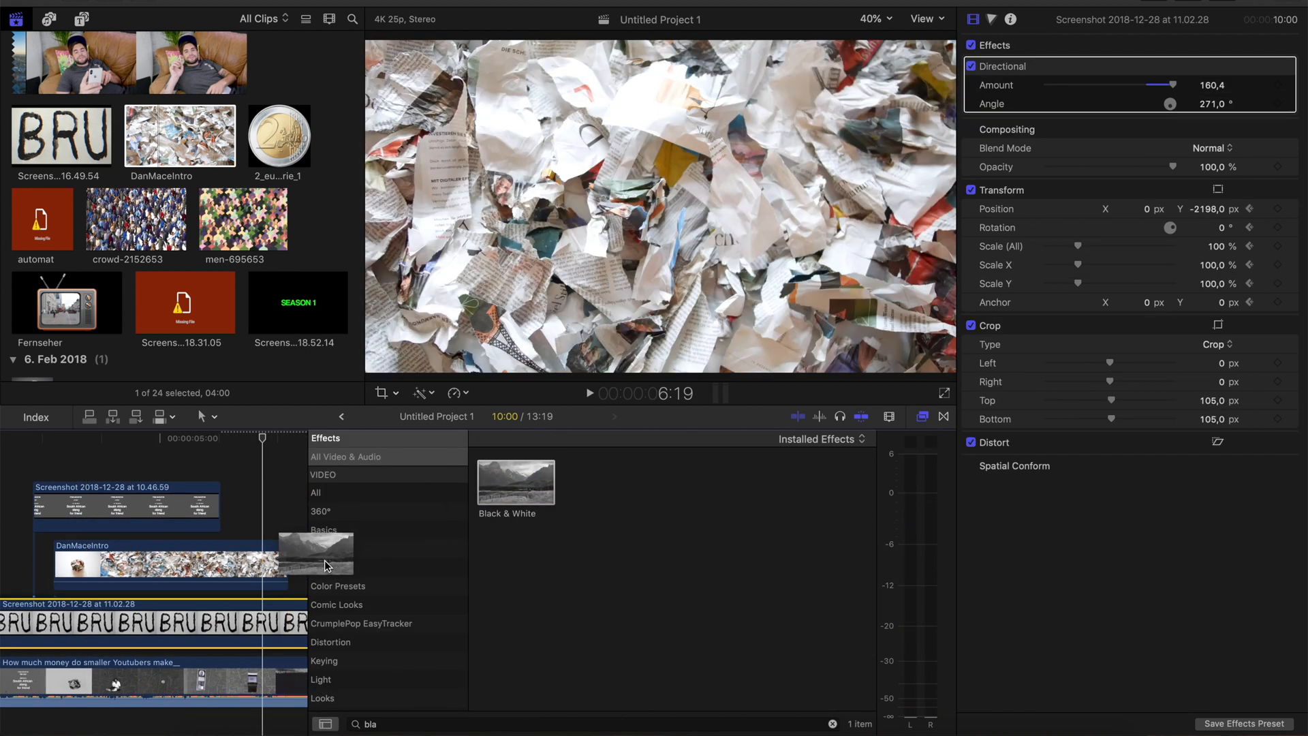
pyautogui.moveTo(325, 561); pyautogui.dragTo(150, 569)
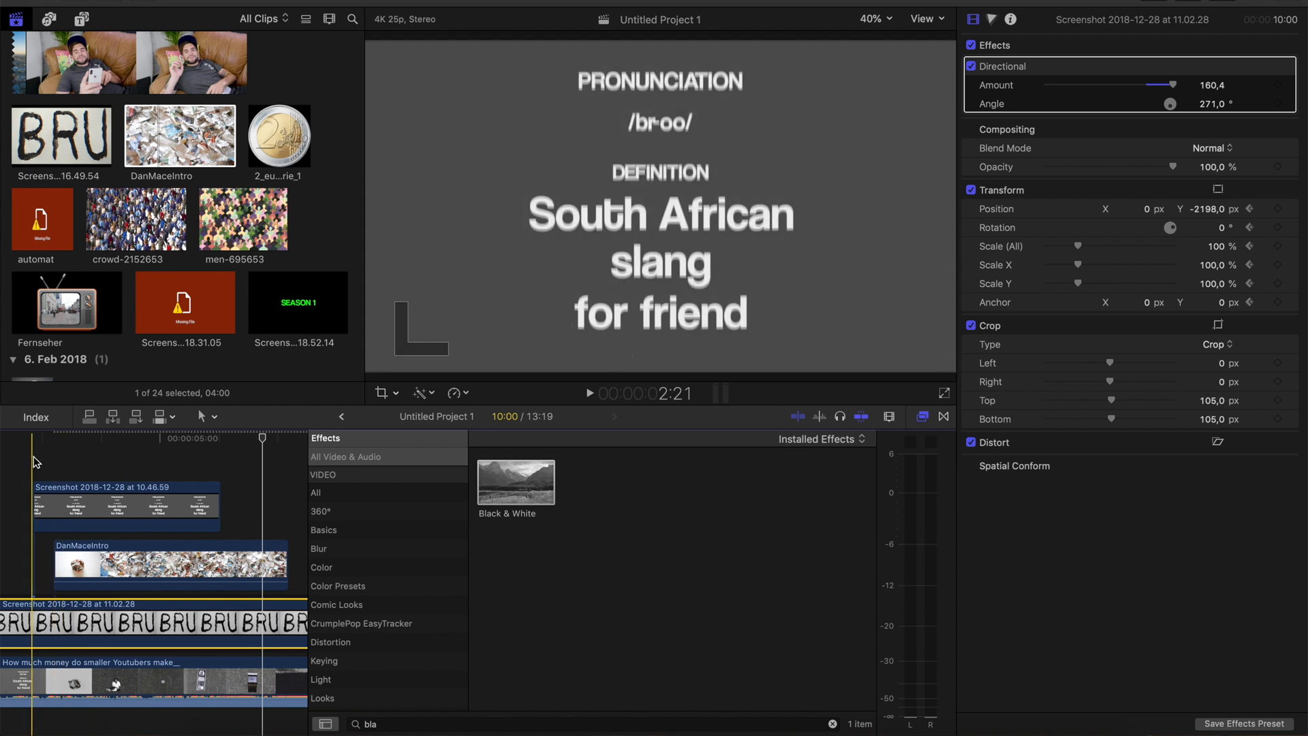
pyautogui.click(83, 578)
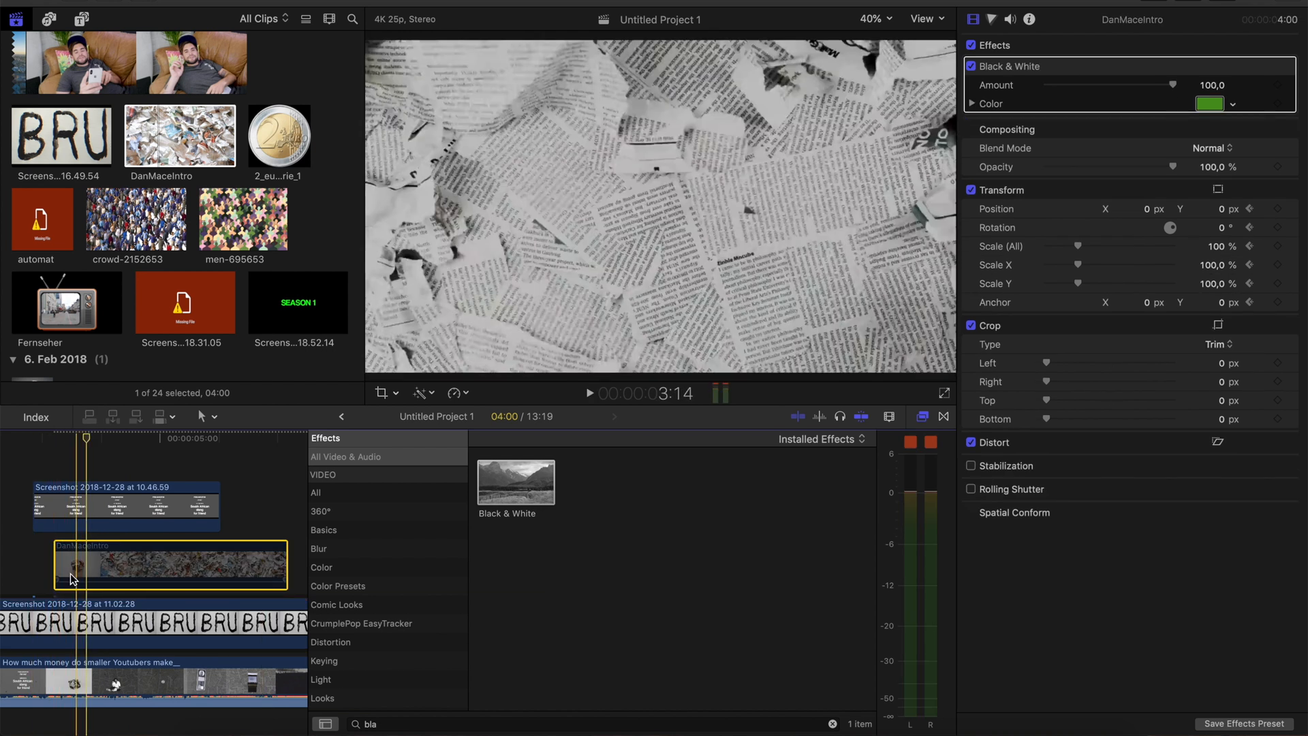
pyautogui.press('space')
pyautogui.press('space')
pyautogui.press('space')
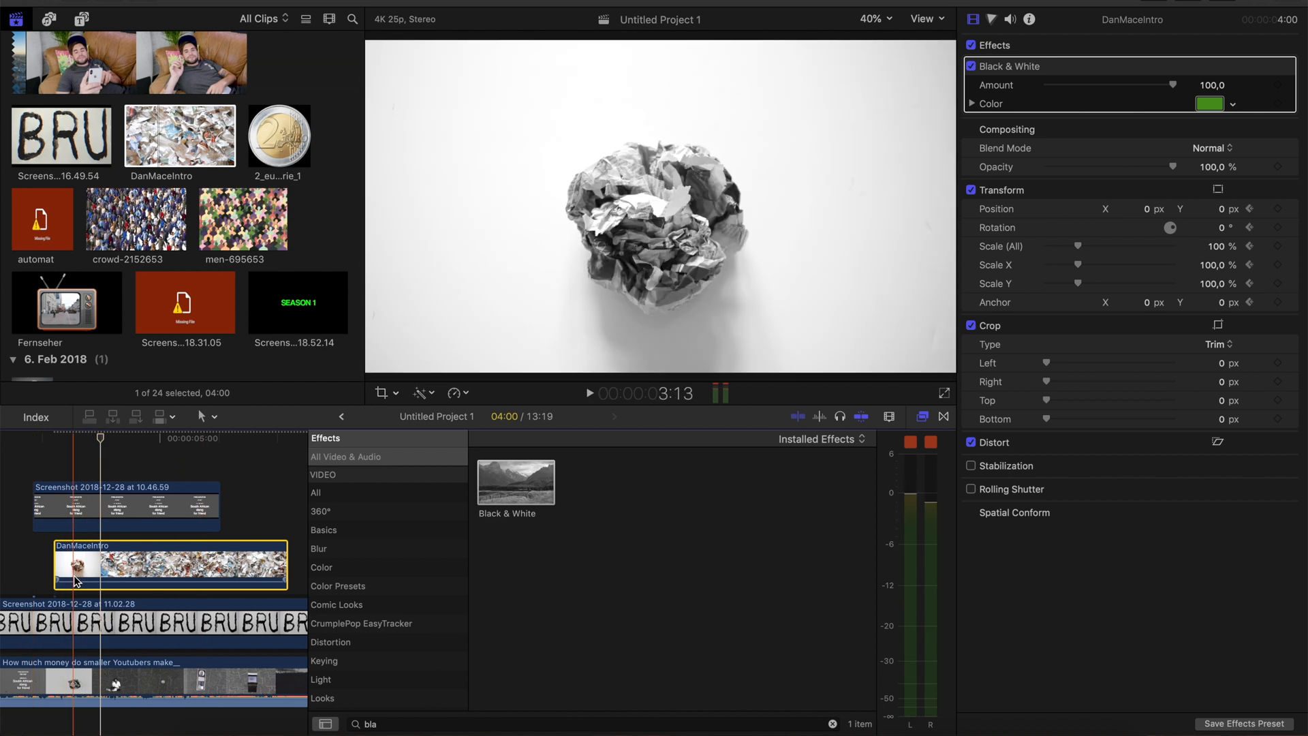
pyautogui.press('space')
pyautogui.press('space')
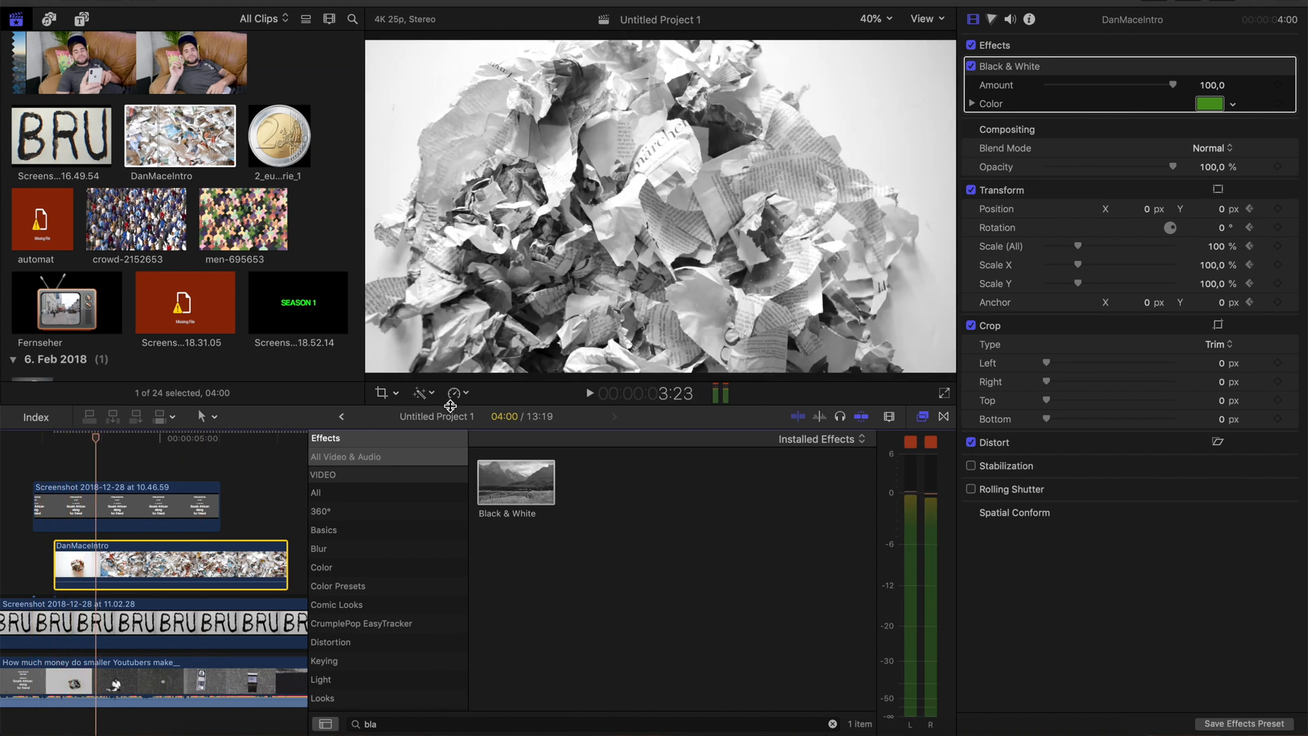
# Retime the DanMaceIntro clip to the fast 2x speed and play it
pyautogui.click(457, 393)
pyautogui.moveTo(484, 424)
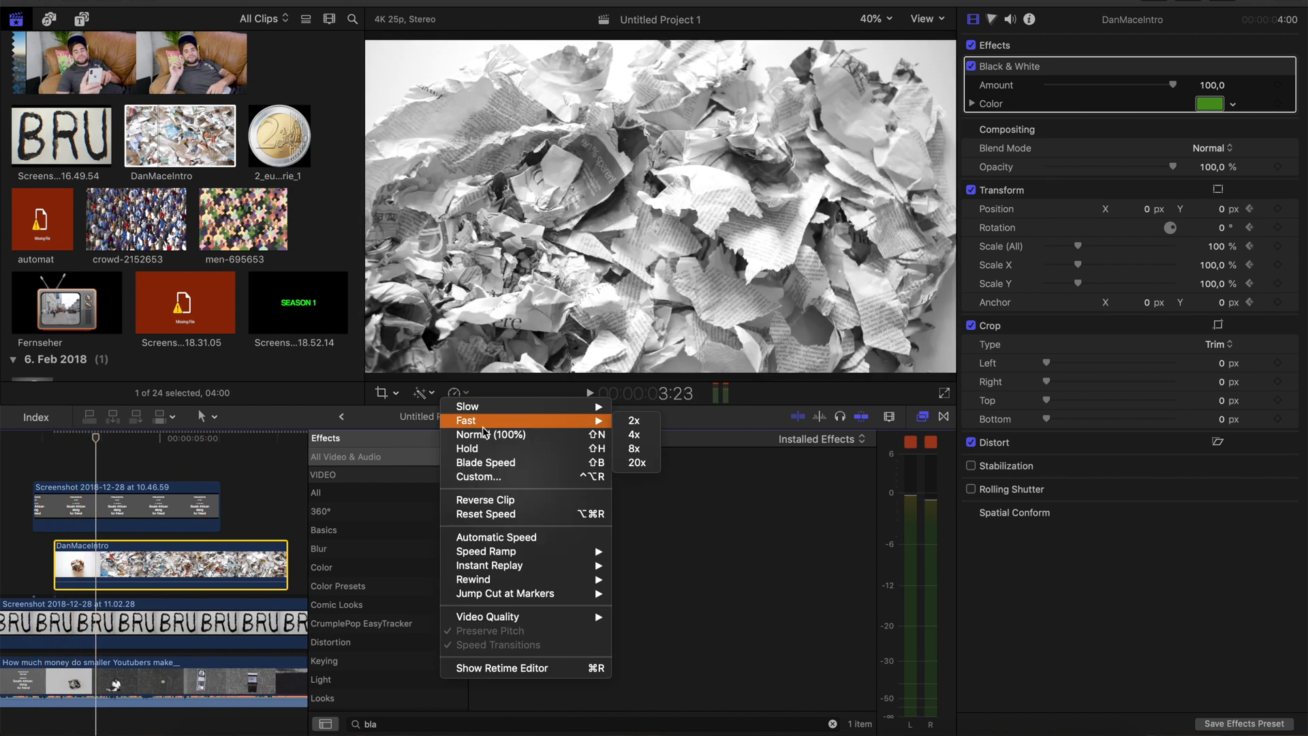
pyautogui.click(637, 422)
pyautogui.press('space')
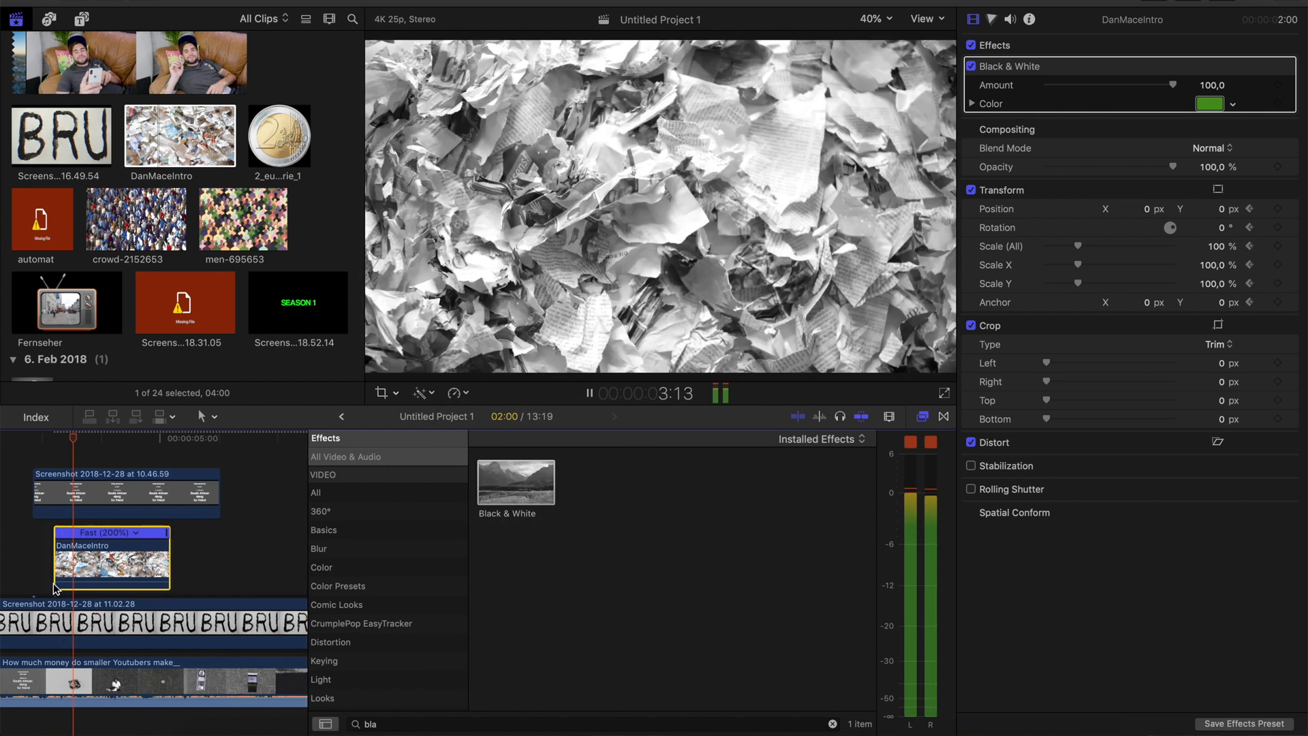
pyautogui.press('space')
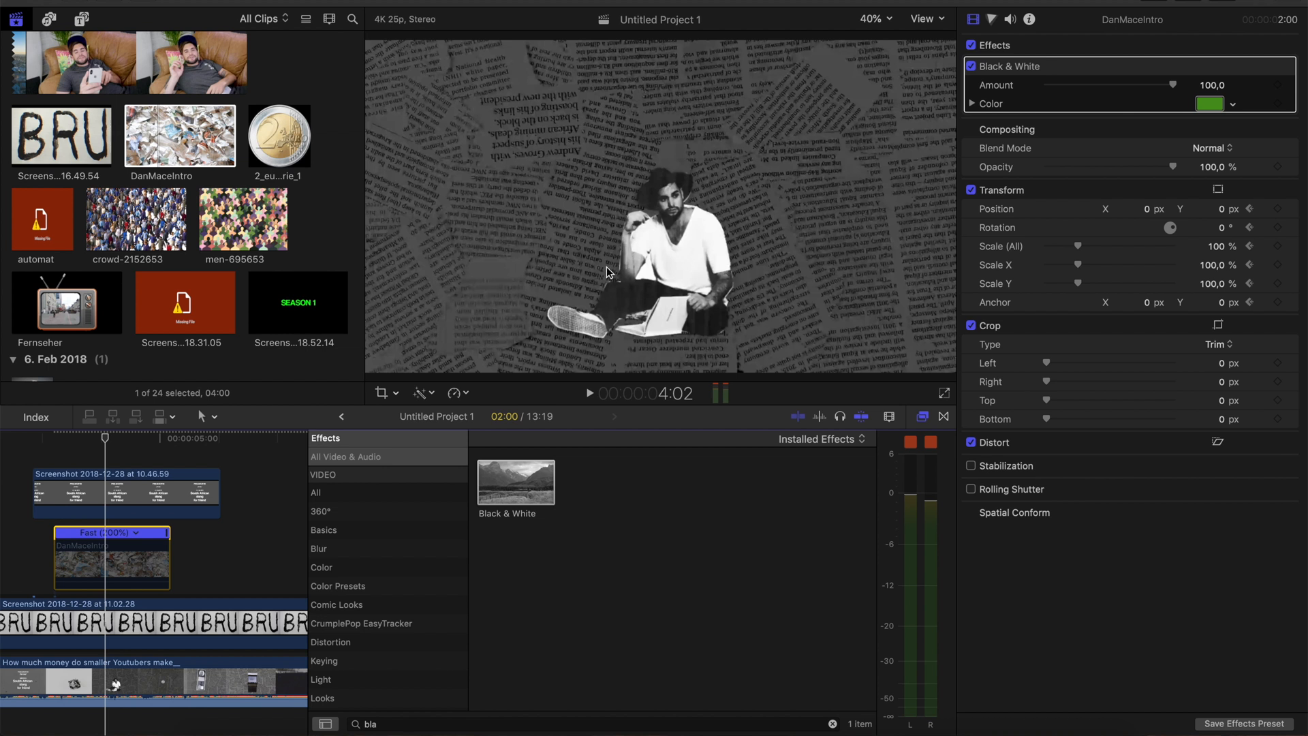
# Play the reference with the DanMaceIntro clip disabled, re-enable the clip, and play the same section again to compare
pyautogui.press('space')
pyautogui.press('space')
pyautogui.press('space')
pyautogui.press('space')
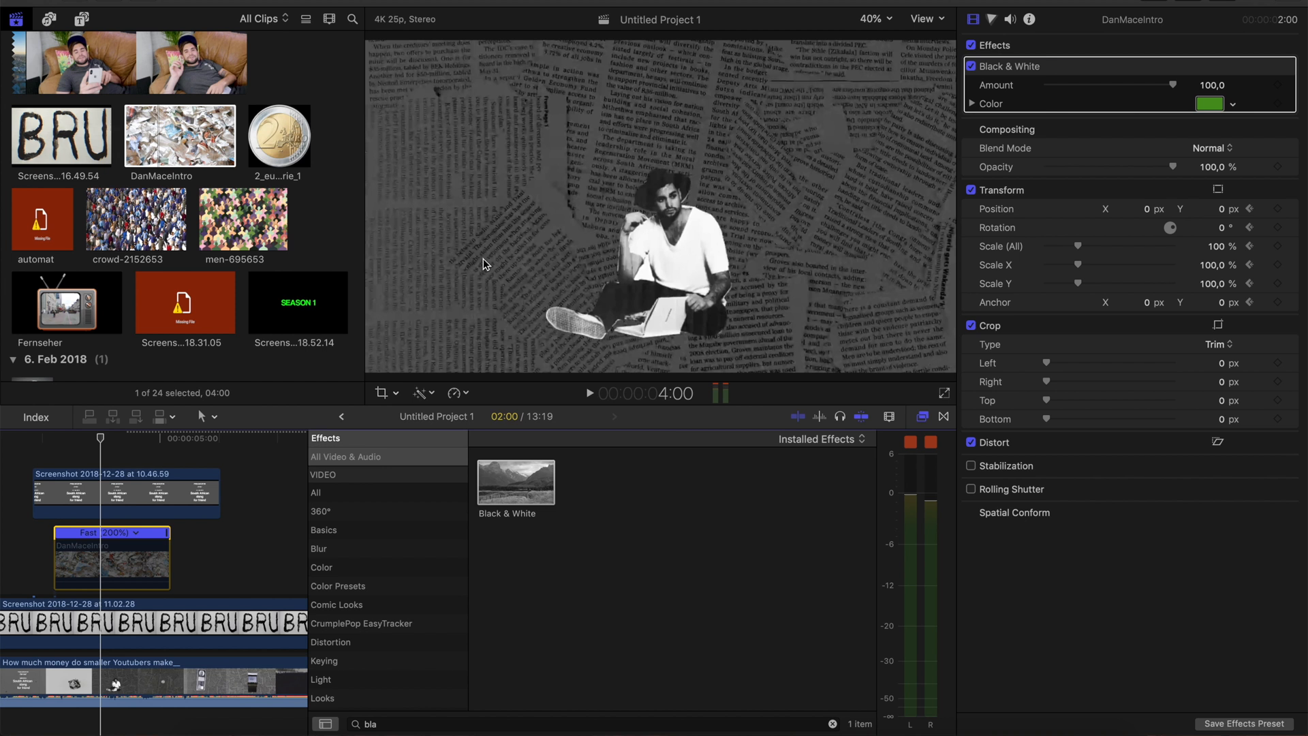
pyautogui.press('v')
pyautogui.press('space')
pyautogui.press('space')
pyautogui.scroll(-4, 175, 197)
pyautogui.scroll(13, 173, 195)
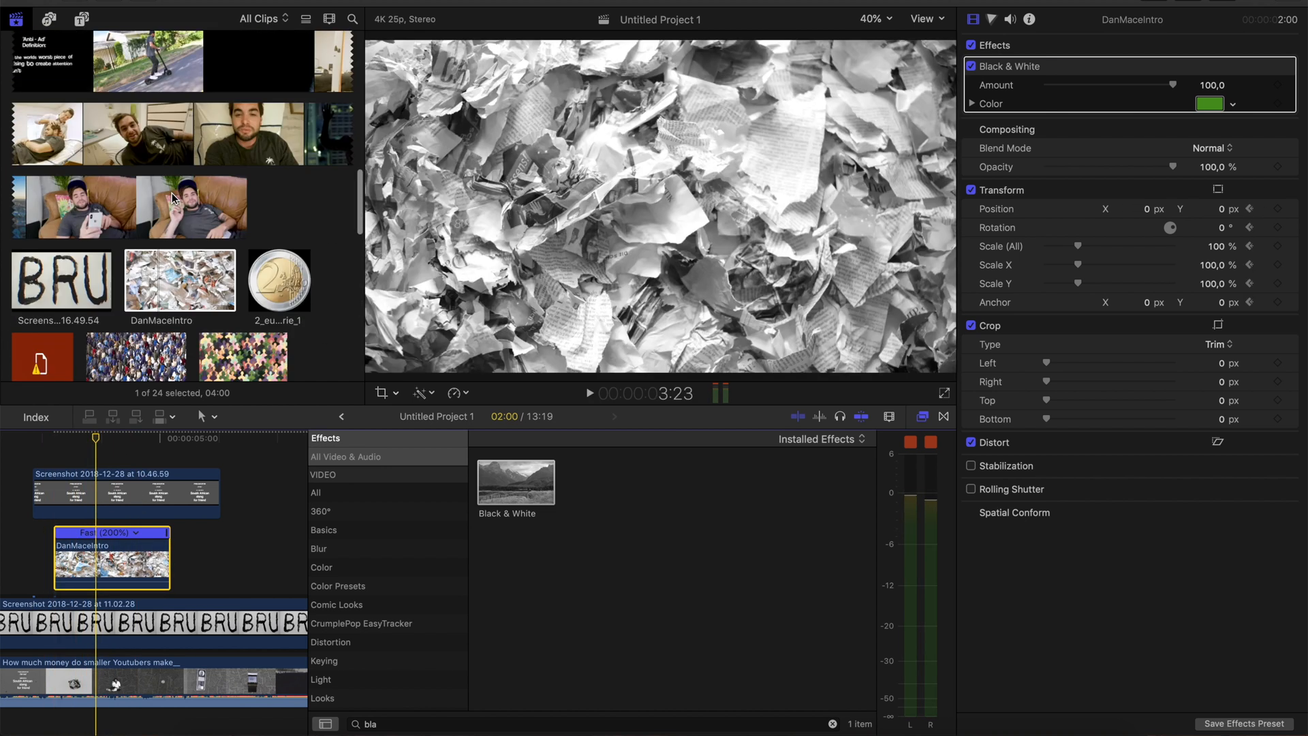
# Place the stepfalten green-screen clip above the other clips over the crumpled-paper section and apply the Keyer effect to it
pyautogui.click(184, 232)
pyautogui.moveTo(101, 479); pyautogui.dragTo(82, 452)
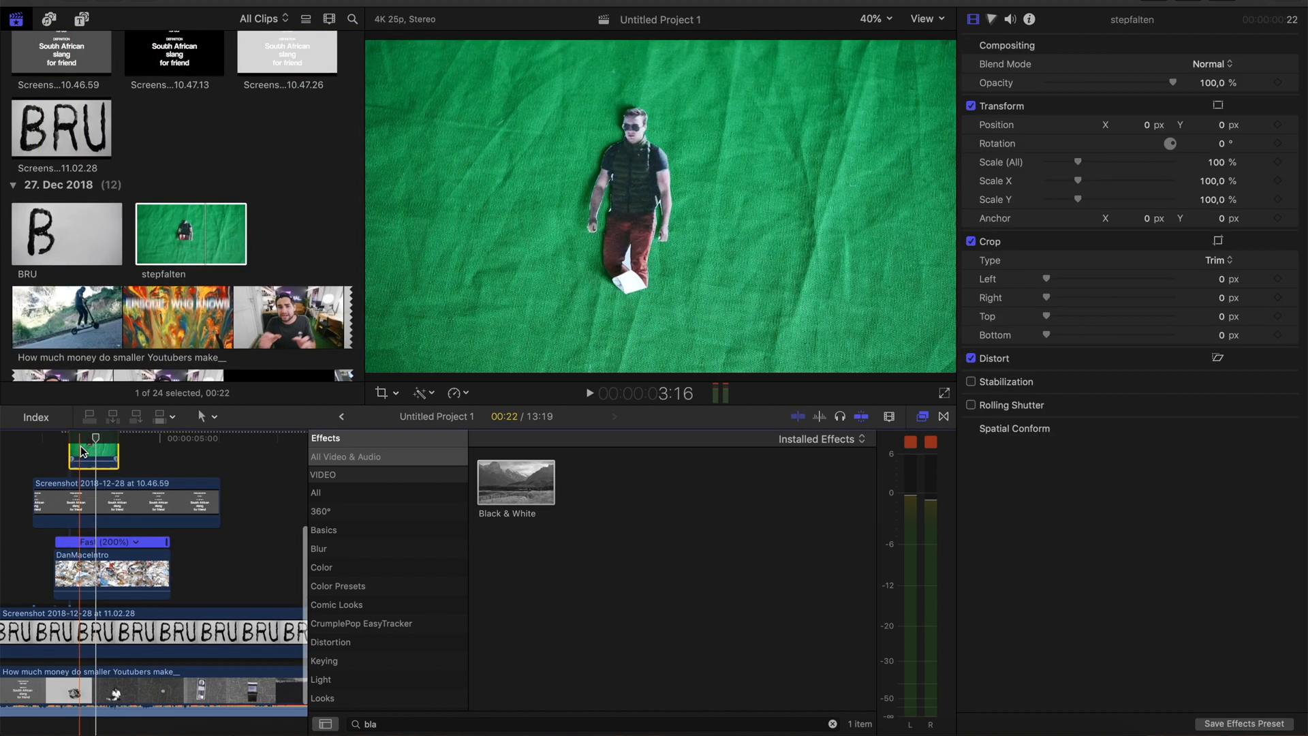
pyautogui.click(84, 456)
pyautogui.press('super+1')
pyautogui.click(82, 457)
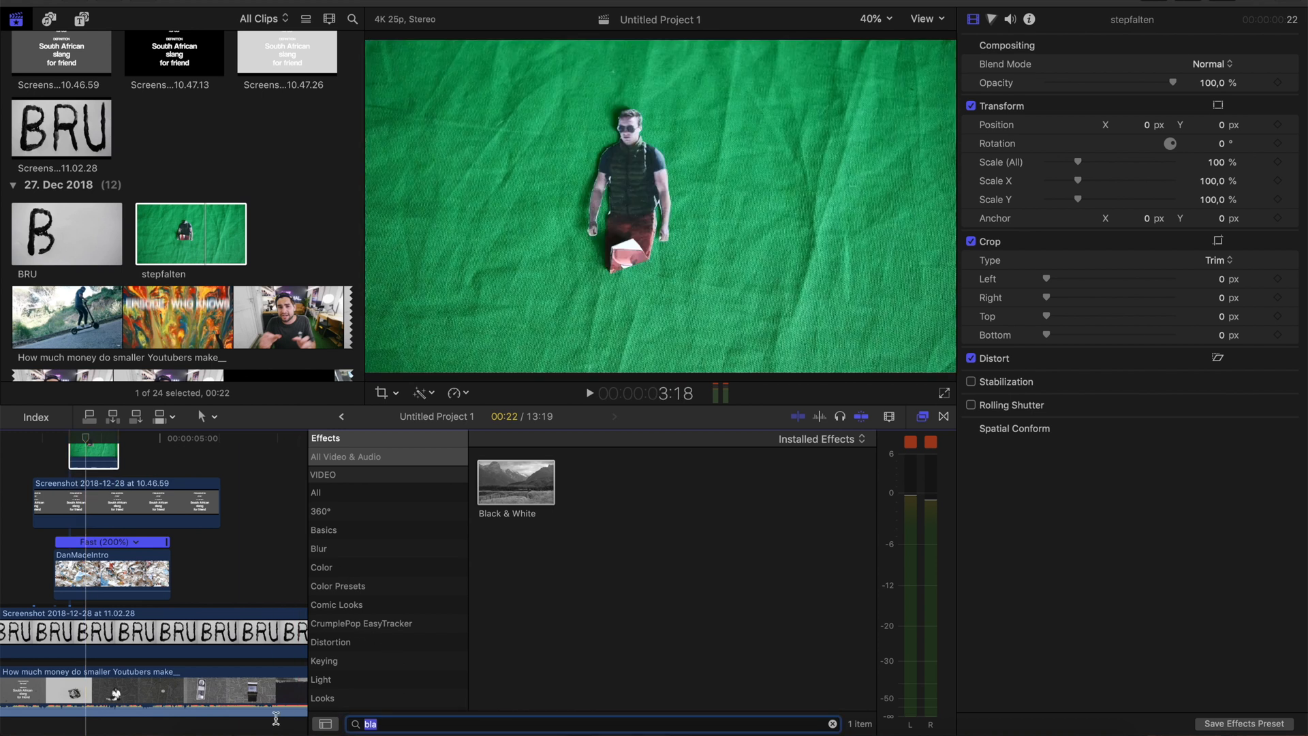
pyautogui.write('keyer')
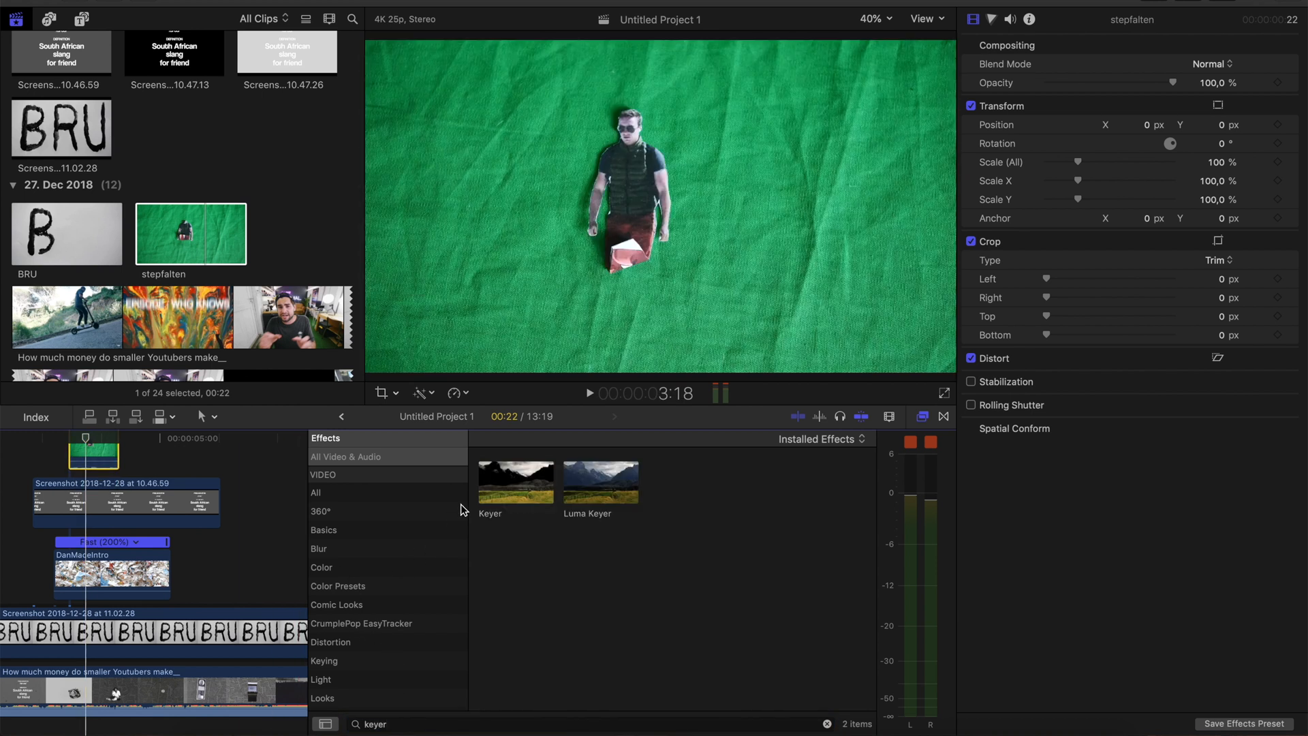
pyautogui.moveTo(490, 490); pyautogui.dragTo(87, 450)
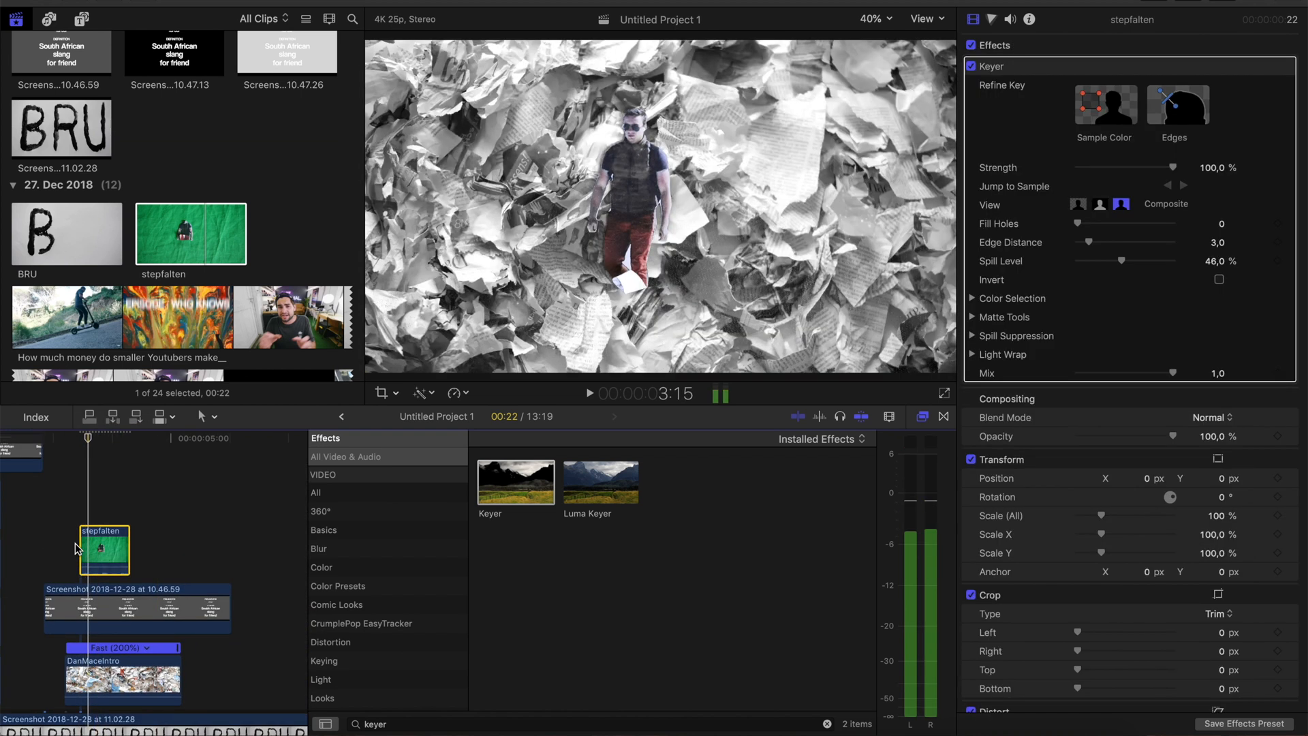
# Move the stepfalten clip to start at 3:17, where the paper fills the frame, and add a hold on its first frame
pyautogui.press('Left')
pyautogui.press('Left')
pyautogui.press('Right')
pyautogui.press('super+equal')
pyautogui.moveTo(80, 548); pyautogui.dragTo(139, 550)
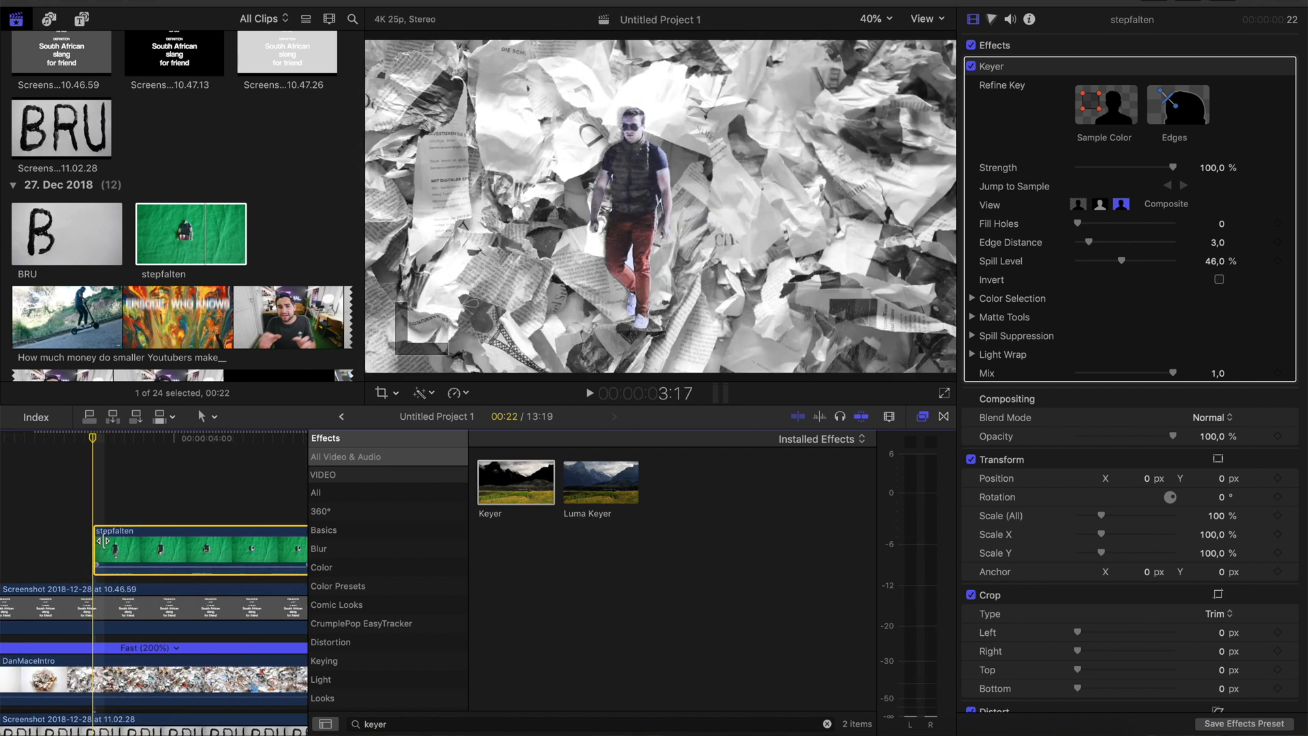
pyautogui.click(460, 393)
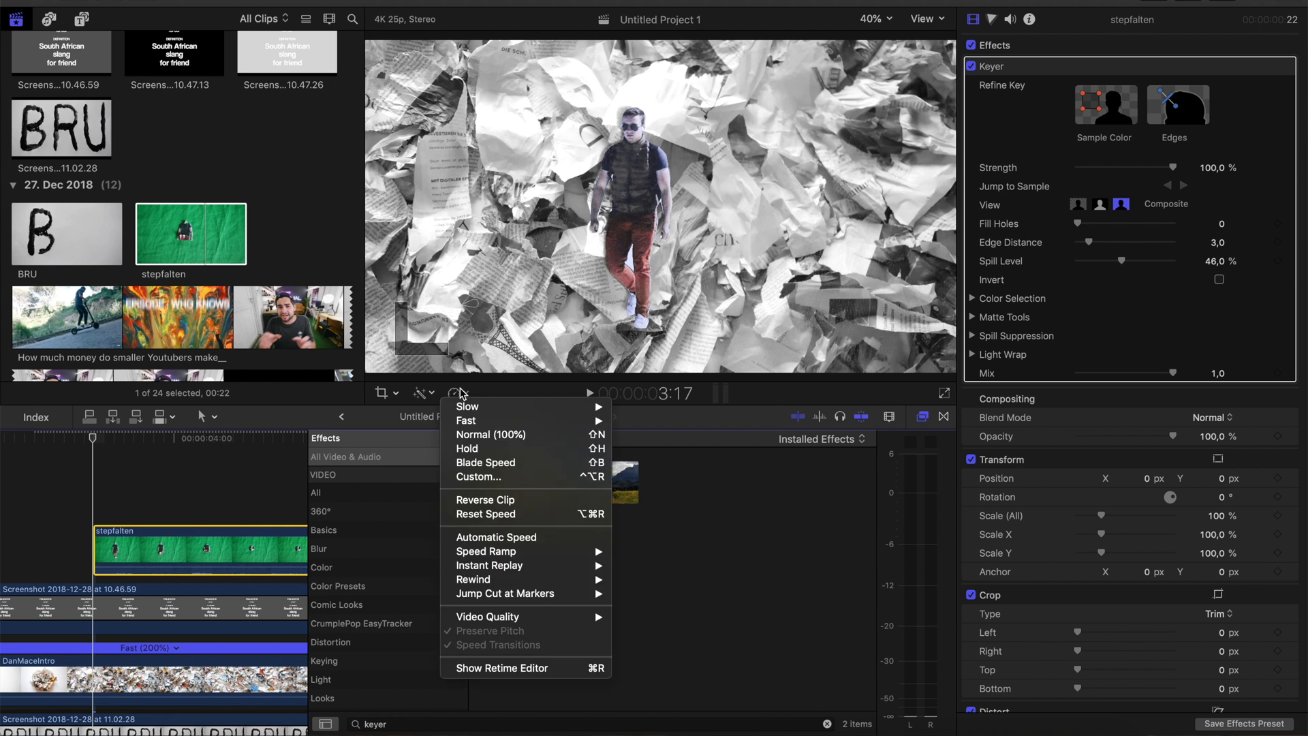
pyautogui.click(481, 450)
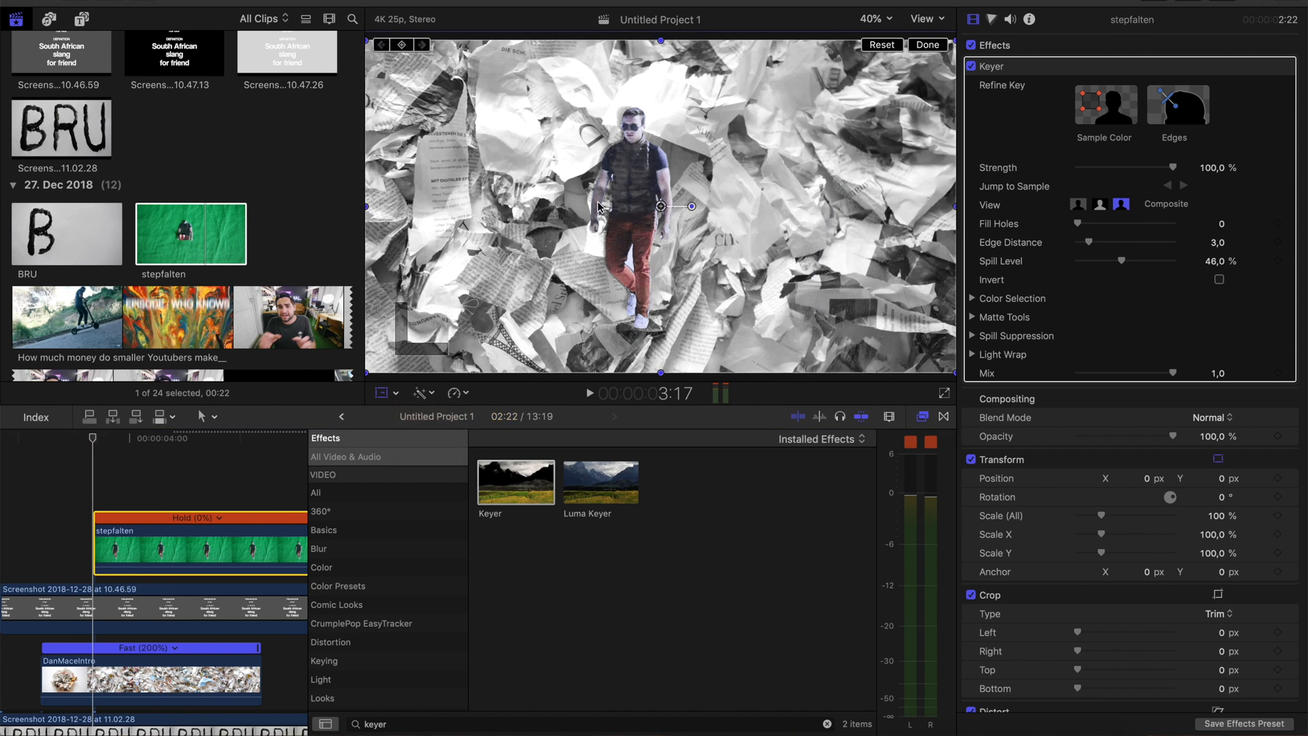
# Move the figure off-screen to position X -2059.8 px, Y -117.5 px and set a transform keyframe at 3:17
pyautogui.moveTo(598, 207); pyautogui.dragTo(275, 230)
pyautogui.moveTo(709, 222); pyautogui.dragTo(681, 225)
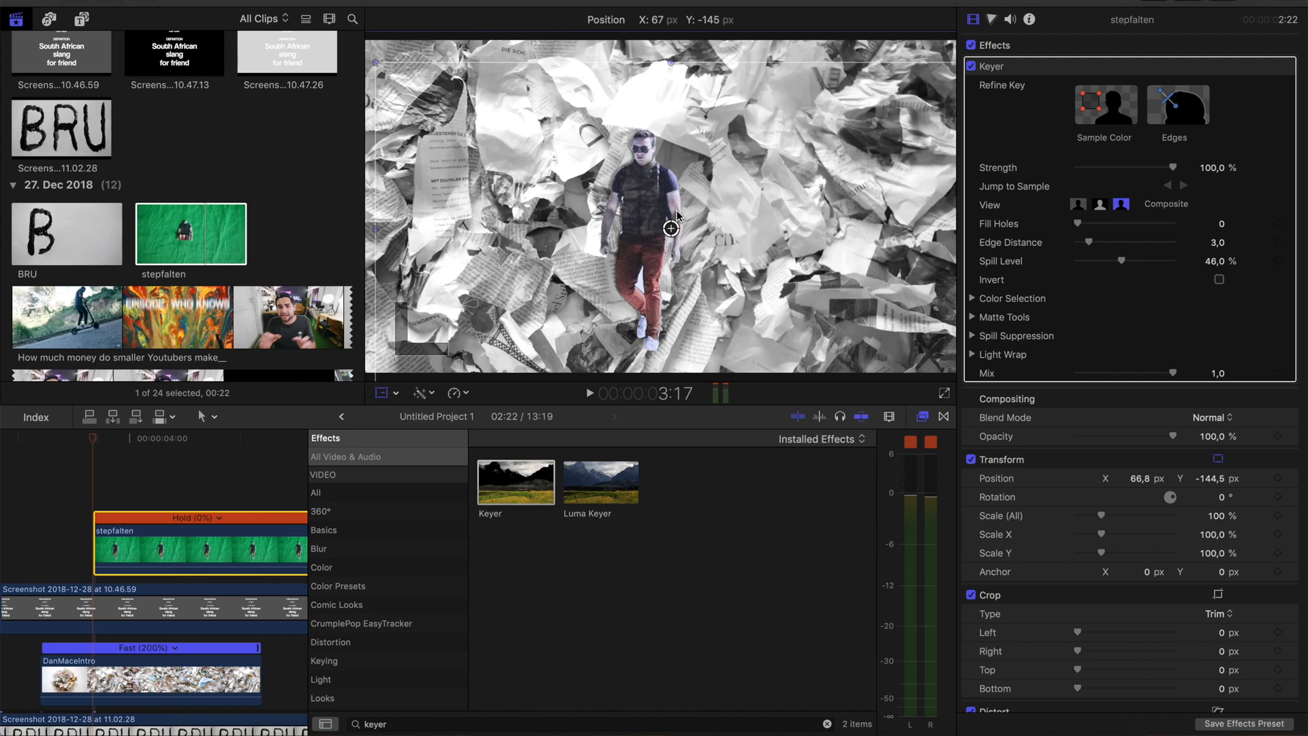
pyautogui.moveTo(681, 216); pyautogui.dragTo(592, 199)
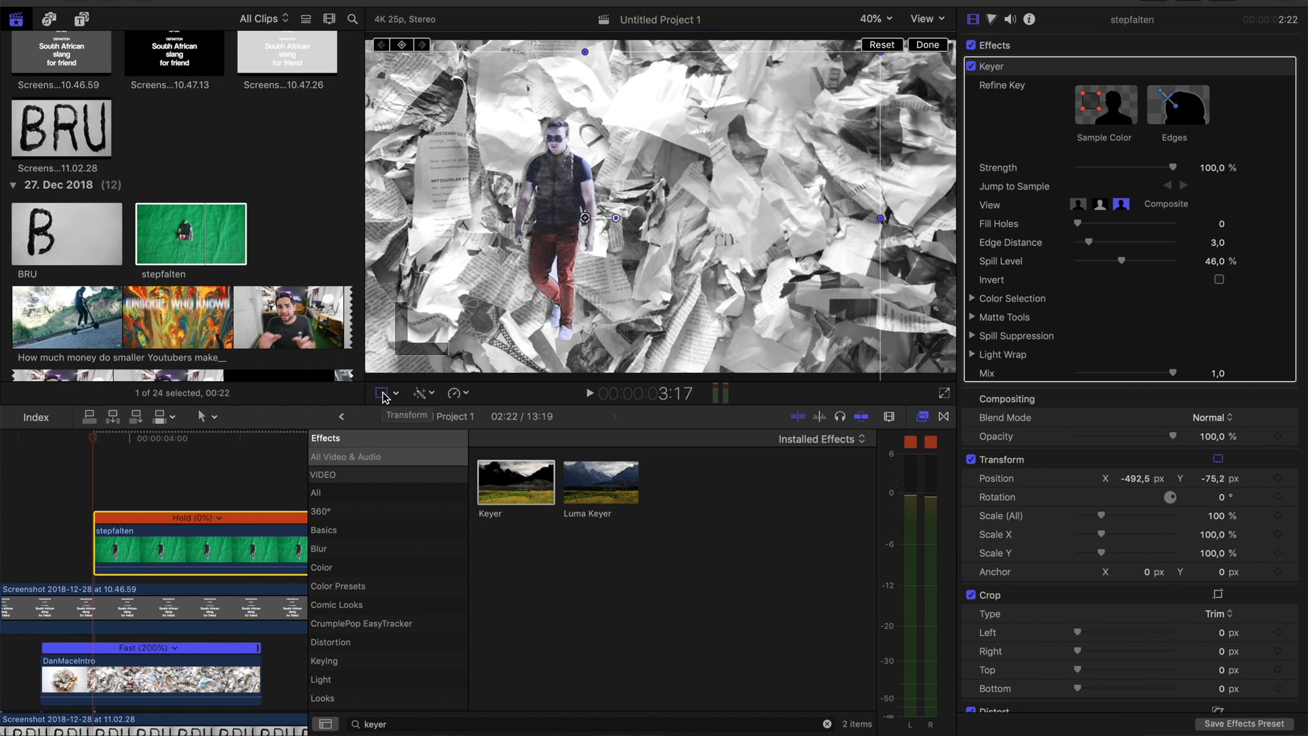
pyautogui.moveTo(665, 258); pyautogui.dragTo(426, 255)
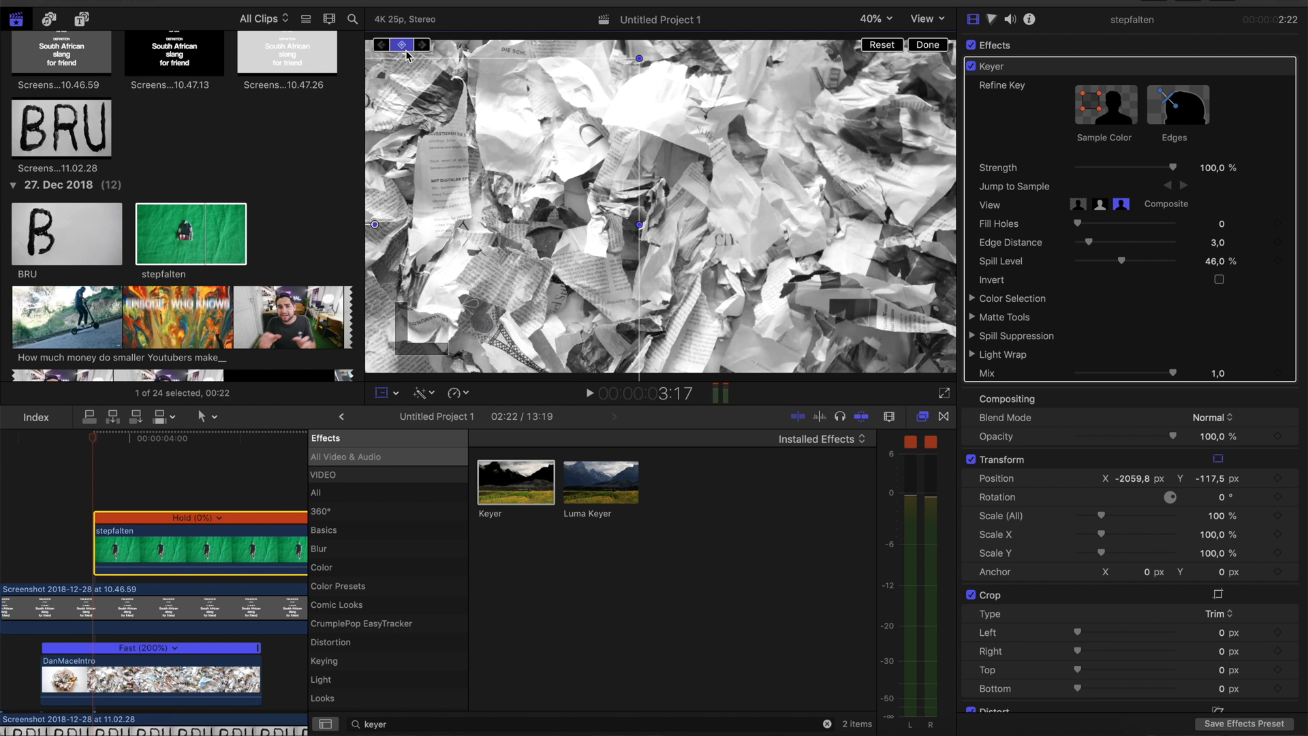
# Animate the figure sliding in by placing it at X 290.3 px, Y -112.2 px at 3:23, and close the transform controls
pyautogui.click(97, 510)
pyautogui.press('space')
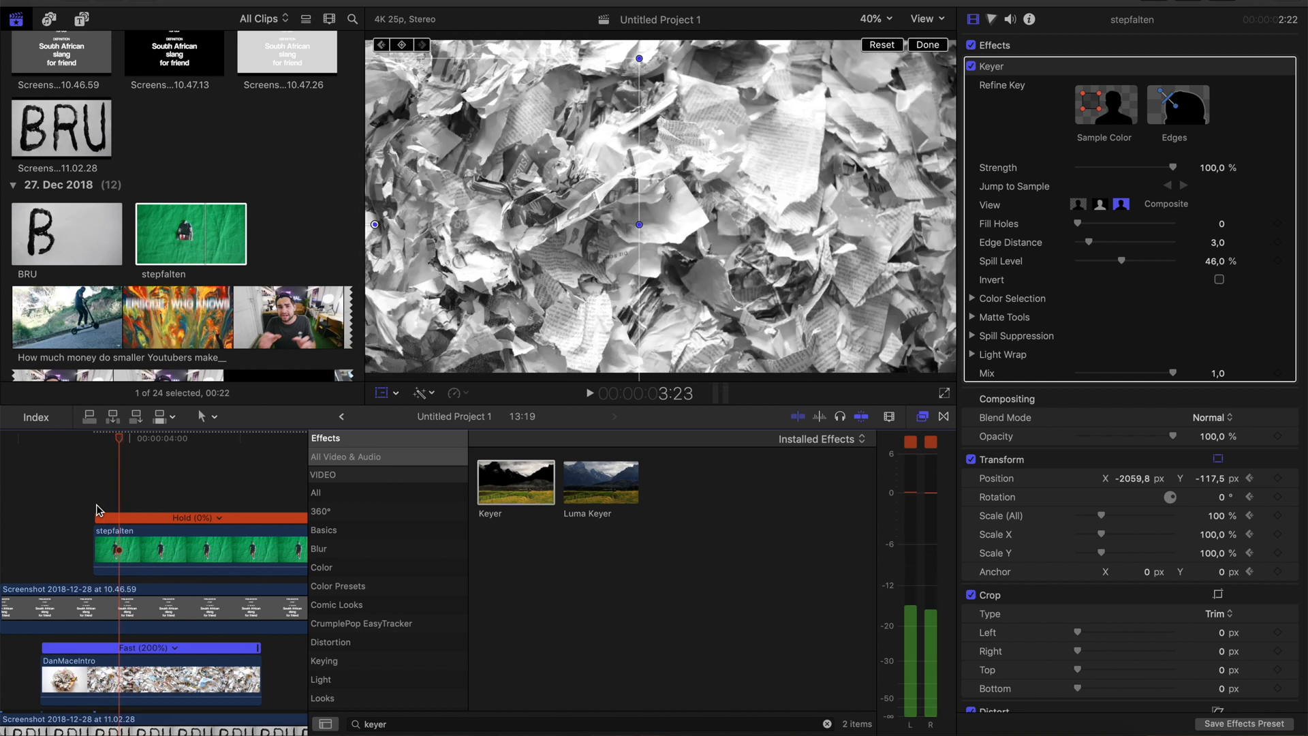
pyautogui.moveTo(564, 243); pyautogui.dragTo(845, 255)
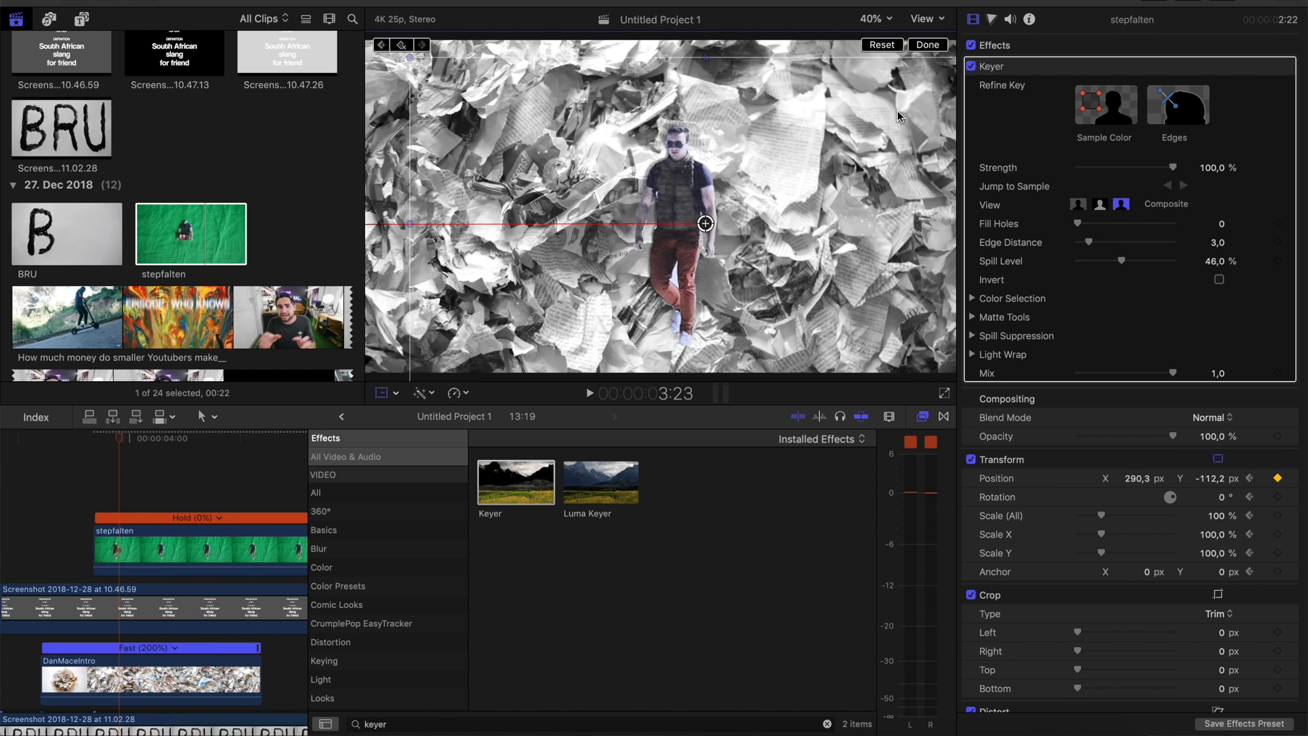
pyautogui.click(926, 45)
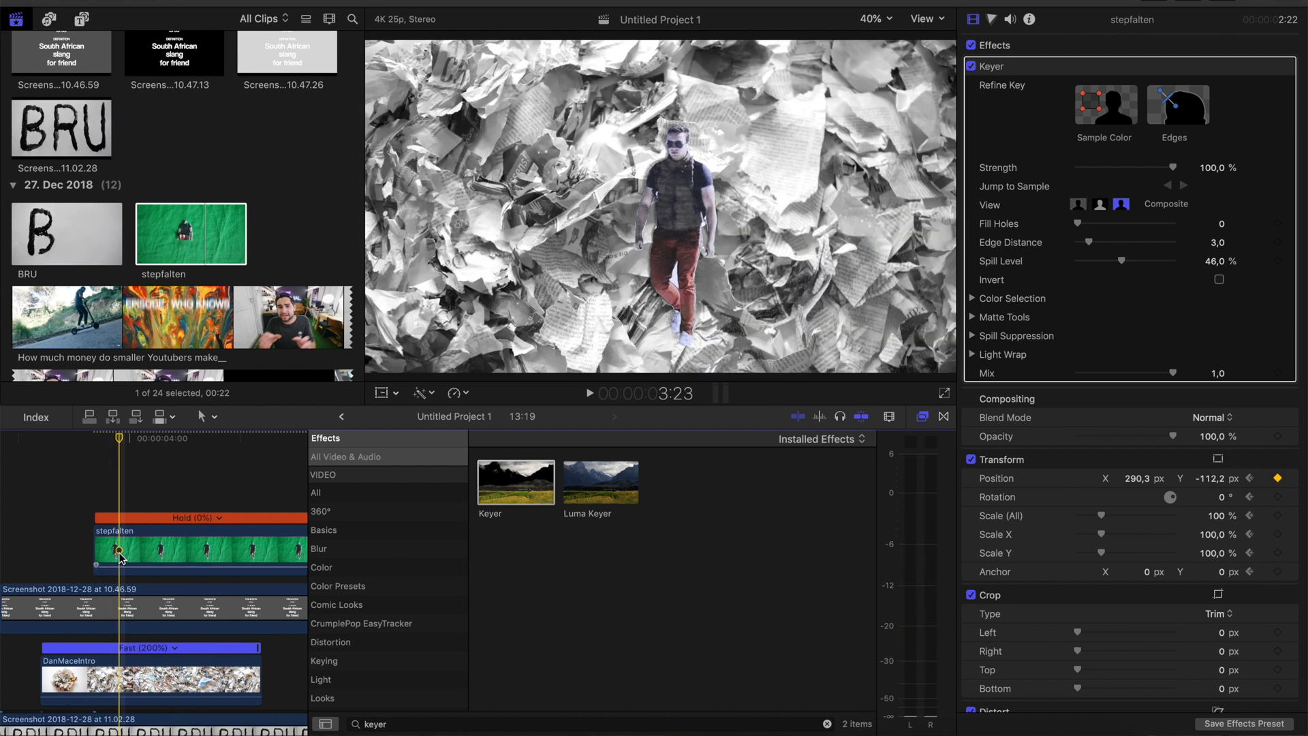
# Split the stepfalten clip at 3:23 and again where its held section ends
pyautogui.press('b')
pyautogui.click(119, 551)
pyautogui.hscroll(3, 120, 550)
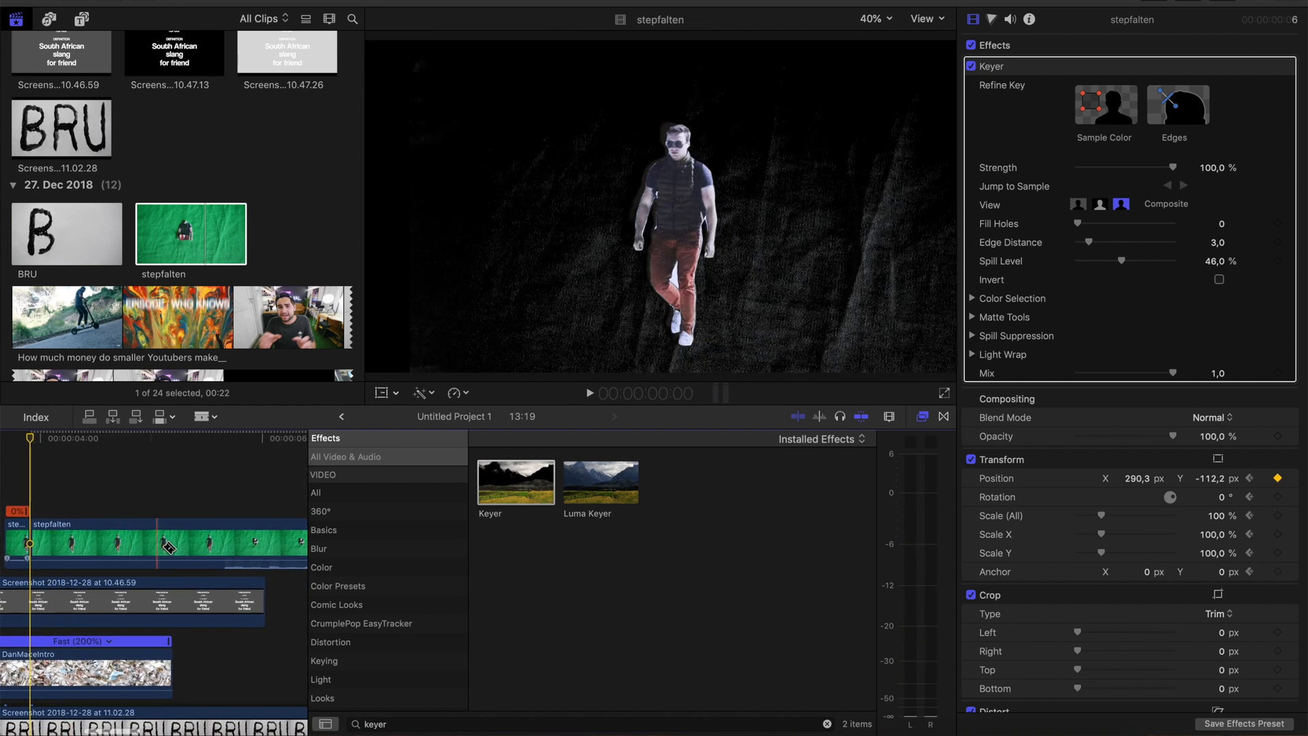
pyautogui.click(242, 542)
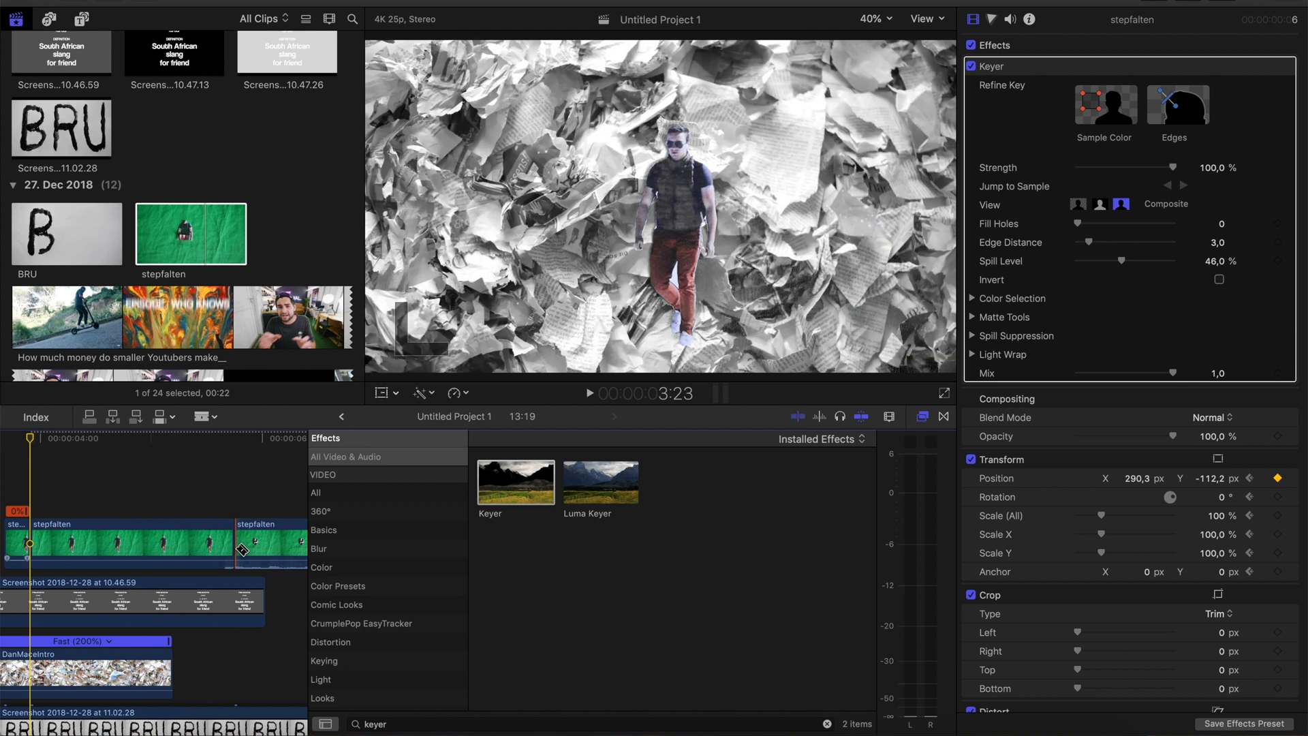
# Delete the held middle piece of stepfalten, move the moving piece directly behind the slide-in piece, and play the section
pyautogui.press('a')
pyautogui.click(184, 552)
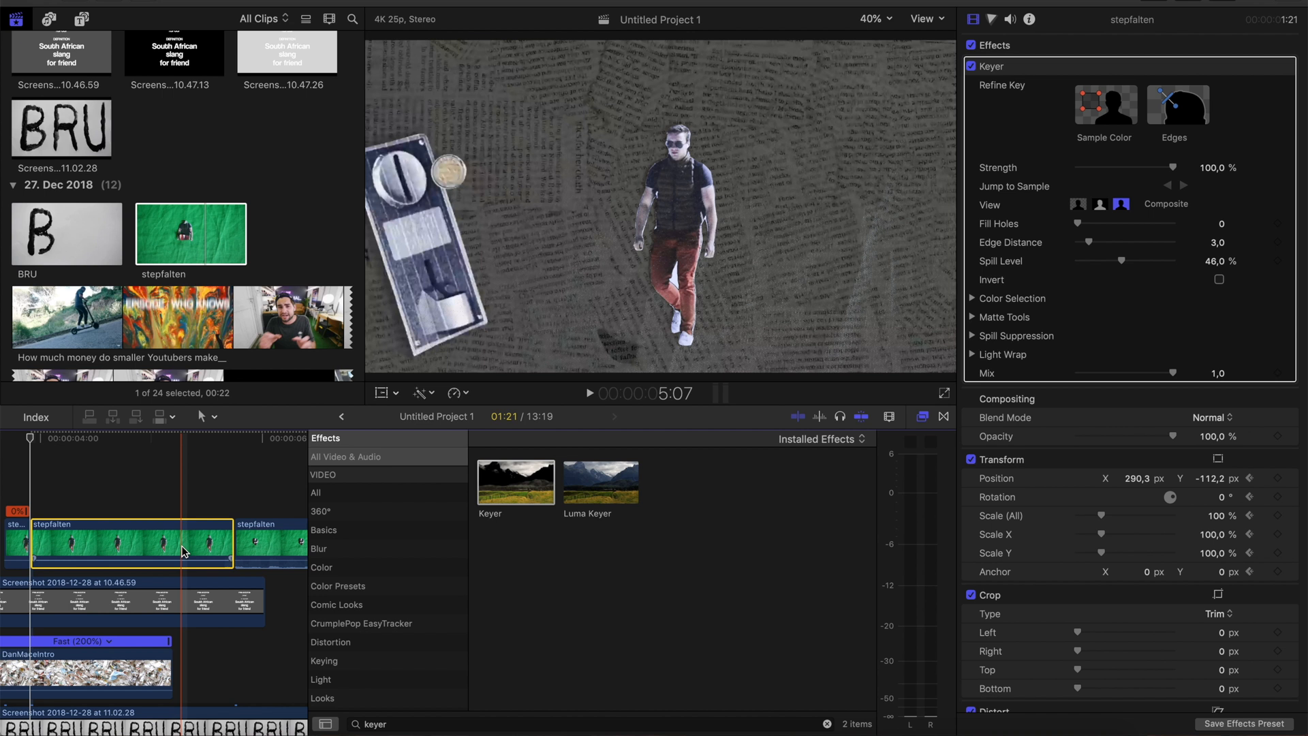
pyautogui.press('Delete')
pyautogui.moveTo(263, 537); pyautogui.dragTo(59, 538)
pyautogui.hscroll(-4, 59, 539)
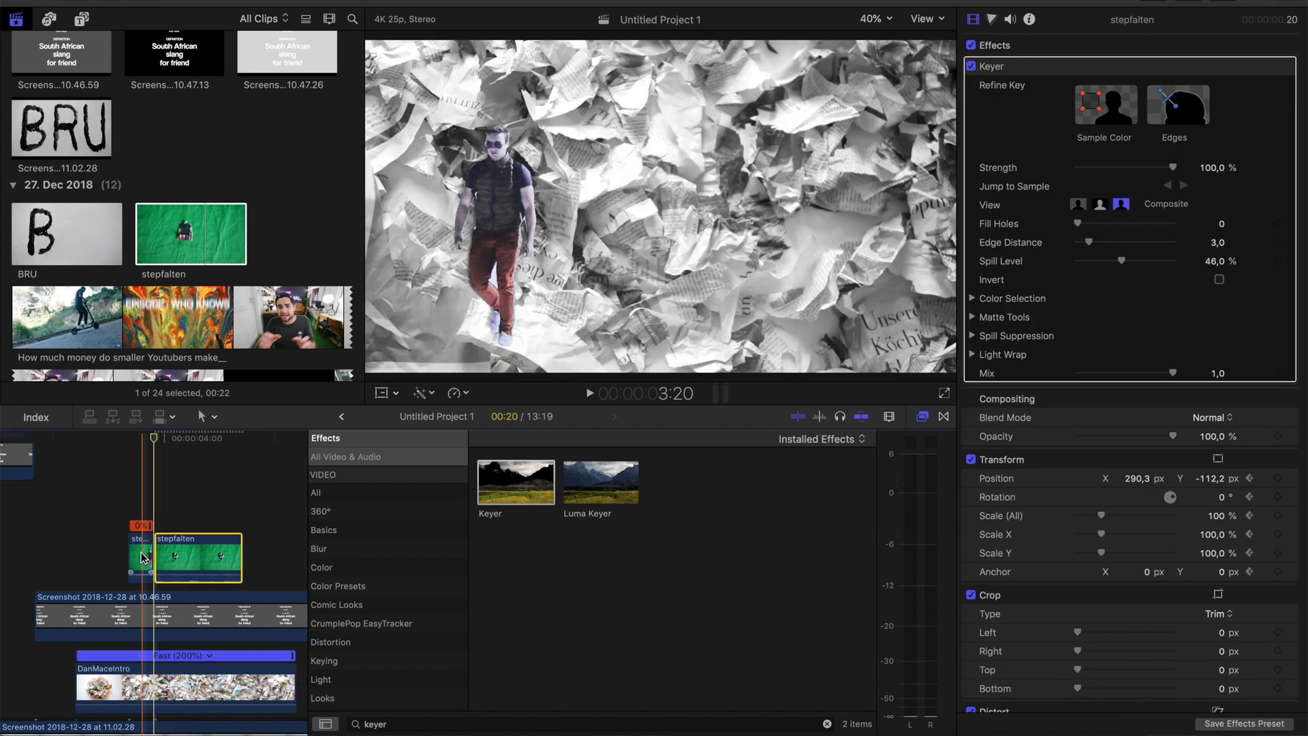
pyautogui.press('space')
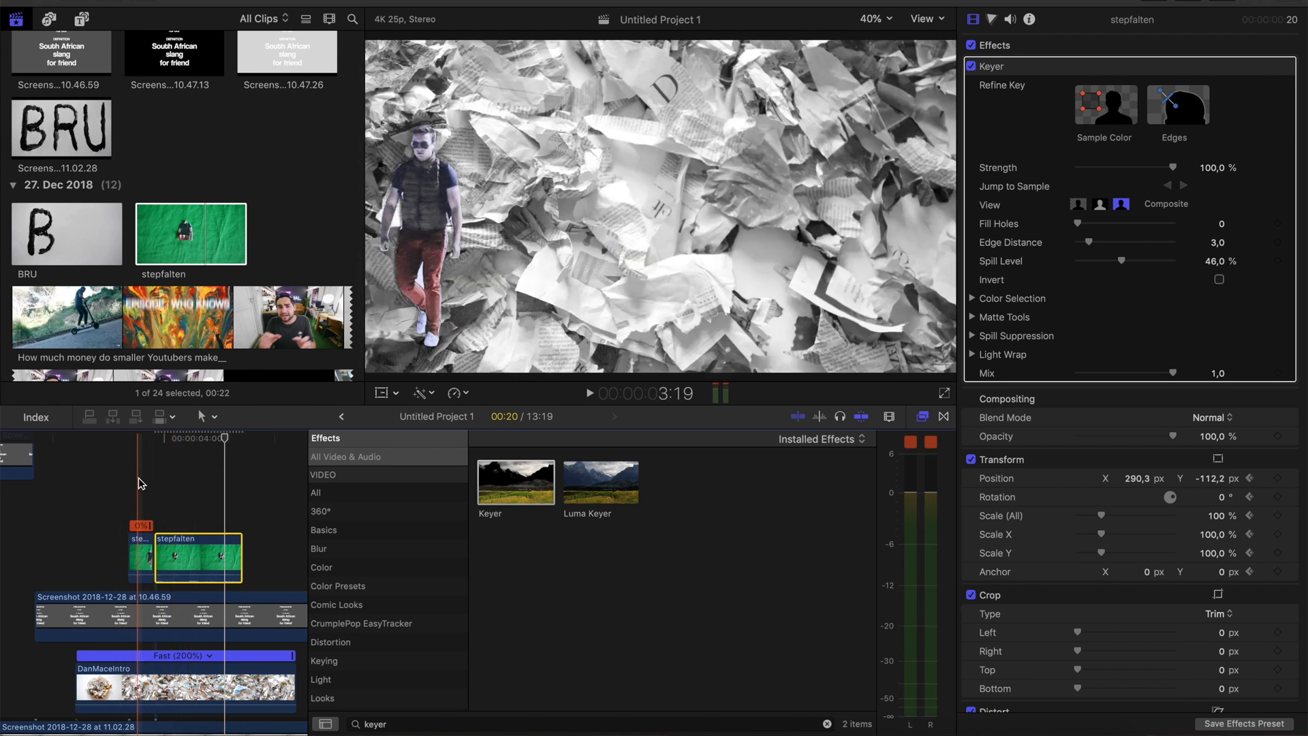
# Split the DanMaceIntro clip at 3:17, where the figure's slide-in starts
pyautogui.click(124, 682)
pyautogui.scroll(-2, 123, 682)
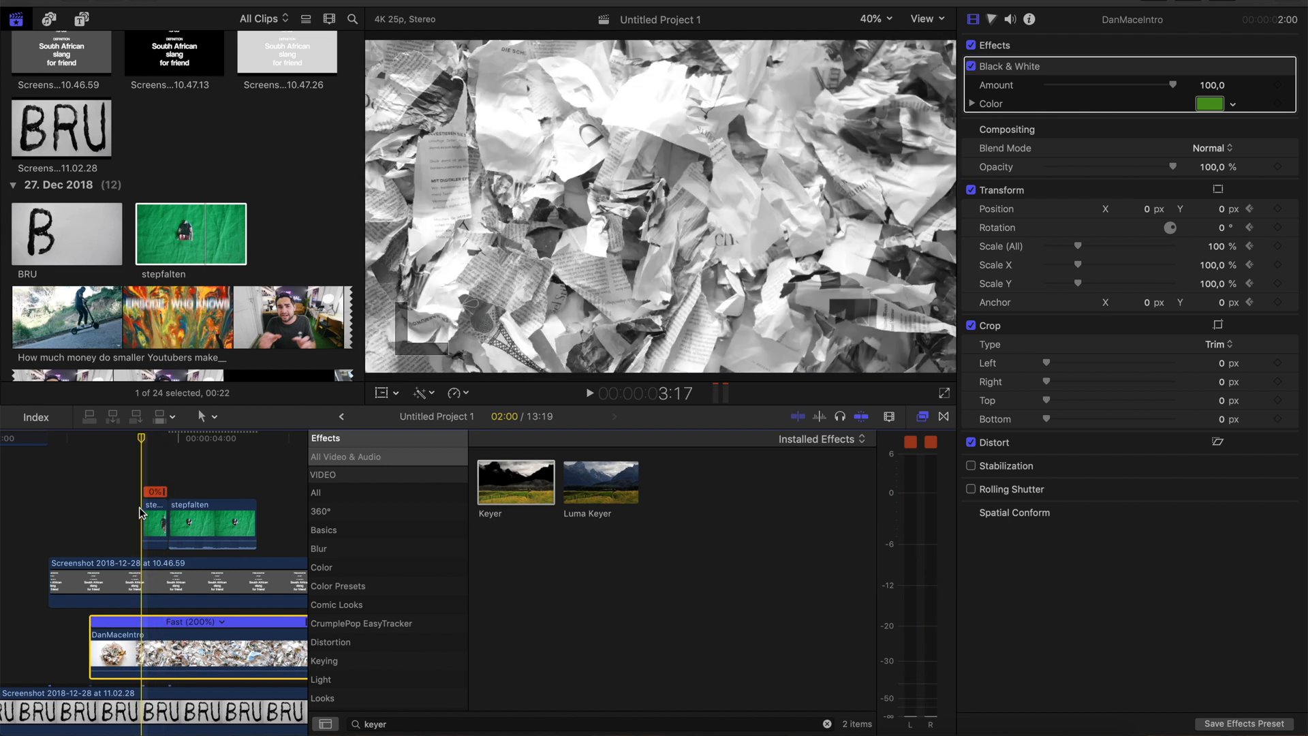
pyautogui.press('super+b')
# Search the effects for "colo" and apply Colorize to the second DanMaceIntro piece
pyautogui.click(156, 655)
pyautogui.doubleClick(390, 722)
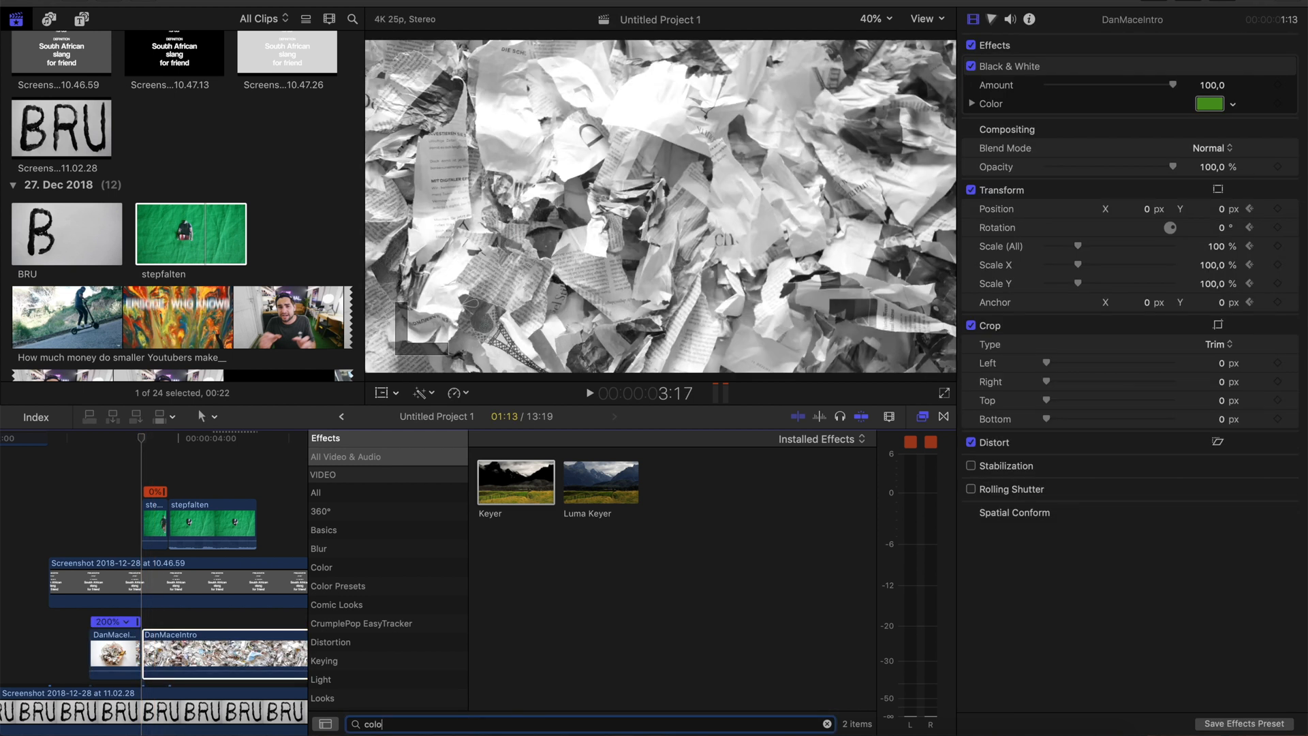
pyautogui.moveTo(760, 472); pyautogui.dragTo(216, 644)
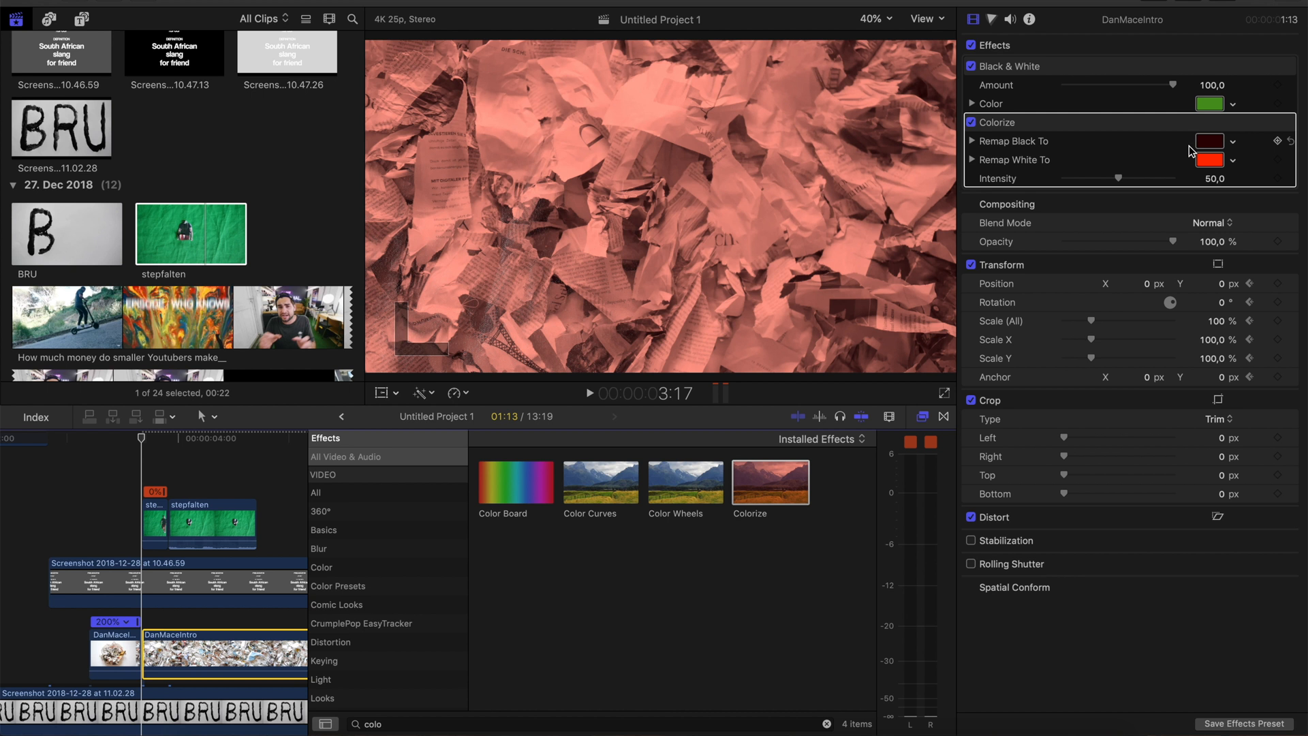
# Remap Colorize's white and black to dark grey at an intensity of 51.39, and play the section
pyautogui.click(1214, 164)
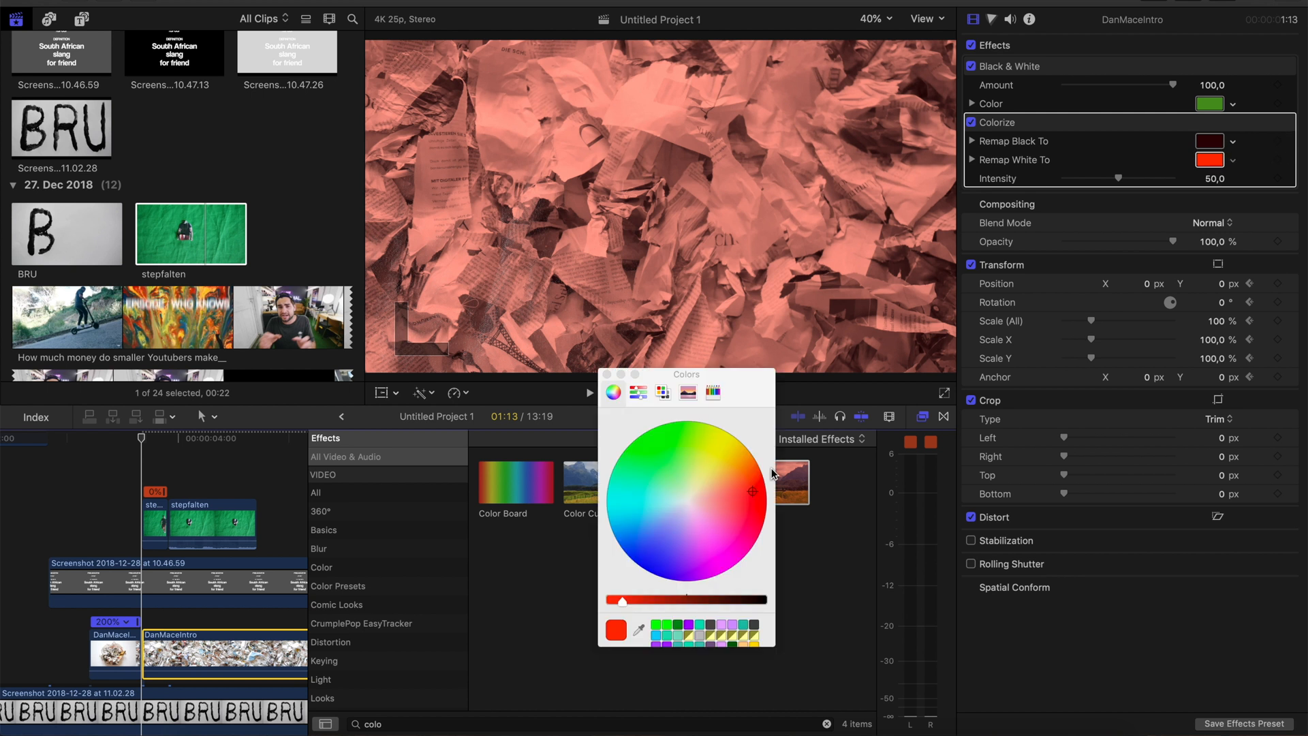
pyautogui.click(754, 629)
pyautogui.click(1218, 144)
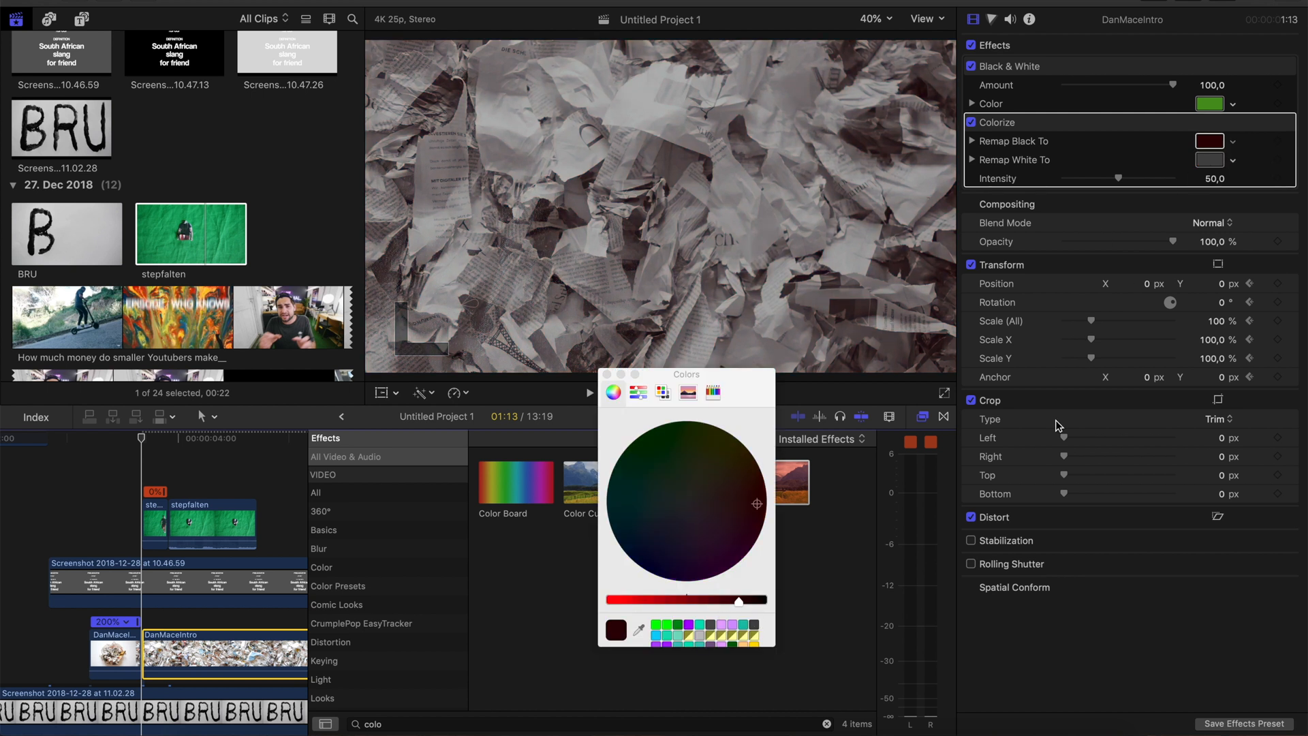
pyautogui.click(755, 625)
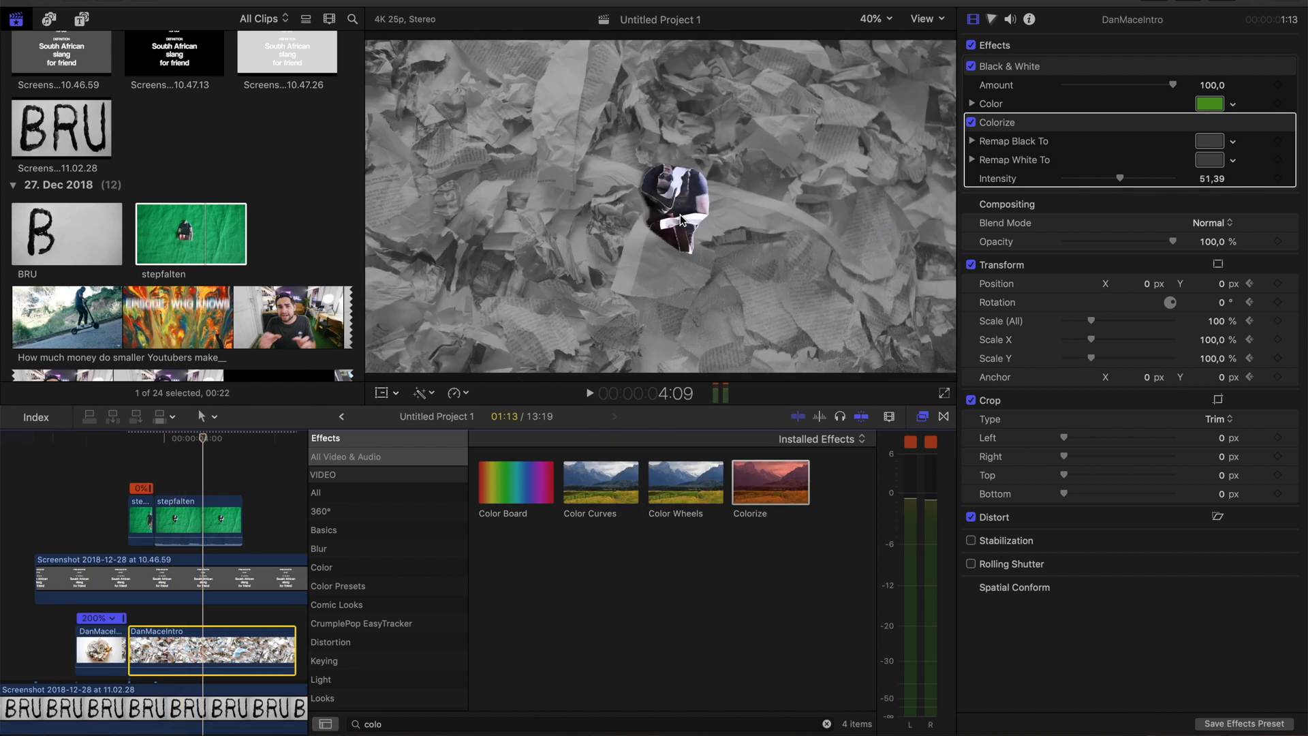
pyautogui.press('space')
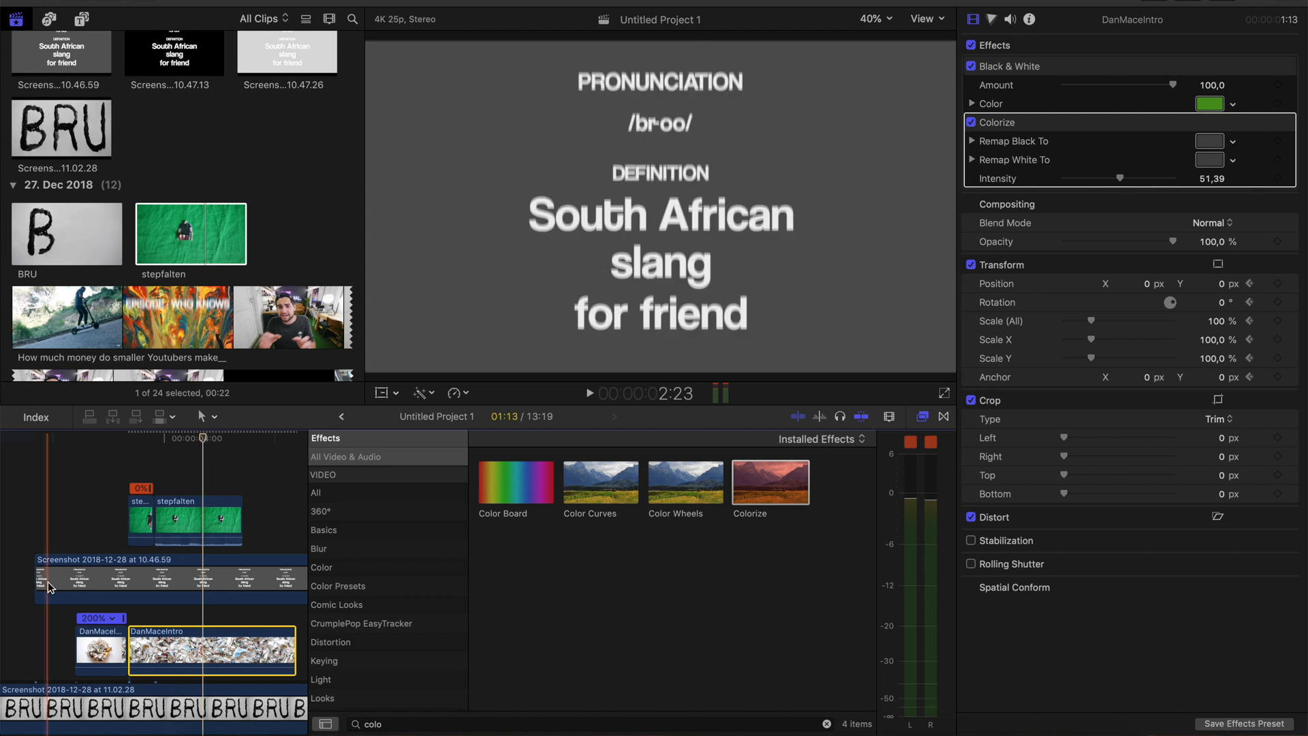
pyautogui.press('space')
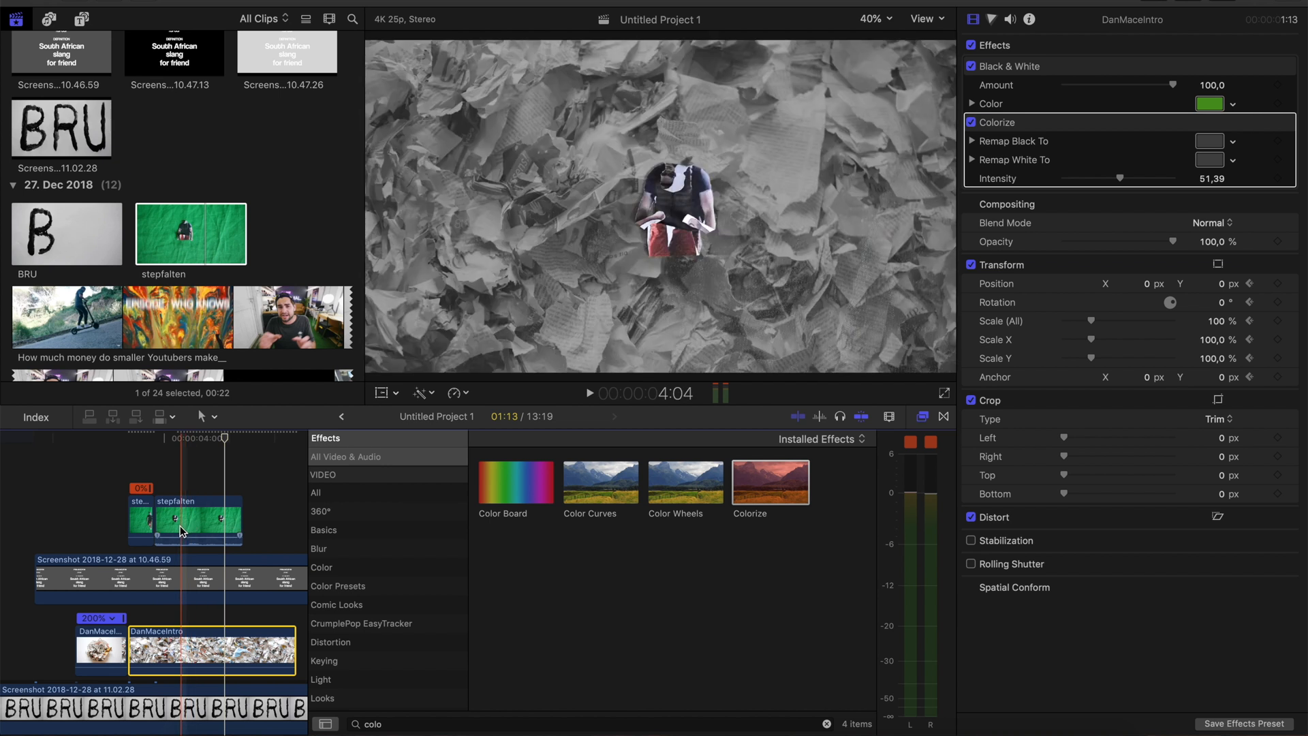
# Apply the Black & White effect to both stepfalten pieces and play the figure's slide-in
pyautogui.click(141, 517)
pyautogui.moveTo(534, 724); pyautogui.dragTo(212, 724)
pyautogui.write('black')
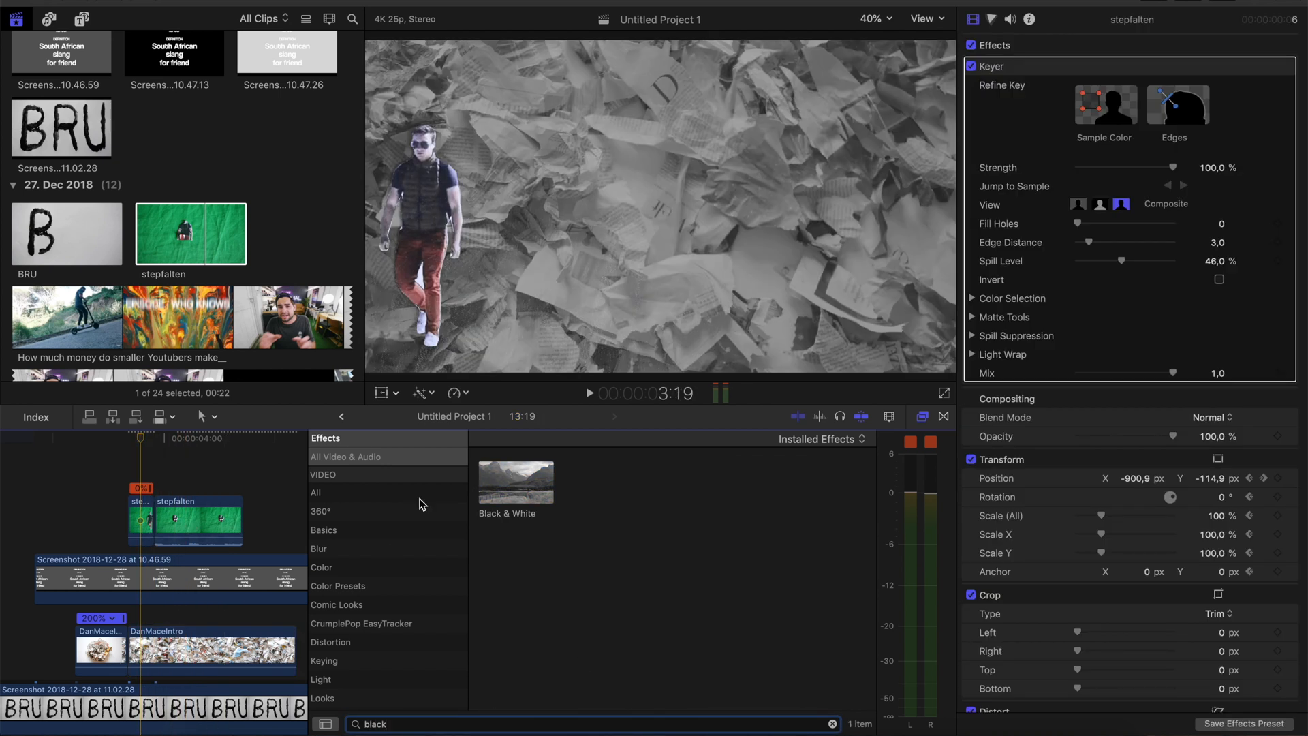
pyautogui.moveTo(516, 482); pyautogui.dragTo(143, 524)
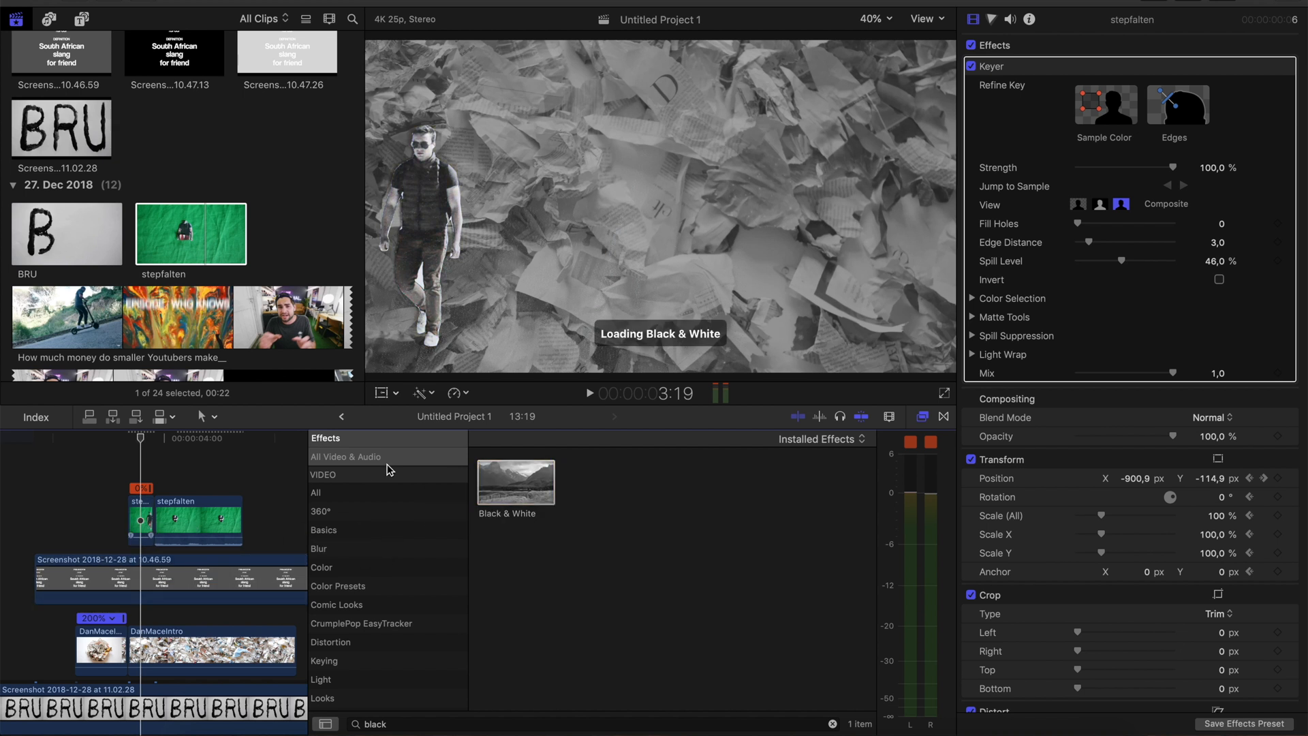
pyautogui.click(99, 540)
pyautogui.press('space')
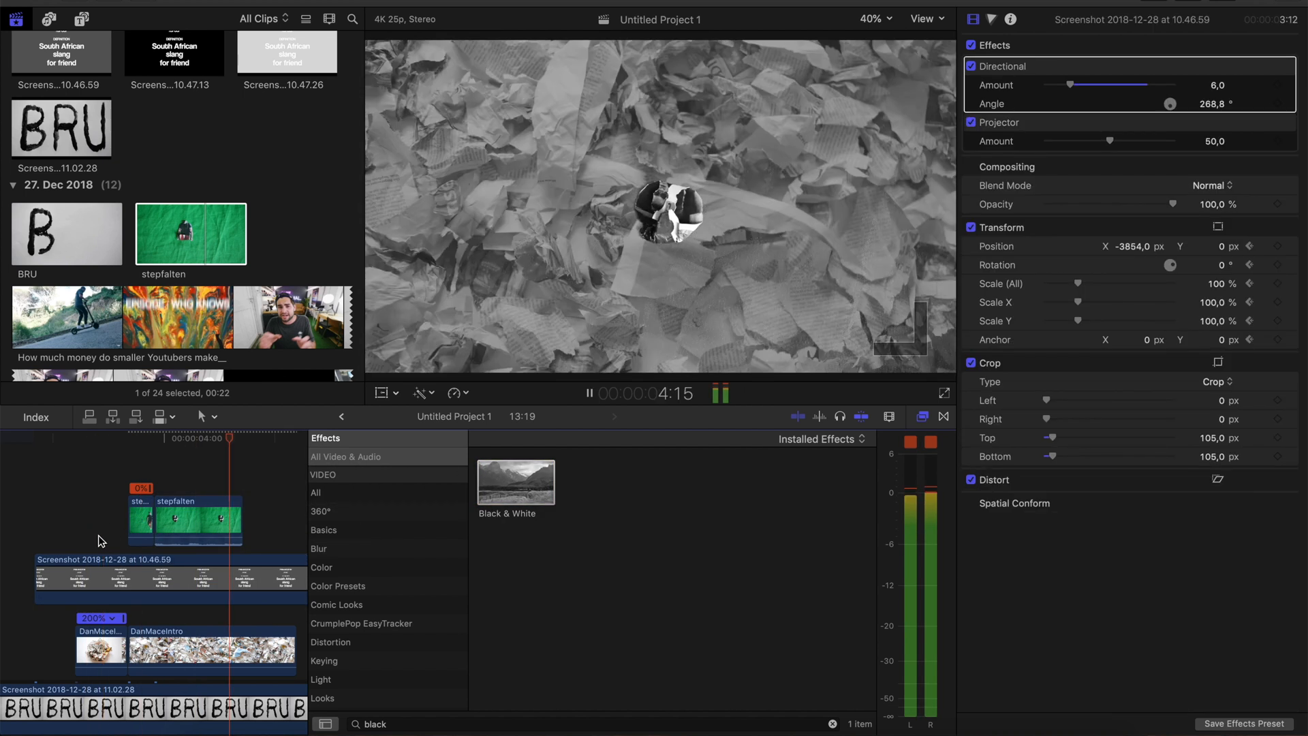
# Apply Drop Shadow to the slide-in piece of stepfalten and adjust the shadow position to X -0.01, Y -0.52
pyautogui.click(137, 518)
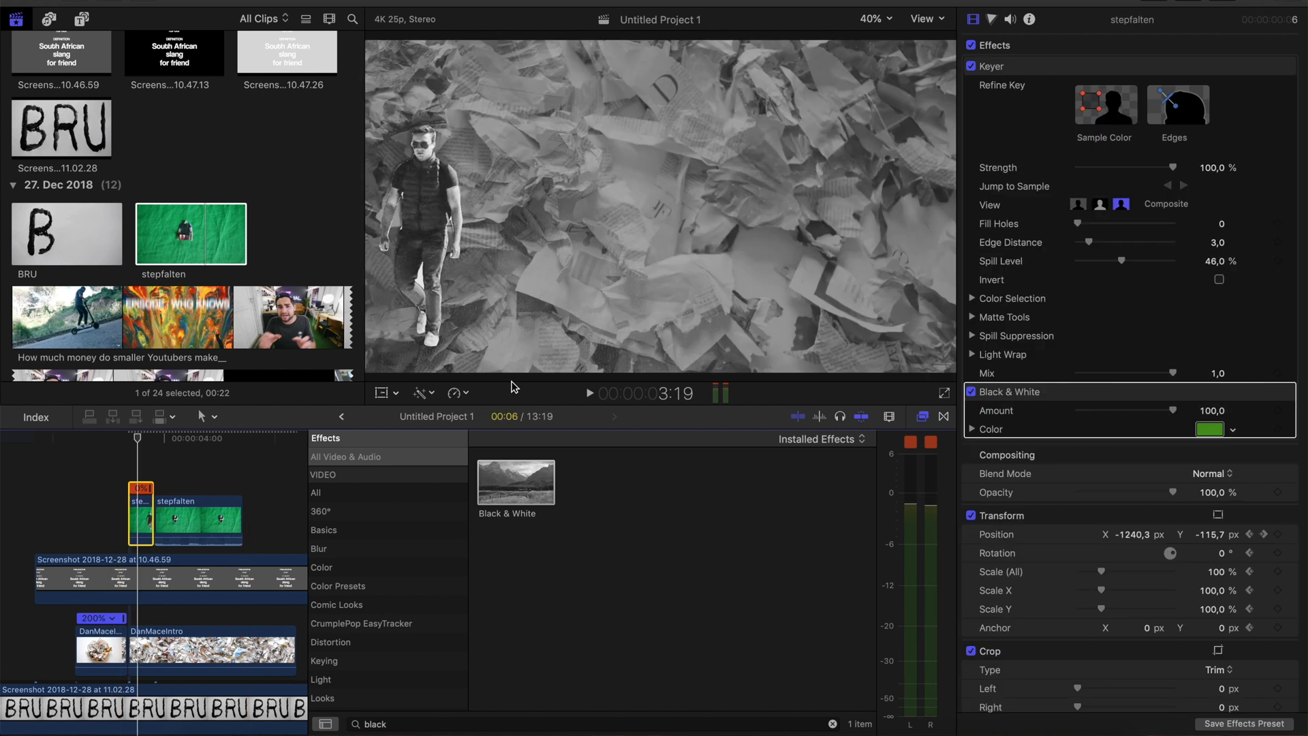
pyautogui.click(432, 723)
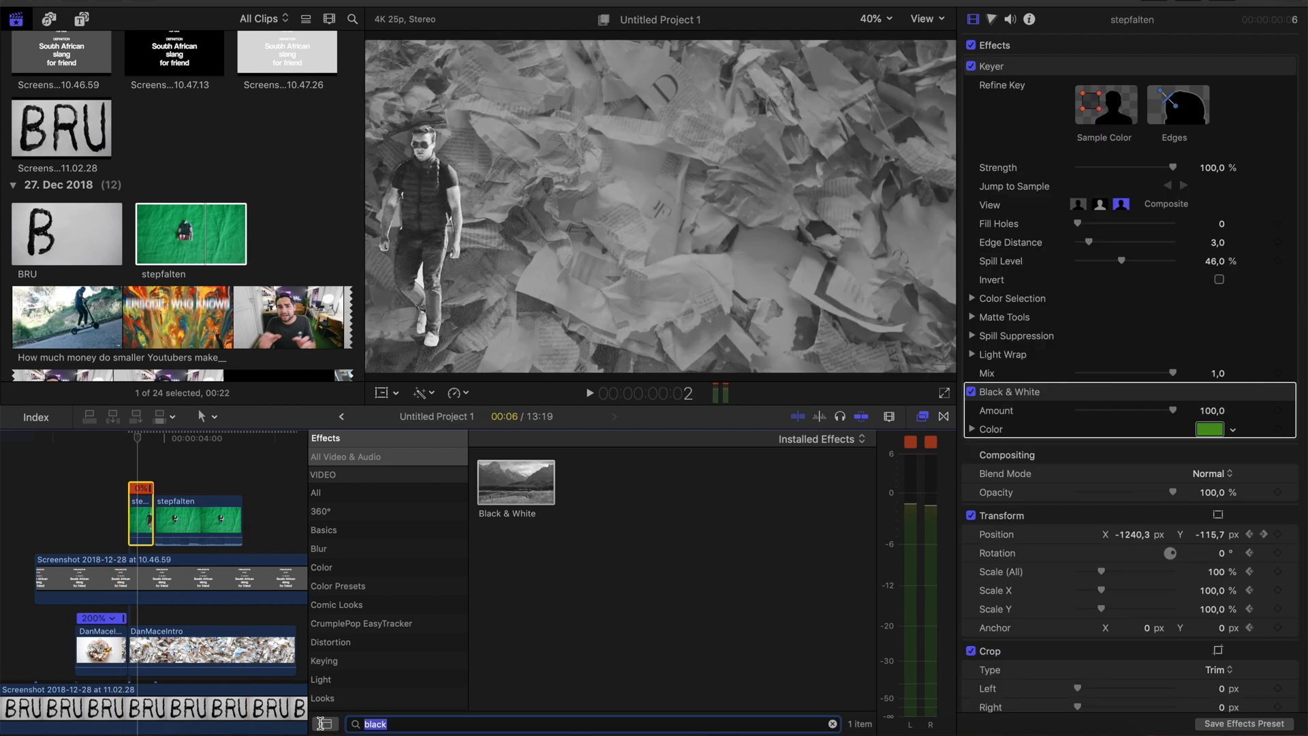
pyautogui.write('shadow')
pyautogui.moveTo(494, 502); pyautogui.dragTo(145, 522)
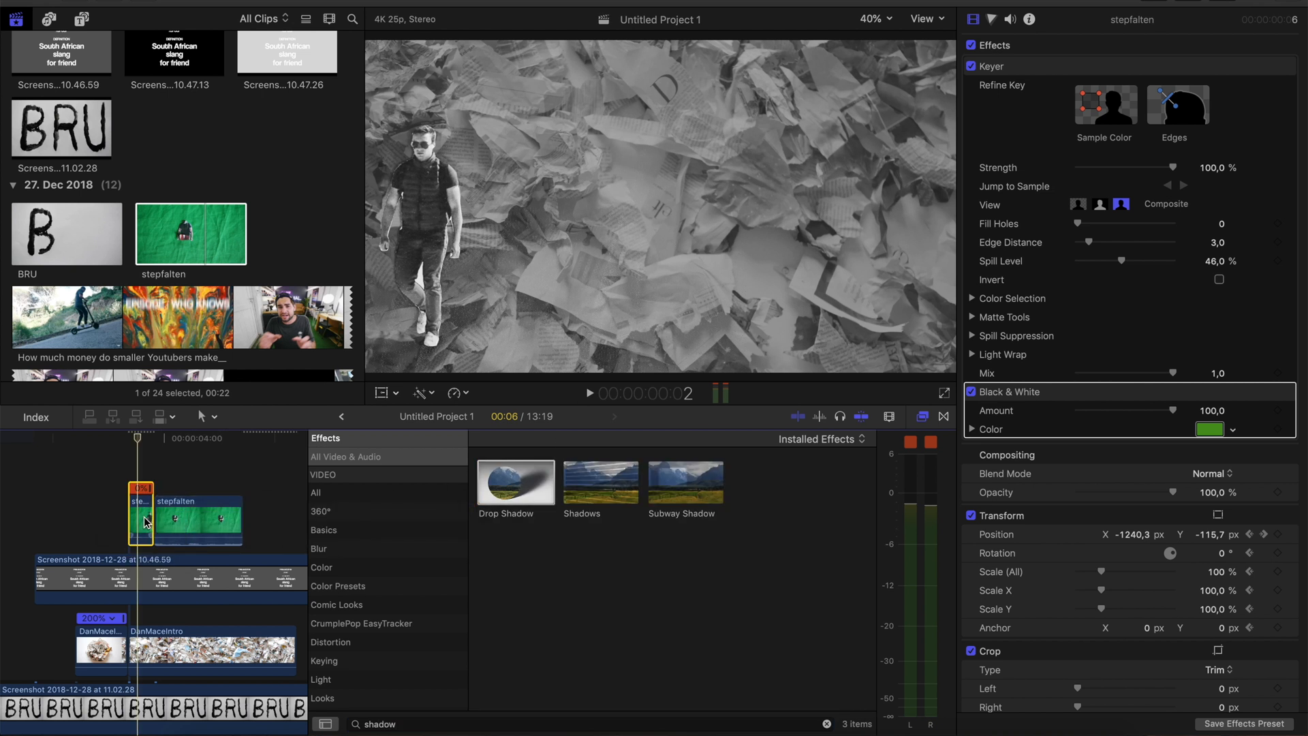
pyautogui.moveTo(529, 236); pyautogui.dragTo(526, 233)
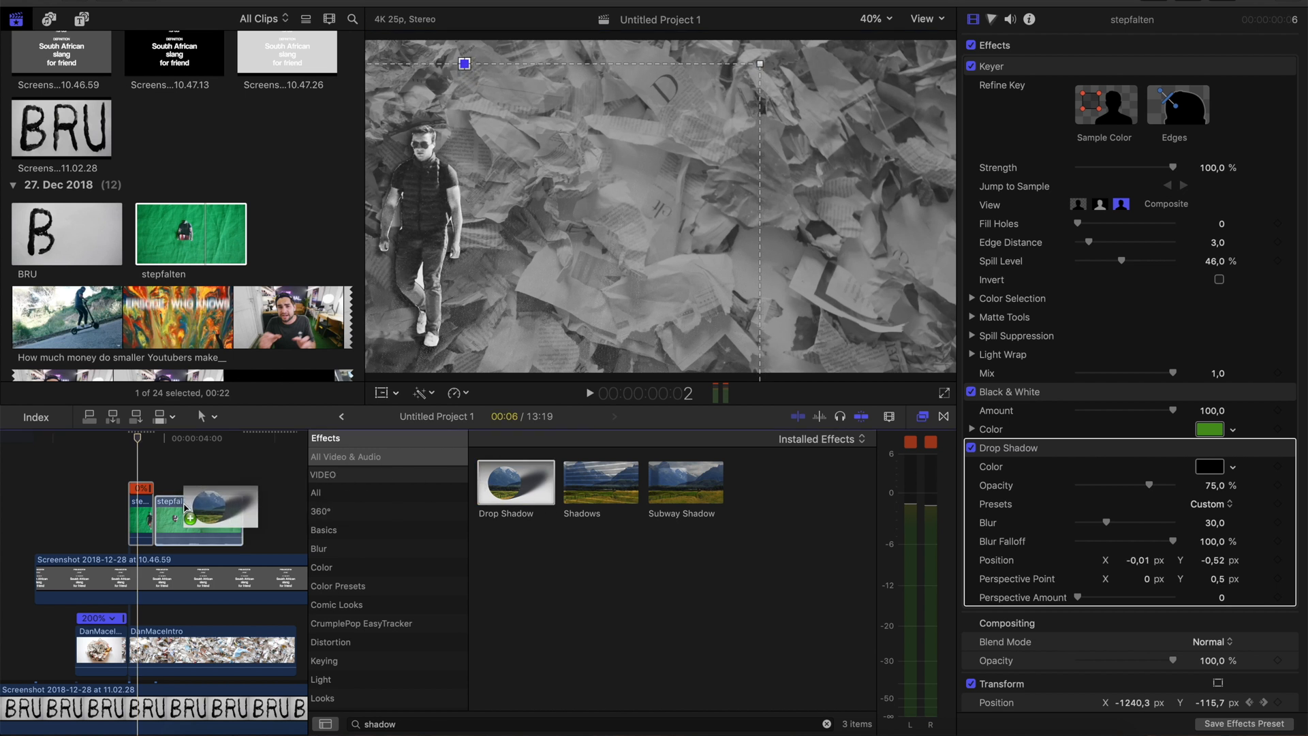
# Apply Drop Shadow to the second stepfalten piece, adjust its position to X -0.01, Y -0.53, and play the section
pyautogui.click(158, 524)
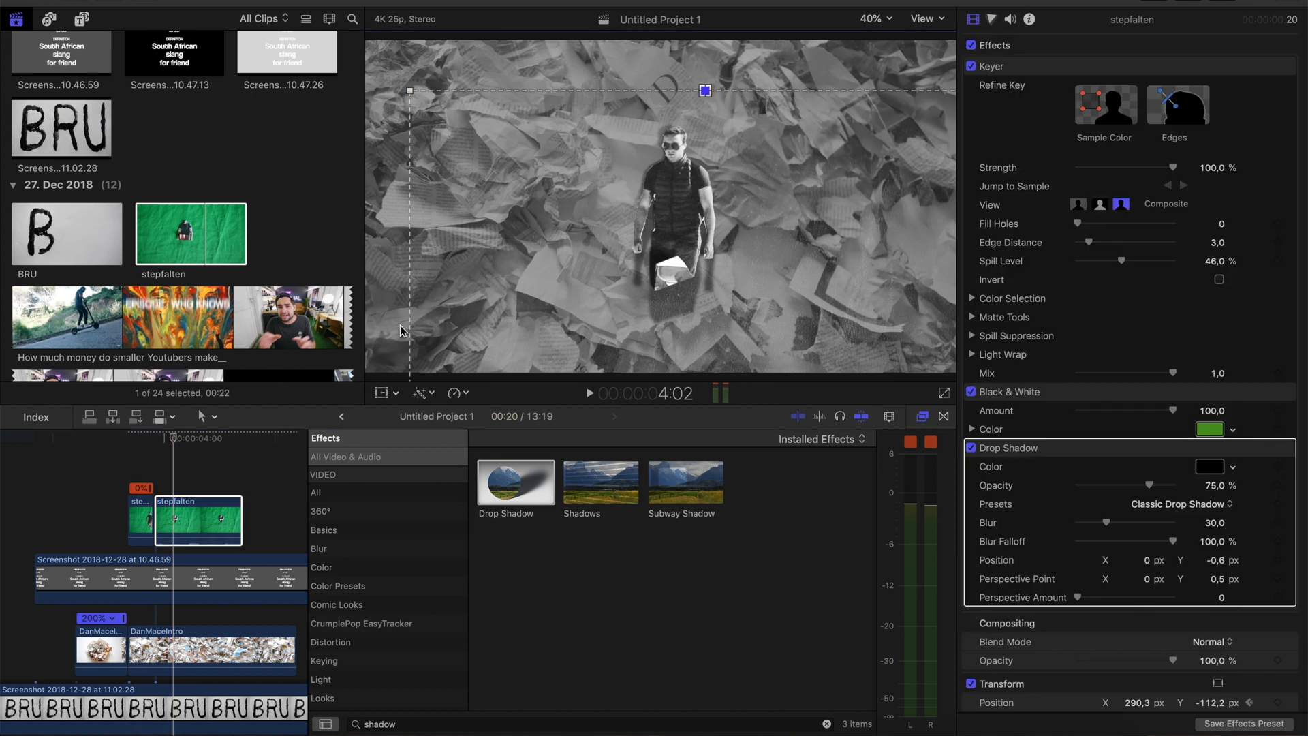
pyautogui.moveTo(451, 291); pyautogui.dragTo(448, 273)
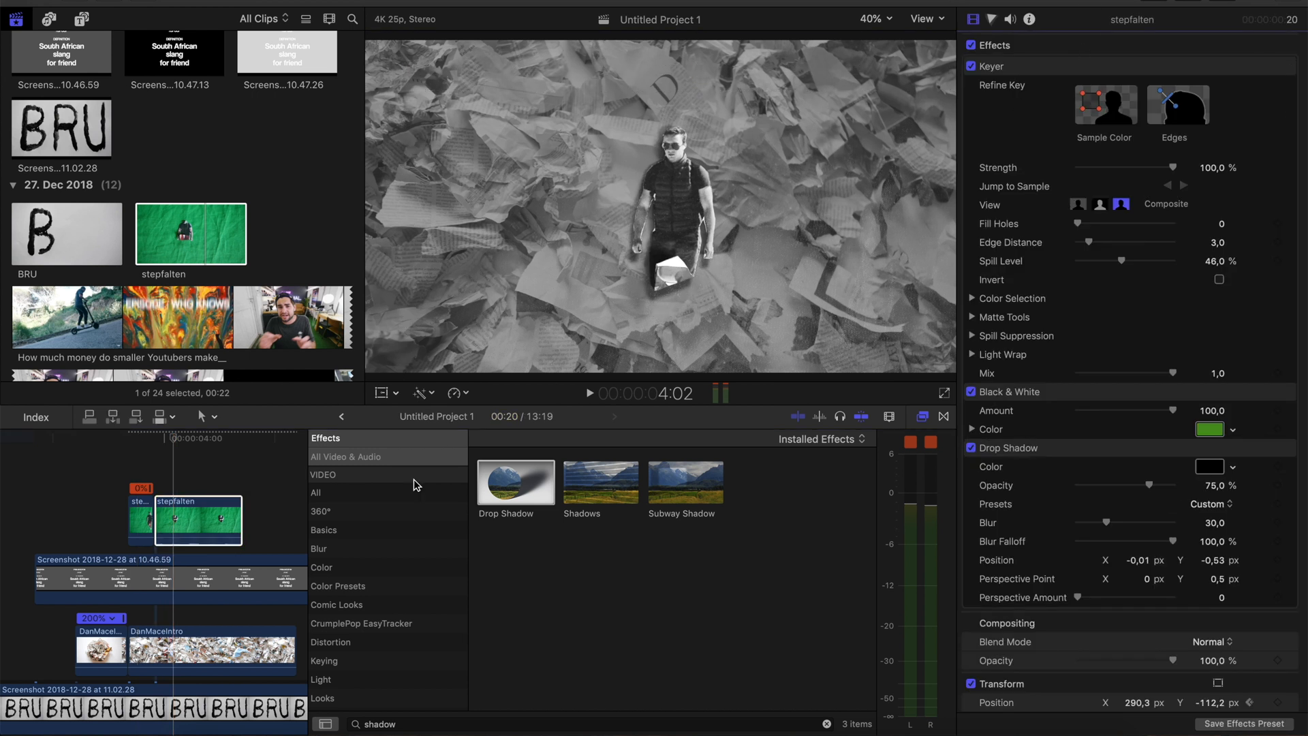
pyautogui.press('space')
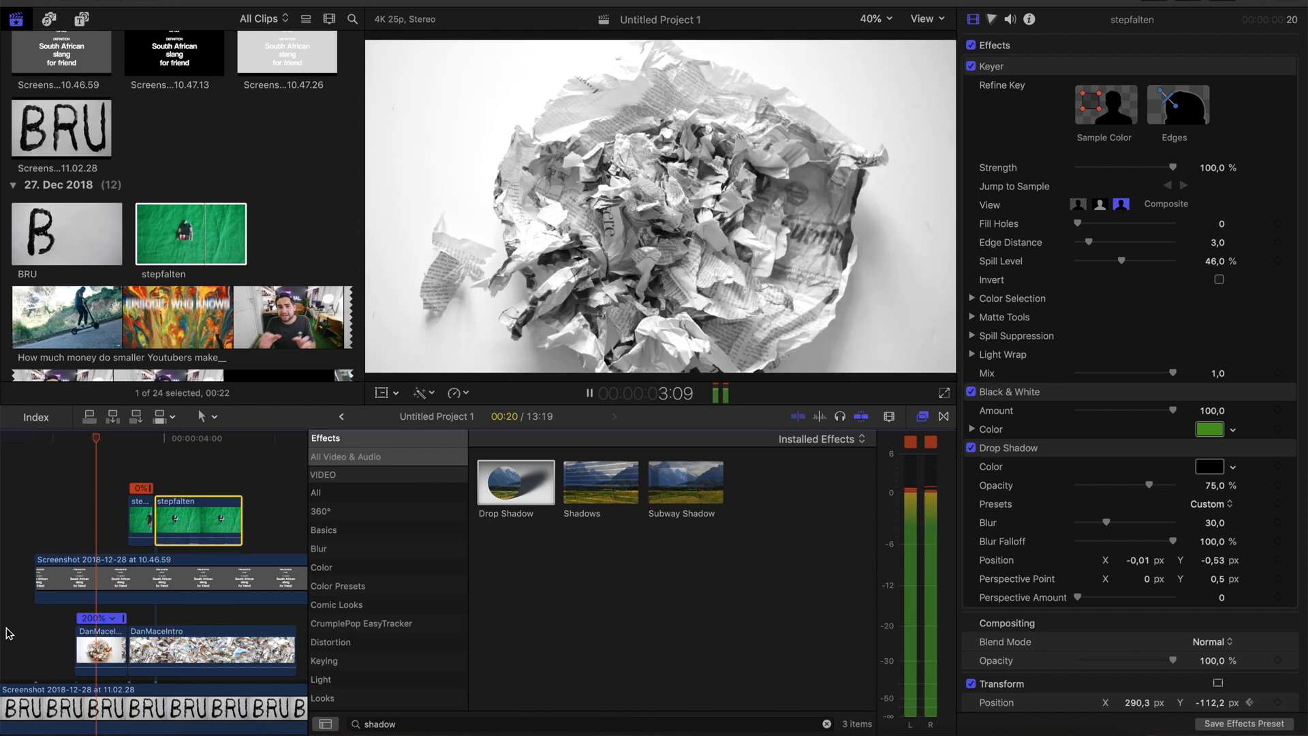
# Play the figure's slide-in over the crumpled paper and step frame by frame towards the end of the second stepfalten clip
pyautogui.press('space')
pyautogui.press('space')
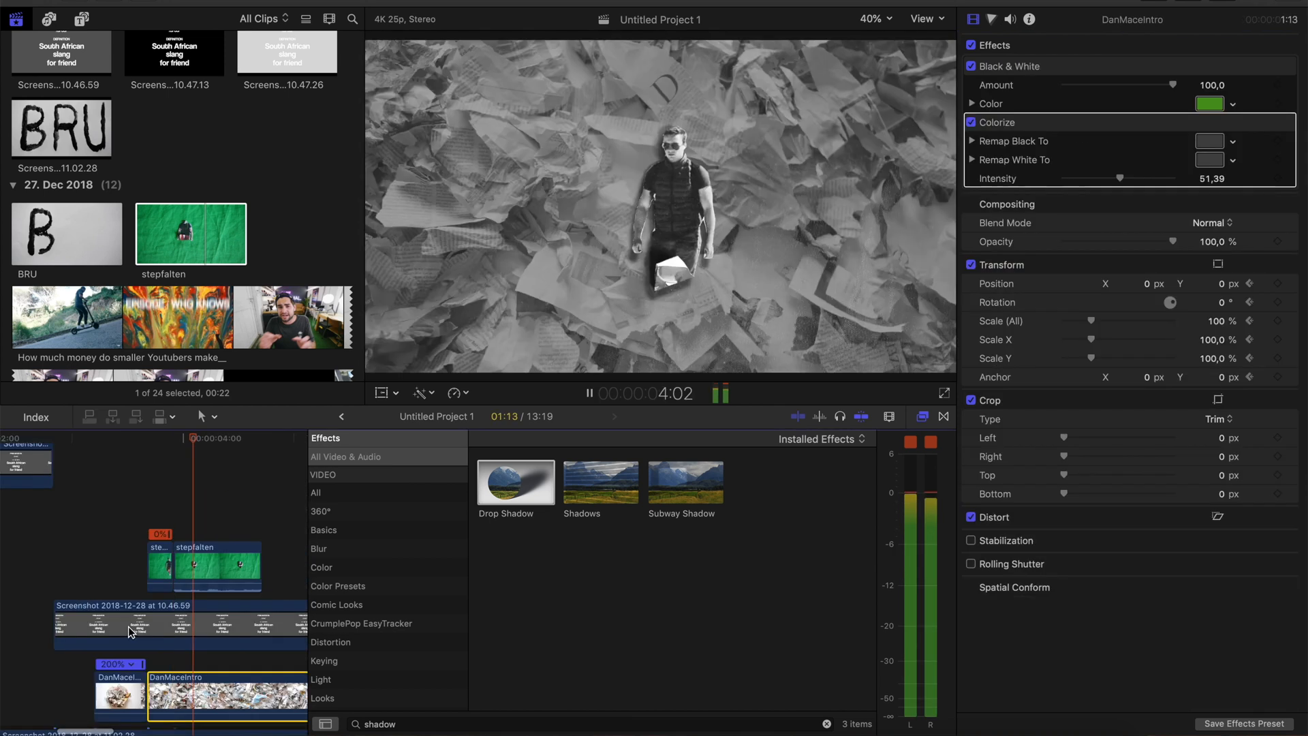
pyautogui.press('space')
pyautogui.press('Right')
pyautogui.press('Right')
pyautogui.press('Right')
pyautogui.press('Right')
pyautogui.press('Right')
pyautogui.press('Right')
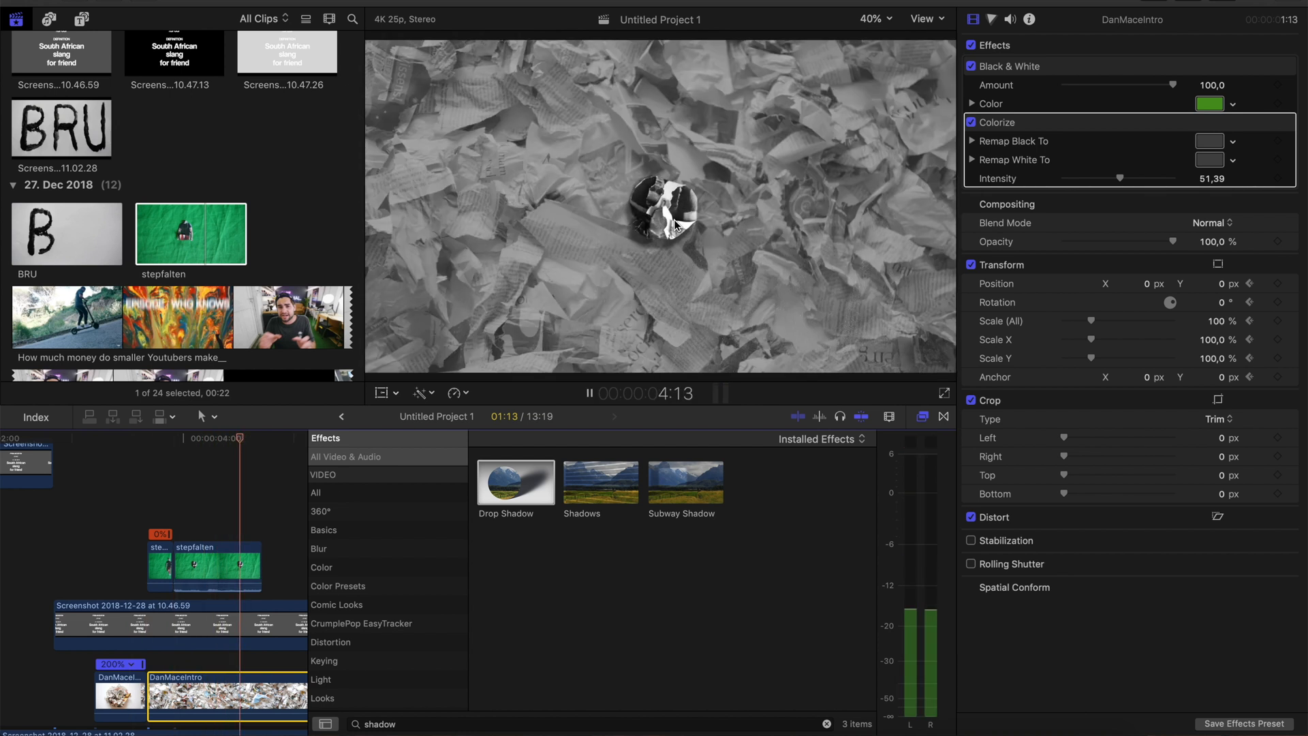
pyautogui.press('Right')
pyautogui.press('Right')
# Place the 2-euro coin image on the timeline directly after the second stepfalten clip and play the section
pyautogui.scroll(-10, 311, 242)
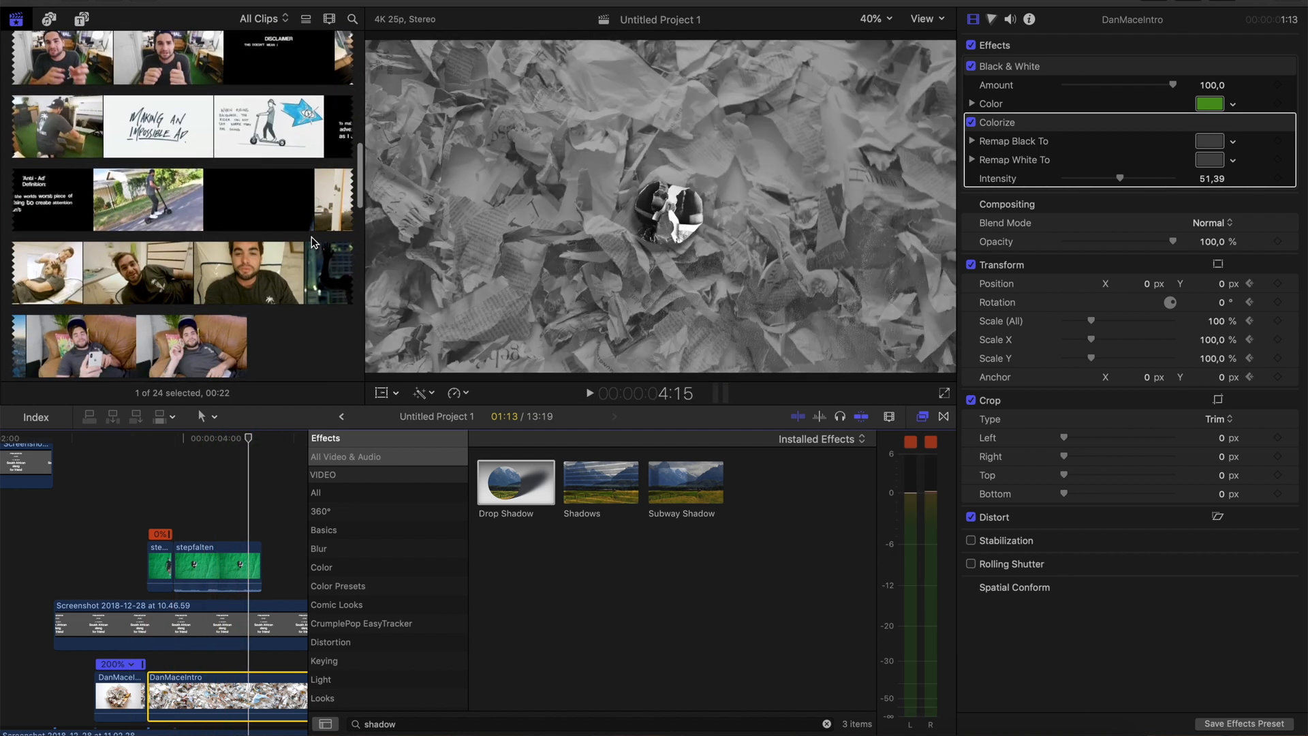
pyautogui.click(276, 248)
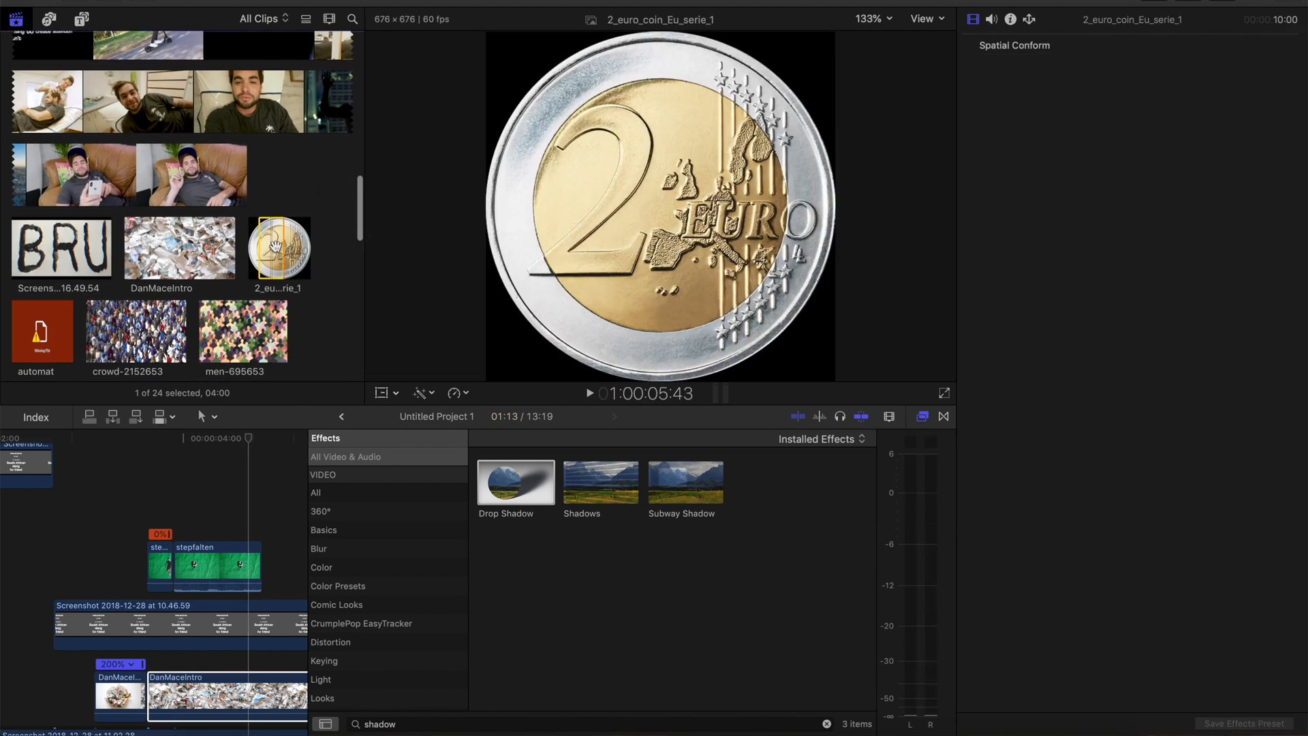
pyautogui.moveTo(272, 271); pyautogui.dragTo(265, 572)
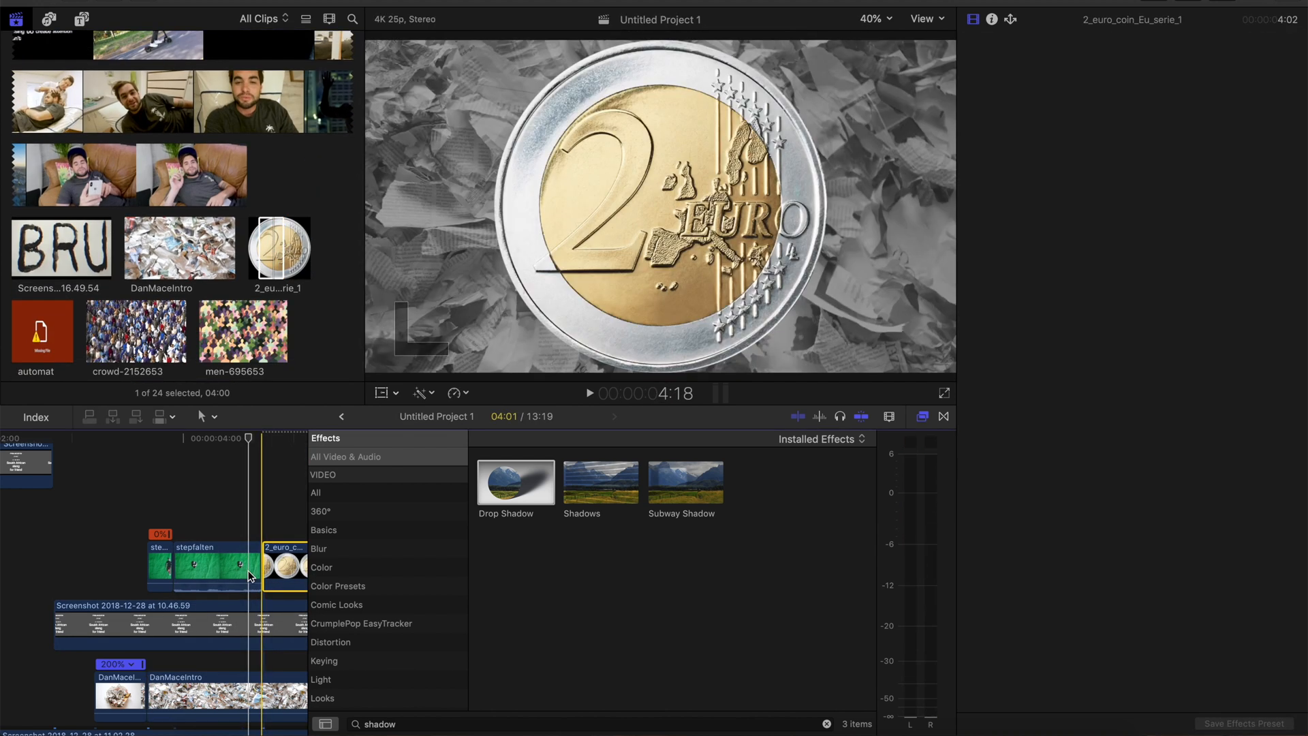
pyautogui.press('space')
pyautogui.press('space')
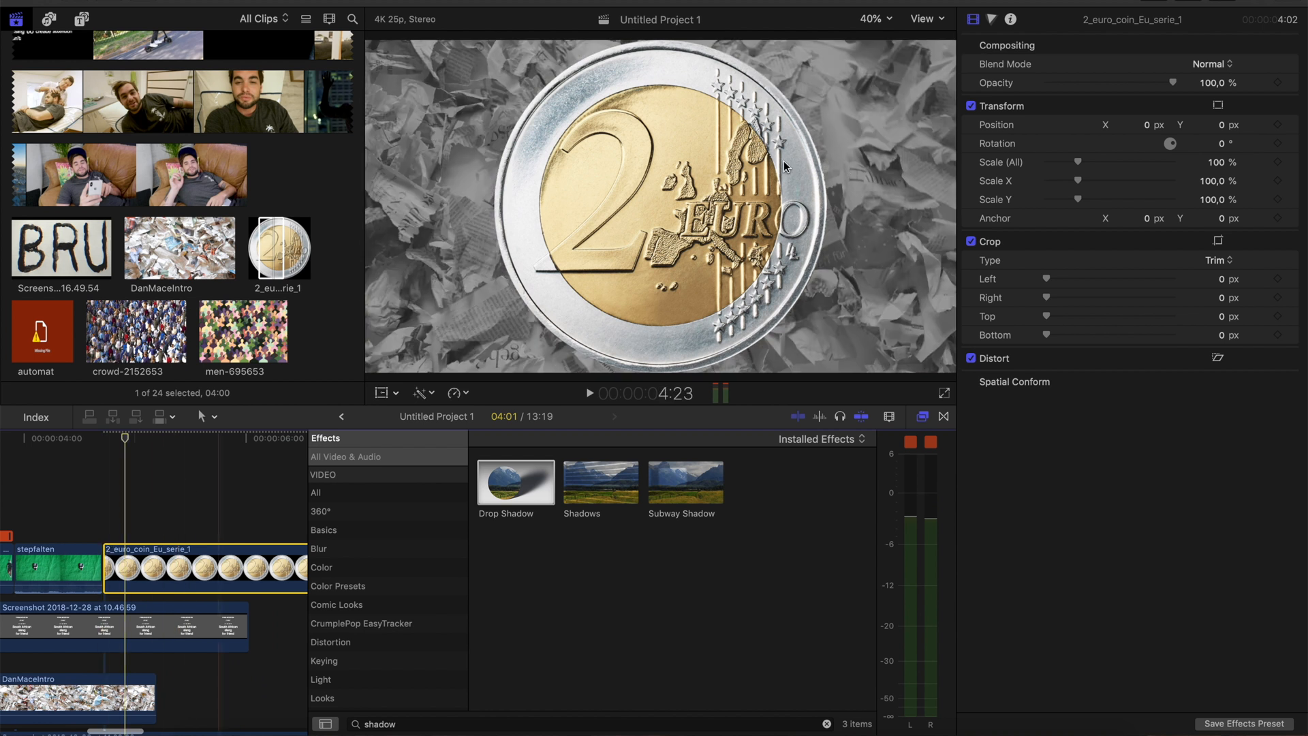
# Scale the coin to 13% and position it over the crumpled figure at X 59.2, Y -43.0 px
pyautogui.moveTo(1213, 164); pyautogui.dragTo(1172, 164)
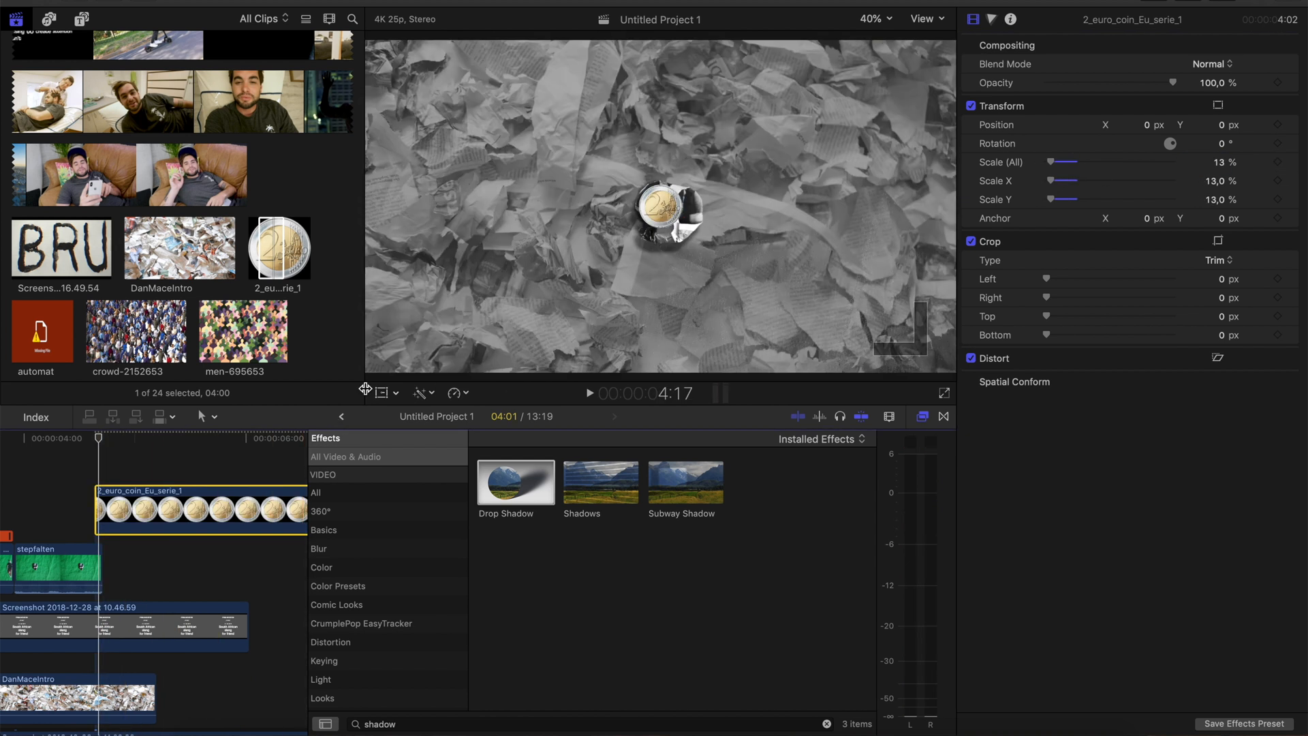
pyautogui.click(381, 394)
pyautogui.moveTo(671, 217)
pyautogui.mouseDown()
pyautogui.moveTo(690, 230)
pyautogui.moveTo(673, 216)
pyautogui.mouseUp()
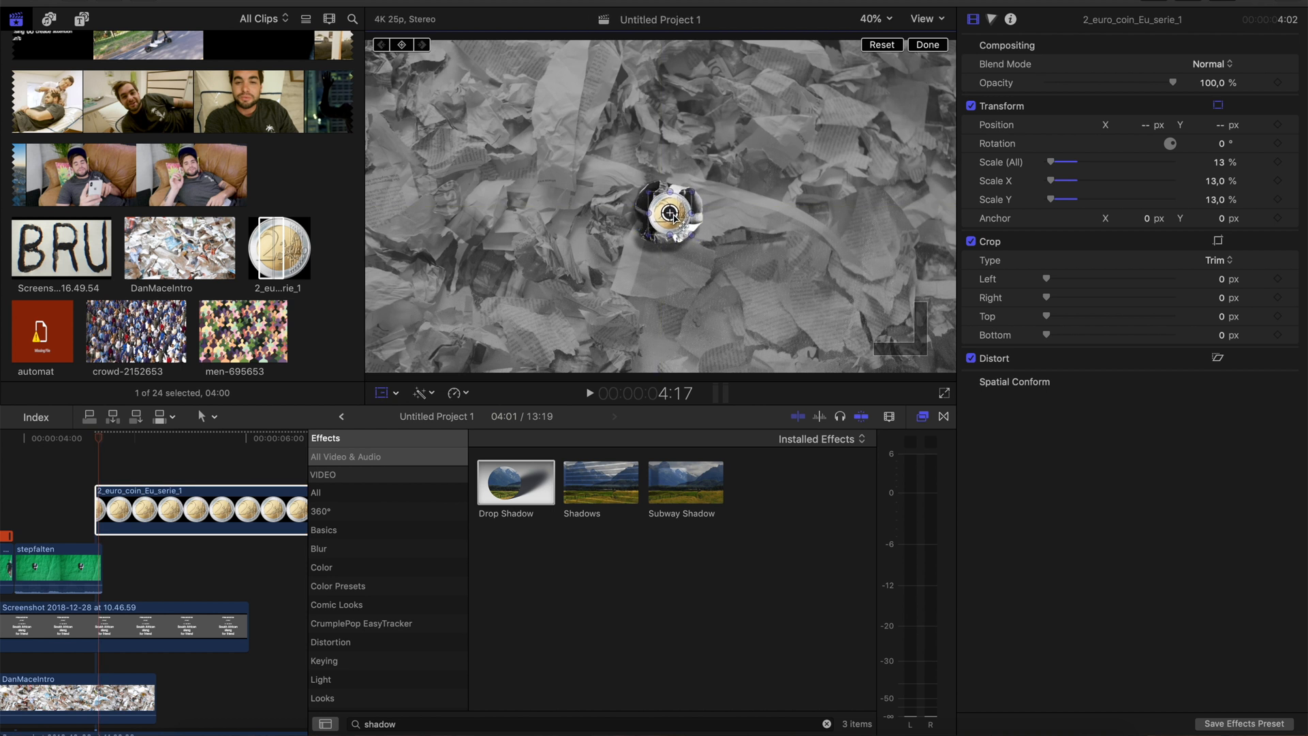
# Lower the coin's midtone exposure in the Color Board and apply the Directional effect with an amount of 72
pyautogui.click(993, 20)
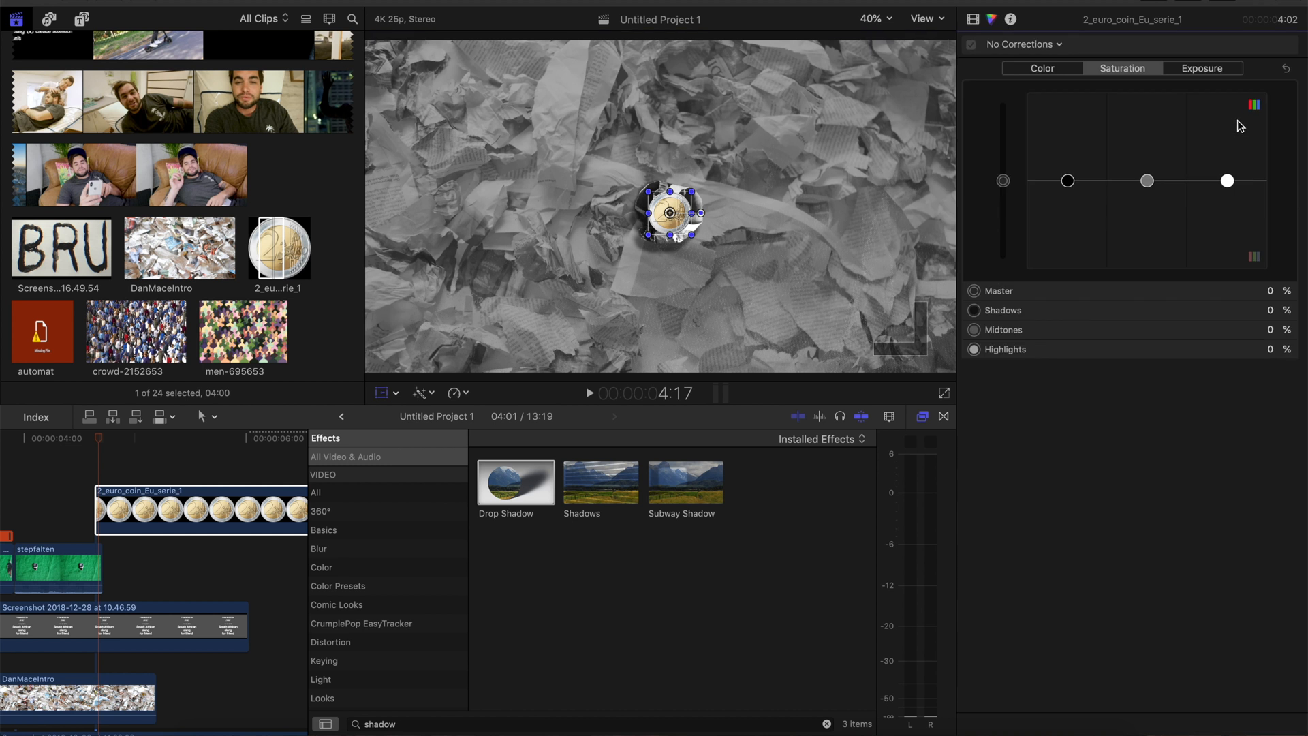
pyautogui.click(1216, 71)
pyautogui.moveTo(1147, 181); pyautogui.dragTo(1147, 245)
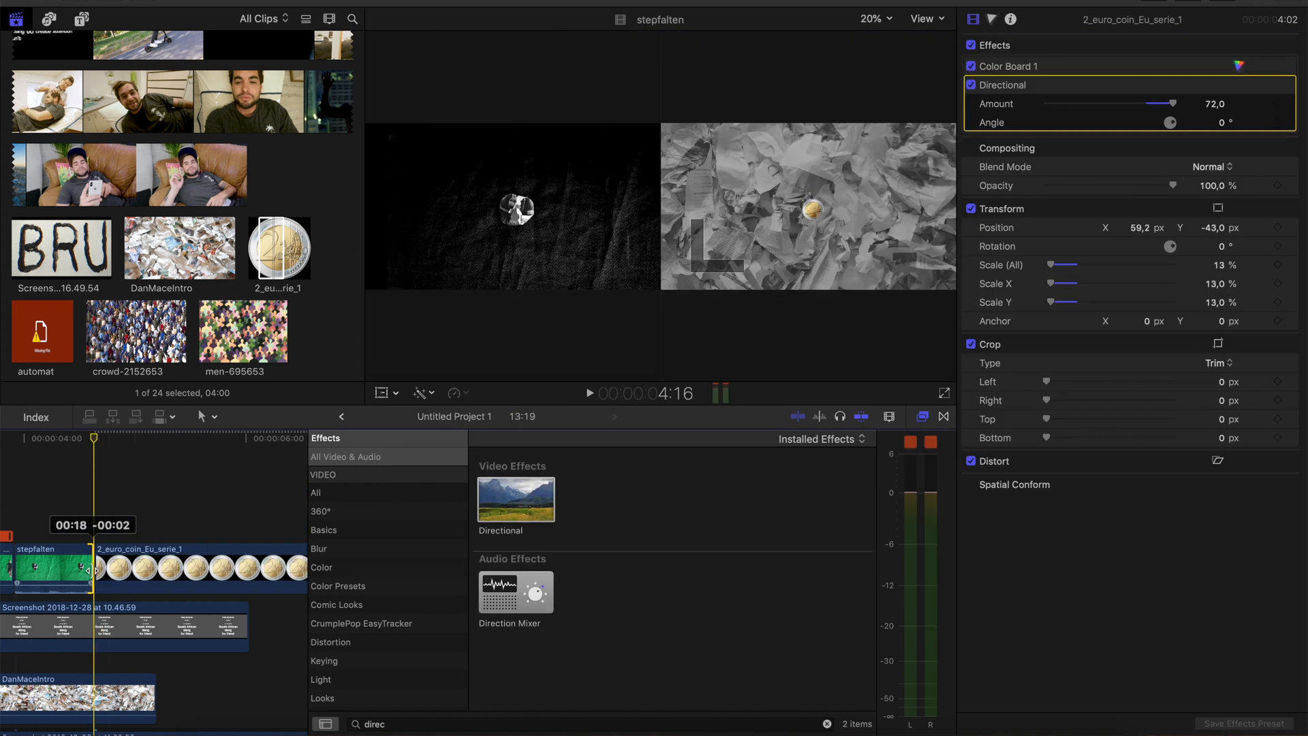
# Shorten the end of the second stepfalten clip, move the coin clip up against it, and play the transition
pyautogui.click(51, 568)
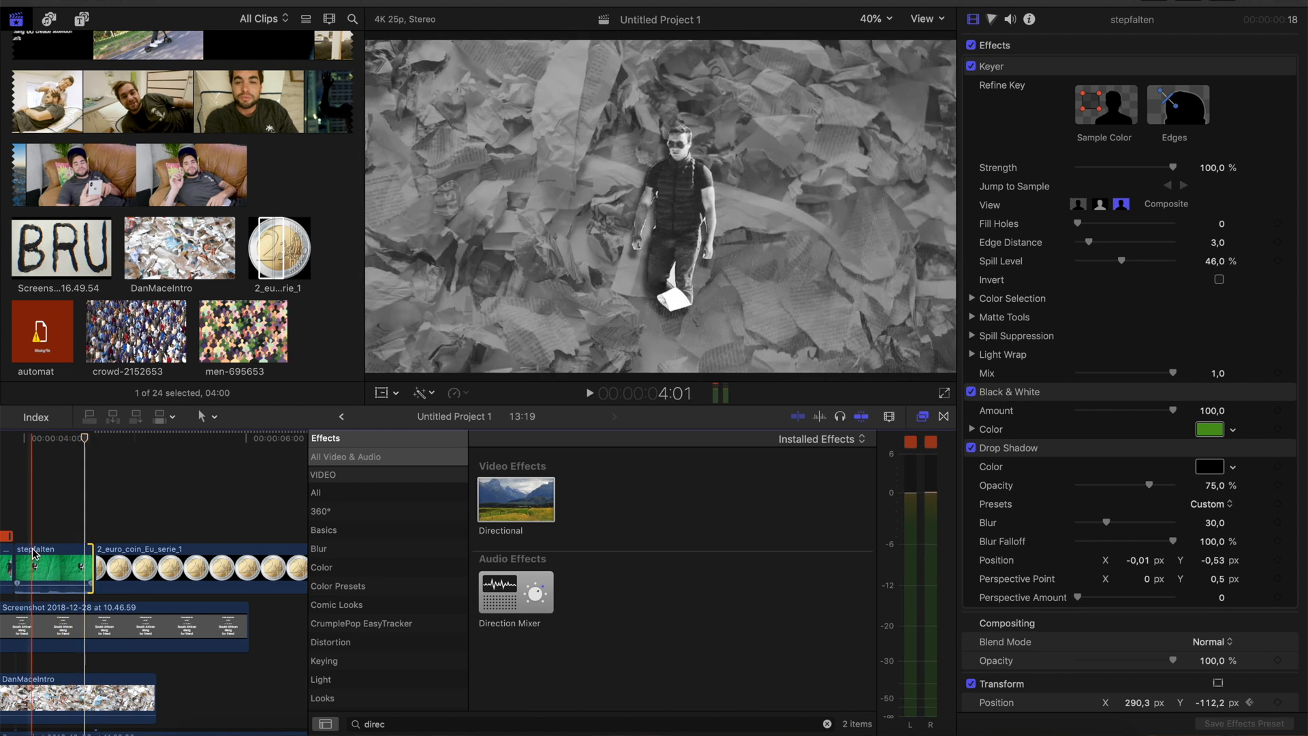
pyautogui.hscroll(-3, 41, 553)
pyautogui.press('Right')
pyautogui.press('Right')
pyautogui.moveTo(162, 555); pyautogui.dragTo(198, 568)
pyautogui.press('space')
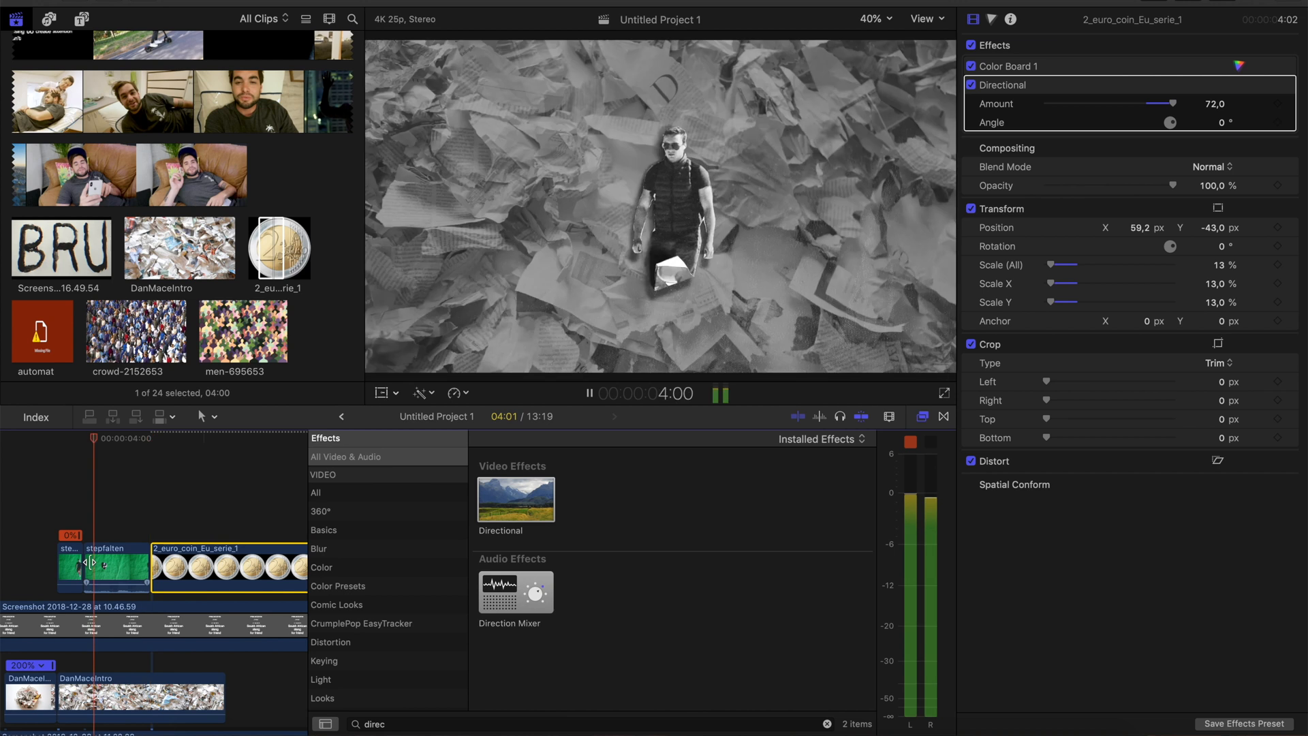
# Add transform keyframes to the coin clip at its first frame, 4:13, and play it with the transform handles shown
pyautogui.click(63, 536)
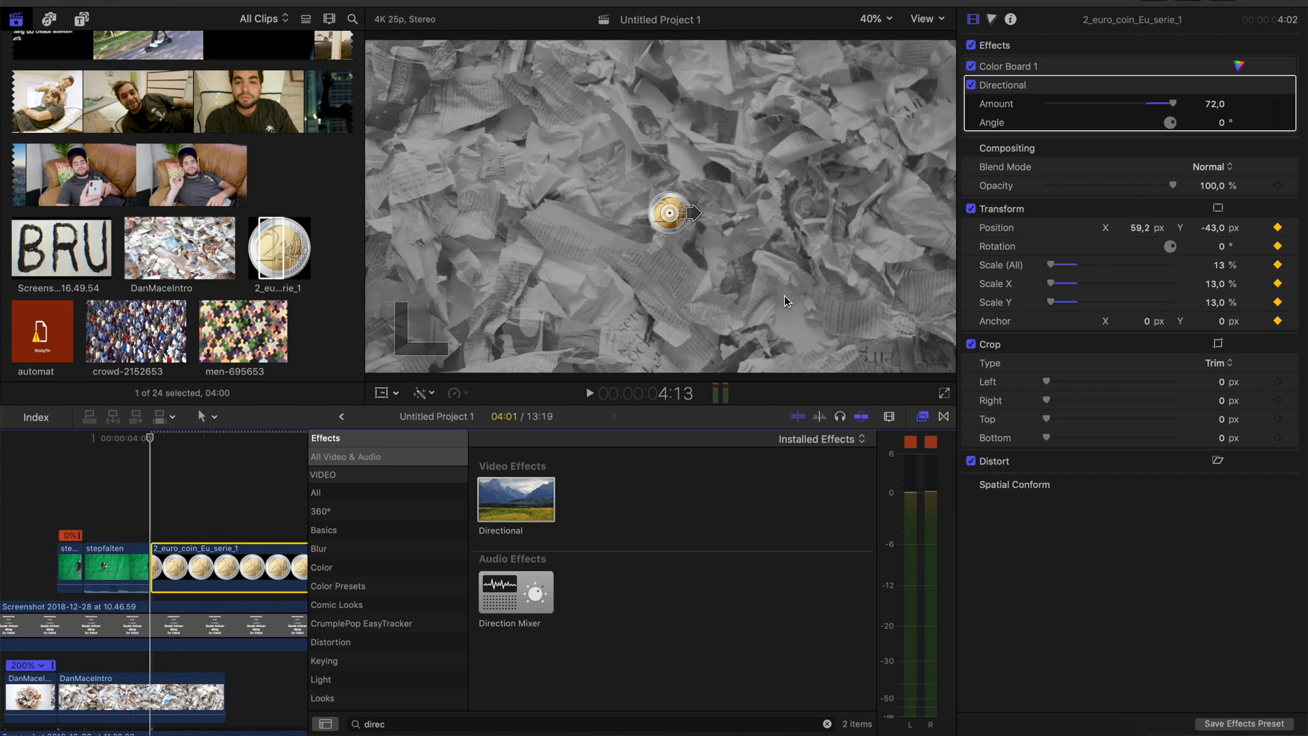
pyautogui.click(379, 396)
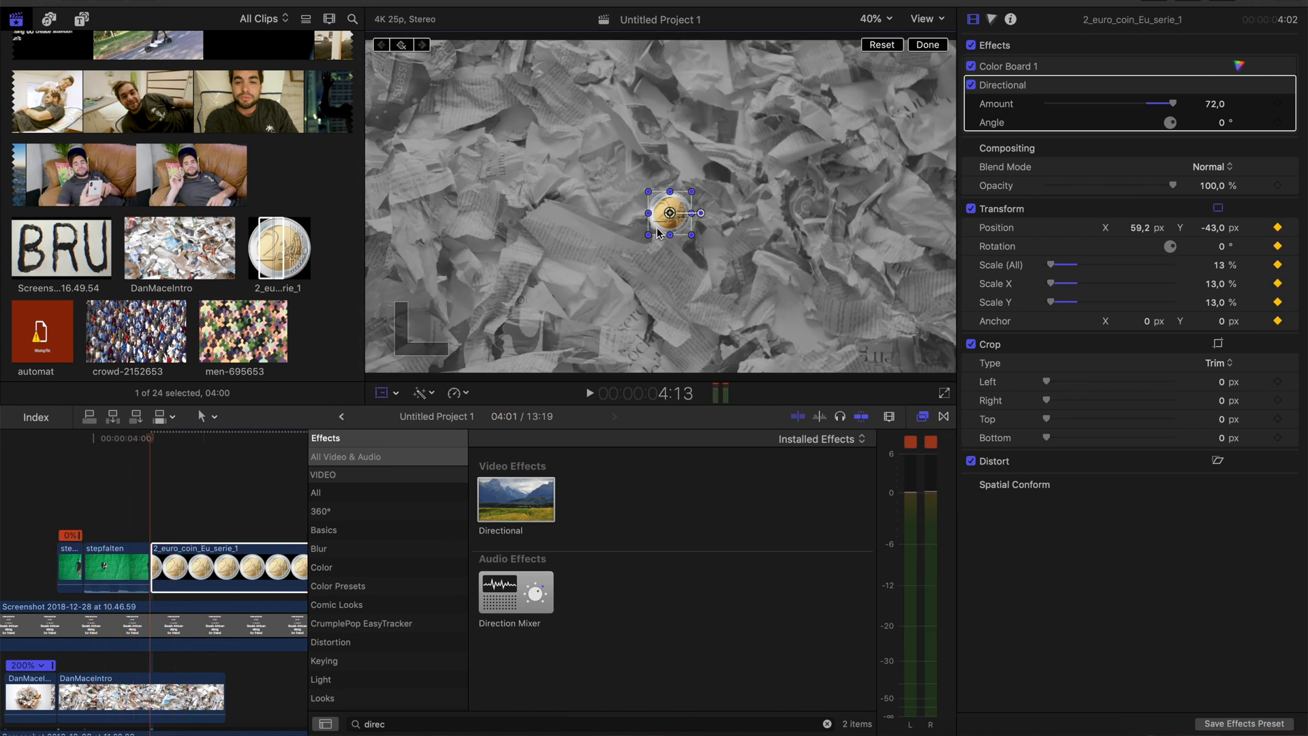
pyautogui.press('space')
pyautogui.press('space')
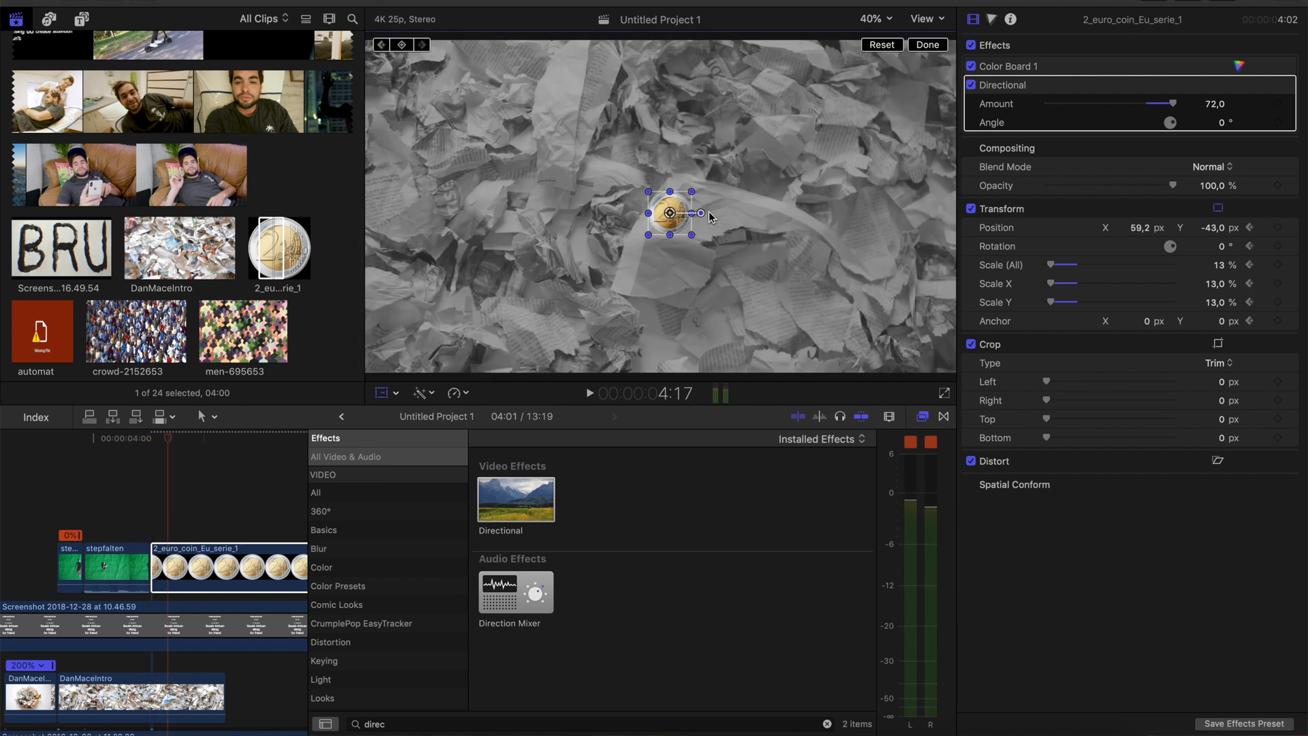
# At 4:19, move the coin to X 793.7, Y -137.3 px as its second keyframe
pyautogui.press('Left')
pyautogui.press('Left')
pyautogui.press('Right')
pyautogui.press('Right')
pyautogui.press('Right')
pyautogui.press('Right')
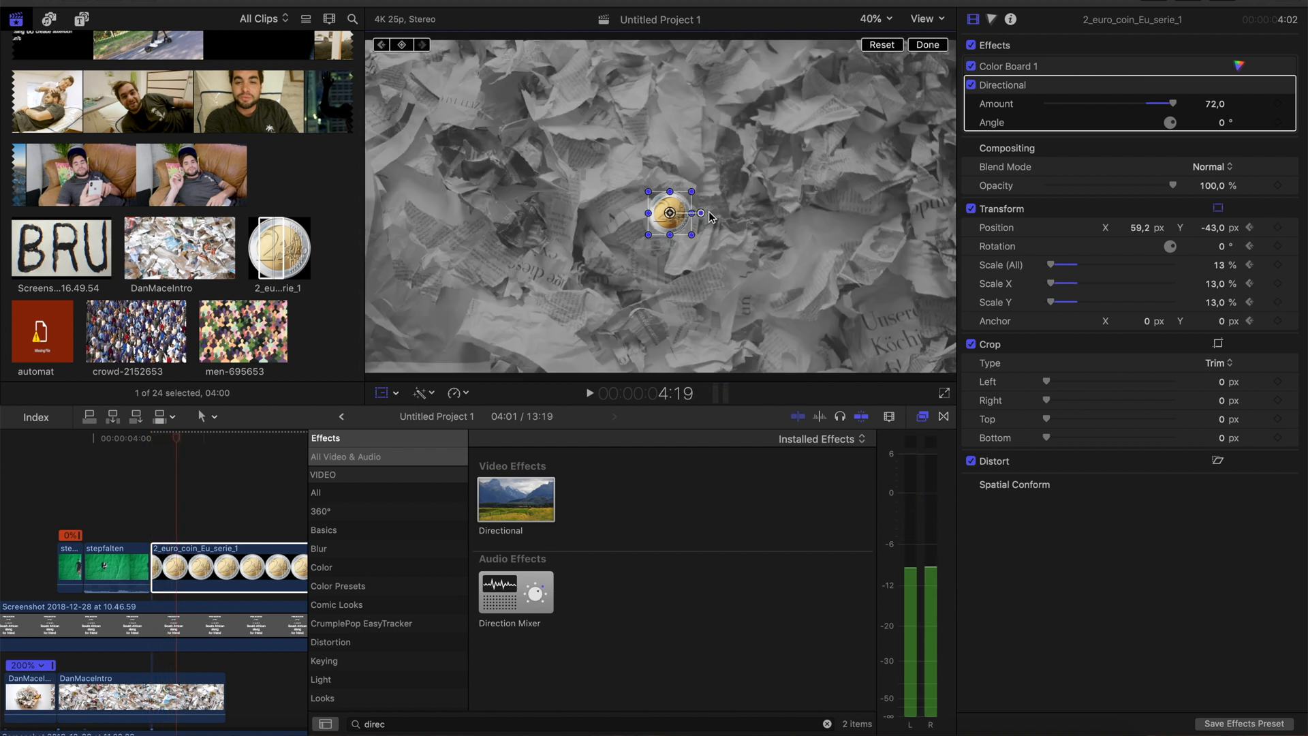
pyautogui.moveTo(671, 217); pyautogui.dragTo(783, 231)
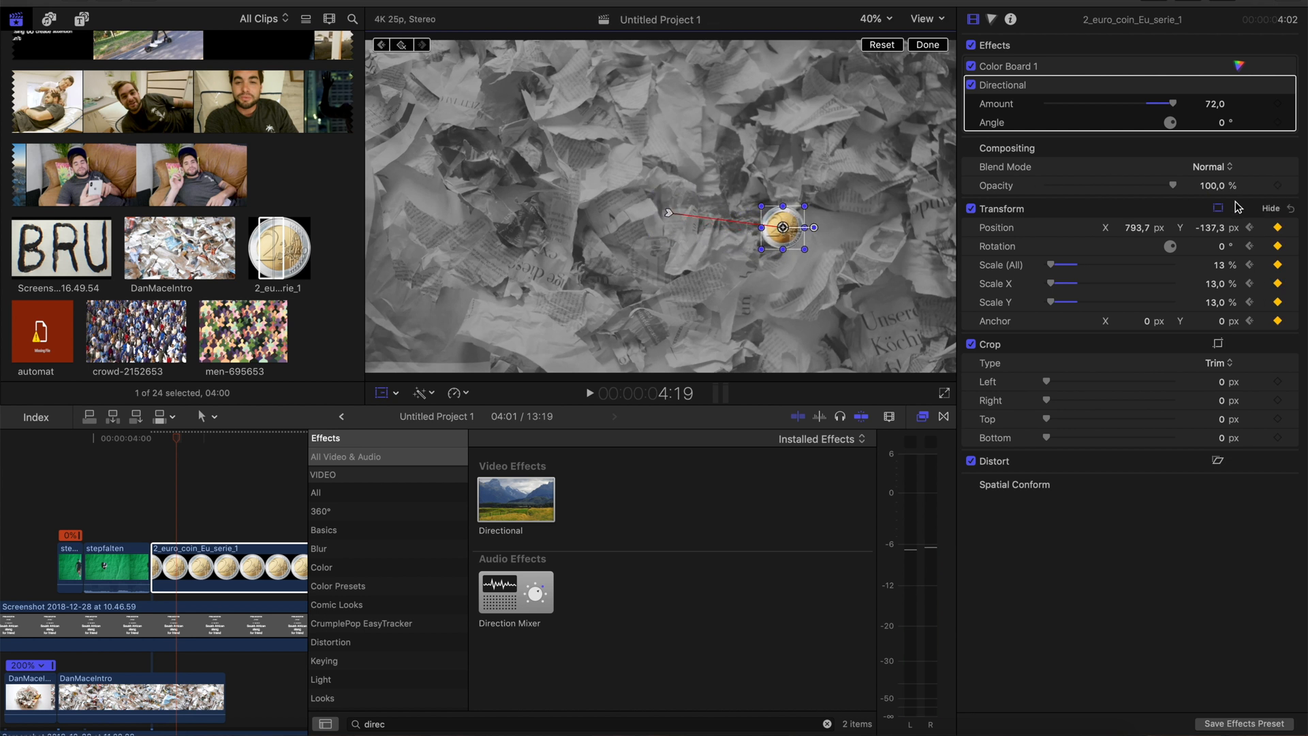
# Set the coin's rotation to 360° at the 4:19 keyframe
pyautogui.click(1248, 229)
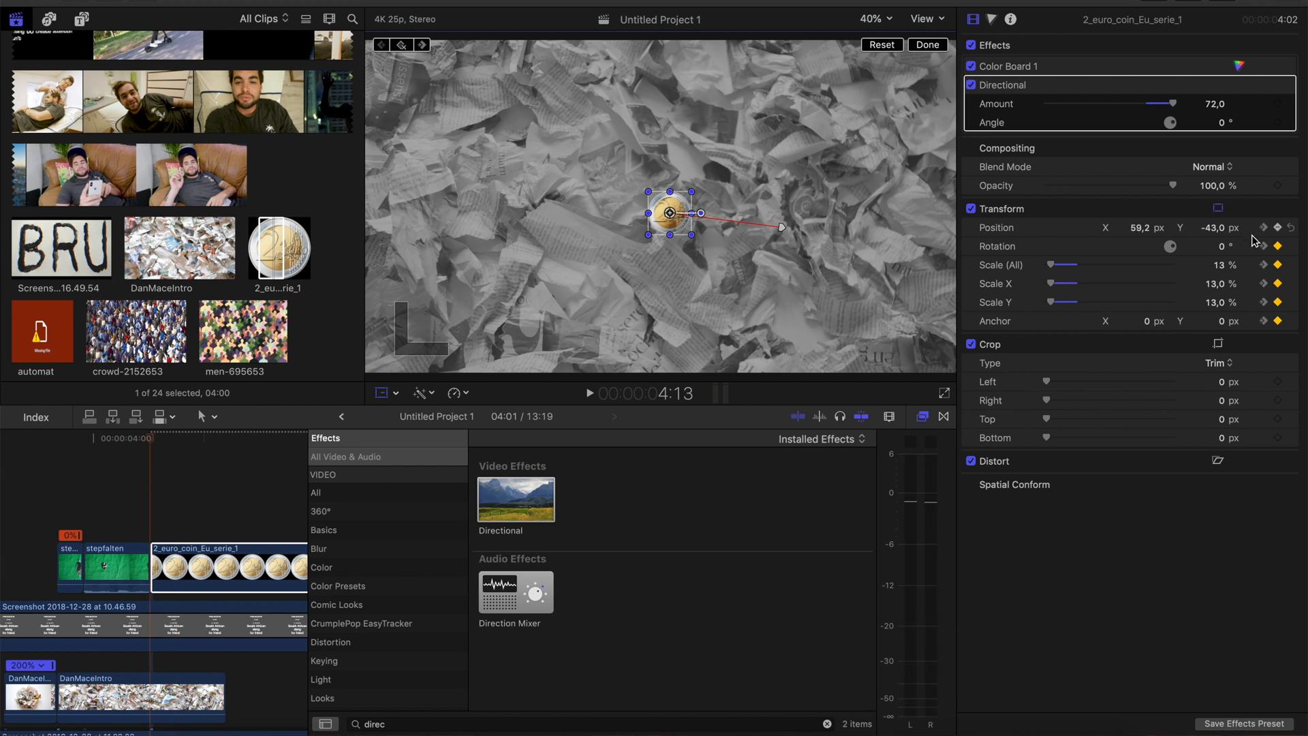
pyautogui.click(1262, 228)
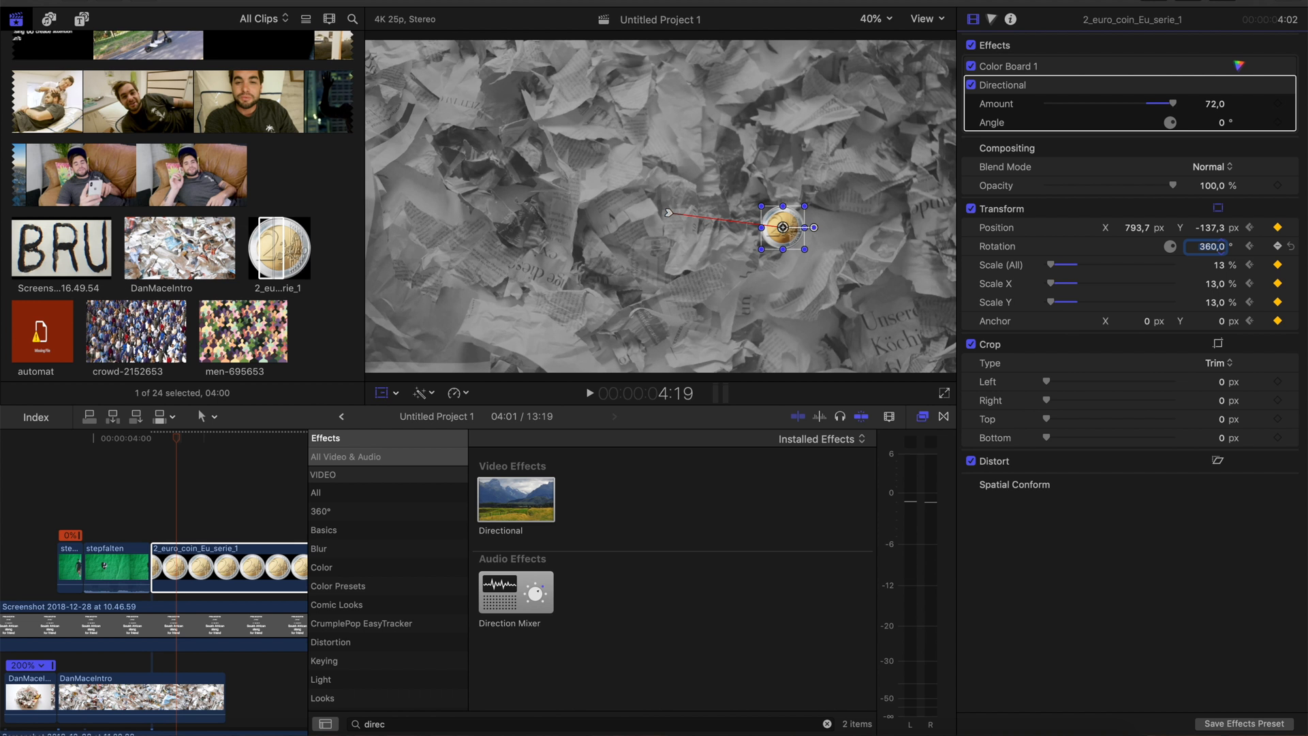
pyautogui.click(146, 520)
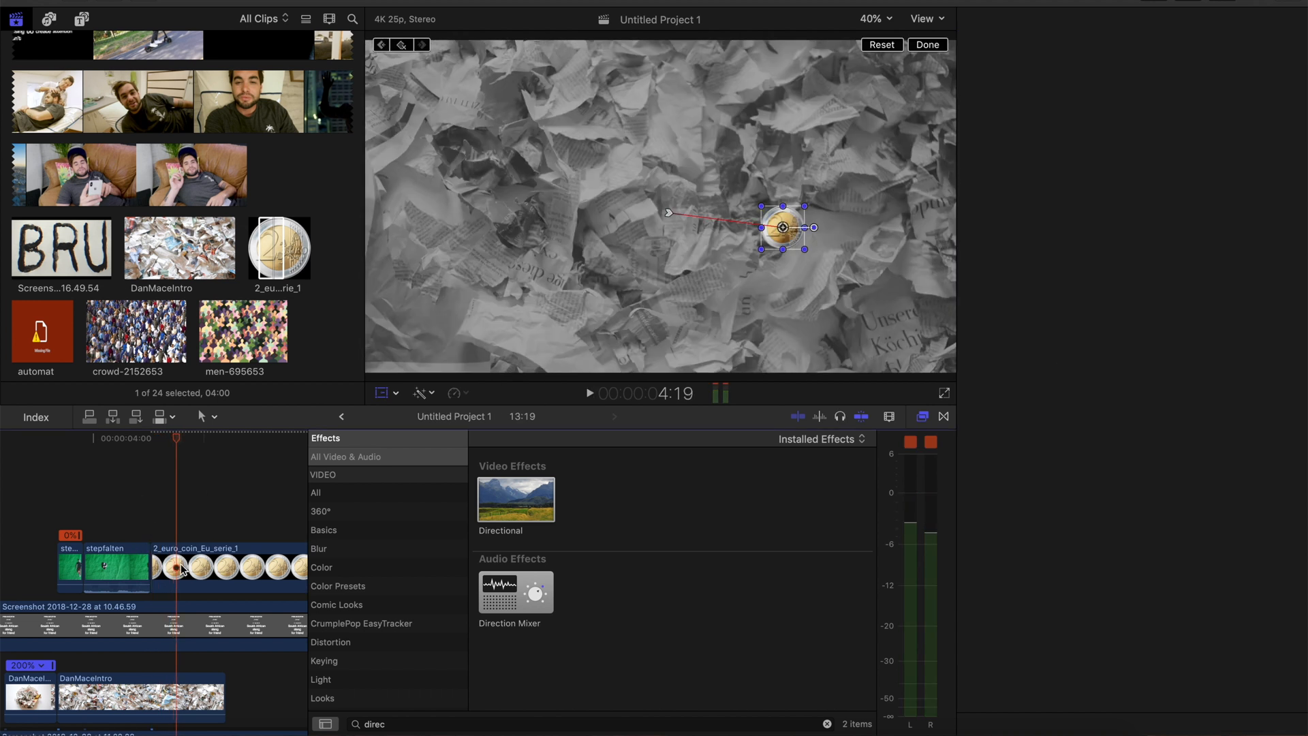
# At 4:24, move the coin to X -1356.2, Y 512.7 px as its third keyframe, and play the animation
pyautogui.click(177, 561)
pyautogui.press('space')
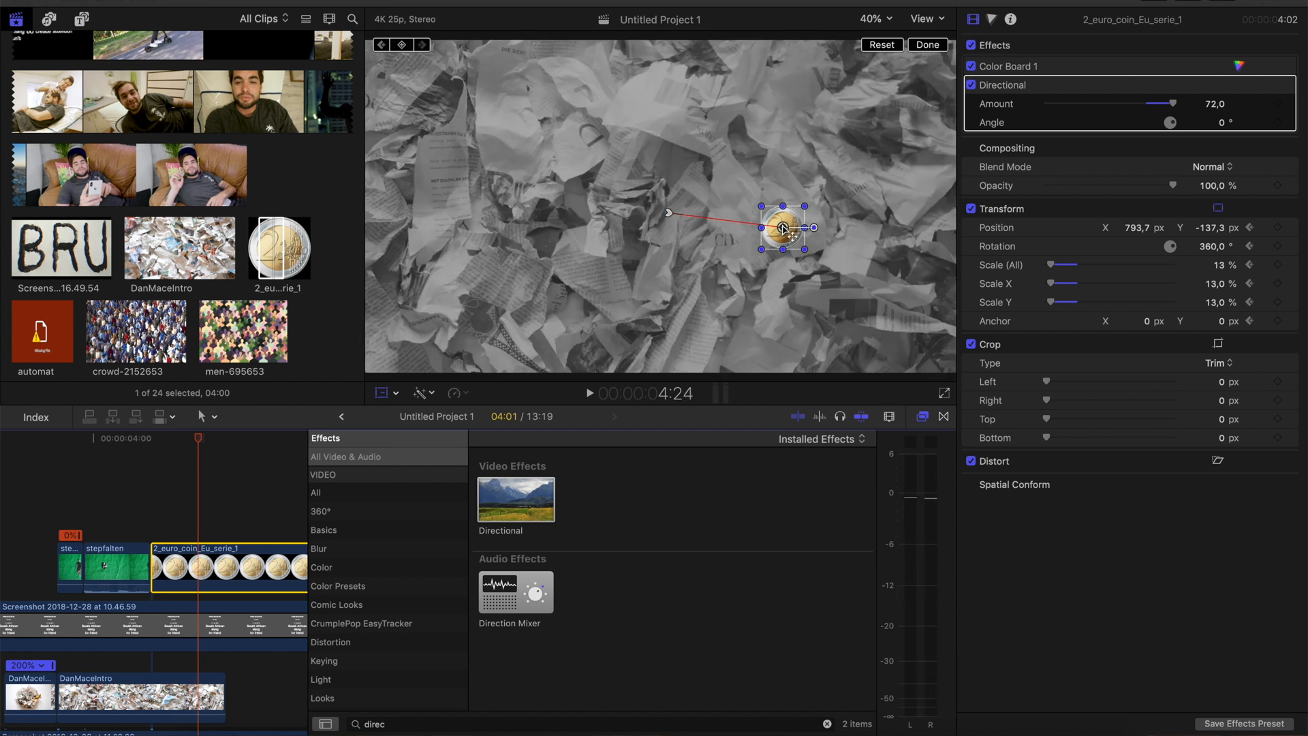
pyautogui.moveTo(790, 234); pyautogui.dragTo(454, 124)
pyautogui.press('space')
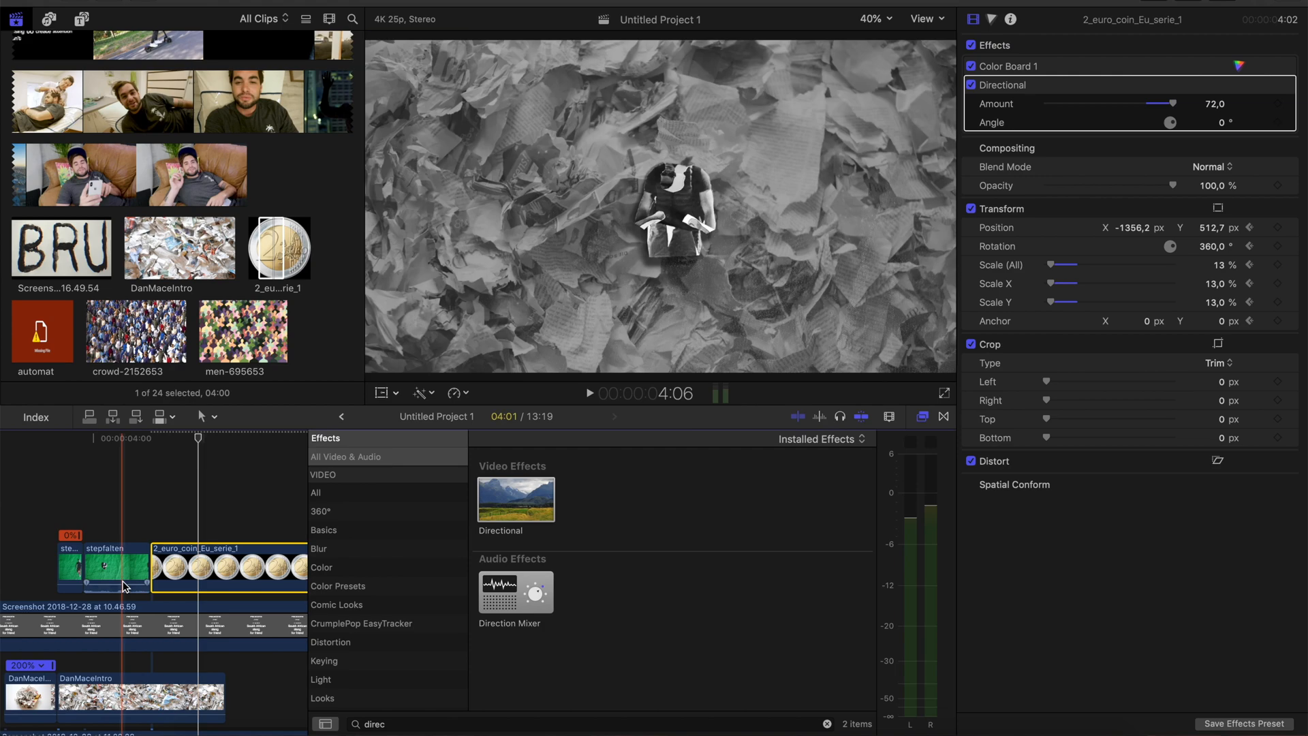
pyautogui.click(82, 519)
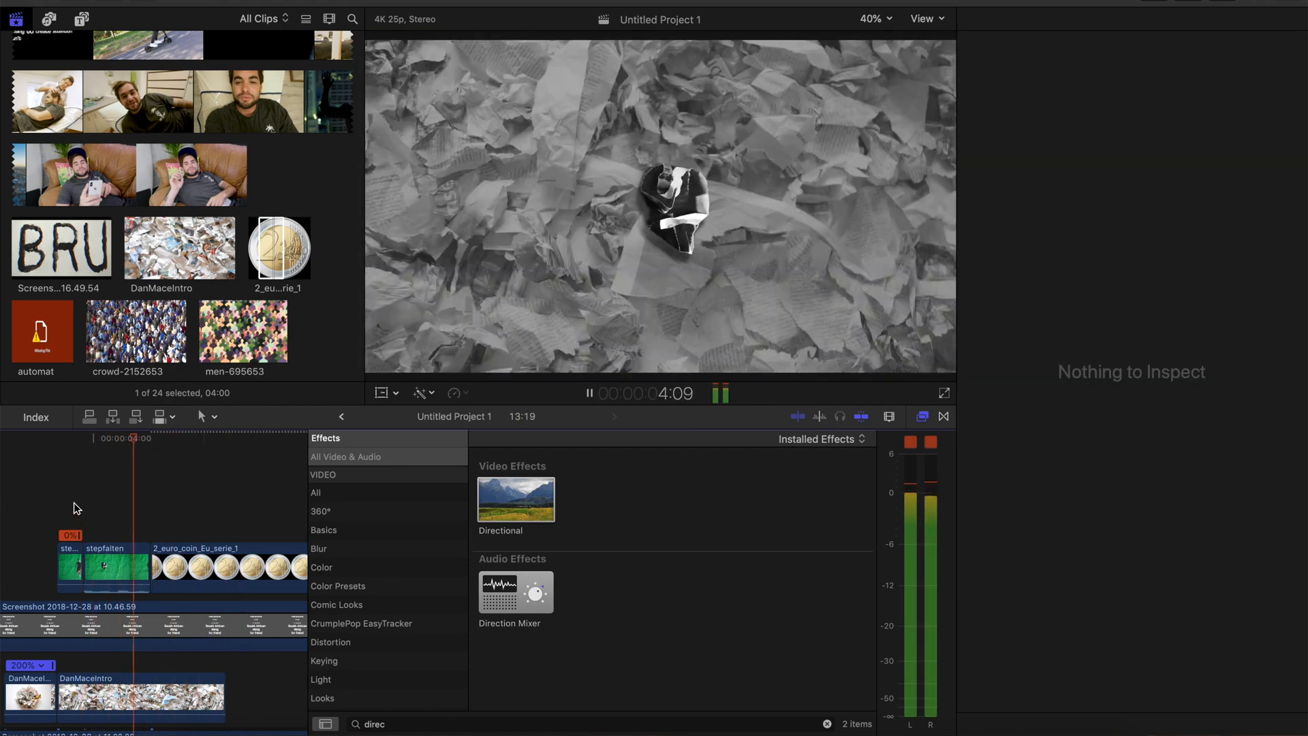
pyautogui.click(26, 464)
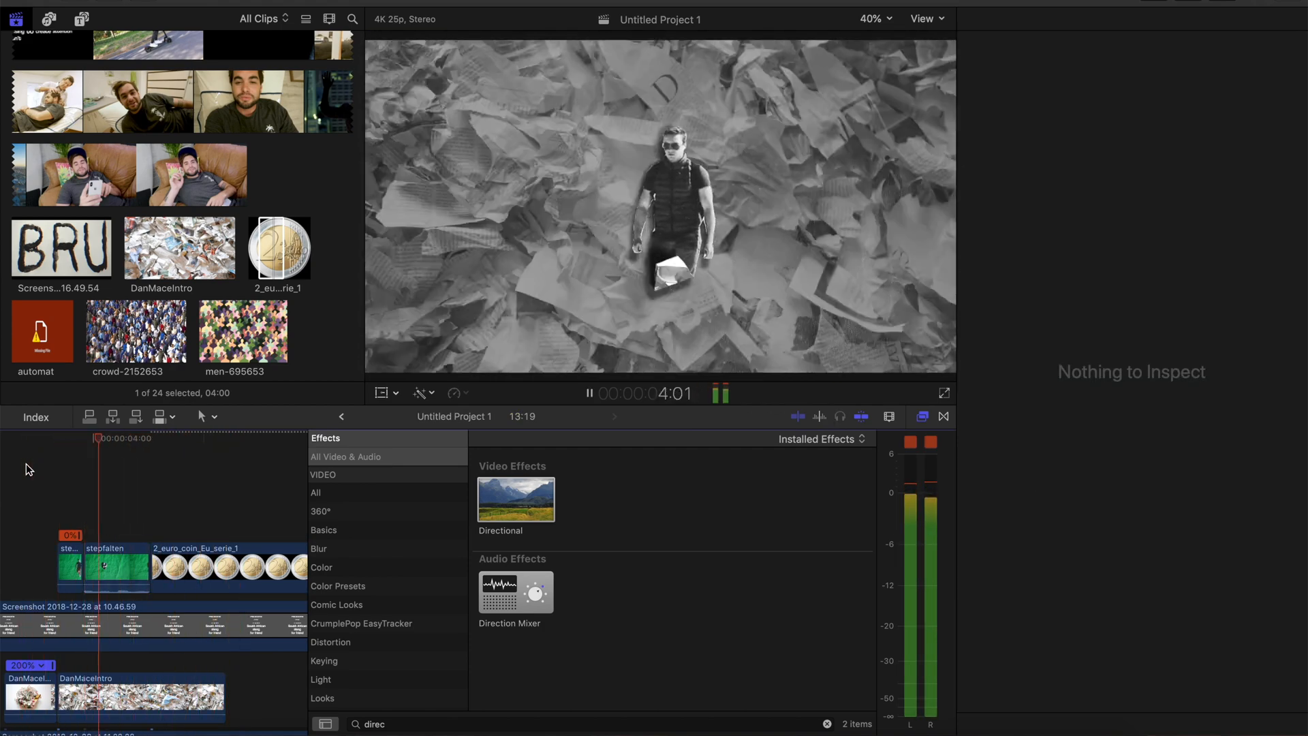
pyautogui.press('space')
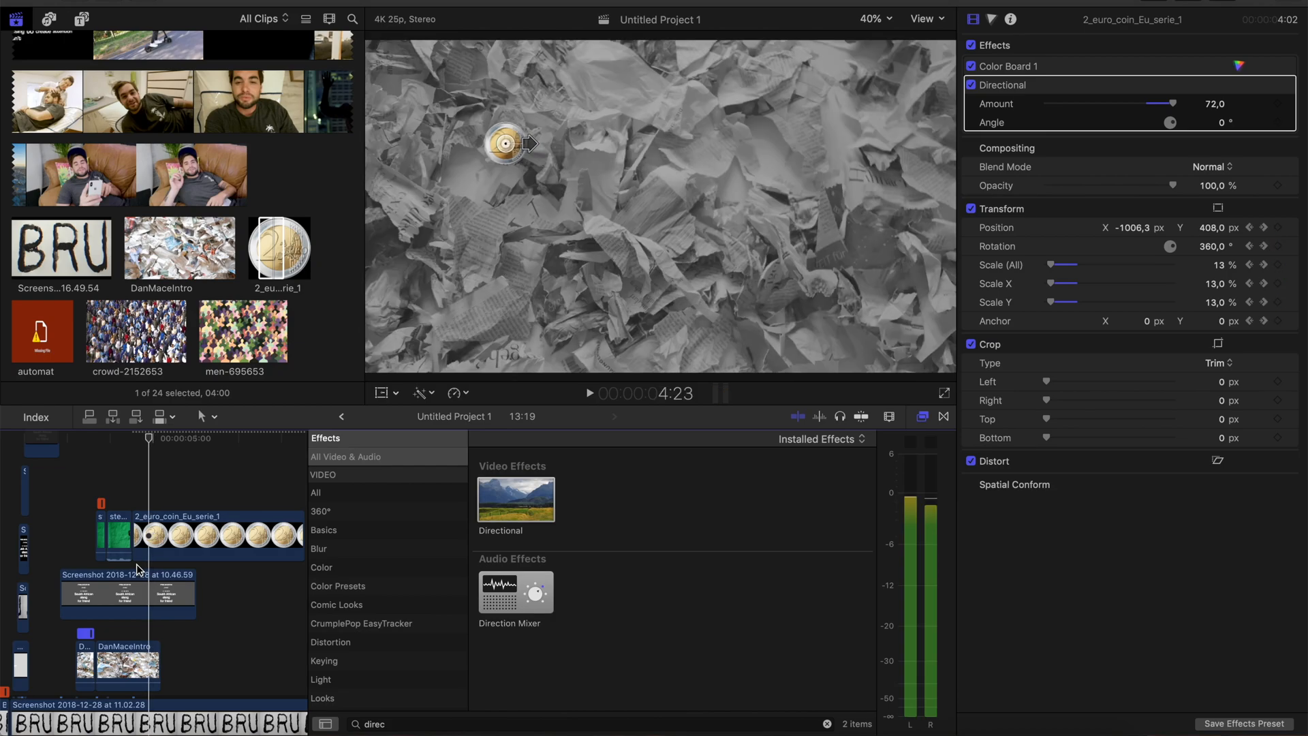
pyautogui.press('Right')
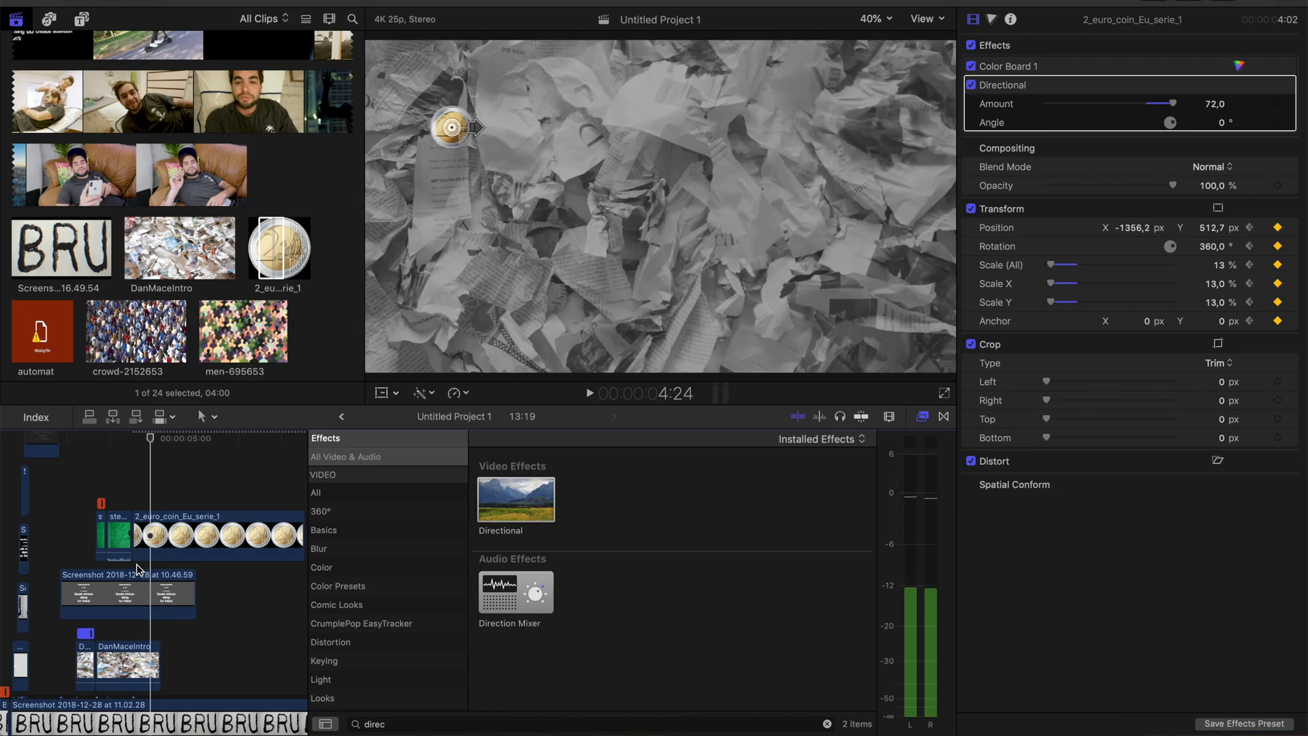
# Place the automat slot machine image on the timeline above the coin clip, starting at 4:13
pyautogui.scroll(-15, 240, 227)
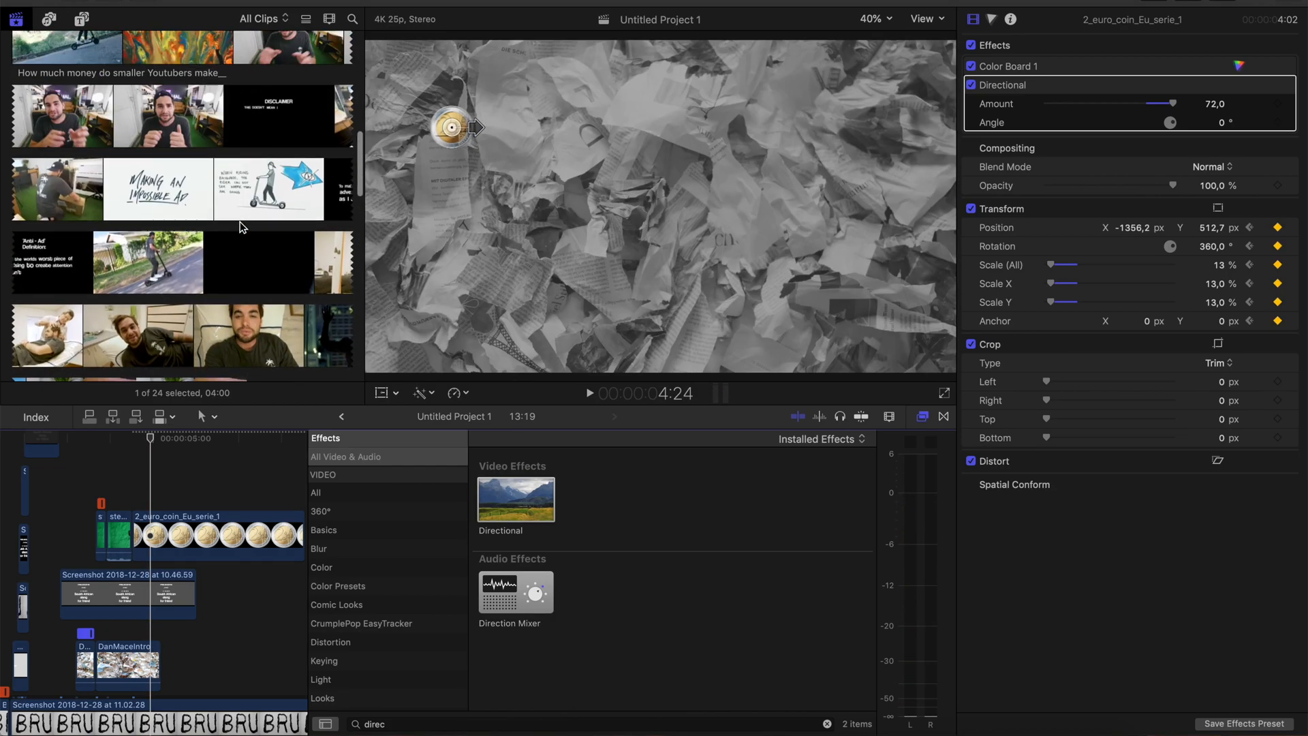
pyautogui.scroll(-15, 240, 223)
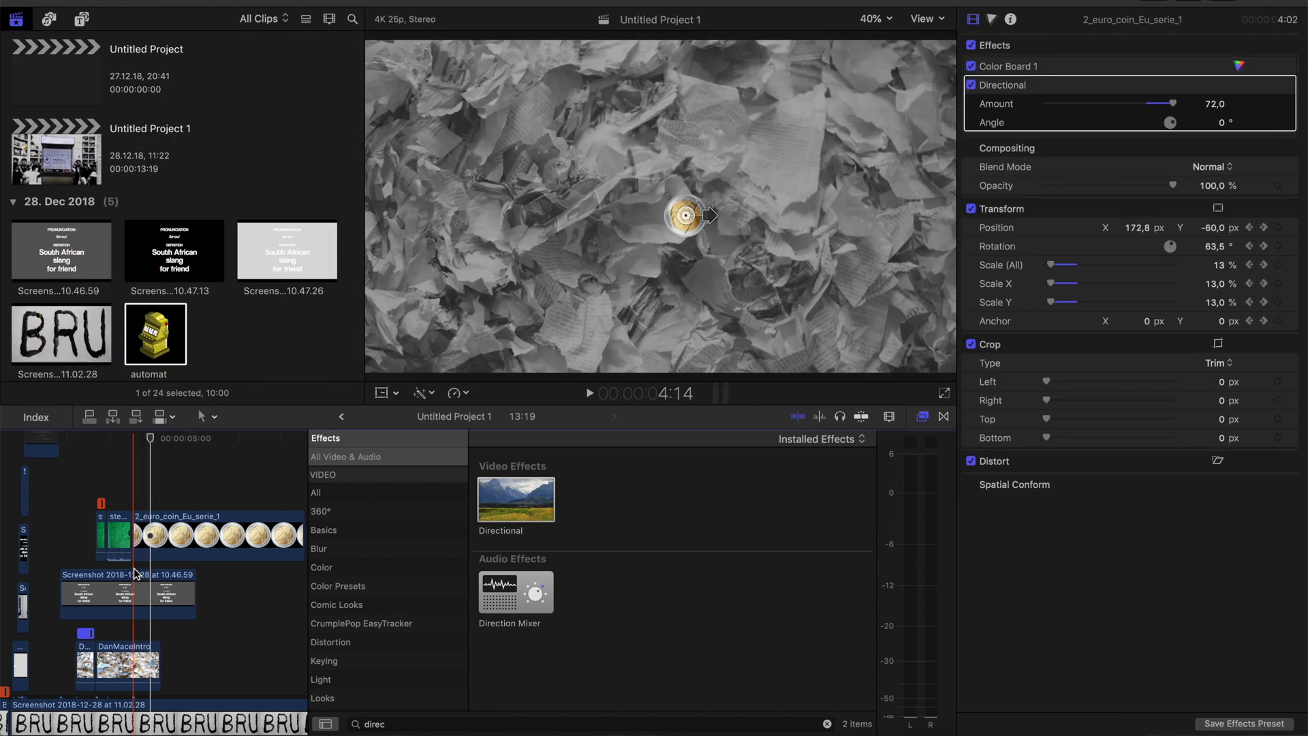
pyautogui.click(157, 330)
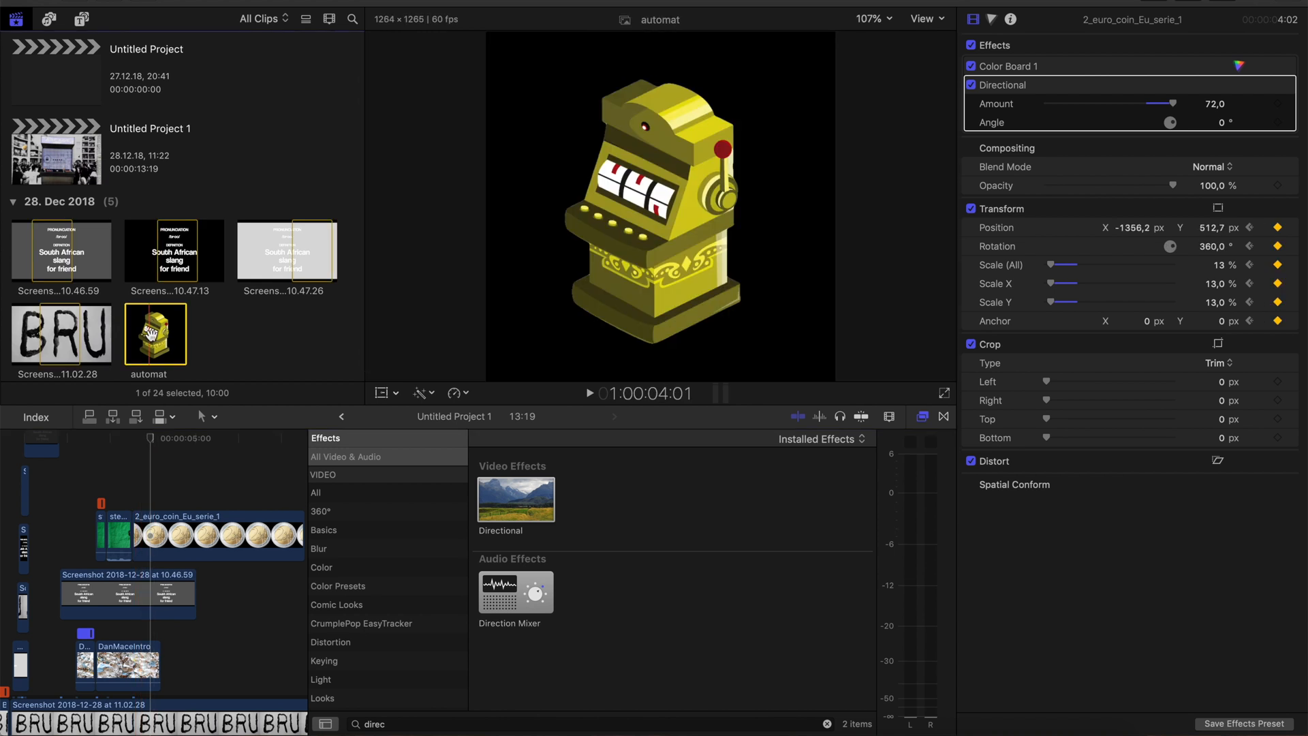
pyautogui.moveTo(146, 390); pyautogui.dragTo(134, 481)
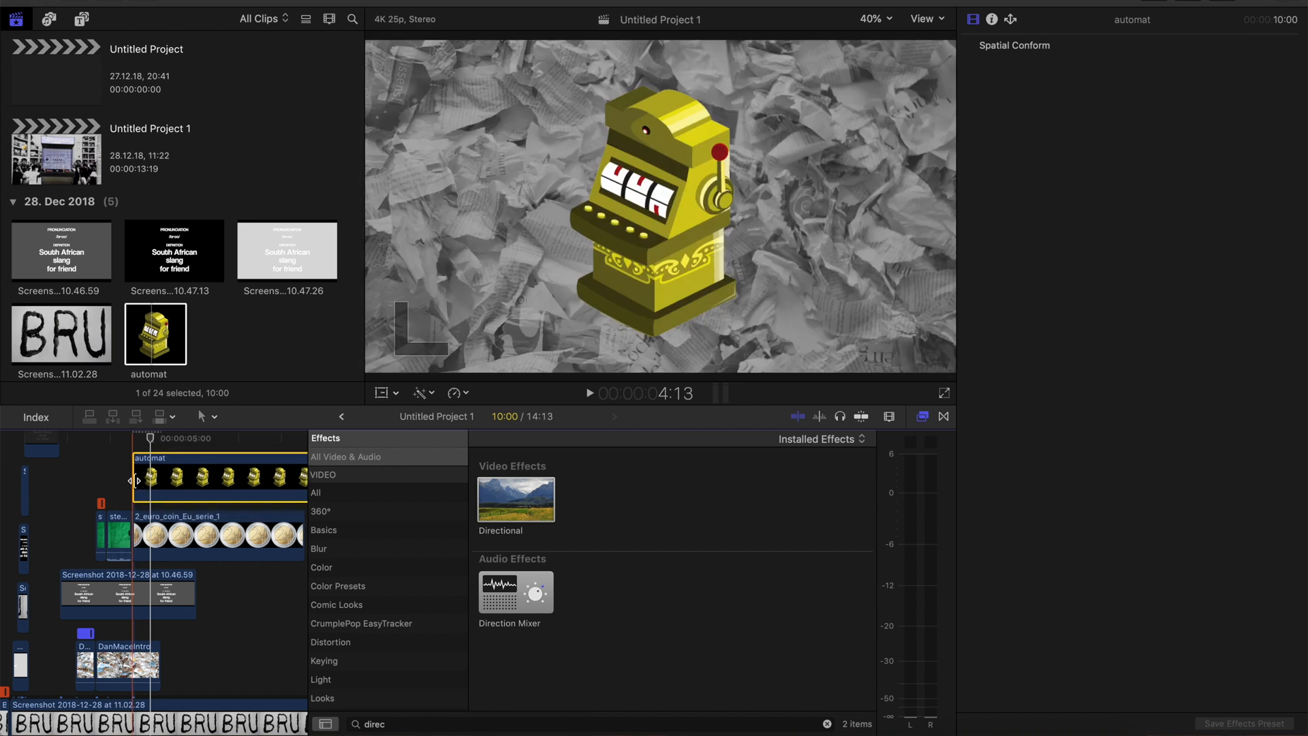
# Apply the Flipped and Projector effects to the automat clip
pyautogui.press('super+plus')
pyautogui.doubleClick(379, 724)
pyautogui.write('flip')
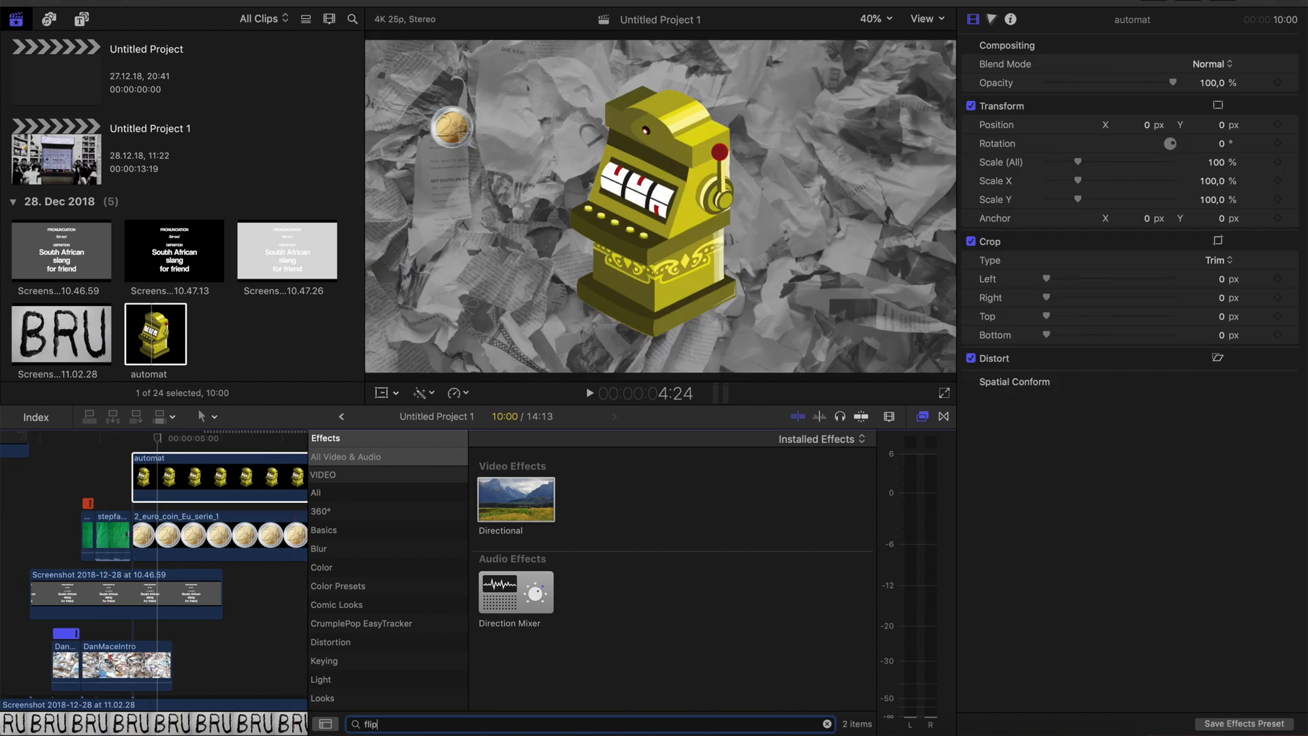
pyautogui.write('pe')
pyautogui.moveTo(268, 485); pyautogui.dragTo(270, 486)
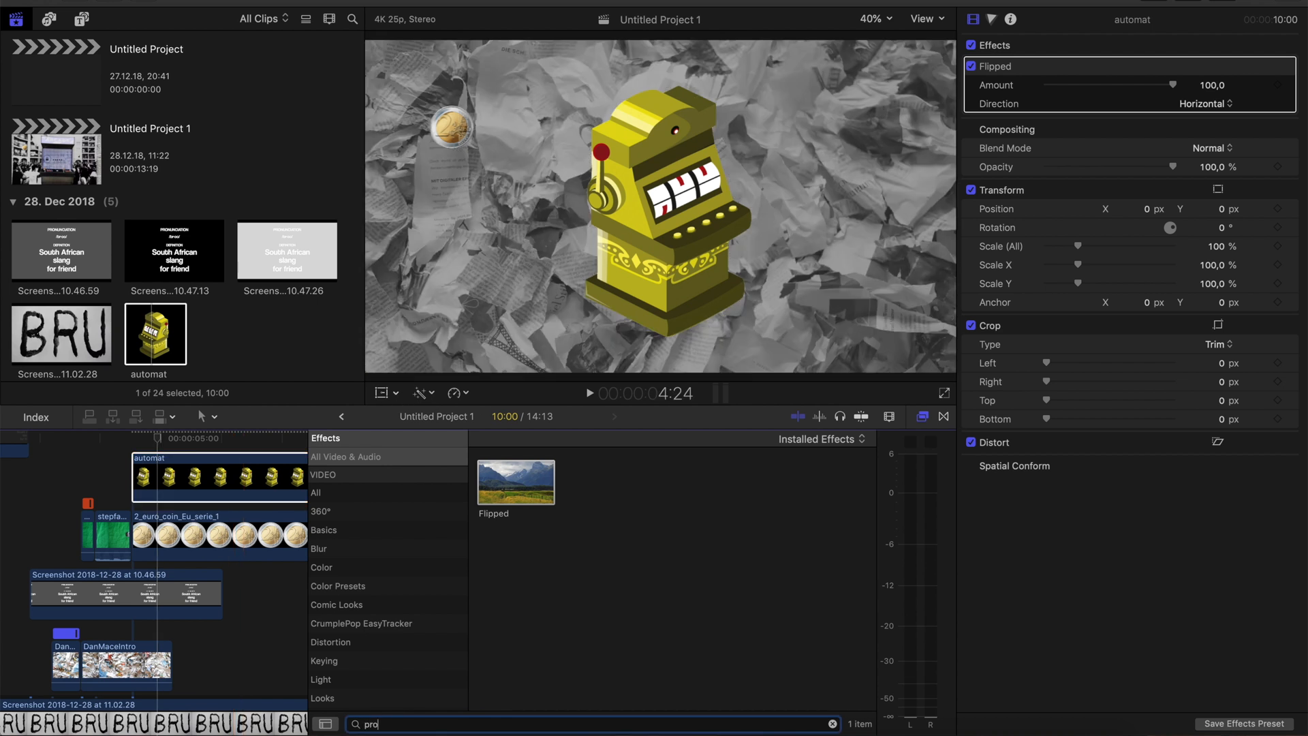
pyautogui.moveTo(511, 490); pyautogui.dragTo(293, 483)
# Apply the Black & White effect to the automat clip
pyautogui.doubleClick(434, 726)
pyautogui.write('bla')
pyautogui.moveTo(516, 481); pyautogui.dragTo(204, 477)
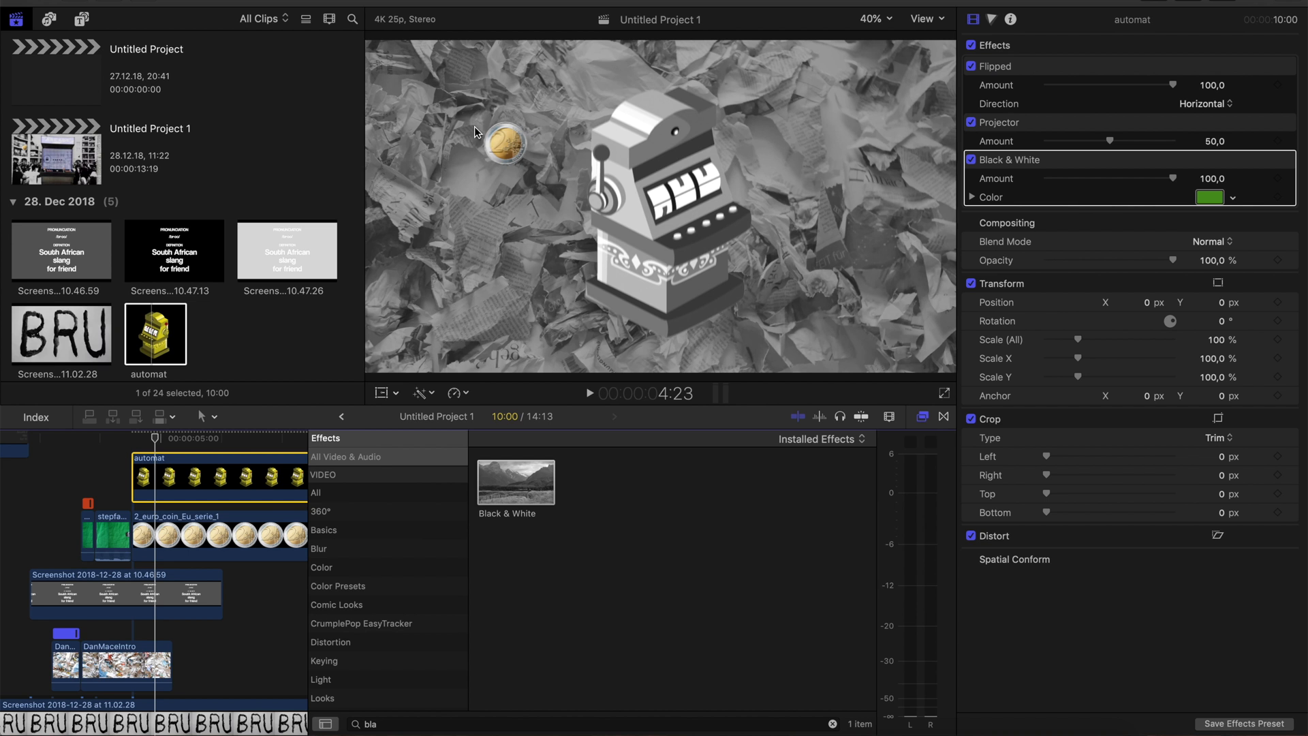
# At 4:18, scale the automat clip to 66% and move it off-frame to X -2334.7, Y 3.6 px as its starting Transform keyframe
pyautogui.press('Left')
pyautogui.press('Left')
pyautogui.press('Left')
pyautogui.press('Left')
pyautogui.press('Left')
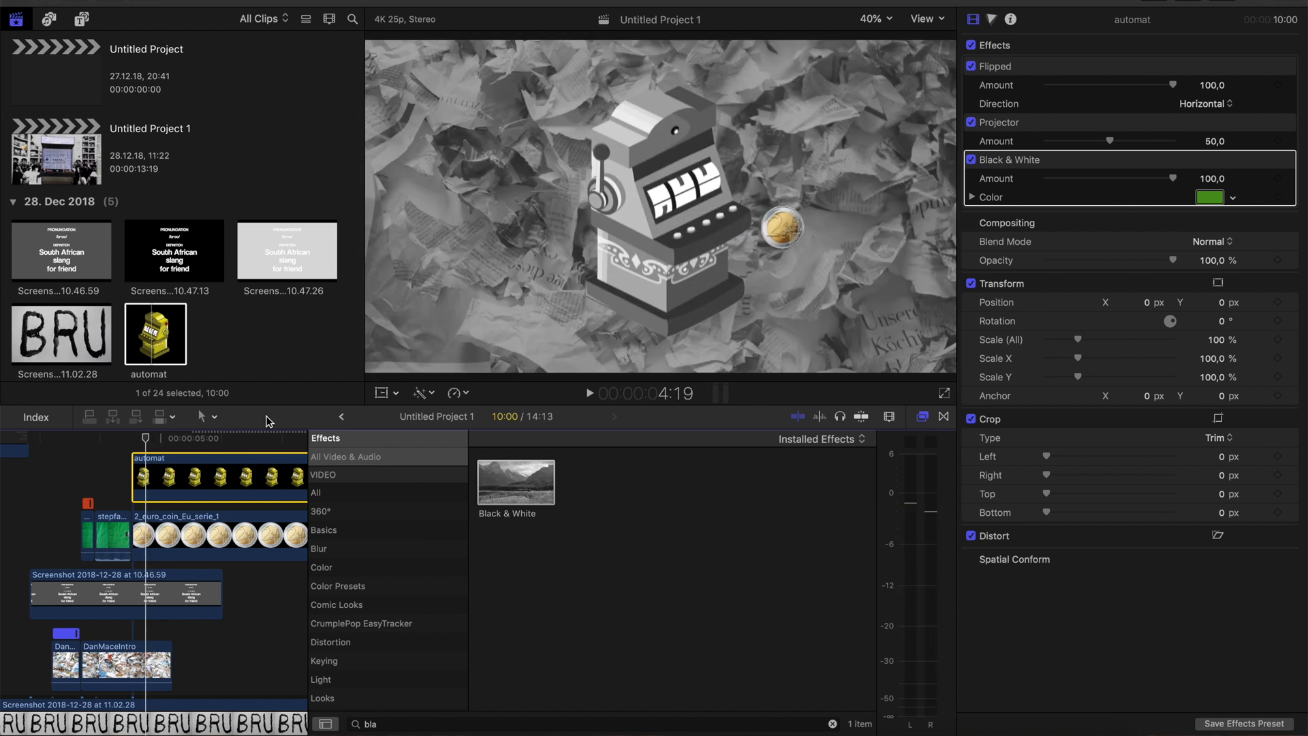
pyautogui.click(381, 395)
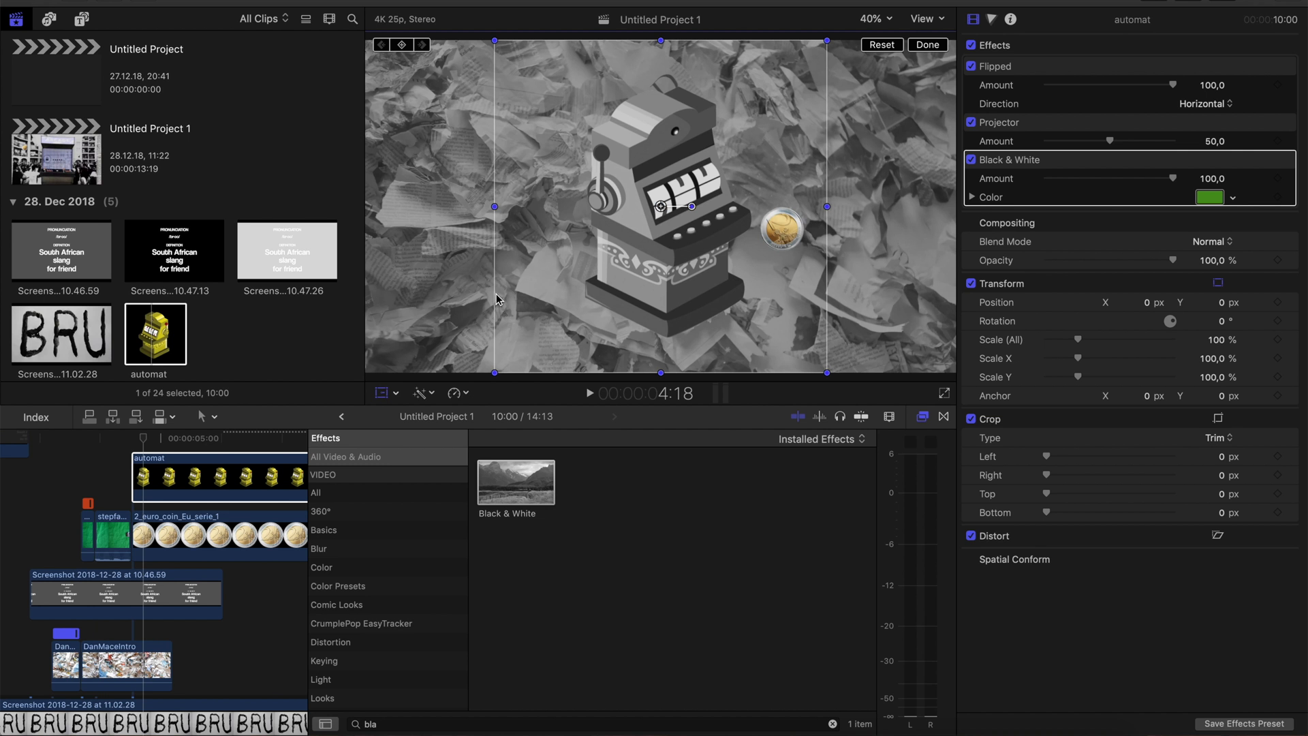
pyautogui.moveTo(589, 260); pyautogui.dragTo(446, 265)
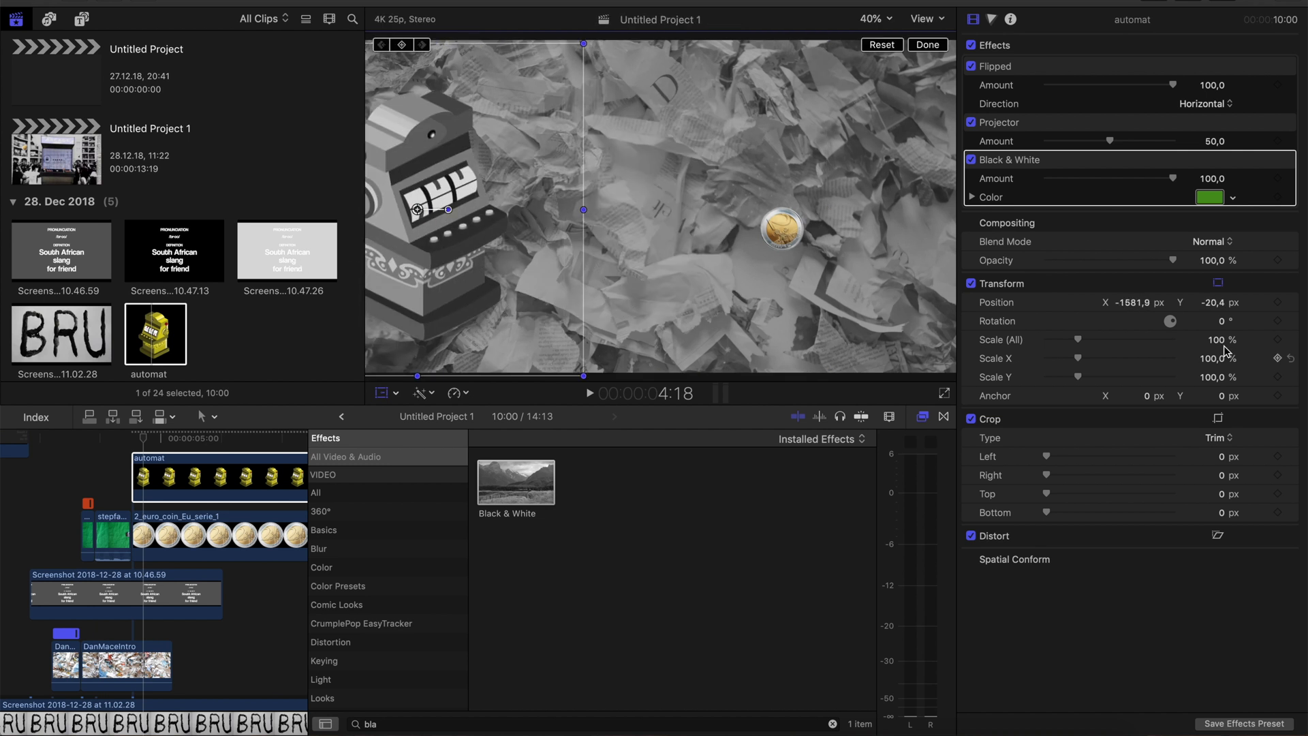
pyautogui.moveTo(1224, 351); pyautogui.dragTo(1201, 352)
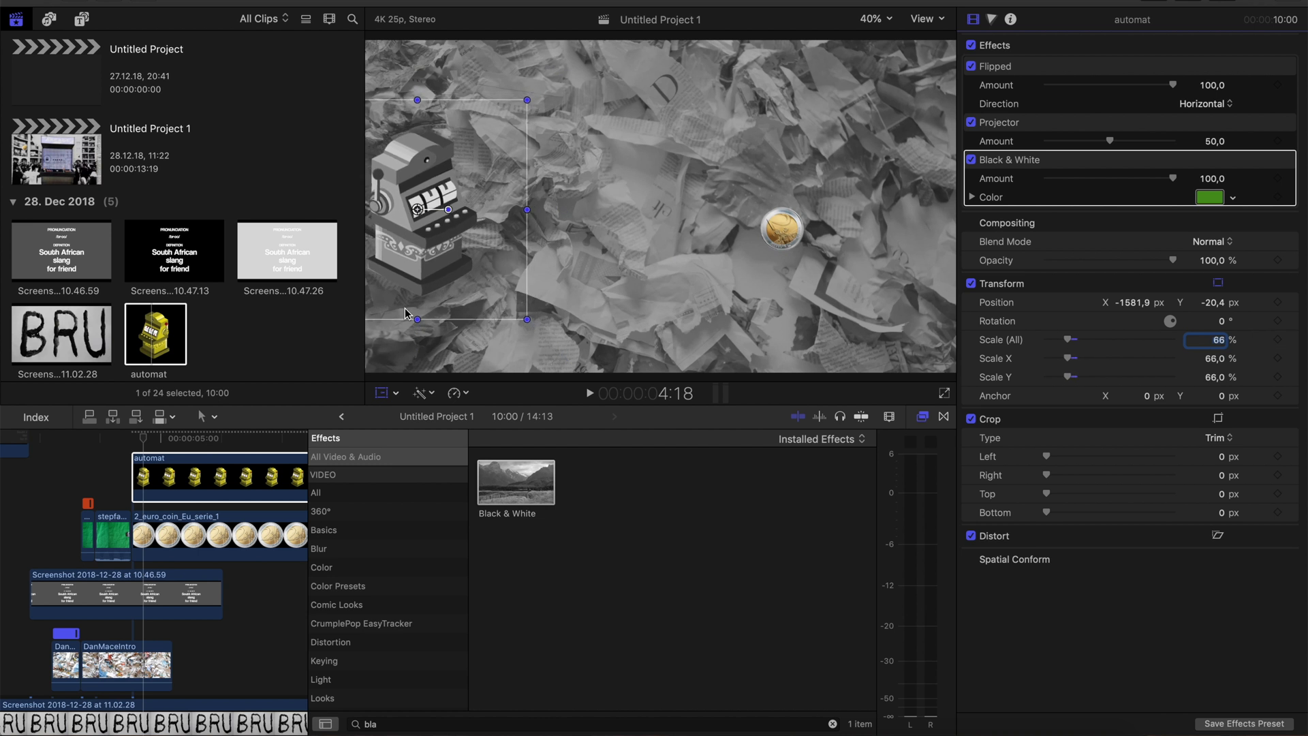
pyautogui.moveTo(422, 253); pyautogui.dragTo(312, 249)
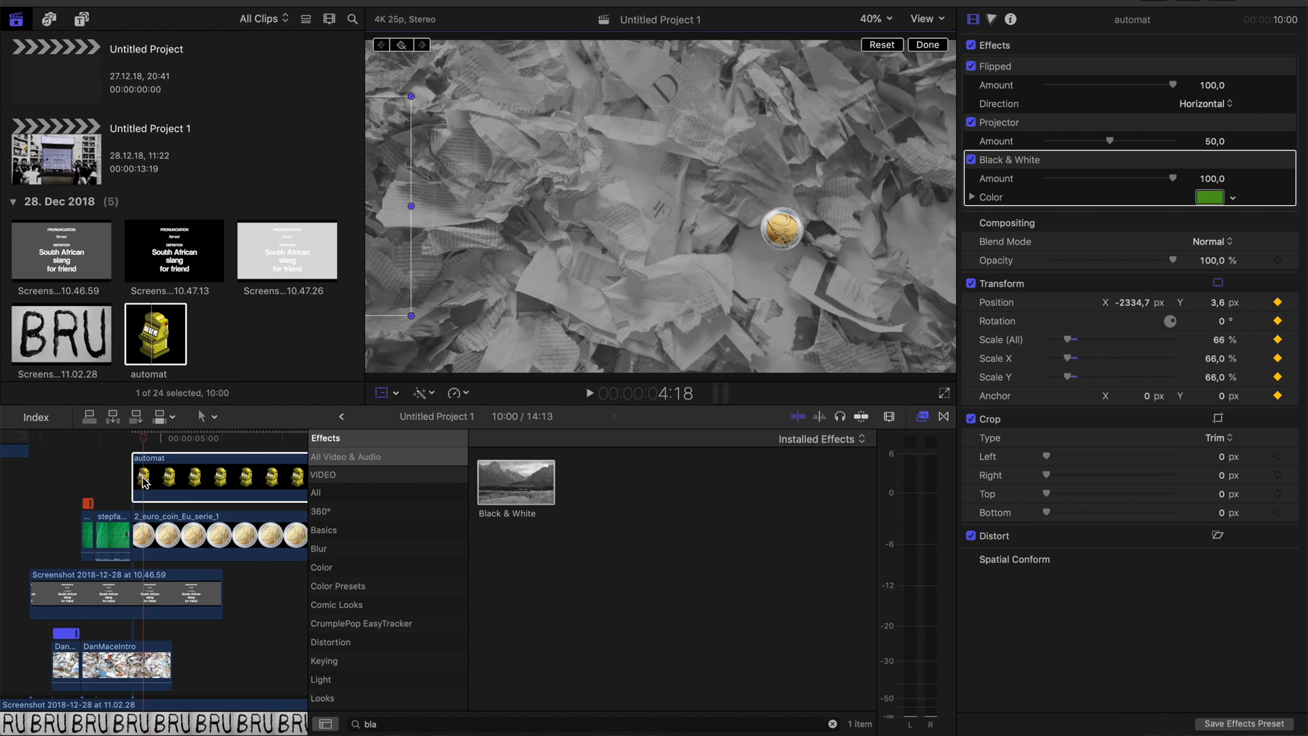
# At 4:22, move the automat into frame at X -1326, Y 142.9 px, enlarge it to 102%, and play the animation
pyautogui.press('Right')
pyautogui.press('Right')
pyautogui.press('Right')
pyautogui.press('Right')
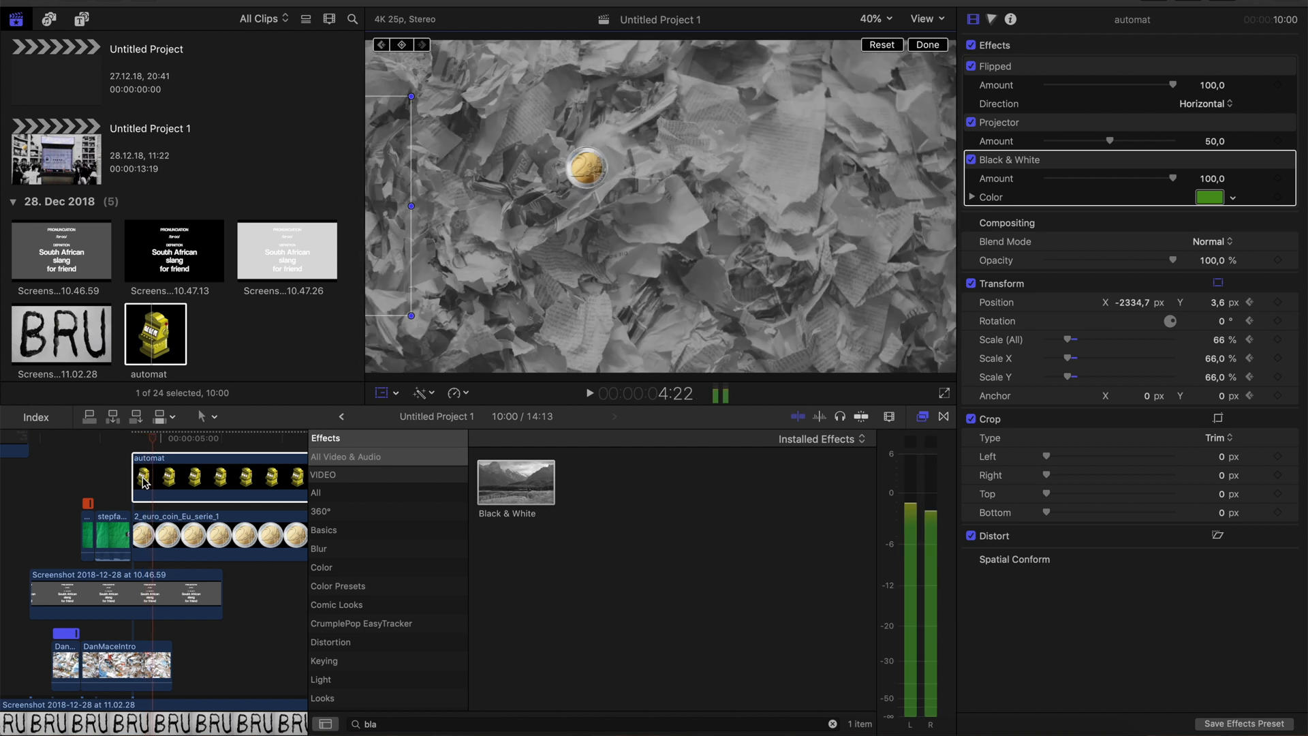
pyautogui.moveTo(379, 226)
pyautogui.mouseDown()
pyautogui.moveTo(427, 204)
pyautogui.moveTo(532, 223)
pyautogui.mouseUp()
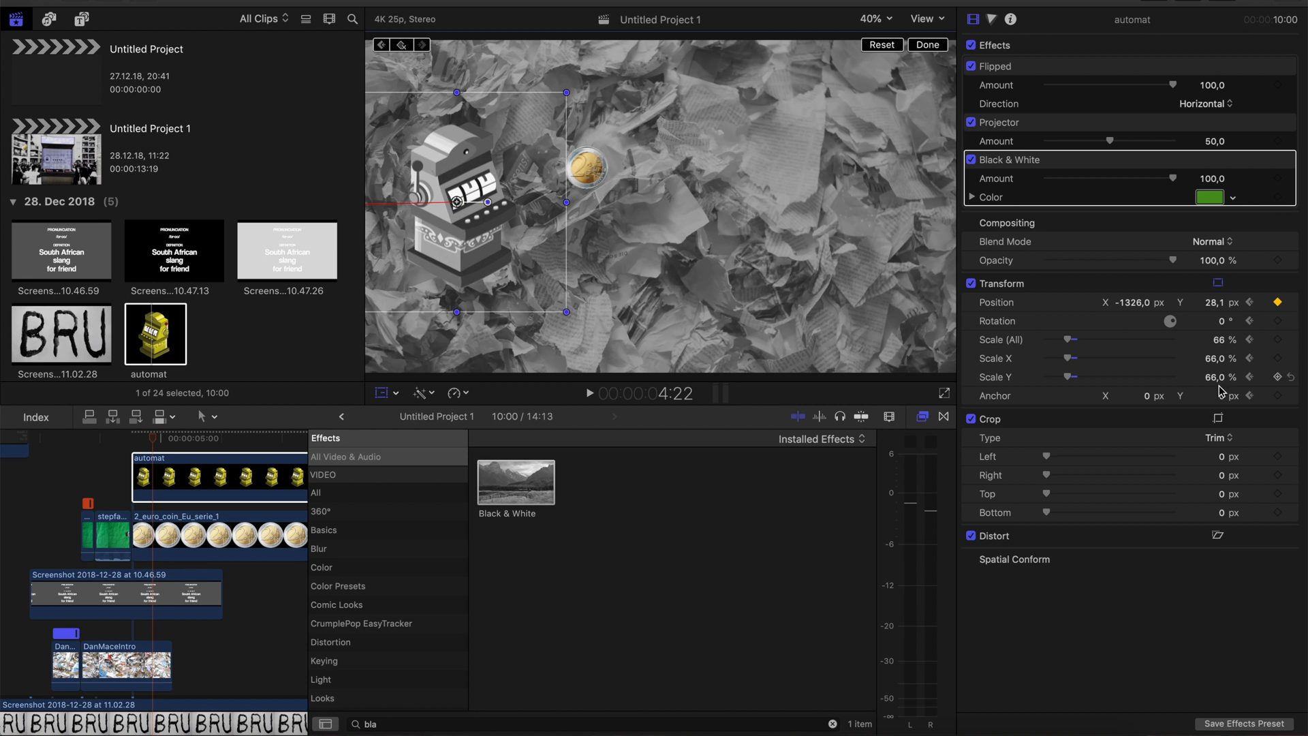
pyautogui.moveTo(566, 312); pyautogui.dragTo(626, 354)
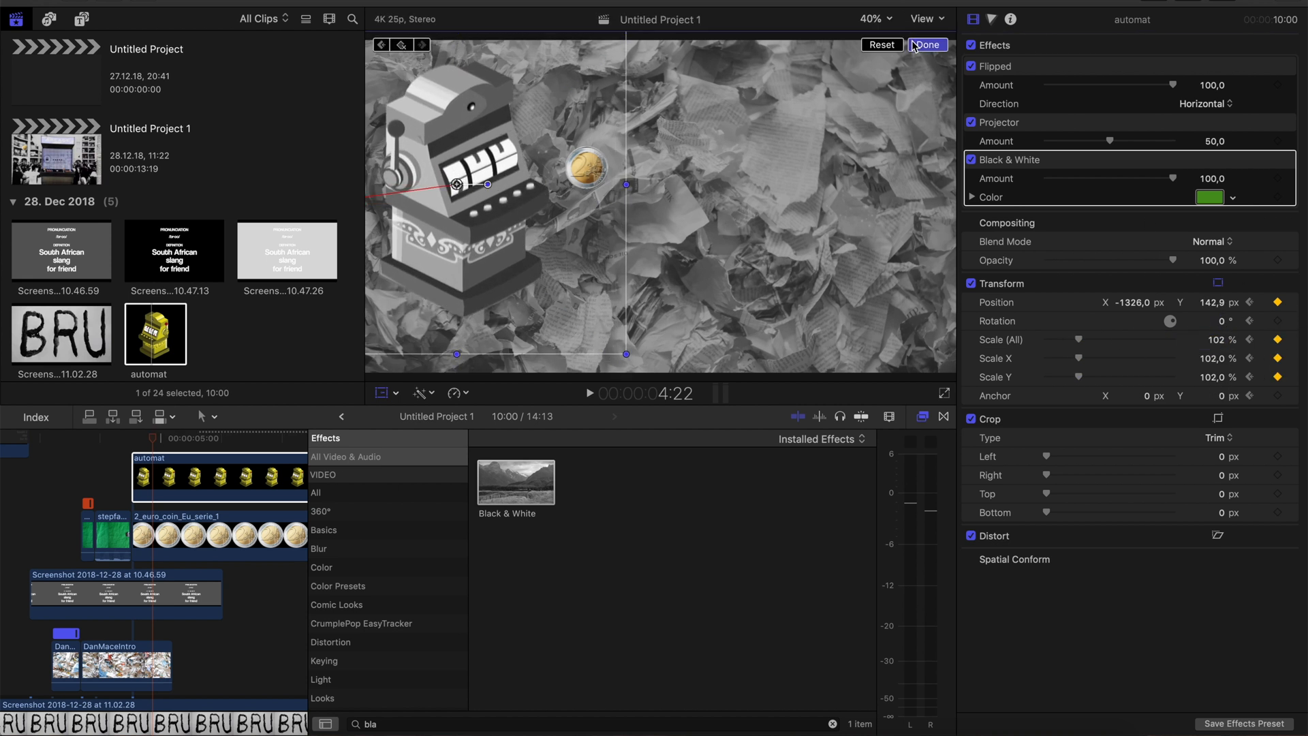
pyautogui.press('space')
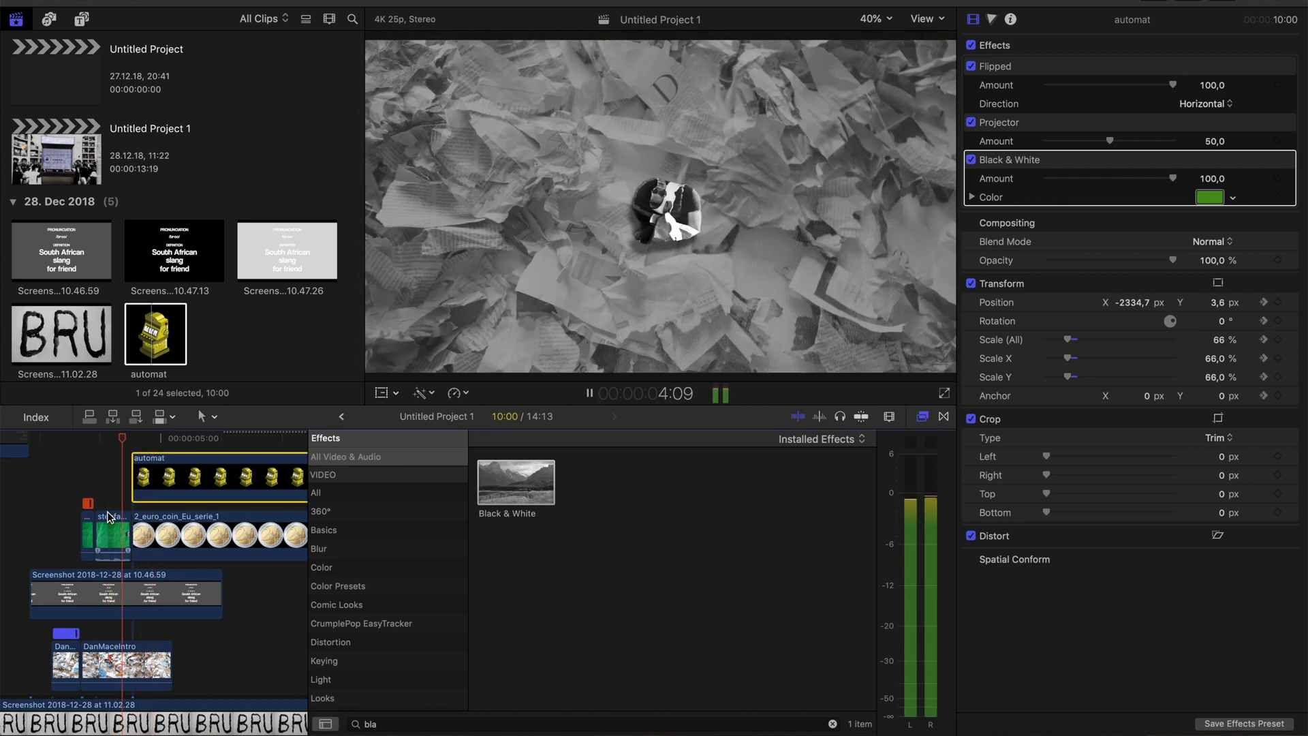
# Duplicate the longer DanMaceIntro crumpled-paper clip, place the copy directly after the original, and play the extended section
pyautogui.click(163, 640)
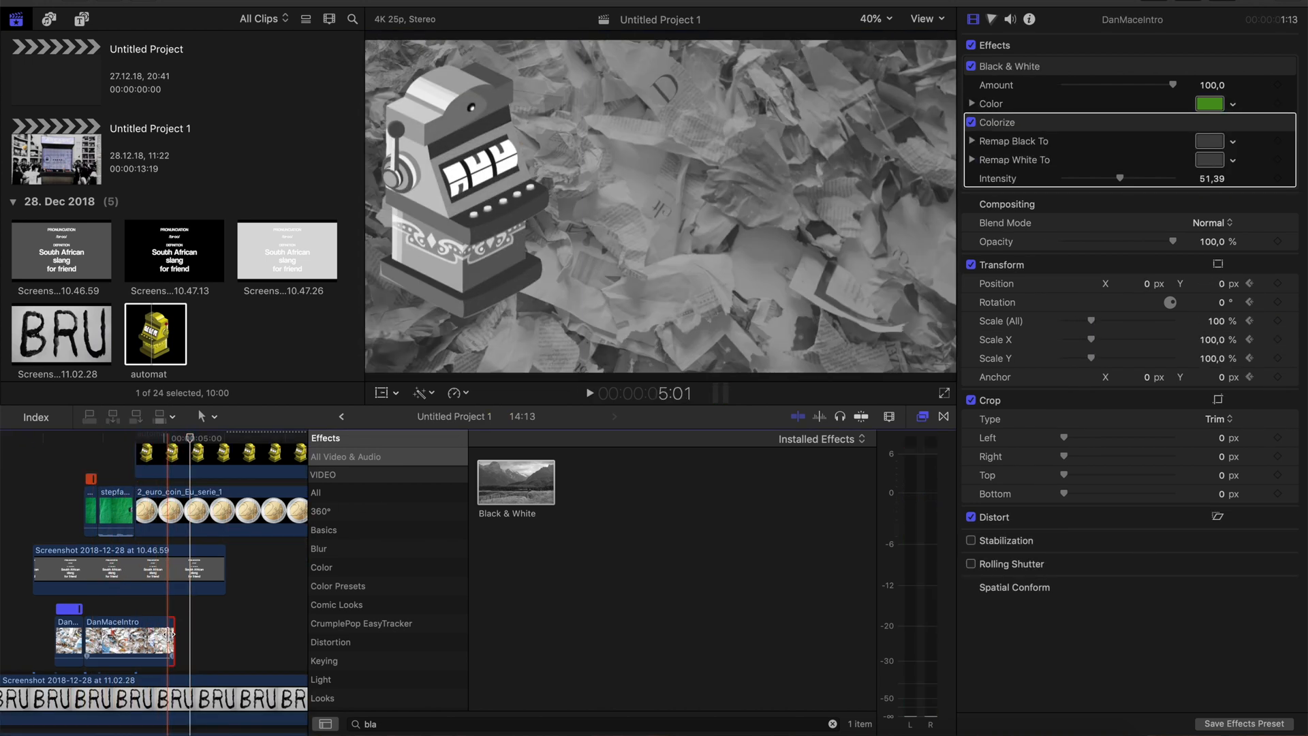
pyautogui.click(104, 640)
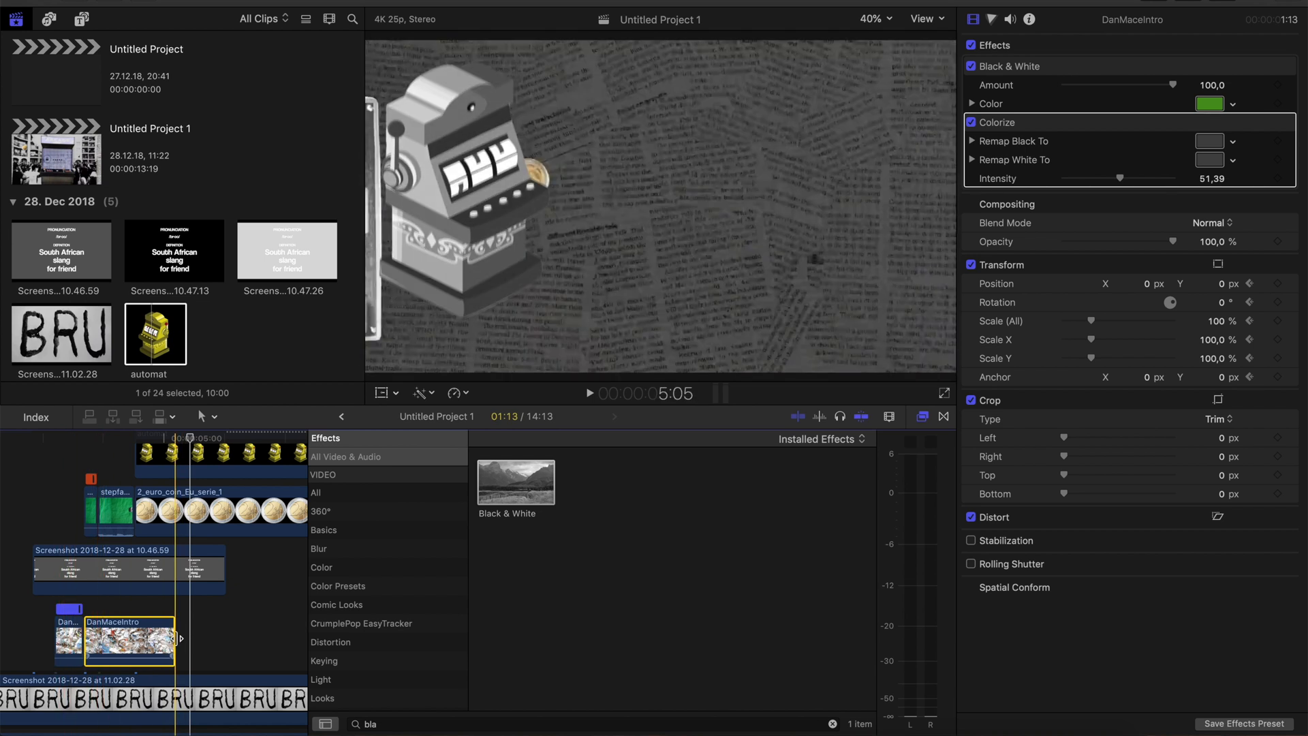
pyautogui.press('super+v')
pyautogui.scroll(4, 160, 636)
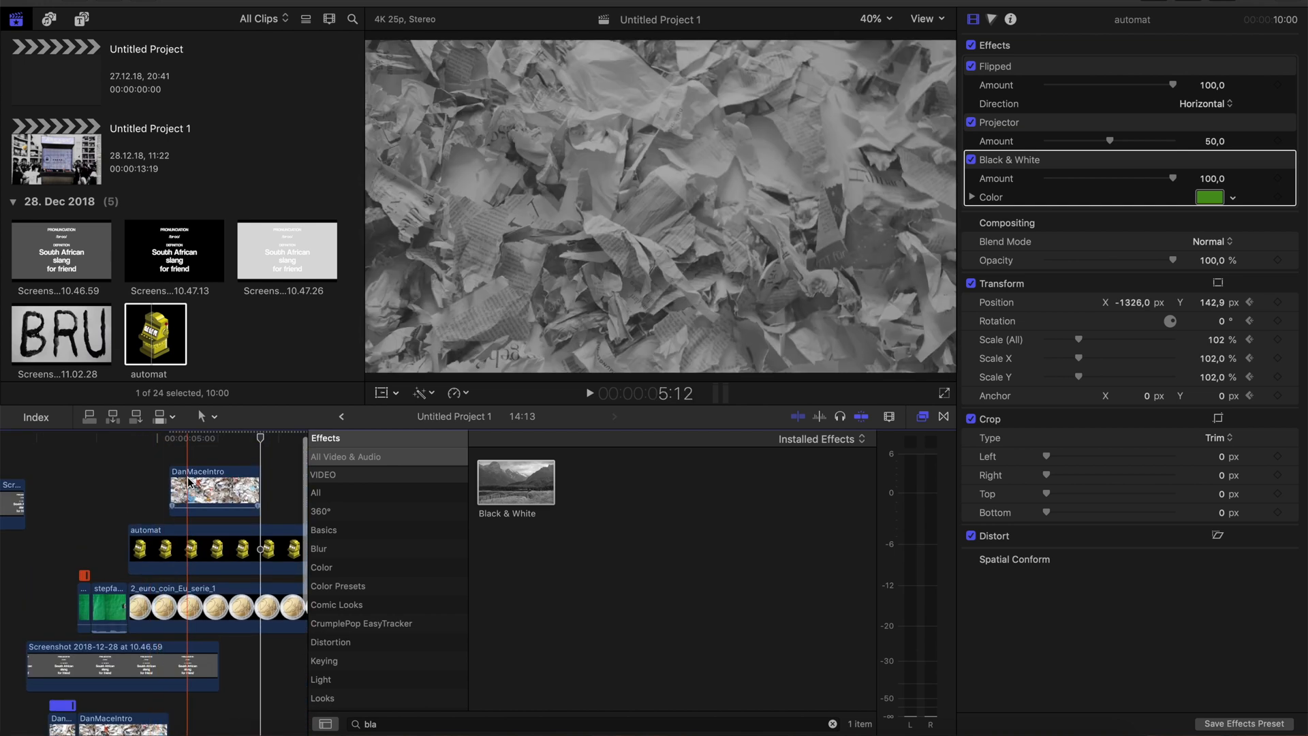
pyautogui.moveTo(188, 482); pyautogui.dragTo(187, 676)
pyautogui.scroll(-2, 149, 677)
pyautogui.press('space')
pyautogui.press('space')
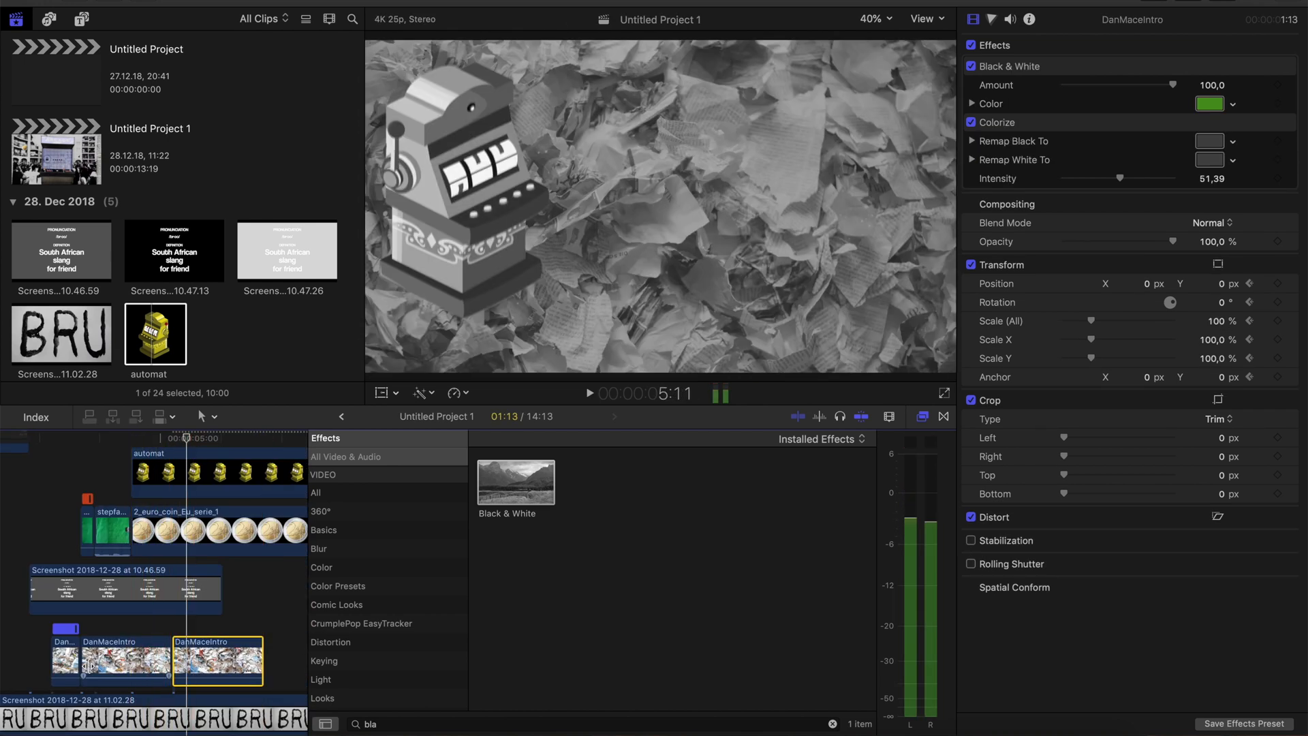
# Add a Transform keyframe to the automat clip at 5:11 to hold its current placement
pyautogui.scroll(2, 89, 665)
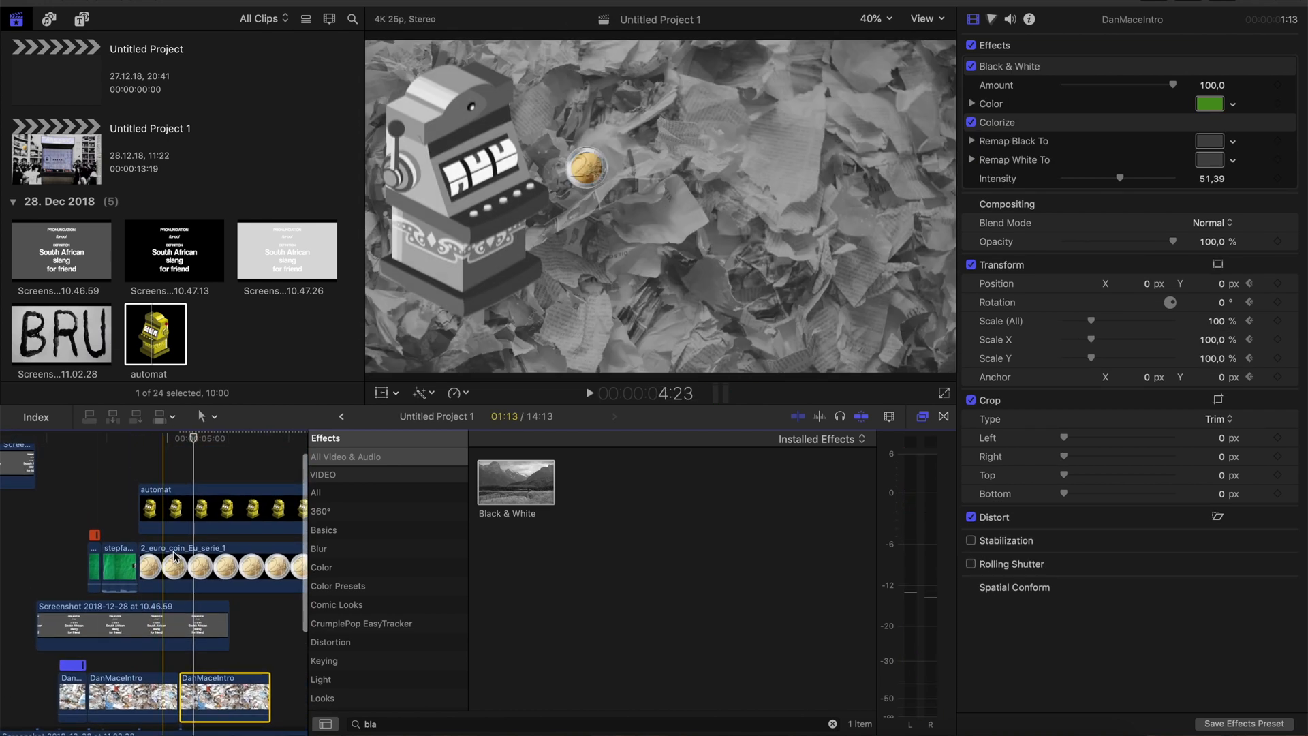
pyautogui.click(381, 393)
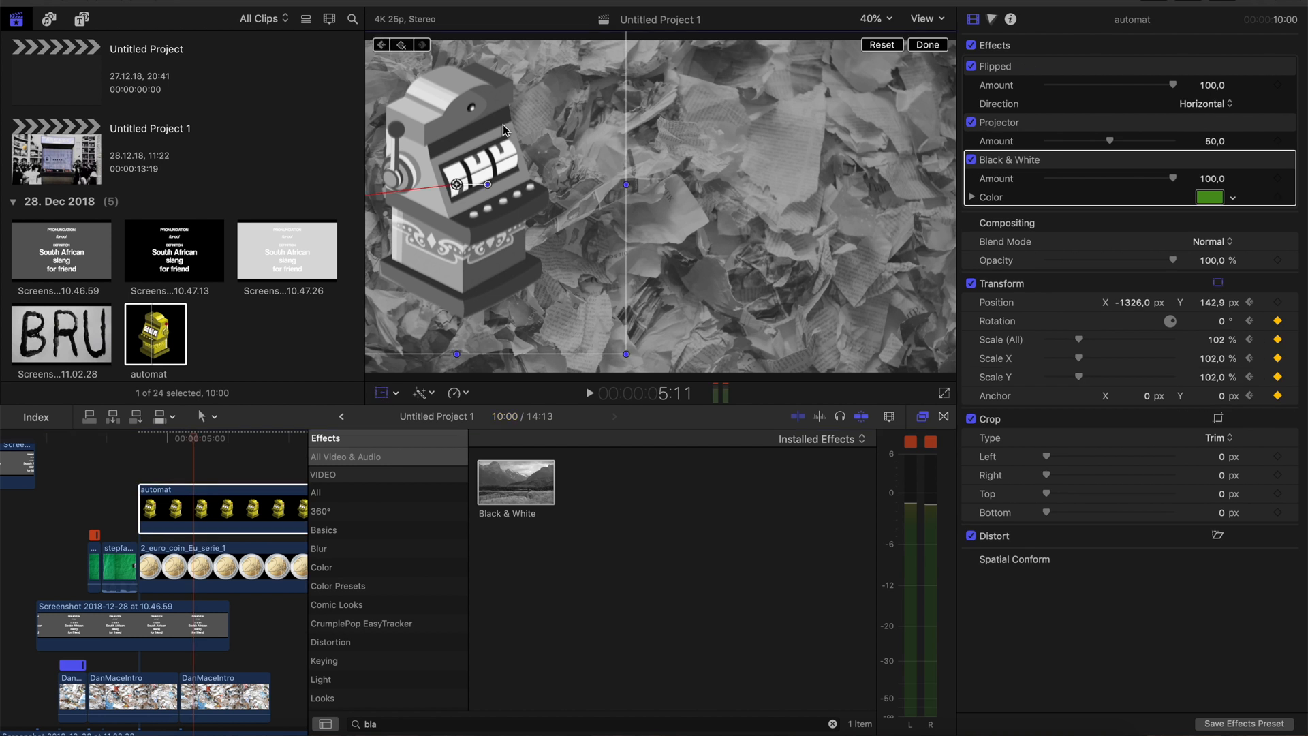
pyautogui.rightClick(1160, 285)
pyautogui.click(1200, 326)
# At 5:18, move the automat to X -45.3, Y -35 px, rotate it 8°, and scale it to 123%
pyautogui.press('space')
pyautogui.press('space')
pyautogui.moveTo(539, 195); pyautogui.dragTo(735, 223)
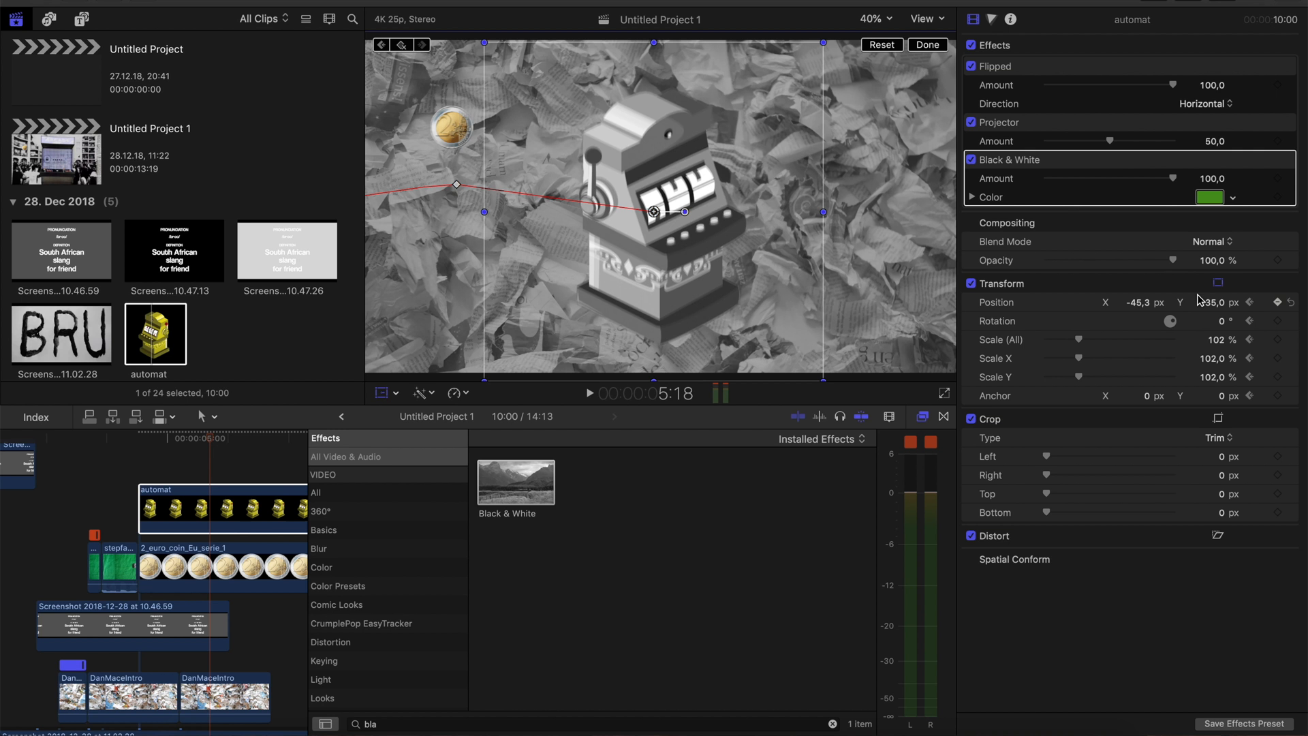
pyautogui.write('8')
pyautogui.press('Return')
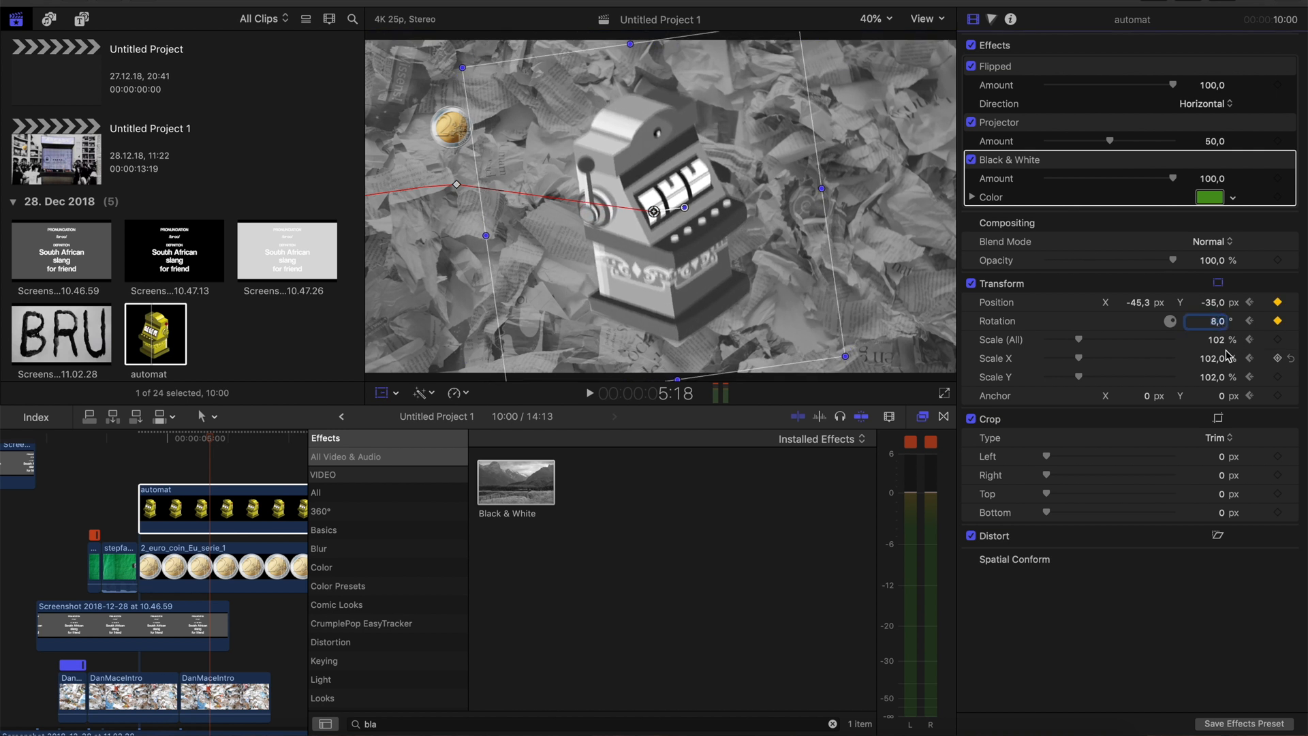
pyautogui.moveTo(1213, 339); pyautogui.dragTo(1213, 325)
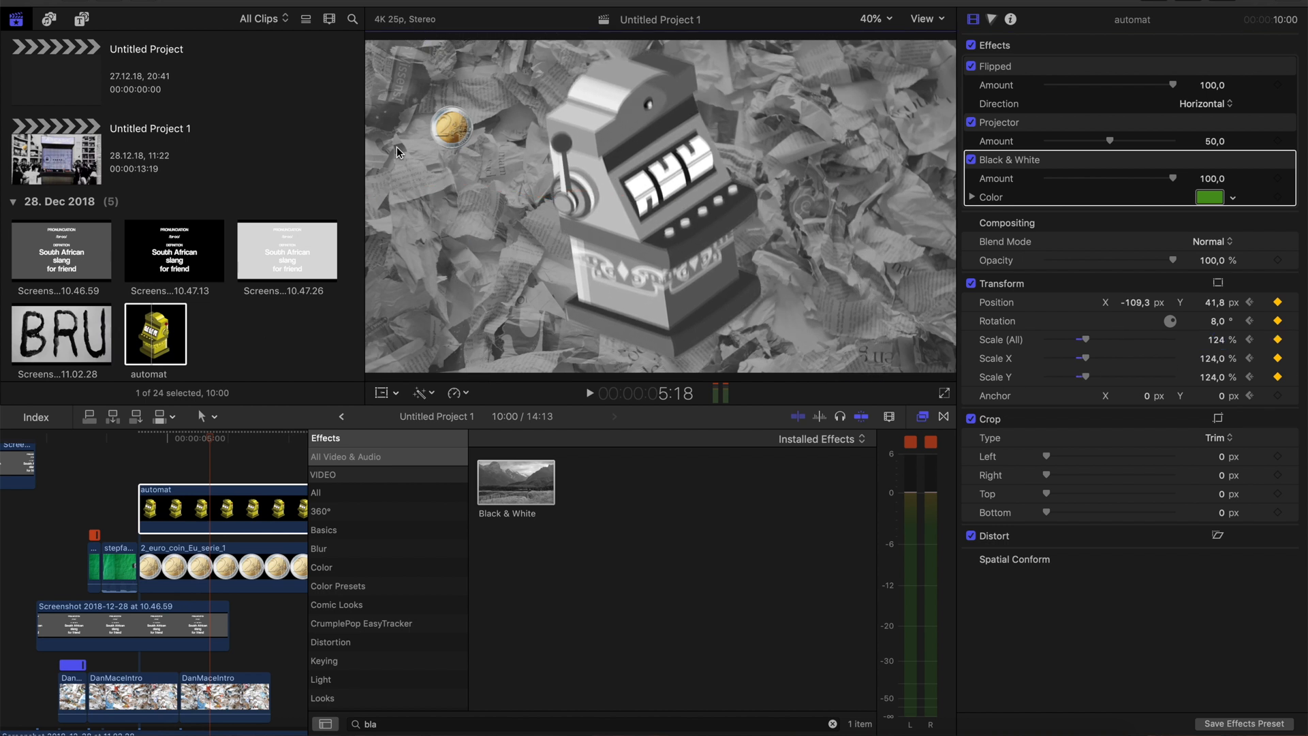
# Split the 2_euro_coin_Eu_serie_1 clip shortly after the coin's flight and delete the remaining part
pyautogui.press('n')
pyautogui.press('b')
pyautogui.click(175, 568)
pyautogui.press('a')
pyautogui.click(188, 568)
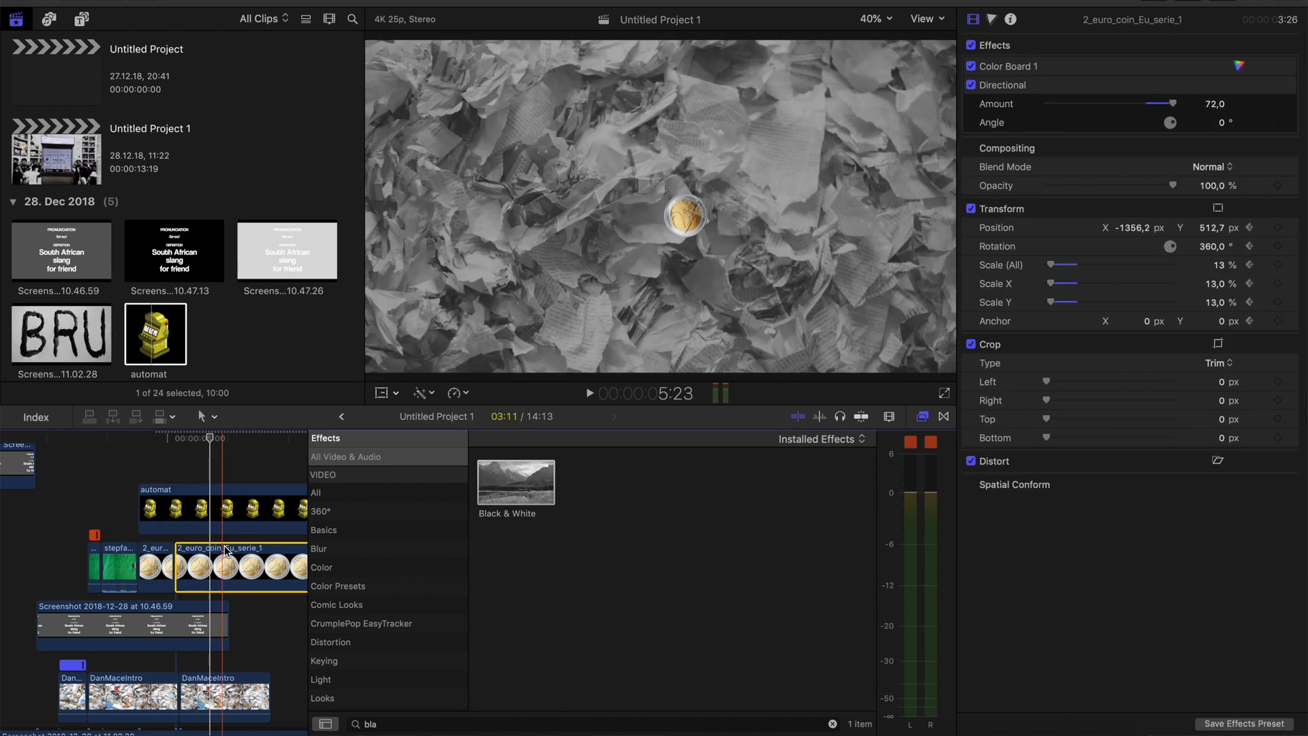
pyautogui.press('Delete')
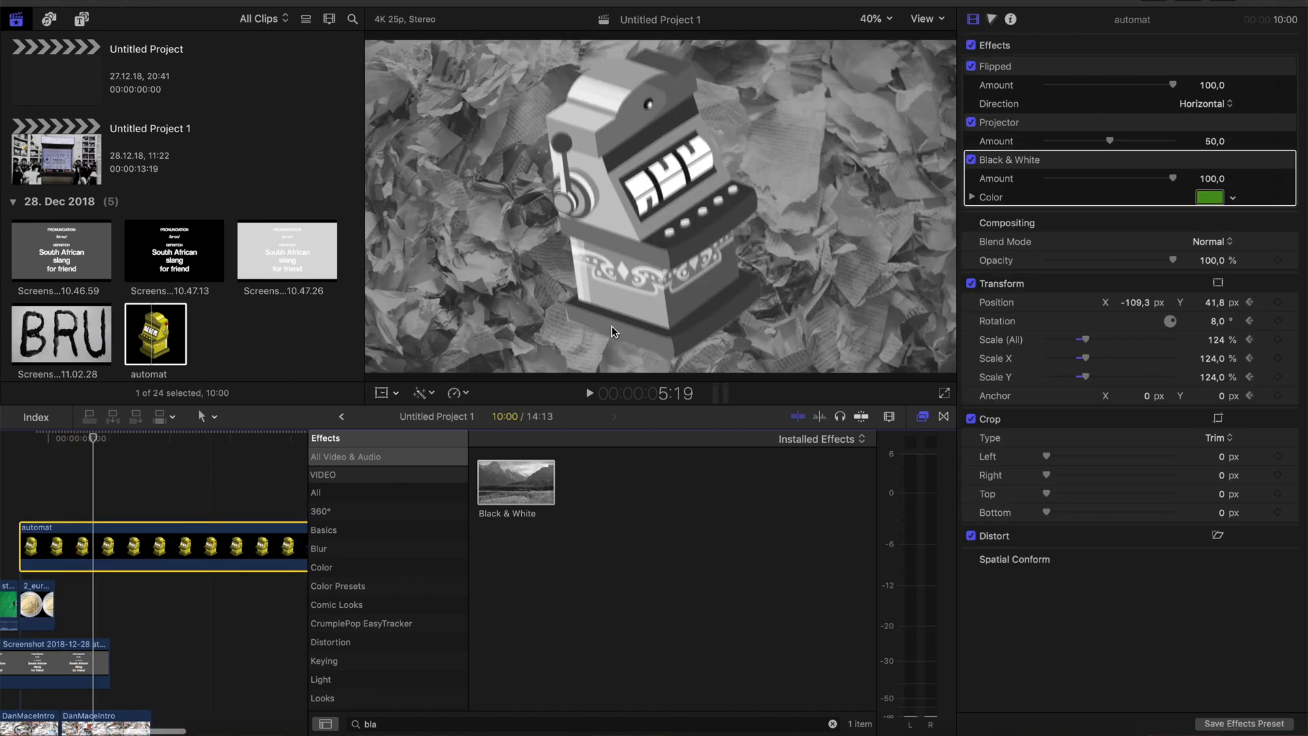
# Add a Transform keyframe to the automat at 5:19 and shrink it to 6% at 5:23
pyautogui.rightClick(1167, 285)
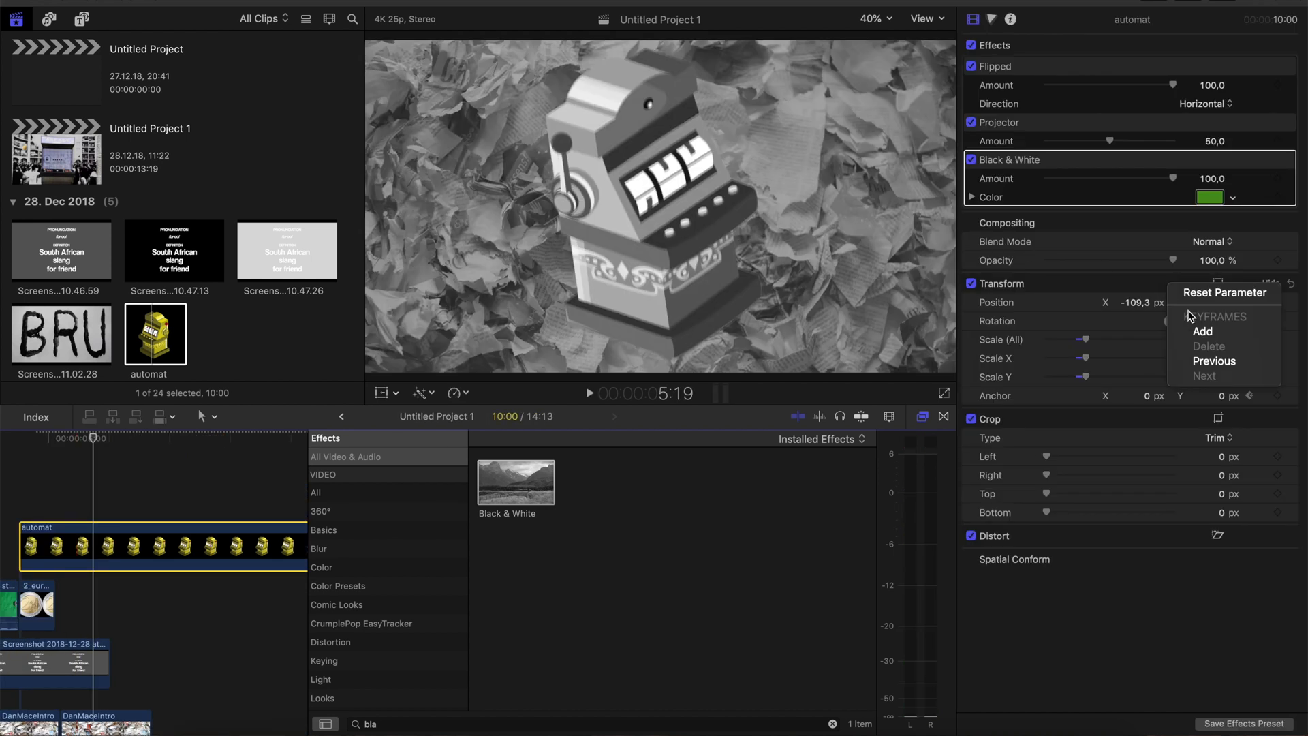
pyautogui.click(1205, 332)
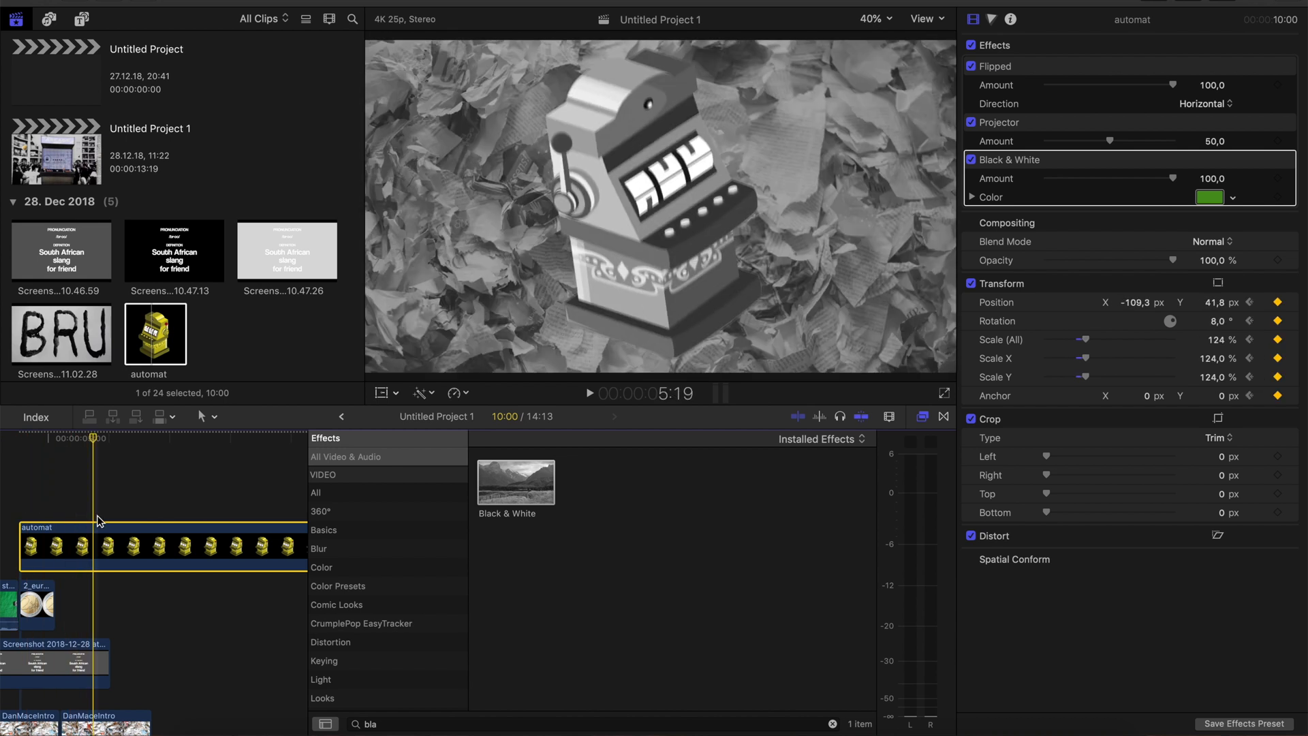
pyautogui.press('space')
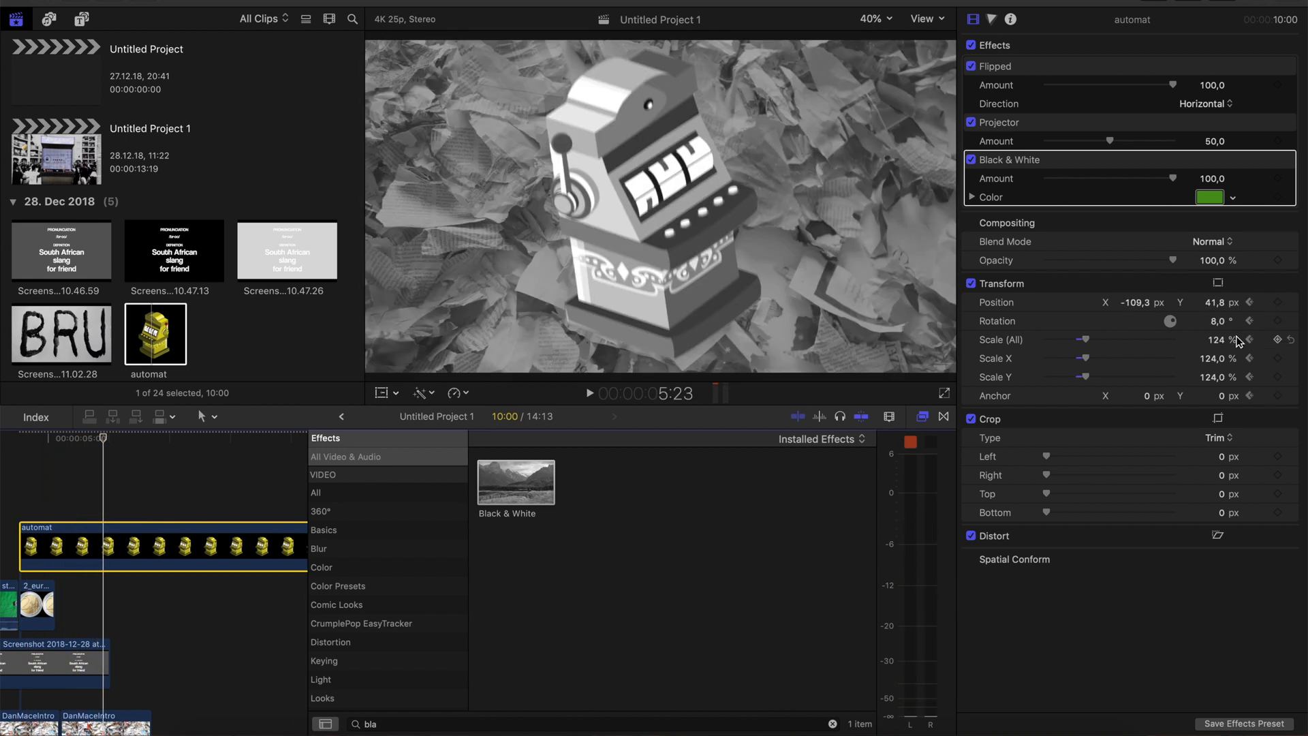
pyautogui.moveTo(1223, 340); pyautogui.dragTo(1223, 423)
# Split the automat clip at 5:23 and delete the part after the cut
pyautogui.click(112, 545)
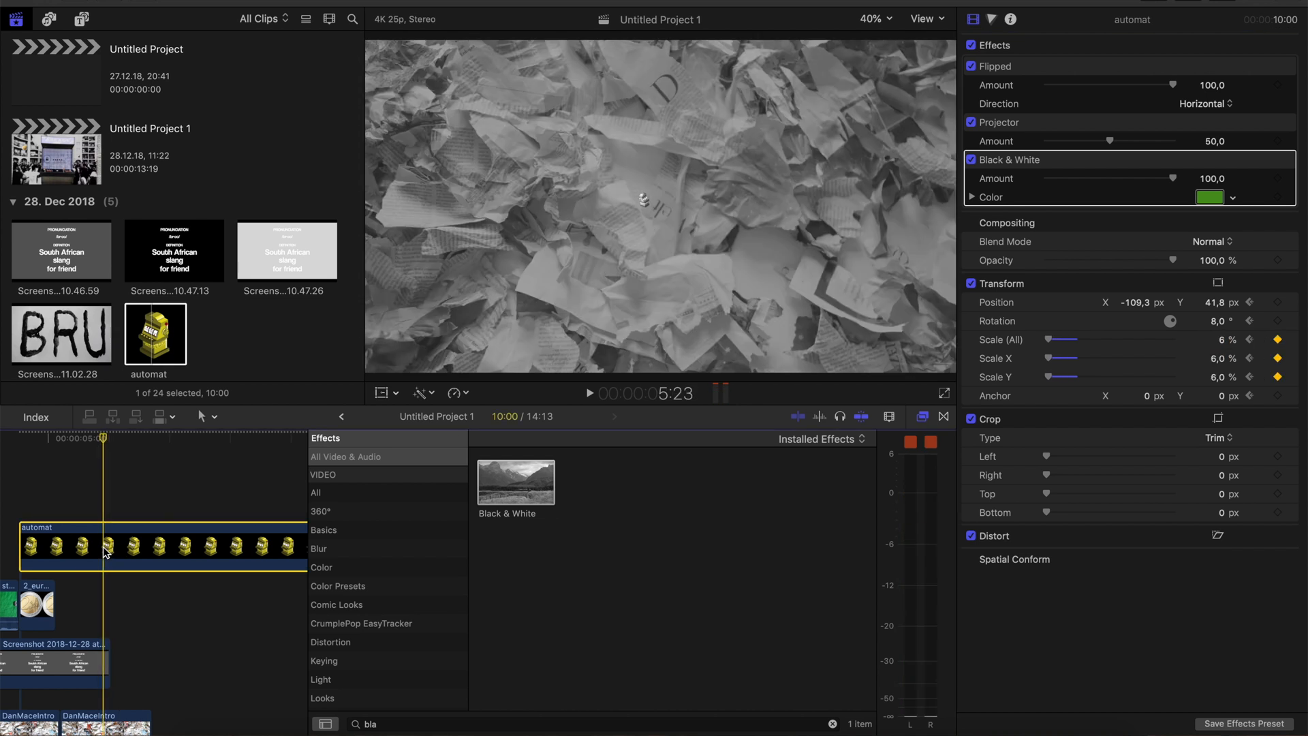
pyautogui.press('b')
pyautogui.click(104, 549)
pyautogui.press('a')
pyautogui.click(129, 595)
pyautogui.press('Delete')
# Place the gaming machine image on the timeline above the crumpled-paper clip, starting where the automat clip ends
pyautogui.scroll(-15, 232, 214)
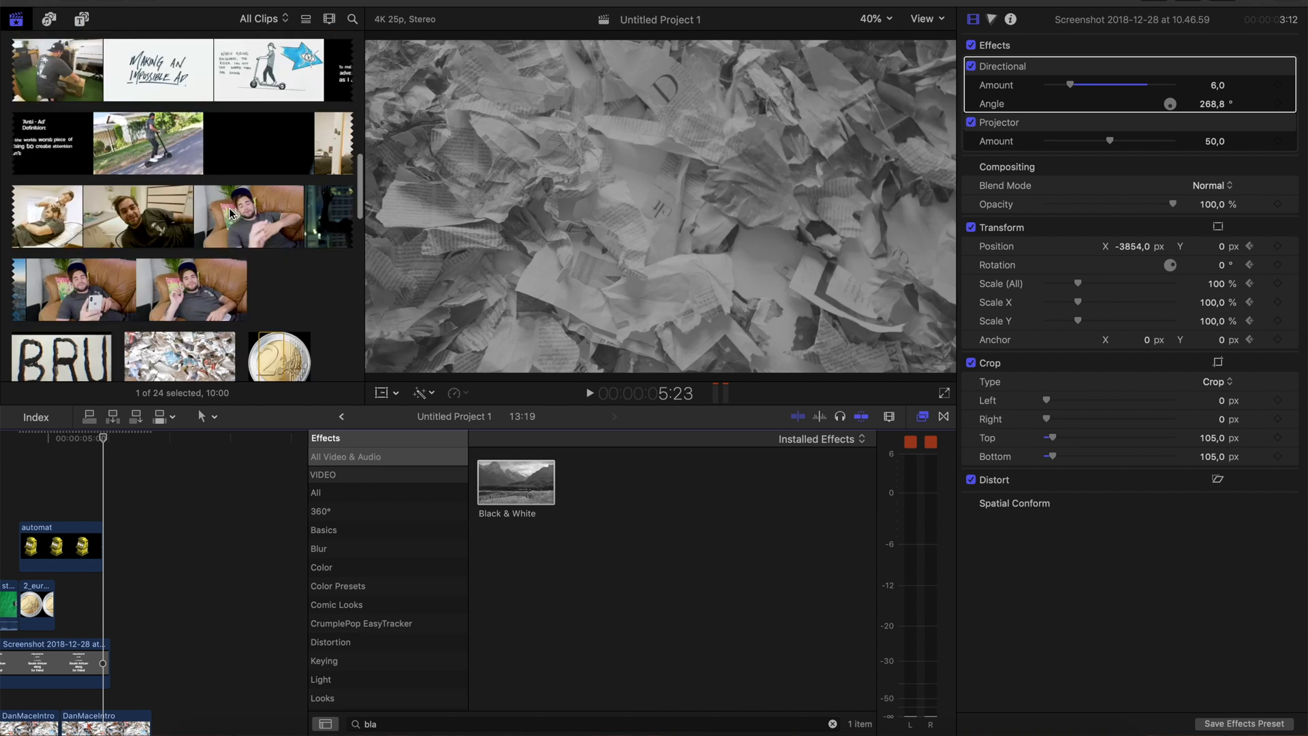
pyautogui.scroll(15, 232, 214)
pyautogui.moveTo(230, 212); pyautogui.dragTo(154, 503)
pyautogui.press('super+5')
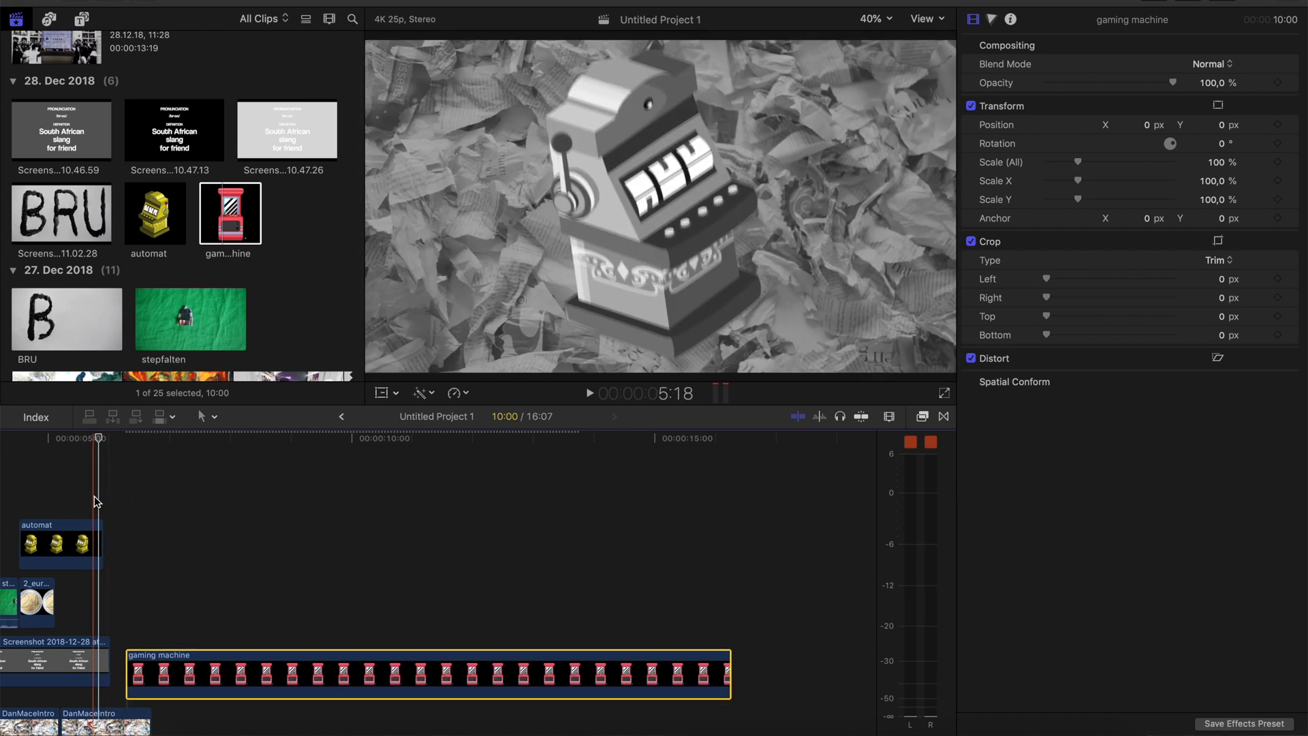
pyautogui.press('space')
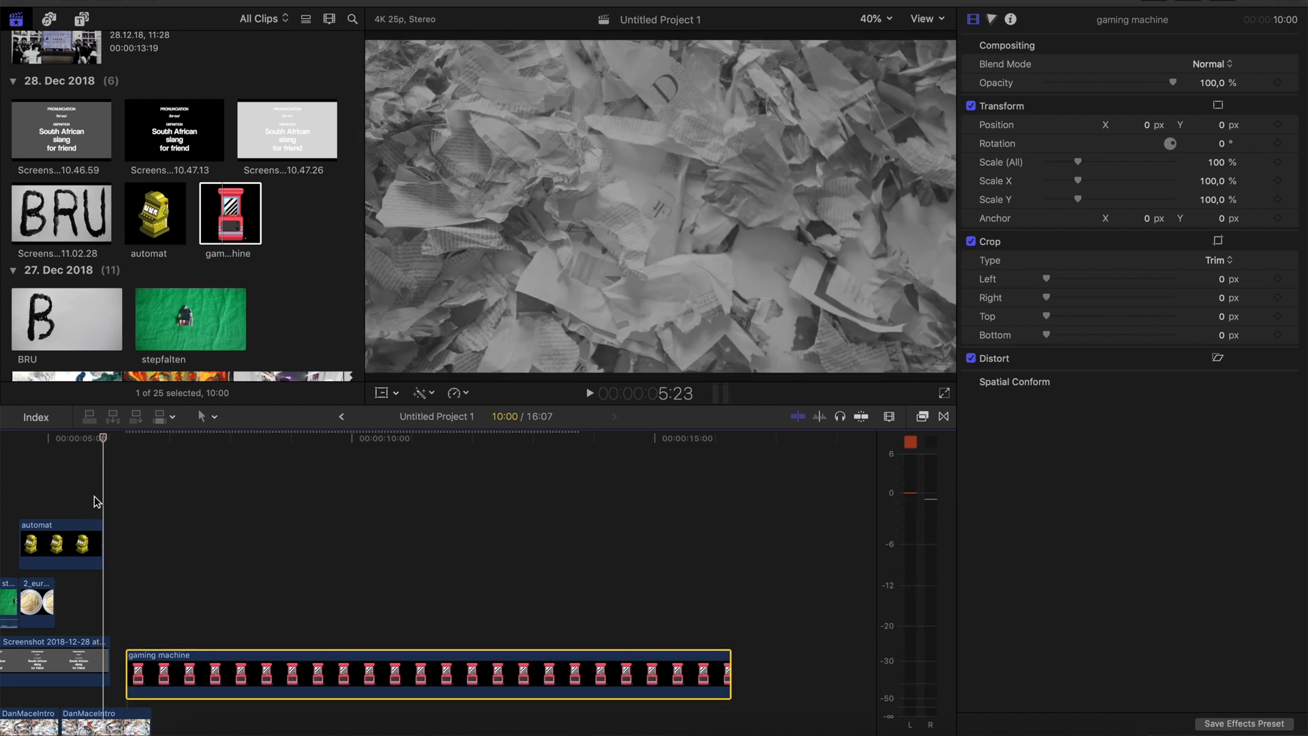
pyautogui.press('space')
pyautogui.moveTo(179, 675); pyautogui.dragTo(157, 536)
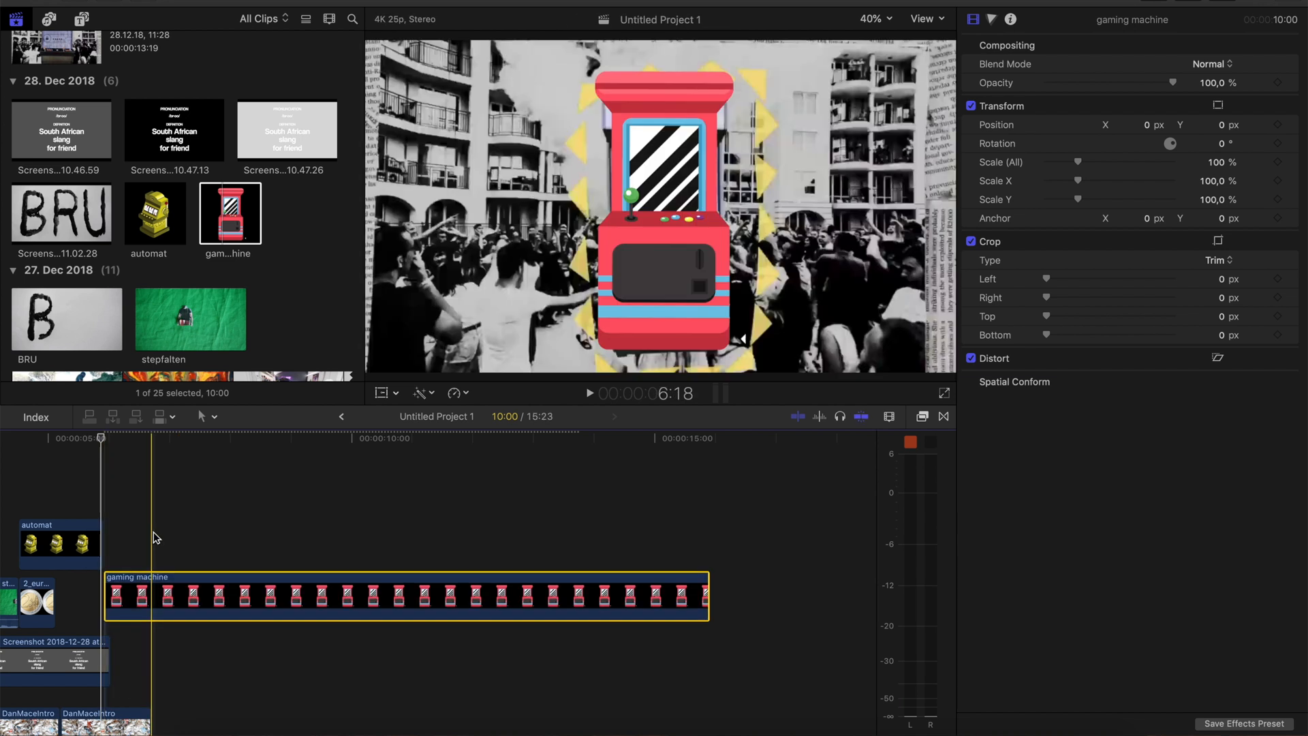
# At 5:23, set the gaming machine's scale to 4% and add a Transform keyframe
pyautogui.click(106, 521)
pyautogui.click(132, 613)
pyautogui.moveTo(1219, 164); pyautogui.dragTo(1219, 217)
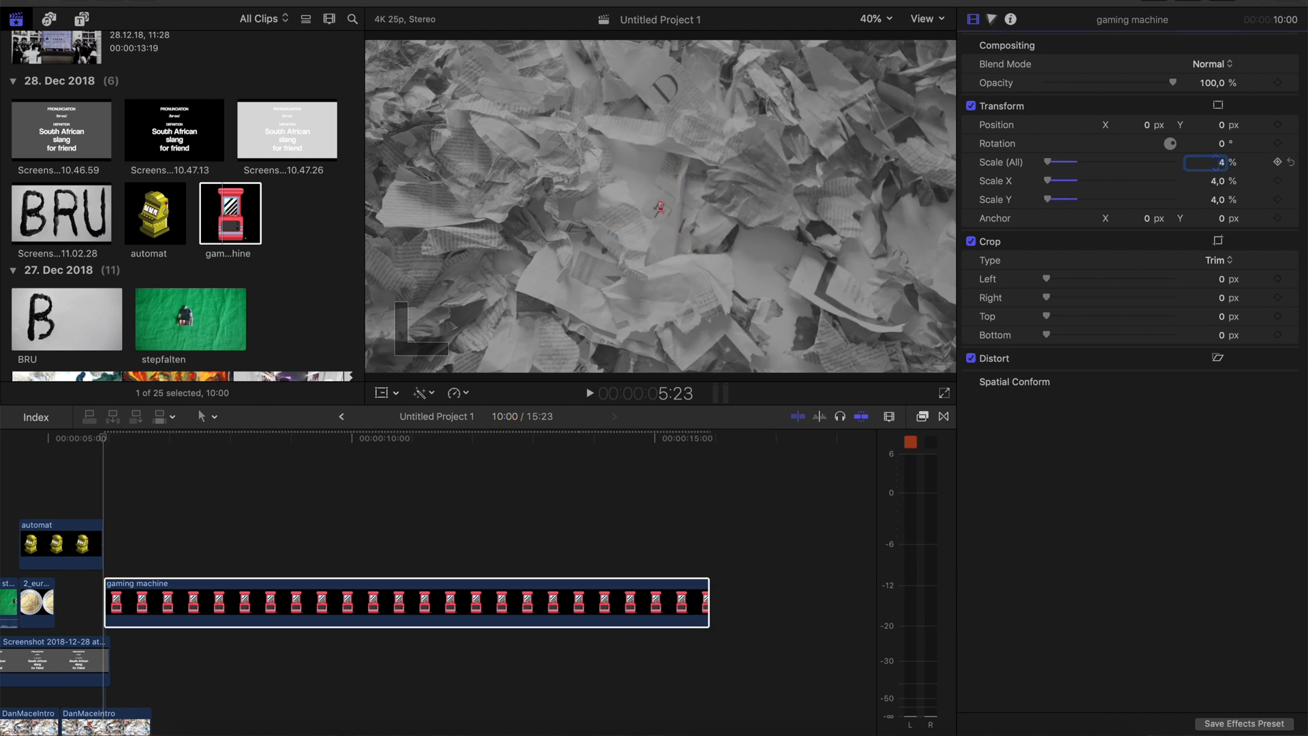
pyautogui.rightClick(1149, 115)
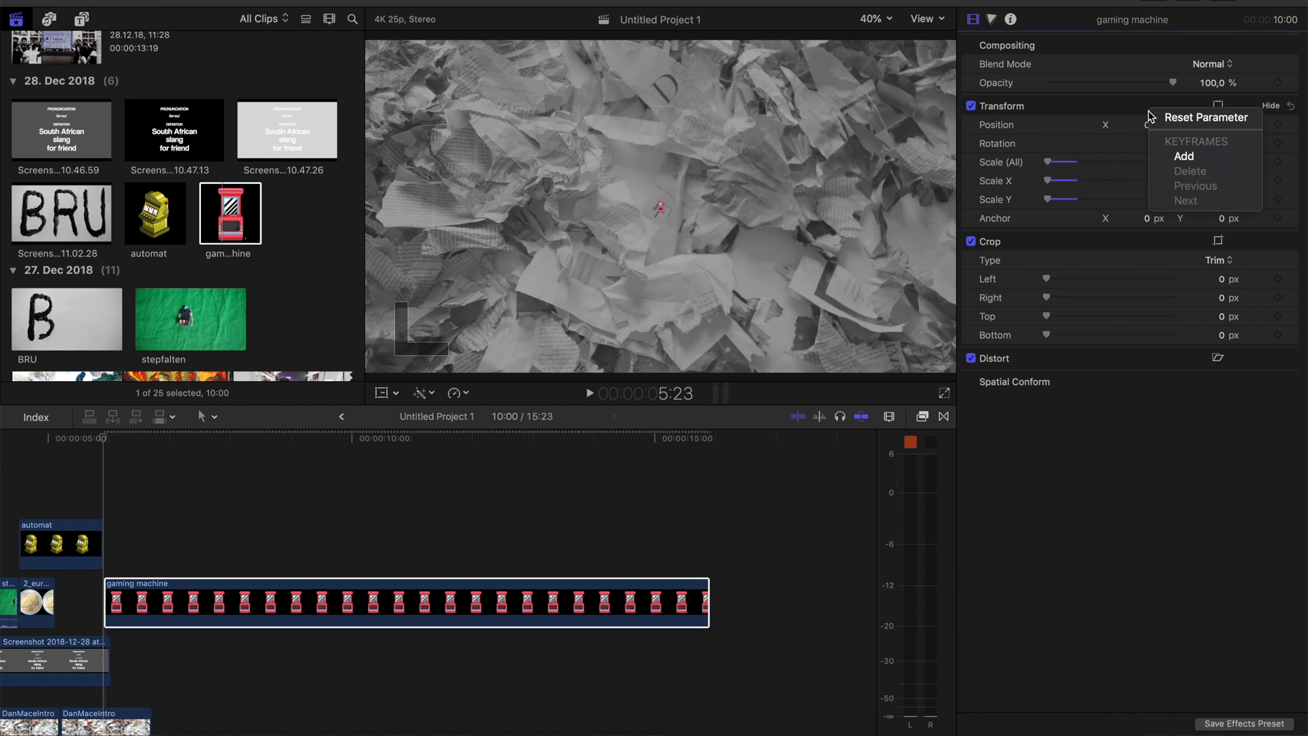
pyautogui.click(1172, 157)
# At 6:05, scale the gaming machine up to 93% as its second keyframe
pyautogui.click(116, 593)
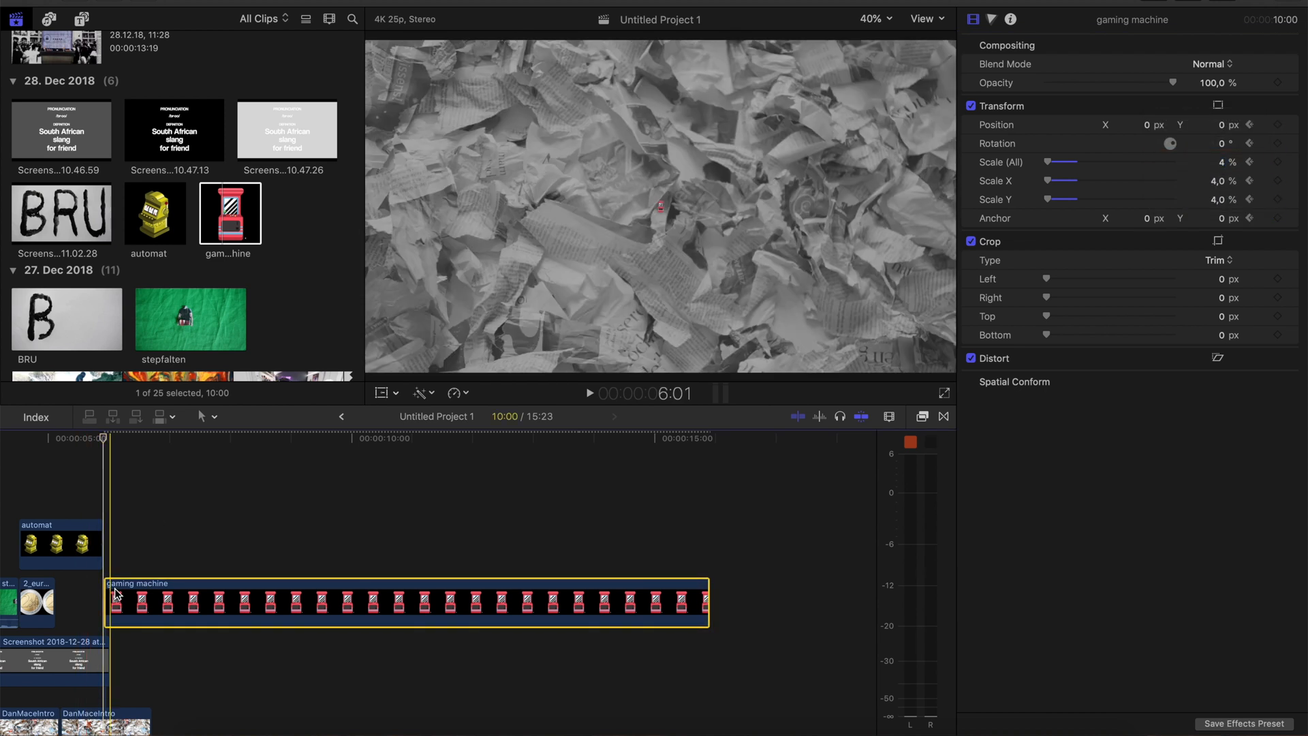
pyautogui.press('Right')
pyautogui.press('Right')
pyautogui.press('Right')
pyautogui.press('Right')
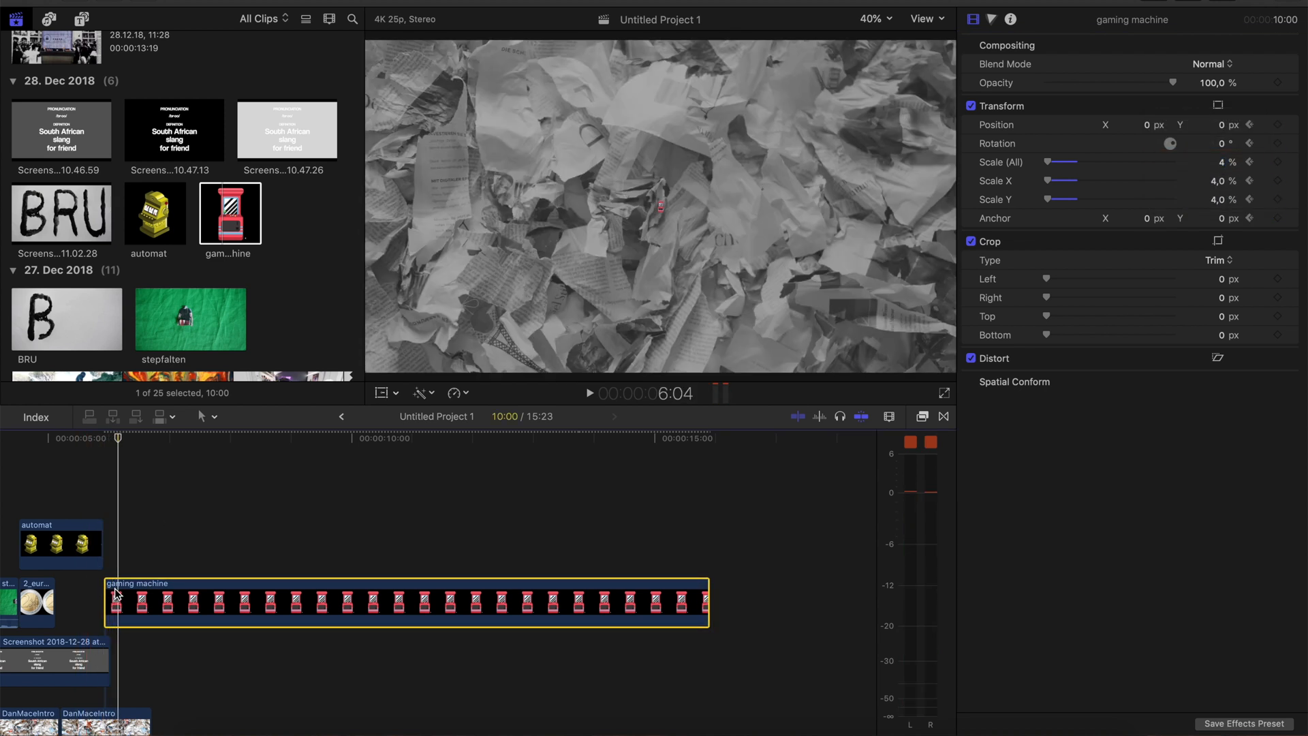
pyautogui.moveTo(1223, 162)
pyautogui.mouseDown()
pyautogui.moveTo(1285, 162)
pyautogui.moveTo(1223, 157)
pyautogui.mouseUp()
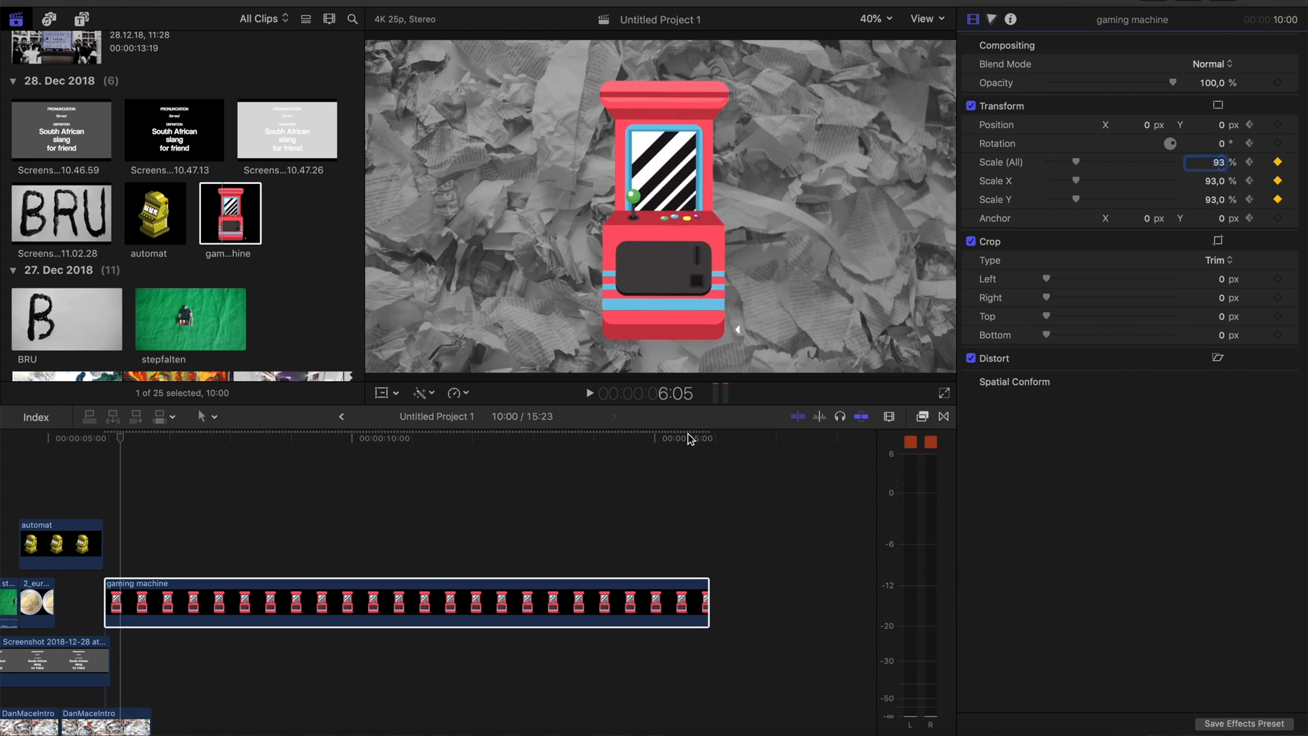
# Check the reference footage with the second DanMaceIntro clip temporarily disabled, and trim that clip's end to a duration of 1:07
pyautogui.scroll(-3, 136, 630)
pyautogui.click(132, 635)
pyautogui.press('v')
pyautogui.press('Right')
pyautogui.press('Right')
pyautogui.press('Right')
pyautogui.press('Right')
pyautogui.press('Right')
pyautogui.press('Right')
pyautogui.press('Right')
pyautogui.press('Right')
pyautogui.press('Right')
pyautogui.press('Right')
pyautogui.press('Right')
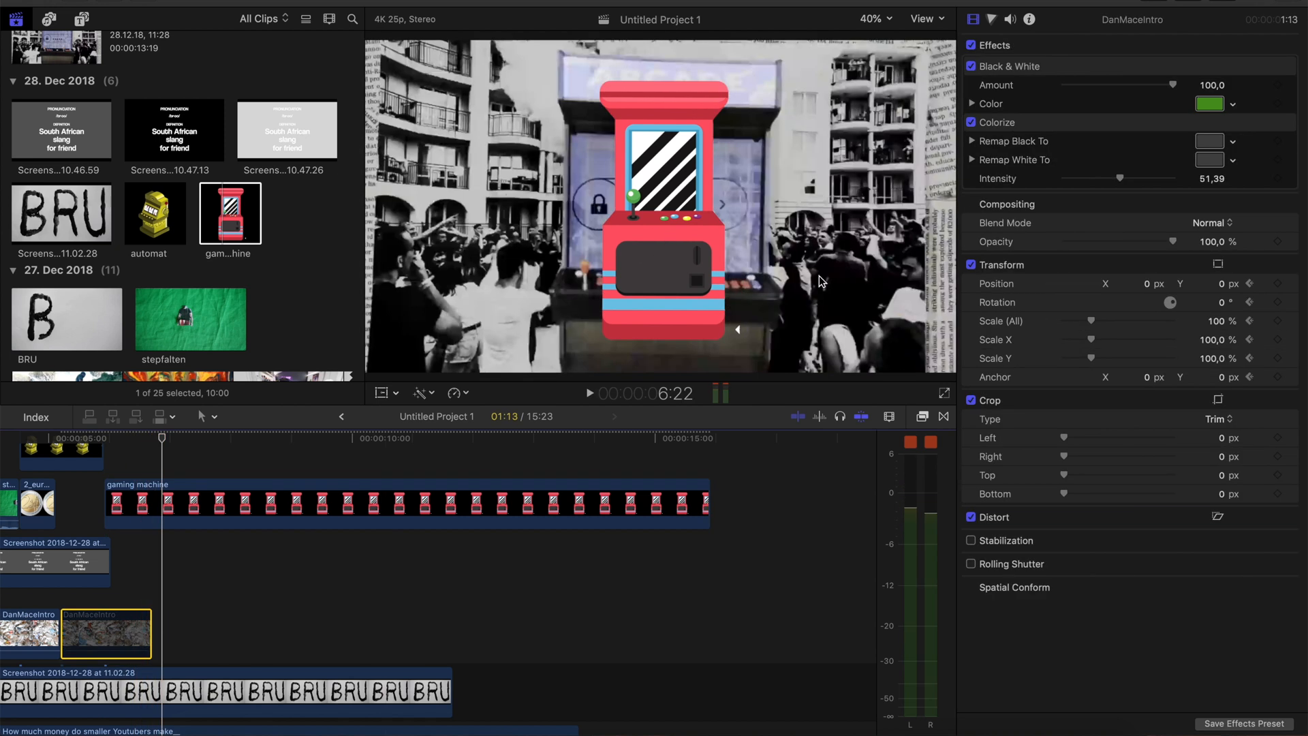
pyautogui.press('v')
pyautogui.moveTo(150, 624); pyautogui.dragTo(141, 624)
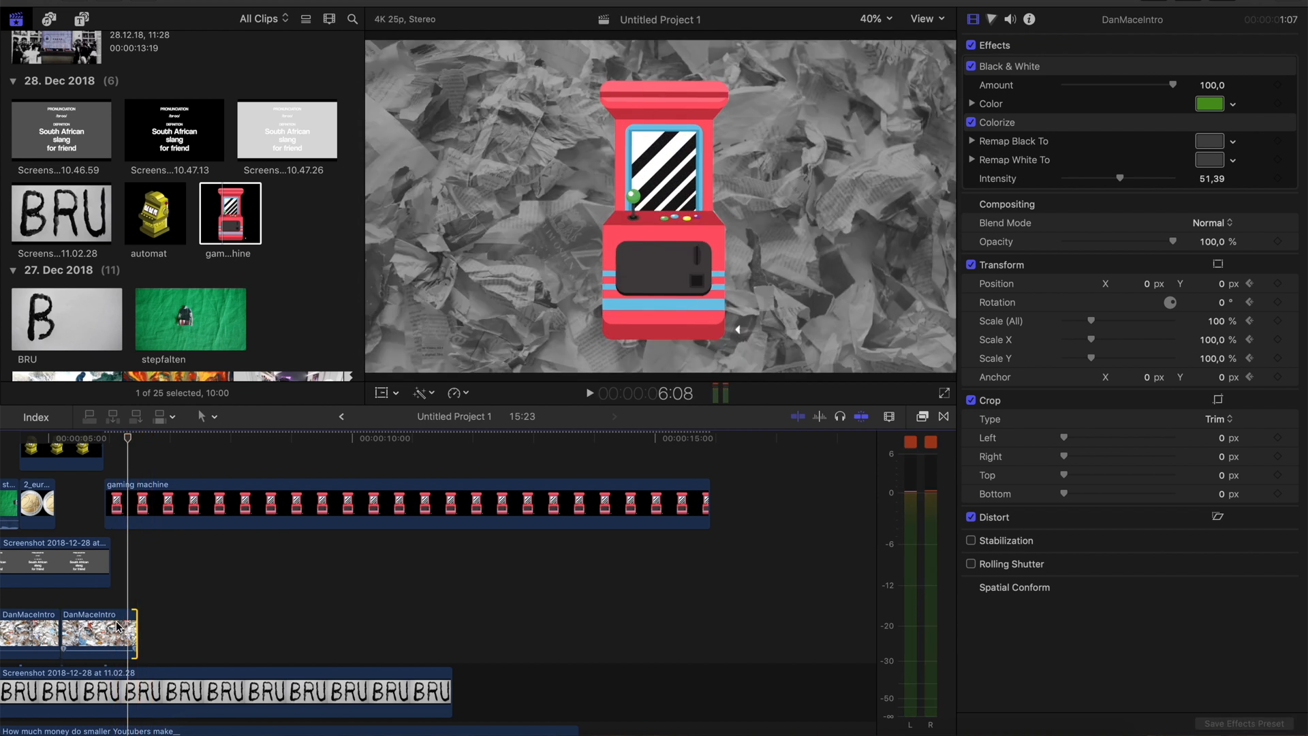
# Insert the hajj-66986 crowd image right after the DanMaceIntro clip, trim it to a few frames, and place the tromb...58287 image behind it
pyautogui.scroll(-5, 143, 237)
pyautogui.scroll(-10, 143, 237)
pyautogui.moveTo(47, 109); pyautogui.dragTo(162, 638)
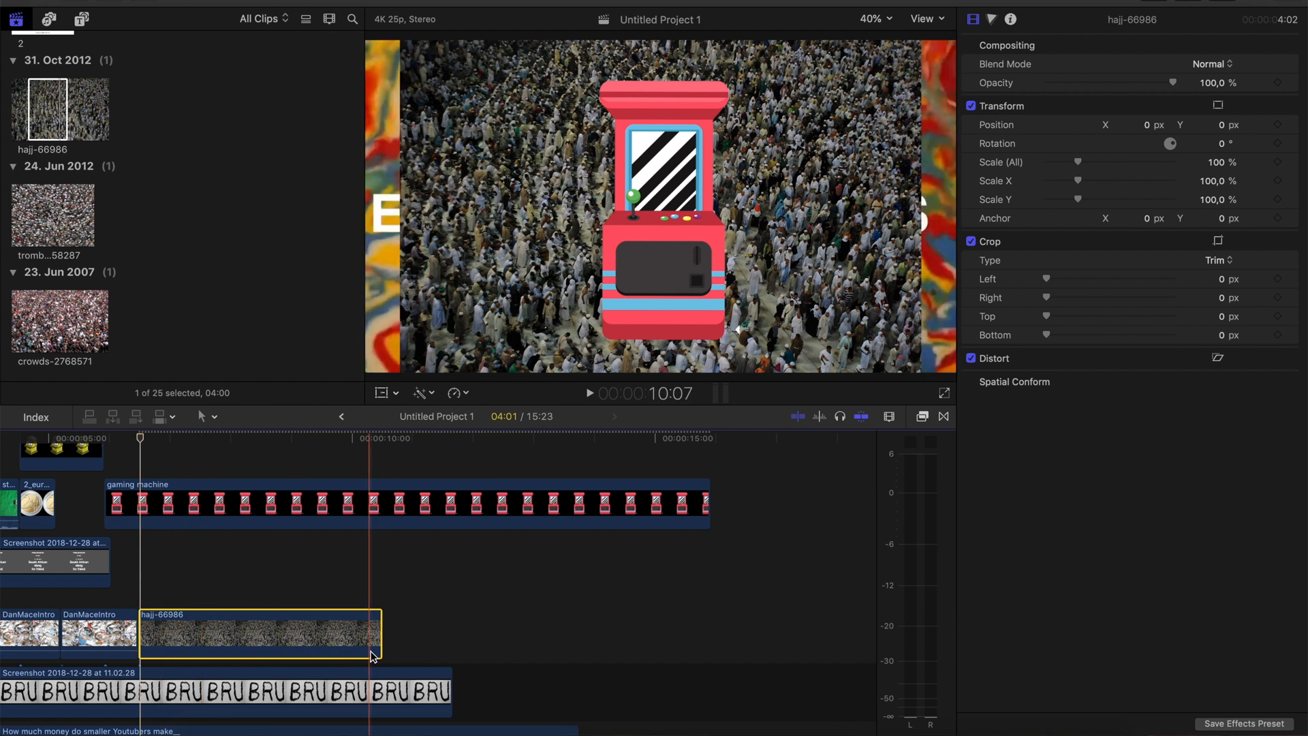
pyautogui.moveTo(381, 633); pyautogui.dragTo(150, 651)
pyautogui.moveTo(45, 215); pyautogui.dragTo(163, 639)
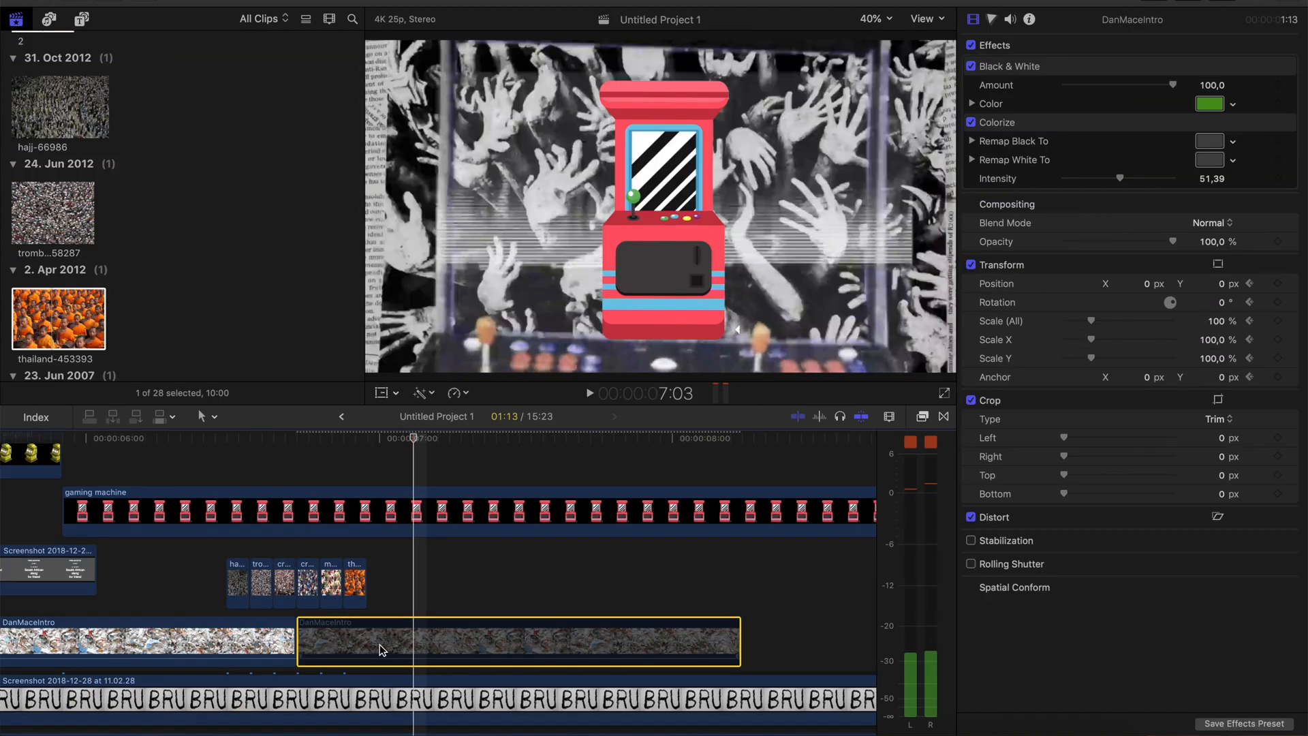
# Step frame by frame through the reference footage around 6:20 to 7:07 to examine the timing of the zoom into the gaming machine
pyautogui.press('Left')
pyautogui.press('Left')
pyautogui.press('Left')
pyautogui.press('Left')
pyautogui.press('Left')
pyautogui.press('Left')
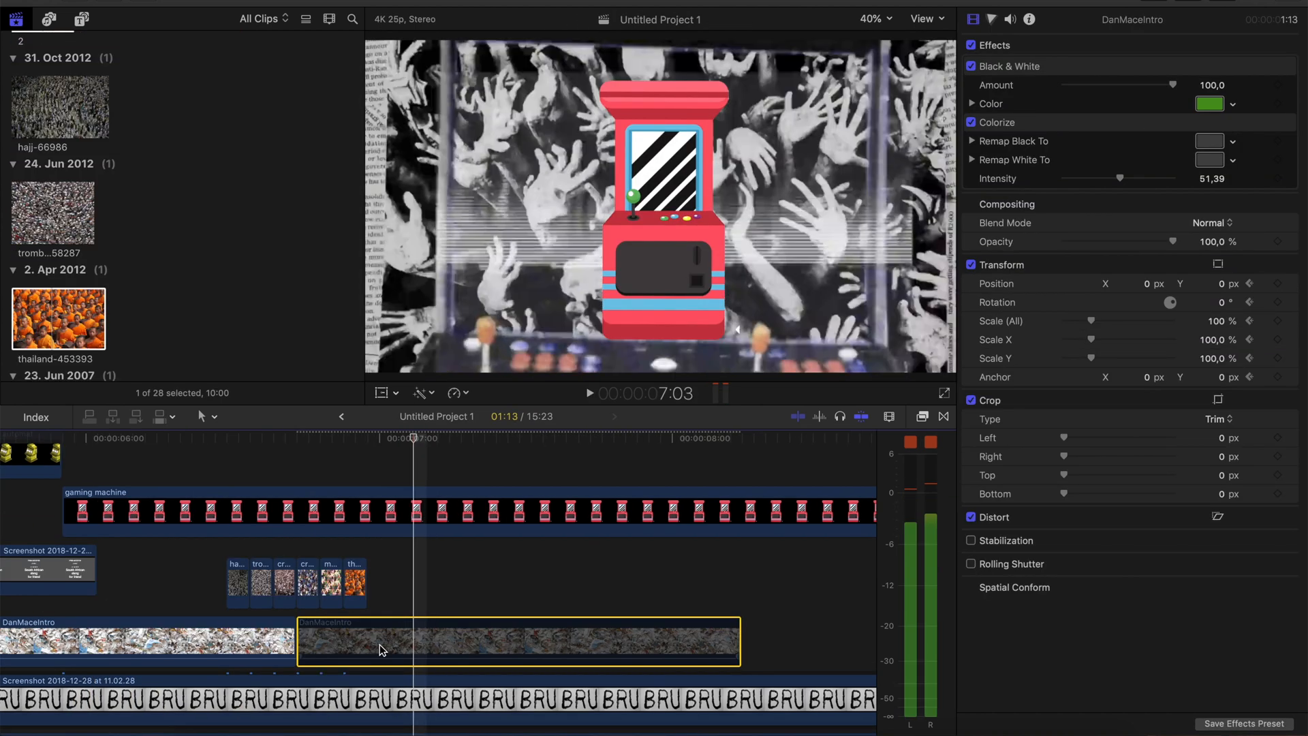
pyautogui.press('Left')
pyautogui.press('Left')
pyautogui.press('Left')
pyautogui.press('Right')
pyautogui.press('Right')
pyautogui.press('Right')
pyautogui.press('Right')
pyautogui.press('Right')
pyautogui.press('Right')
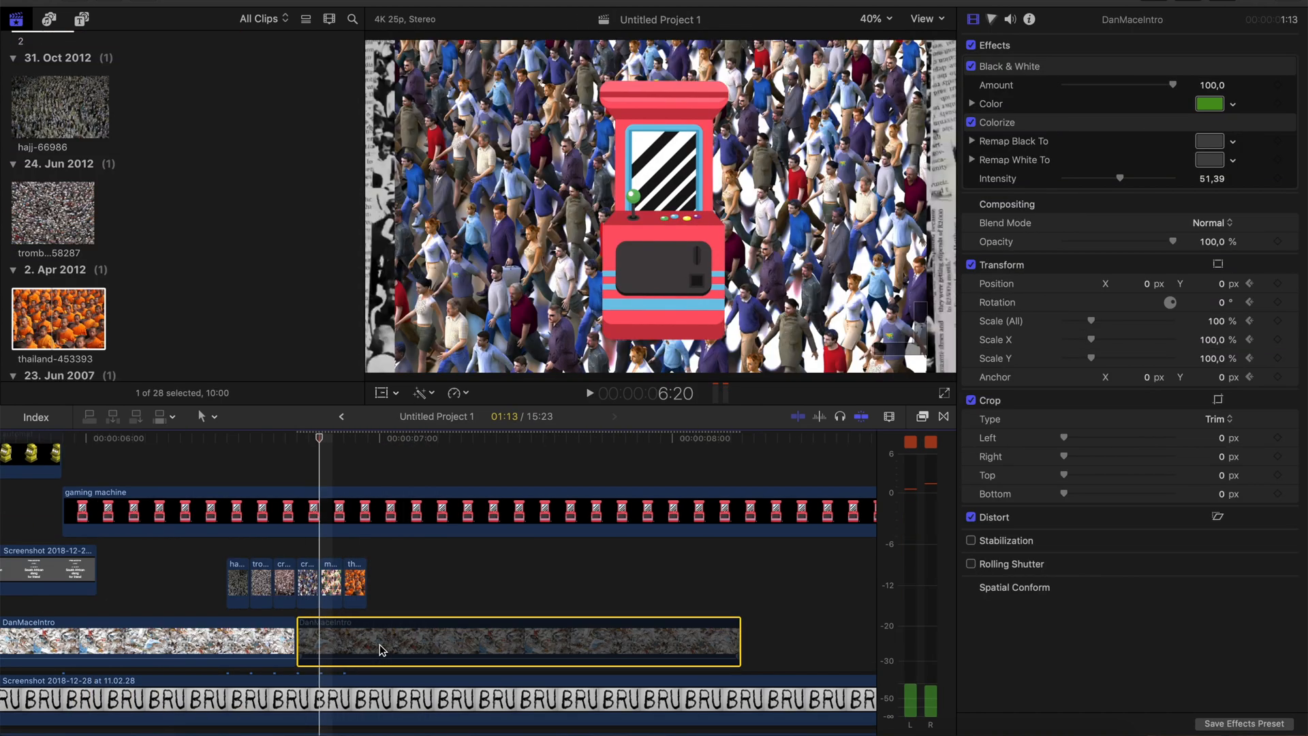
pyautogui.press('Right')
pyautogui.press('Right')
pyautogui.press('Right')
pyautogui.press('Right')
pyautogui.press('Right')
pyautogui.press('Right')
pyautogui.press('Right')
pyautogui.press('Right')
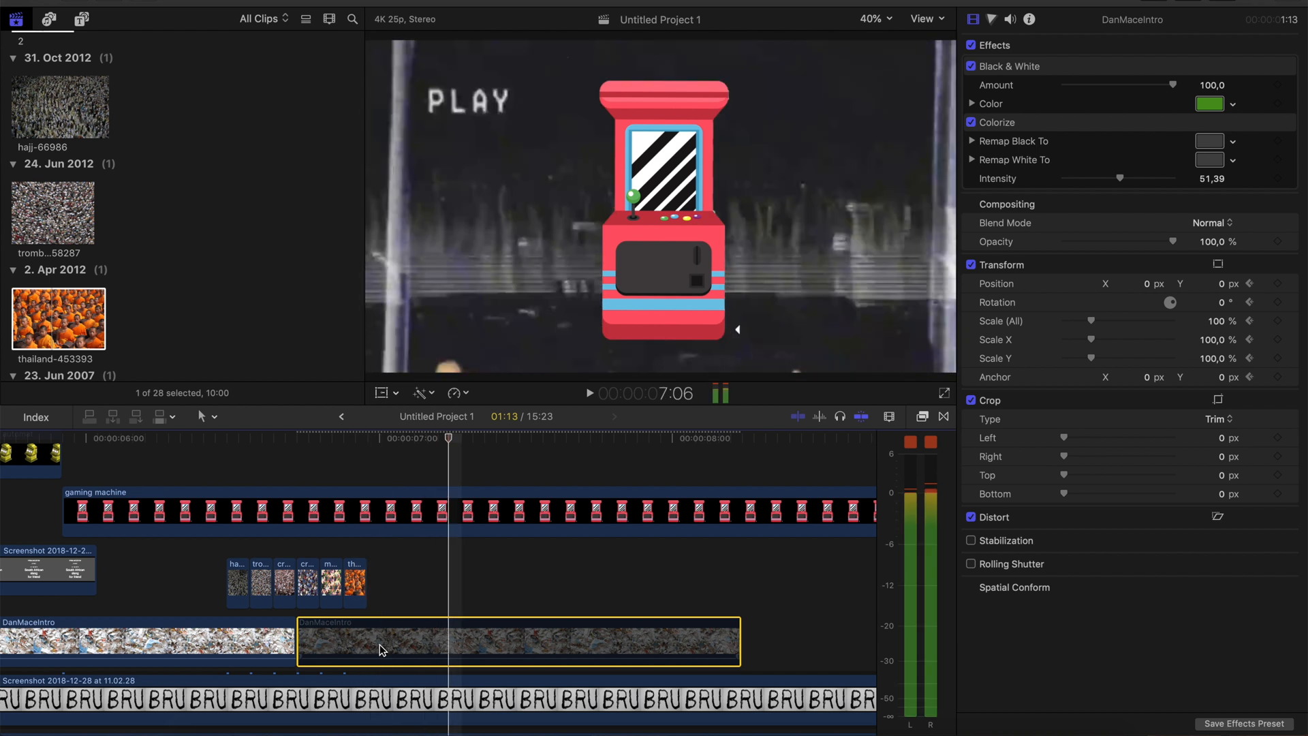
pyautogui.press('Left')
pyautogui.press('Left')
pyautogui.press('Left')
pyautogui.press('Left')
pyautogui.press('Left')
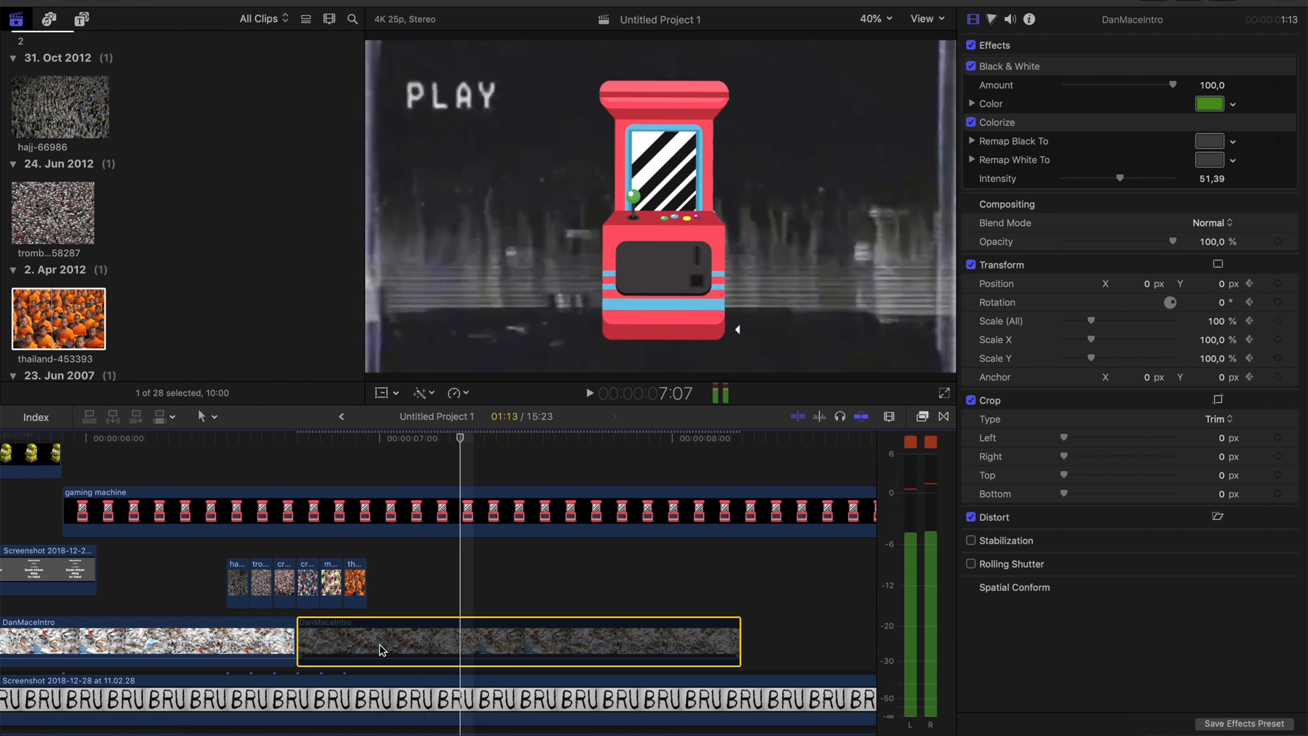
# Add a Transform keyframe to the gaming machine clip at 6:20, keeping its scale at 93%
pyautogui.click(319, 513)
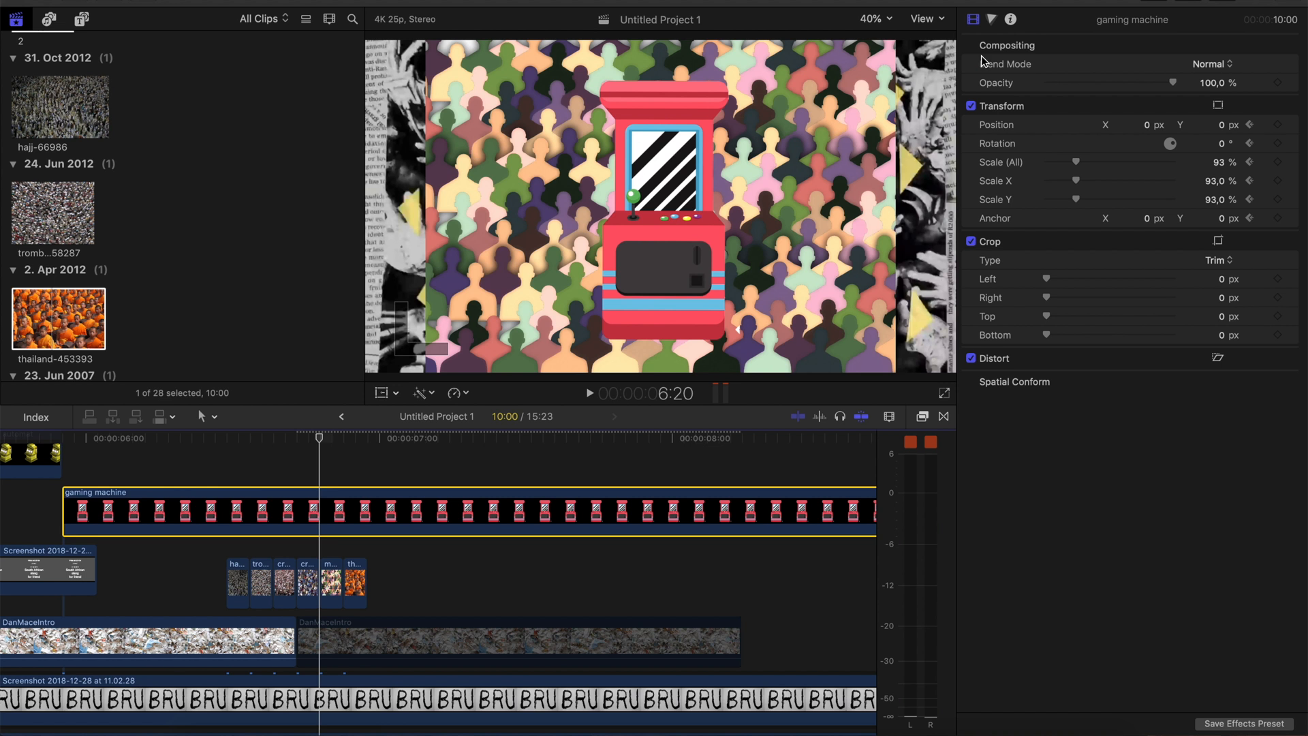
pyautogui.rightClick(1095, 106)
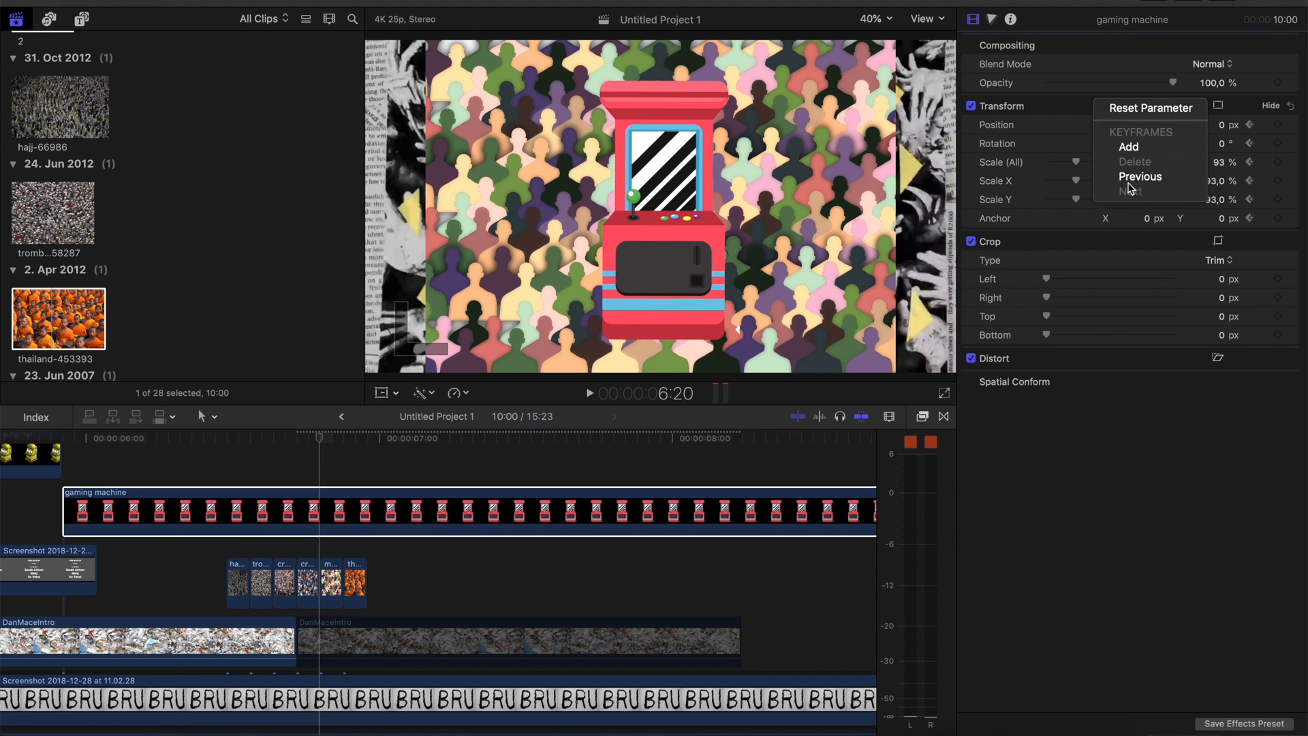
pyautogui.click(1143, 154)
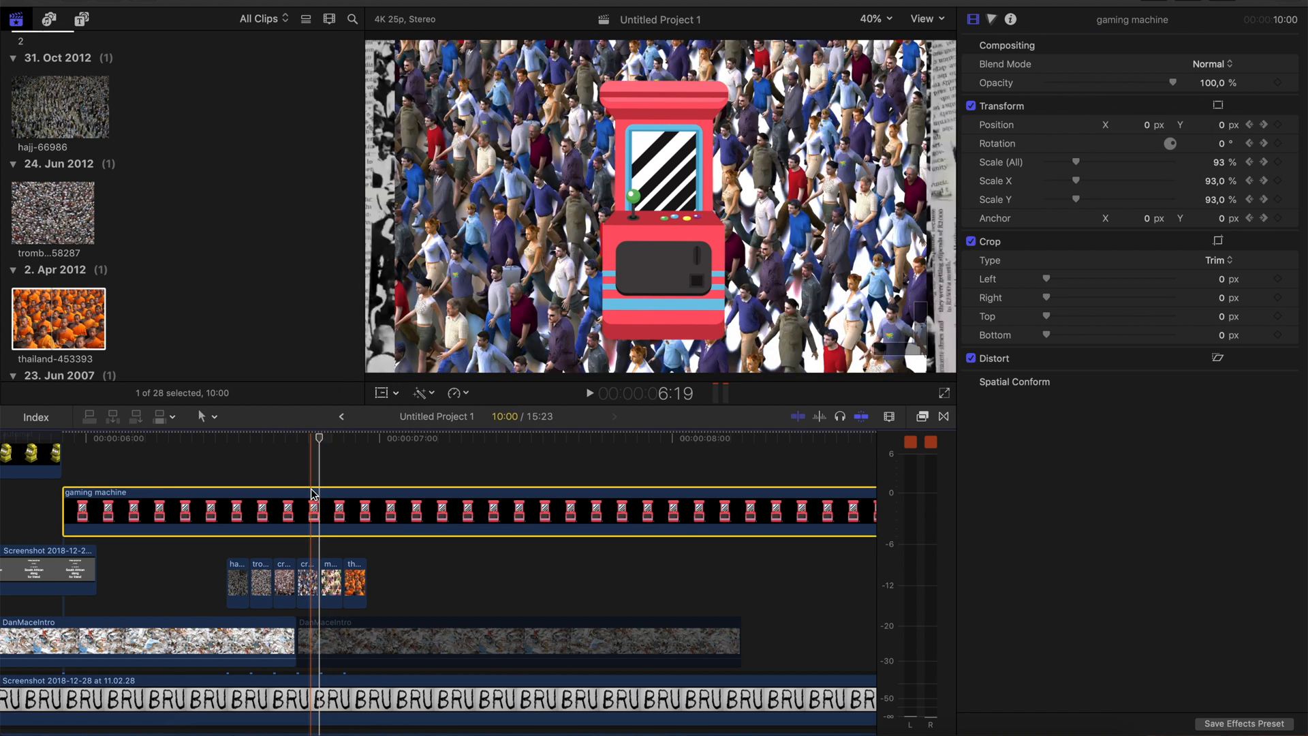
# At 7:05, scale the gaming machine up to 483% and set its Y position to -1137 px
pyautogui.press('space')
pyautogui.press('space')
pyautogui.press('Left')
pyautogui.press('Left')
pyautogui.press('Left')
pyautogui.press('Left')
pyautogui.press('Left')
pyautogui.press('Right')
pyautogui.press('Right')
pyautogui.press('Right')
pyautogui.press('Right')
pyautogui.press('Right')
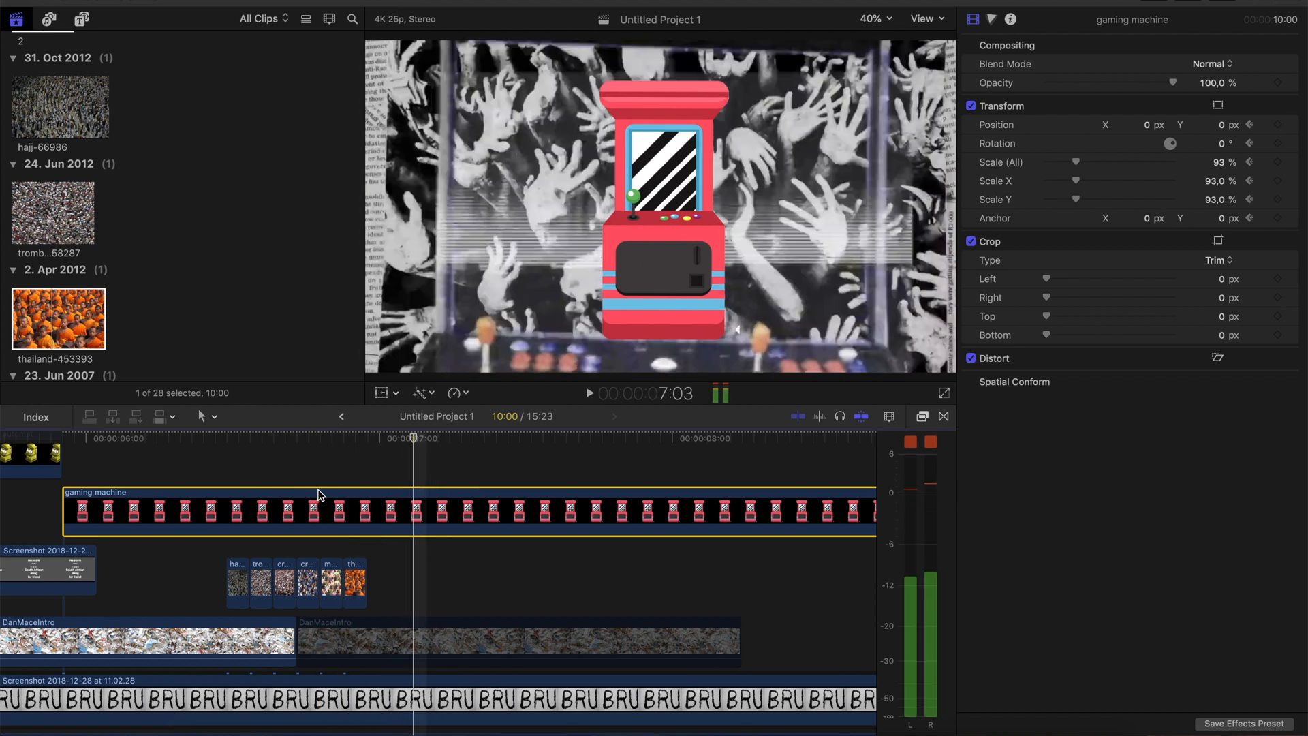
pyautogui.moveTo(1226, 170); pyautogui.dragTo(1235, 83)
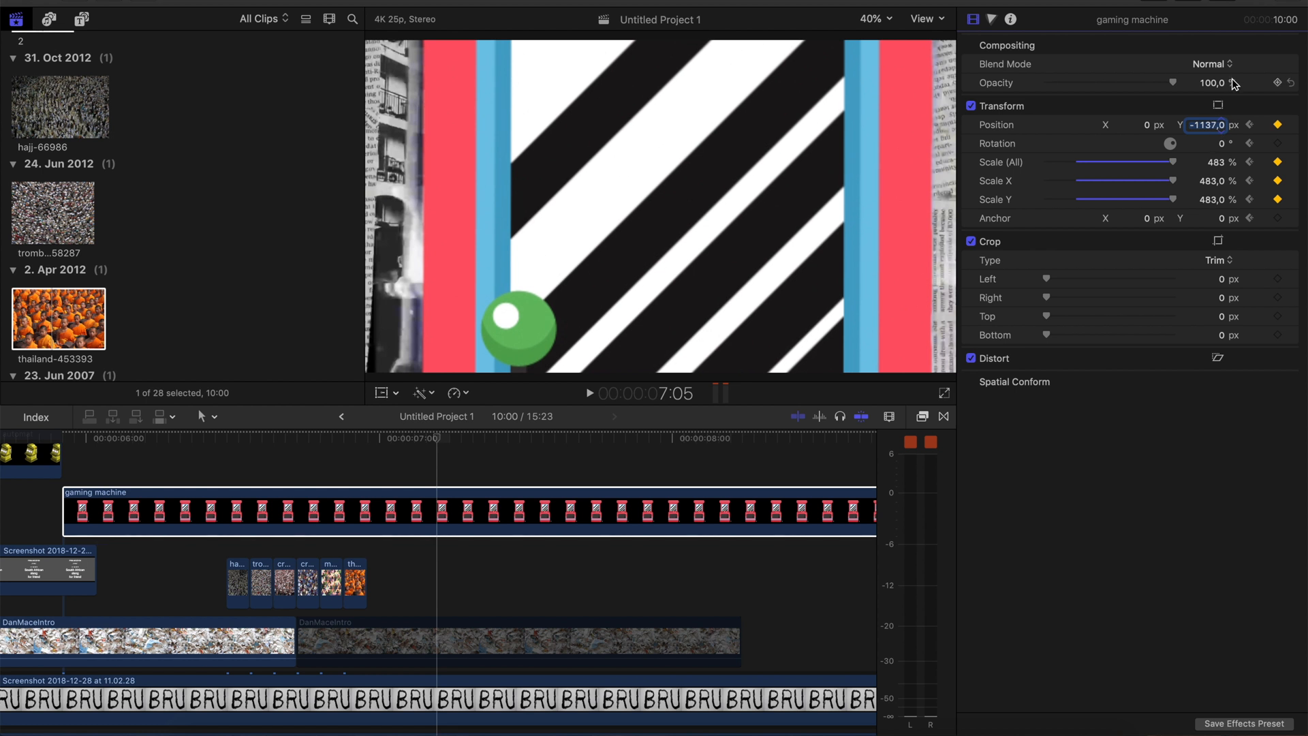
# Fade out the gaming machine between its 6:20 and 7:05 keyframes by lowering the opacity at 7:05
pyautogui.click(1249, 125)
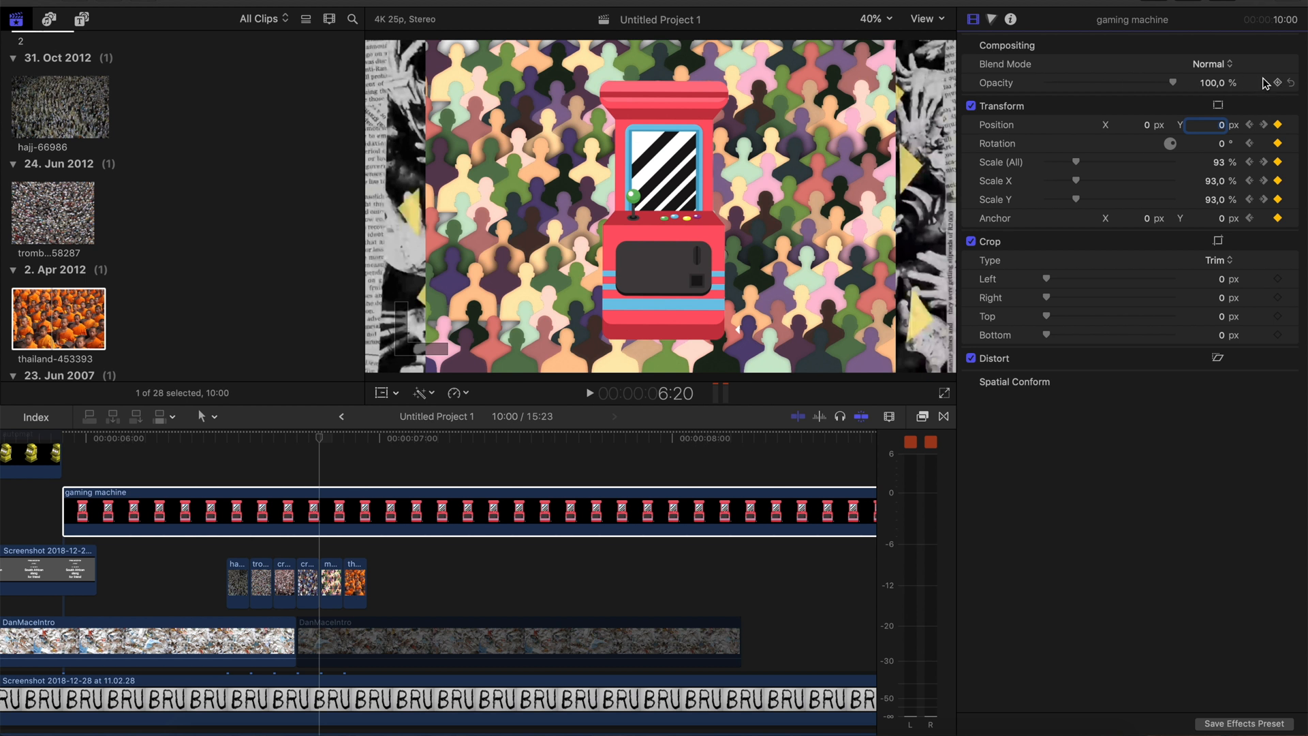
pyautogui.click(1264, 125)
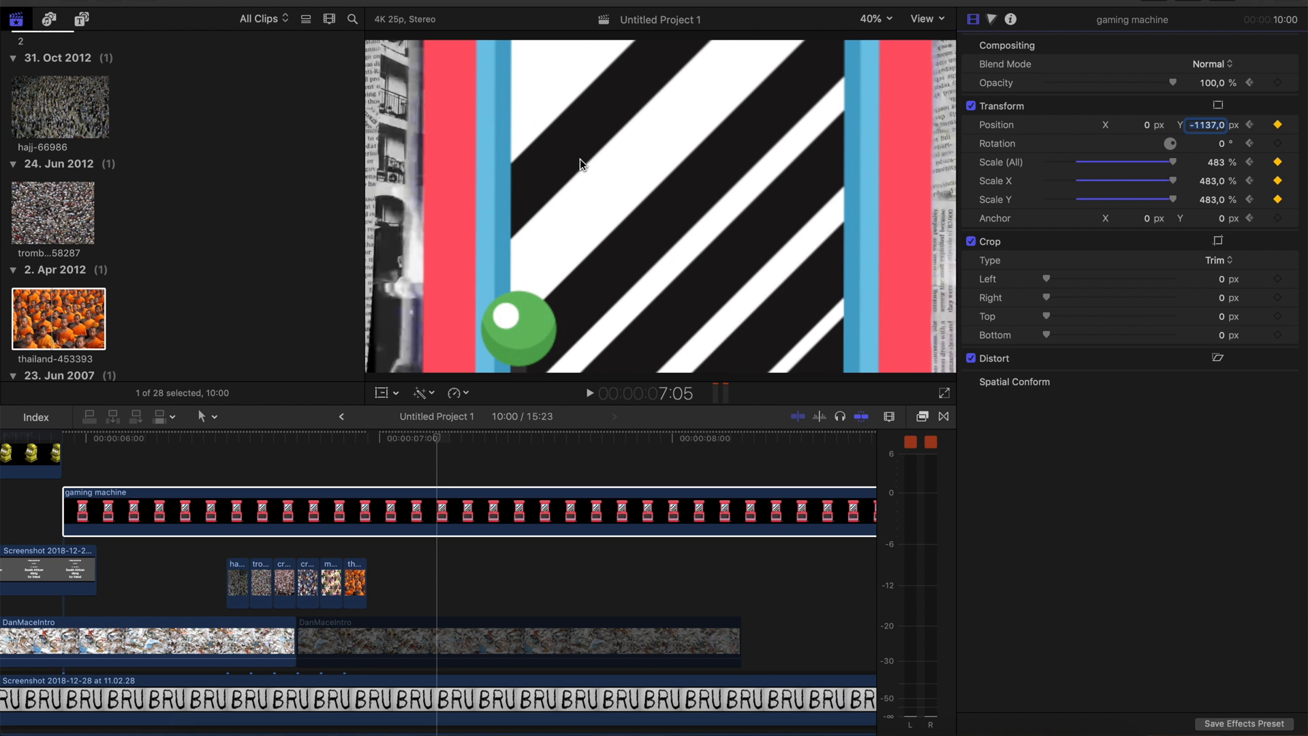
pyautogui.moveTo(1173, 83); pyautogui.dragTo(1066, 110)
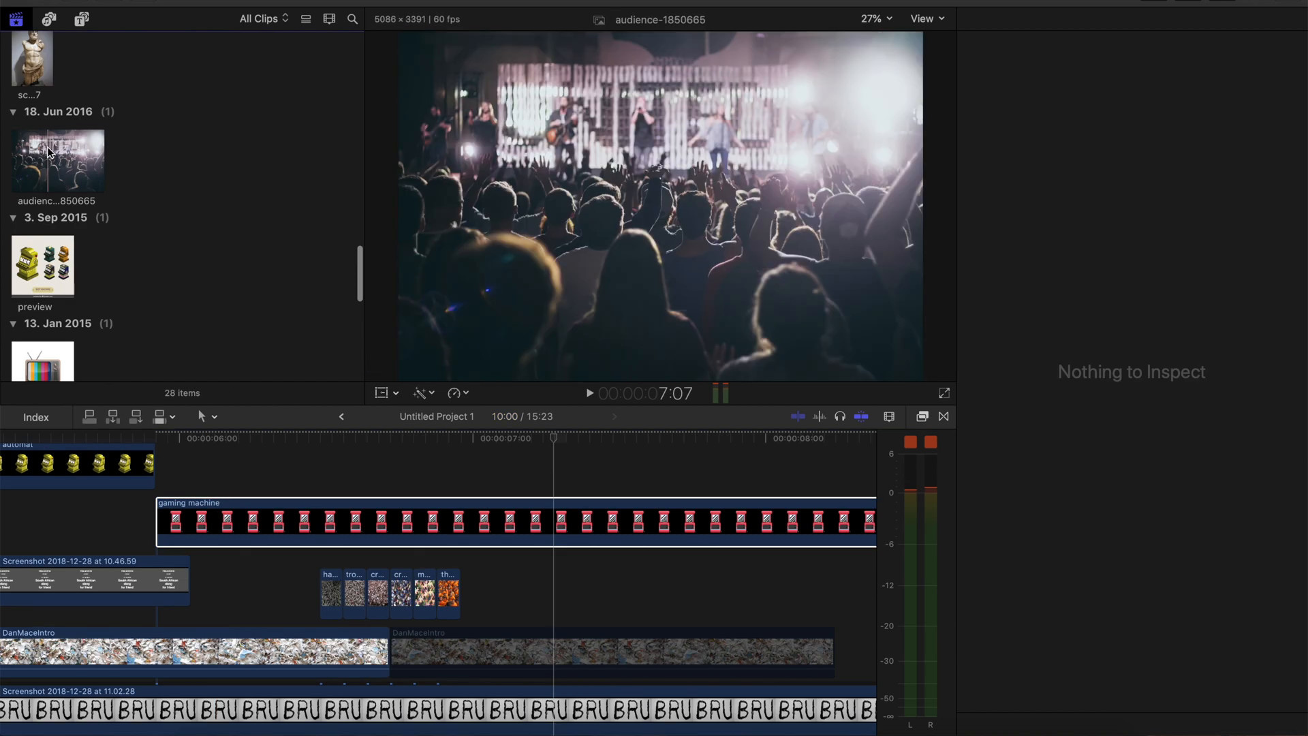
# Add the audience-1850665 image to the end of the crowd image row and delete everything beyond its first few frames
pyautogui.click(48, 152)
pyautogui.moveTo(48, 151); pyautogui.dragTo(518, 600)
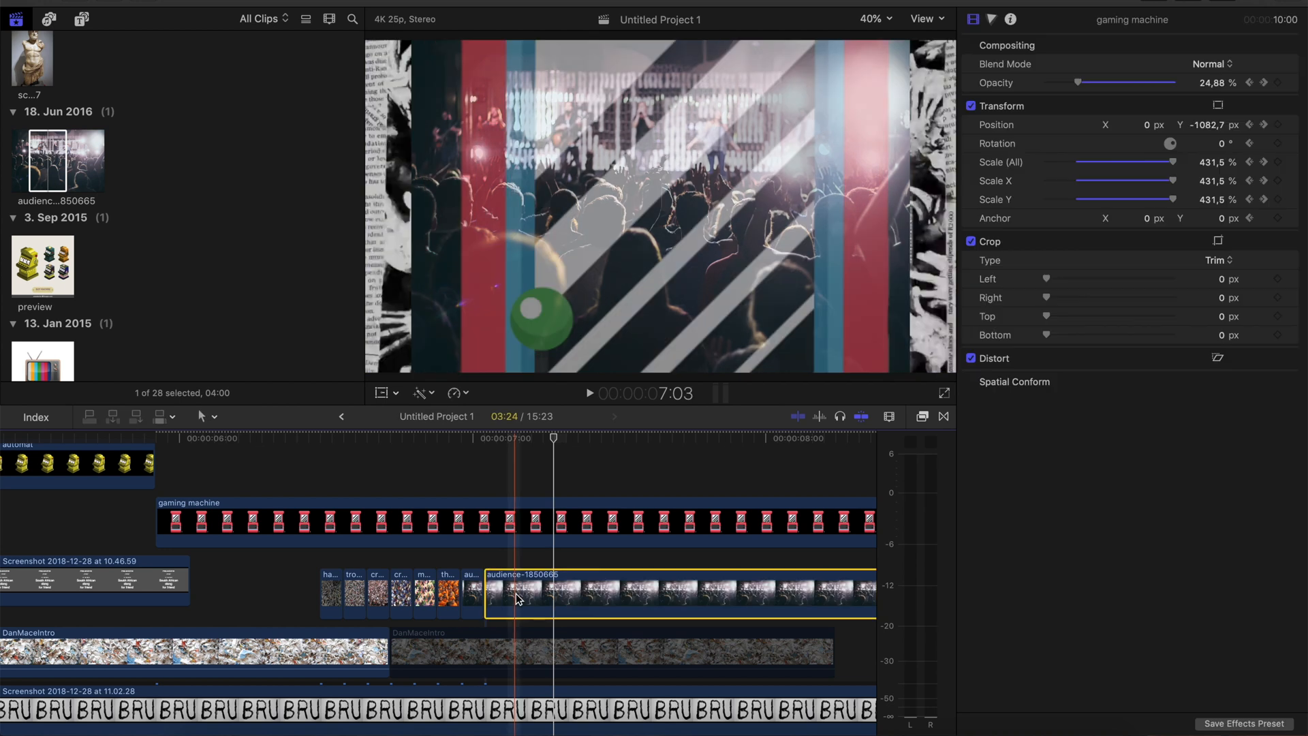
pyautogui.press('Delete')
pyautogui.scroll(10, 116, 105)
pyautogui.press('Delete')
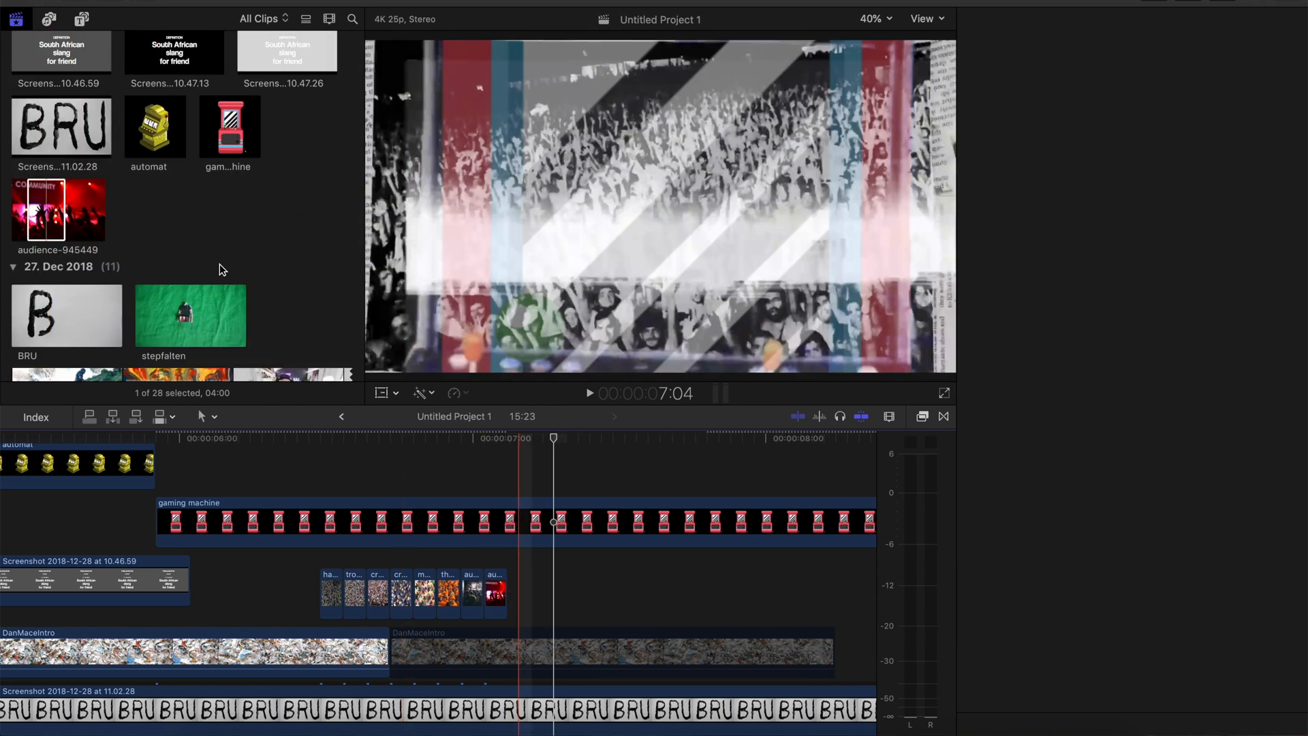
pyautogui.scroll(-10, 219, 268)
# Apply the Black & White and Projector effects to the hajj-66986 clip
pyautogui.moveTo(1082, 726)
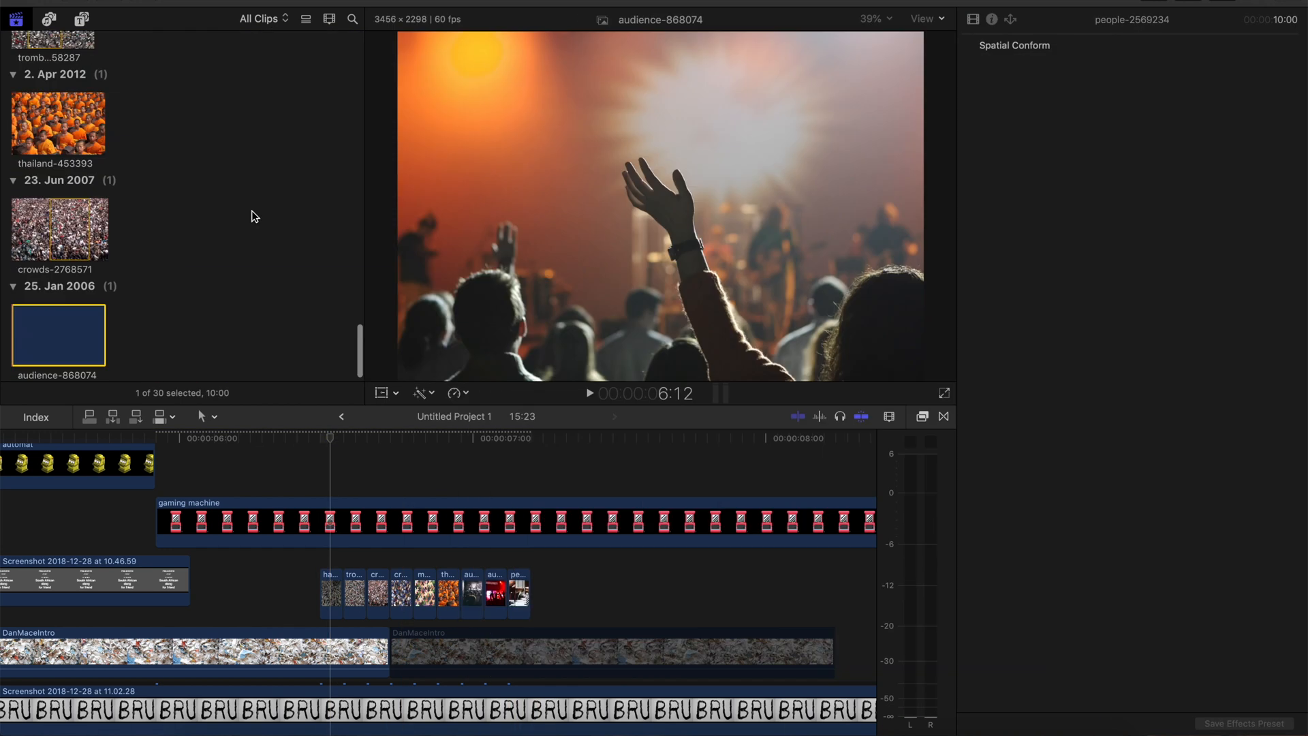
pyautogui.click(331, 593)
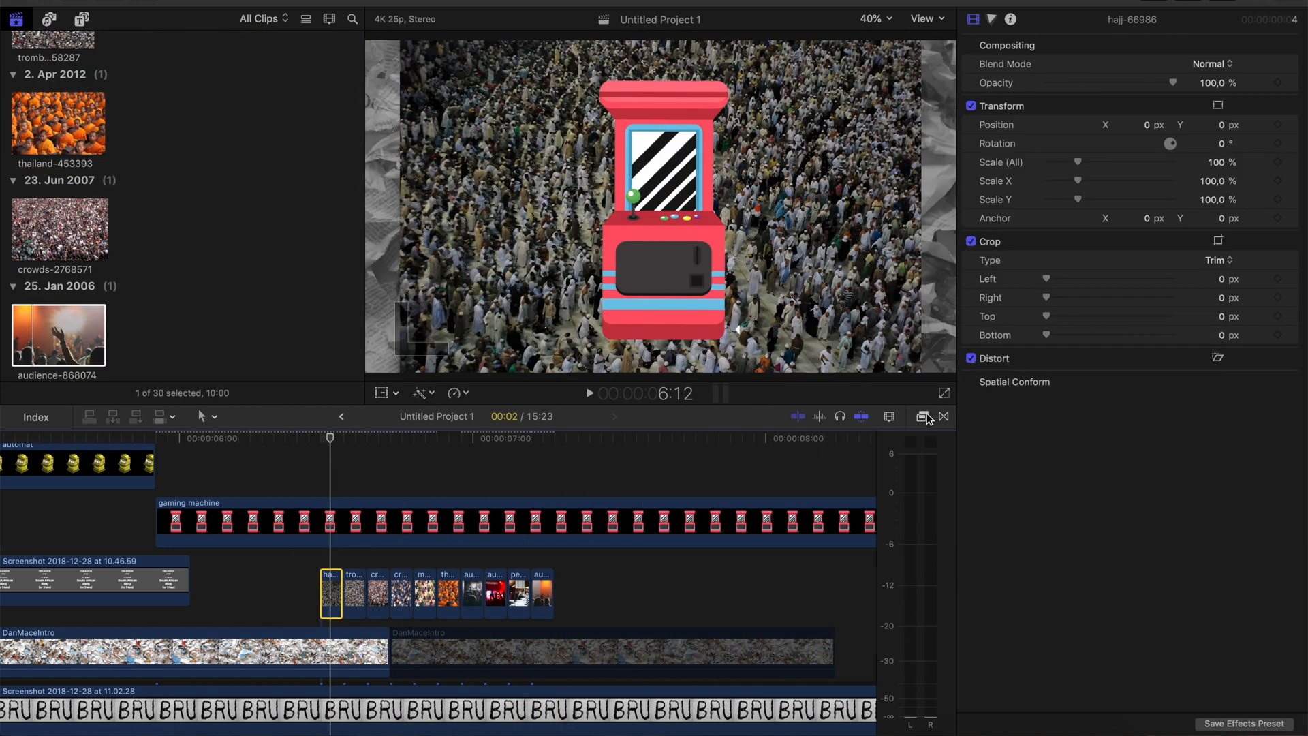
pyautogui.hscroll(4, 413, 538)
pyautogui.scroll(2, 414, 538)
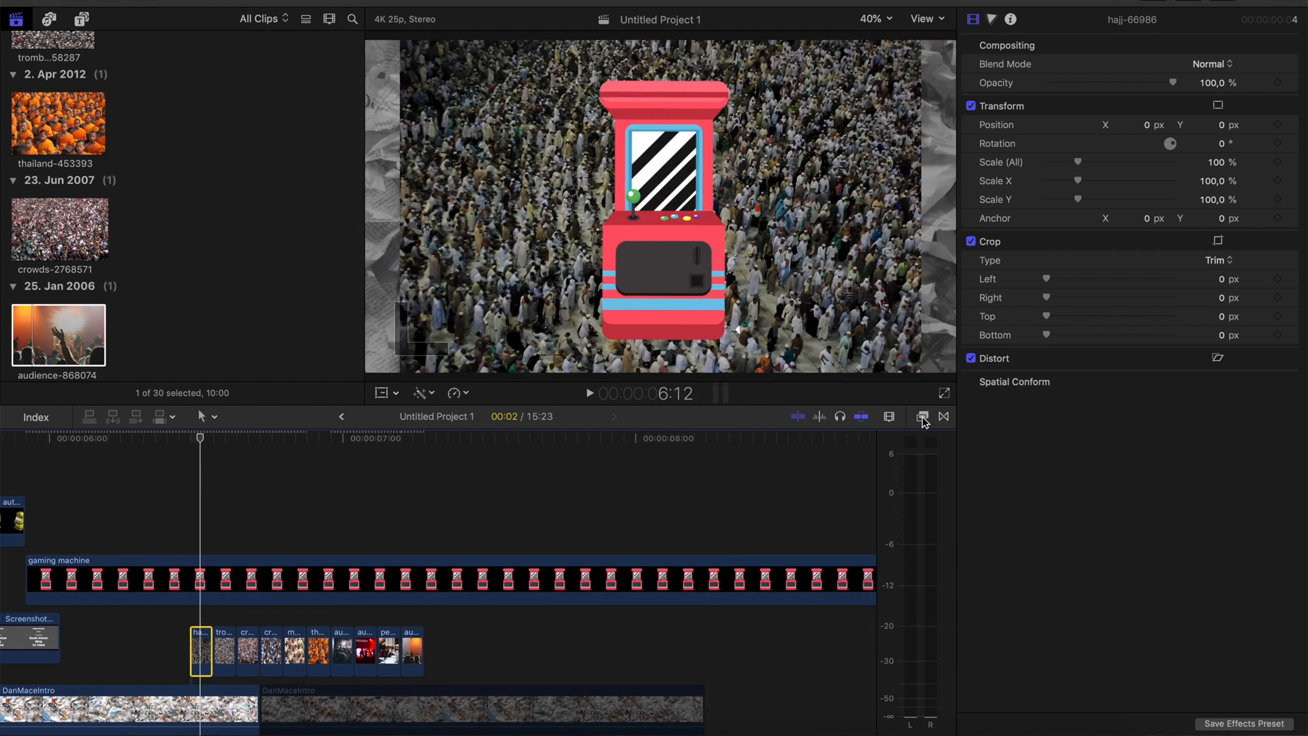
pyautogui.click(923, 417)
pyautogui.moveTo(513, 469); pyautogui.dragTo(202, 646)
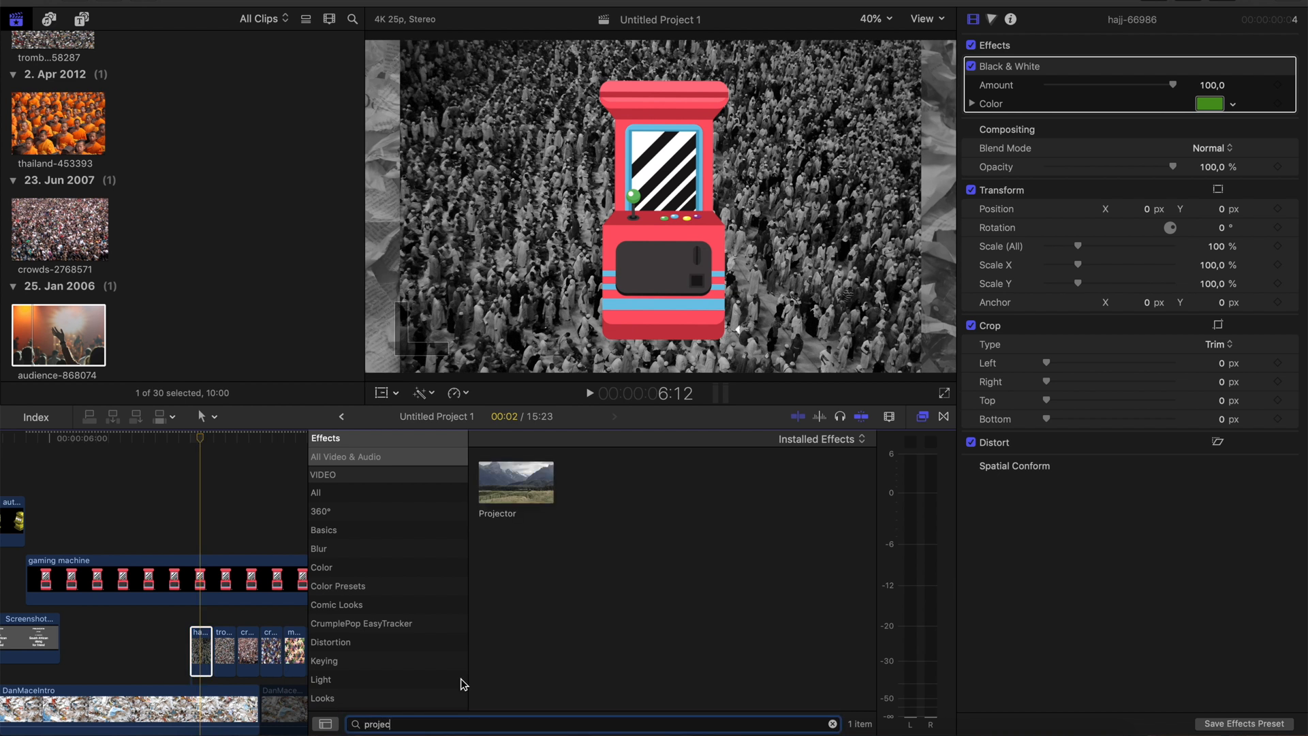
pyautogui.moveTo(522, 484); pyautogui.dragTo(201, 653)
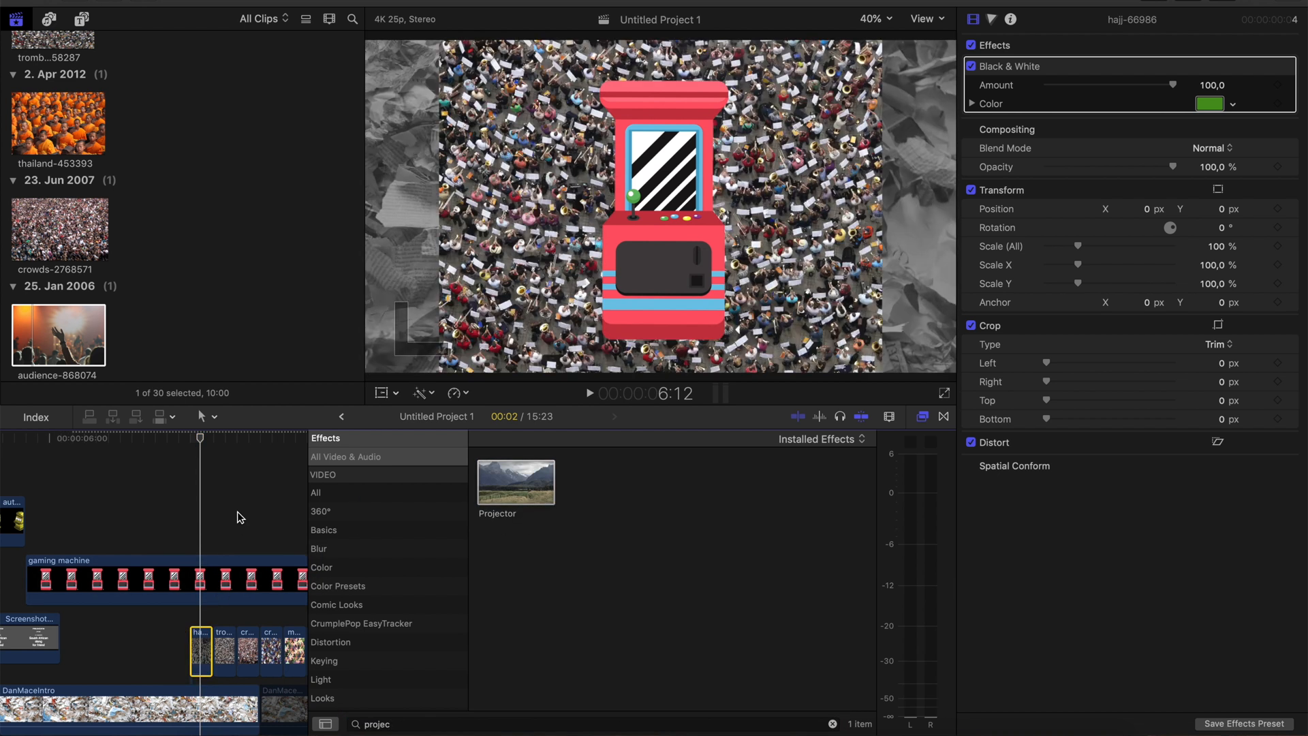
# Crop the hajj-66986 image so that it fills the whole frame
pyautogui.click(225, 548)
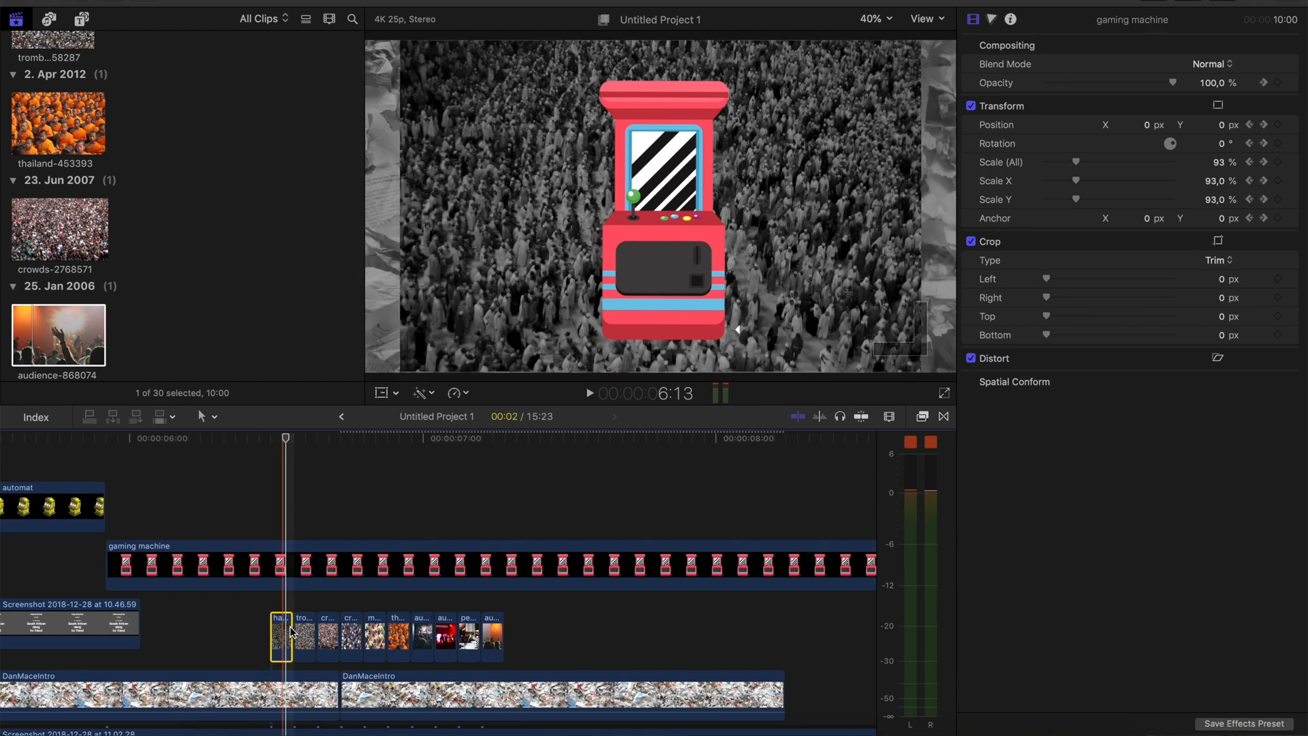
pyautogui.click(291, 631)
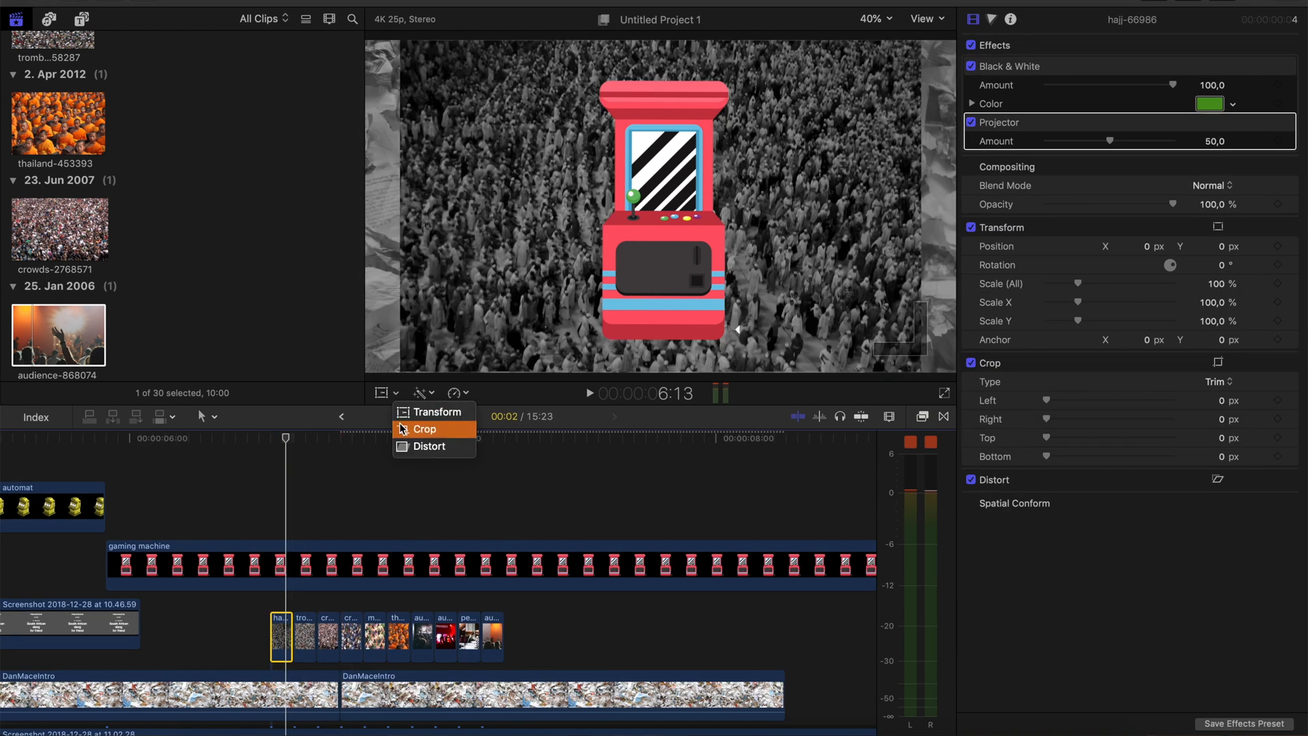
pyautogui.press('Return')
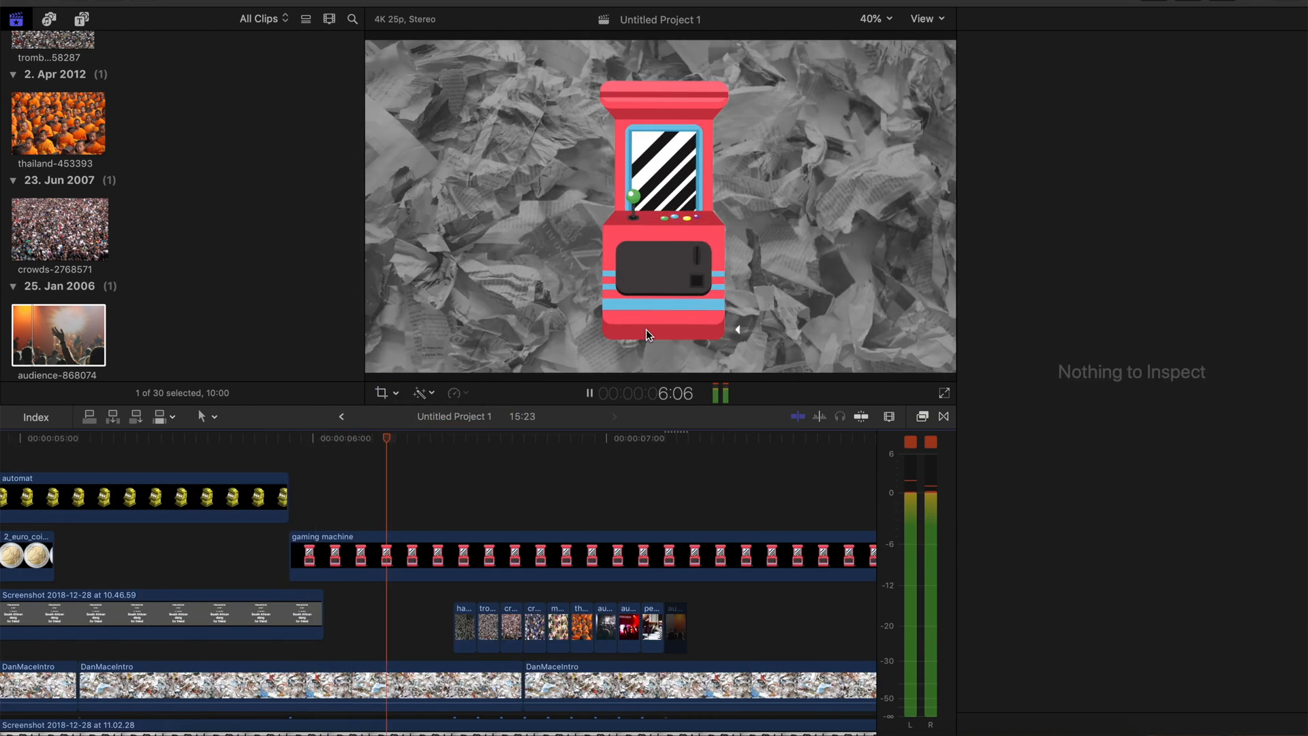
pyautogui.click(682, 179)
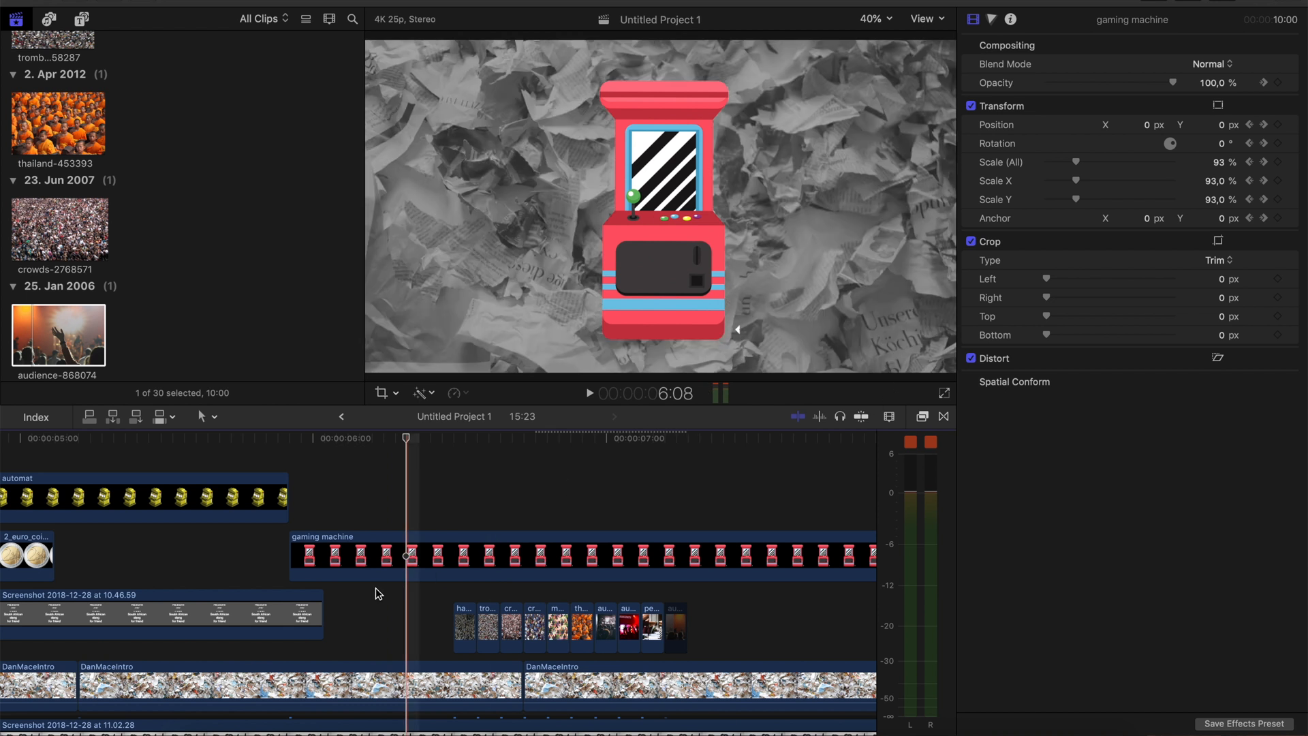
# Apply Projector and Aged Film to the gaming machine, with Color Adjust -1,0, Grain 0, Scratches 25, Jitter Amount 0,11 and Jitter Variance 0,06
pyautogui.click(921, 418)
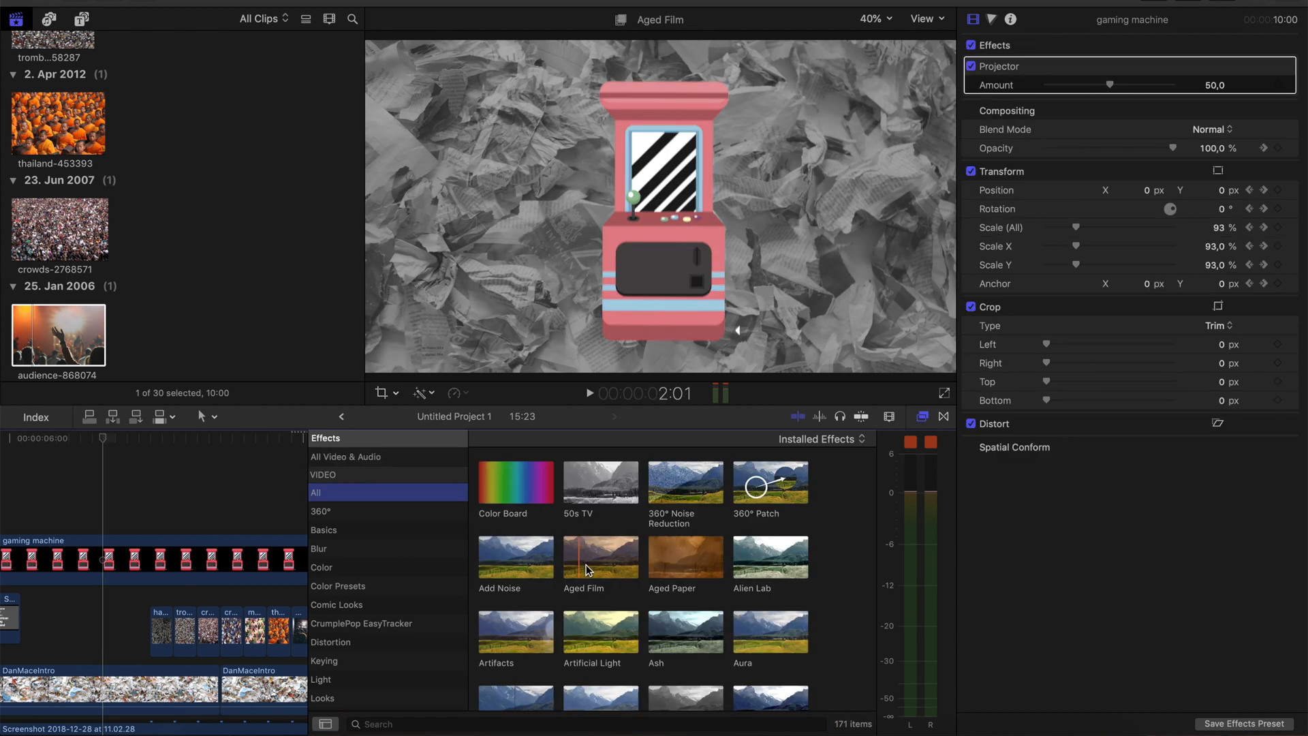
pyautogui.moveTo(588, 570); pyautogui.dragTo(157, 562)
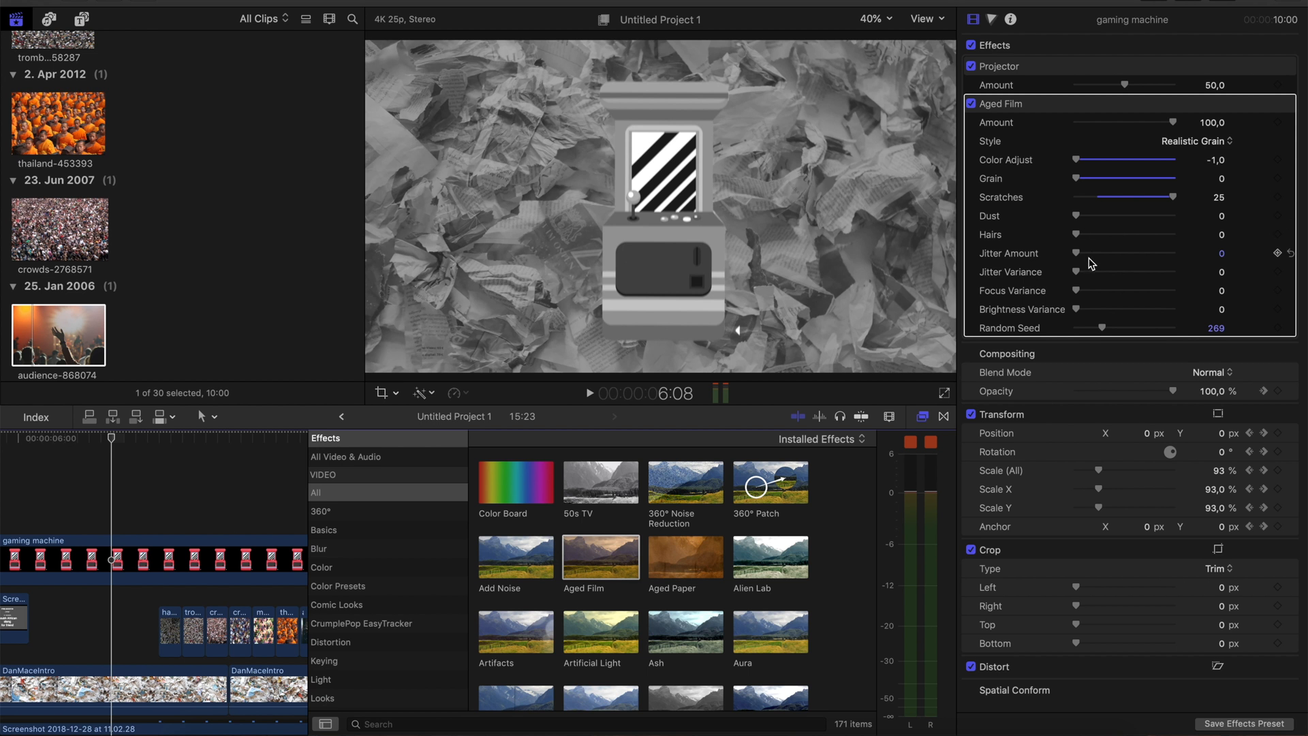
pyautogui.moveTo(1088, 254); pyautogui.dragTo(1111, 264)
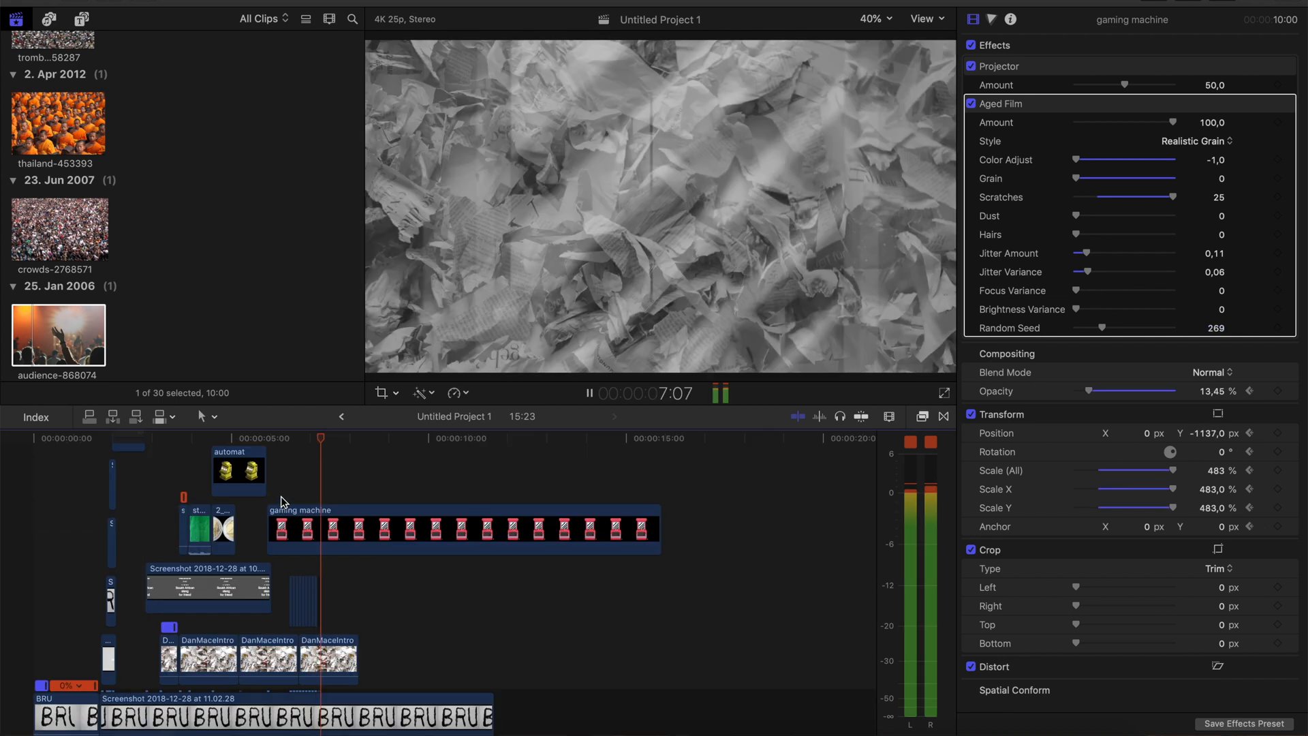
# Play back the gaming machine and crowd image sequence with the last DanMaceIntro clip disabled
pyautogui.press('space')
pyautogui.press('space')
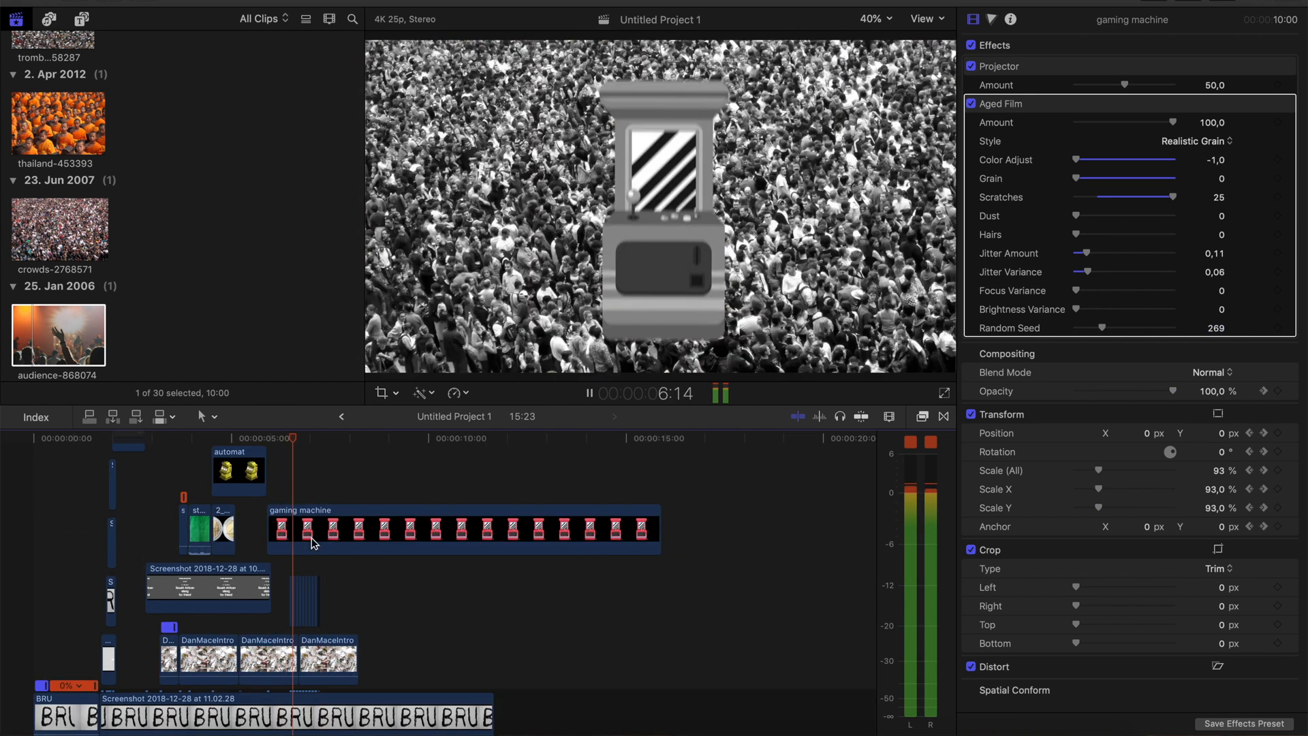
pyautogui.click(315, 649)
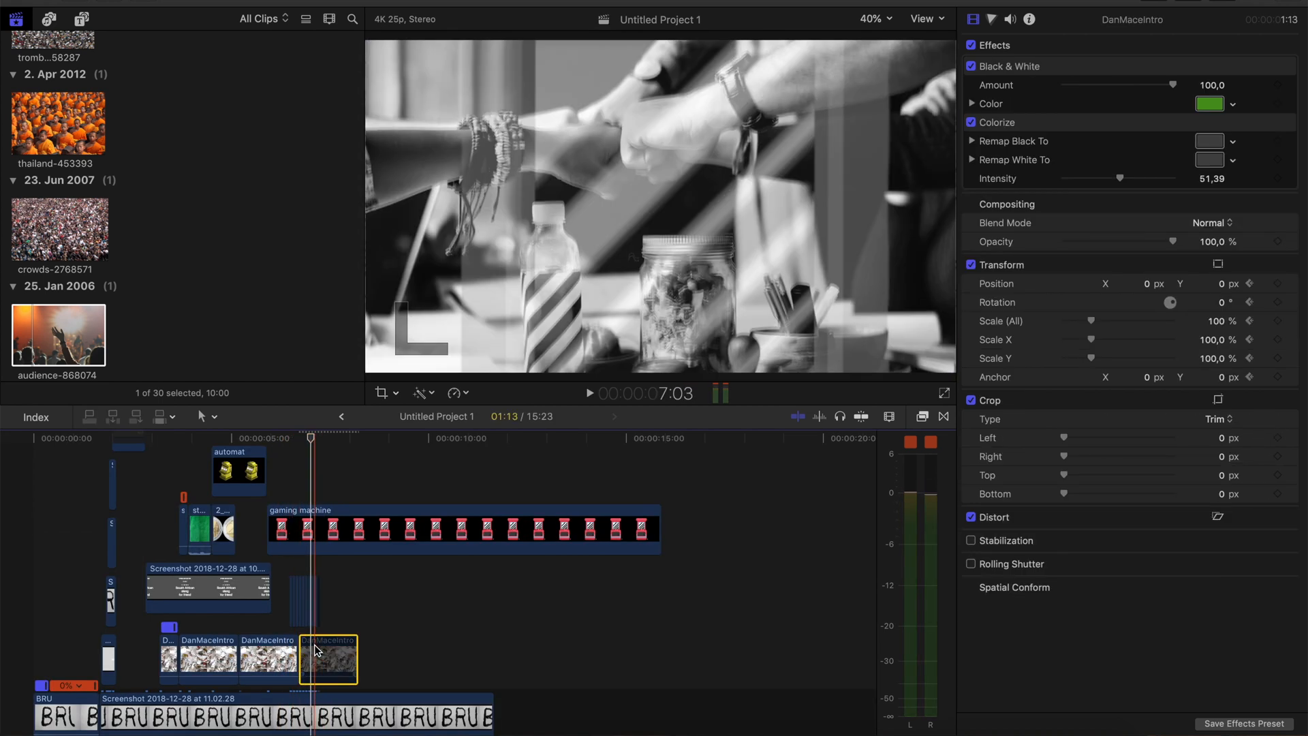
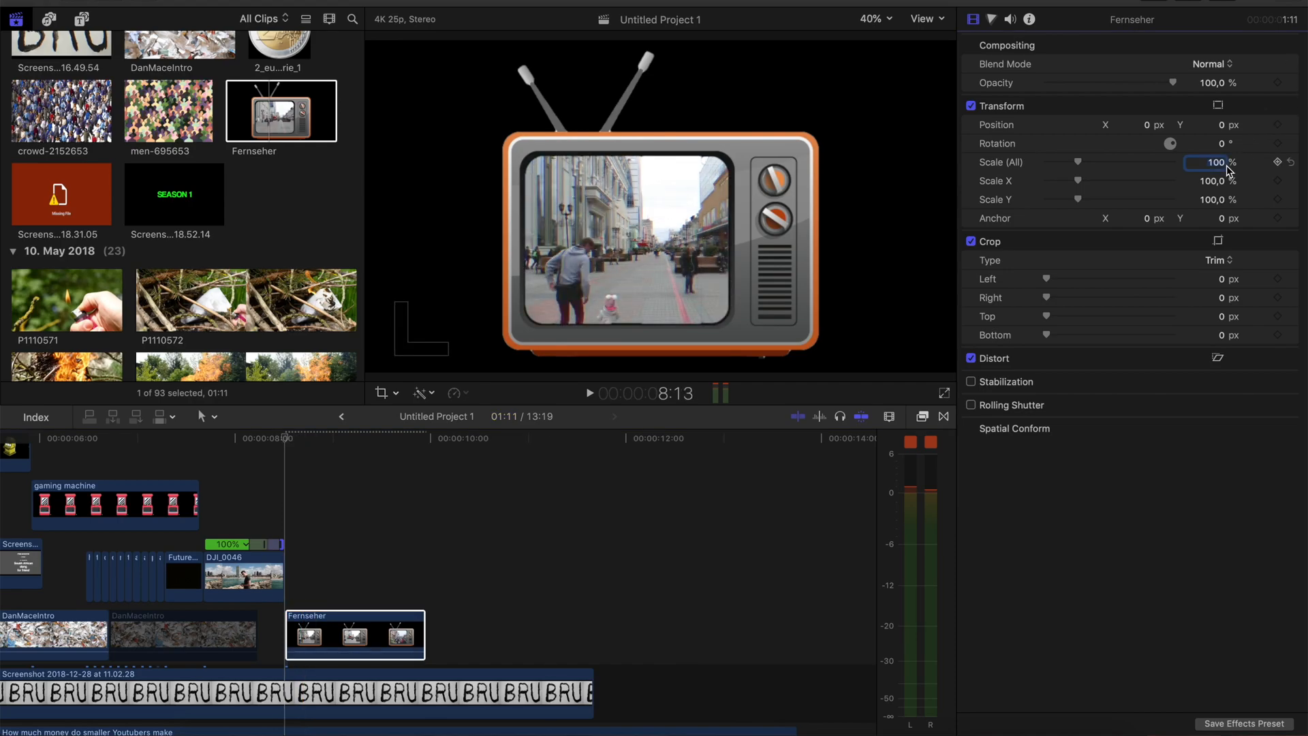
# Scale the Fernseher clip to 324 % and position it at X 636 px, Y 584 px
pyautogui.moveTo(1228, 167); pyautogui.dragTo(1227, 69)
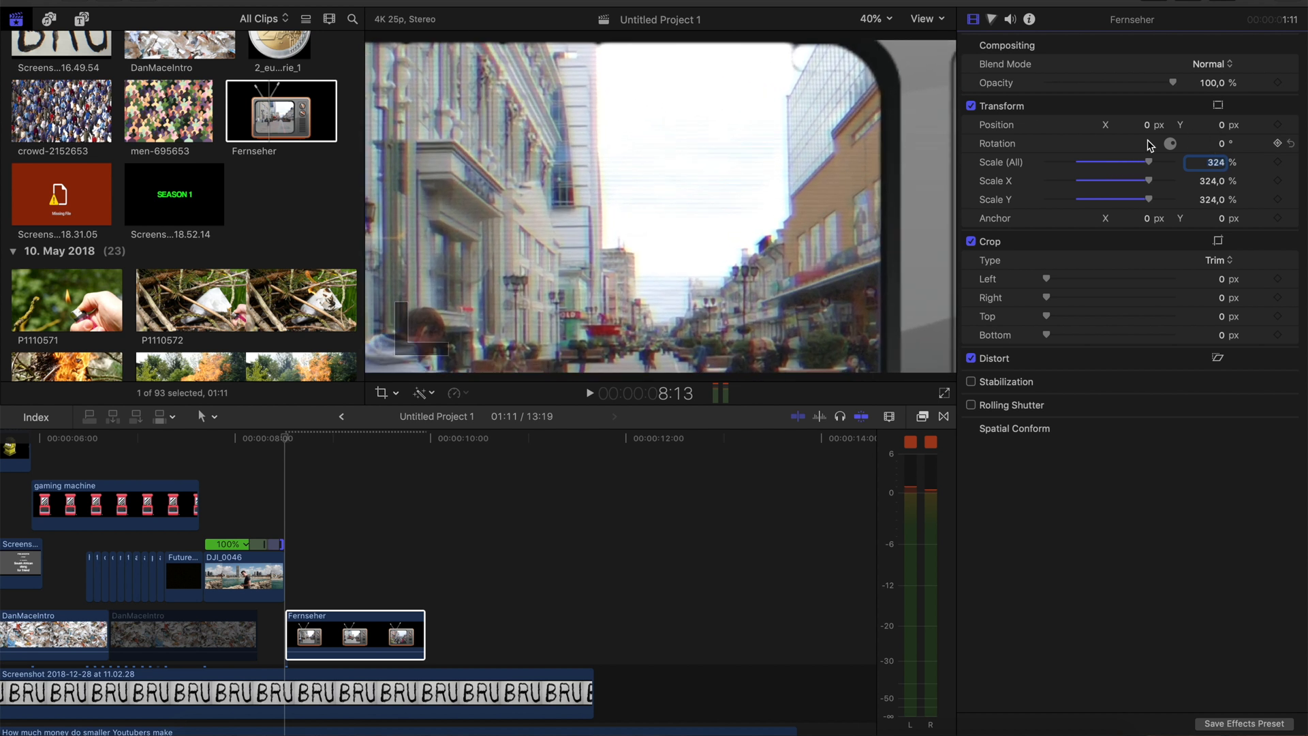
pyautogui.moveTo(1146, 125); pyautogui.dragTo(1146, 102)
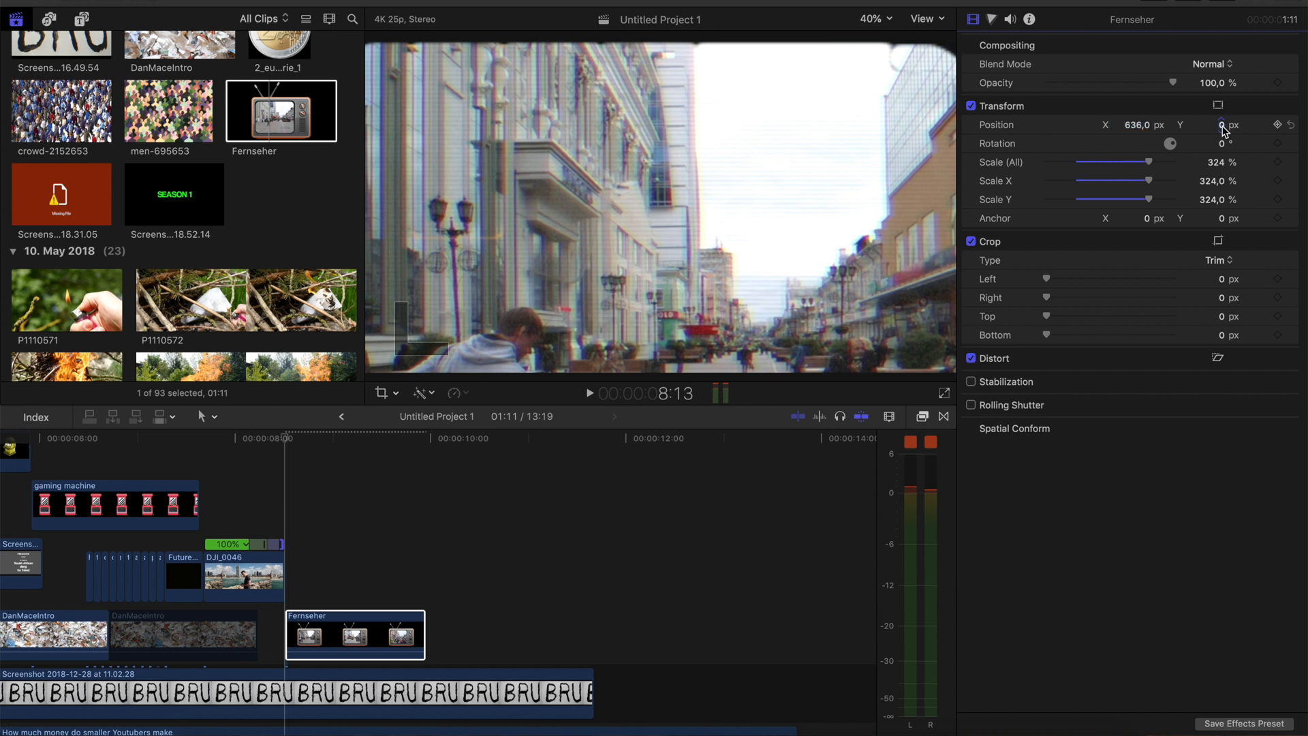
# Examine the reference intro's television shot frame by frame around 8:23 to 9:05, with the Fernseher clip disabled
pyautogui.scroll(-3, 367, 545)
pyautogui.click(366, 545)
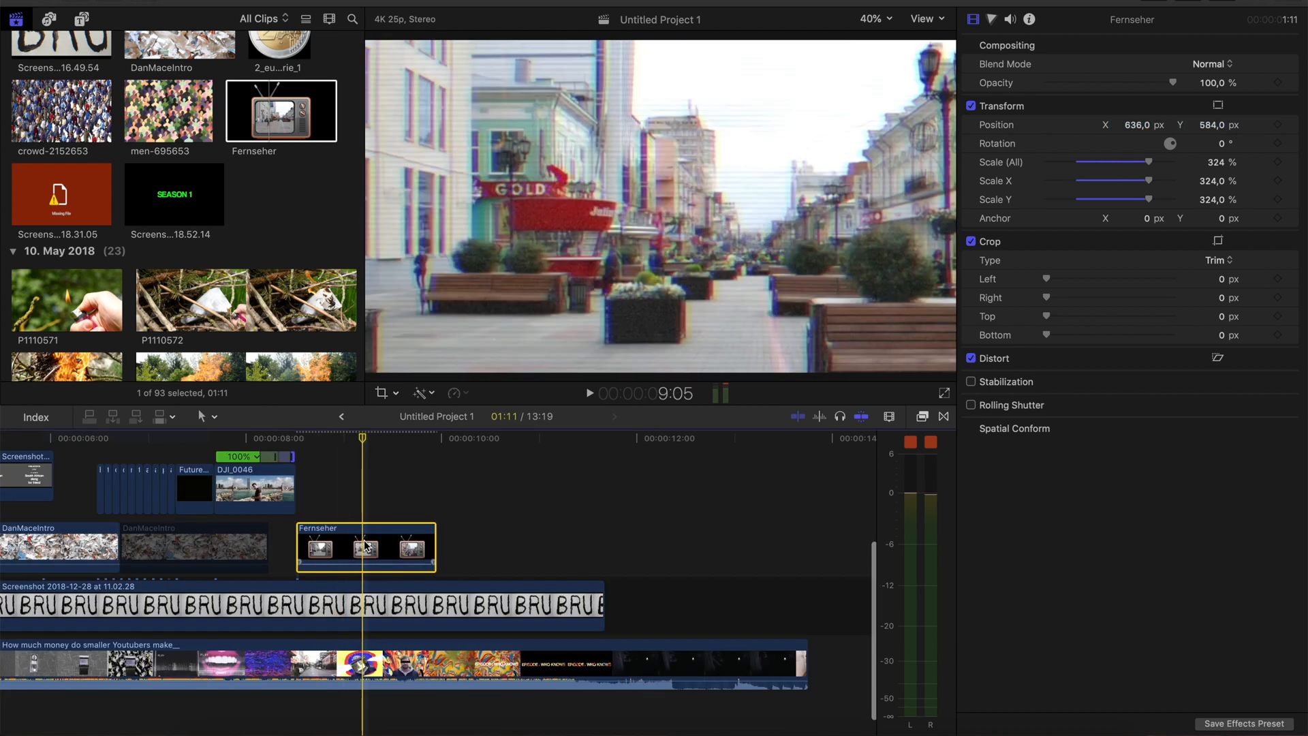
pyautogui.press('v')
pyautogui.press('Left')
pyautogui.press('Left')
pyautogui.press('Left')
pyautogui.press('Left')
pyautogui.press('Left')
pyautogui.press('Left')
pyautogui.press('Left')
pyautogui.press('Left')
pyautogui.press('Left')
pyautogui.press('Left')
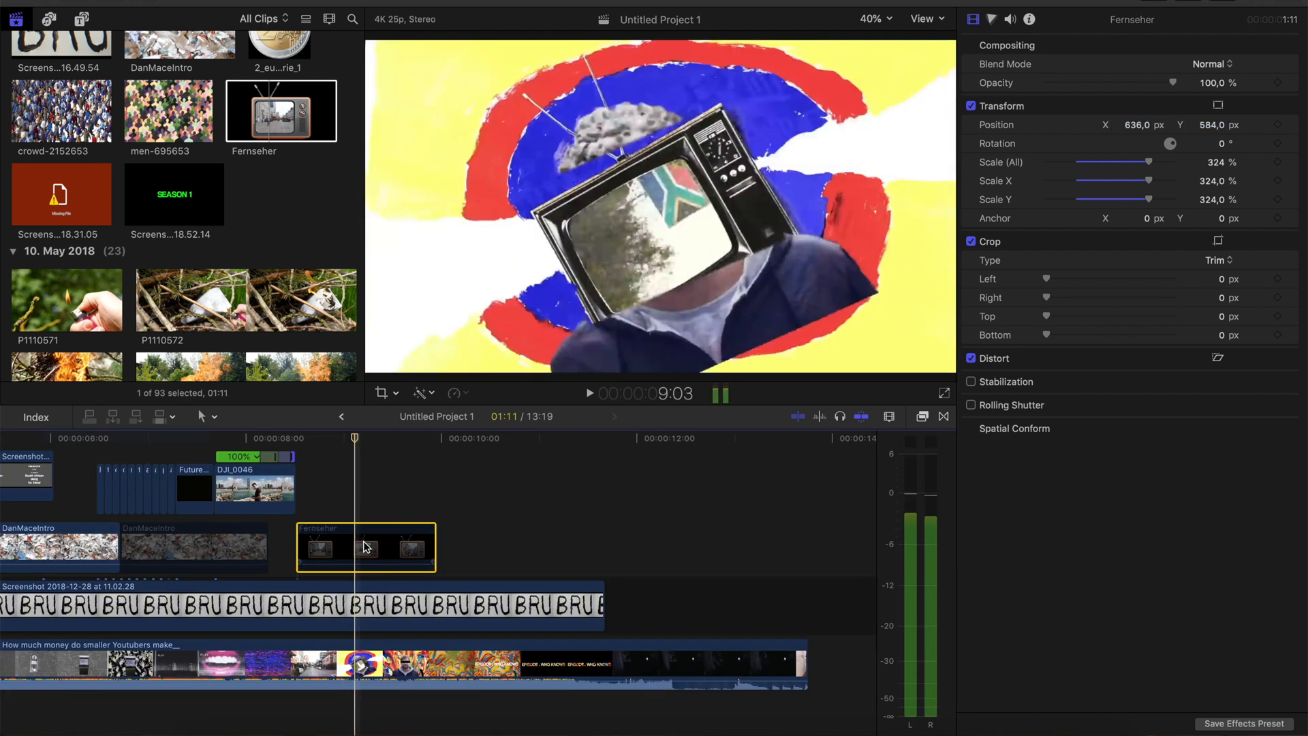
pyautogui.press('Left')
pyautogui.press('Right')
pyautogui.press('Right')
pyautogui.press('Right')
pyautogui.press('Right')
pyautogui.press('Right')
pyautogui.press('Right')
pyautogui.press('Right')
pyautogui.press('Right')
pyautogui.press('Right')
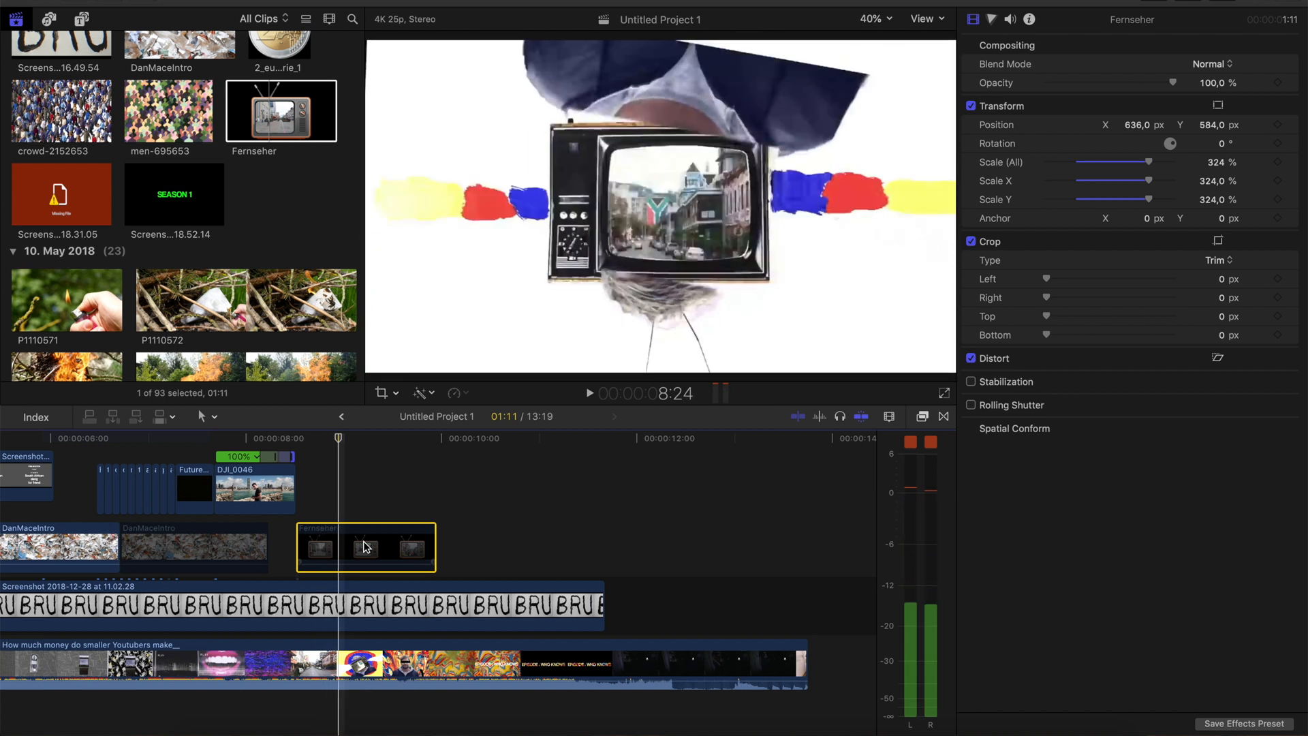
pyautogui.press('Left')
pyautogui.press('Left')
pyautogui.press('Left')
pyautogui.press('Left')
pyautogui.press('Left')
pyautogui.press('Left')
pyautogui.press('Left')
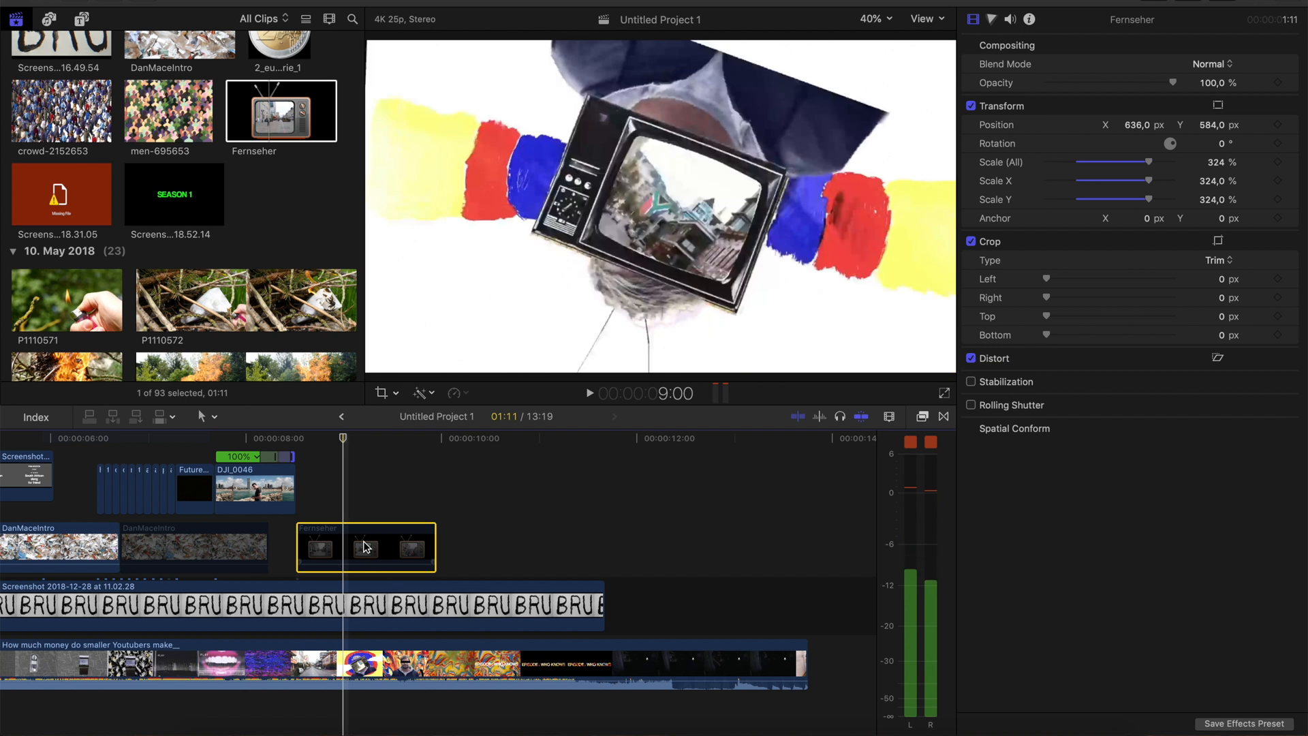
pyautogui.press('Right')
pyautogui.press('Right')
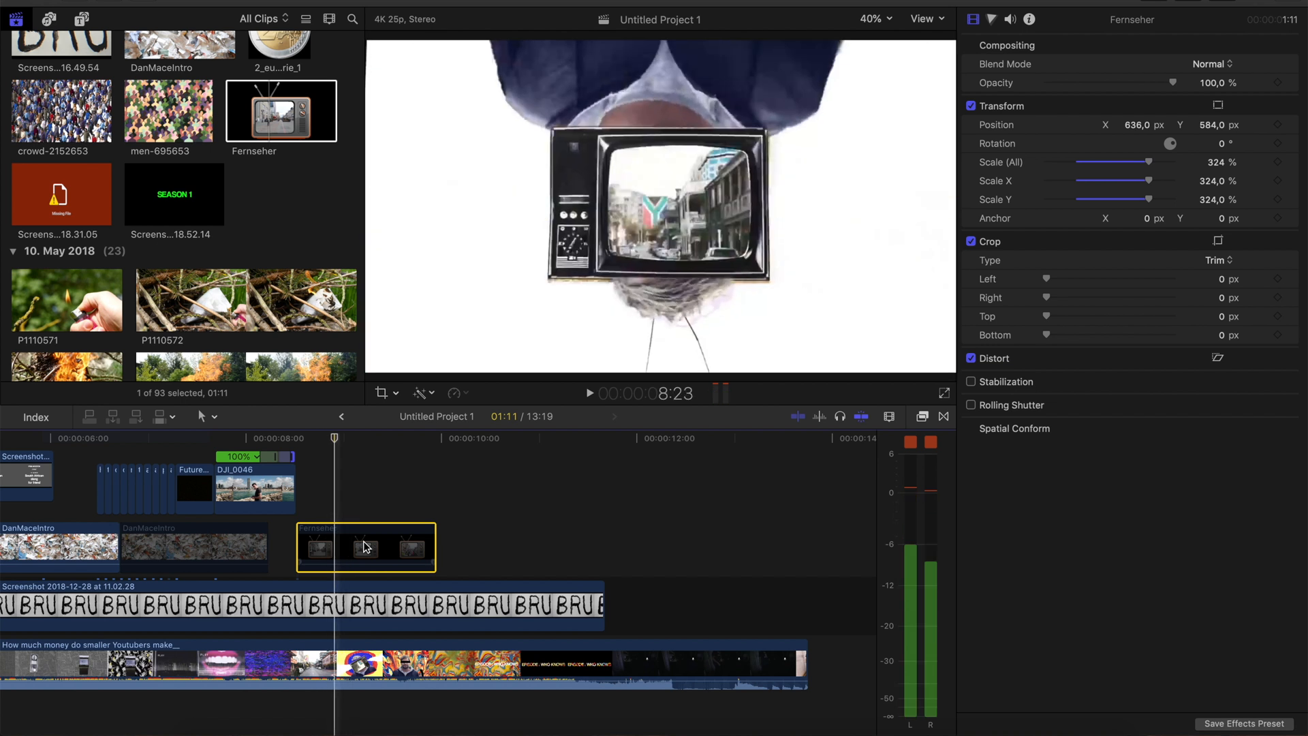
# Add Transform keyframes to the re-enabled Fernseher clip at 8:21
pyautogui.press('Left')
pyautogui.press('Left')
pyautogui.press('Left')
pyautogui.press('Right')
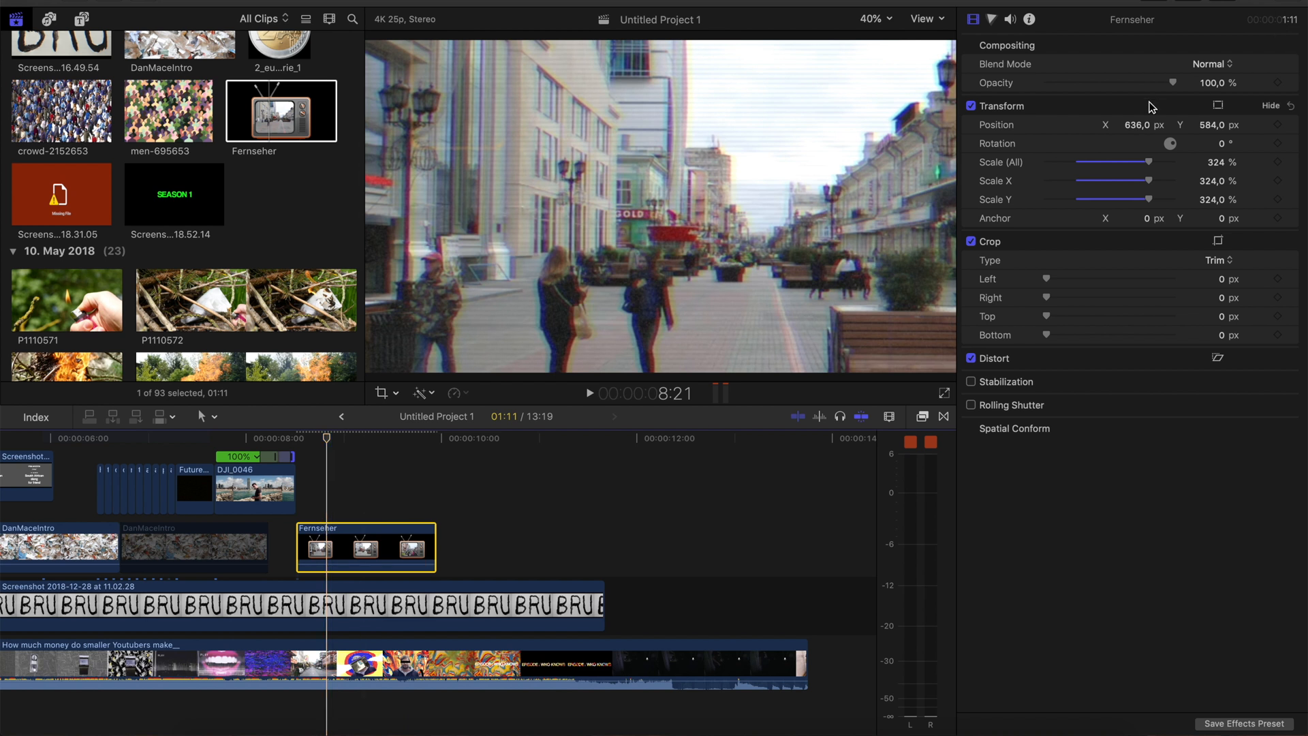
pyautogui.rightClick(1151, 107)
pyautogui.click(1178, 156)
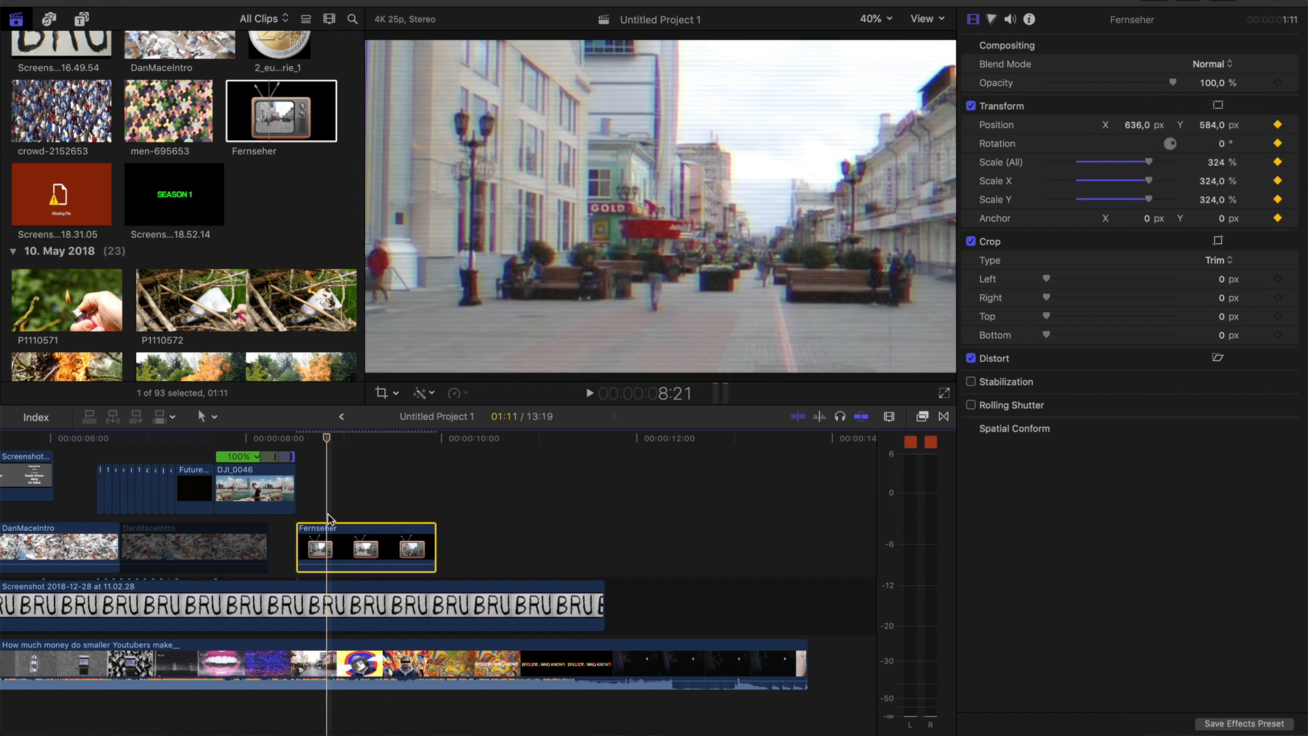
# At 9:00, set the Fernseher clip's scale to 65 % and its position to X -93 px, Y 151 px
pyautogui.press('Right')
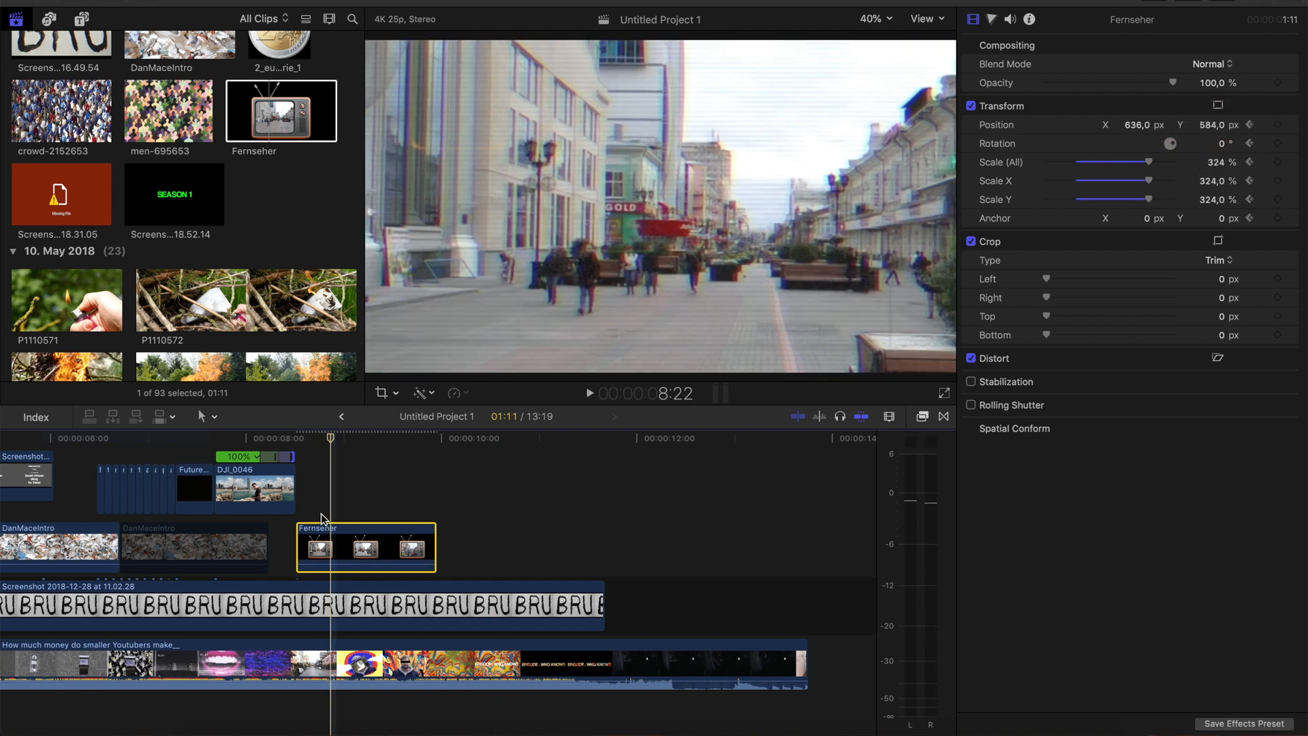
pyautogui.press('Right')
pyautogui.press('Right')
pyautogui.press('Right')
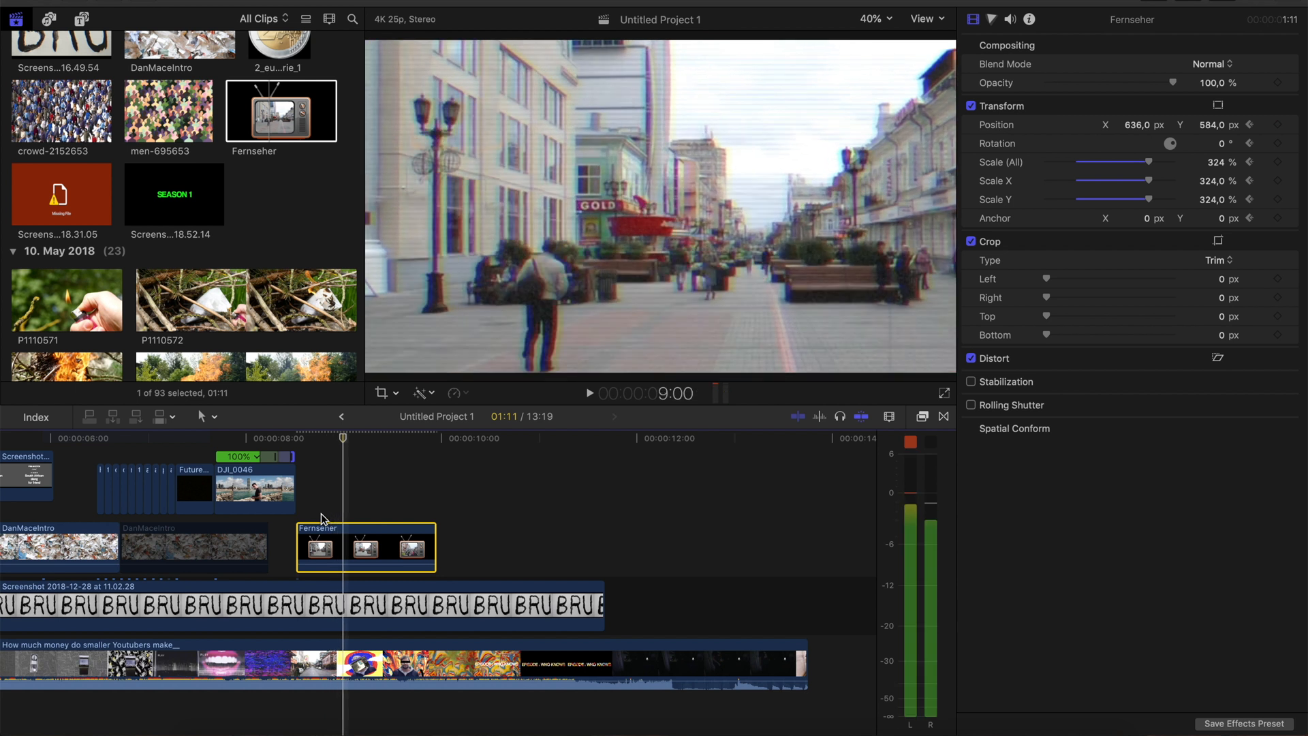
pyautogui.moveTo(1227, 167); pyautogui.dragTo(1142, 169)
pyautogui.moveTo(1220, 130); pyautogui.dragTo(1138, 128)
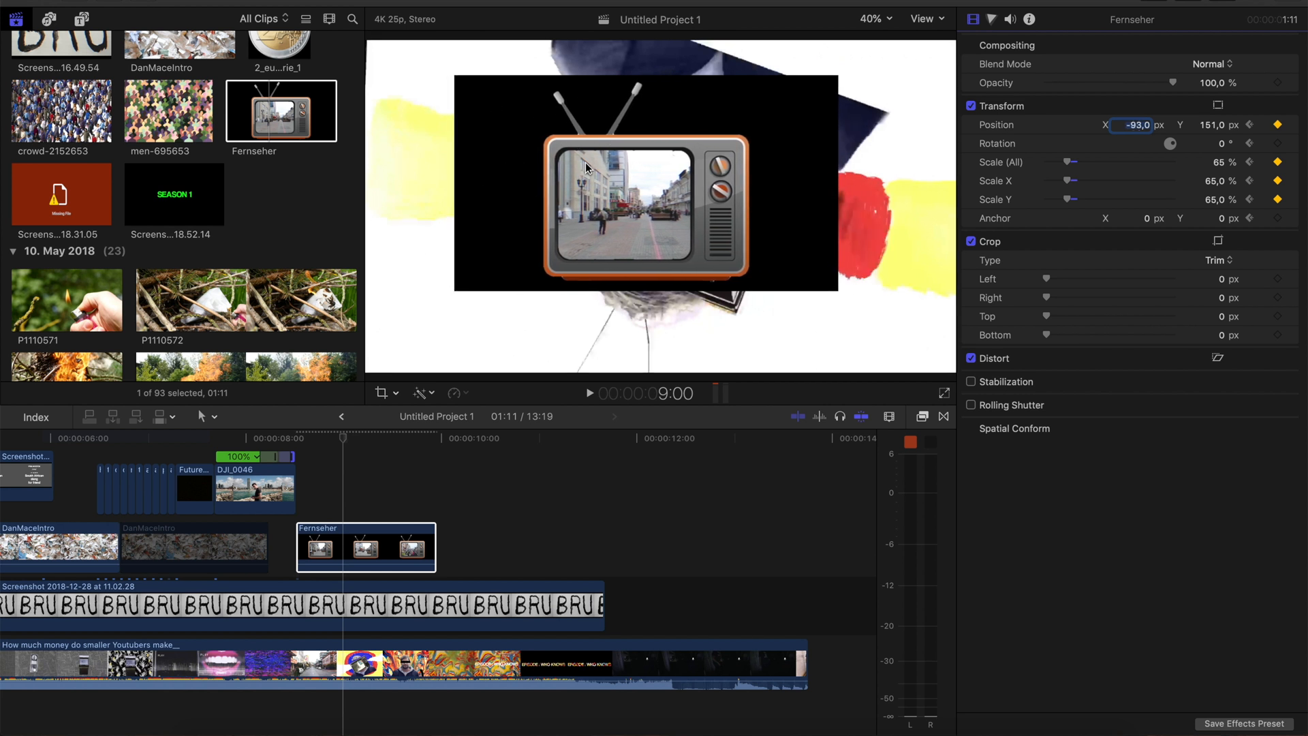
pyautogui.click(806, 143)
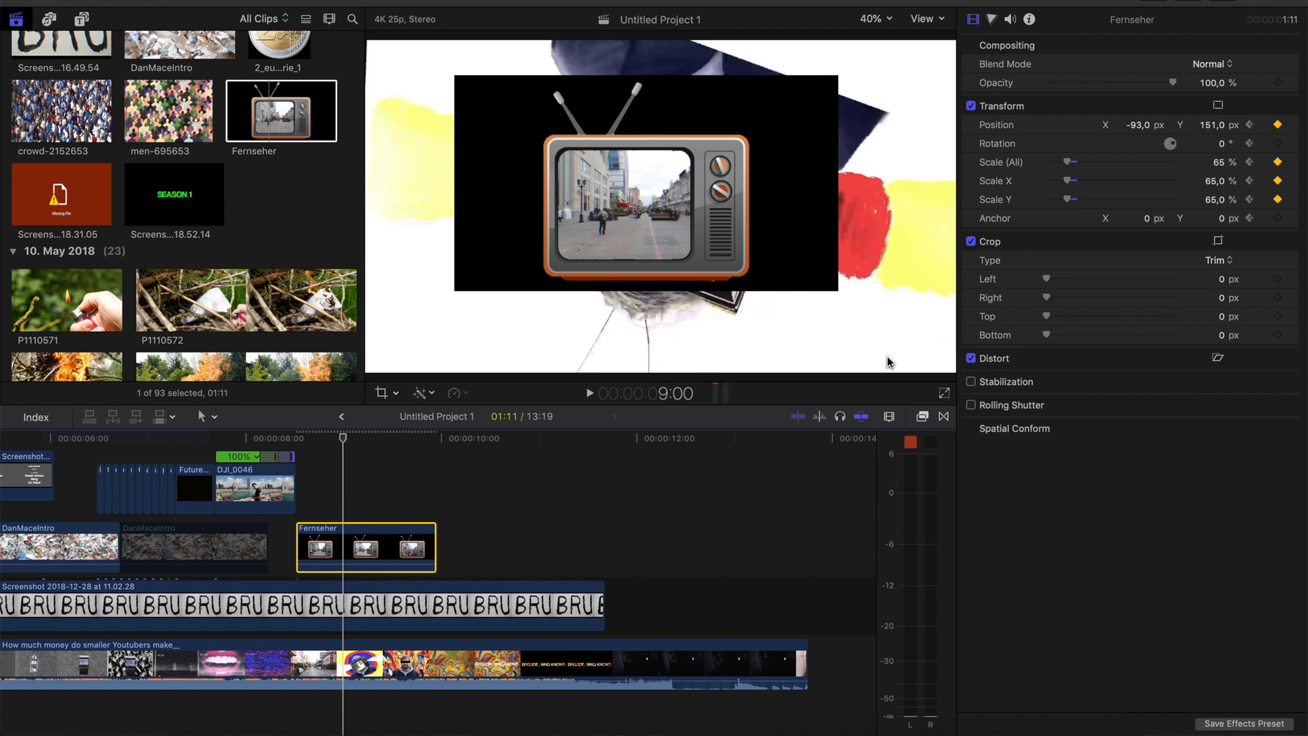
# Apply the Luma Keyer effect to the Fernseher clip and adjust its luma range to remove only the black background
pyautogui.click(917, 418)
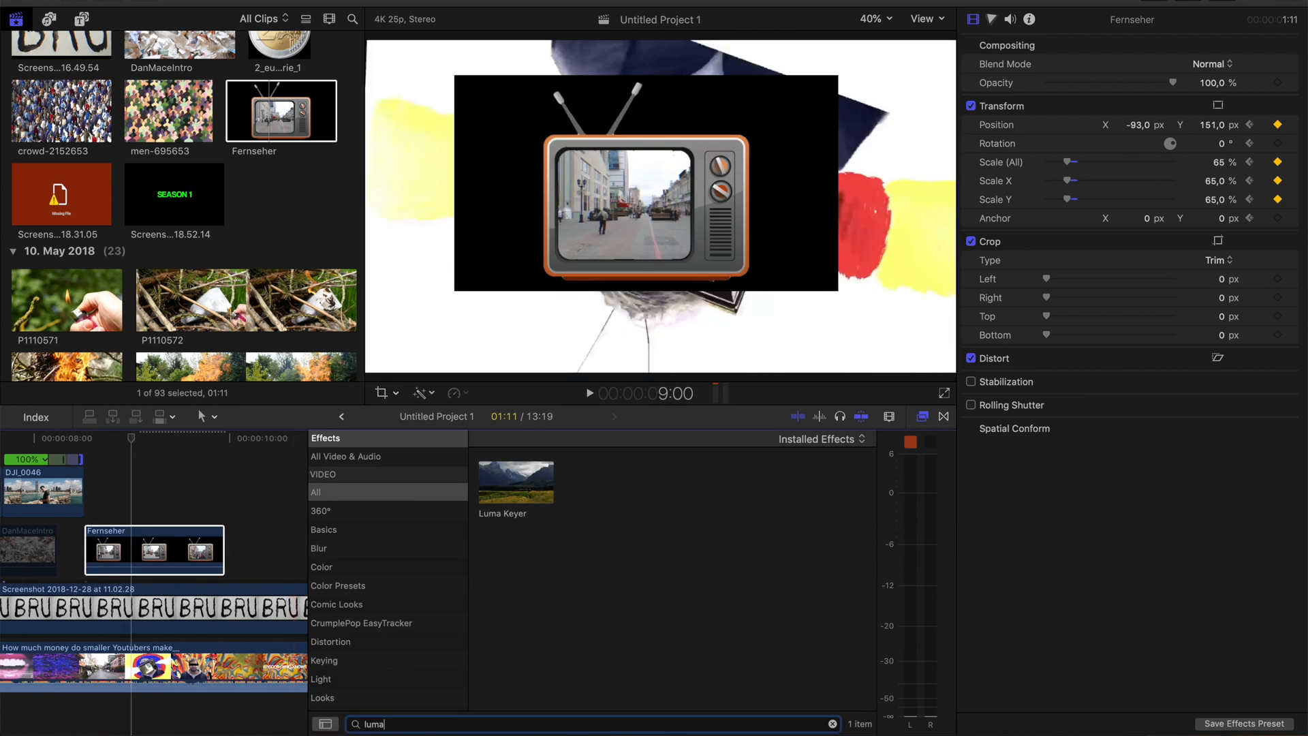
pyautogui.moveTo(516, 482); pyautogui.dragTo(154, 549)
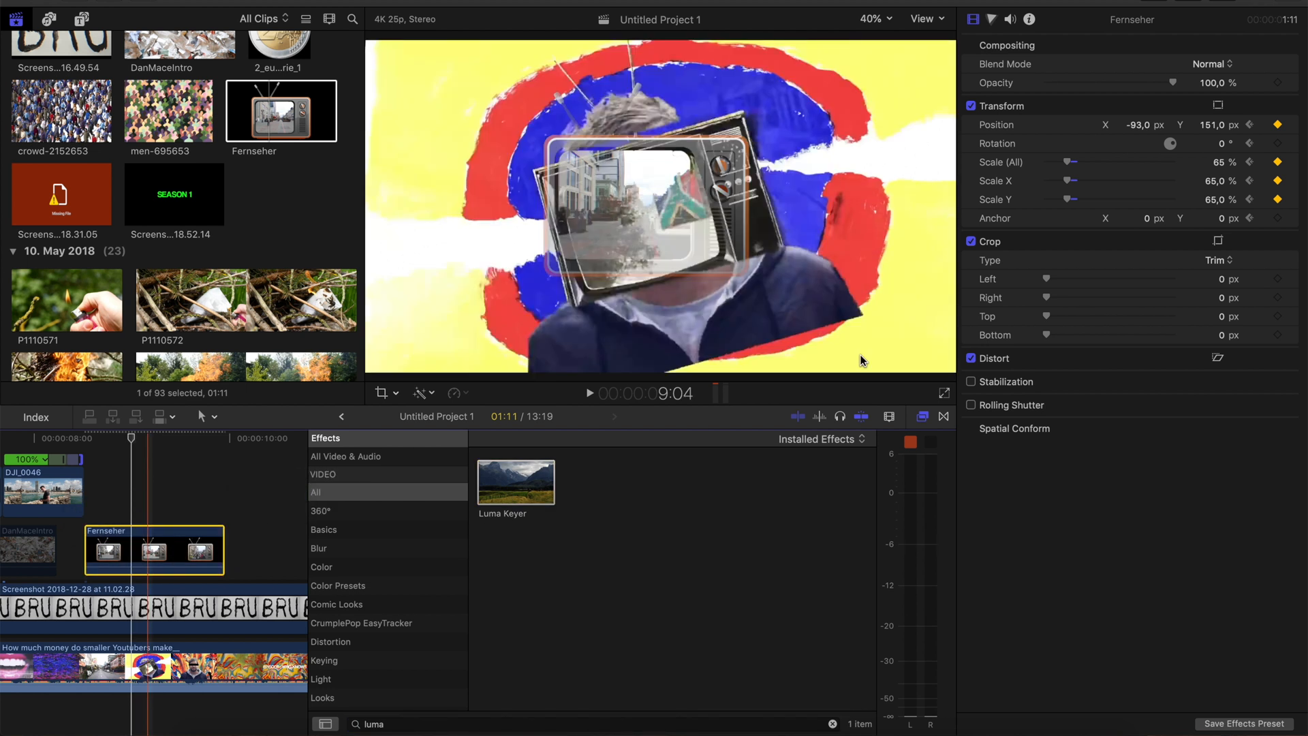
pyautogui.click(925, 418)
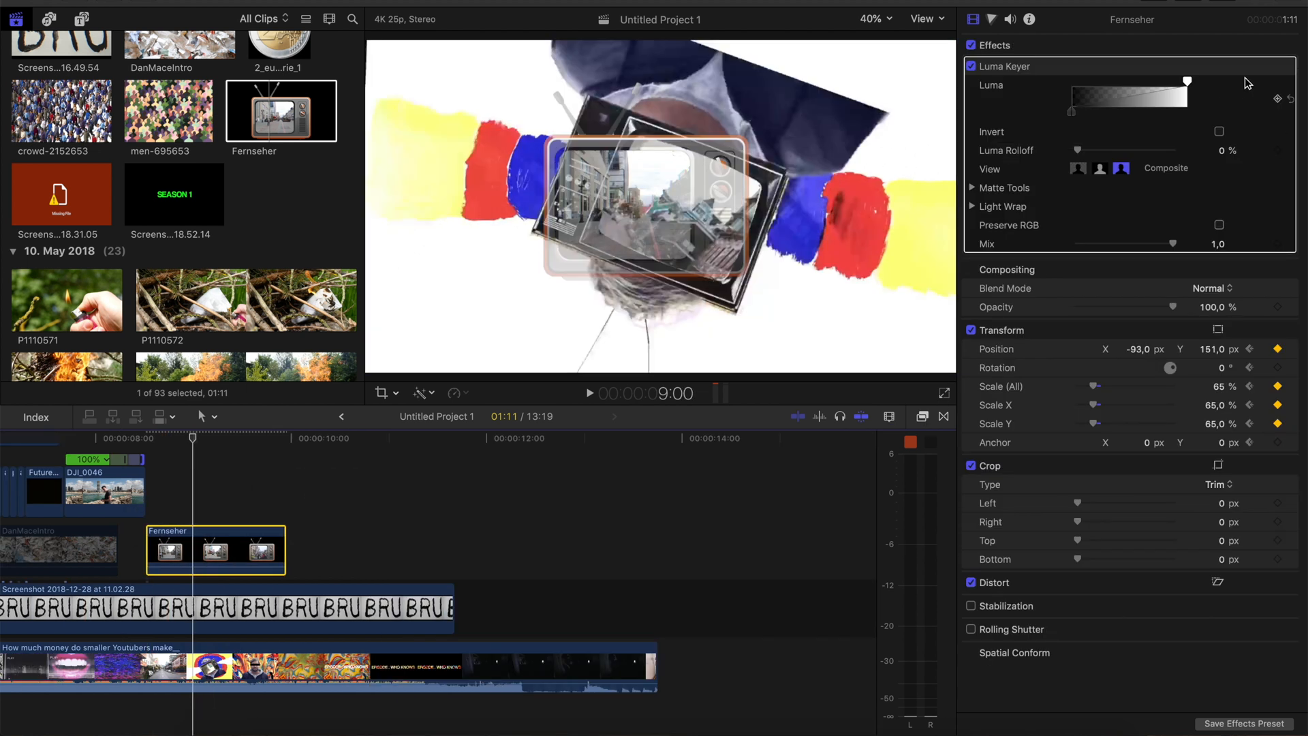
pyautogui.moveTo(1185, 82); pyautogui.dragTo(1083, 108)
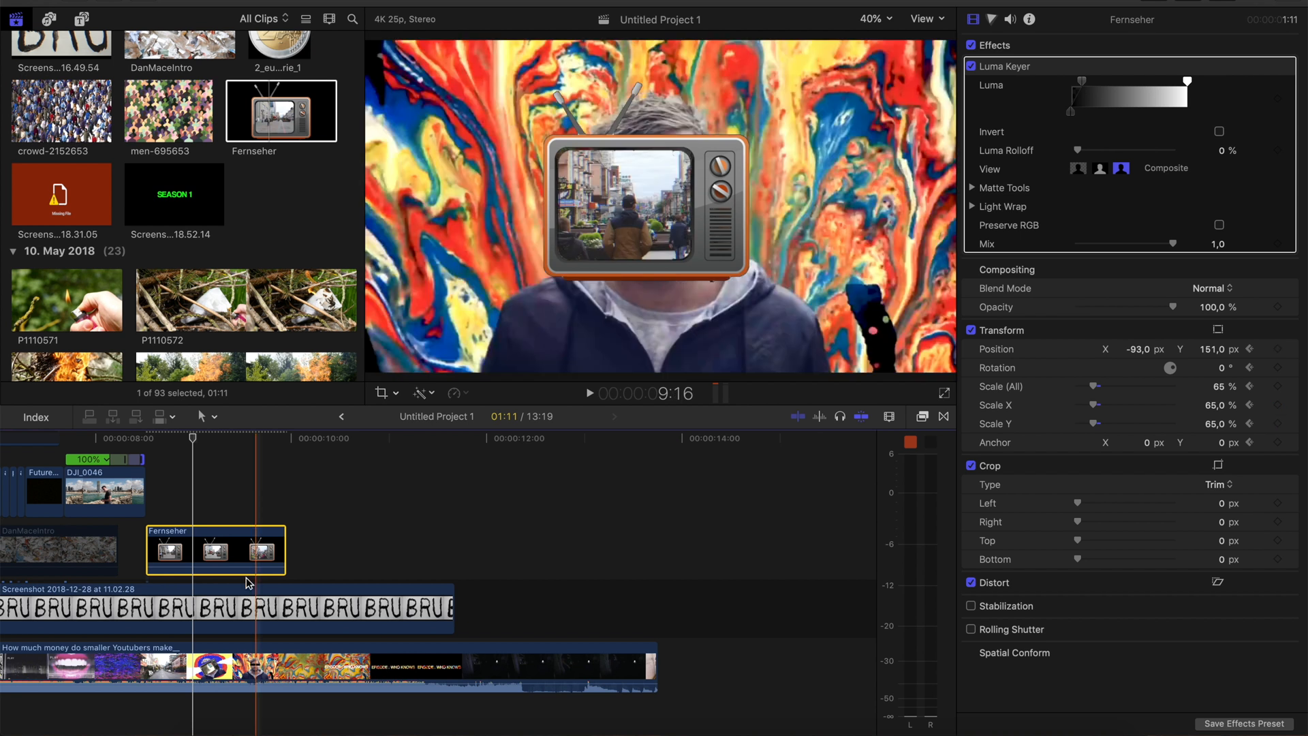
# Trim the end of the reference video clip to a duration of 10:20 and detach its audio
pyautogui.scroll(10, 215, 92)
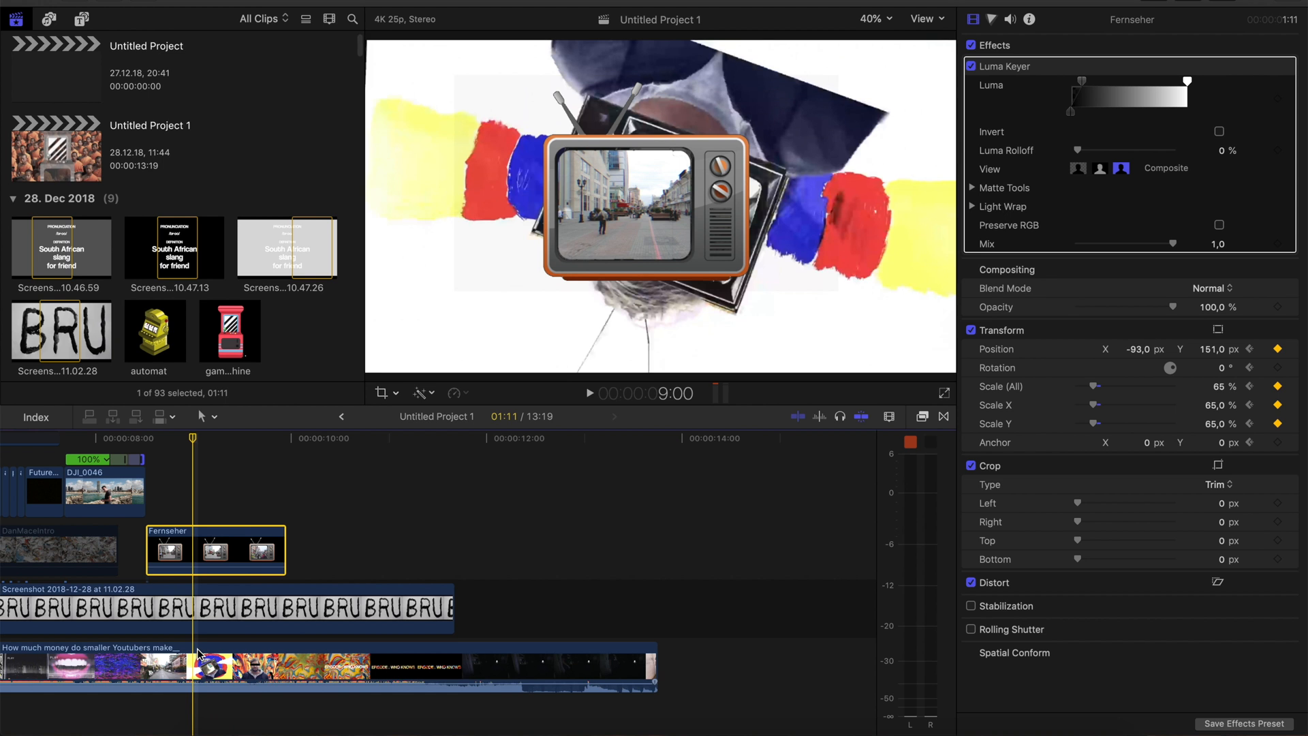
pyautogui.moveTo(652, 664); pyautogui.dragTo(375, 667)
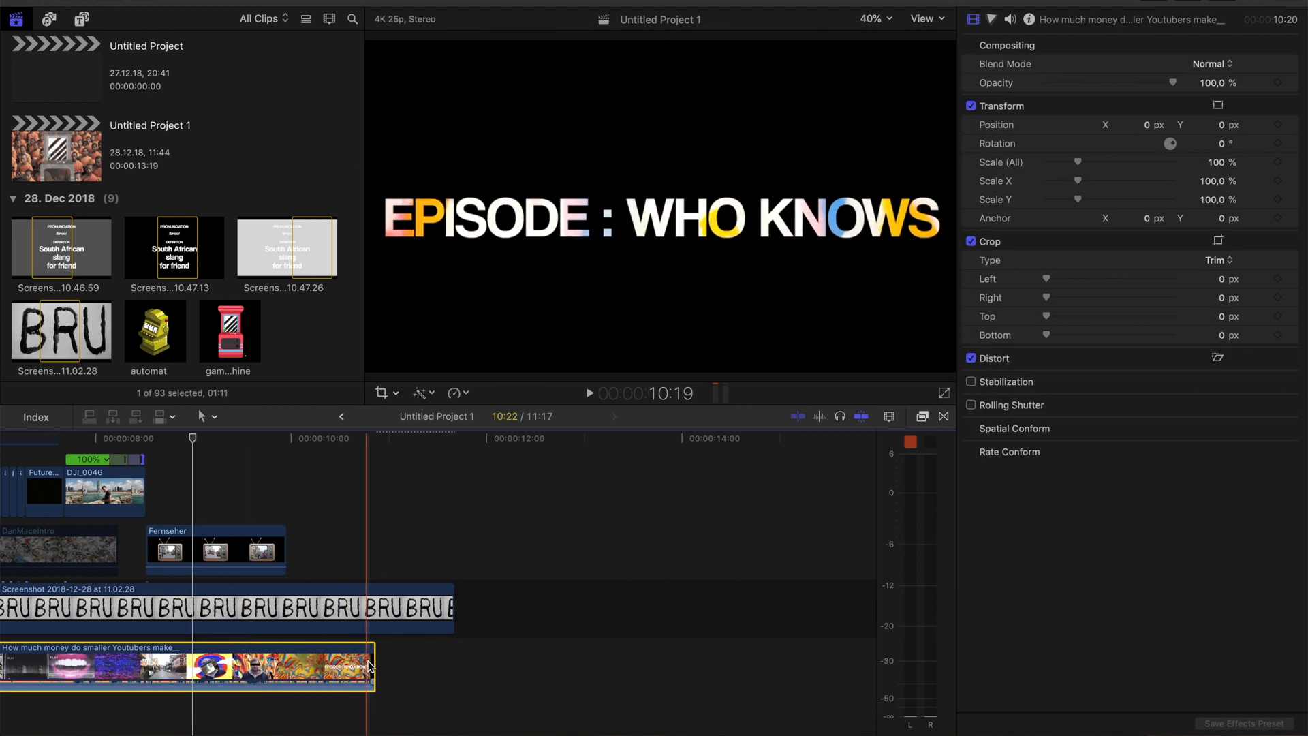
pyautogui.rightClick(327, 661)
pyautogui.click(368, 482)
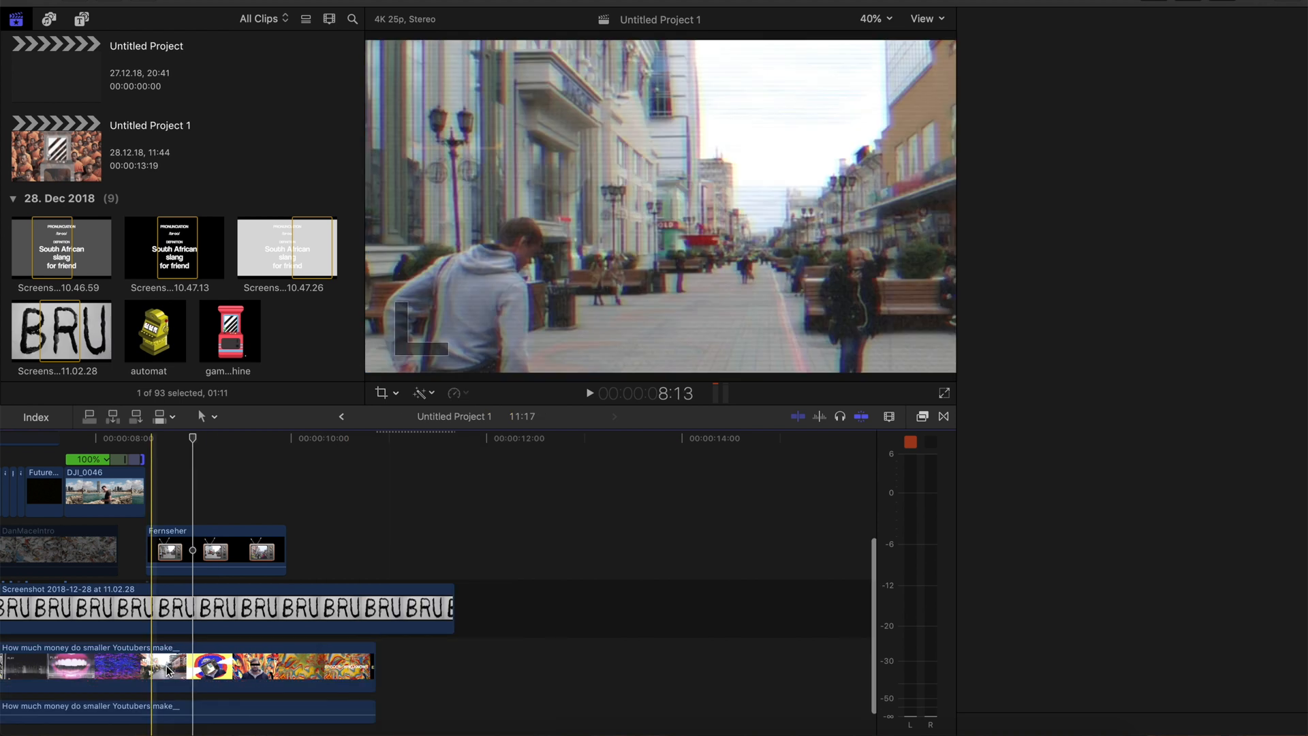
# Disable the reference clip's video and check the television zoom-out frame by frame around 8:24
pyautogui.press('v')
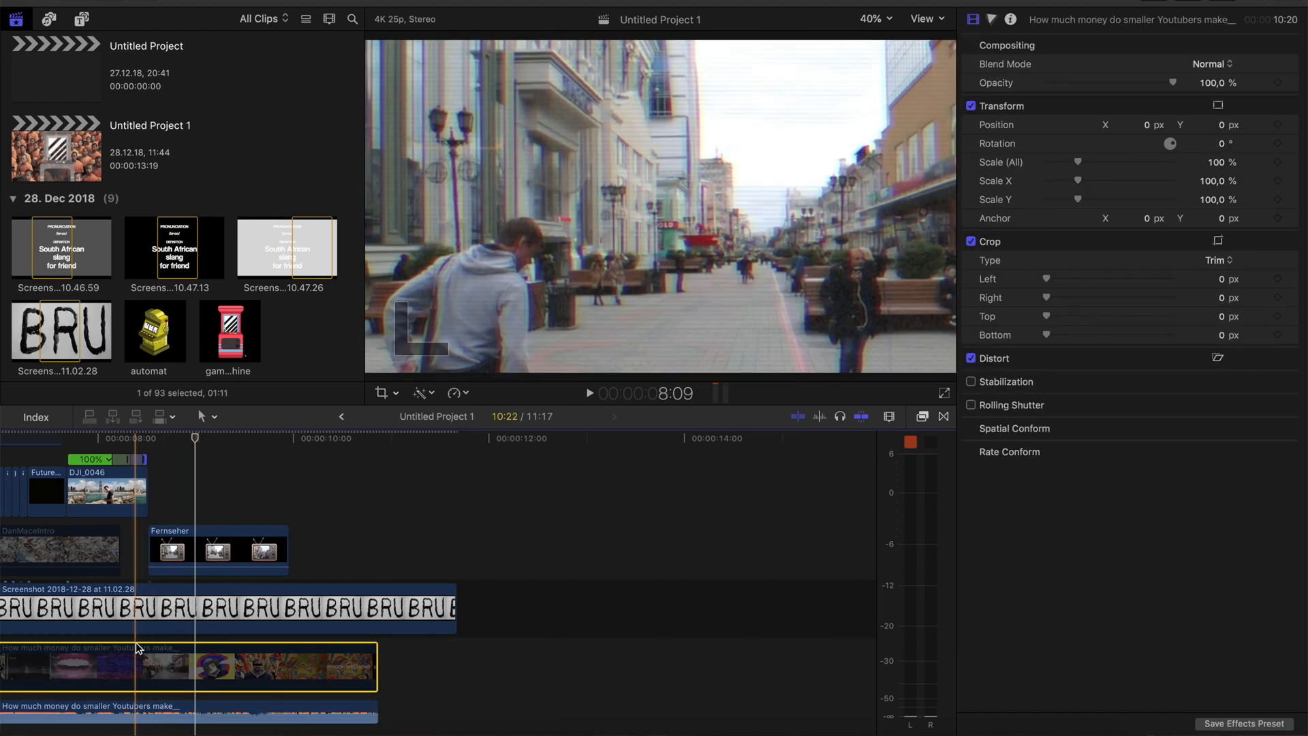
pyautogui.hscroll(-5, 139, 648)
pyautogui.scroll(1, 138, 648)
pyautogui.press('Left')
pyautogui.press('Left')
pyautogui.press('Right')
# Place the masked Screenshot 2018-12-27 at 18.31.15 portrait beneath the Fernseher clip from about 8:17 and preview the result
pyautogui.press('Right')
pyautogui.press('Right')
pyautogui.press('Left')
pyautogui.press('Left')
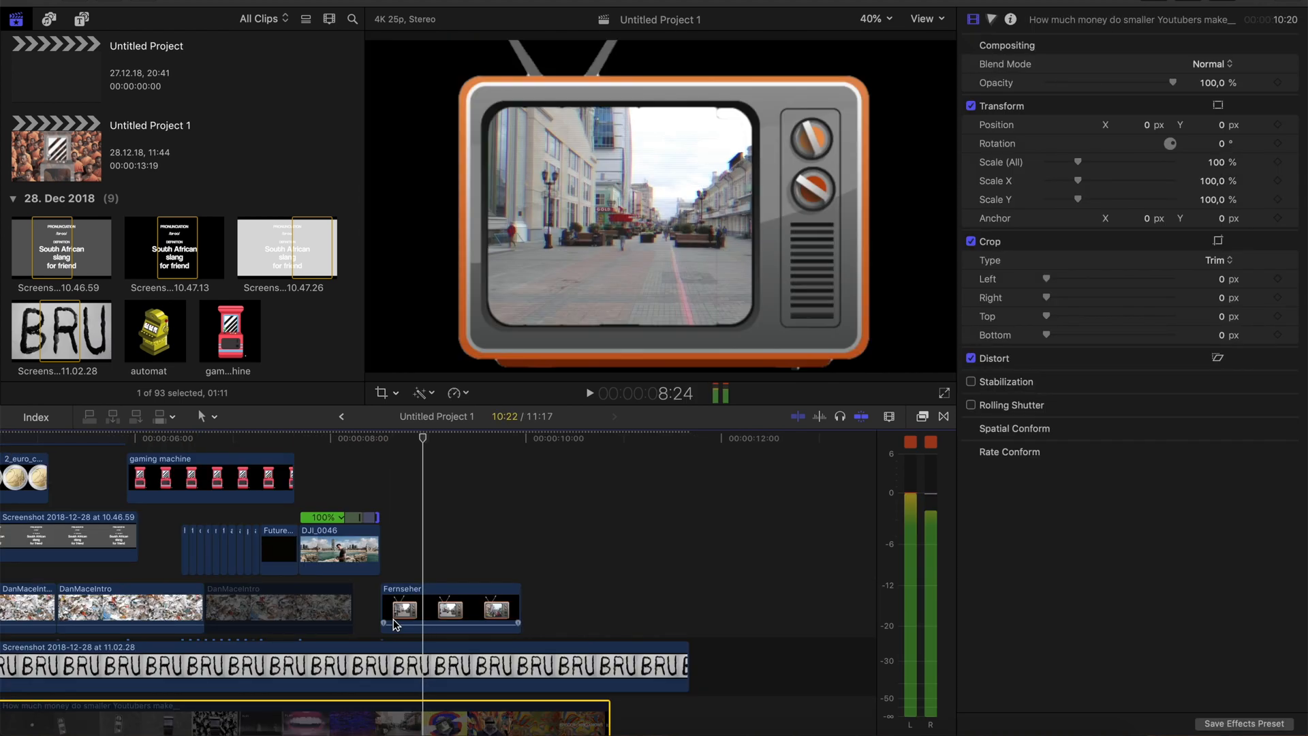
pyautogui.press('Right')
pyautogui.scroll(-4, 182, 211)
pyautogui.click(16, 19)
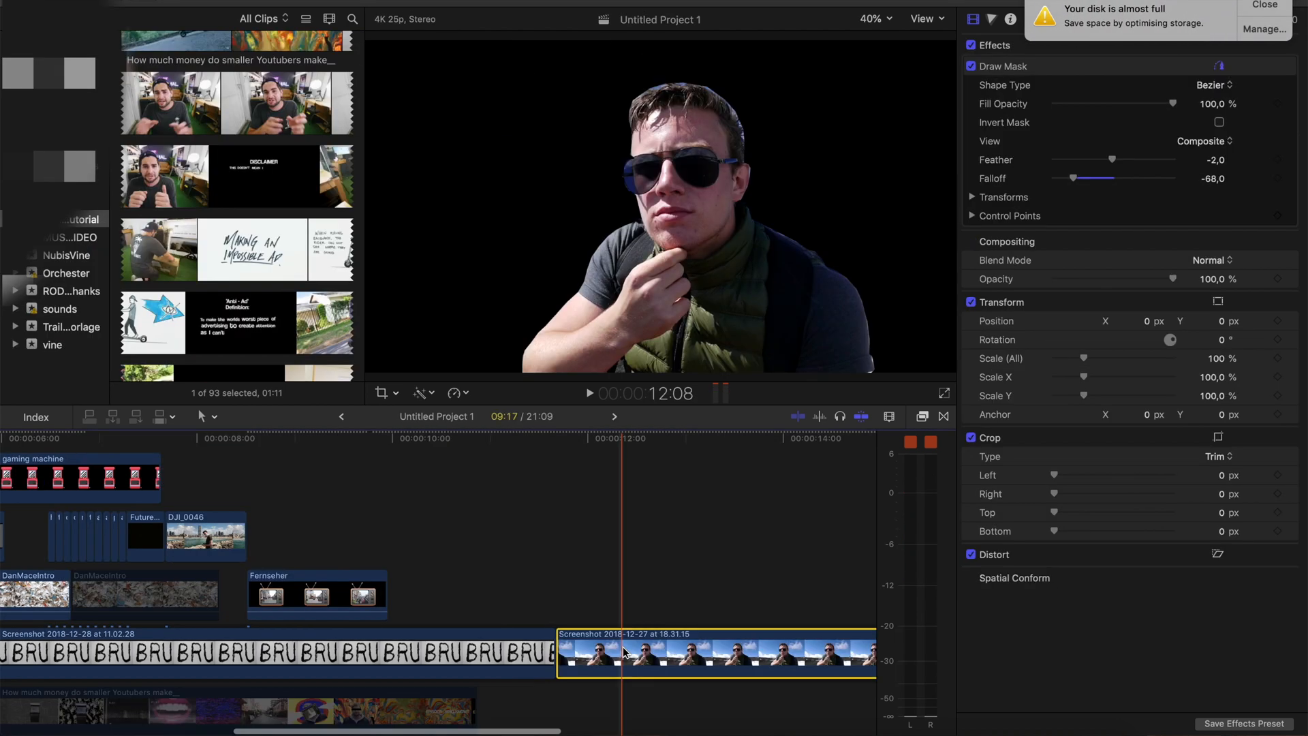
pyautogui.moveTo(565, 643); pyautogui.dragTo(249, 607)
pyautogui.press('space')
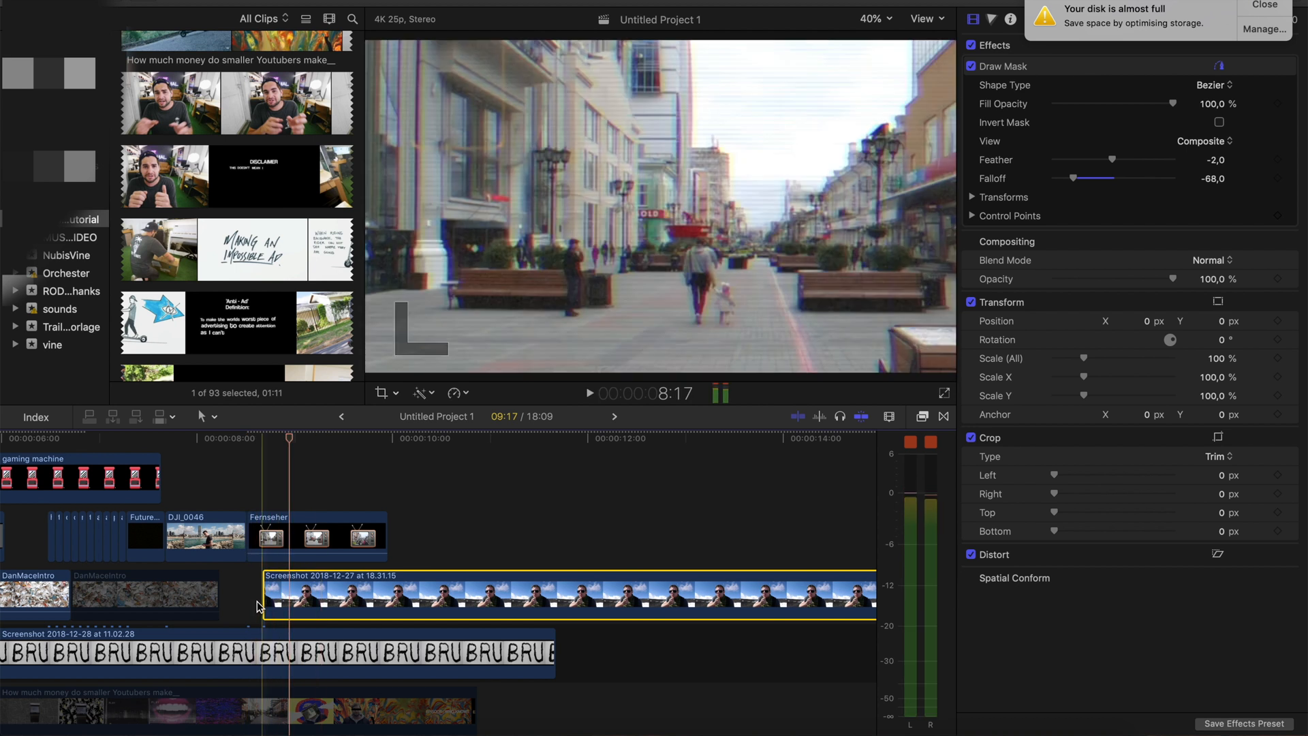
pyautogui.press('space')
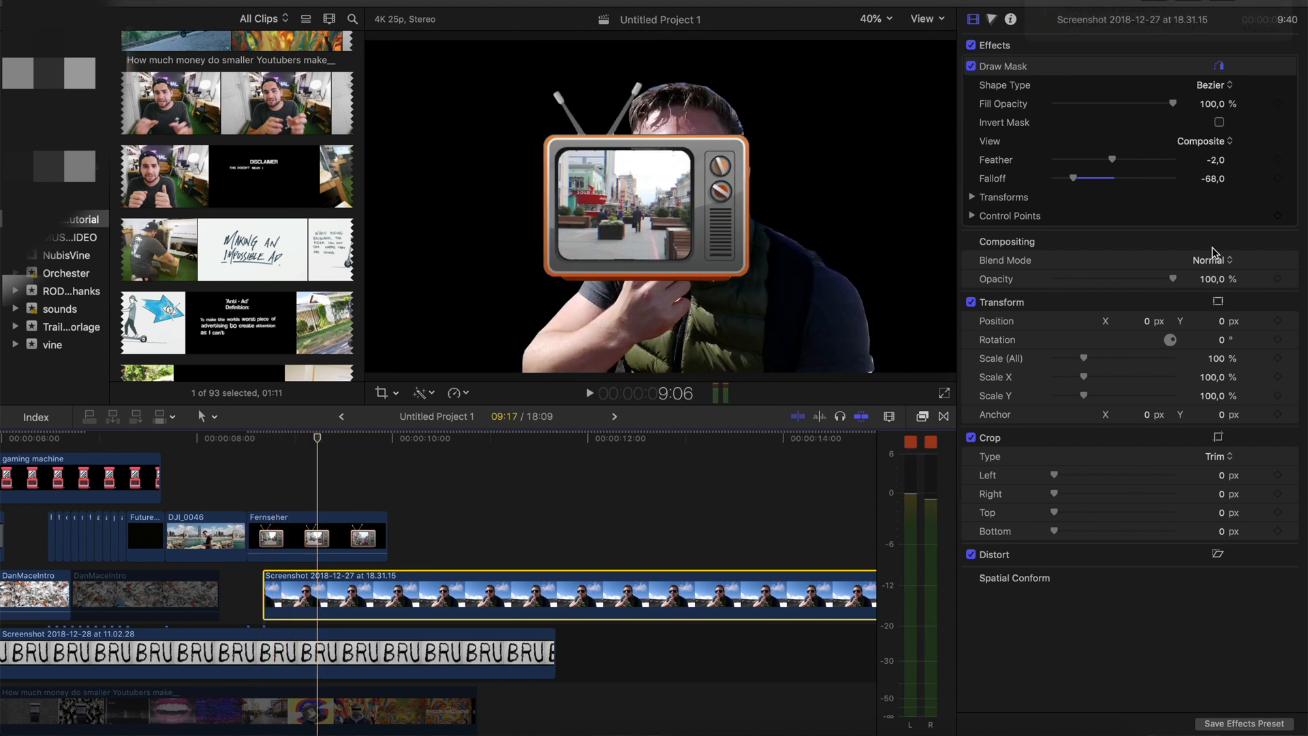
# Rotate the masked portrait by 180° and add Transform keyframes to it at 9:06
pyautogui.click(1224, 335)
pyautogui.moveTo(1223, 339); pyautogui.dragTo(1223, 216)
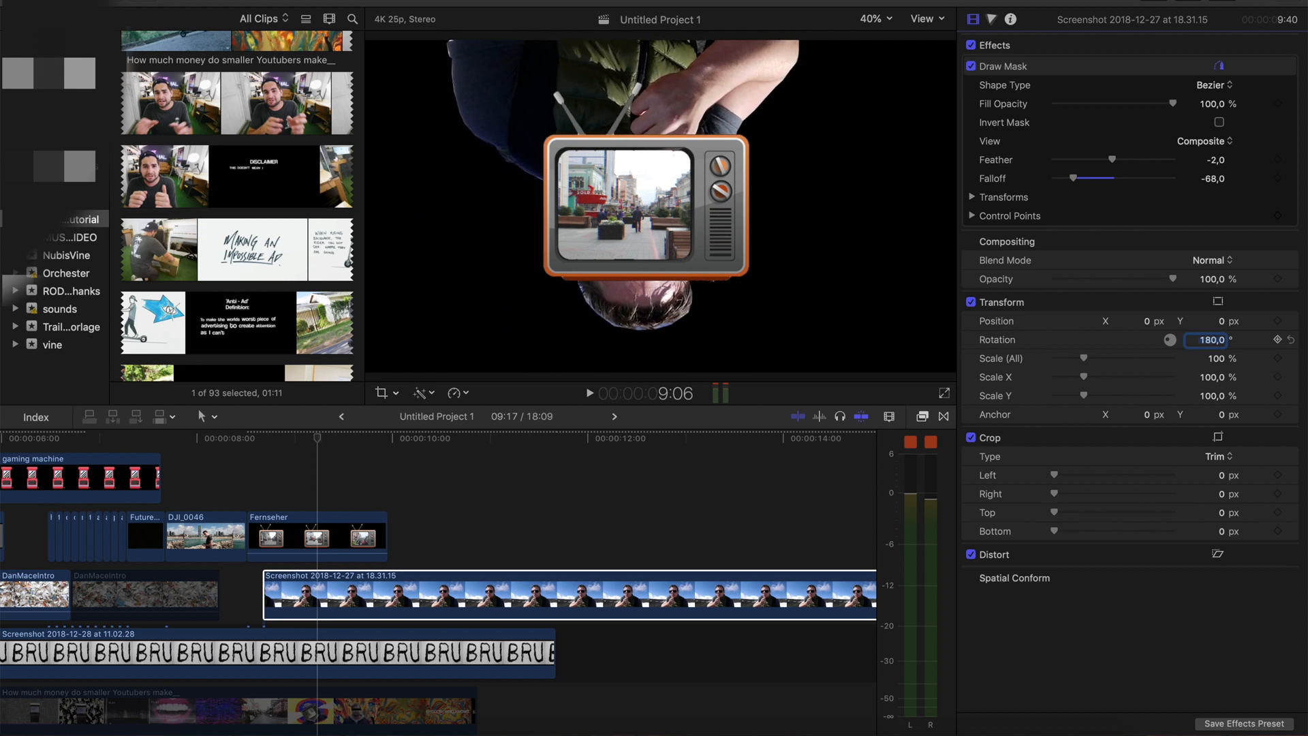
pyautogui.rightClick(1183, 308)
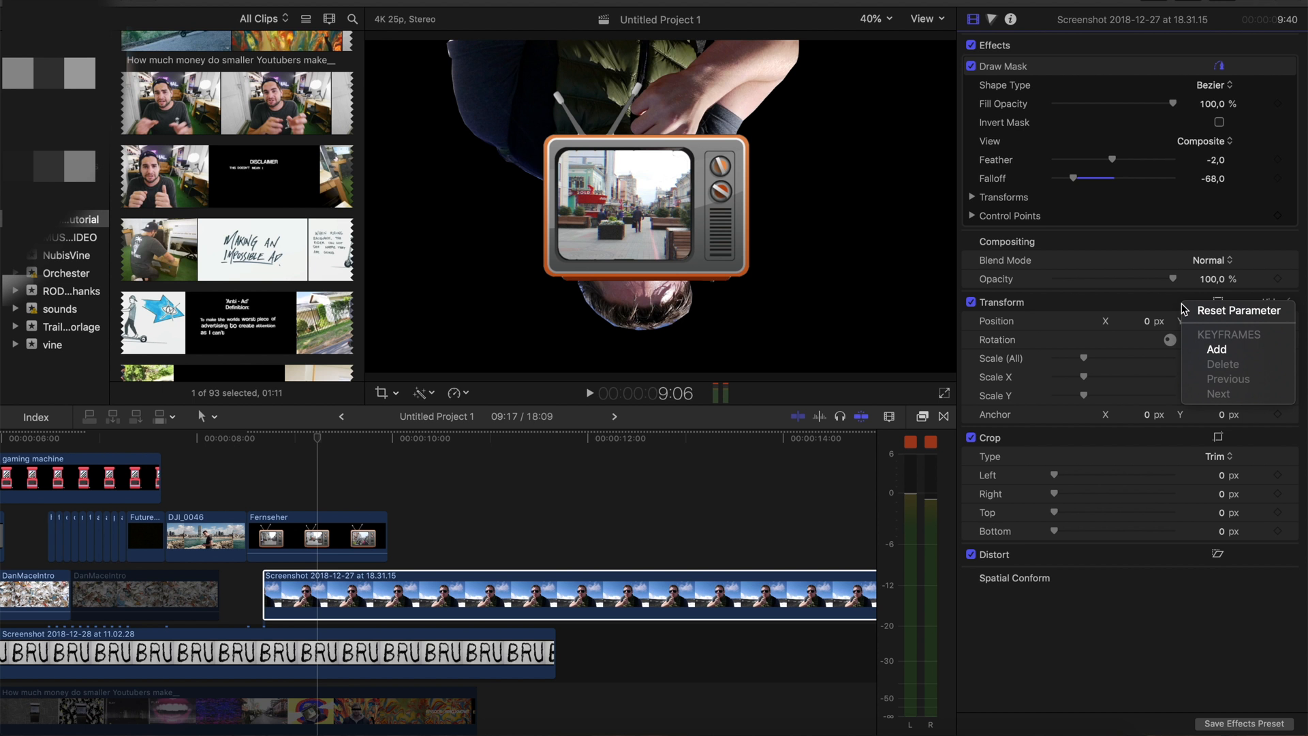
pyautogui.click(1218, 350)
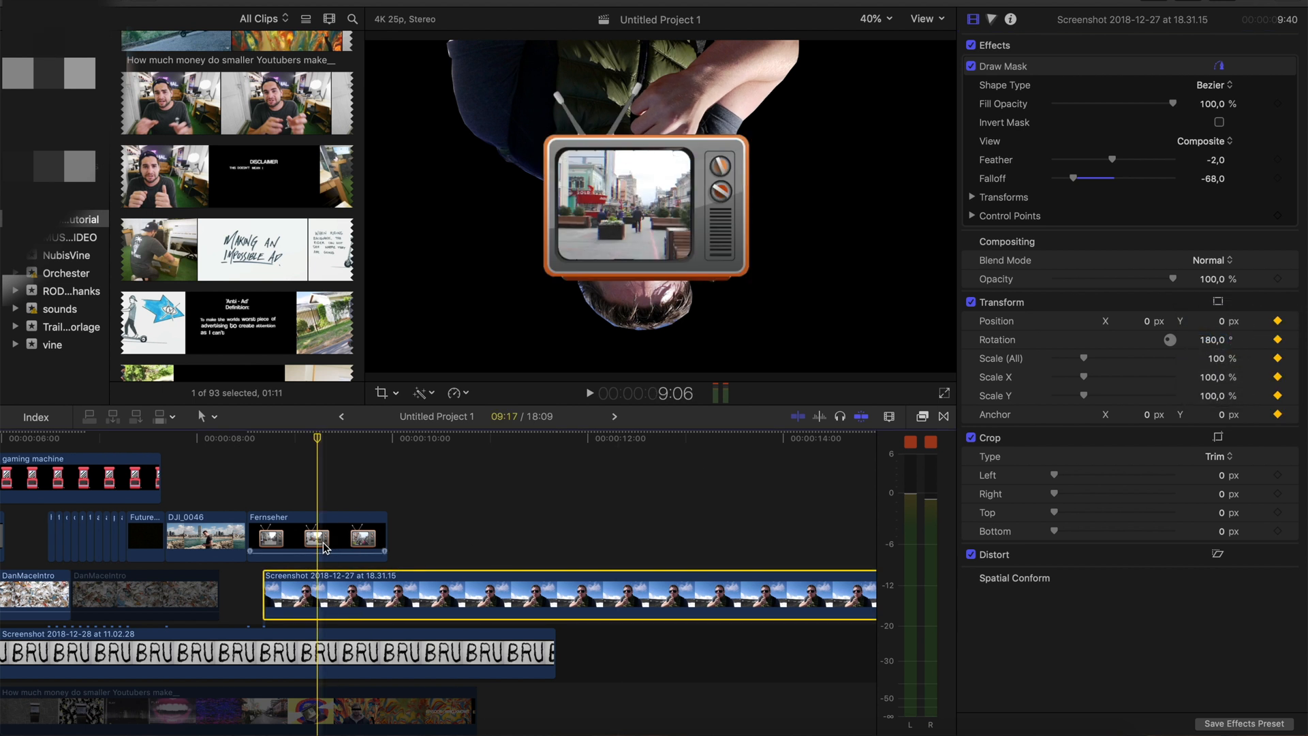
# Add Transform keyframes to the Fernseher clip at 9:02
pyautogui.press('Left')
pyautogui.press('Left')
pyautogui.press('Left')
pyautogui.press('Left')
pyautogui.press('Left')
pyautogui.press('Left')
pyautogui.press('Left')
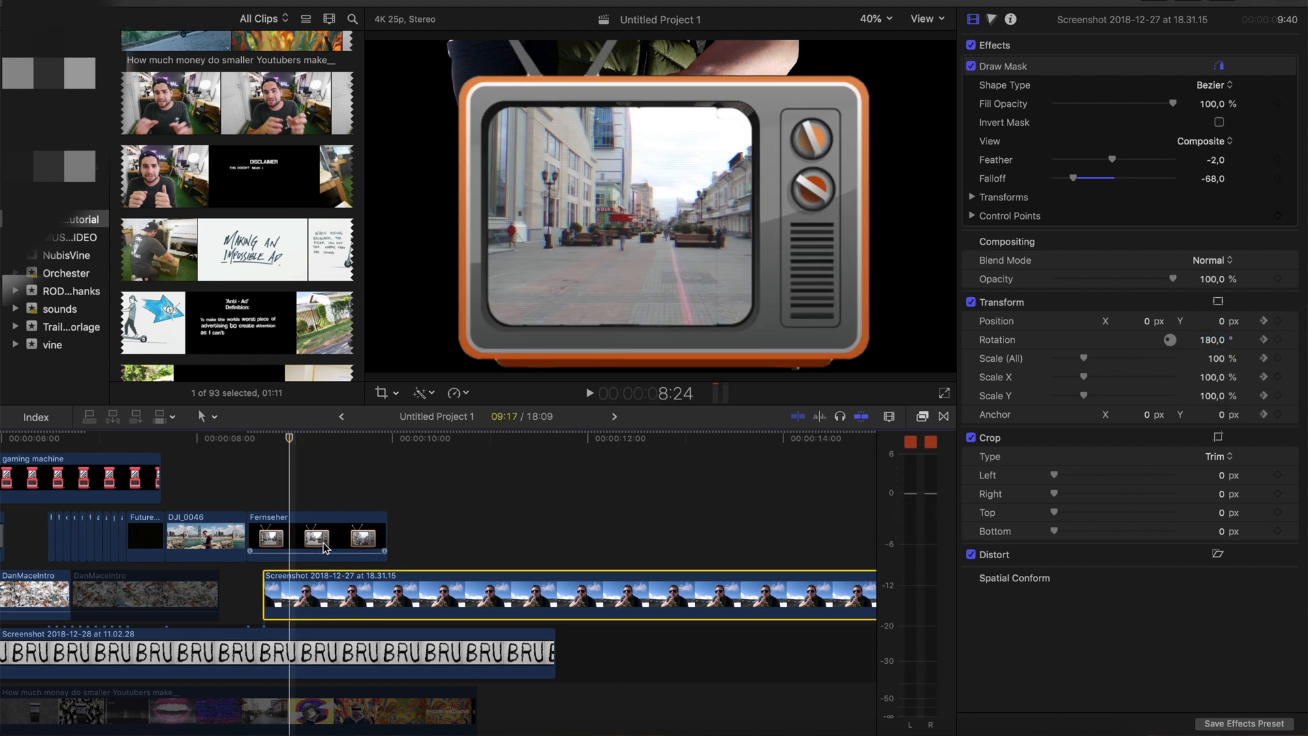
pyautogui.press('Right')
pyautogui.press('Right')
pyautogui.press('Right')
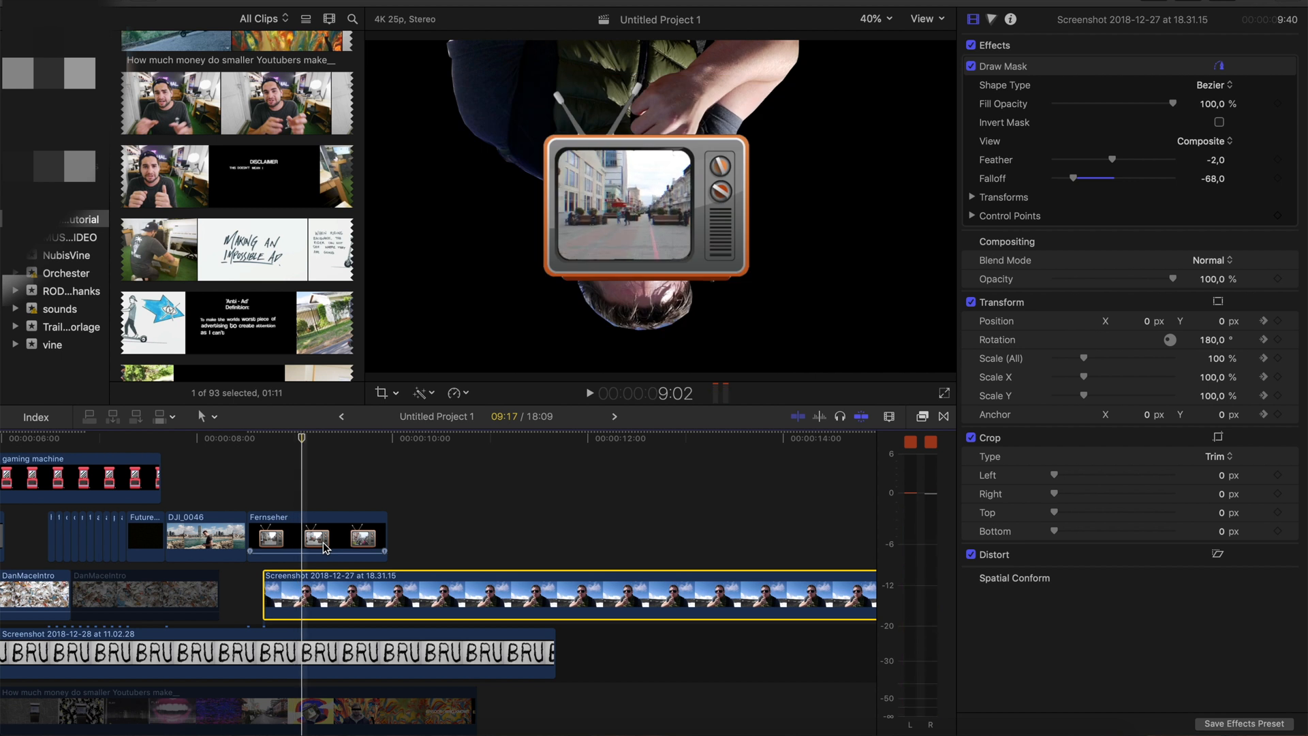
pyautogui.click(309, 540)
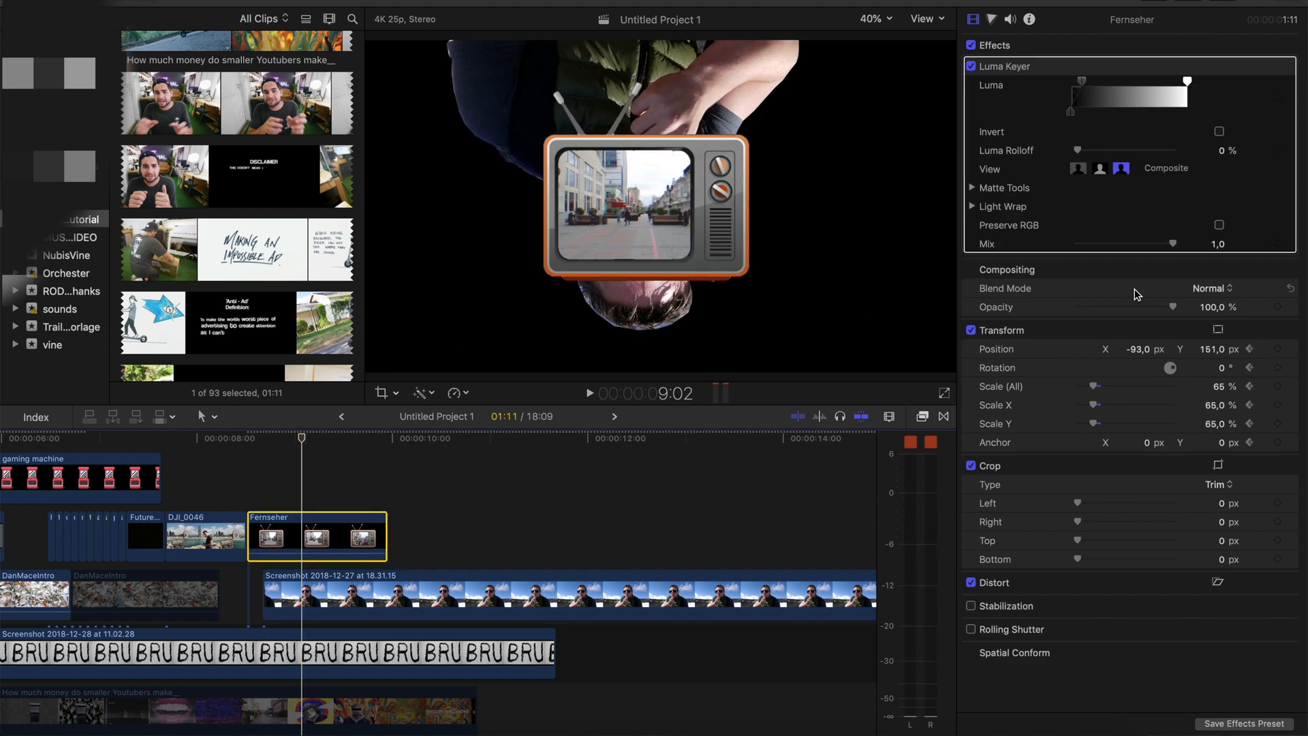
pyautogui.rightClick(1132, 336)
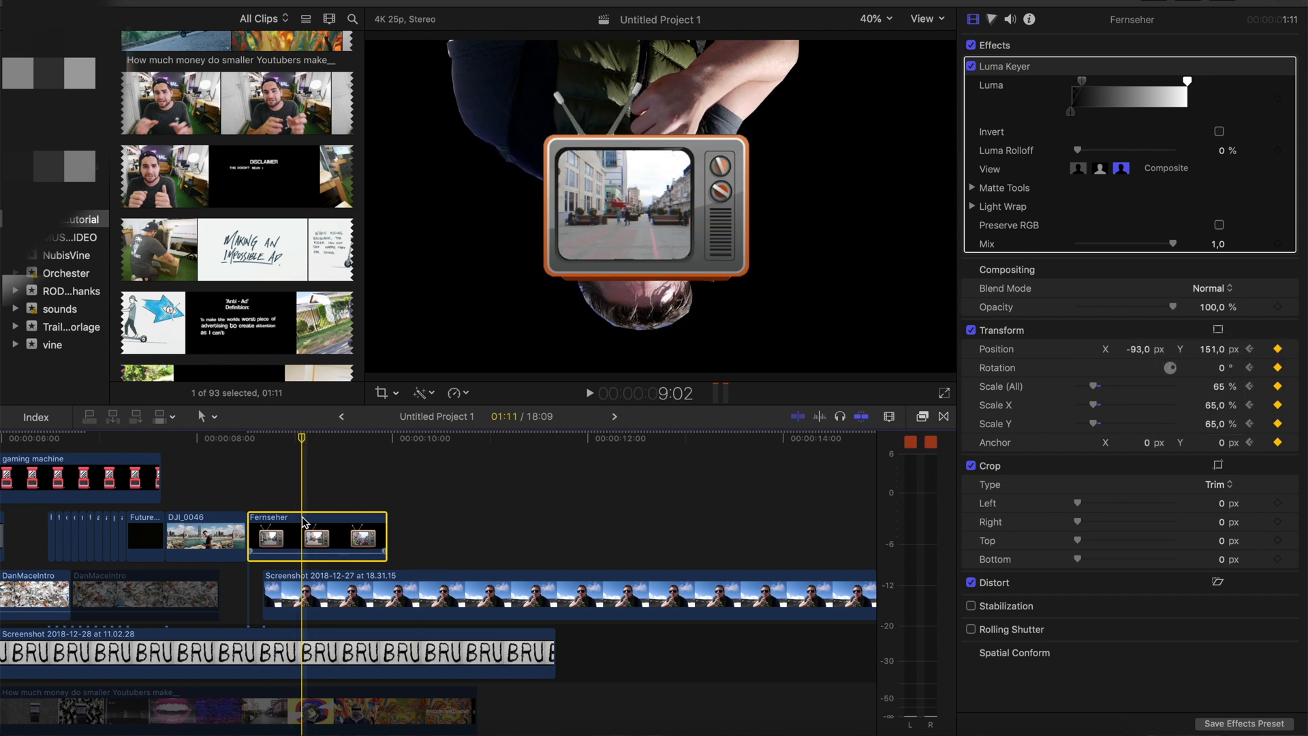
# Set the Fernseher clip's rotation to 180° at 9:06
pyautogui.press('Right')
pyautogui.press('Right')
pyautogui.press('Right')
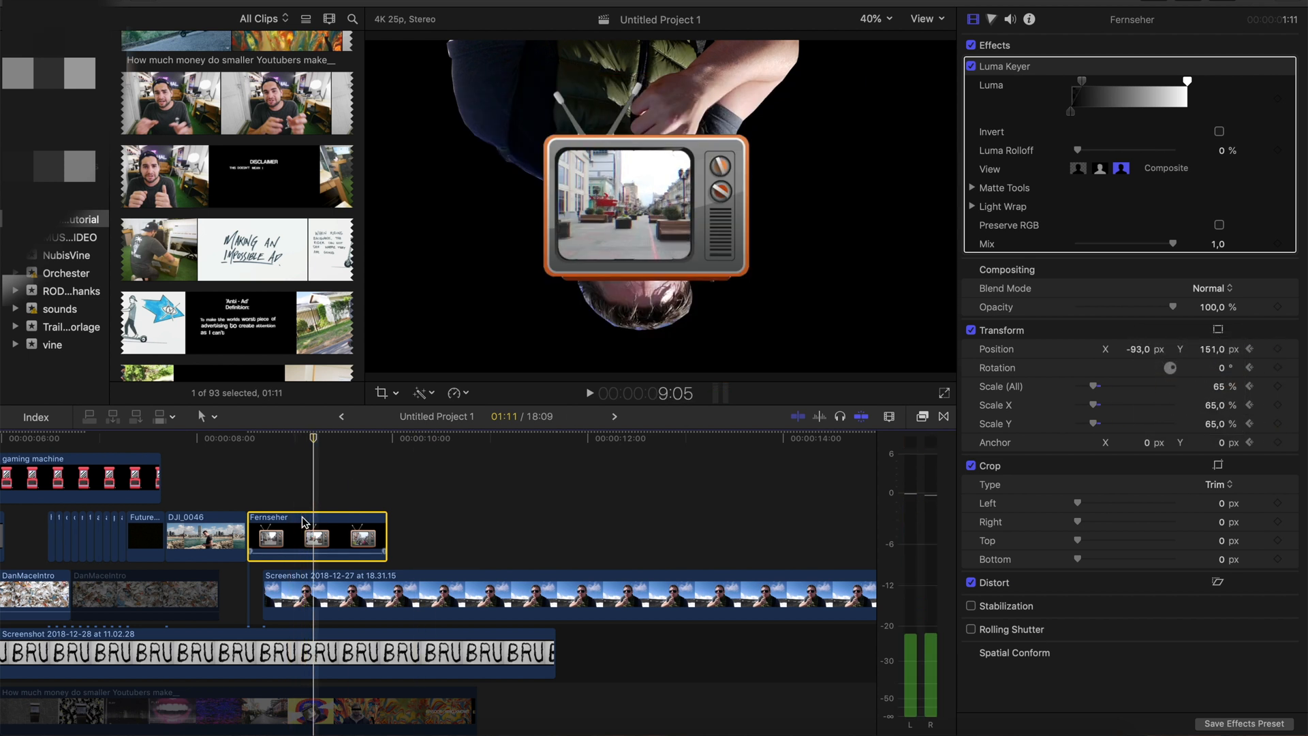
pyautogui.press('Right')
pyautogui.click(1220, 368)
pyautogui.write('180')
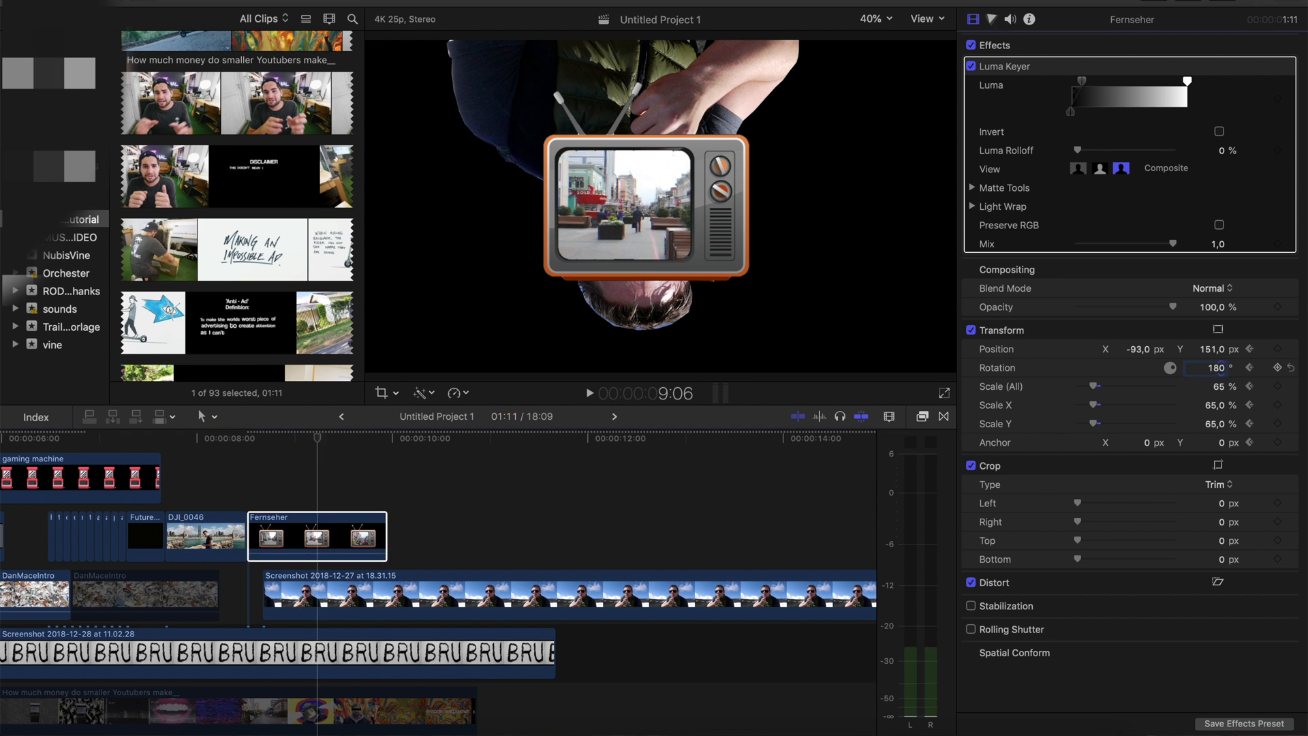
pyautogui.press('Return')
pyautogui.click(320, 525)
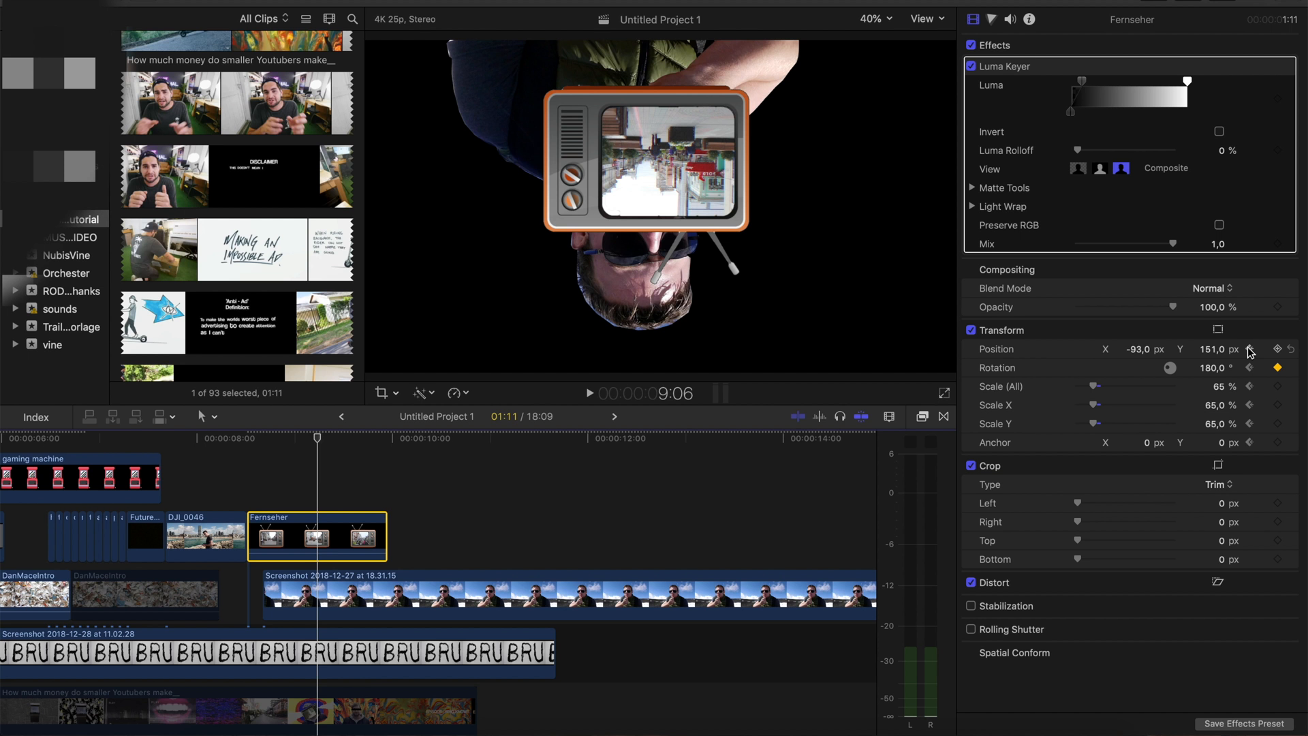
# Add Transform keyframes to the masked portrait at 9:02
pyautogui.click(297, 608)
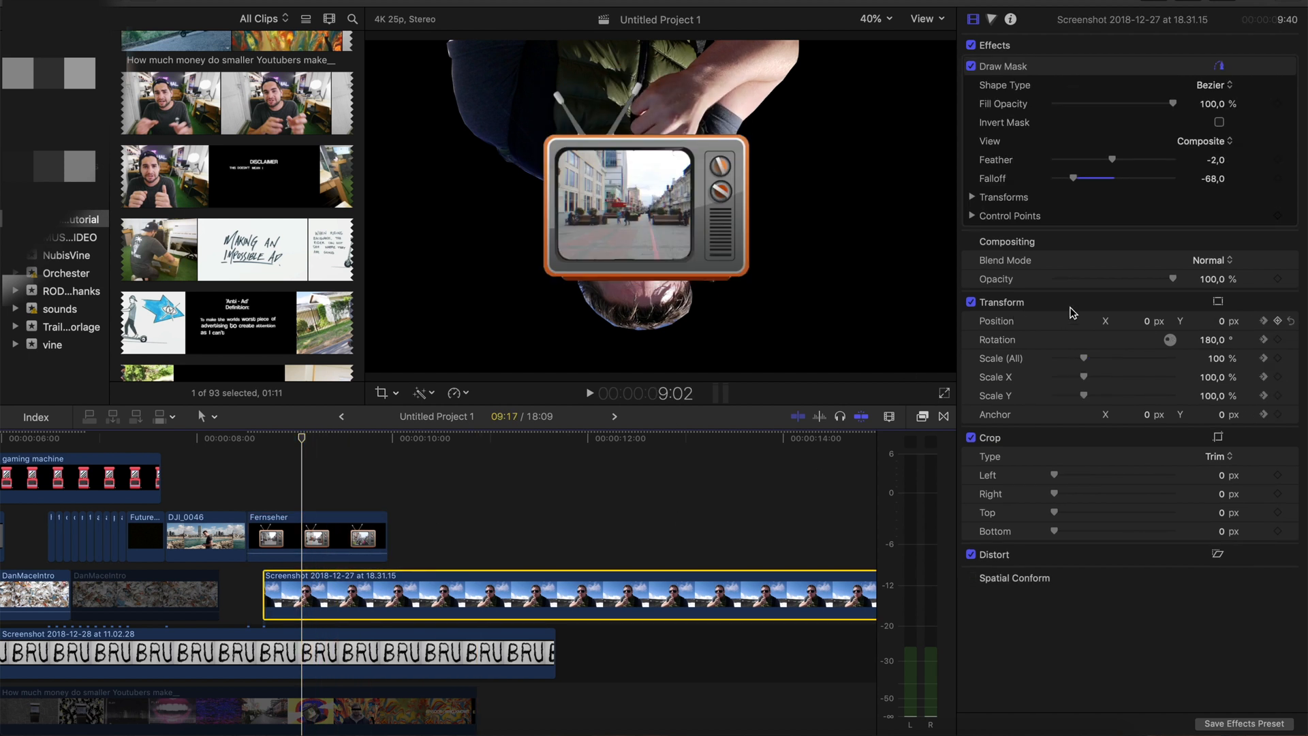
pyautogui.rightClick(1102, 302)
pyautogui.click(1135, 344)
# Set the masked portrait's rotation to 0° at the Fernseher clip's 9:06 rotation keyframe and preview the spin
pyautogui.click(296, 528)
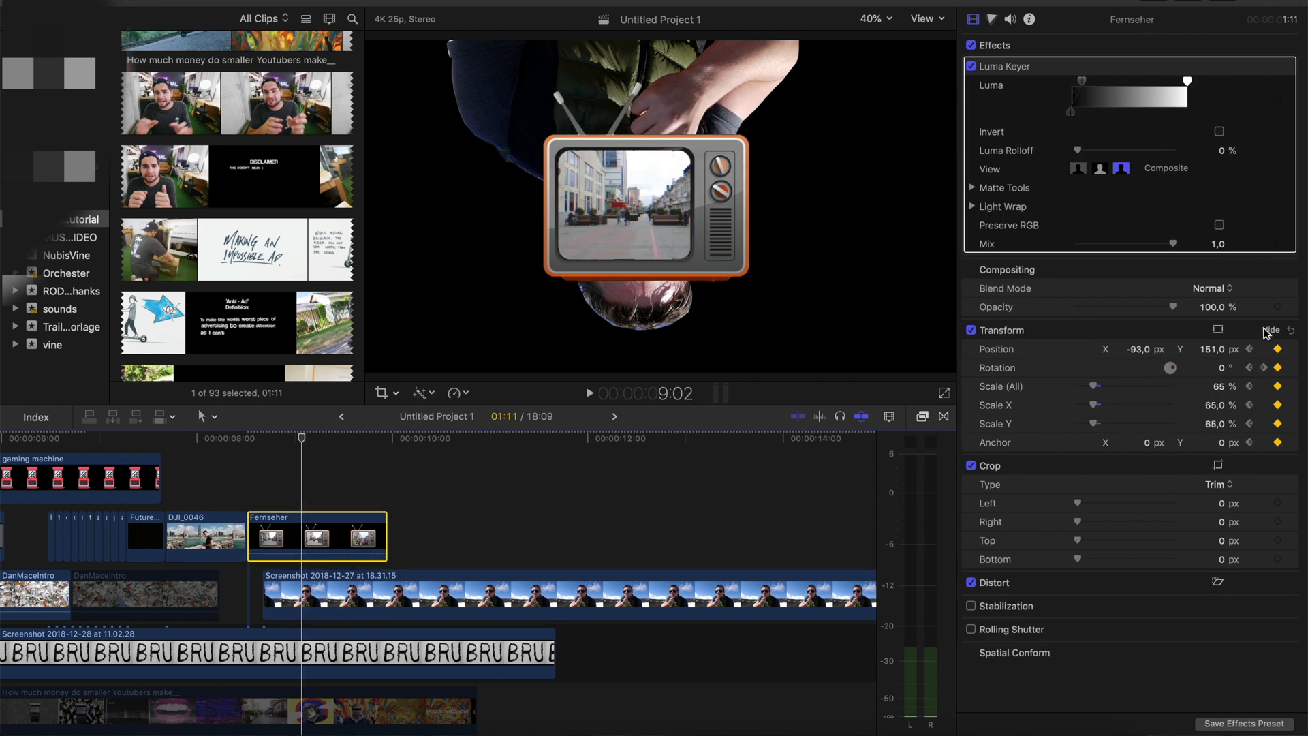
pyautogui.click(1263, 370)
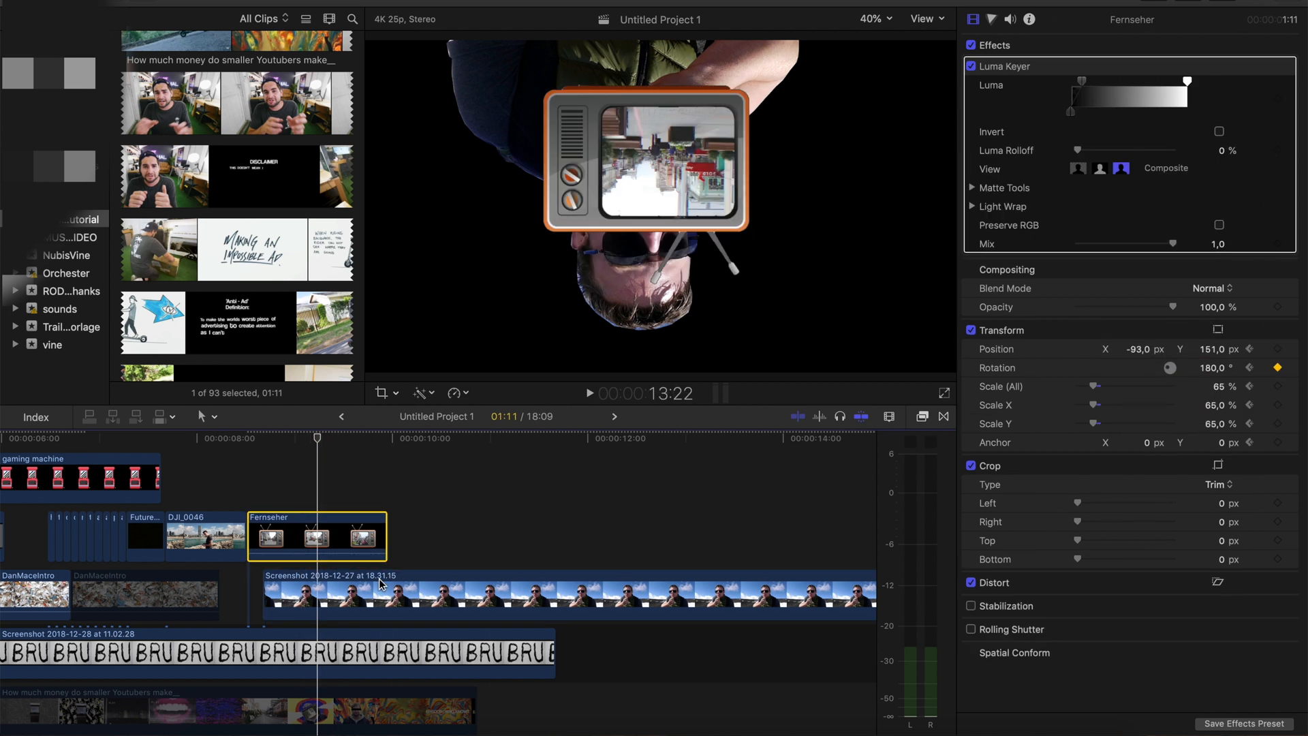
pyautogui.click(317, 596)
pyautogui.click(1220, 340)
pyautogui.write('0')
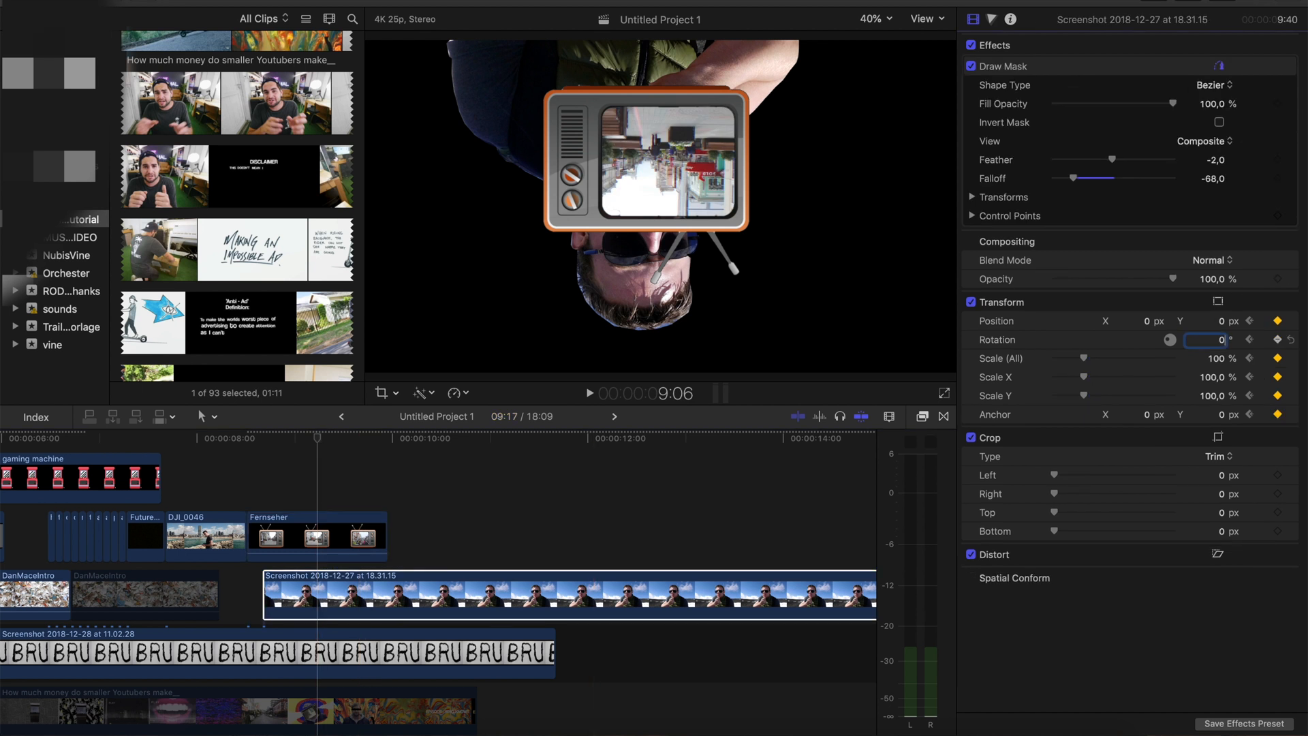
pyautogui.press('Return')
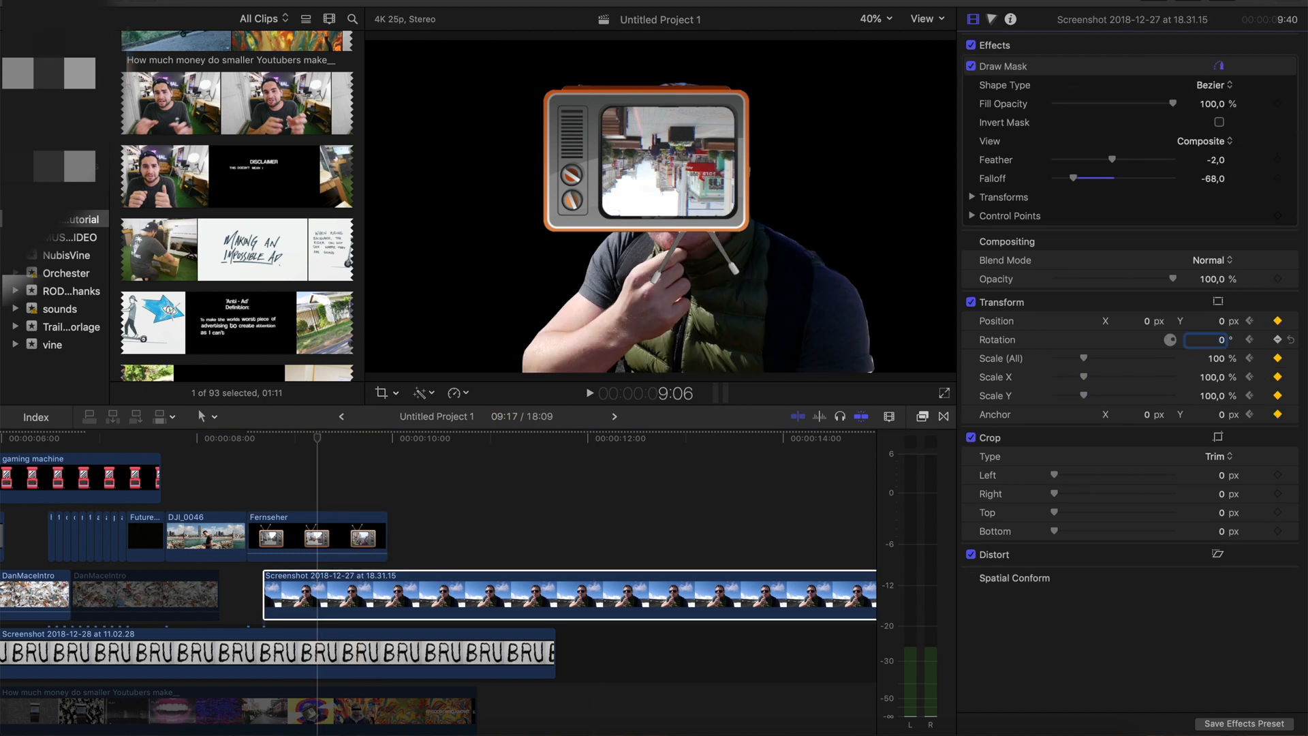
pyautogui.click(264, 613)
pyautogui.press('space')
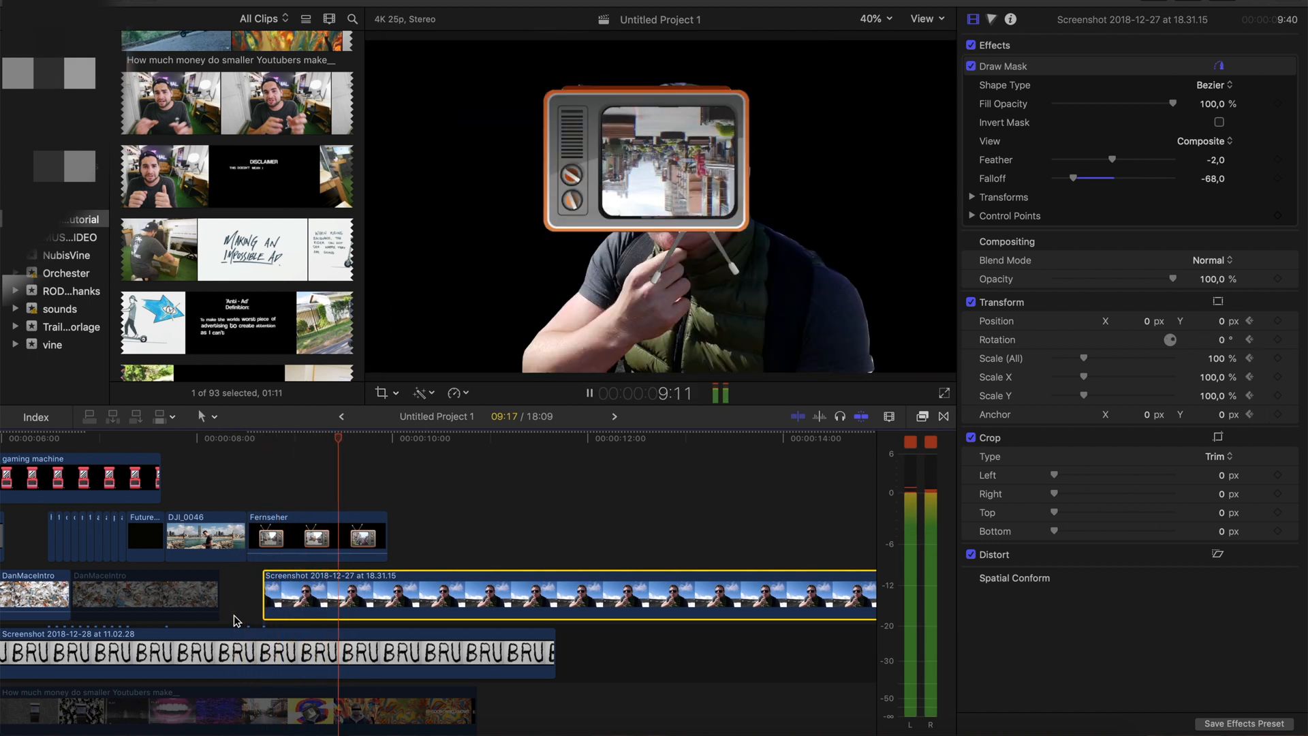
pyautogui.press('space')
# Add Transform keyframes for all parameters of the Fernseher clip at 9:06
pyautogui.press('Left')
pyautogui.press('Left')
pyautogui.press('Left')
pyautogui.press('Left')
pyautogui.press('Left')
pyautogui.press('Left')
pyautogui.press('Left')
pyautogui.press('Right')
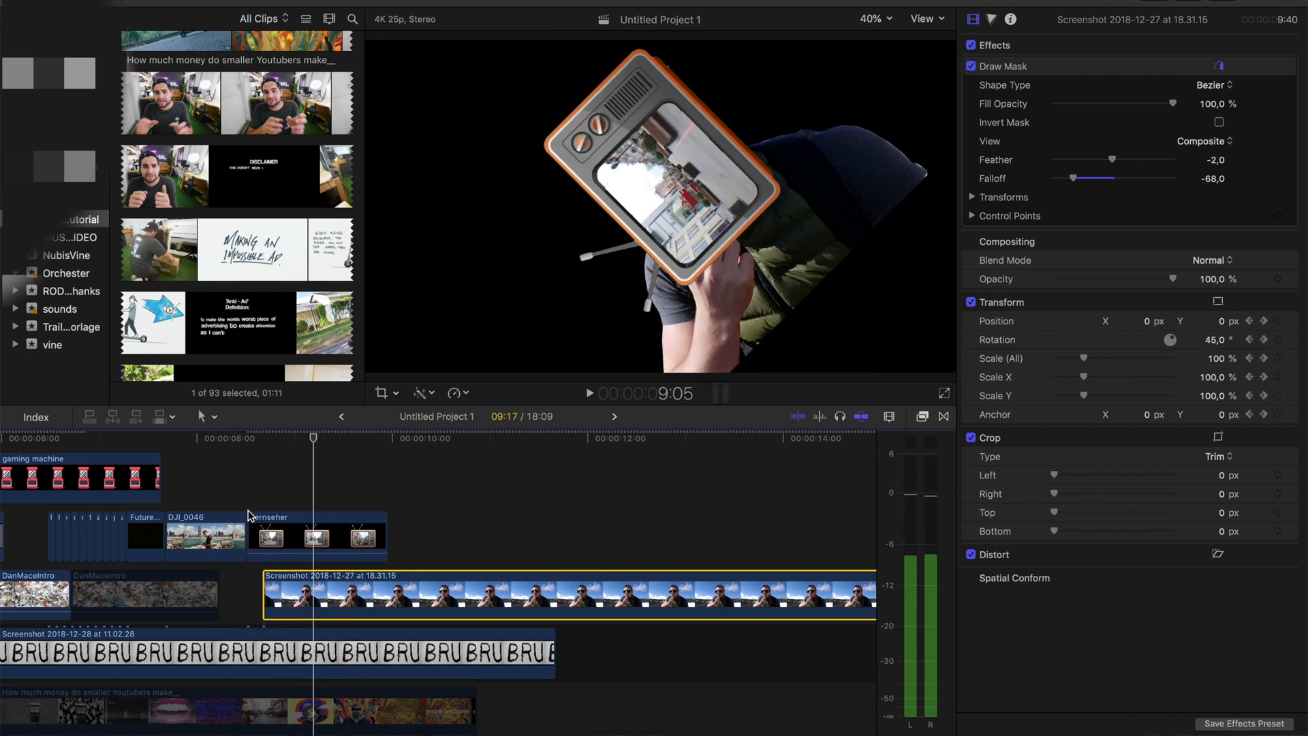
pyautogui.press('Right')
pyautogui.click(323, 549)
pyautogui.rightClick(1142, 330)
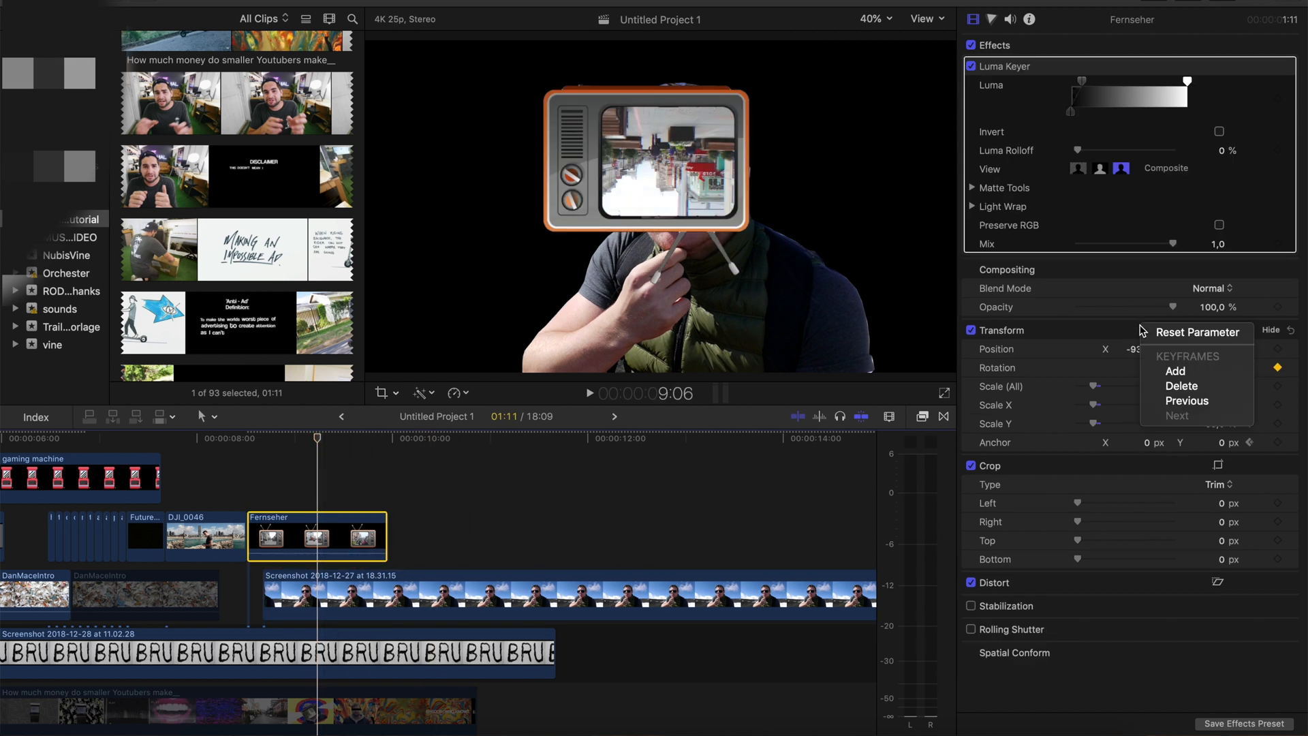
pyautogui.click(1155, 371)
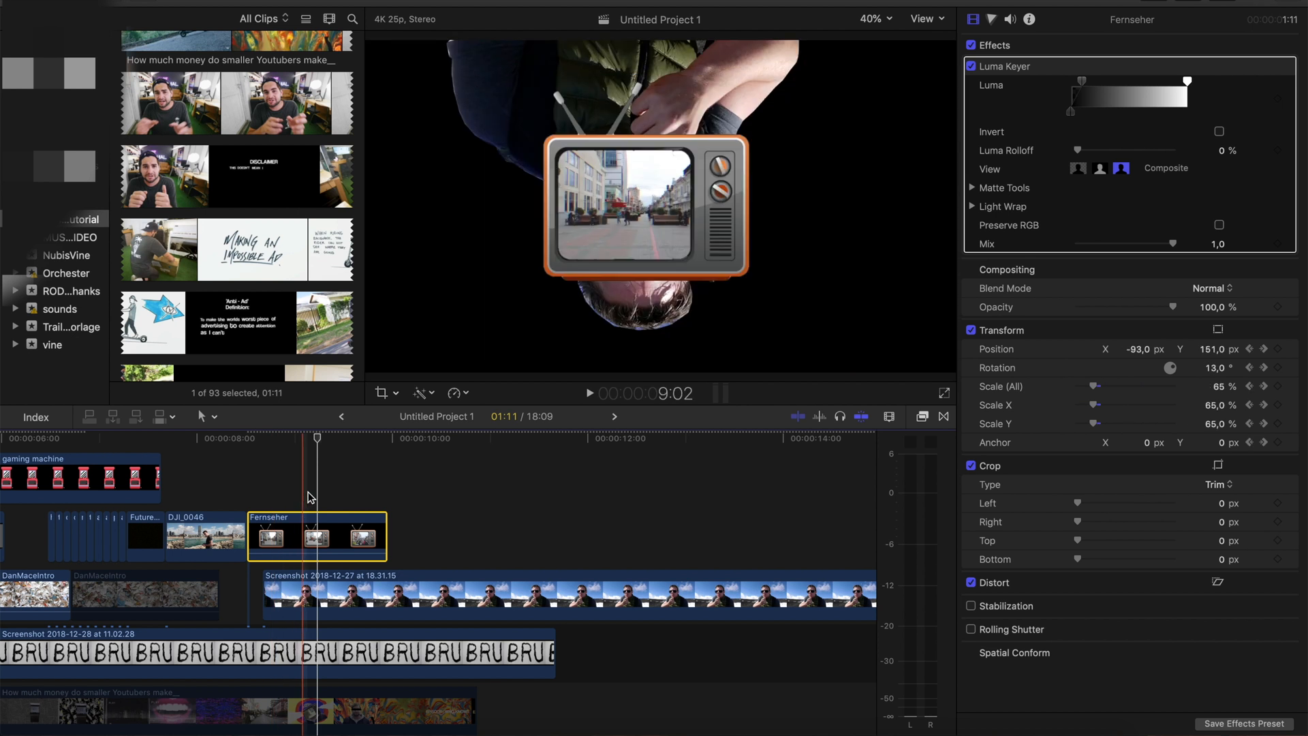
# At 9:10, move the television out of frame to about X 2689.9, Y -1659 px with 105° rotation, and preview its exit
pyautogui.press('space')
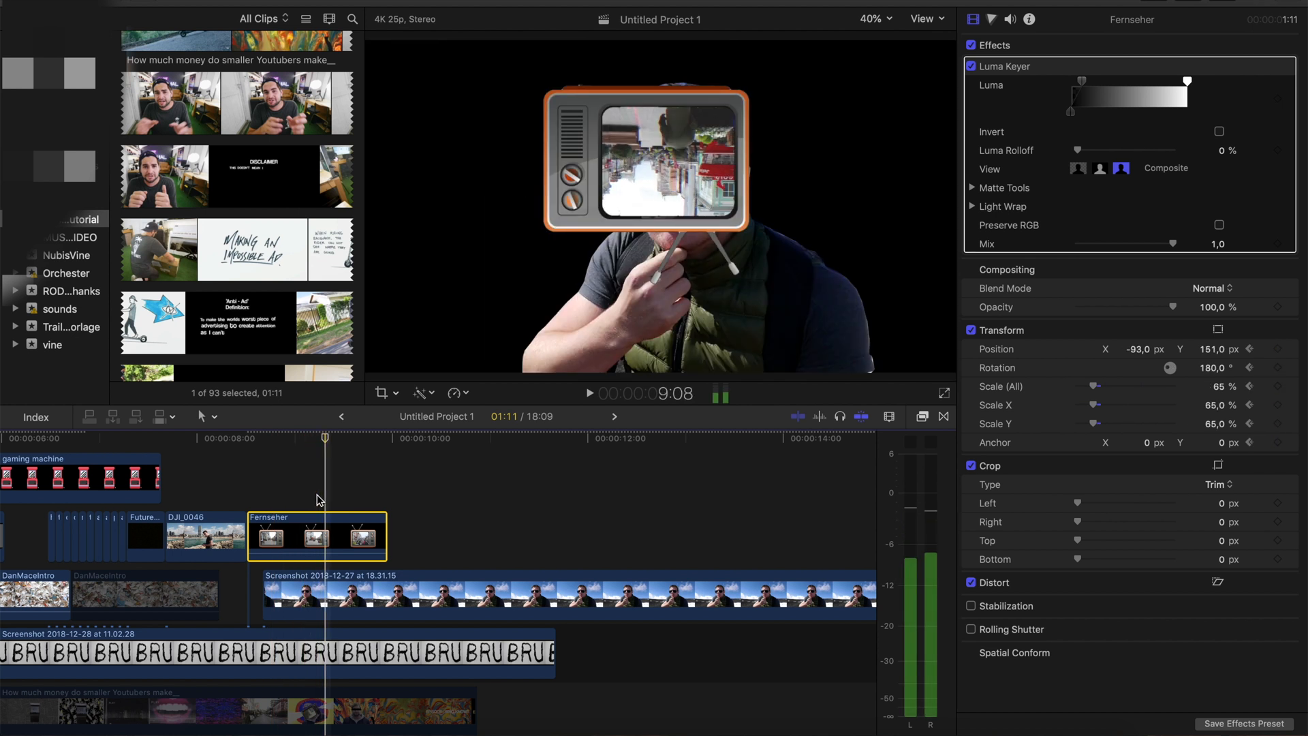
pyautogui.moveTo(654, 171); pyautogui.dragTo(1035, 442)
pyautogui.click(1212, 368)
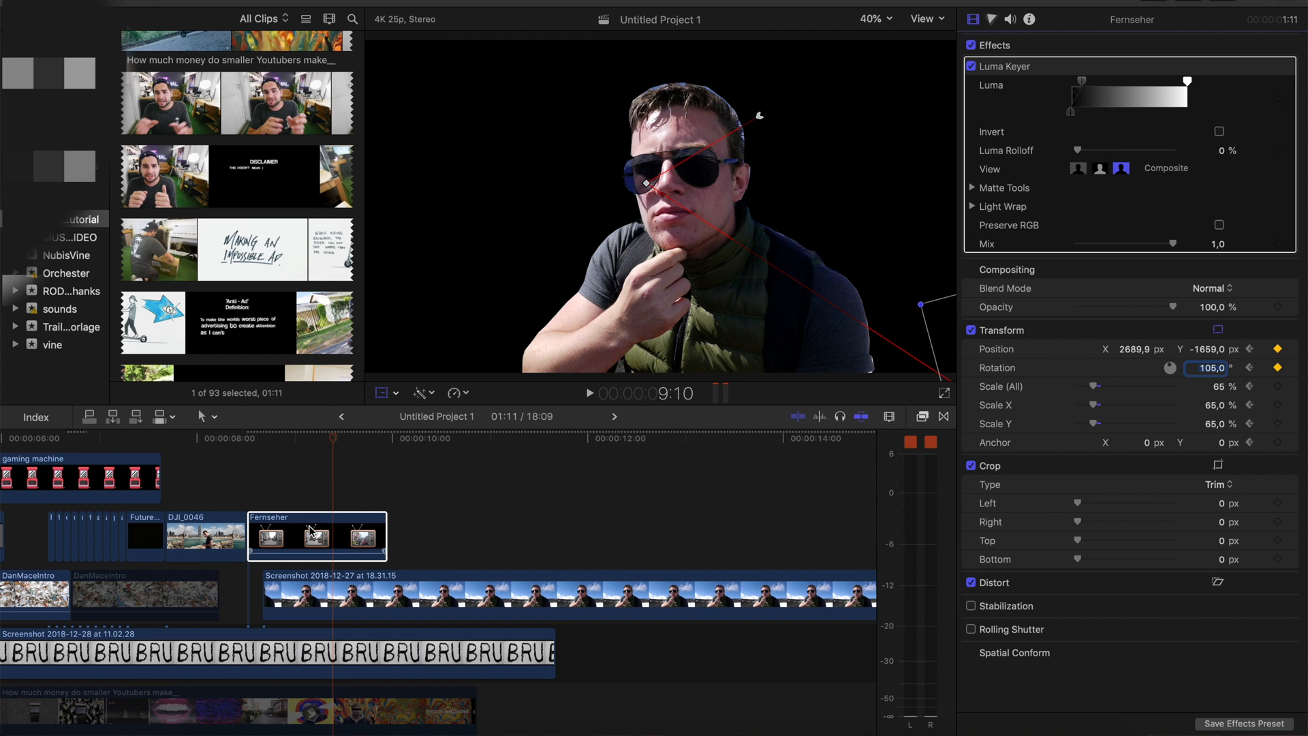
pyautogui.moveTo(319, 438); pyautogui.dragTo(260, 442)
pyautogui.press('space')
pyautogui.click(258, 448)
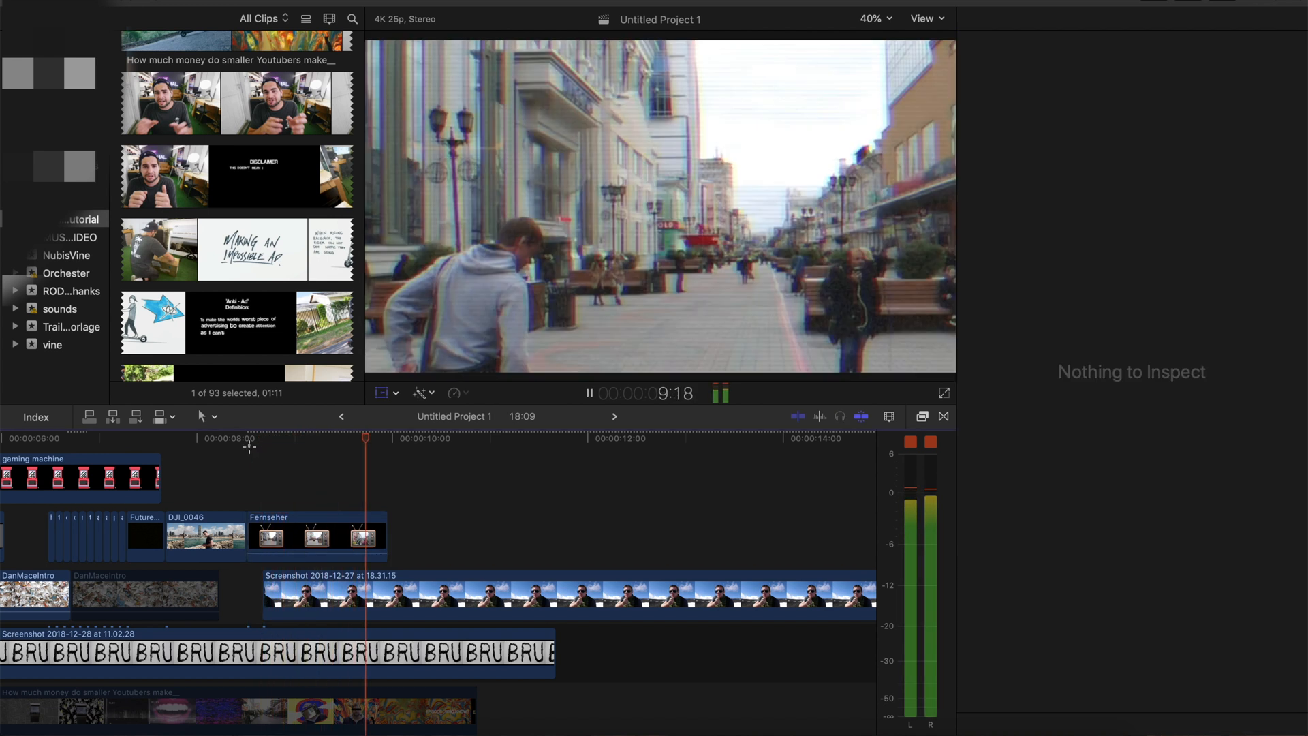
# Place a 6:00 section of the burning-chair clip P1110583 beneath the masked portrait, starting together with the Fernseher clip
pyautogui.scroll(-3, 266, 203)
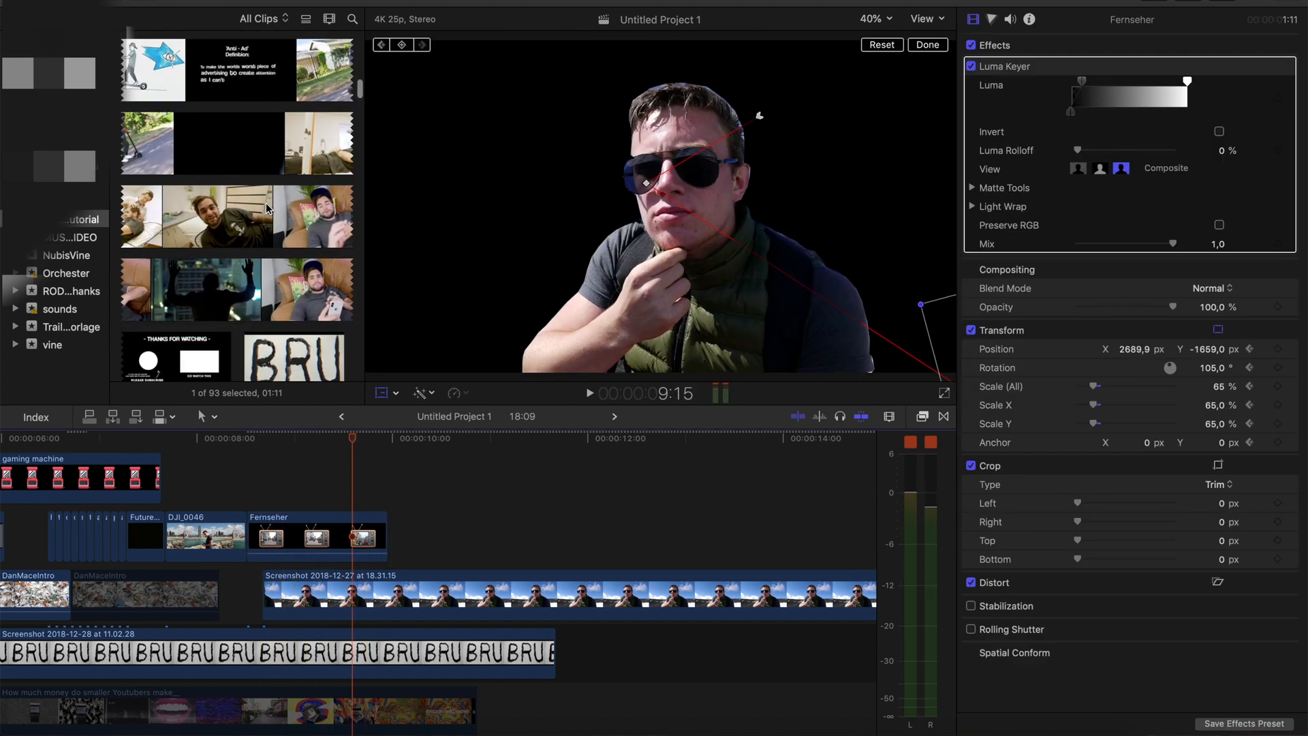
pyautogui.scroll(-15, 266, 208)
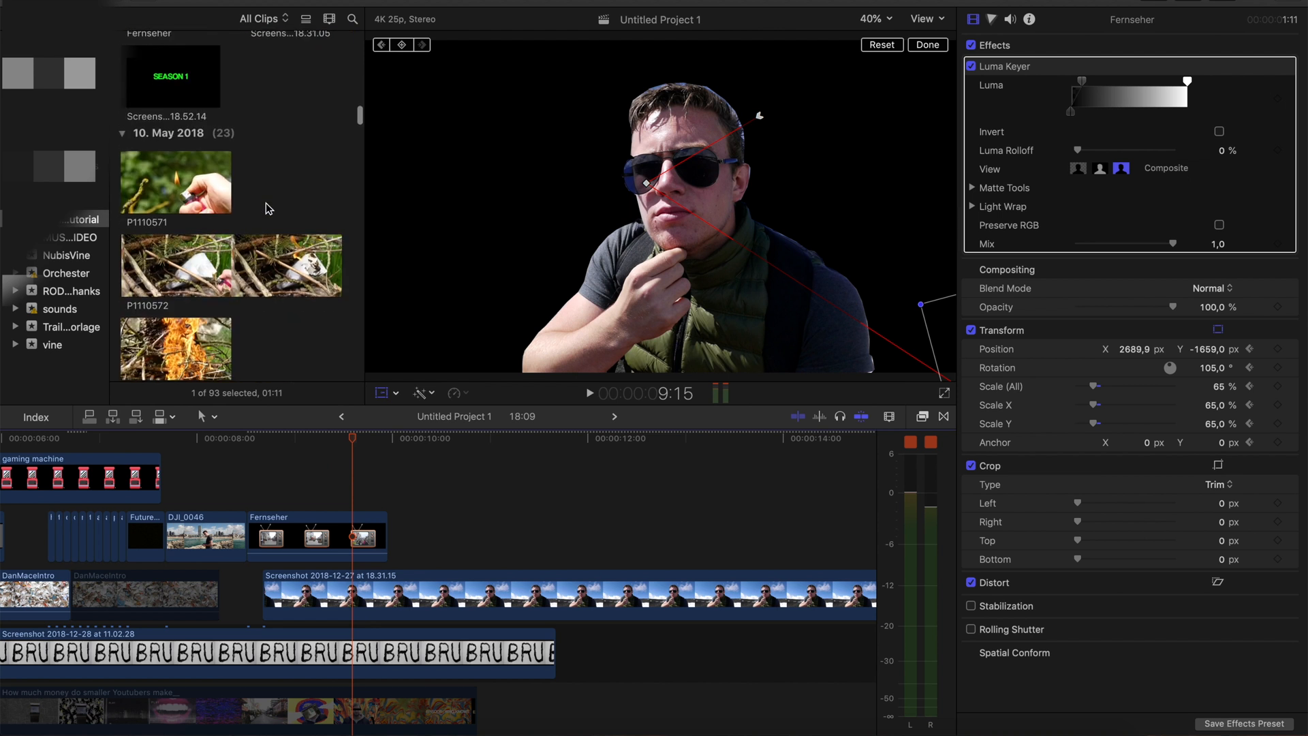
pyautogui.scroll(-5, 267, 209)
pyautogui.moveTo(175, 280); pyautogui.dragTo(288, 595)
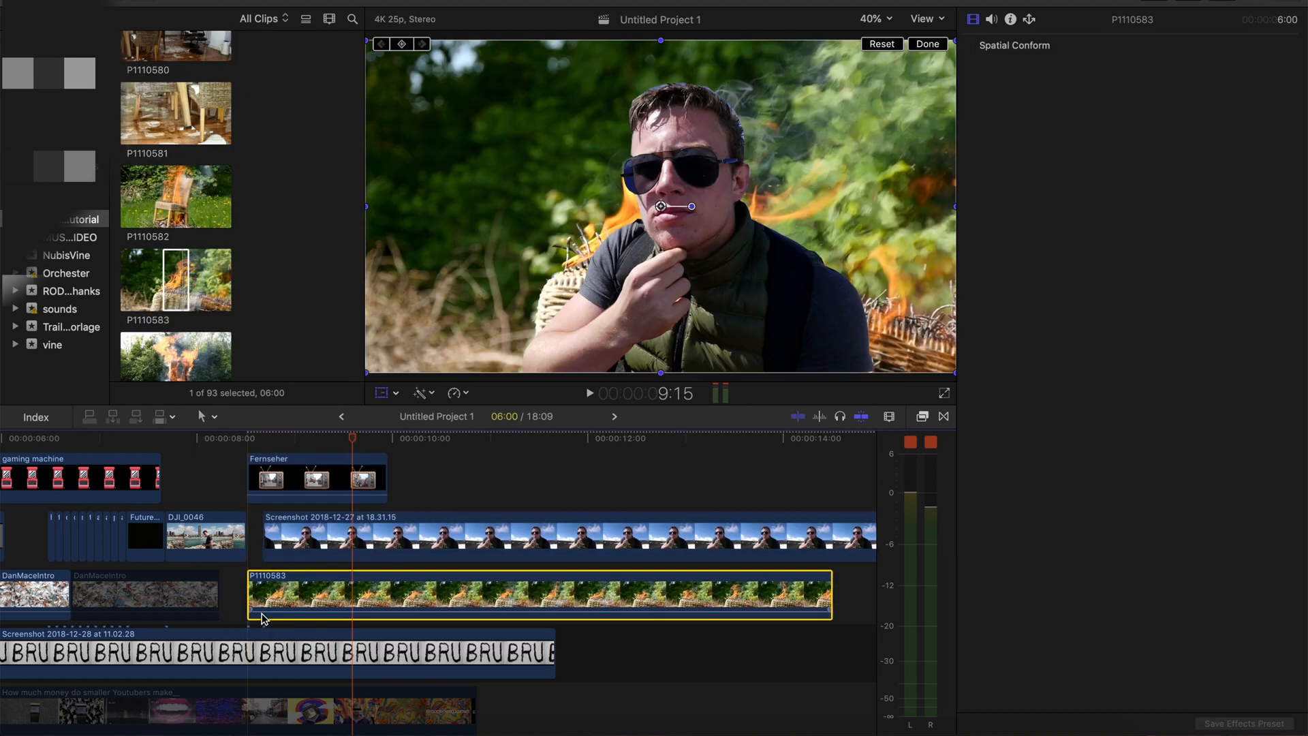
# Find the Comic Basic effect, apply it to the P1110583 clip and finish the on-screen transform
pyautogui.click(924, 416)
pyautogui.hscroll(4, 234, 523)
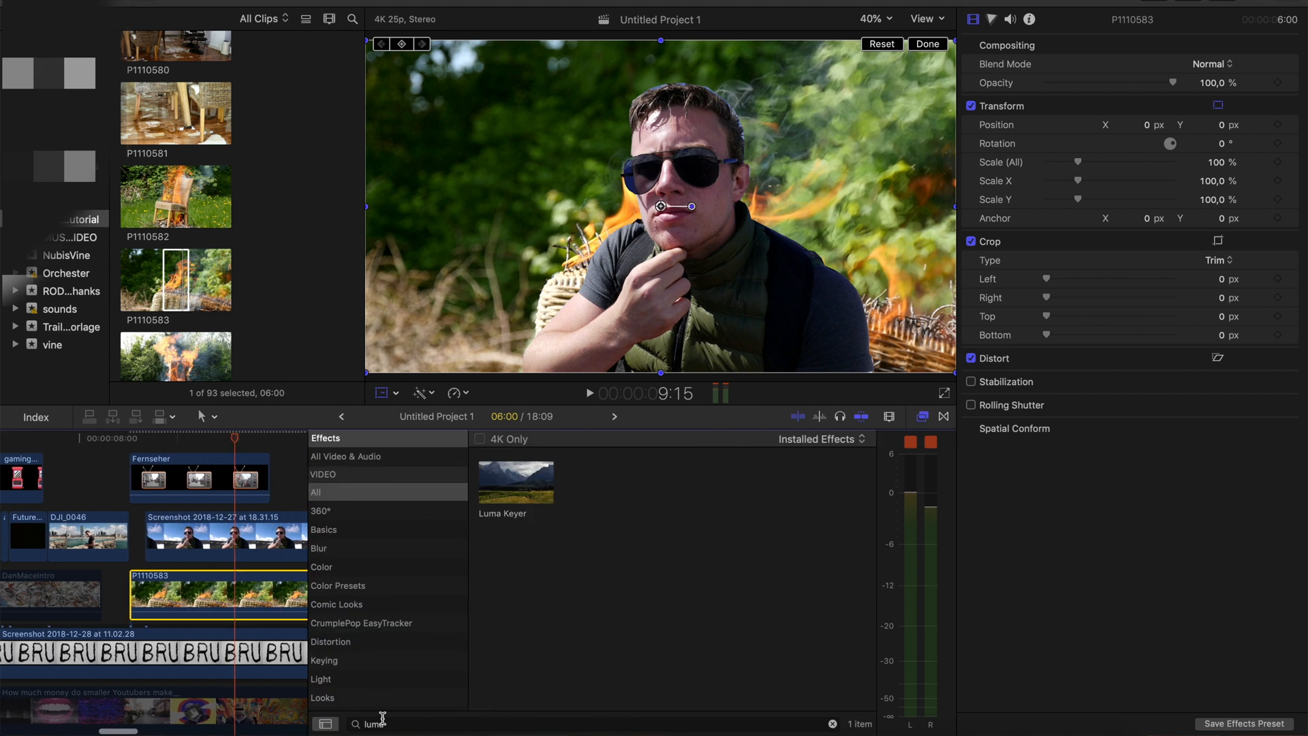
pyautogui.moveTo(313, 716); pyautogui.dragTo(313, 720)
pyautogui.write('comic')
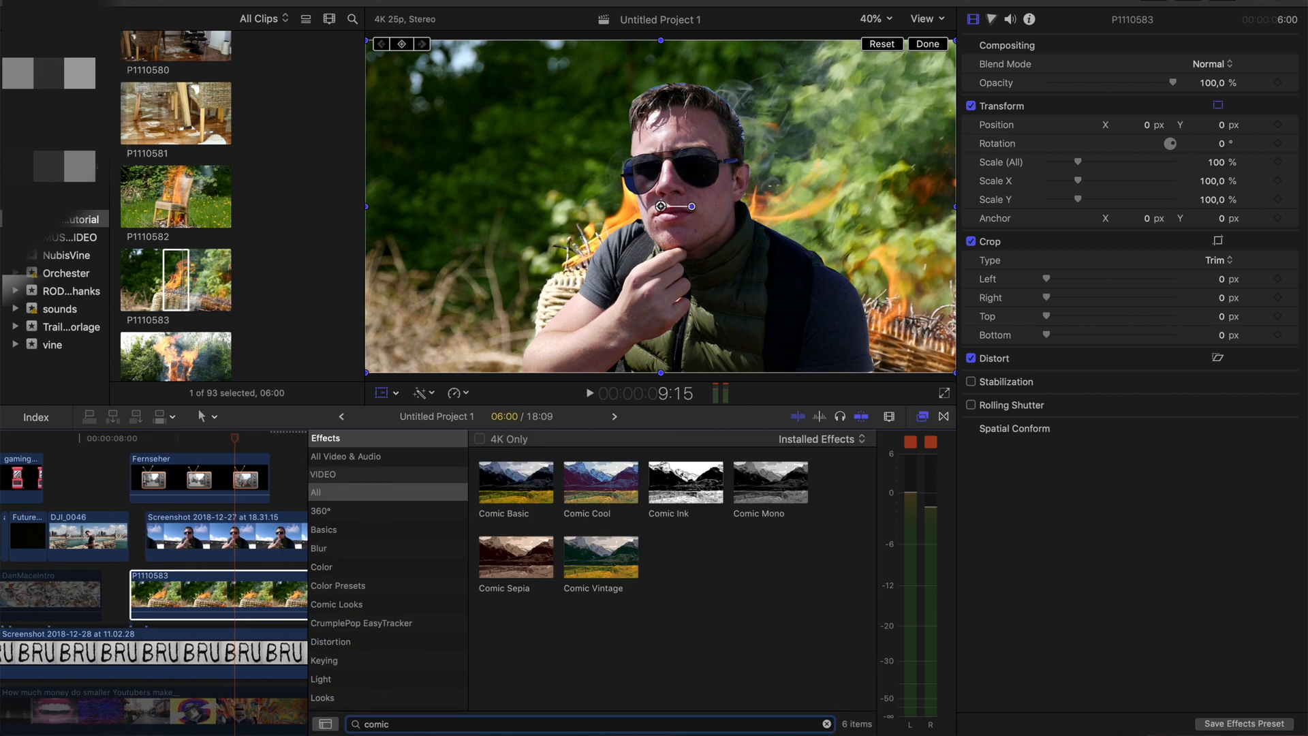
pyautogui.moveTo(485, 522); pyautogui.dragTo(218, 592)
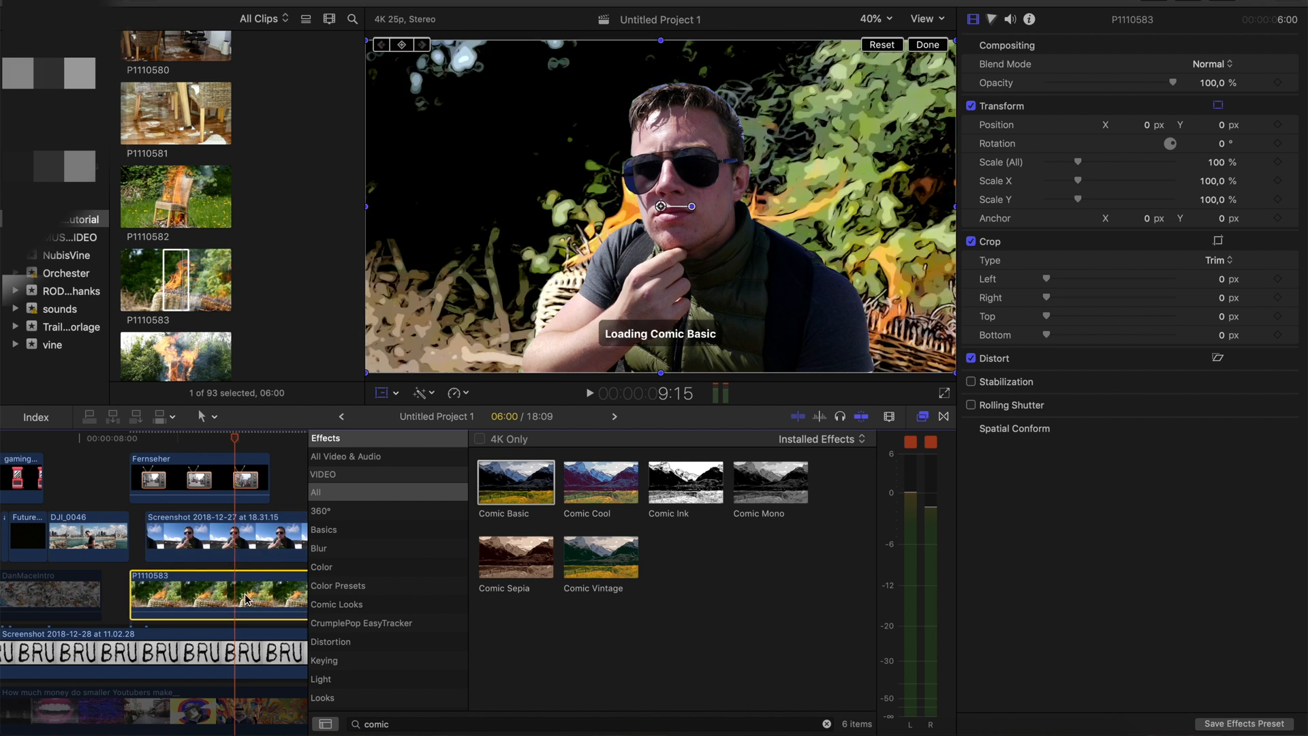
pyautogui.click(922, 50)
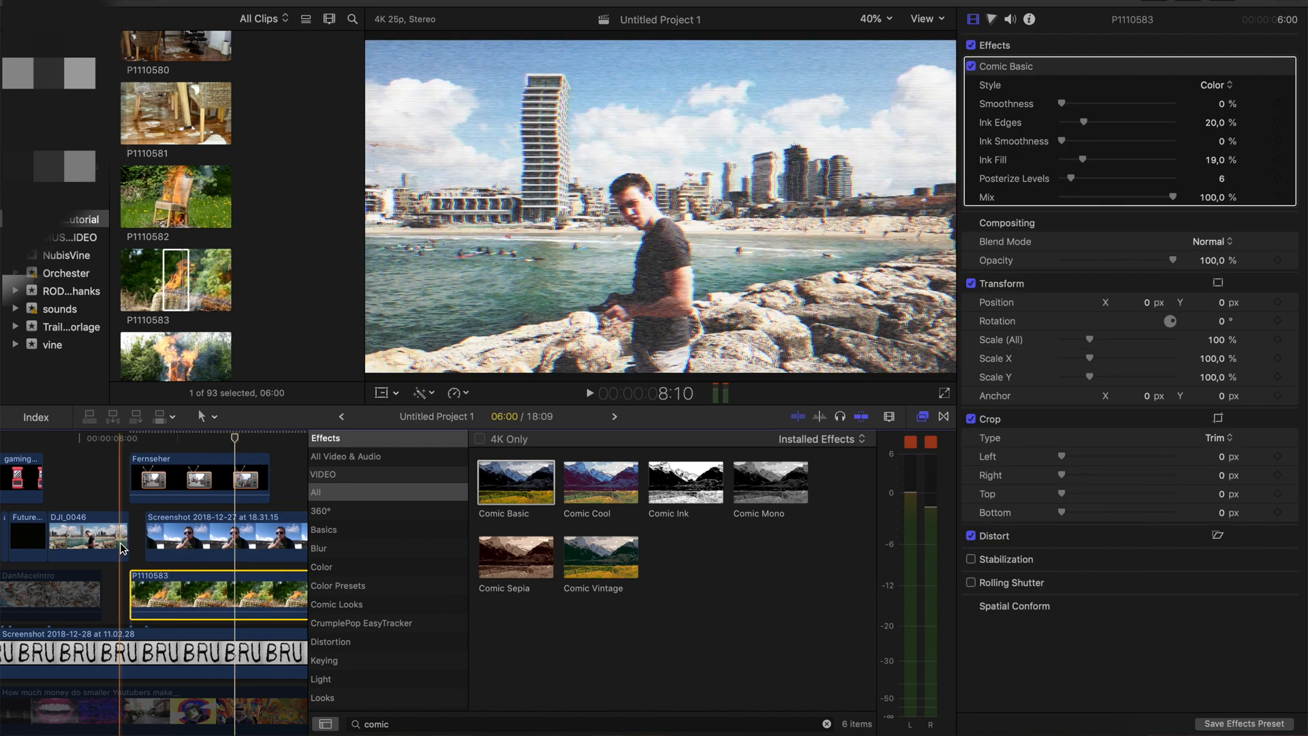
# Cut the P1110583 clip at about 9:16 and delete the remainder after the cut
pyautogui.press('space')
pyautogui.press('b')
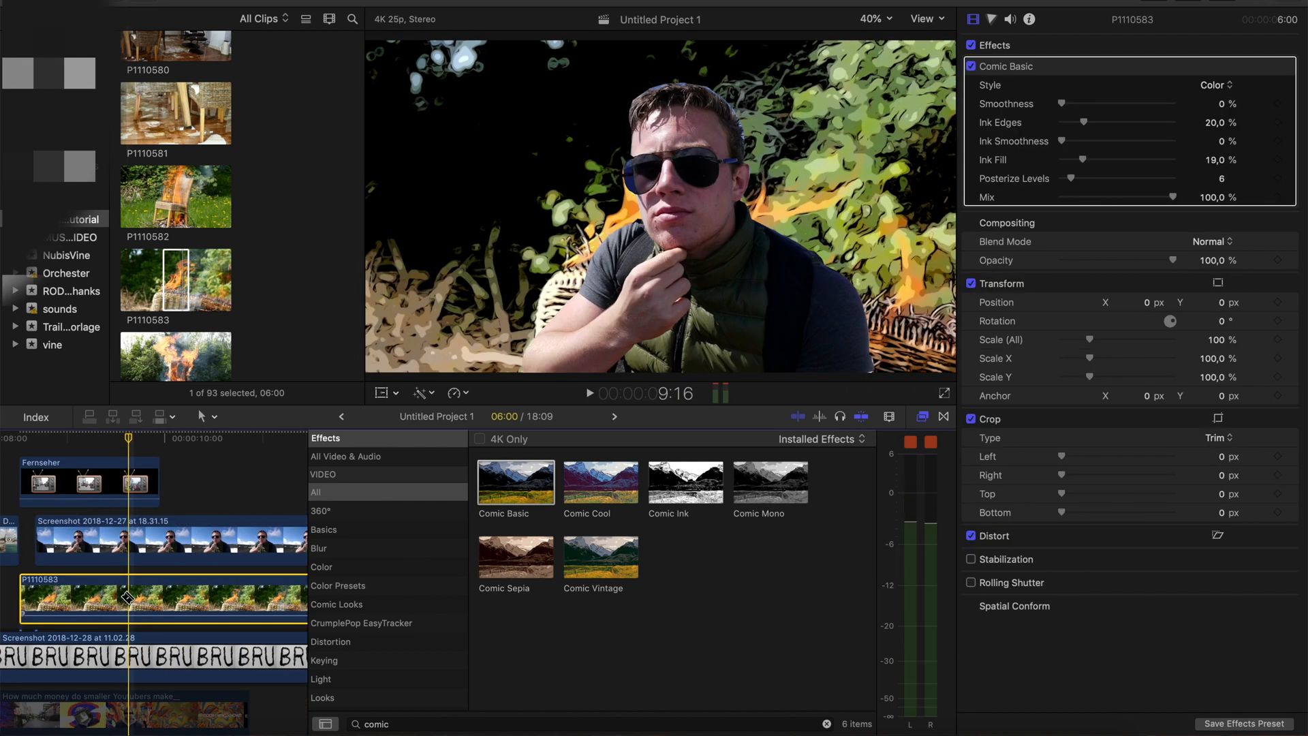
pyautogui.click(129, 598)
pyautogui.press('a')
pyautogui.click(153, 597)
pyautogui.press('Delete')
# Add a 4:10 section of the smoke clip P1110590 directly after P1110583 with the Comic Basic effect
pyautogui.scroll(-4, 175, 307)
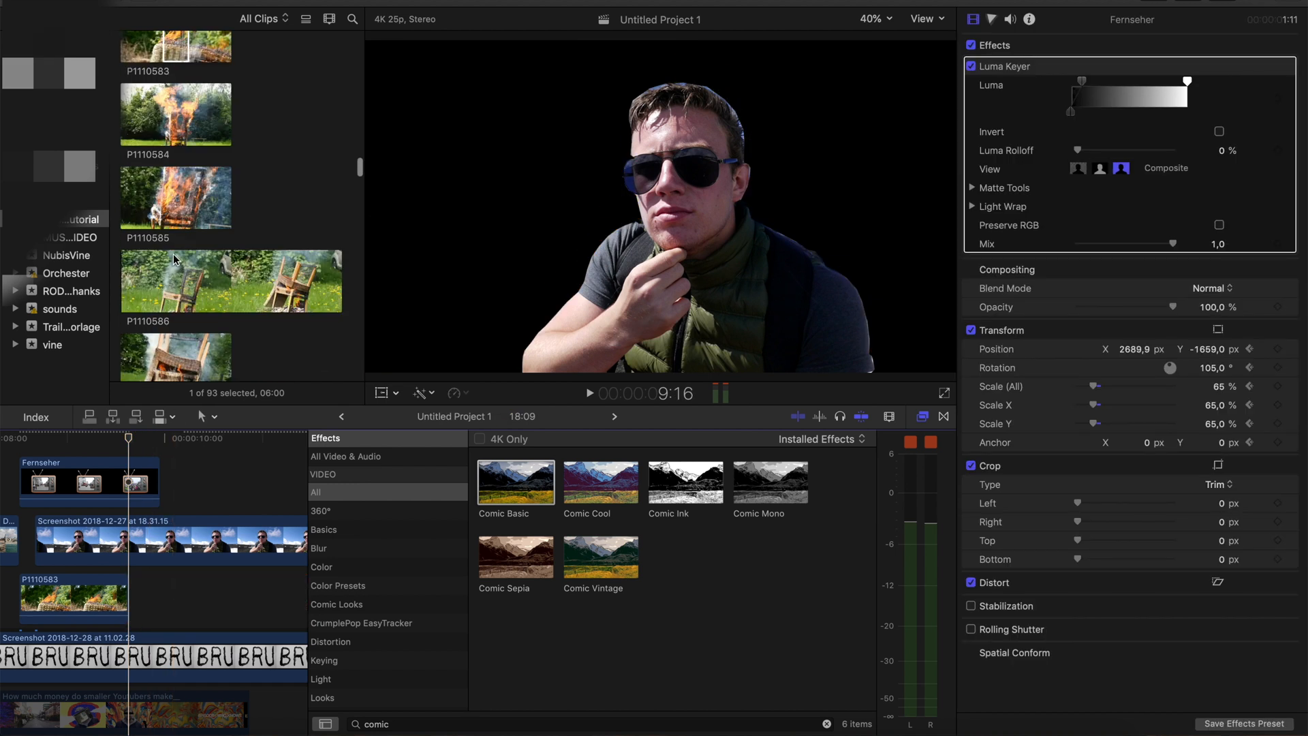
pyautogui.scroll(-4, 157, 214)
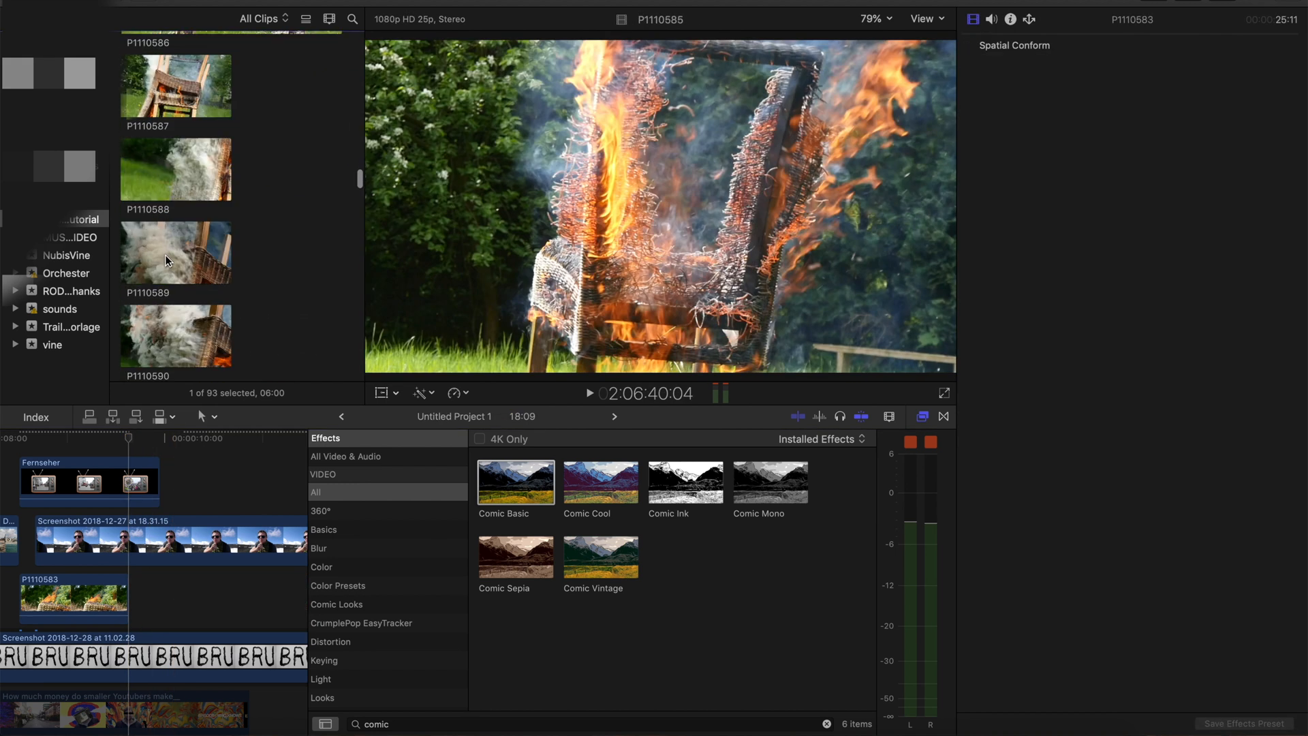
pyautogui.scroll(-3, 163, 246)
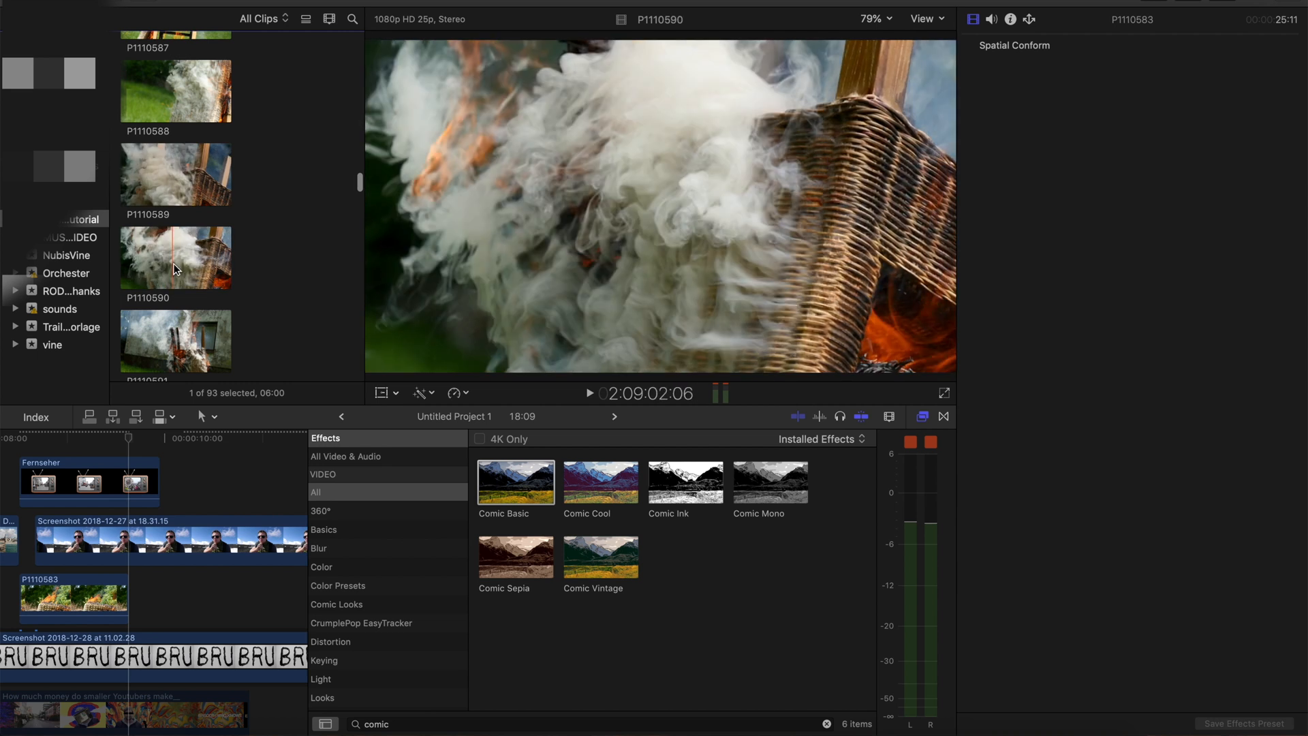
pyautogui.moveTo(161, 260); pyautogui.dragTo(194, 261)
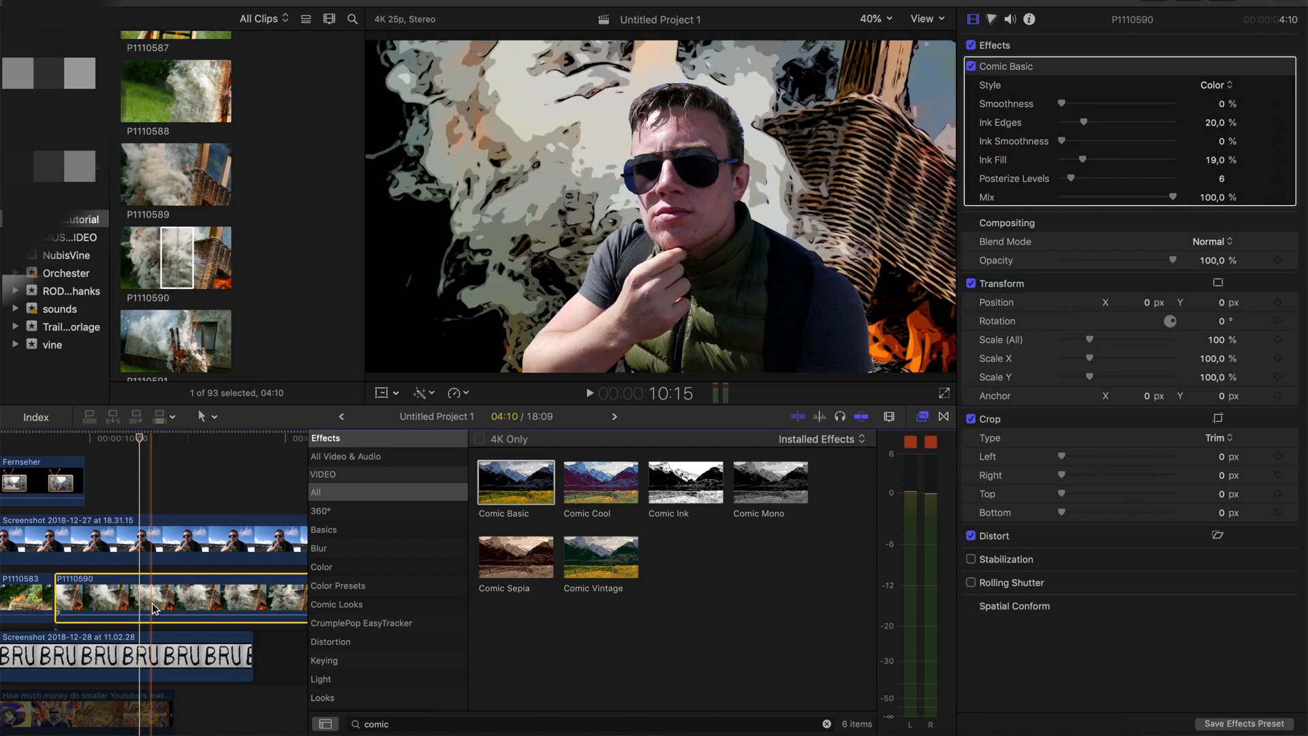
# Cut the P1110590 clip at about 10:15, delete the remainder and preview the sequence with its comic backgrounds
pyautogui.press('b')
pyautogui.click(152, 603)
pyautogui.press('a')
pyautogui.click(201, 596)
pyautogui.press('Delete')
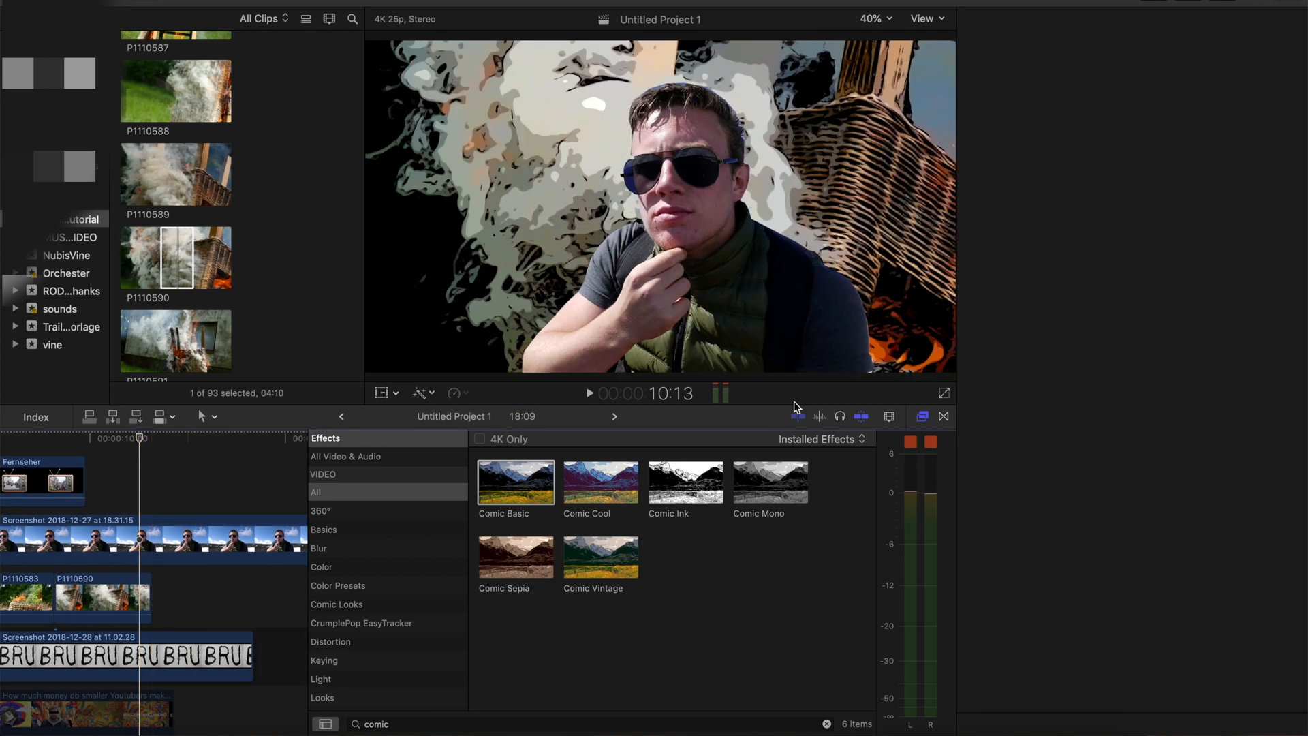
pyautogui.click(923, 417)
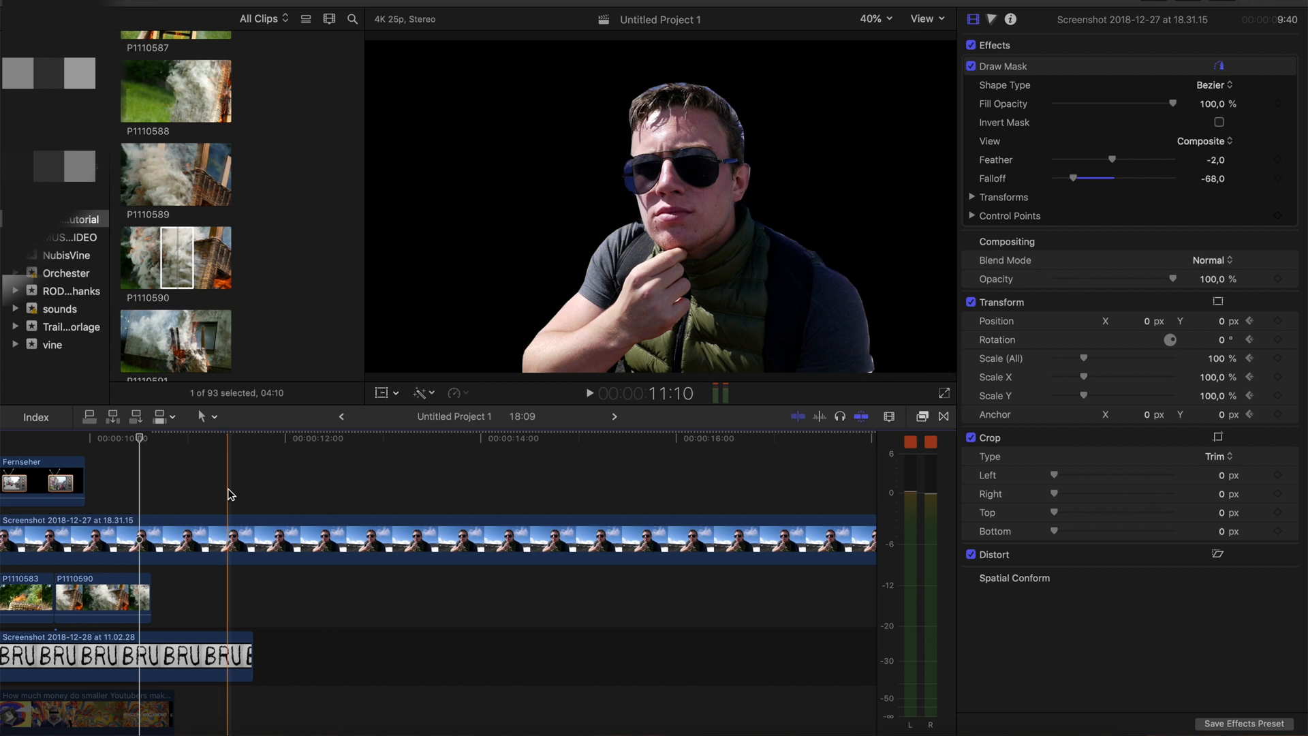
pyautogui.hscroll(-4, 232, 495)
pyautogui.press('space')
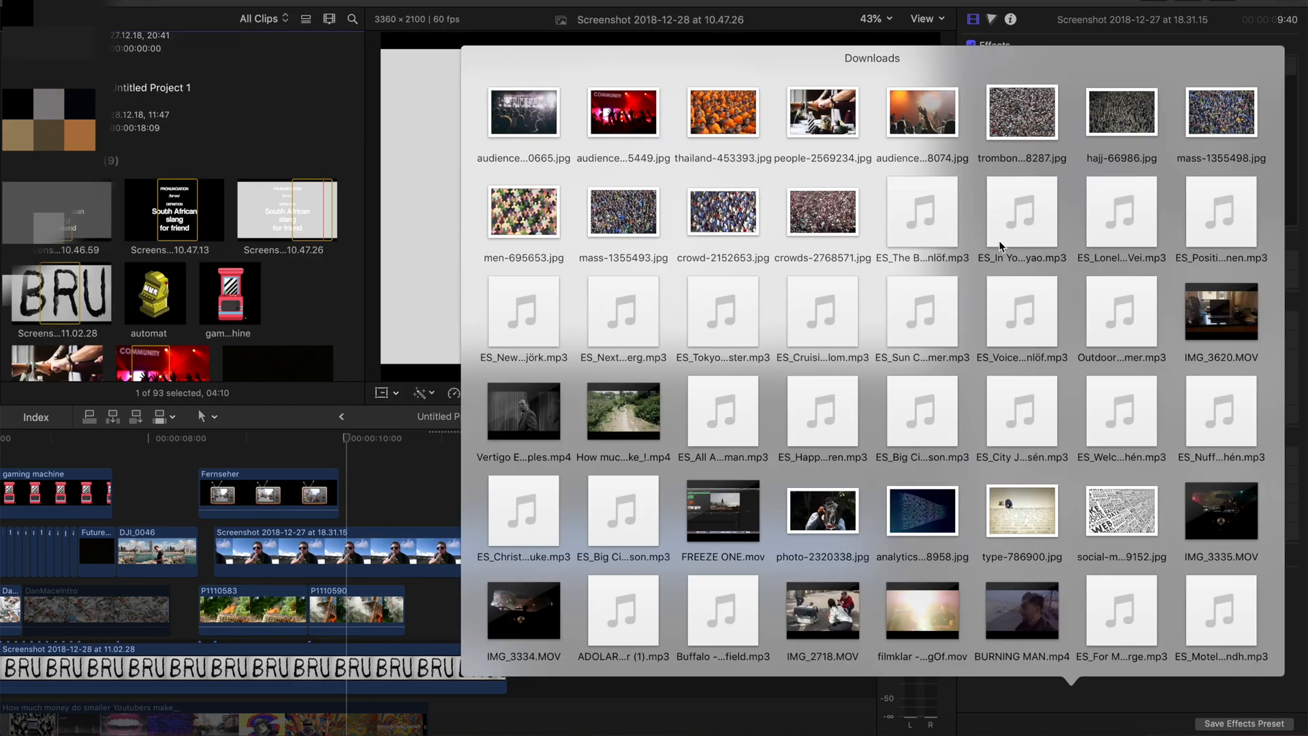
# Import the sculpture-3135037 picture from the desktop and place it above the portrait, starting where P1110590 begins
pyautogui.scroll(-5, 999, 240)
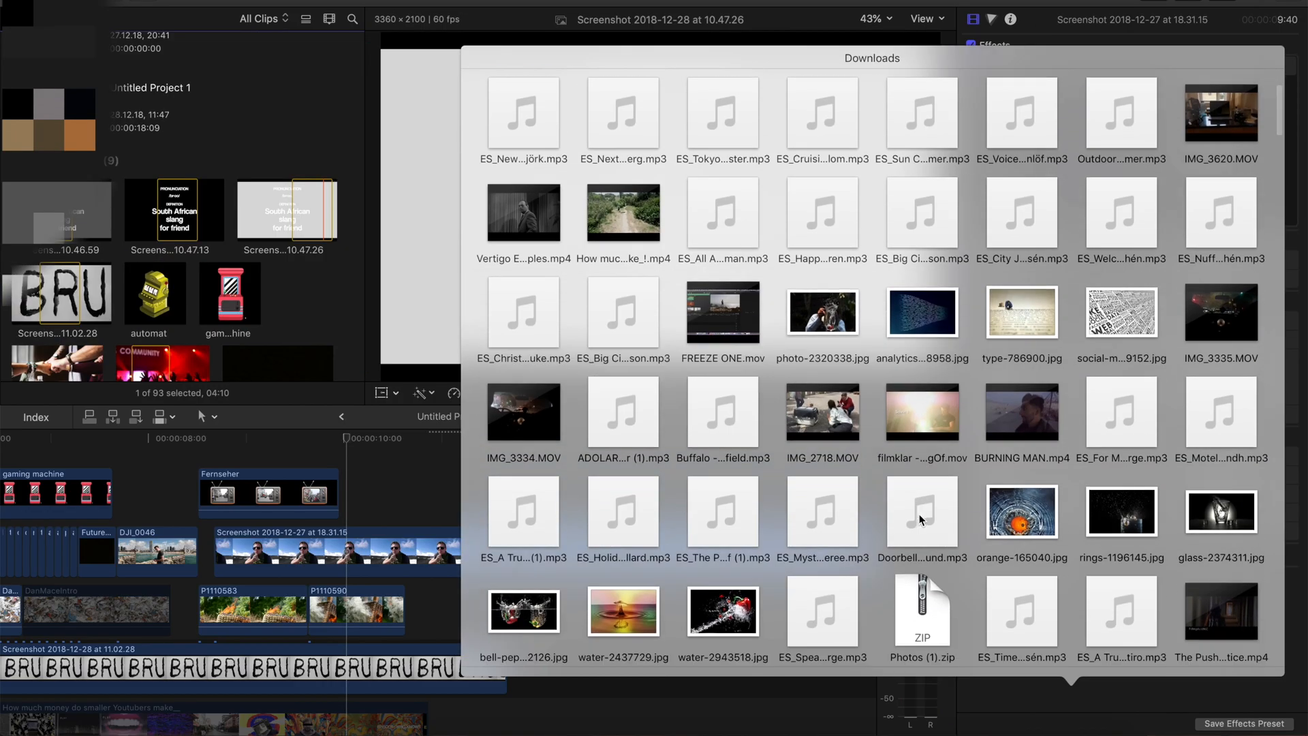
pyautogui.scroll(3, 919, 513)
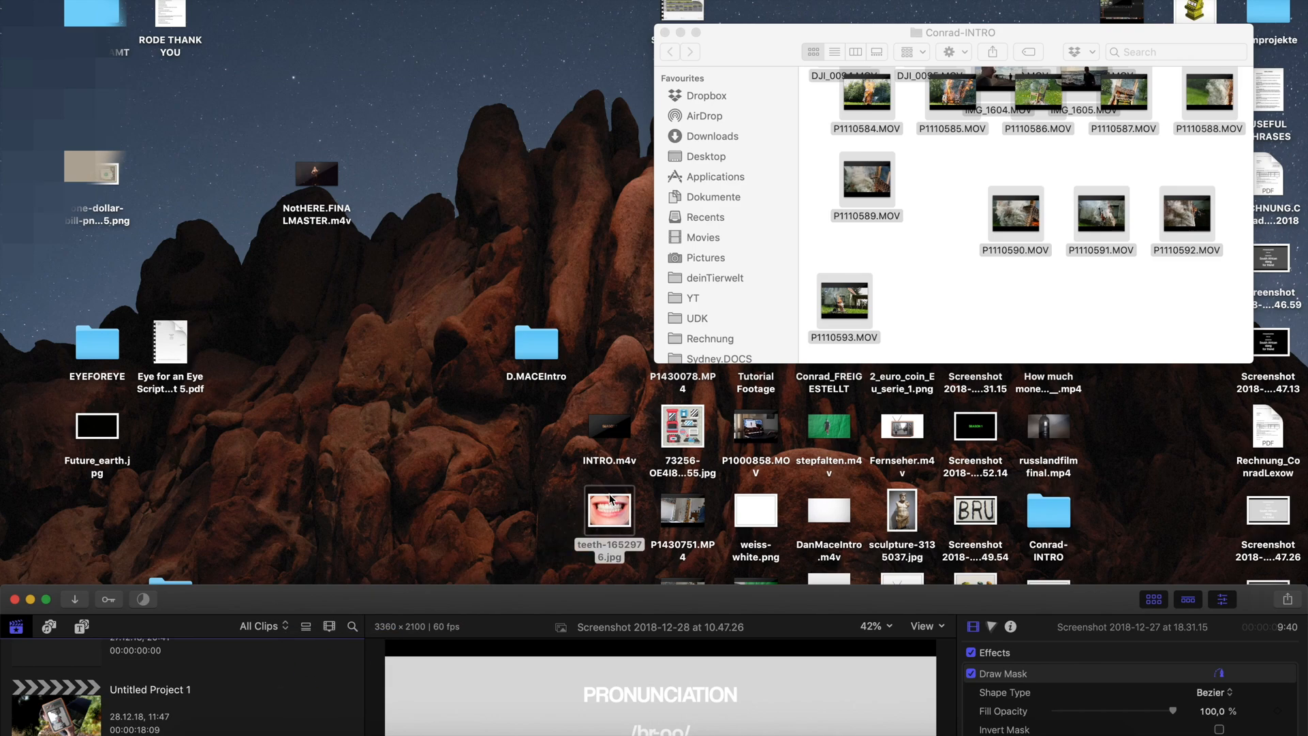
pyautogui.moveTo(259, 659); pyautogui.dragTo(258, 660)
pyautogui.moveTo(442, 597)
pyautogui.mouseDown()
pyautogui.moveTo(486, 356)
pyautogui.moveTo(443, 1)
pyautogui.mouseUp()
pyautogui.moveTo(24, 284); pyautogui.dragTo(56, 285)
pyautogui.moveTo(34, 284); pyautogui.dragTo(309, 444)
pyautogui.scroll(6, 142, 225)
pyautogui.moveTo(34, 280); pyautogui.dragTo(309, 444)
# Crop the sculpture by left 1546, right 1374, top 273 and bottom 4343 px, and fit it over the portrait's face at 196% scale
pyautogui.moveTo(1046, 333)
pyautogui.mouseDown()
pyautogui.moveTo(1139, 321)
pyautogui.moveTo(1054, 321)
pyautogui.moveTo(1079, 279)
pyautogui.mouseUp()
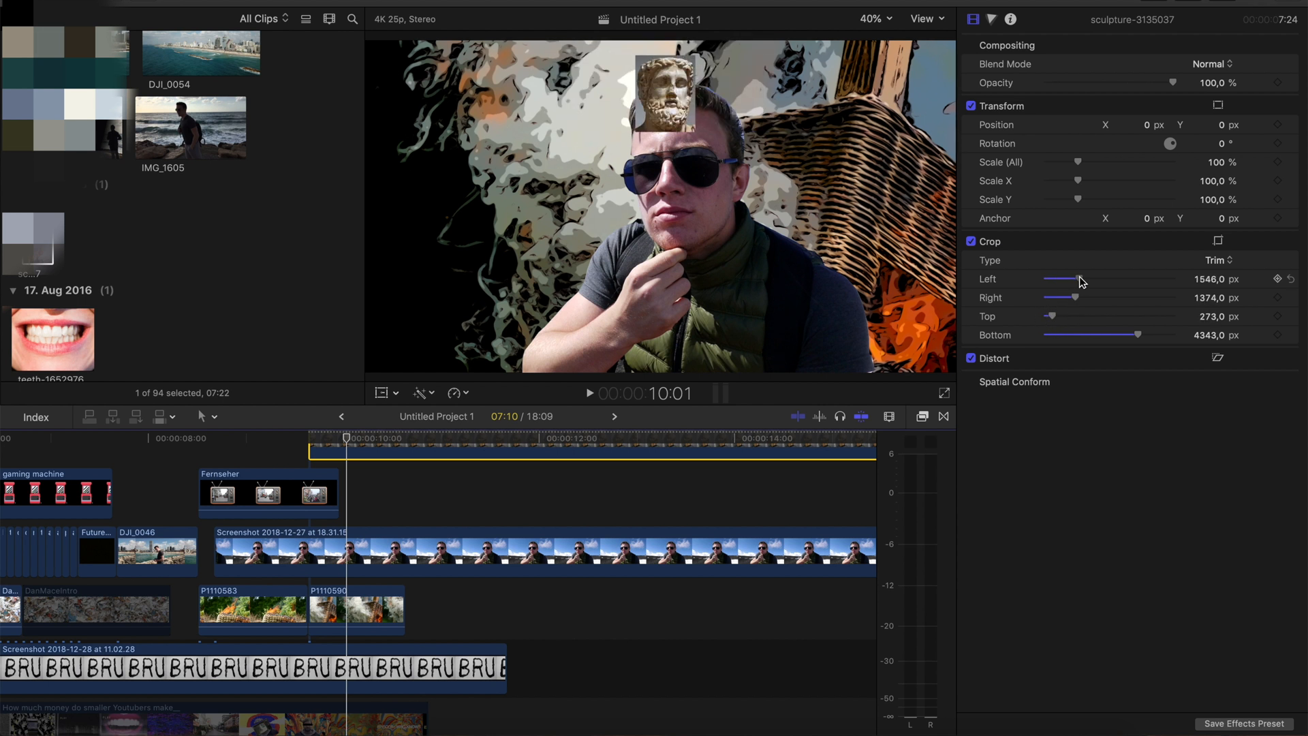
pyautogui.click(382, 393)
pyautogui.moveTo(1213, 164); pyautogui.dragTo(1247, 164)
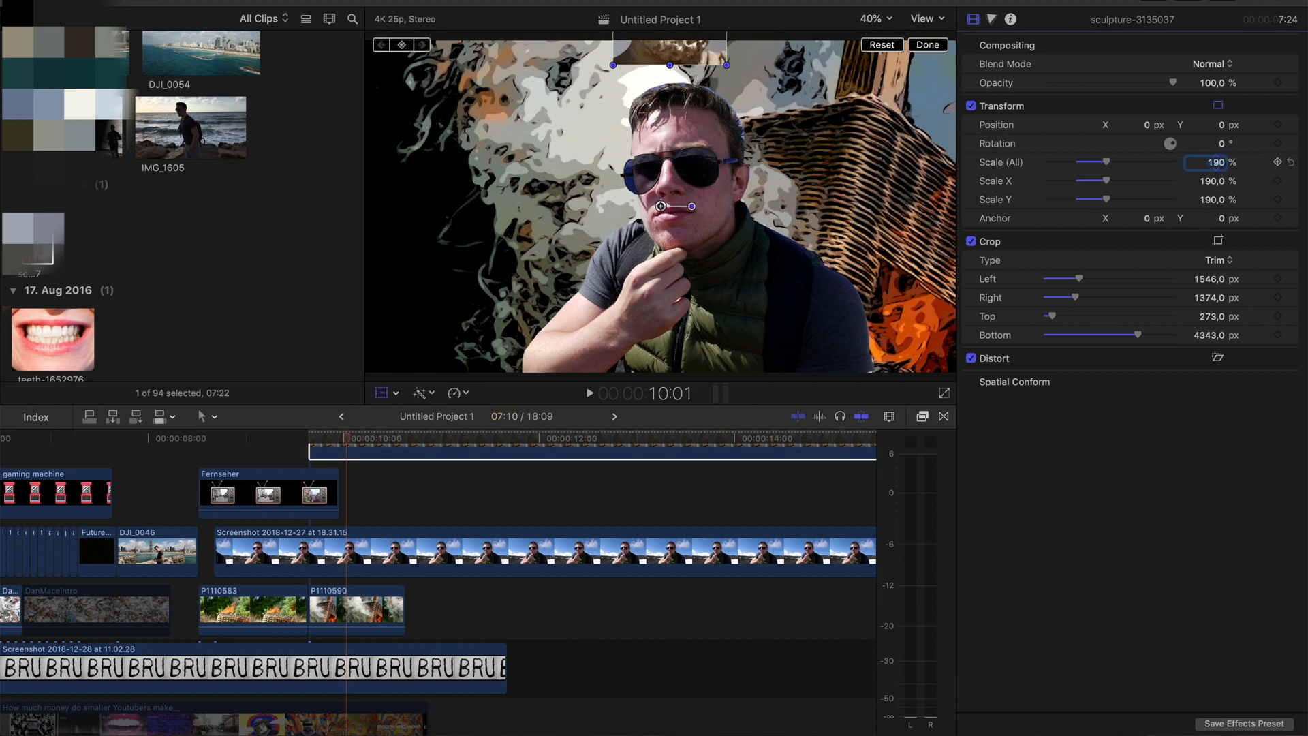
pyautogui.moveTo(694, 51); pyautogui.dragTo(706, 236)
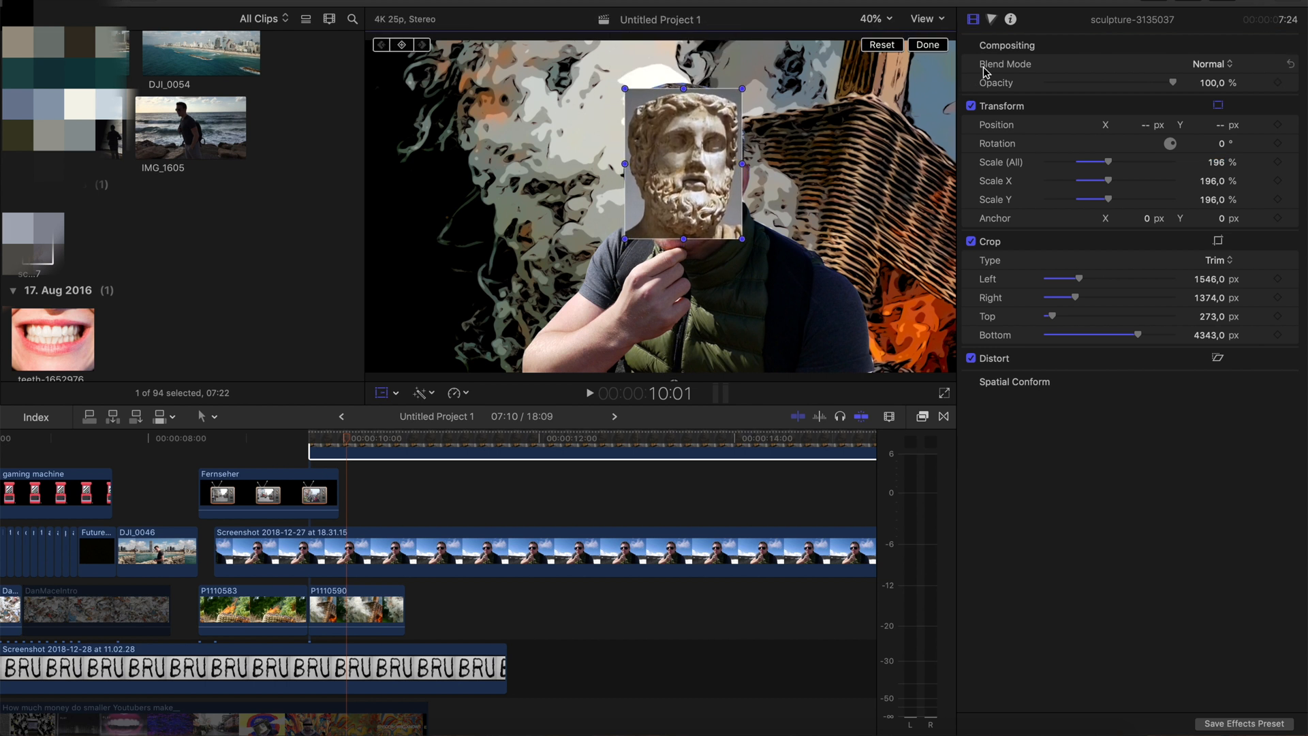
pyautogui.click(931, 44)
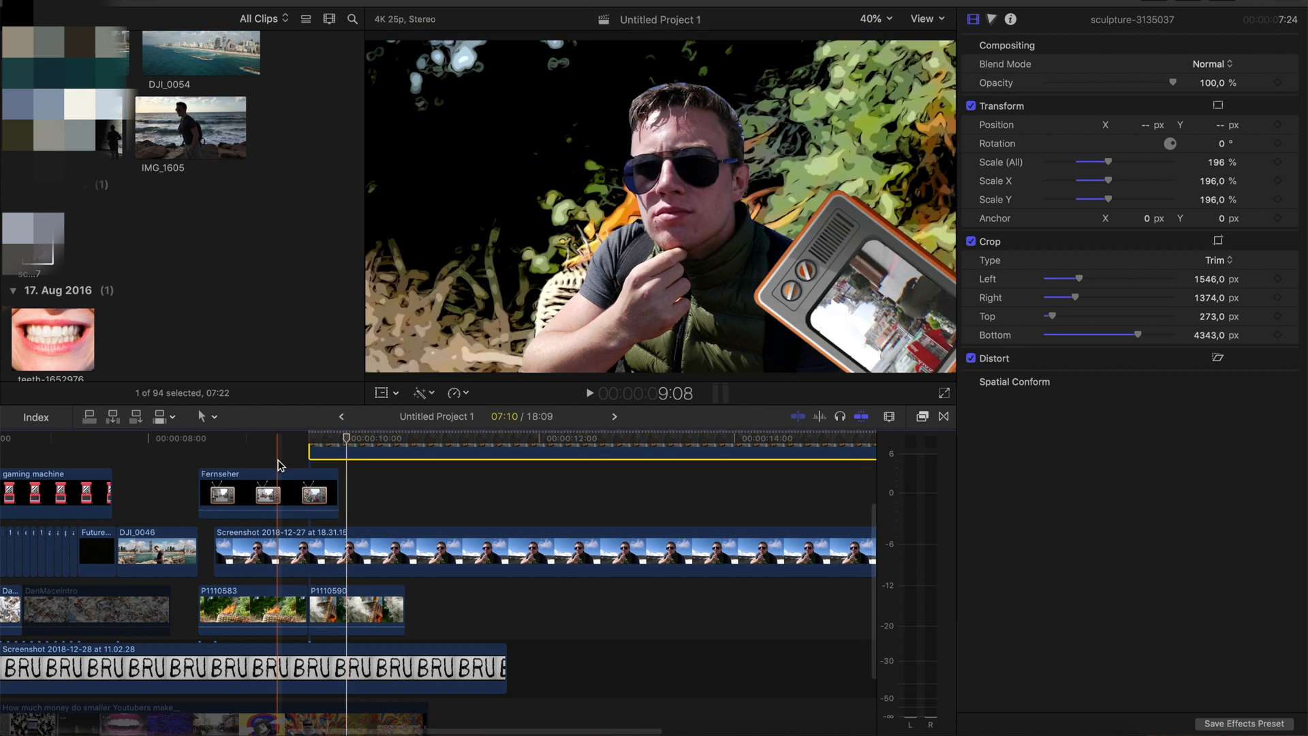
# Preview the television's exit and move the sculpture clip to start at 9:09
pyautogui.click(284, 456)
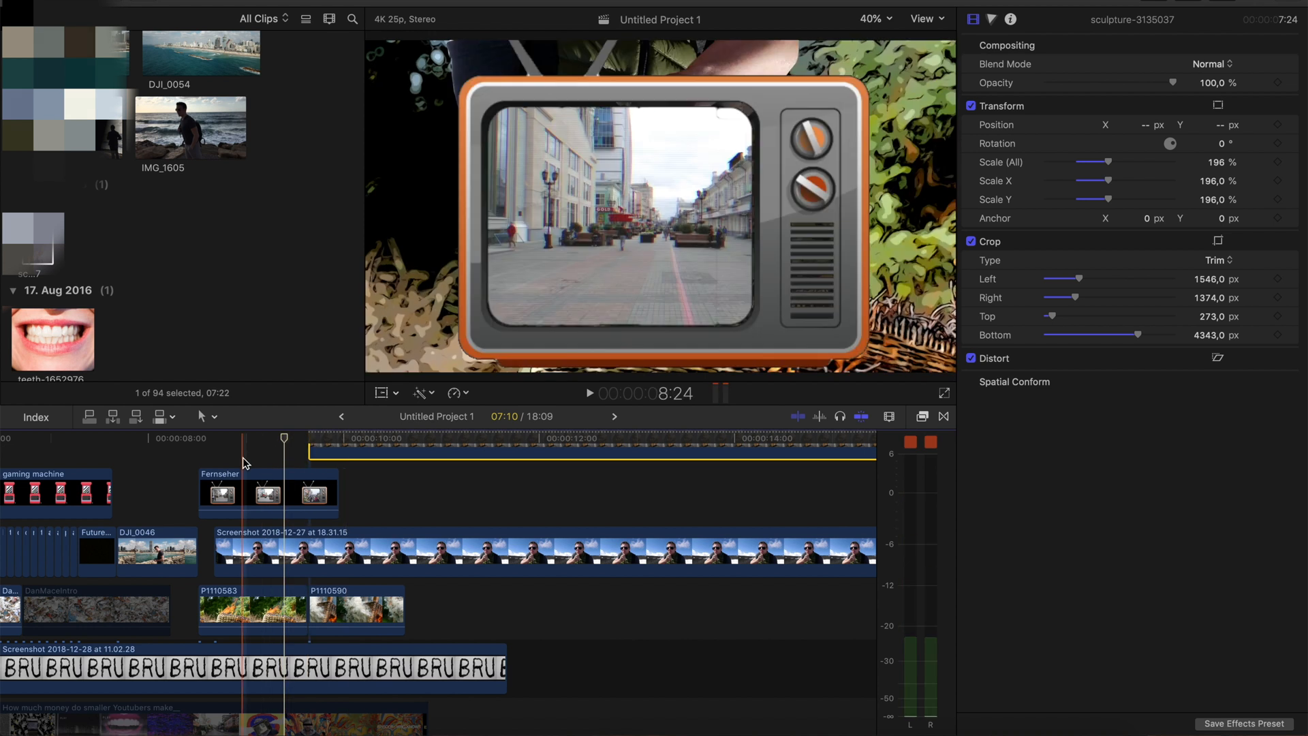
pyautogui.press('space')
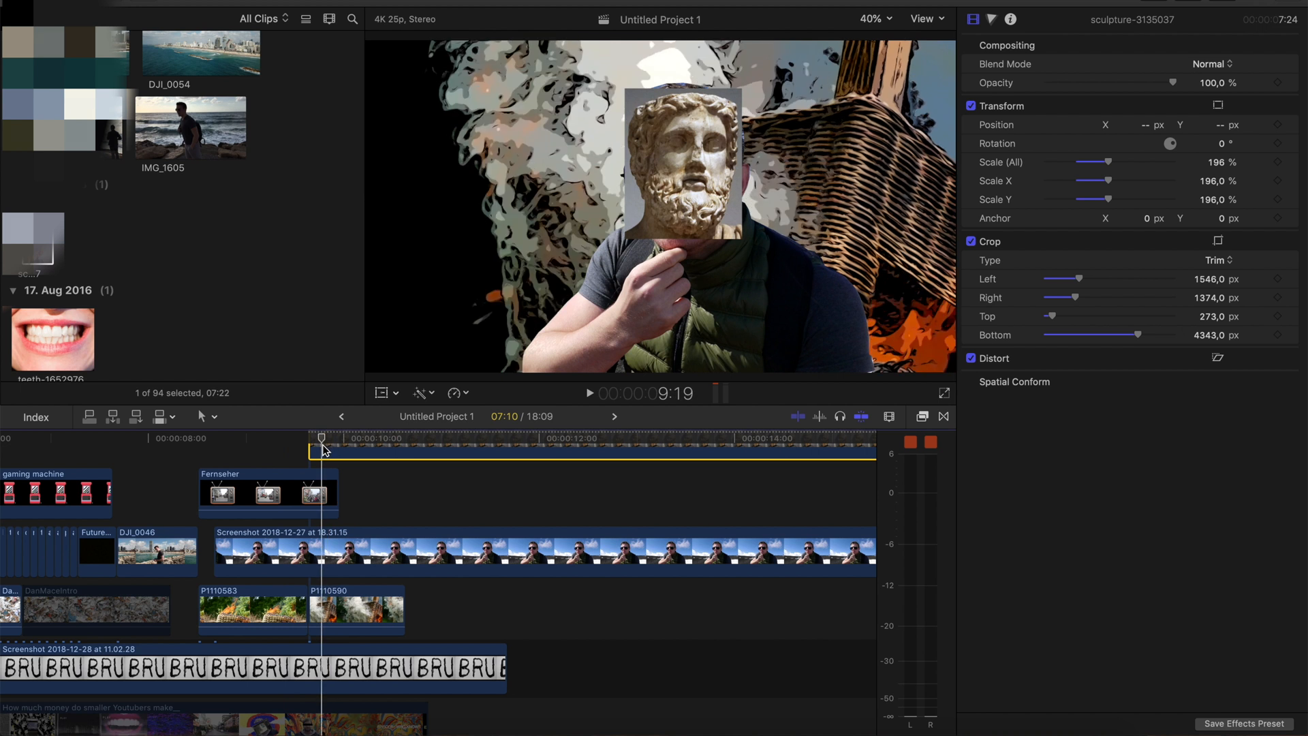
pyautogui.click(270, 453)
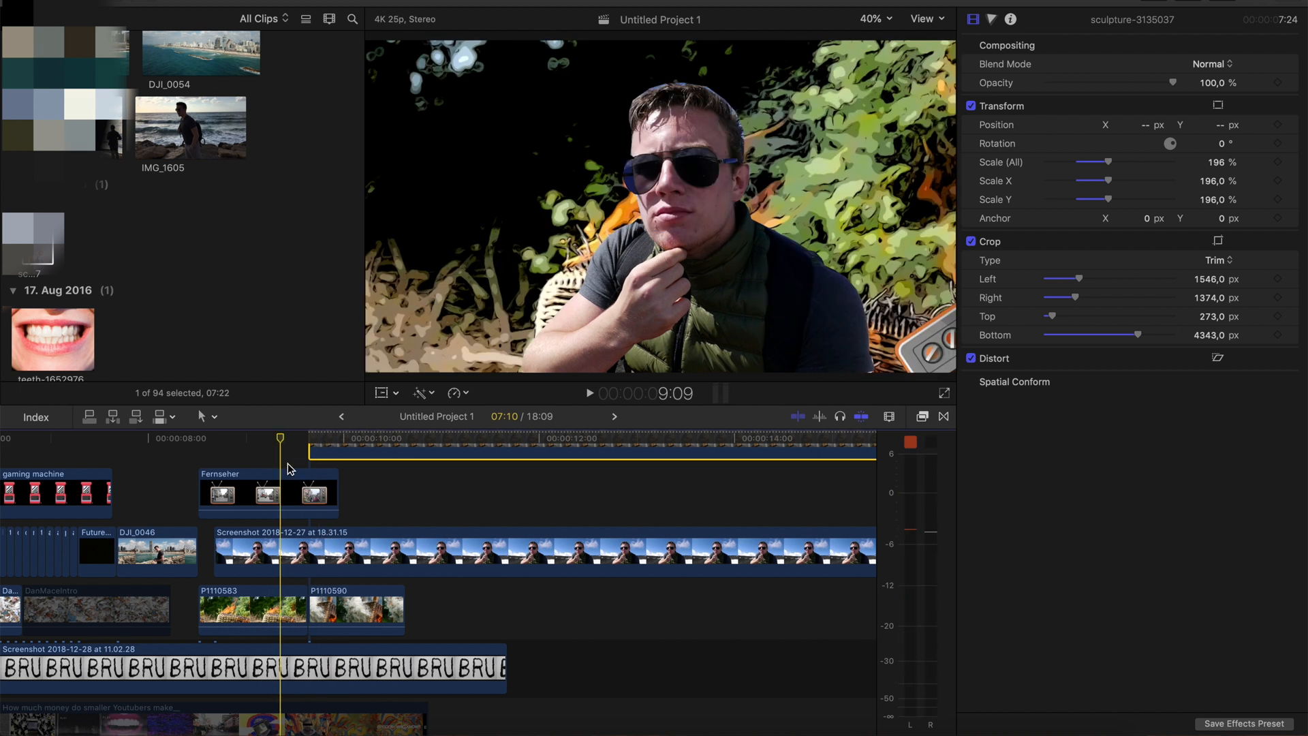
pyautogui.scroll(3, 289, 469)
pyautogui.moveTo(359, 541); pyautogui.dragTo(332, 542)
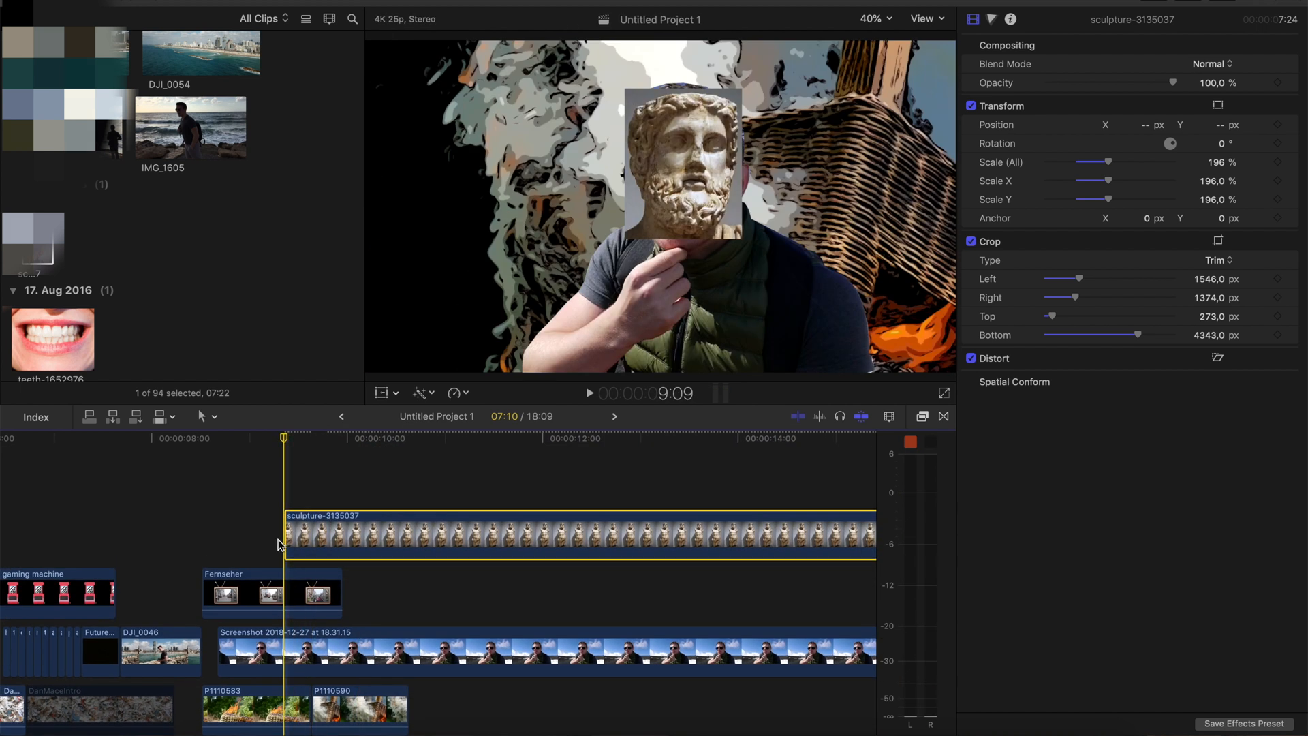
# Cut the sculpture clip at 9:11 and delete the remainder after the cut
pyautogui.press('space')
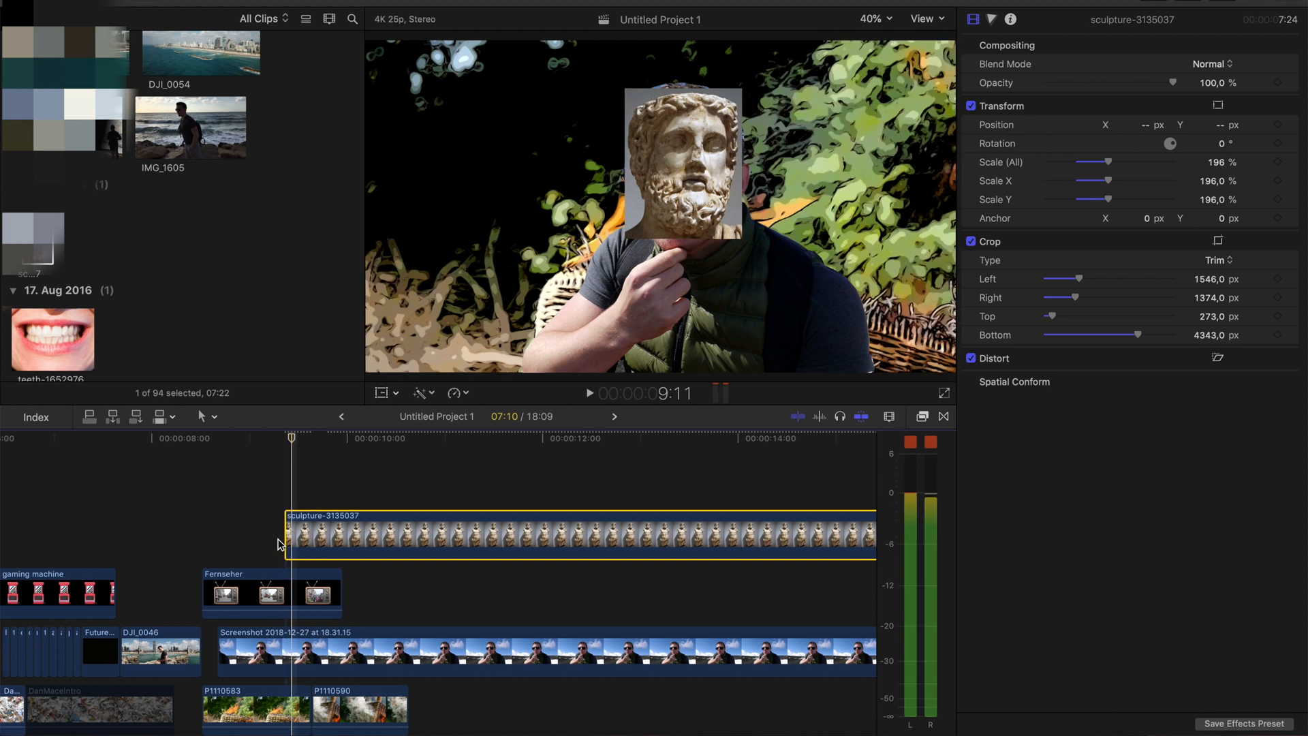
pyautogui.click(889, 418)
pyautogui.moveTo(916, 453); pyautogui.dragTo(939, 452)
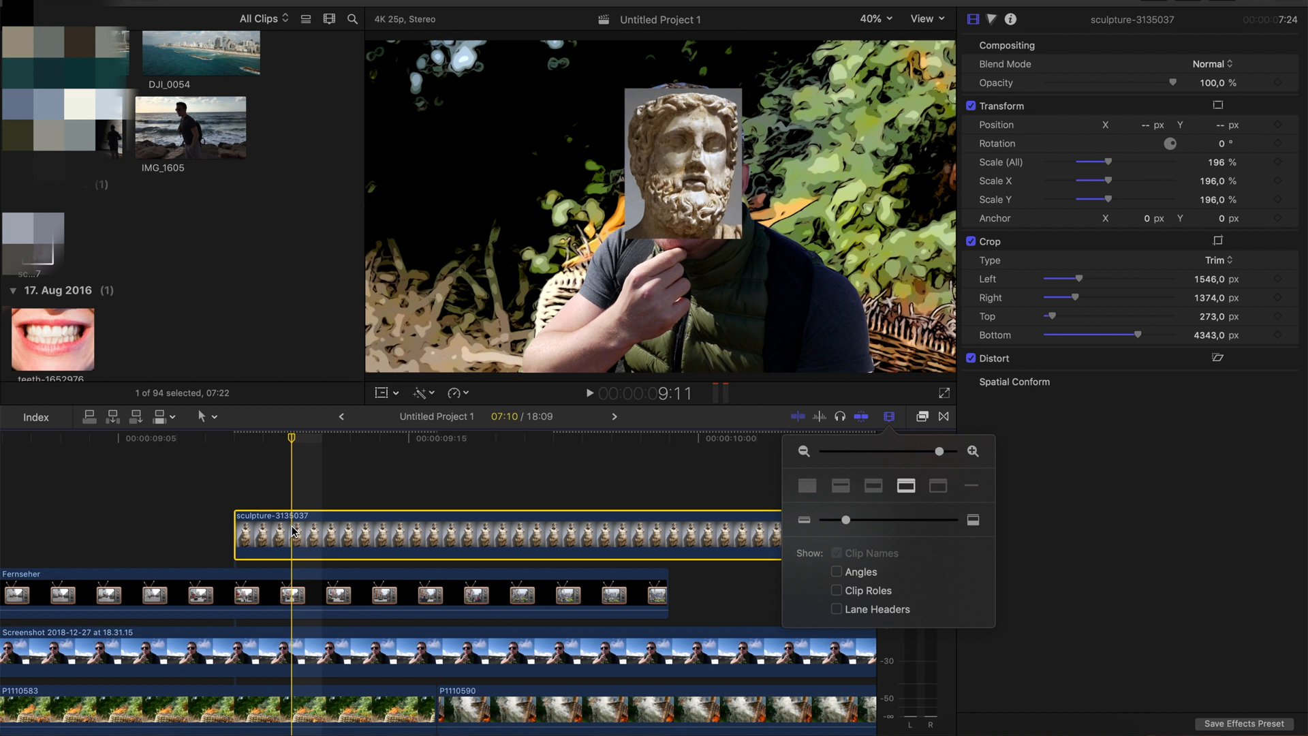
pyautogui.press('super+b')
pyautogui.click(342, 531)
pyautogui.press('Delete')
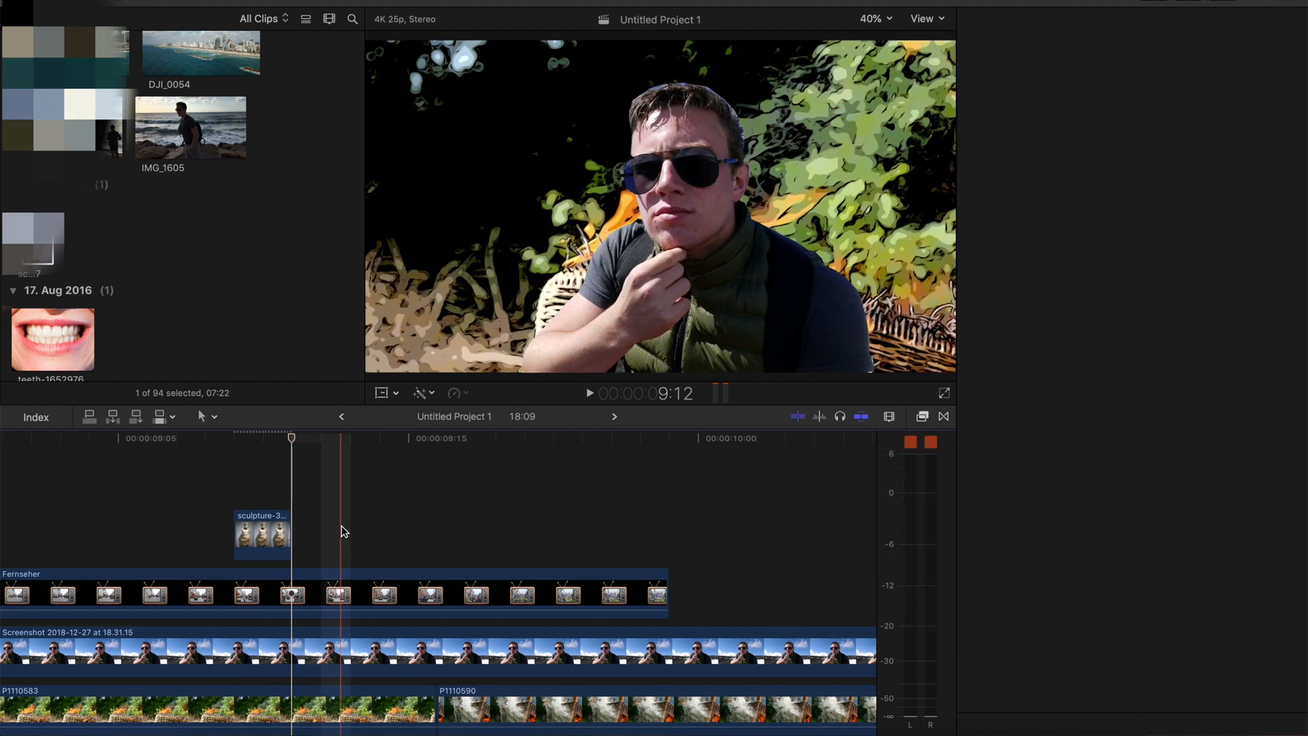
# Place the teeth-1652976 picture at 9:12, crop it by top 501 and bottom 610 px, and fit it over the portrait's mouth at 17% scale
pyautogui.press('space')
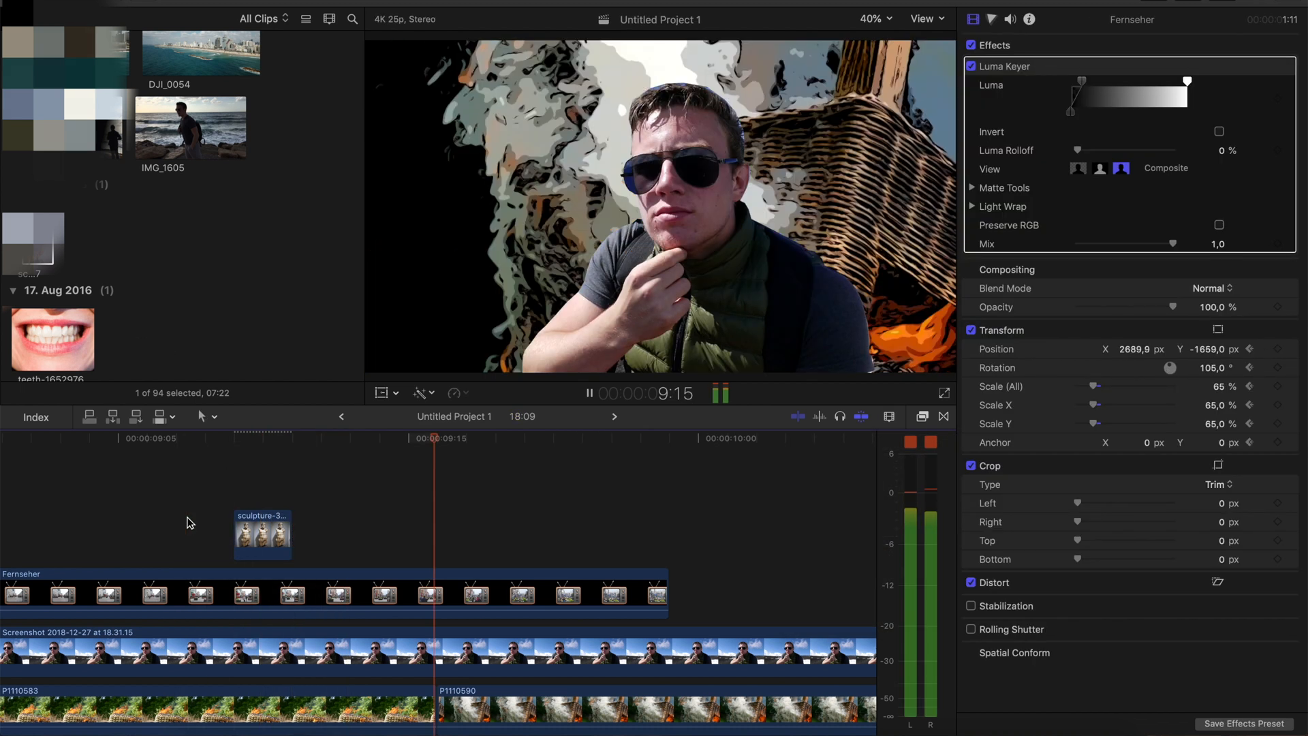
pyautogui.click(58, 330)
pyautogui.press('q')
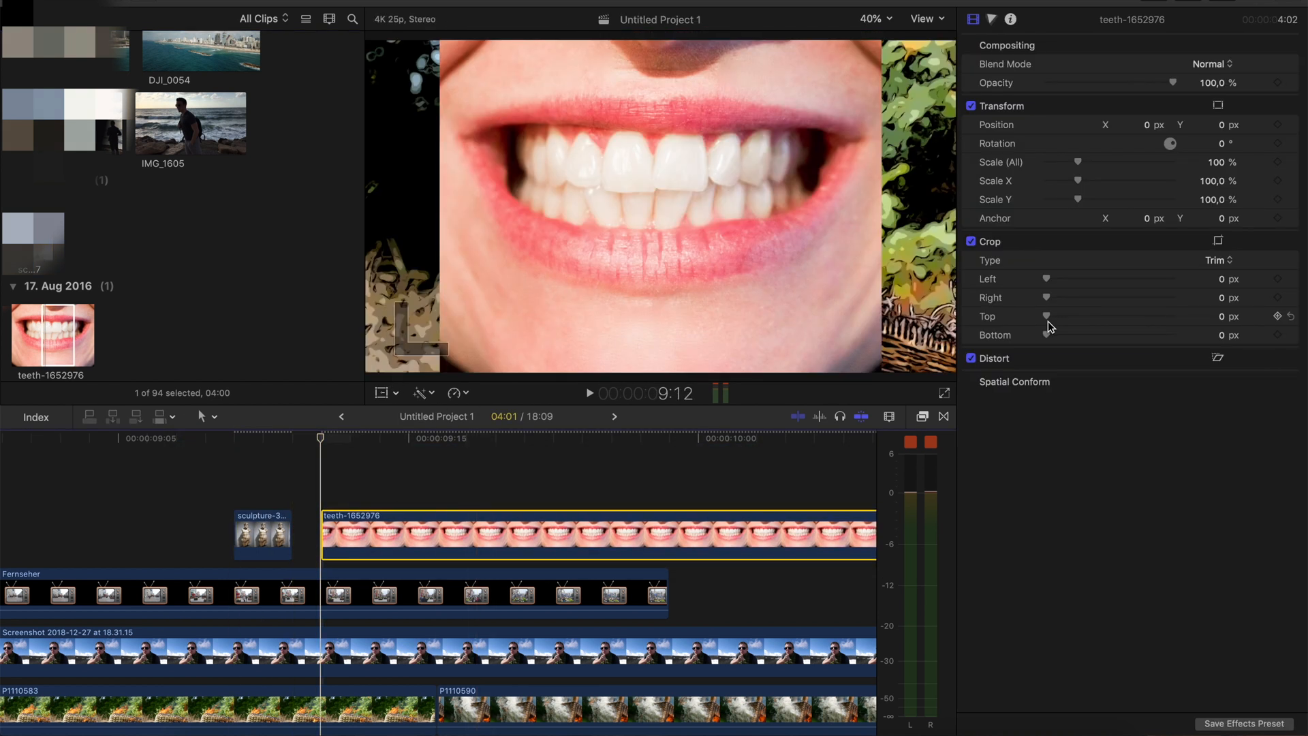
pyautogui.moveTo(1048, 338); pyautogui.dragTo(1065, 316)
pyautogui.moveTo(1078, 162); pyautogui.dragTo(1056, 178)
pyautogui.moveTo(1053, 173); pyautogui.dragTo(1051, 174)
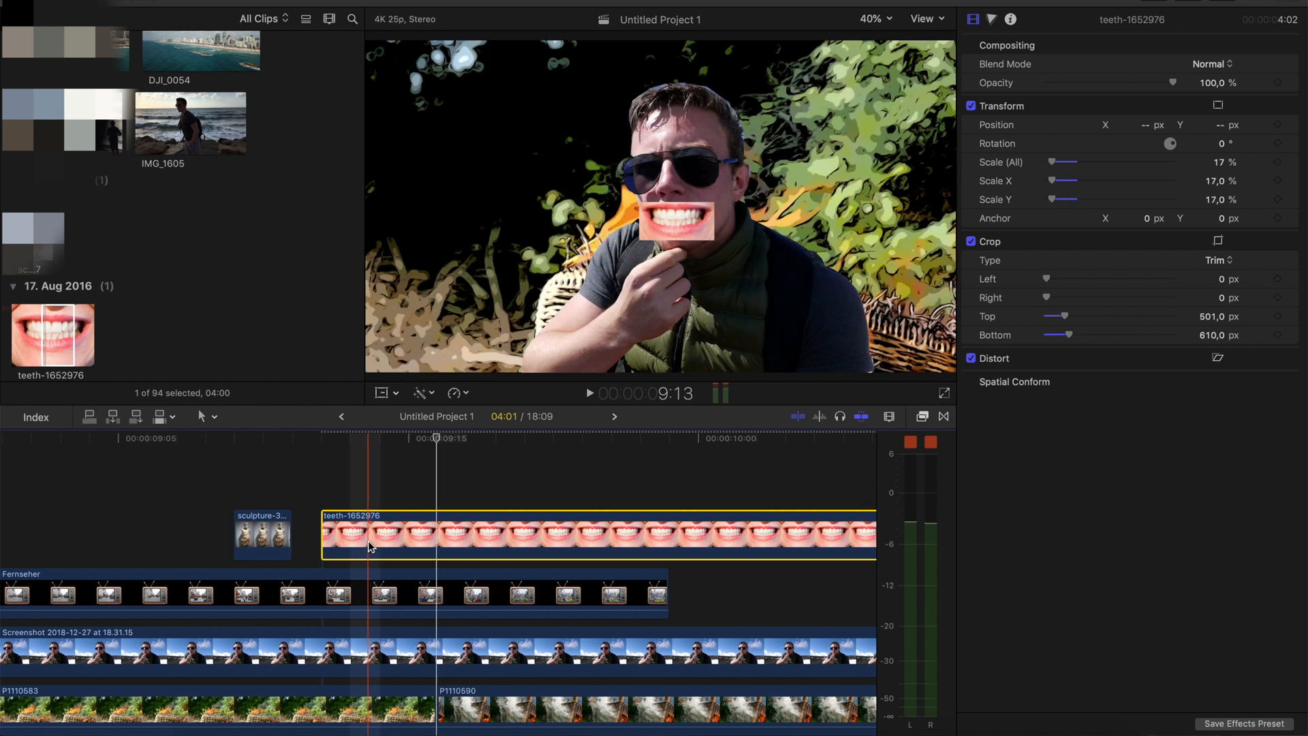
# Cut the teeth-1652976 clip at 9:13 and delete the remainder after the cut
pyautogui.press('b')
pyautogui.click(369, 543)
pyautogui.press('a')
pyautogui.click(443, 555)
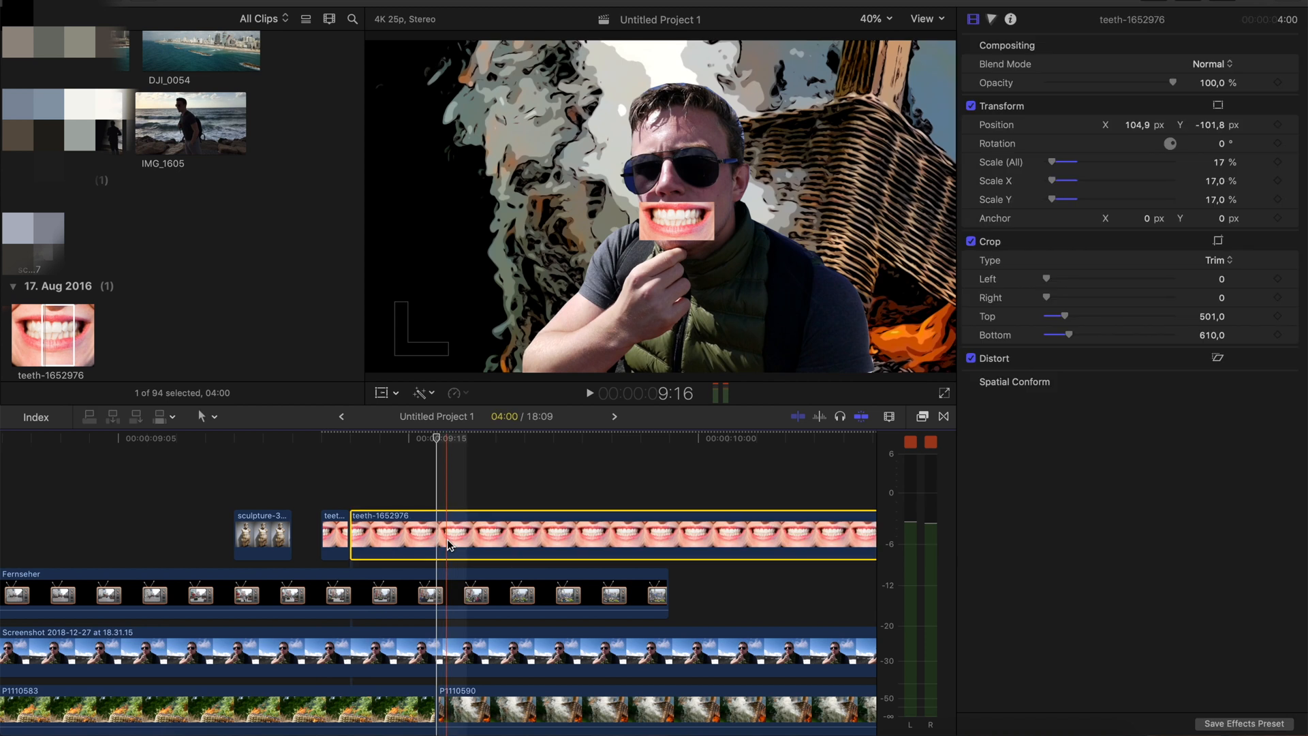
pyautogui.press('Delete')
# Import the Future_earth picture from the desktop and place it at 9:13, directly after the teeth clip, as a very short clip
pyautogui.scroll(-10, 230, 310)
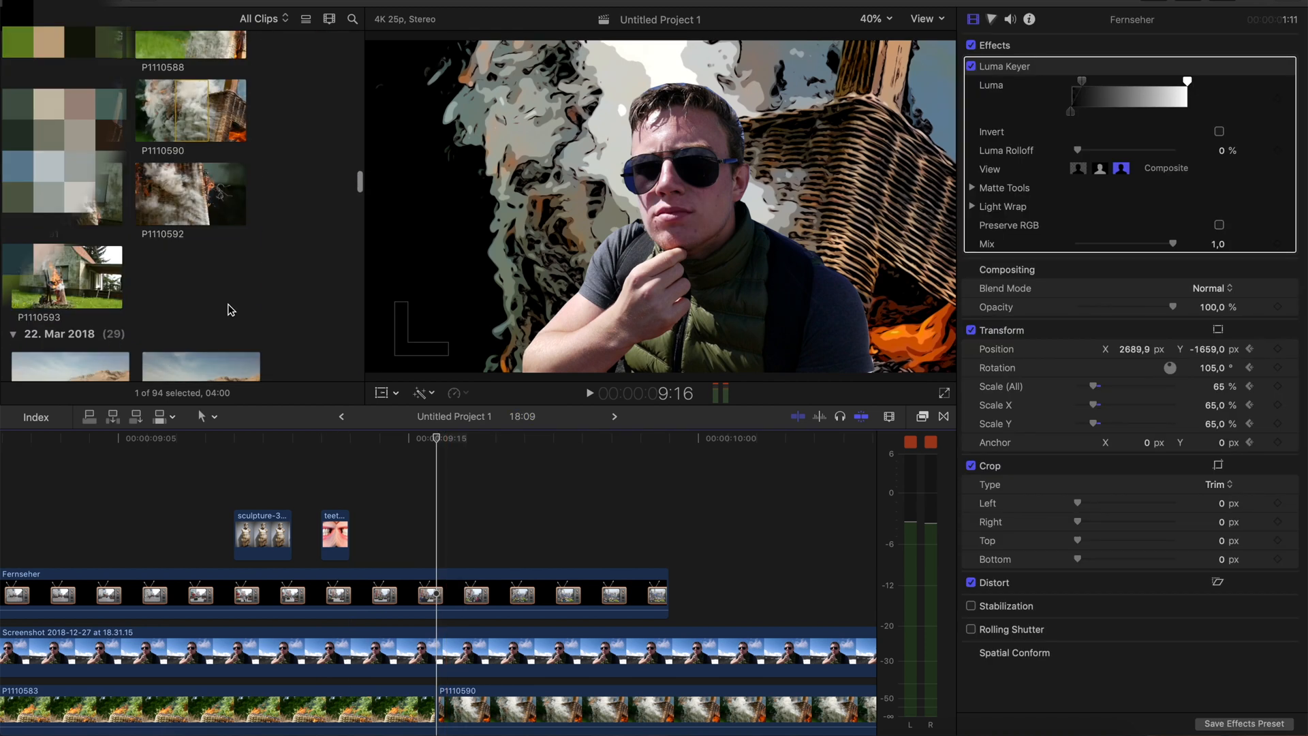
pyautogui.scroll(8, 231, 112)
pyautogui.moveTo(234, 4); pyautogui.dragTo(867, 10)
pyautogui.moveTo(109, 429); pyautogui.dragTo(740, 293)
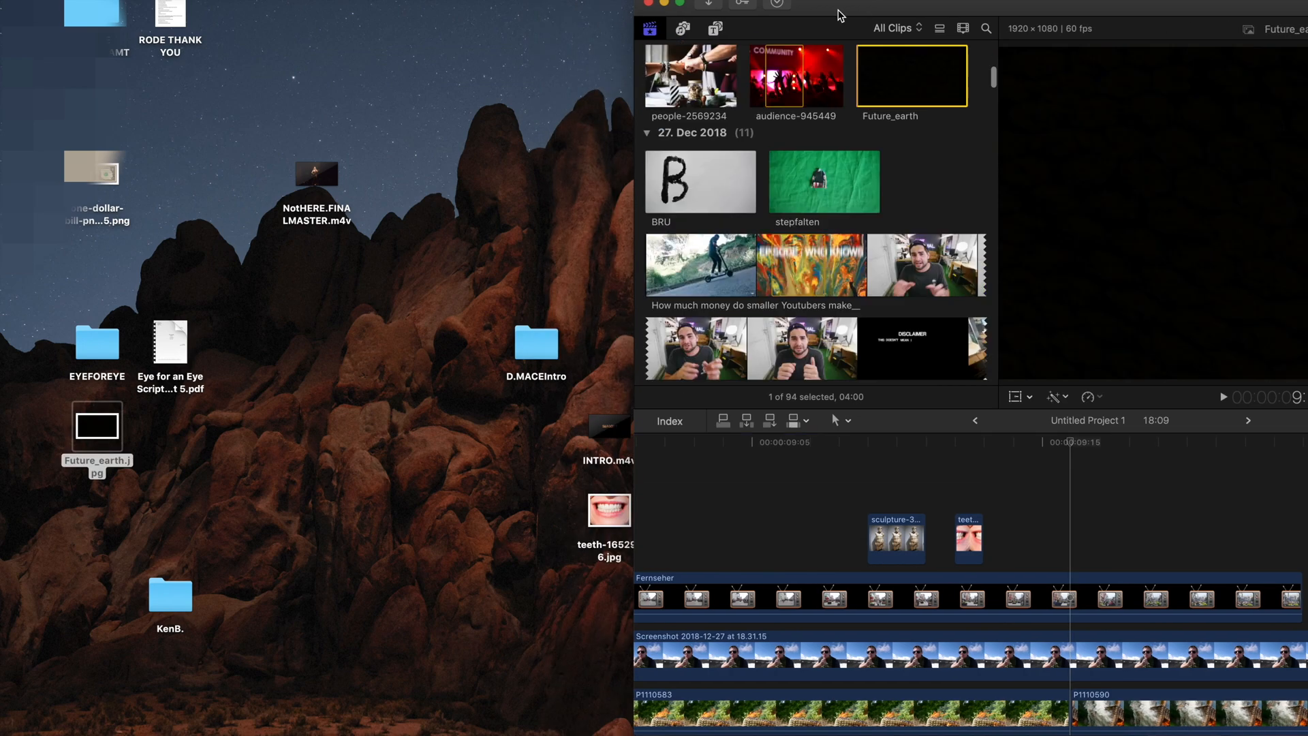
pyautogui.moveTo(839, 9); pyautogui.dragTo(43, 6)
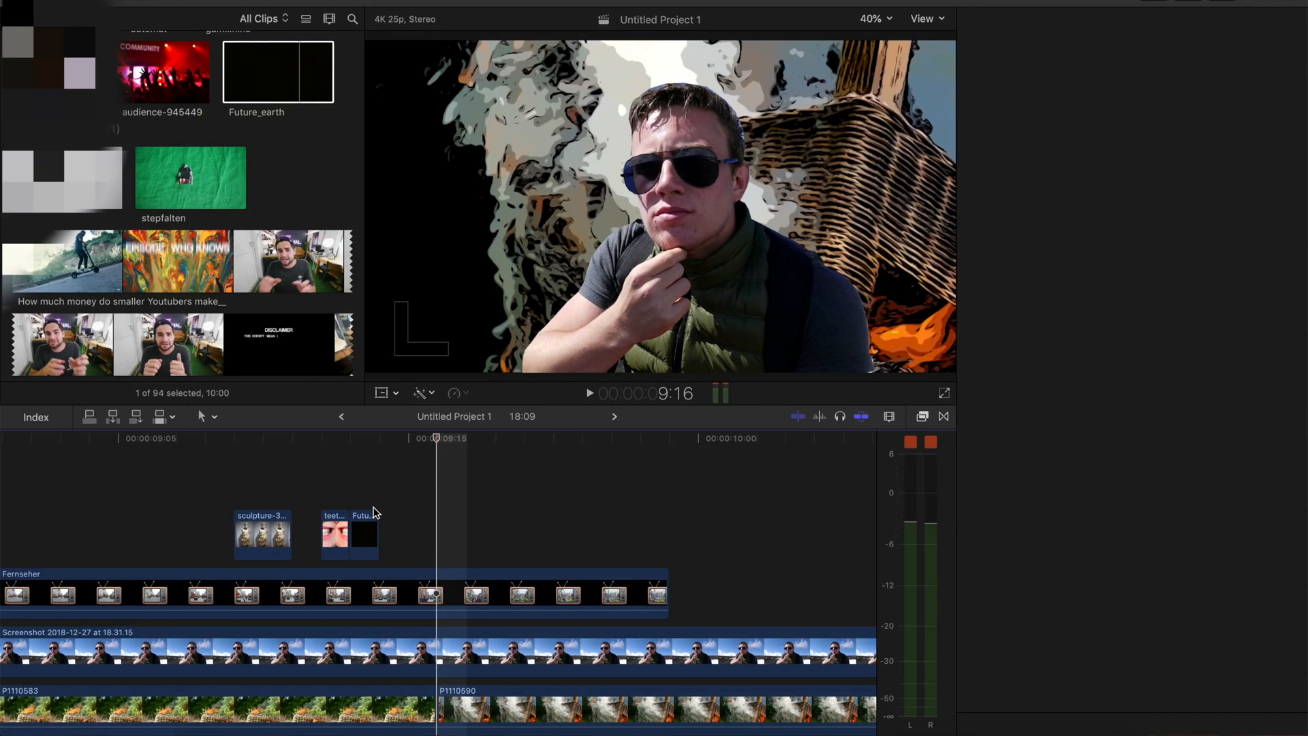
pyautogui.click(371, 521)
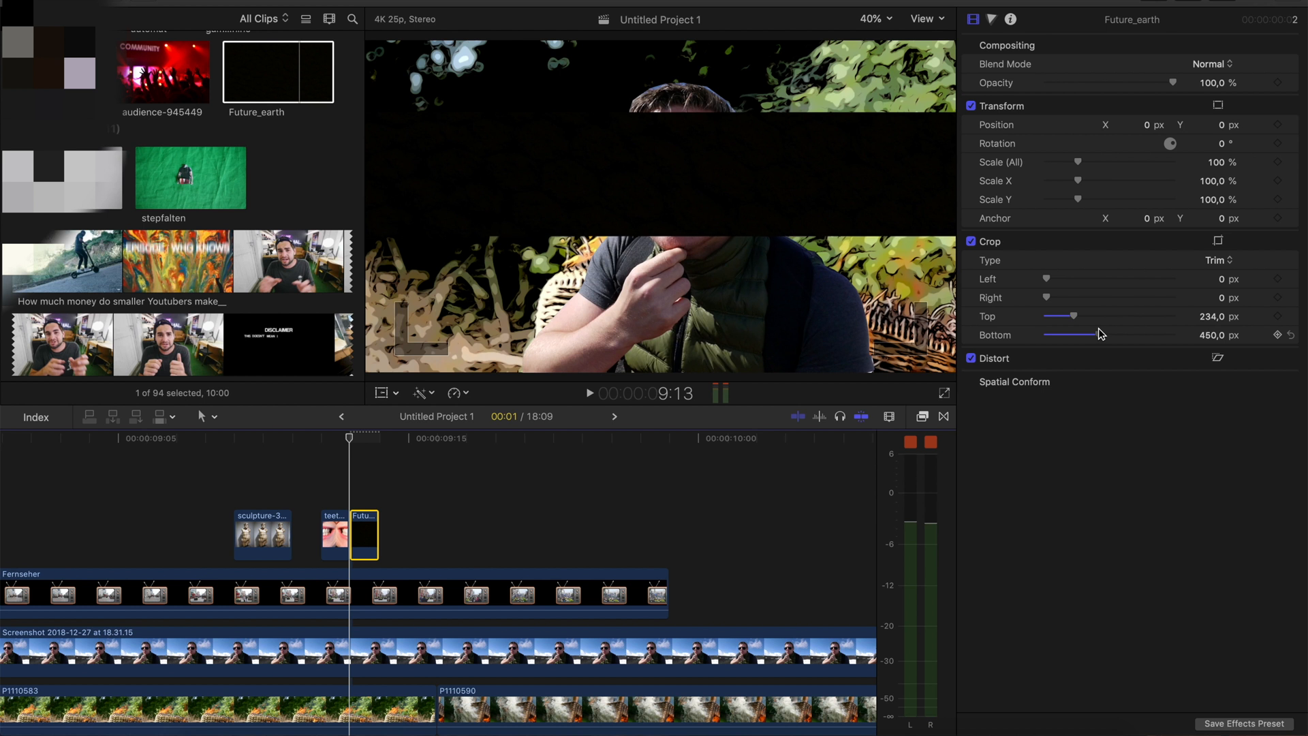
# Crop Future_earth by top 234 and bottom 499 px, scale it to 19%, and lay it as a black bar over the portrait's sunglasses
pyautogui.moveTo(1098, 328); pyautogui.dragTo(1105, 328)
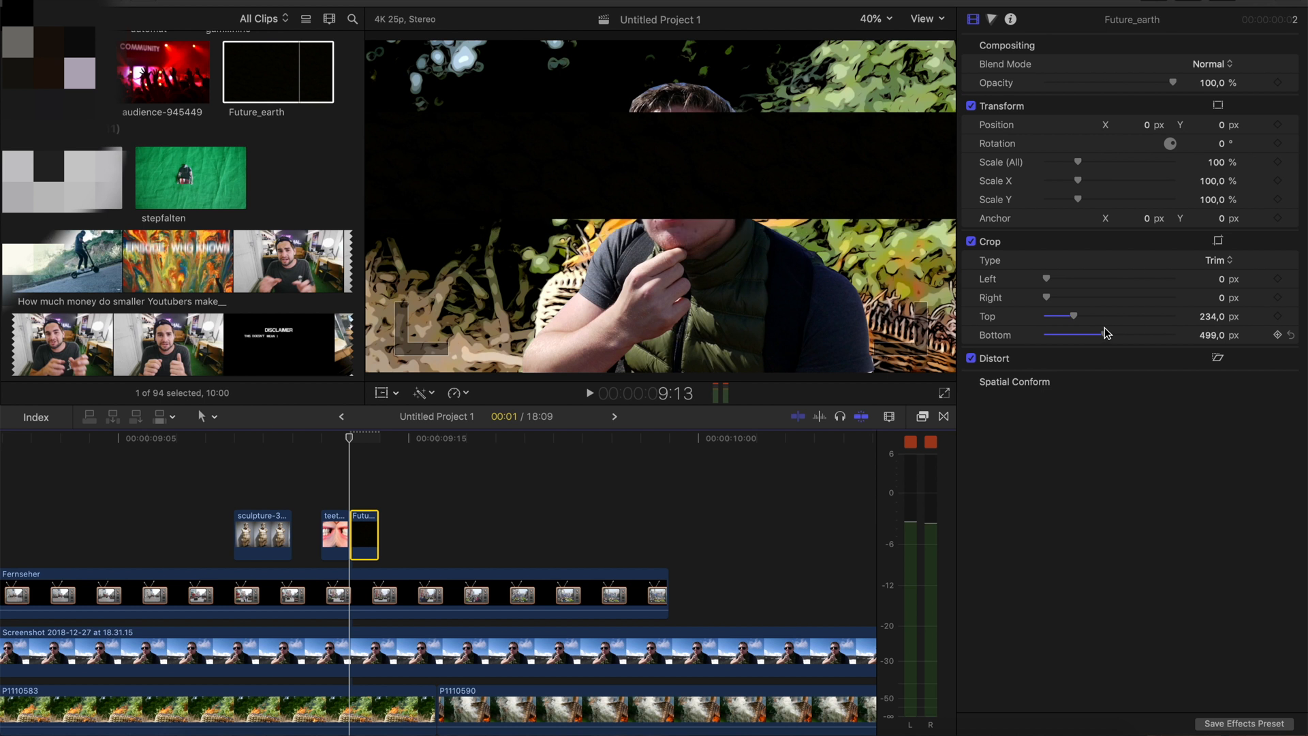
pyautogui.moveTo(1078, 162); pyautogui.dragTo(1053, 165)
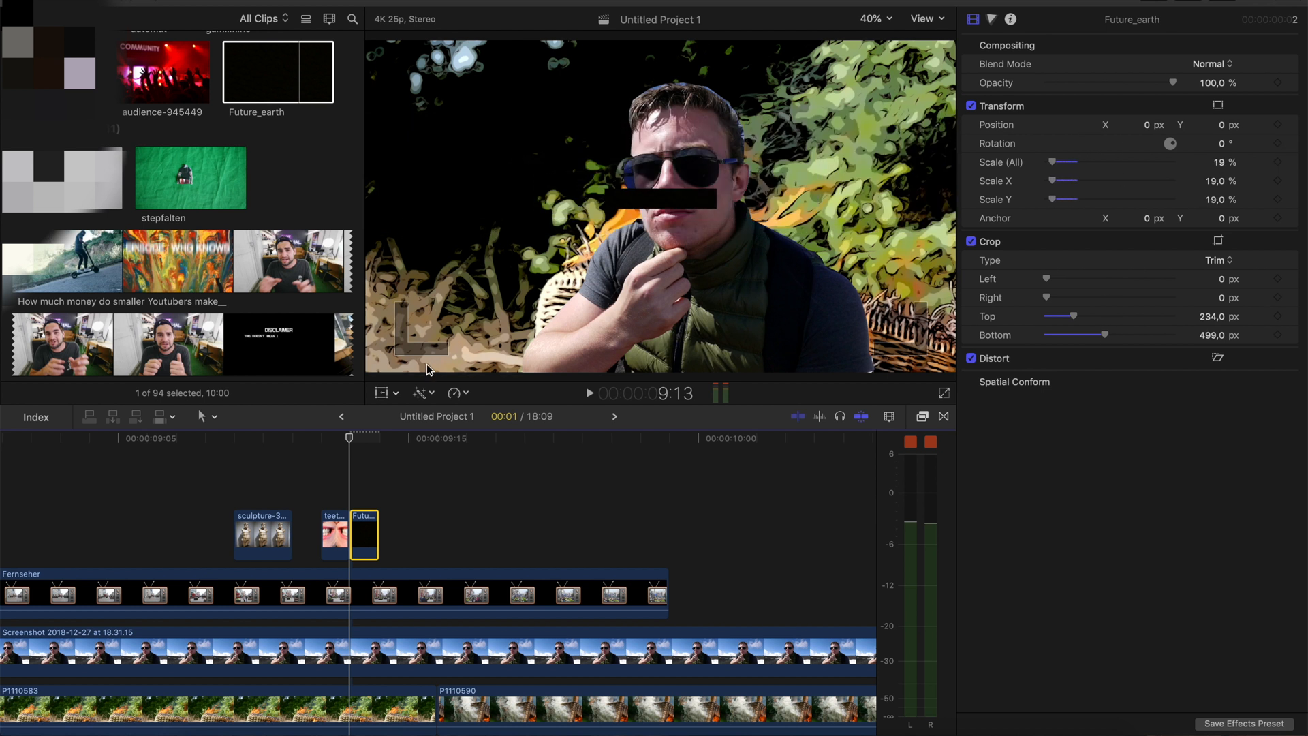
pyautogui.click(377, 394)
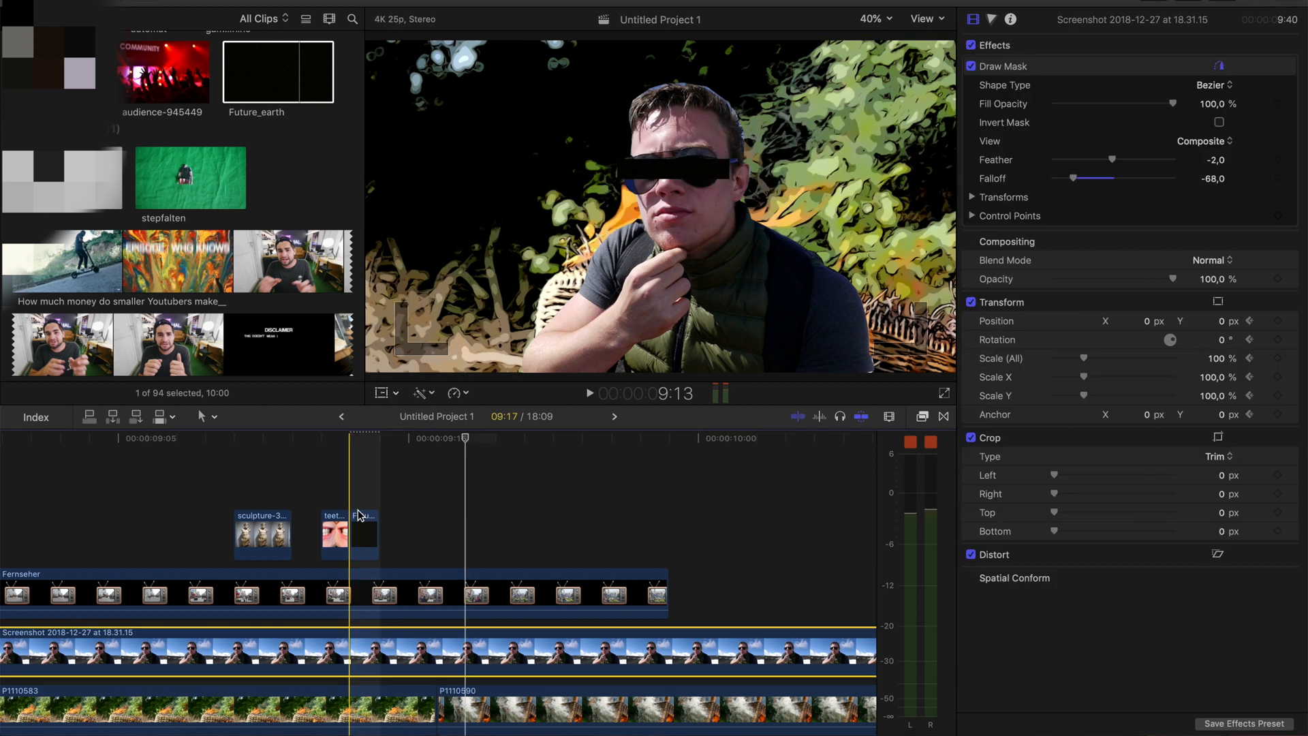
# Repeat the short teeth and black bar clips alternately above the portrait up to about 10:07 and preview the flickering sequence
pyautogui.moveTo(366, 536)
pyautogui.mouseDown()
pyautogui.moveTo(395, 535)
pyautogui.moveTo(376, 532)
pyautogui.mouseUp()
pyautogui.moveTo(405, 533); pyautogui.dragTo(322, 529)
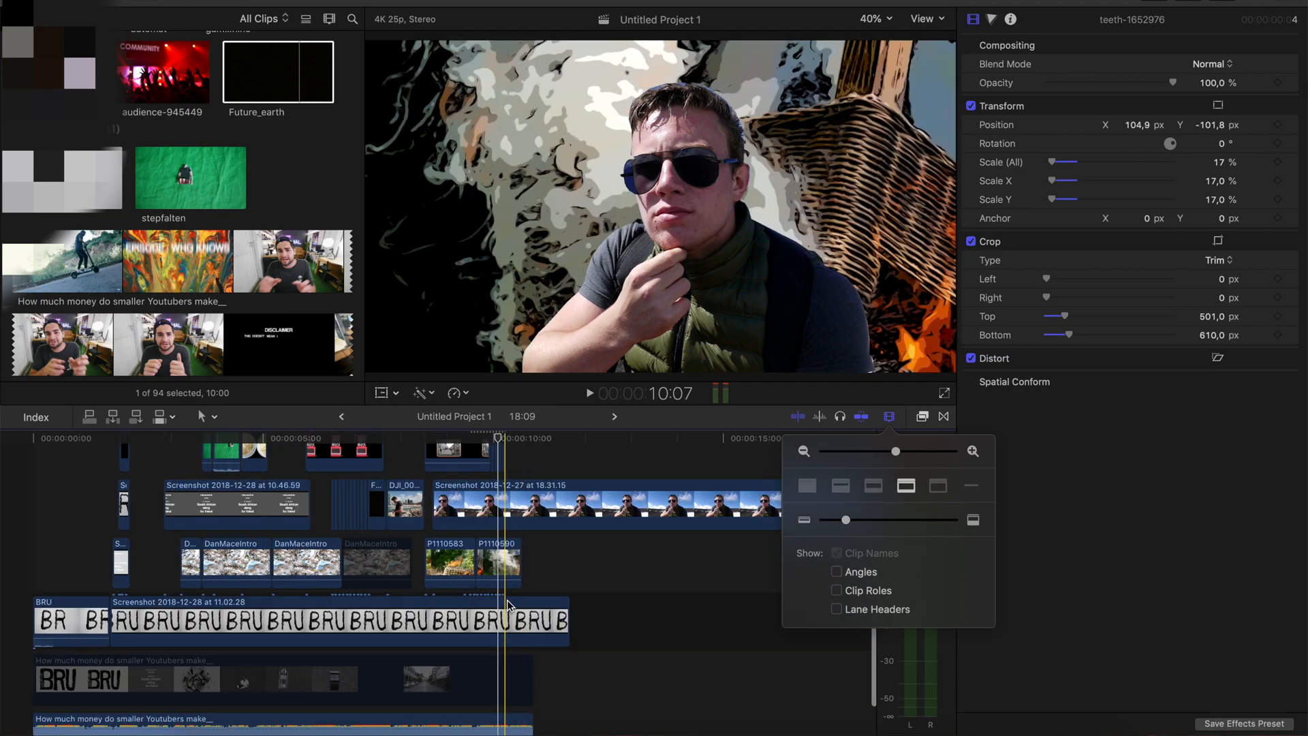
pyautogui.press('space')
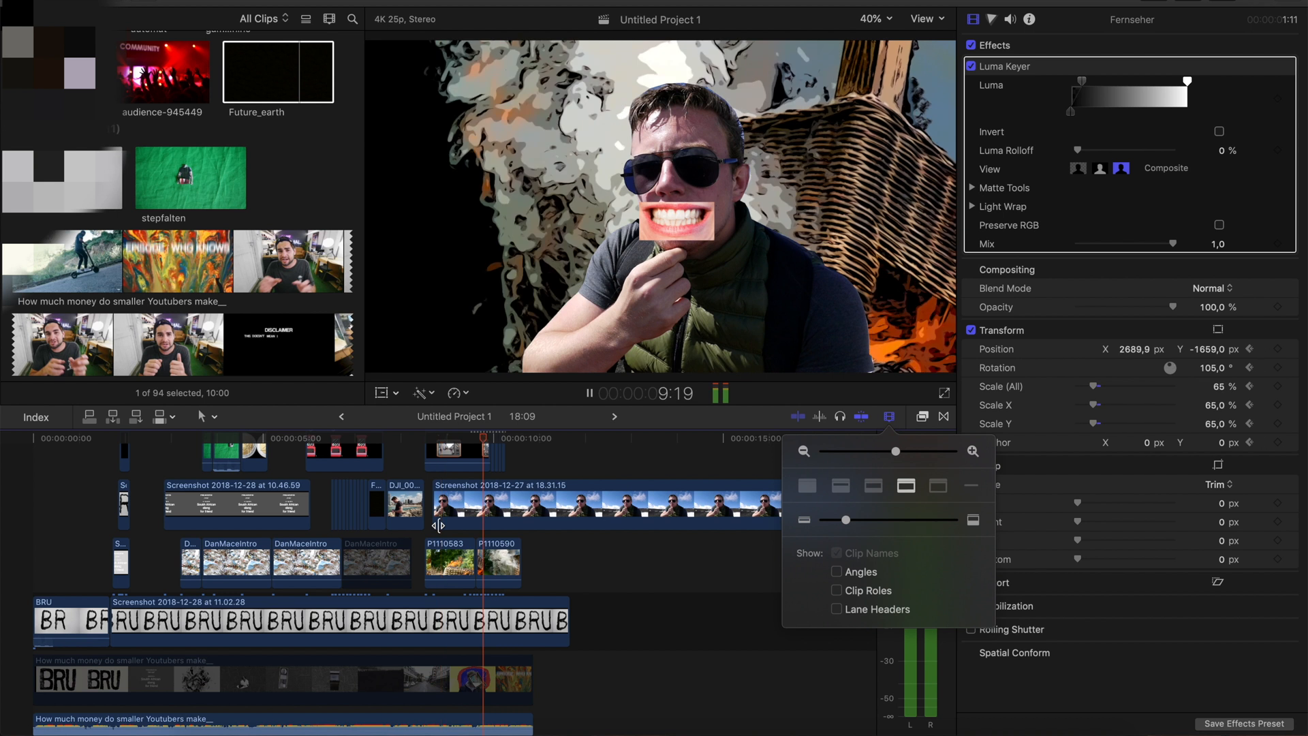
pyautogui.press('space')
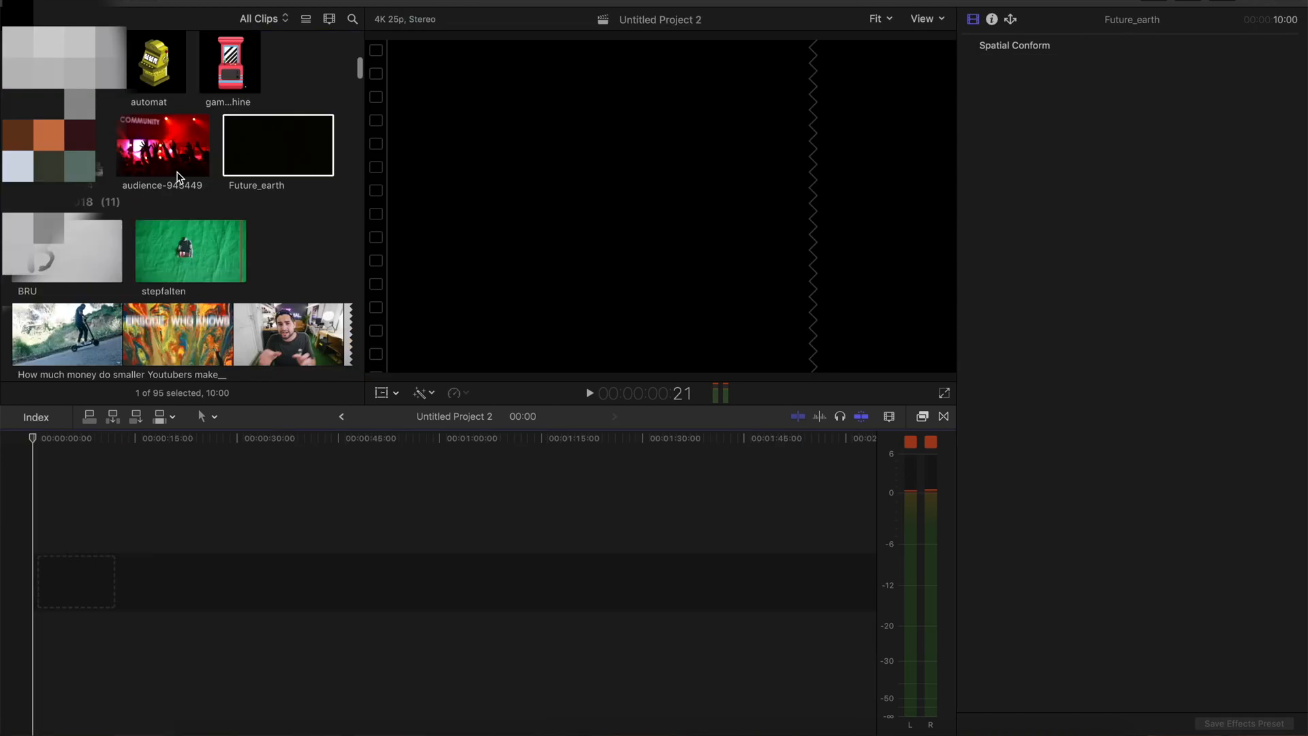
# Place a Custom title at the start of the empty Untitled Project 2 and enter FILMMAGIC as its text
pyautogui.press('alt+super+1')
pyautogui.scroll(-5, 178, 276)
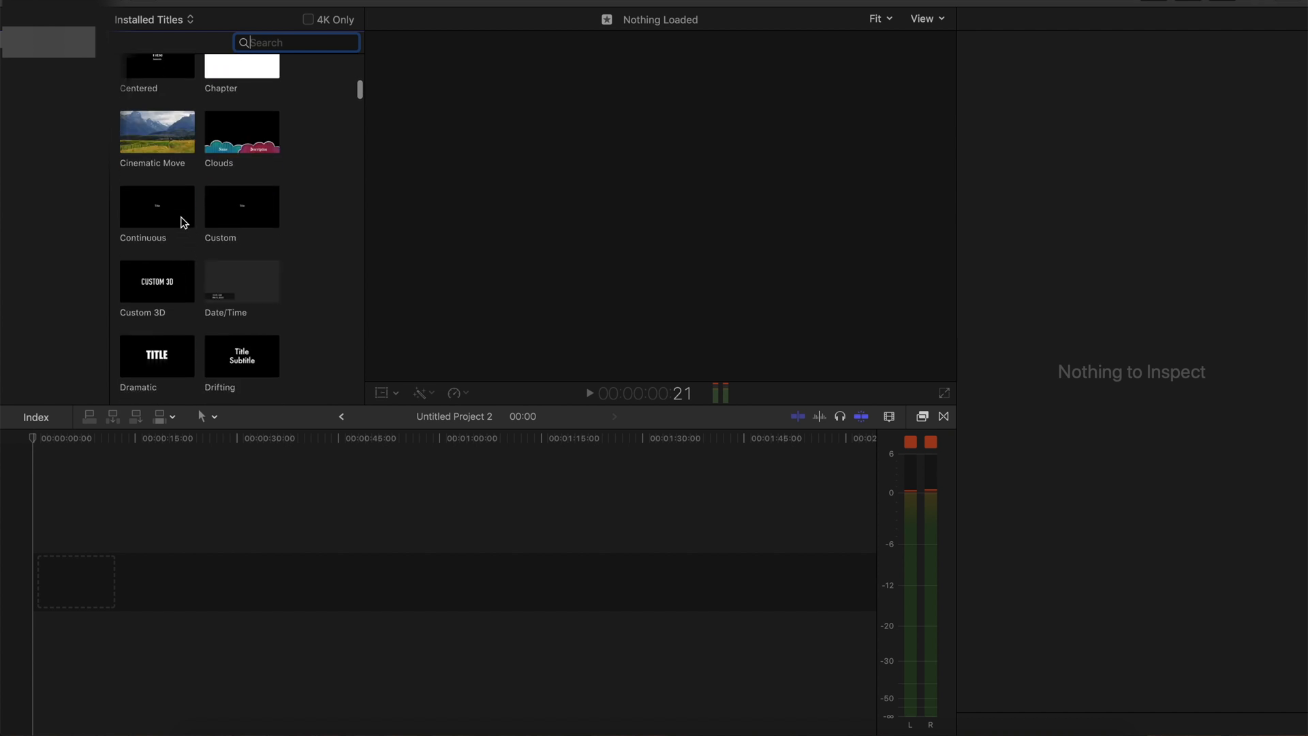
pyautogui.moveTo(183, 222); pyautogui.dragTo(64, 584)
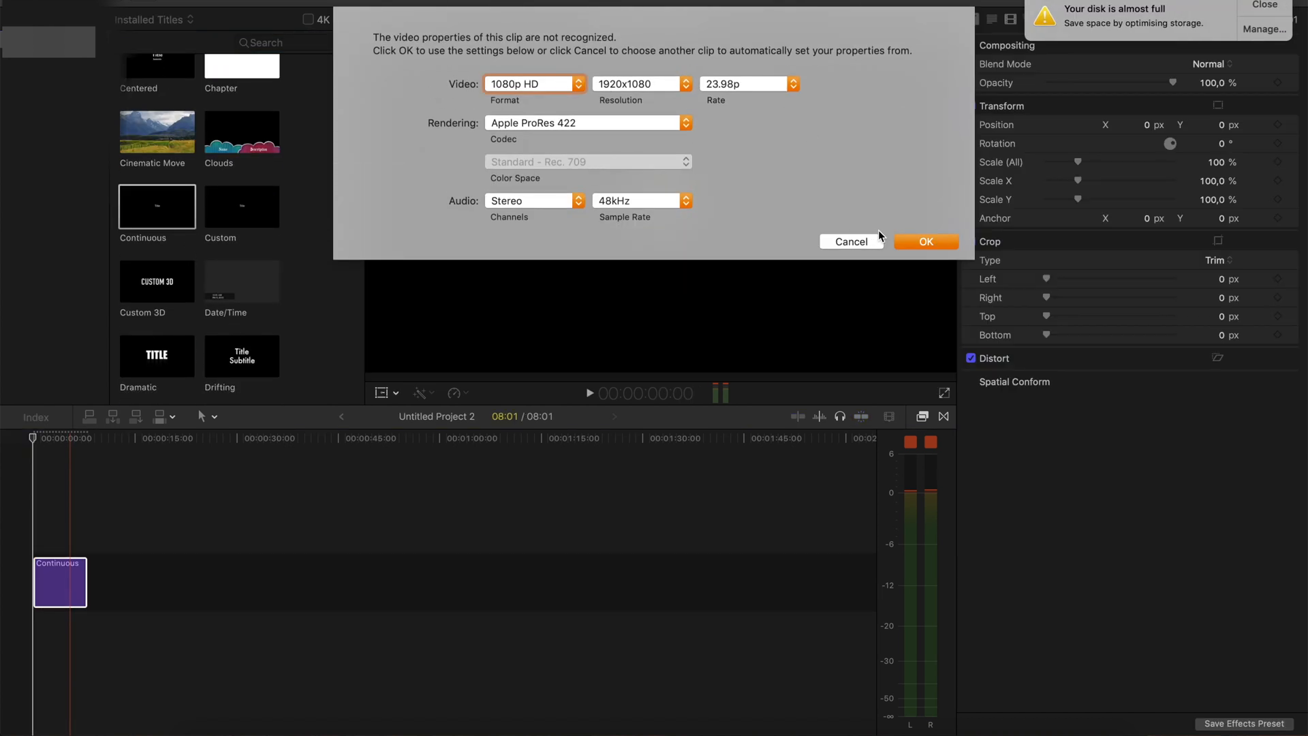
pyautogui.click(851, 242)
pyautogui.moveTo(239, 198); pyautogui.dragTo(51, 582)
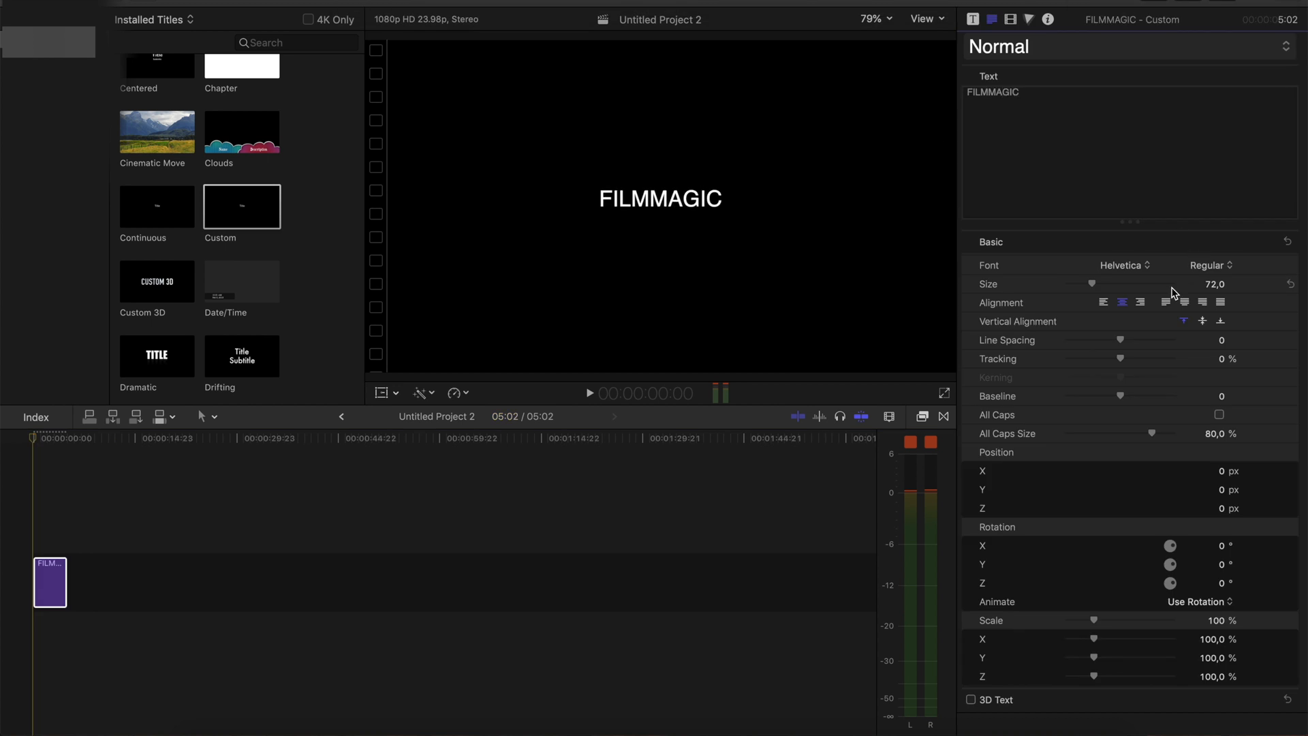
# Change the title text to lowercase filmmagic in the Coolvetica font at size 111
pyautogui.click(1150, 270)
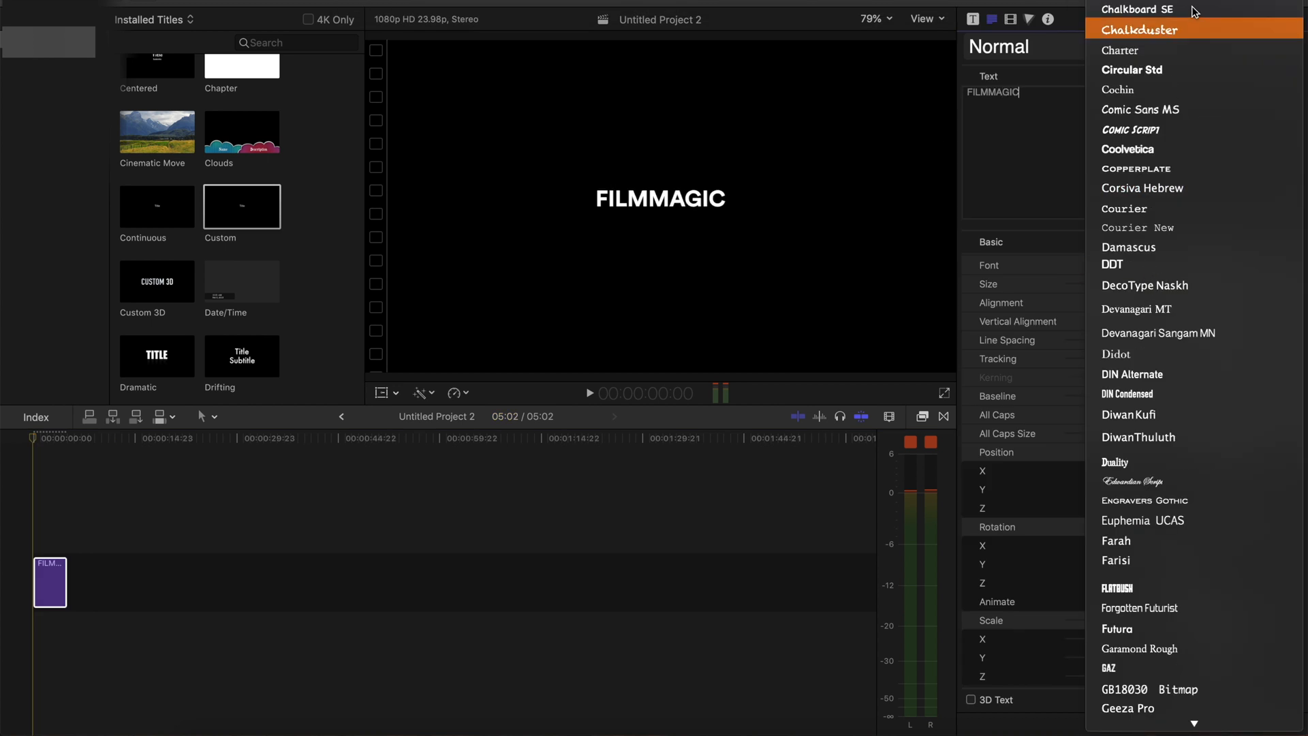
pyautogui.scroll(4, 1134, 6)
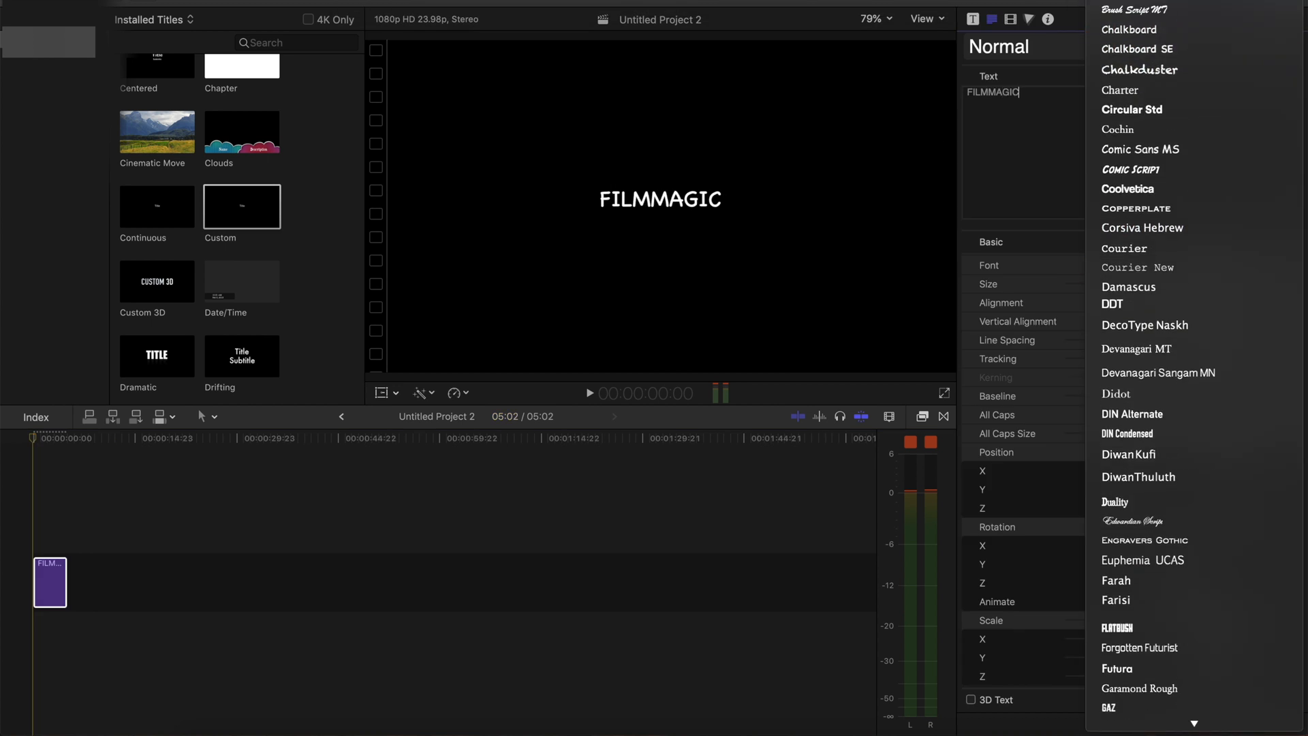
pyautogui.click(1167, 244)
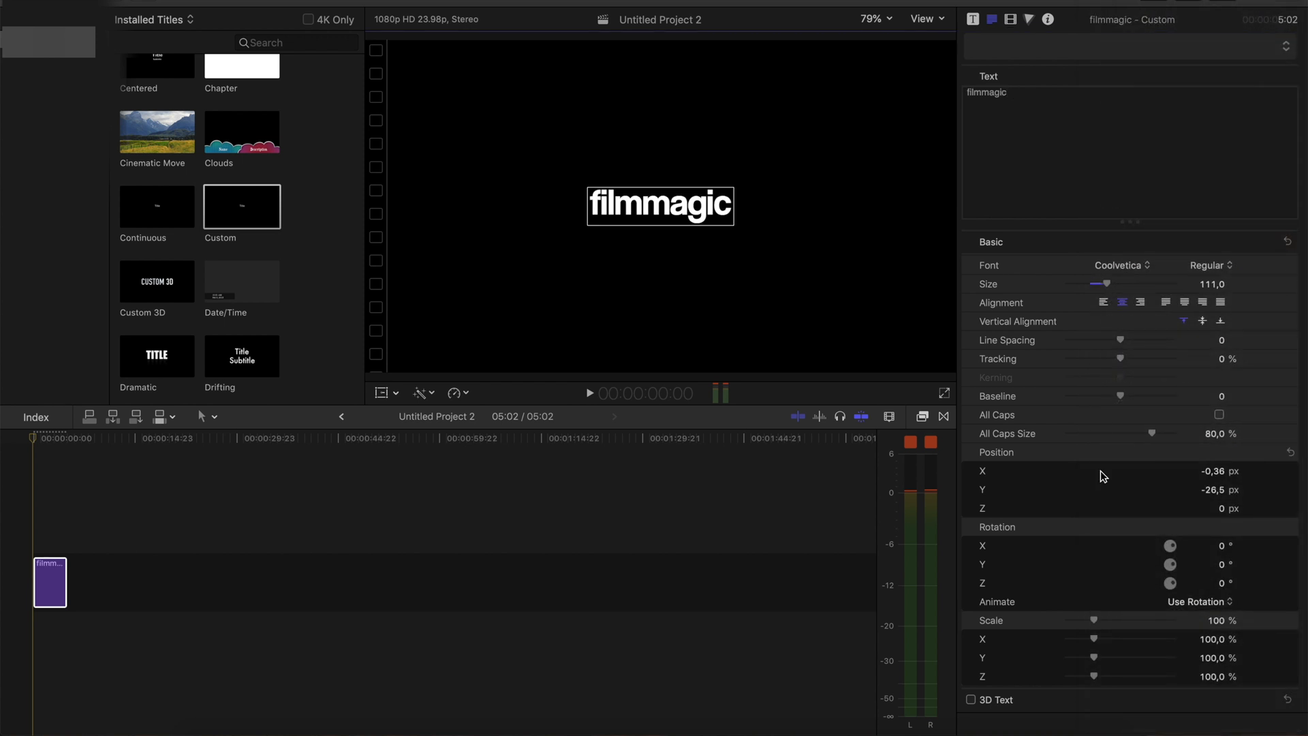
# Change the face color of the filmmagic title to bright green
pyautogui.scroll(-3, 1099, 484)
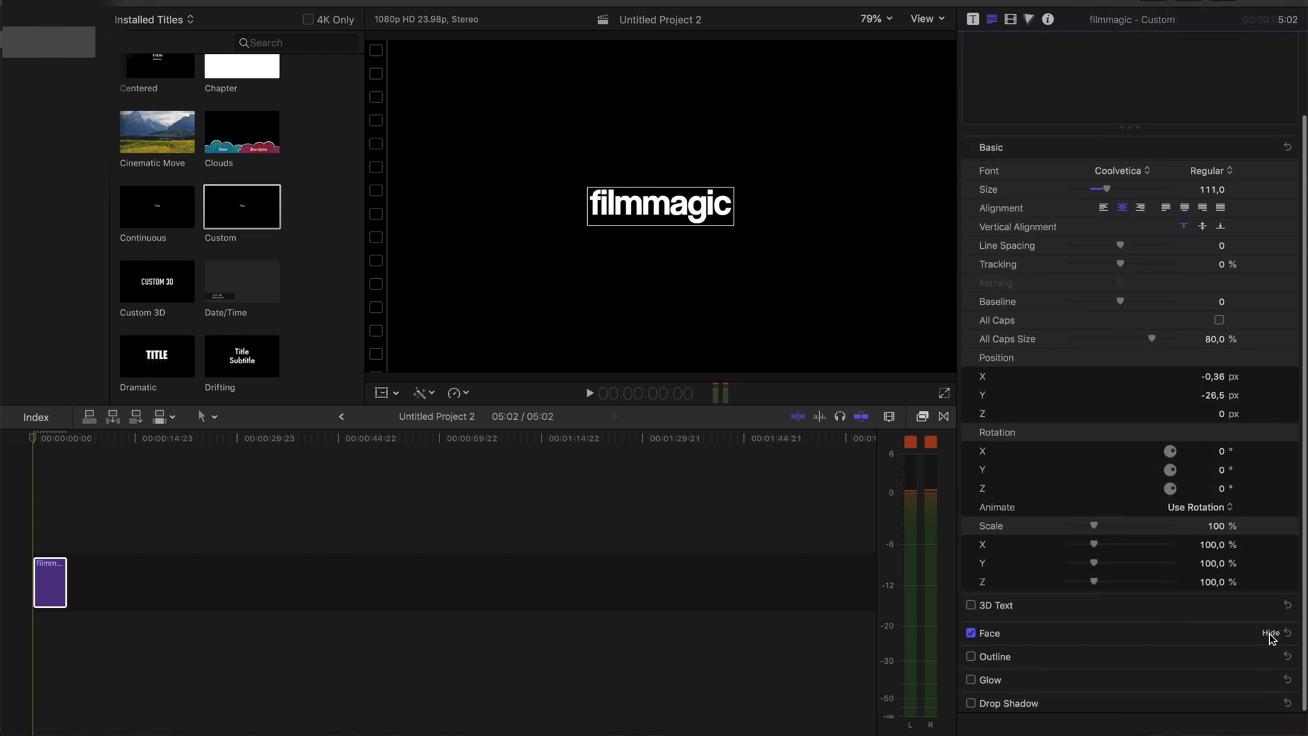
pyautogui.click(1270, 634)
pyautogui.click(1210, 671)
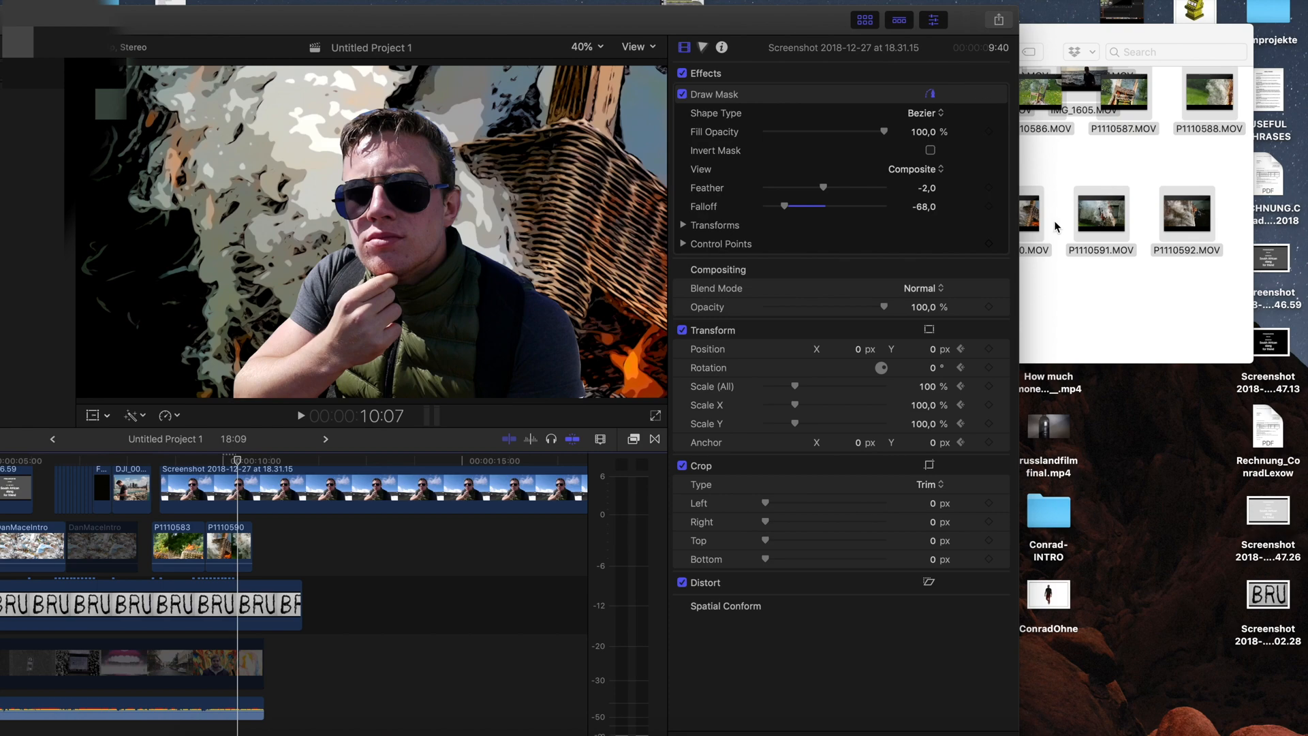
# Import the green filmmagic screenshot from the desktop and place it above the portrait in Untitled Project 1
pyautogui.moveTo(1022, 54); pyautogui.dragTo(768, 55)
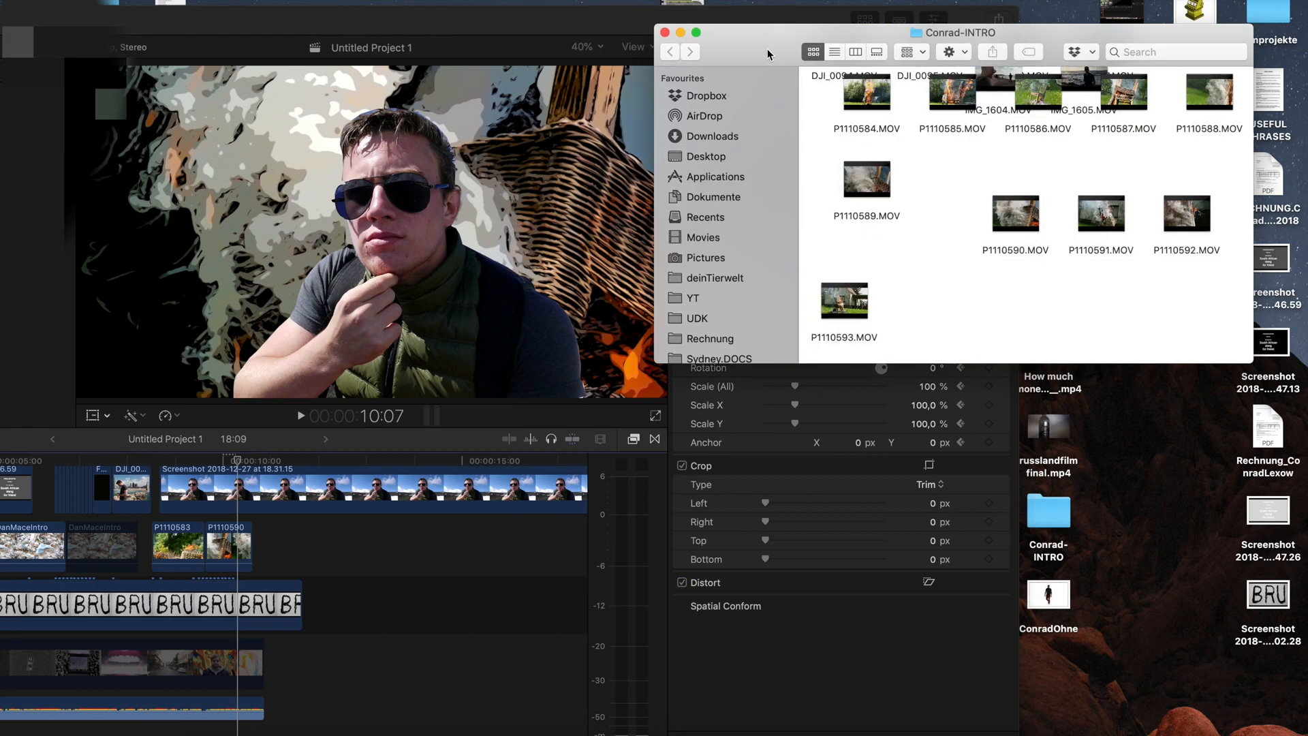
pyautogui.click(665, 33)
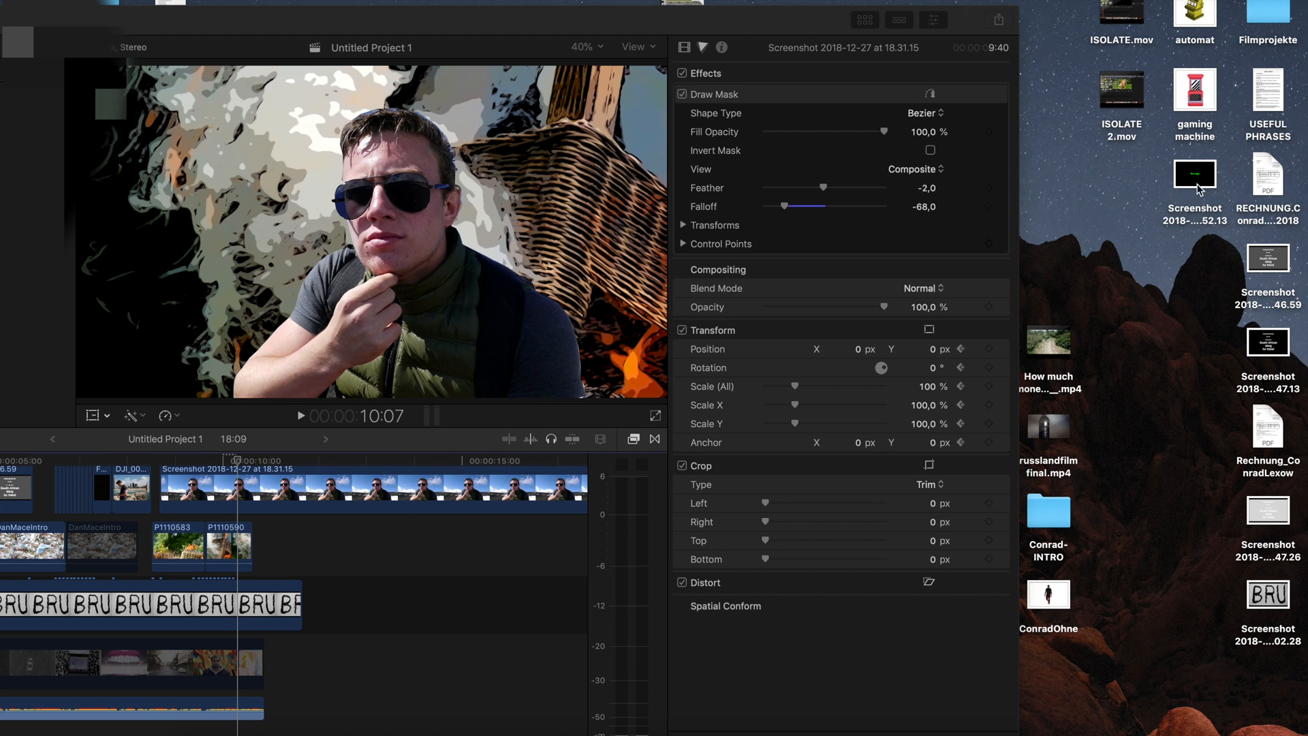
pyautogui.moveTo(1198, 187); pyautogui.dragTo(15, 208)
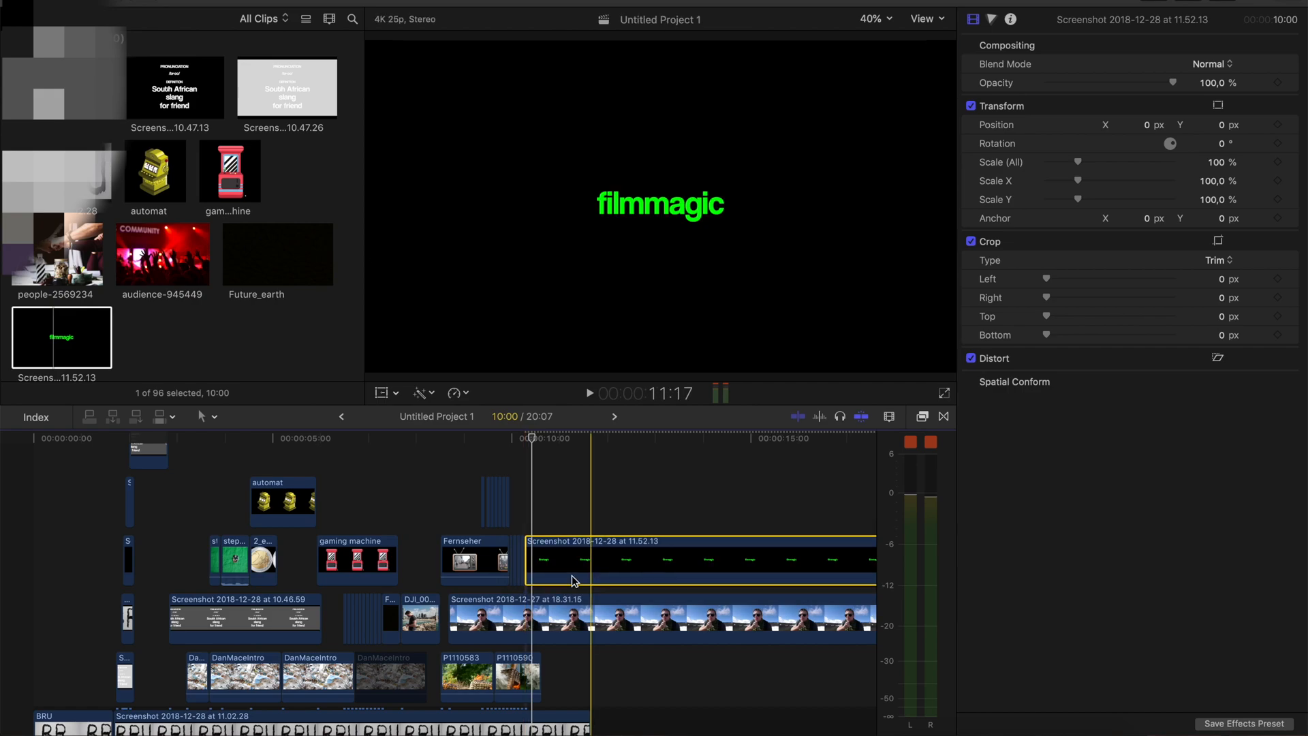
# Animate the portrait's exit by keyframing its transform at 10:06 and setting its X position to -3349 px at 10:10
pyautogui.click(526, 632)
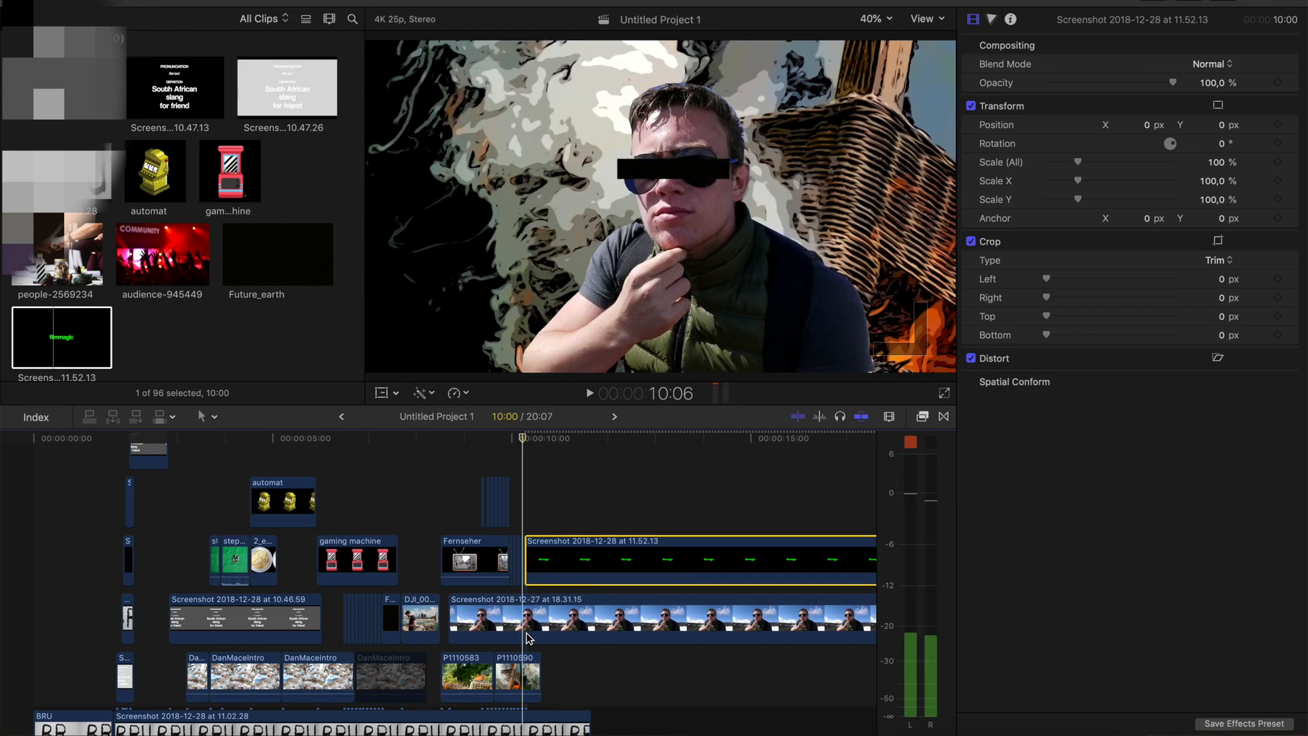
pyautogui.click(889, 416)
pyautogui.moveTo(900, 454); pyautogui.dragTo(920, 453)
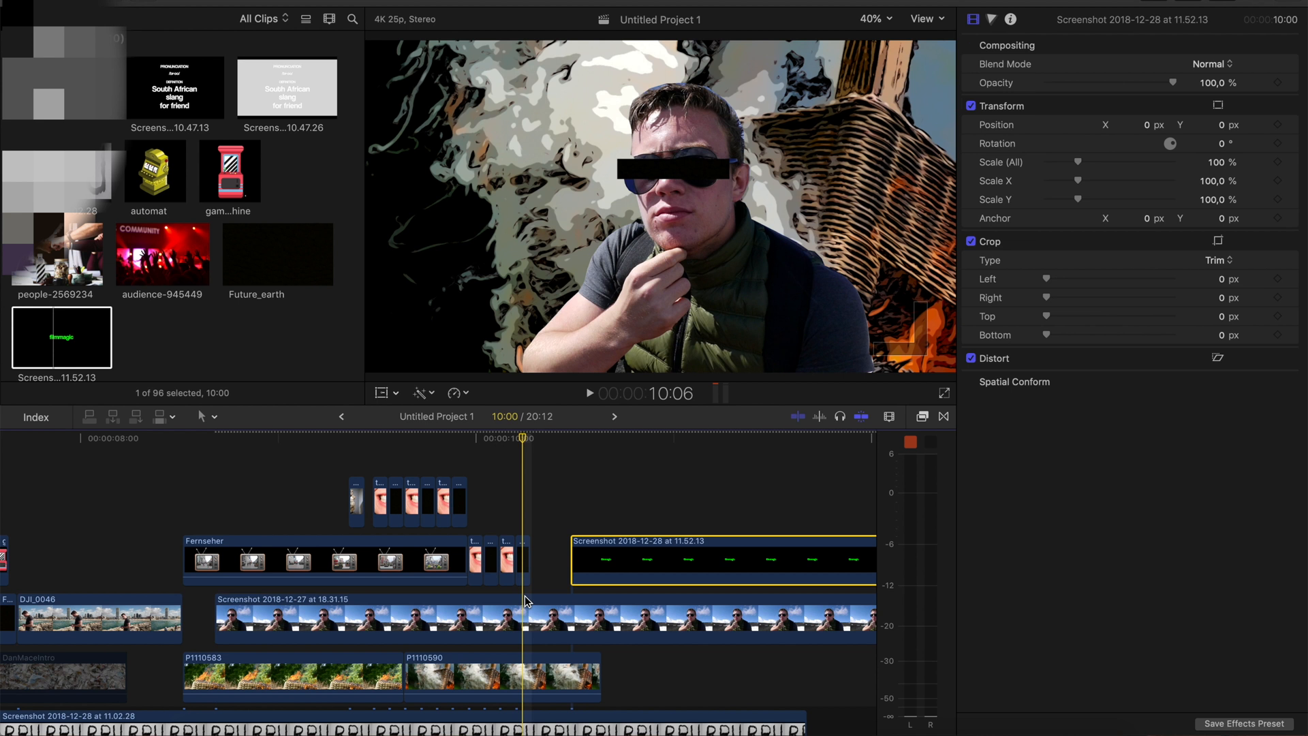
pyautogui.click(527, 601)
pyautogui.click(522, 626)
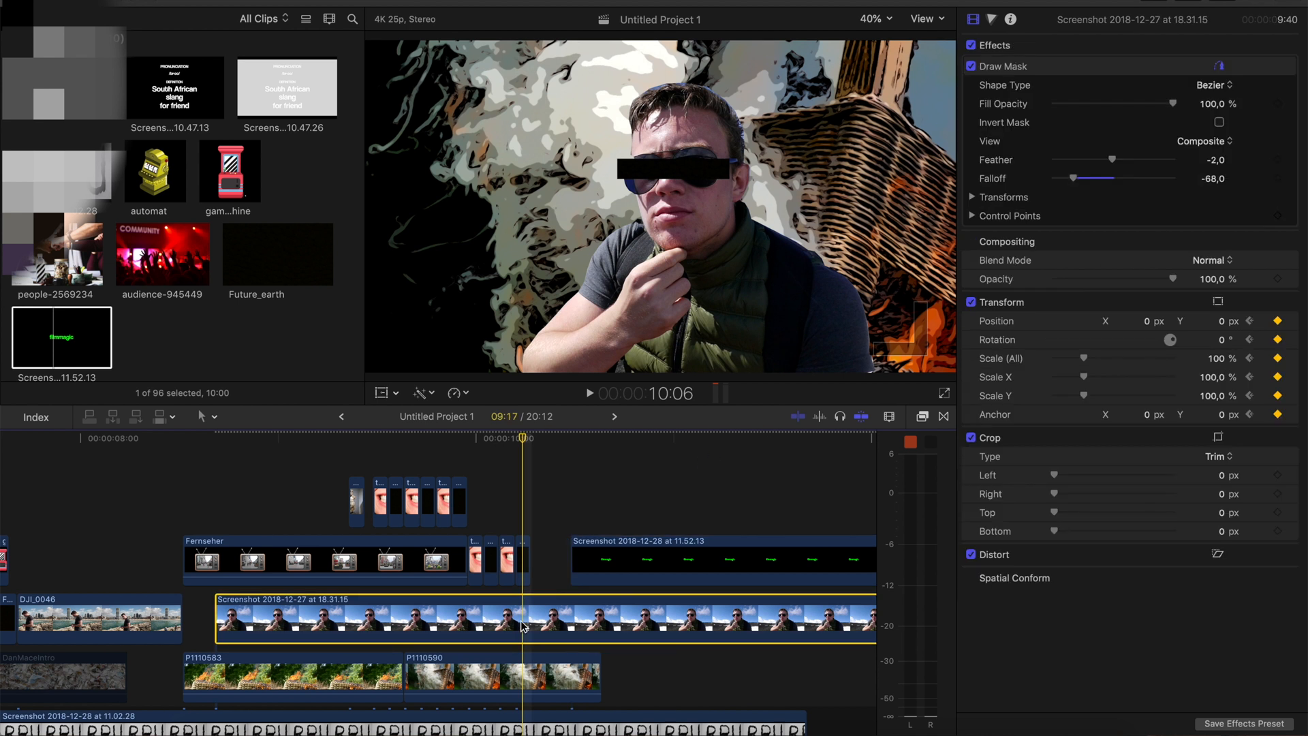
pyautogui.press('space')
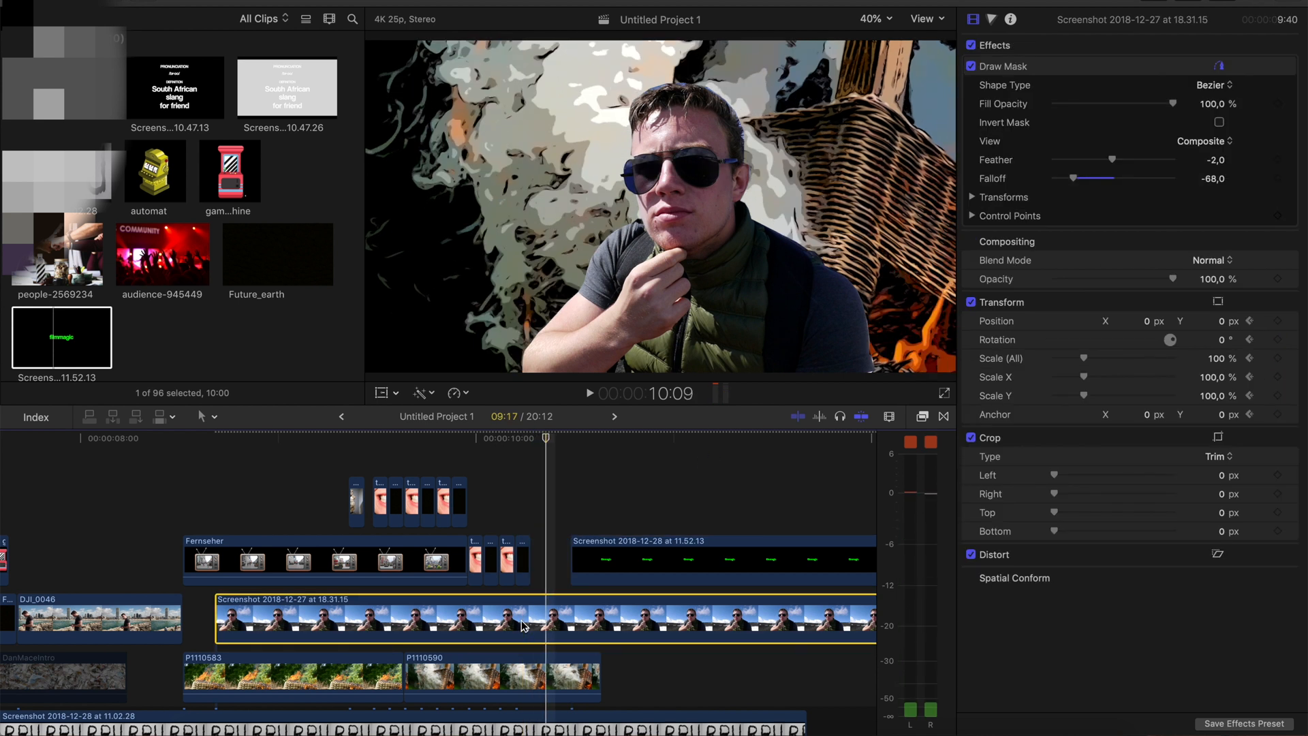
pyautogui.moveTo(1151, 324); pyautogui.dragTo(992, 325)
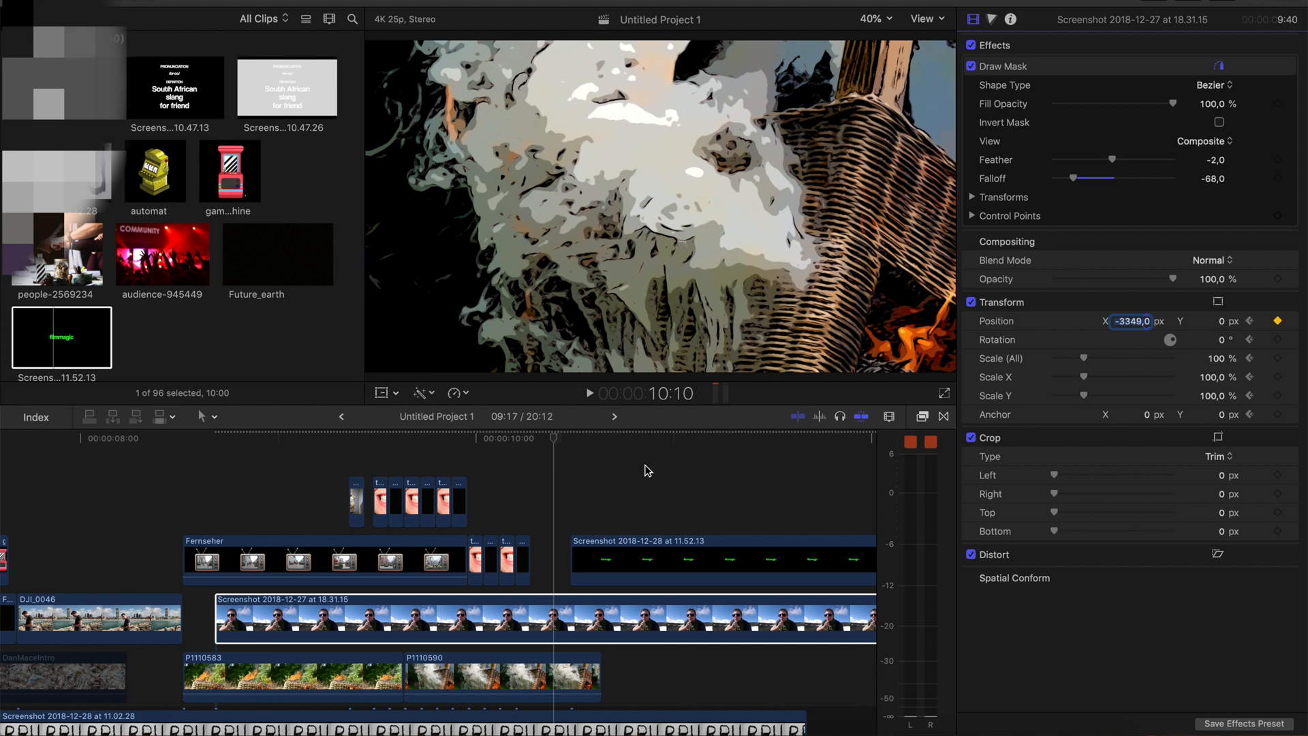
# Preview the portrait's exit and move the filmmagic screenshot clip to start at 10:07
pyautogui.click(502, 617)
pyautogui.press('space')
pyautogui.press('space')
pyautogui.press('Left')
pyautogui.press('Right')
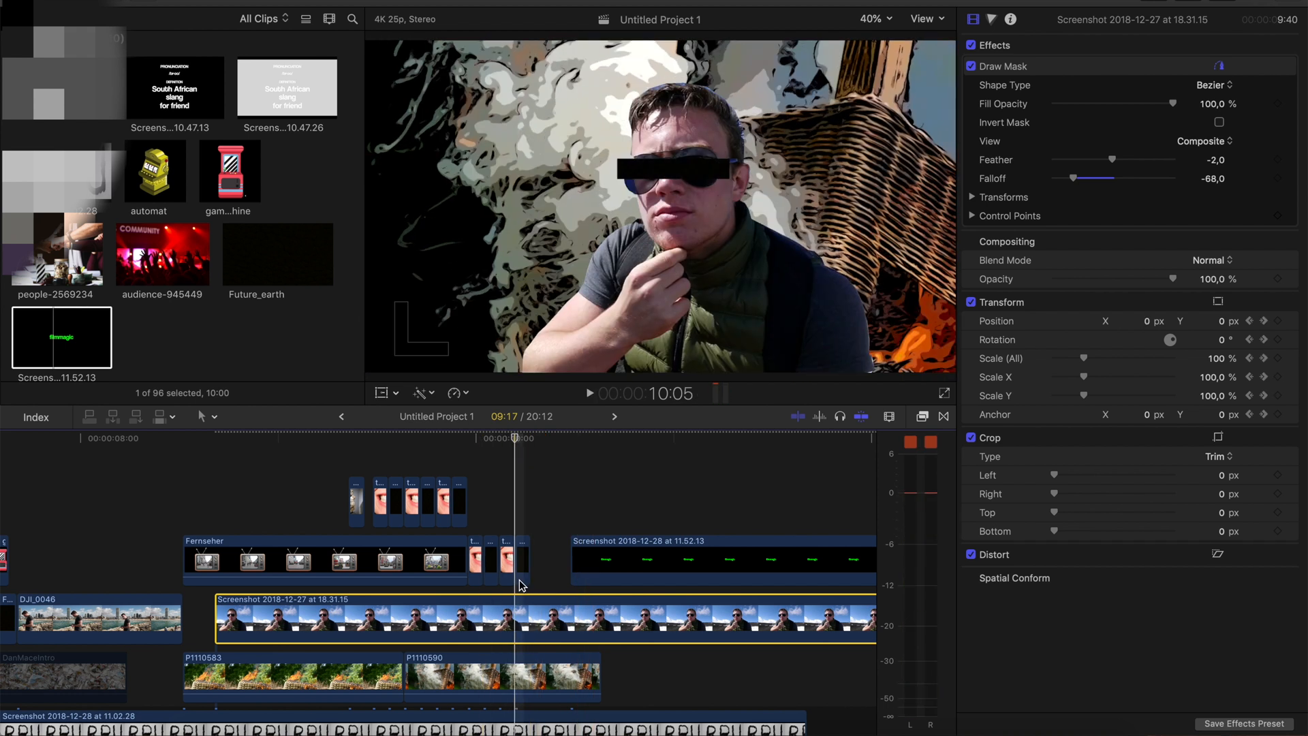
pyautogui.moveTo(594, 559); pyautogui.dragTo(552, 559)
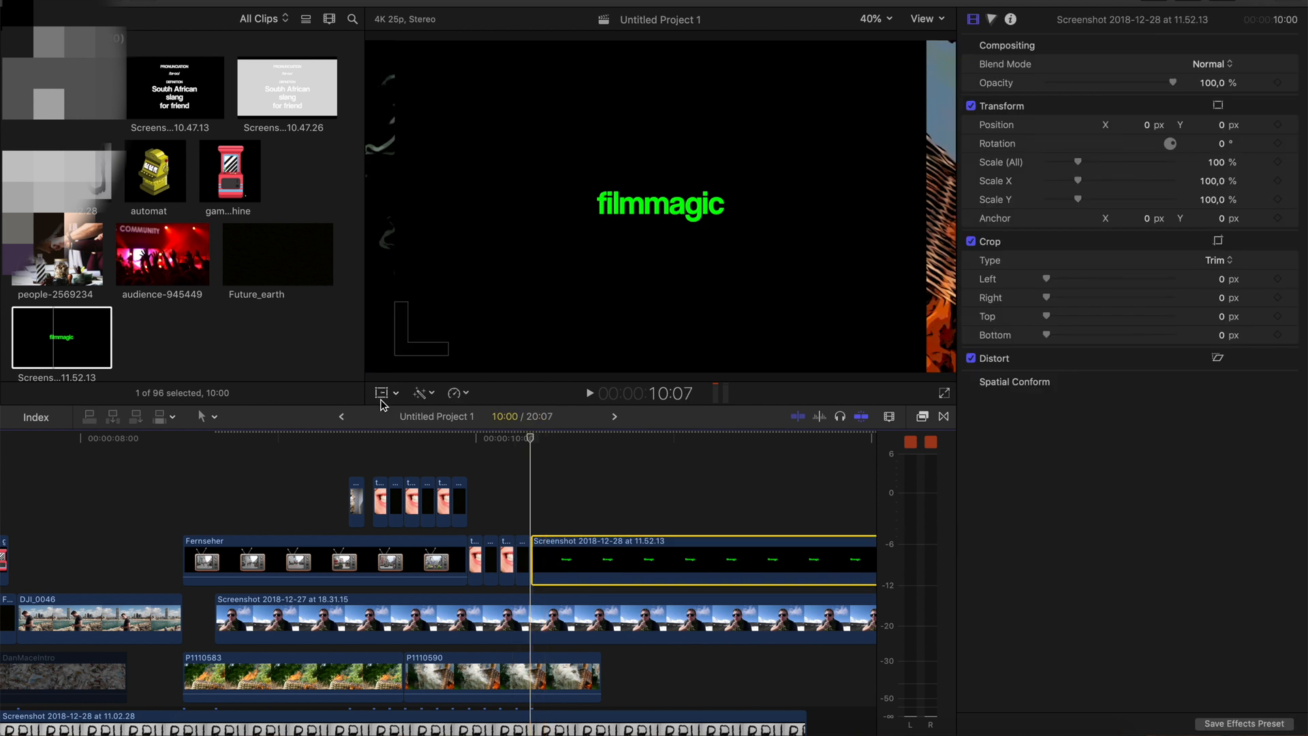
# Crop the filmmagic screenshot to fill the frame, removing 105 px each from its top and bottom
pyautogui.click(395, 394)
pyautogui.click(406, 429)
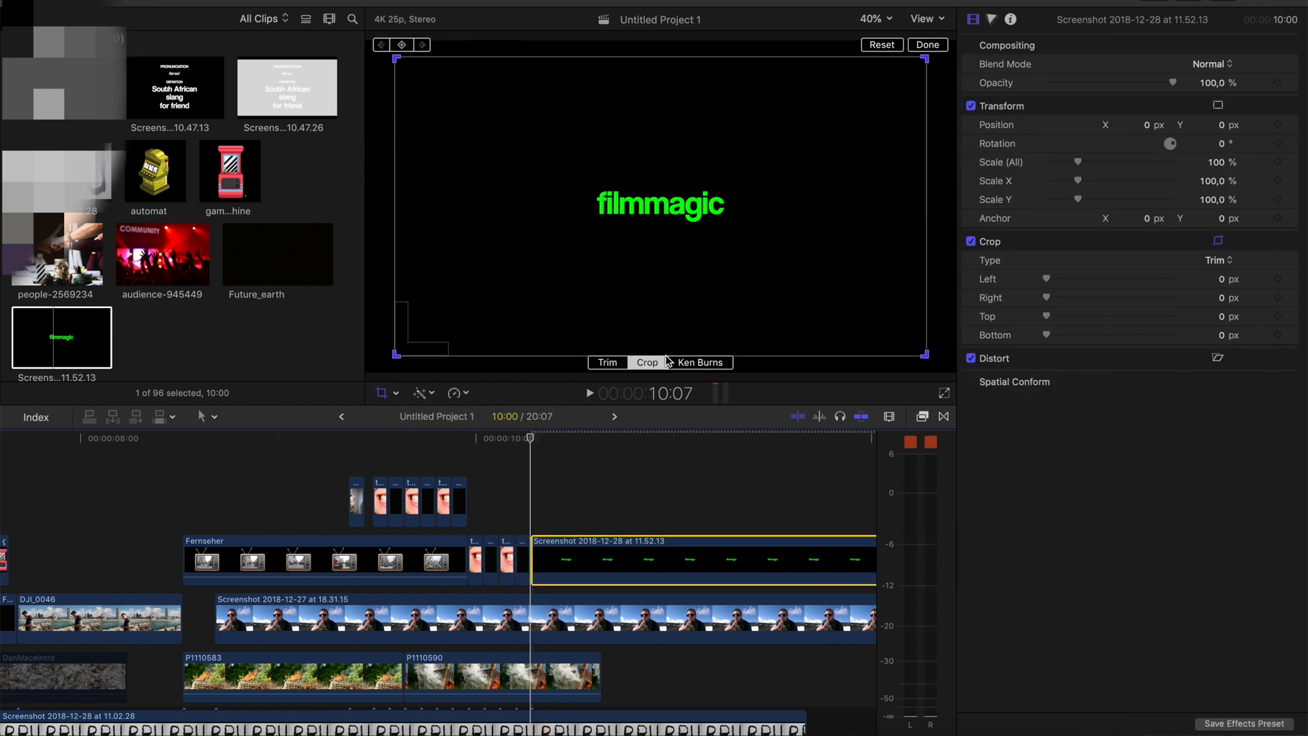
pyautogui.click(926, 57)
pyautogui.click(928, 45)
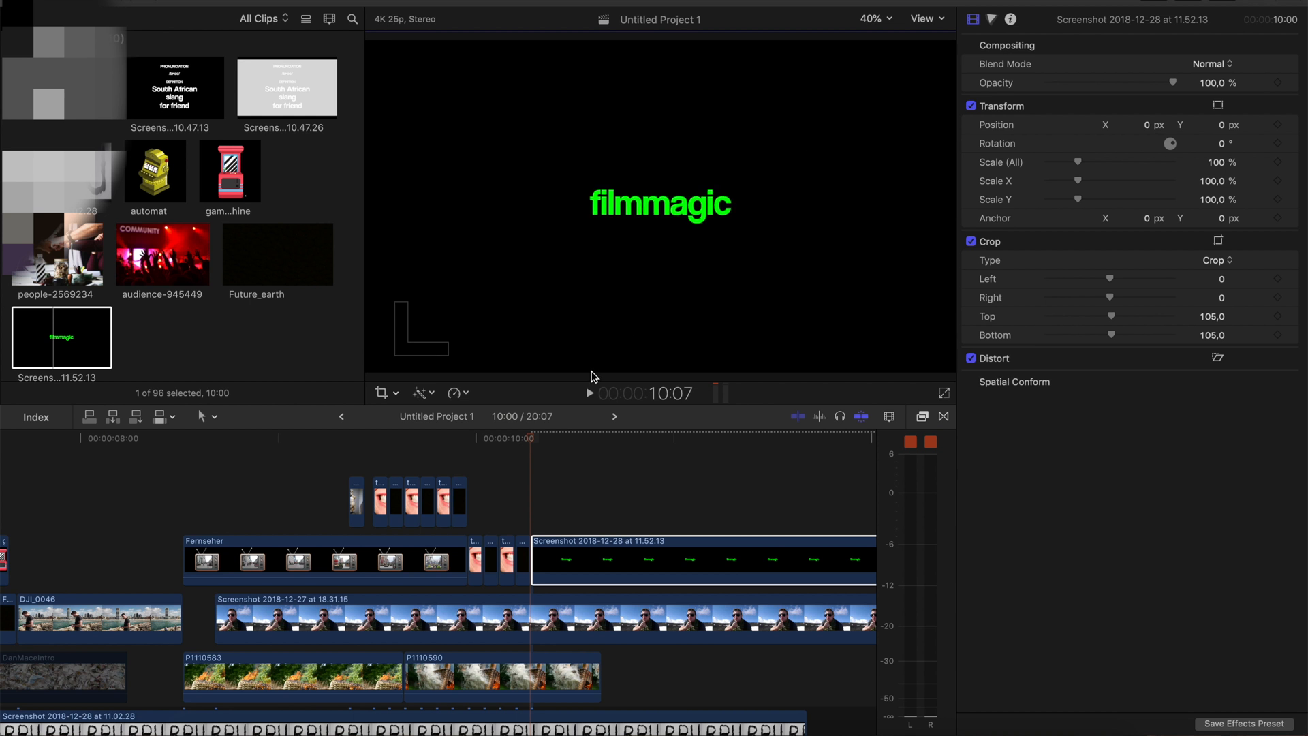
# Apply the Keyer effect to the green filmmagic screenshot clip
pyautogui.hscroll(8, 287, 517)
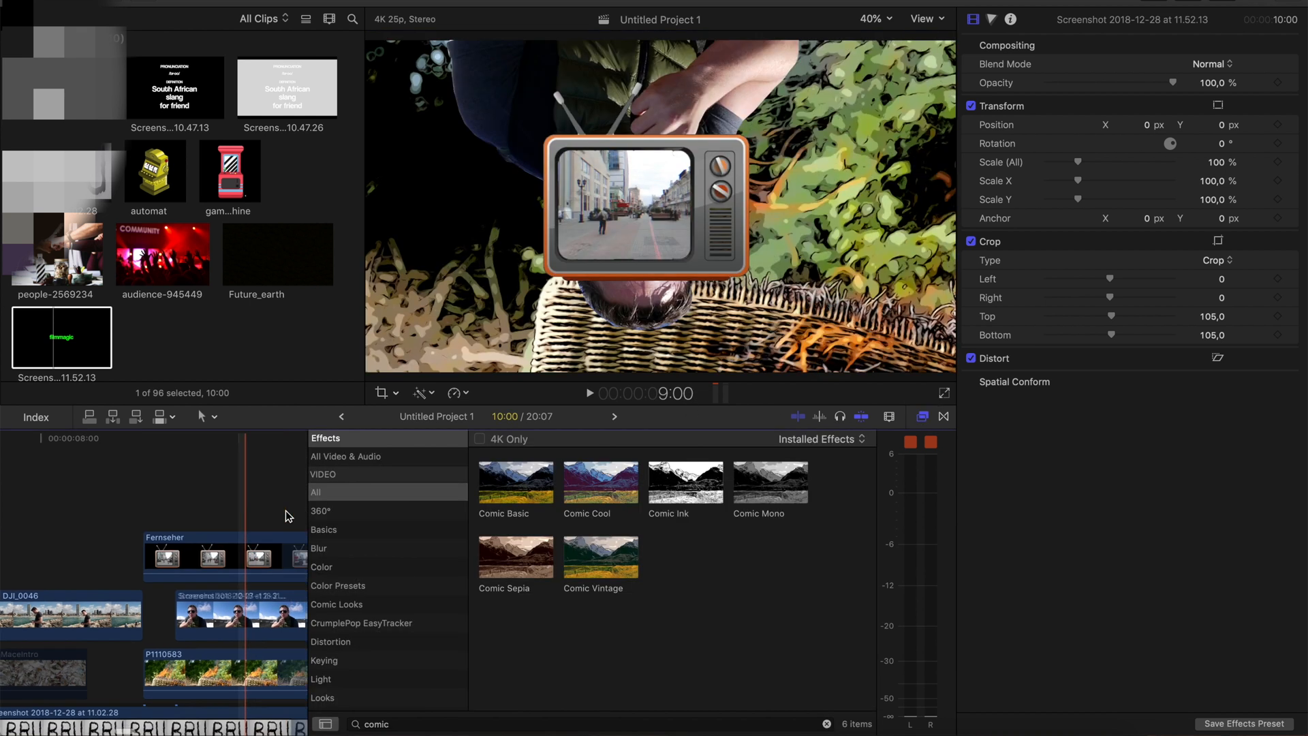
pyautogui.moveTo(465, 723); pyautogui.dragTo(331, 716)
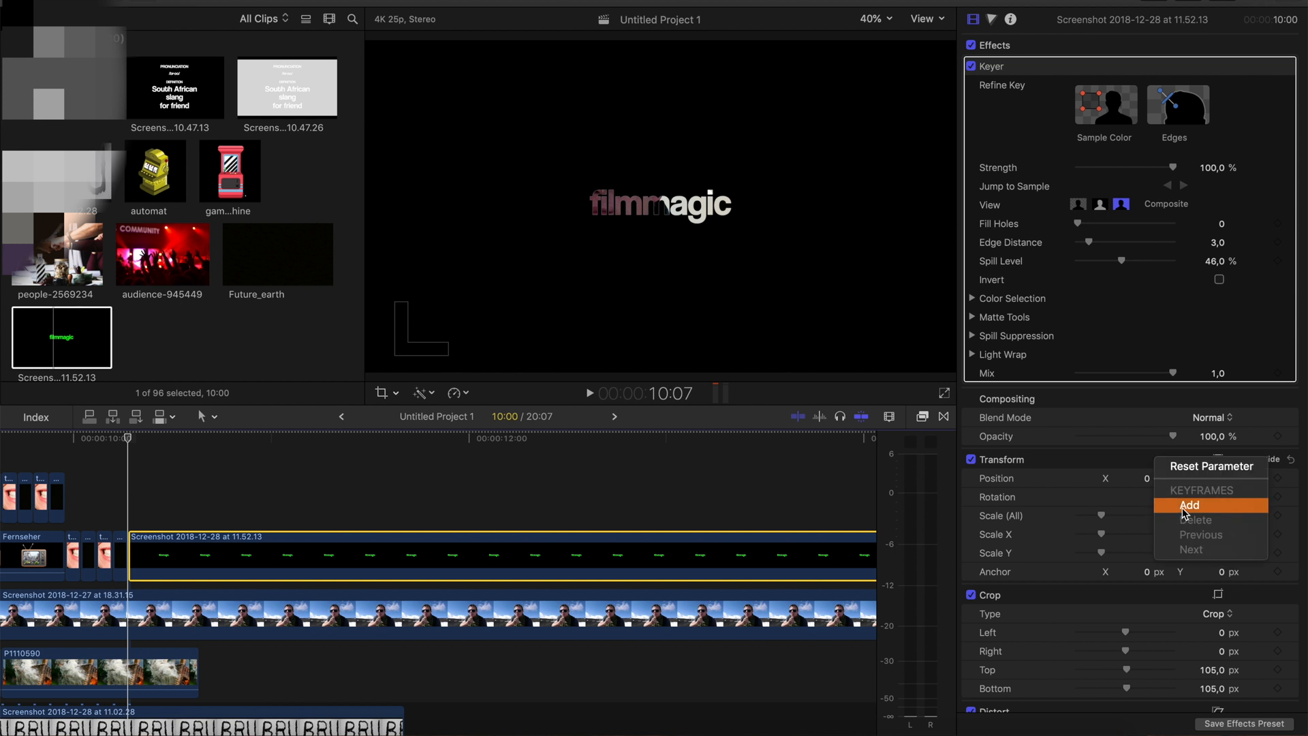
# Start the filmmagic title's slide-in by keyframing its transform with X position 3868 px at 10:07 and 2621 px at 10:08
pyautogui.moveTo(1152, 482); pyautogui.dragTo(1307, 483)
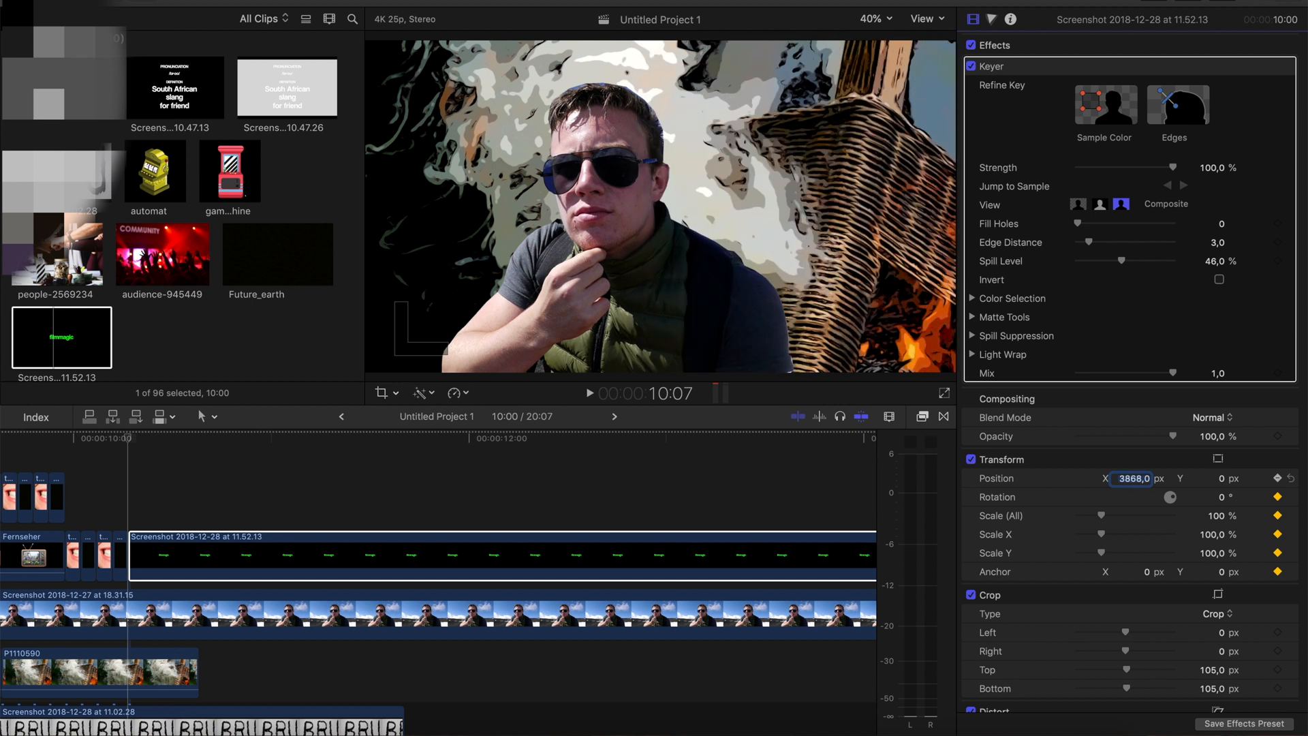
pyautogui.click(136, 531)
pyautogui.click(1150, 483)
pyautogui.moveTo(1133, 478)
pyautogui.mouseDown()
pyautogui.moveTo(1109, 477)
pyautogui.moveTo(1134, 481)
pyautogui.mouseUp()
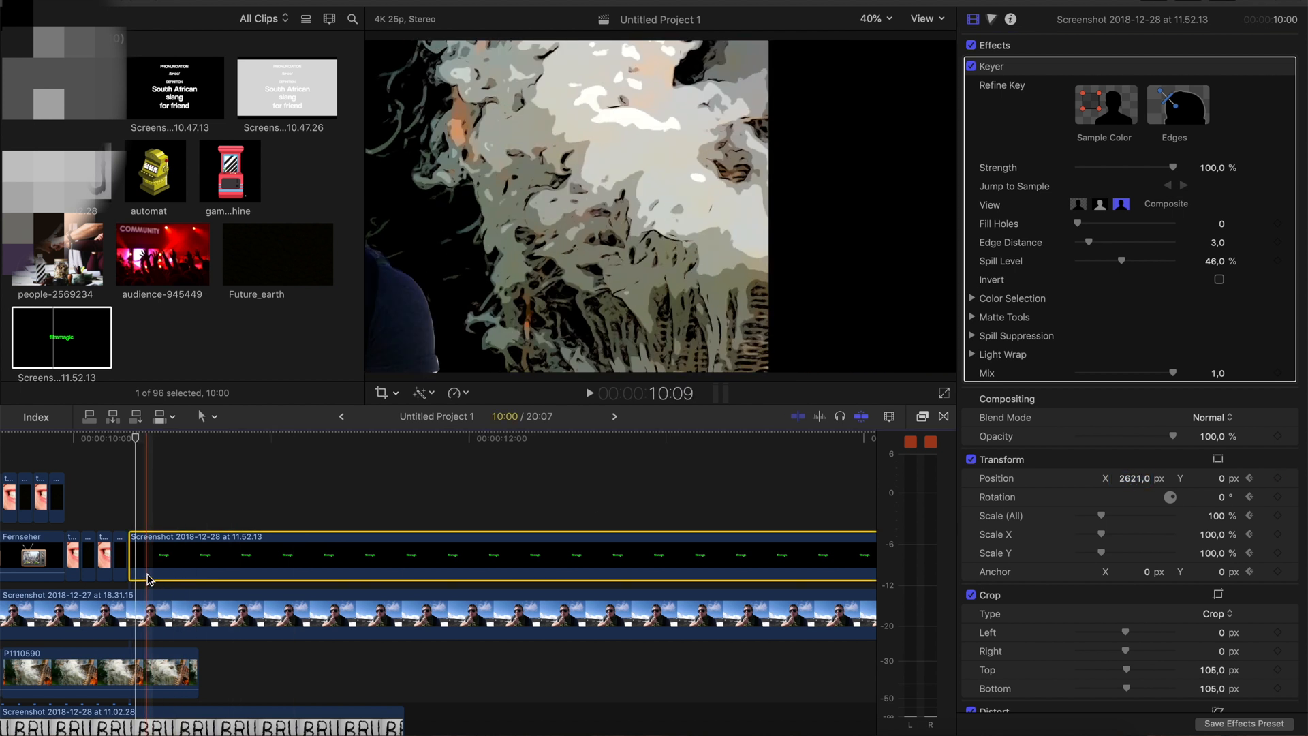
# Finish the title's slide-in by setting its X position to 1298 px at 10:09 and 0 px at 10:10
pyautogui.press('space')
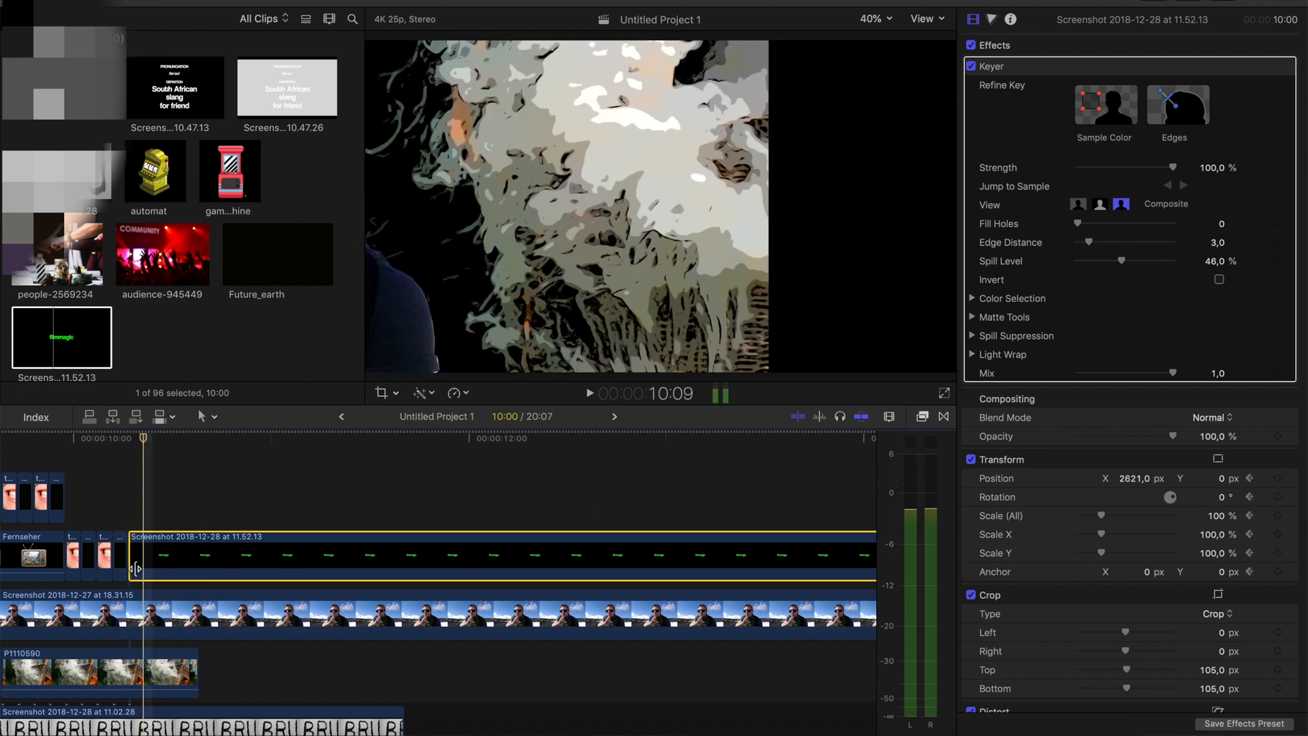
pyautogui.moveTo(1134, 479); pyautogui.dragTo(382, 507)
pyautogui.click(143, 565)
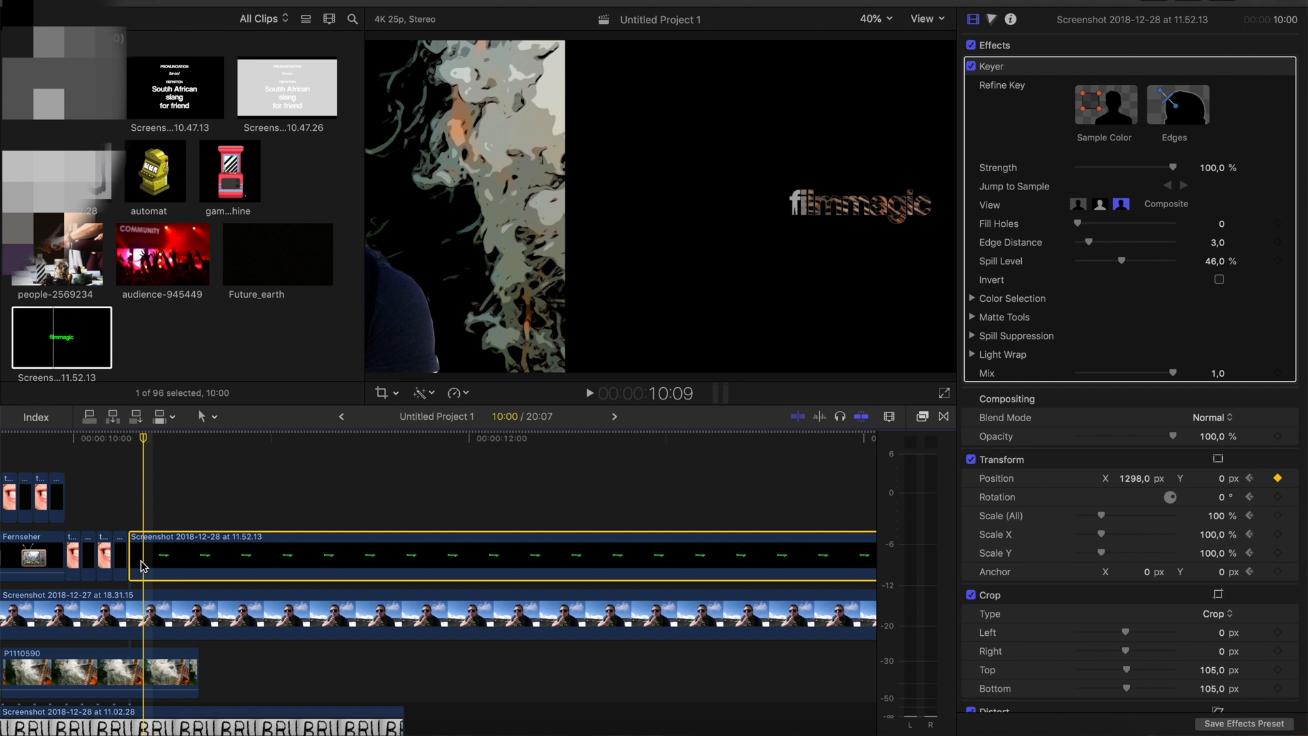
pyautogui.click(1138, 478)
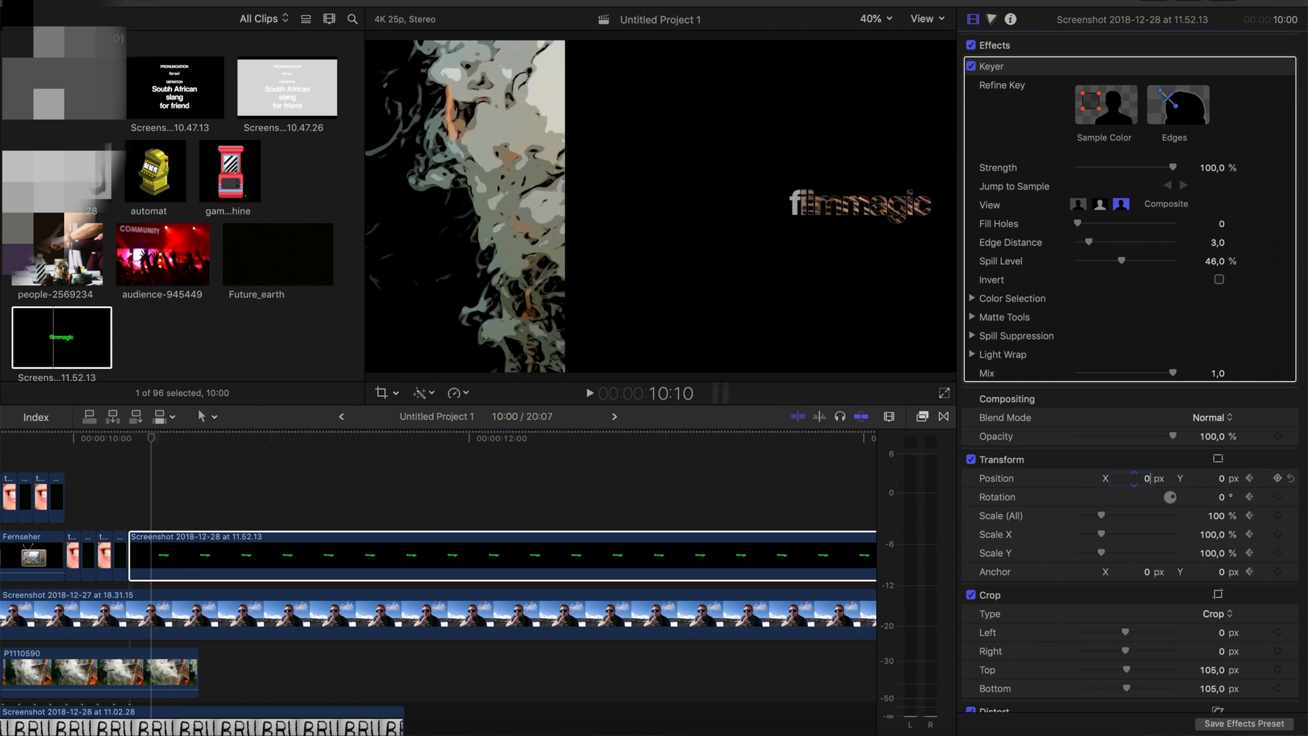
pyautogui.write('0')
pyautogui.press('Return')
# Extend the P1110590 clip beneath the filmmagic title to a duration of 3:15 and preview the title
pyautogui.press('space')
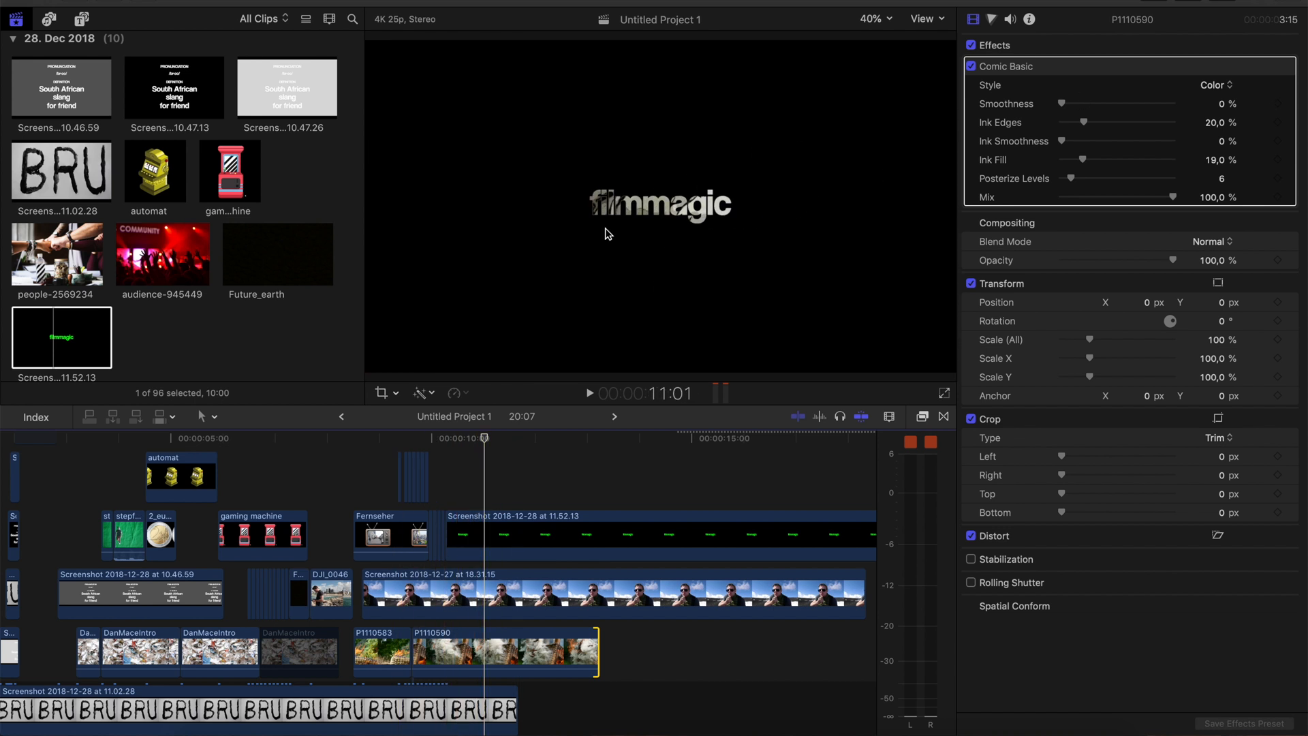
pyautogui.press('space')
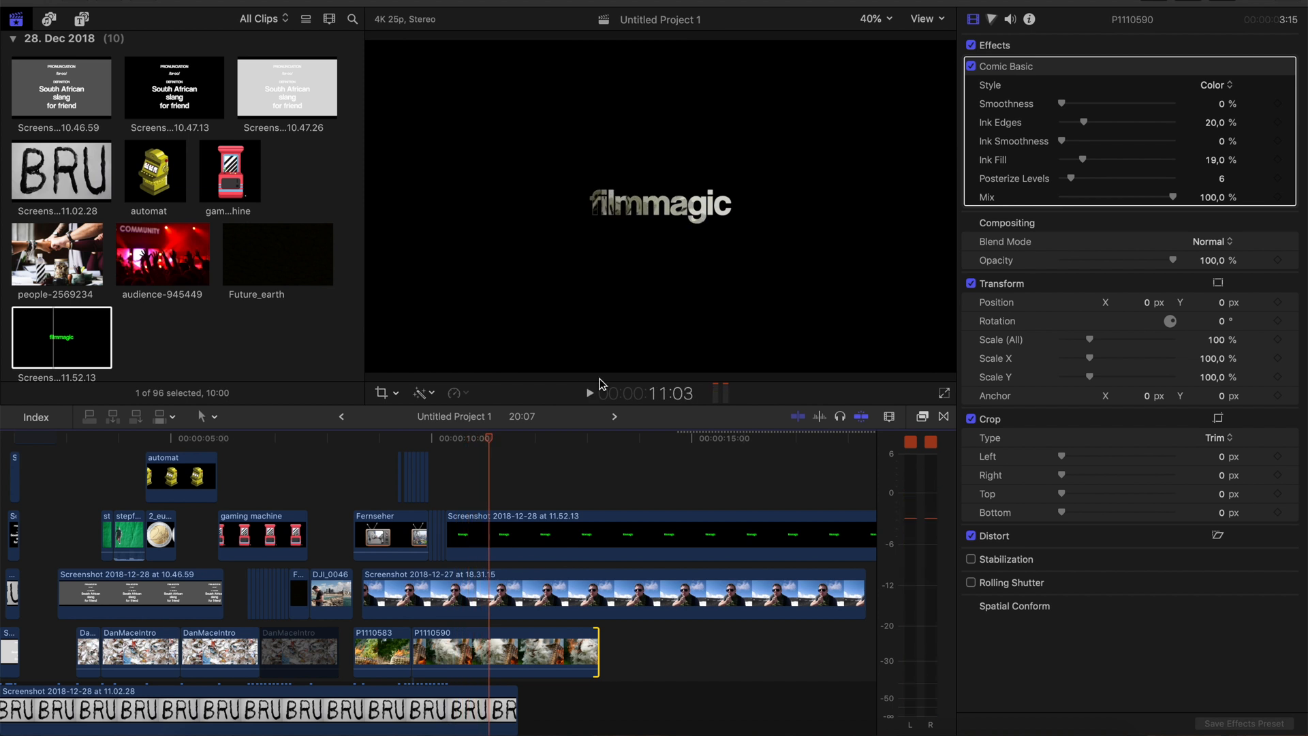
# Extend the end of the reference video's audio clip to a duration of 16:10
pyautogui.scroll(-5, 473, 674)
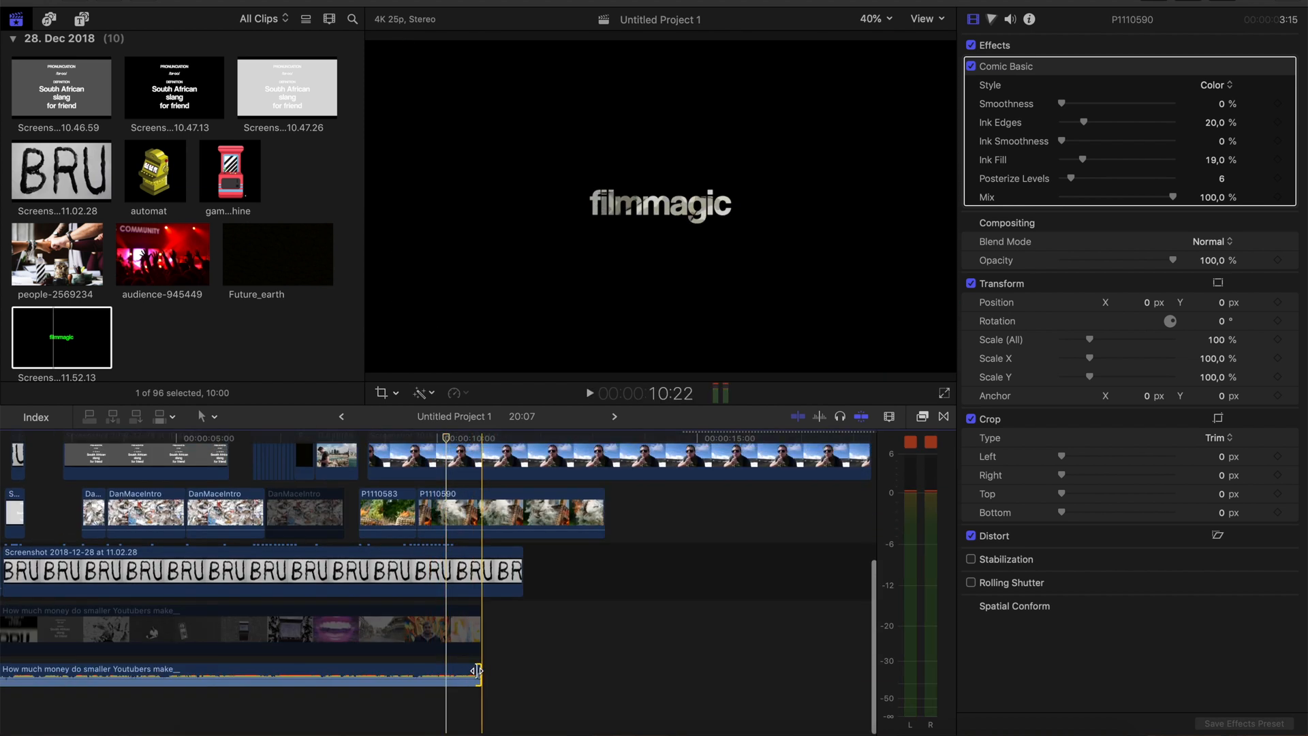
pyautogui.click(475, 671)
pyautogui.scroll(5, 417, 630)
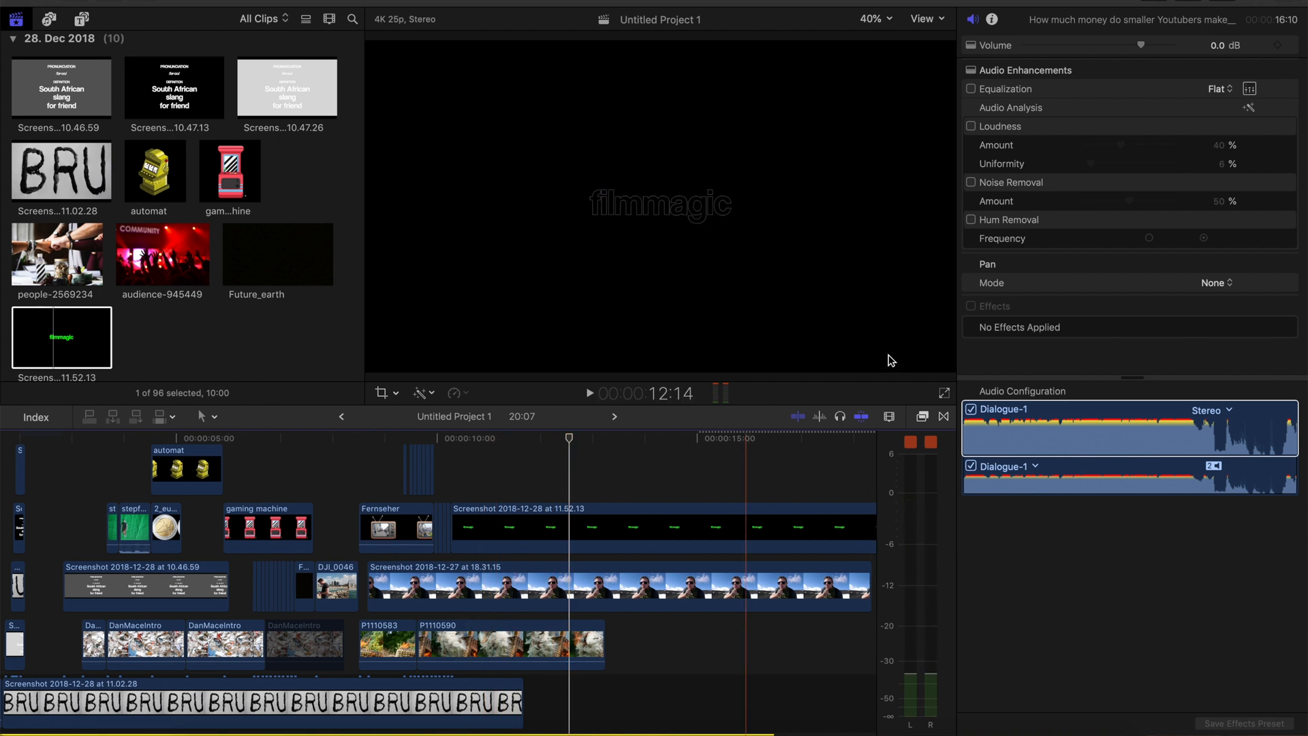
# Zoom the timeline out to show the whole project and play the intro from its beginning
pyautogui.click(890, 416)
pyautogui.moveTo(897, 451); pyautogui.dragTo(869, 451)
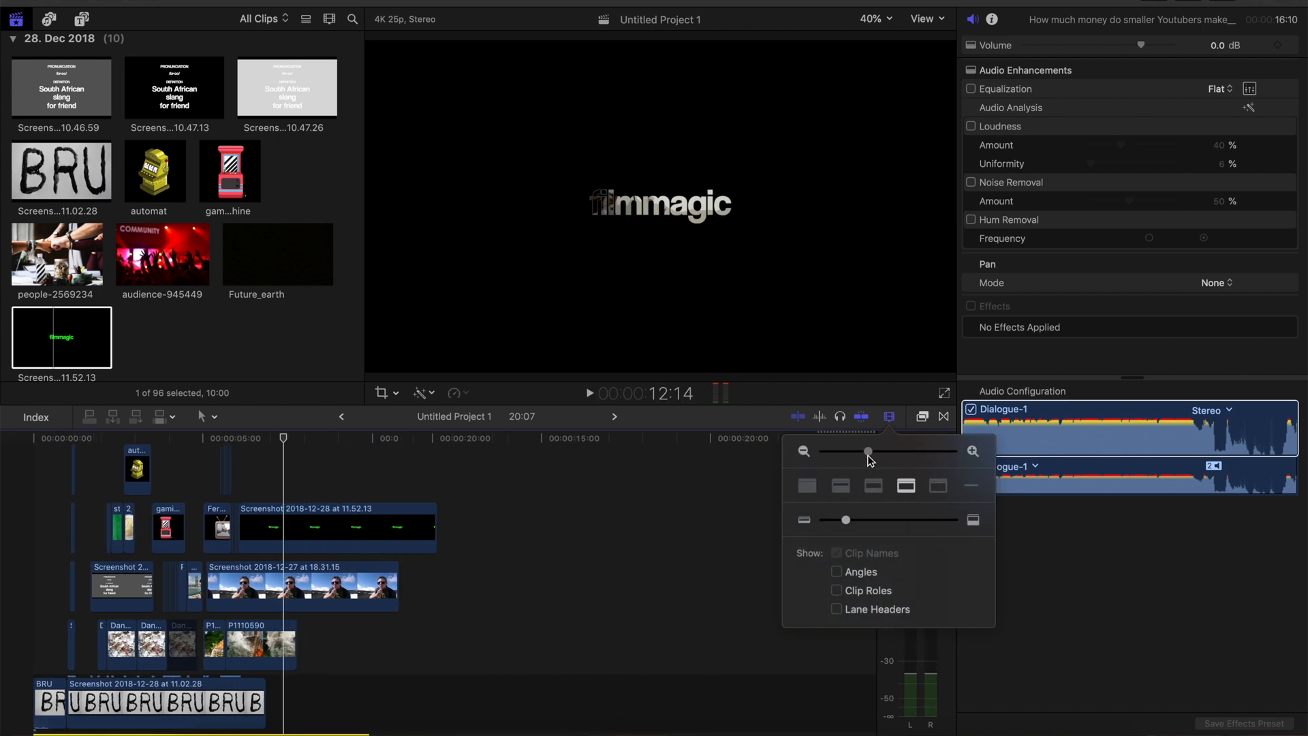
pyautogui.click(3, 507)
pyautogui.press('space')
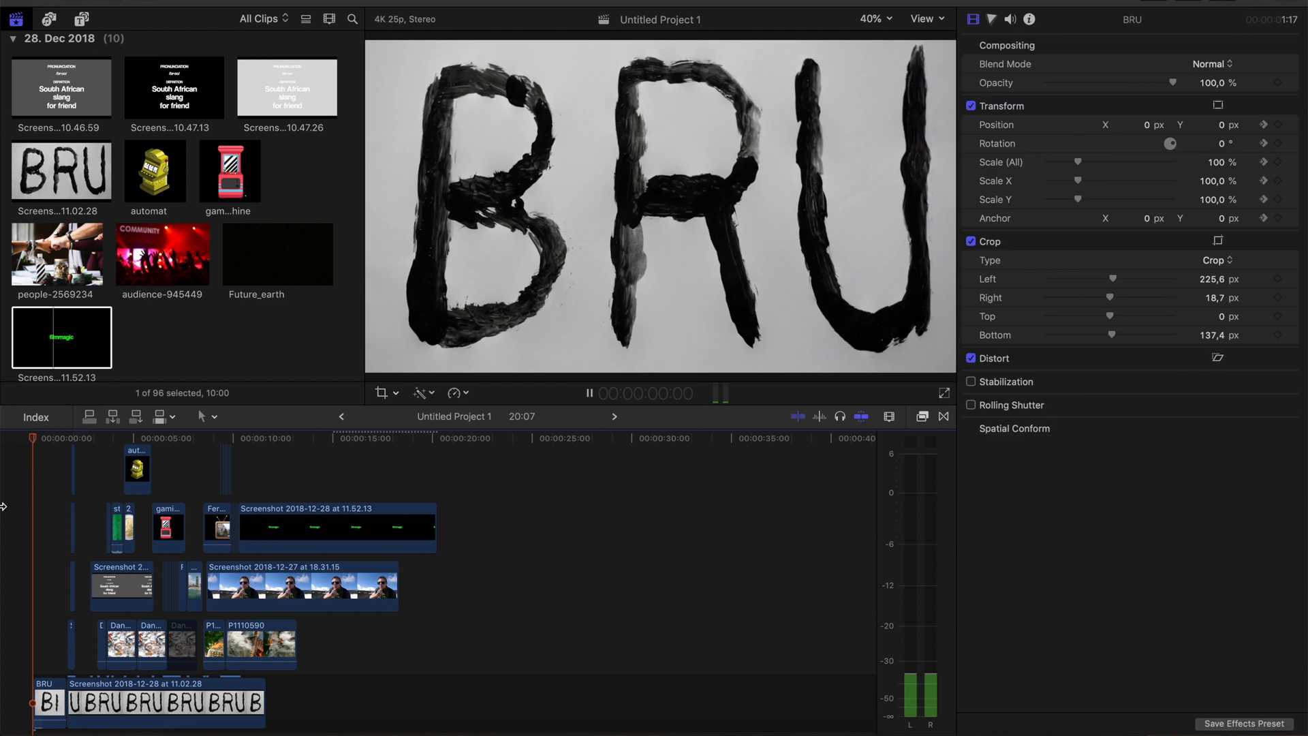